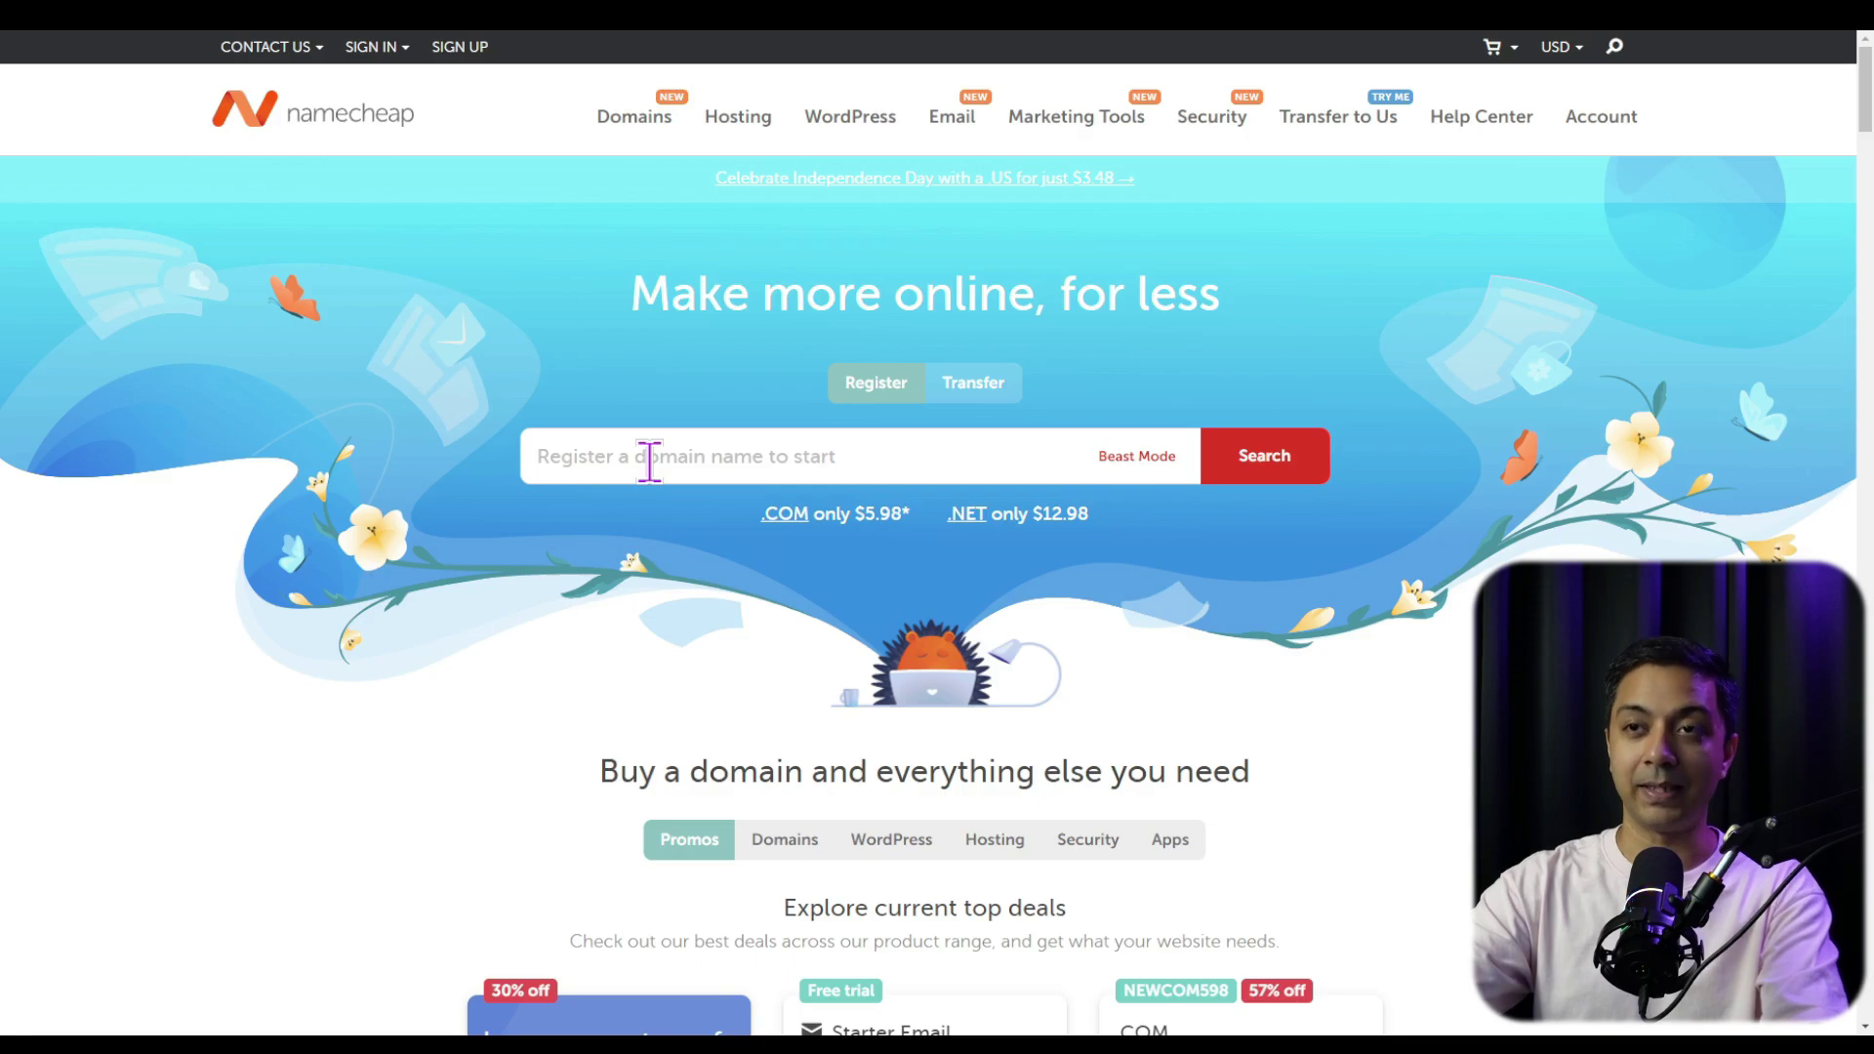
Search for the domain name buildadiviwebsite.com to register
click(649, 461)
text(buildadiviwebsite)
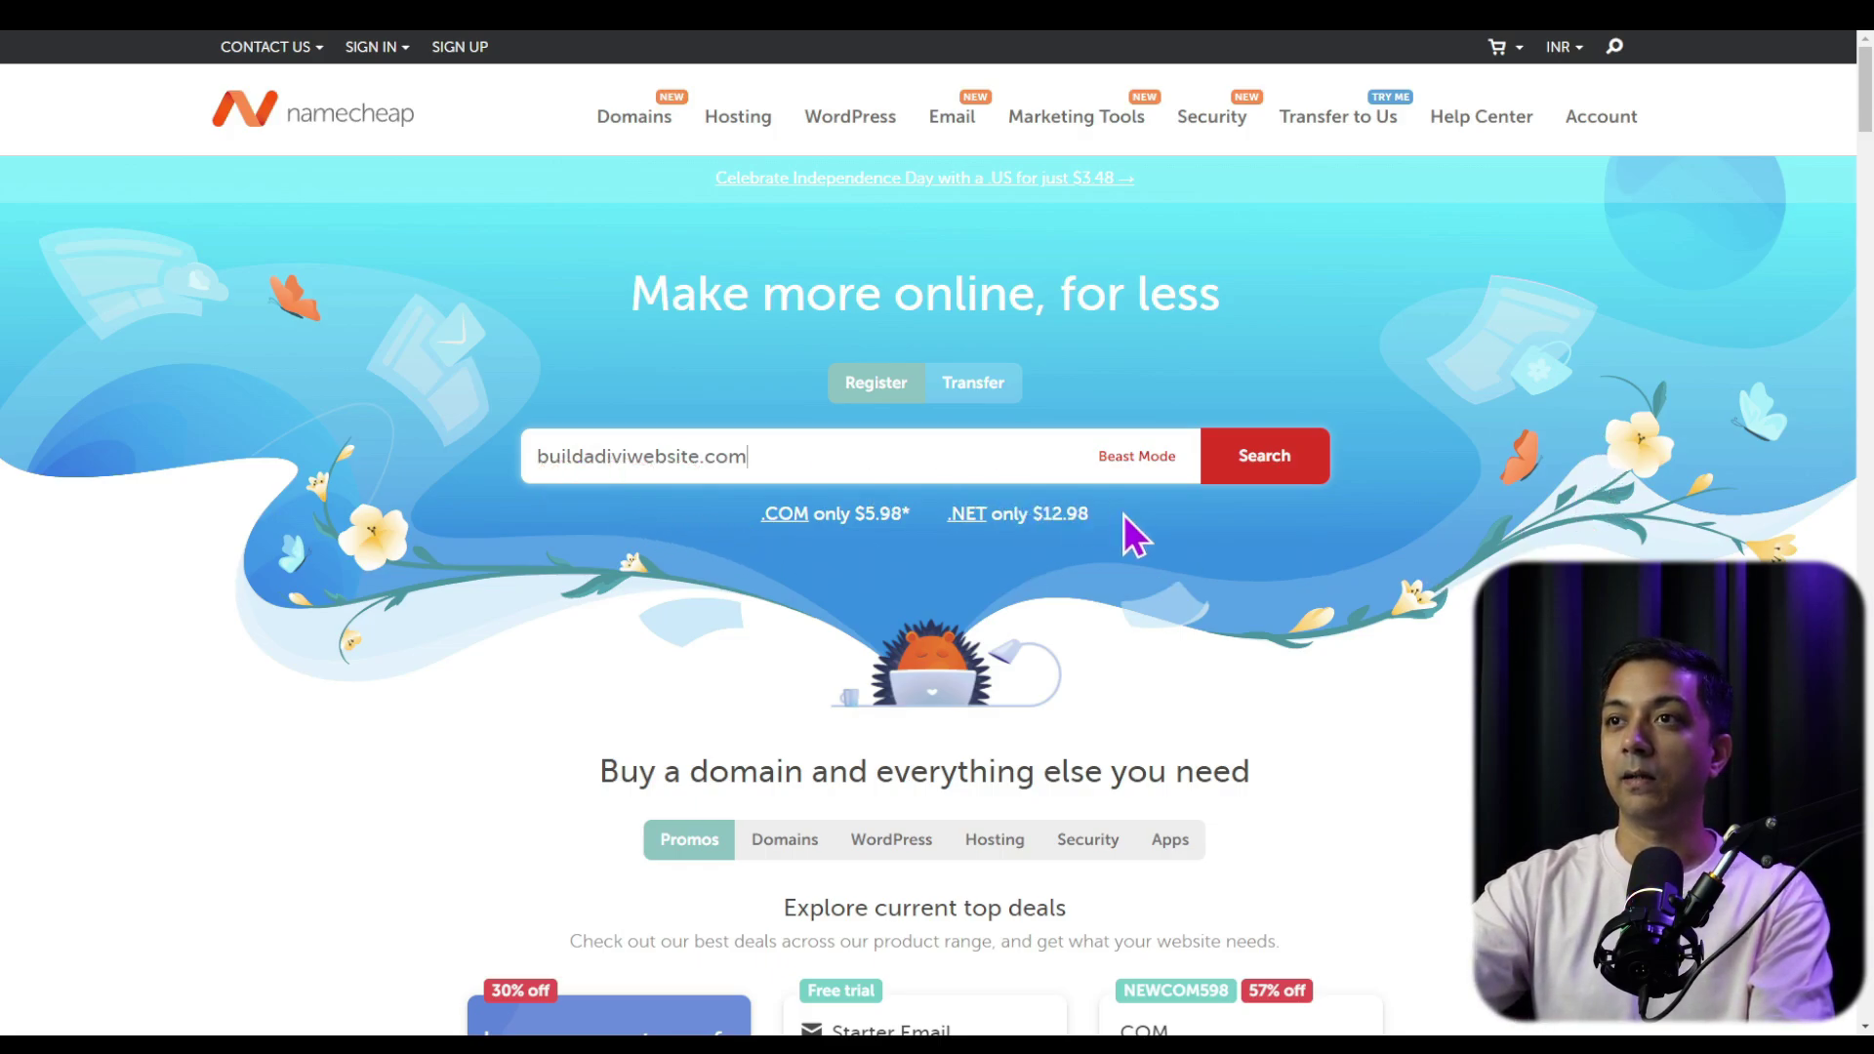
click(1275, 475)
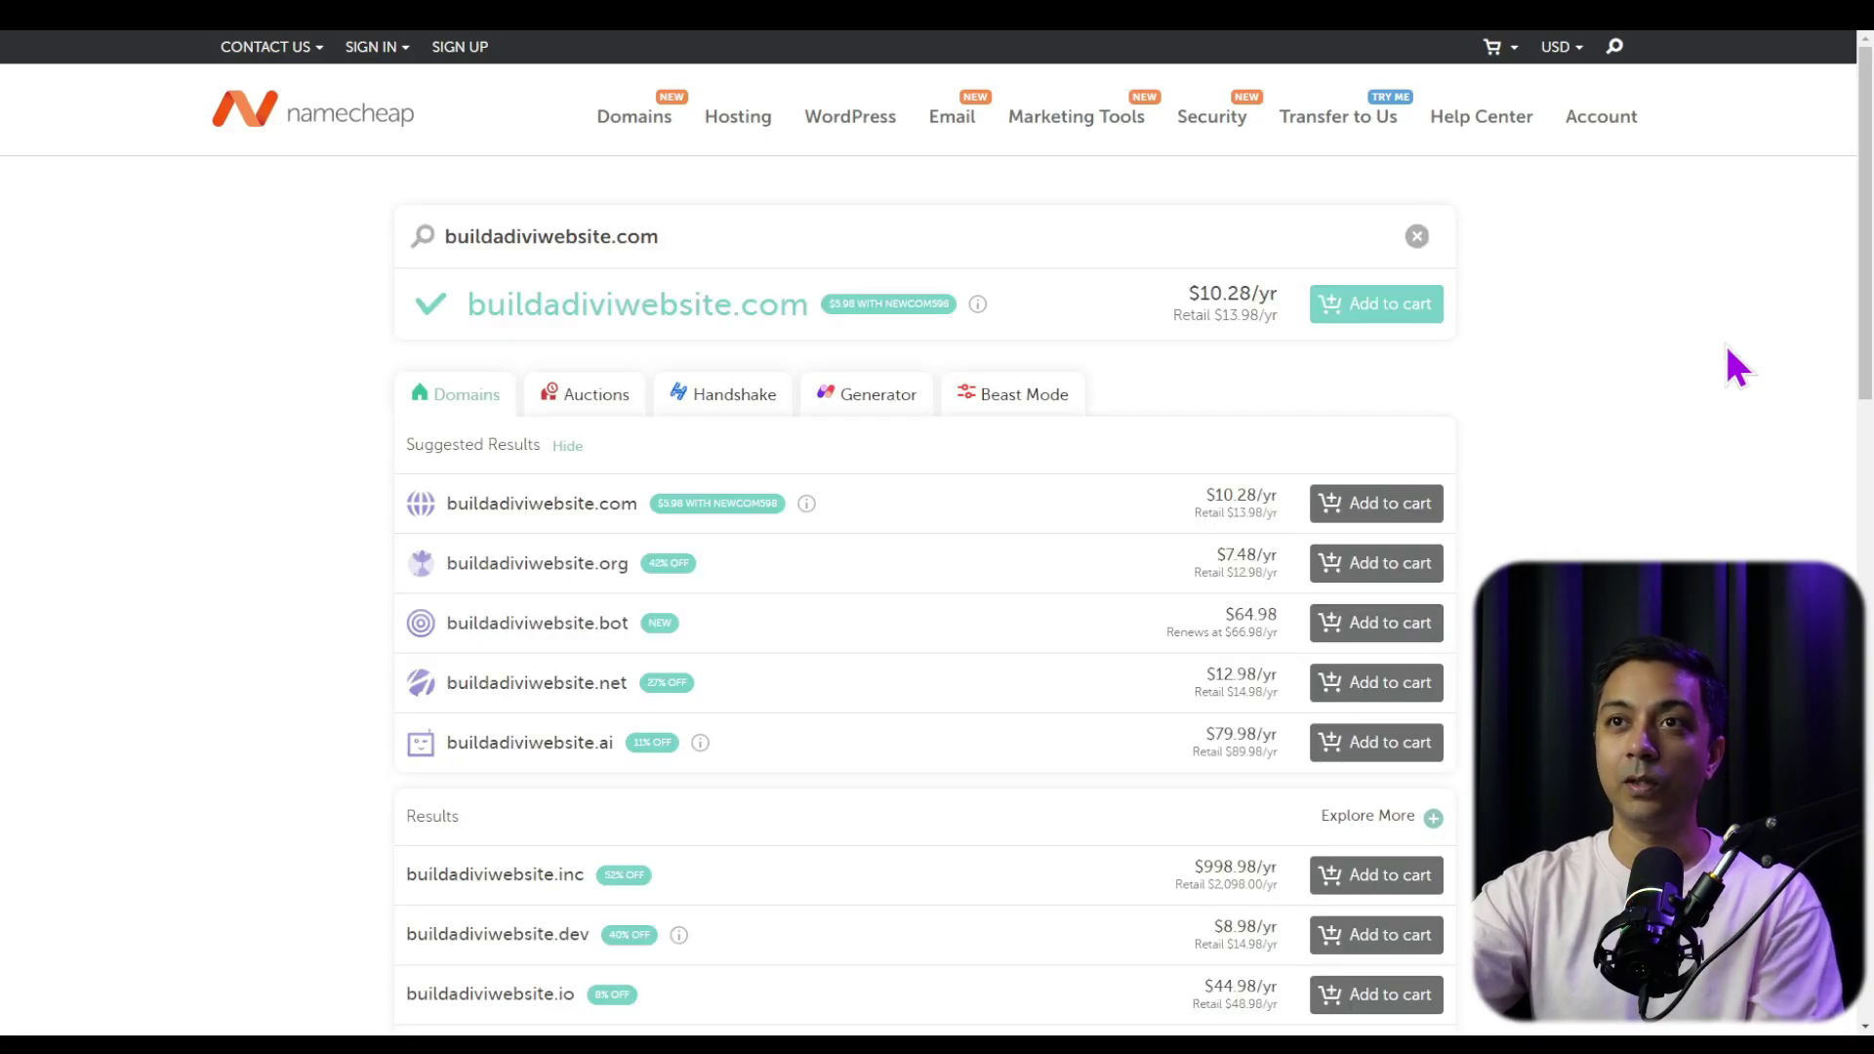
Add buildadiviwebsite.com to the shopping cart and confirm the order from the cart
click(1399, 314)
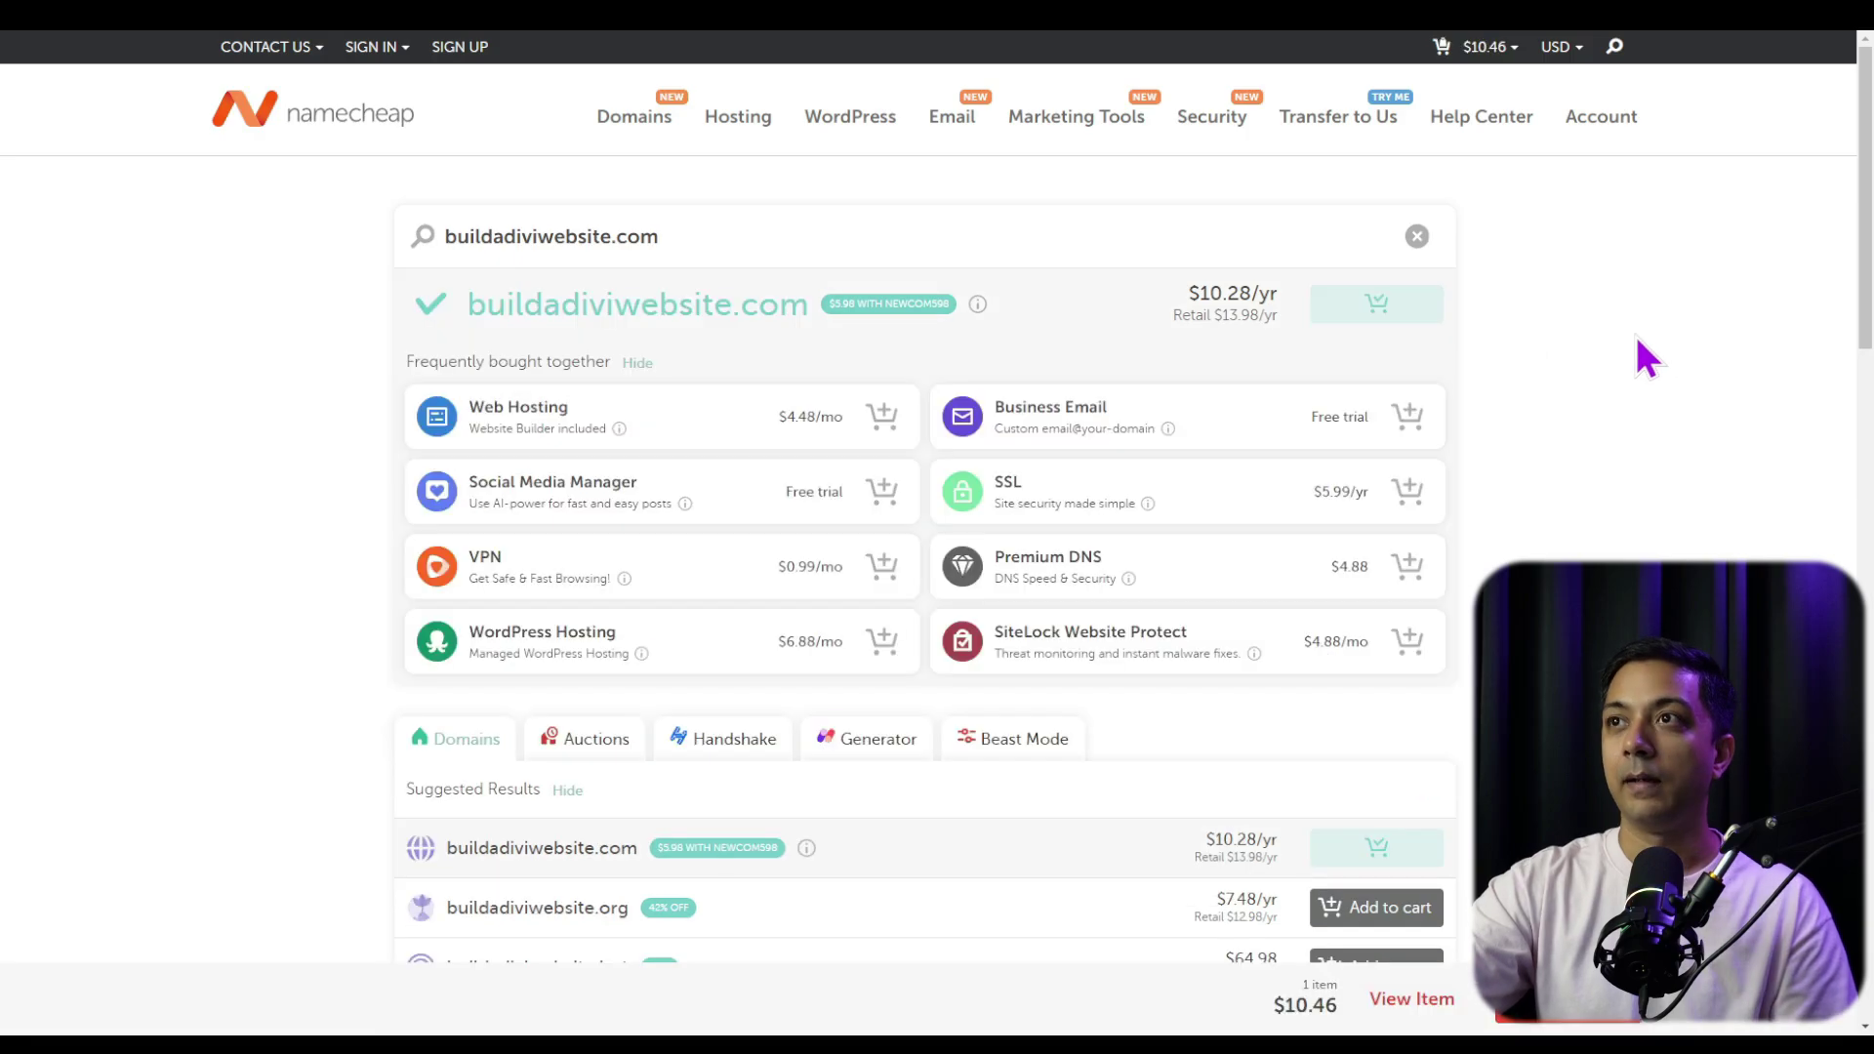
mouse_move(1480, 80)
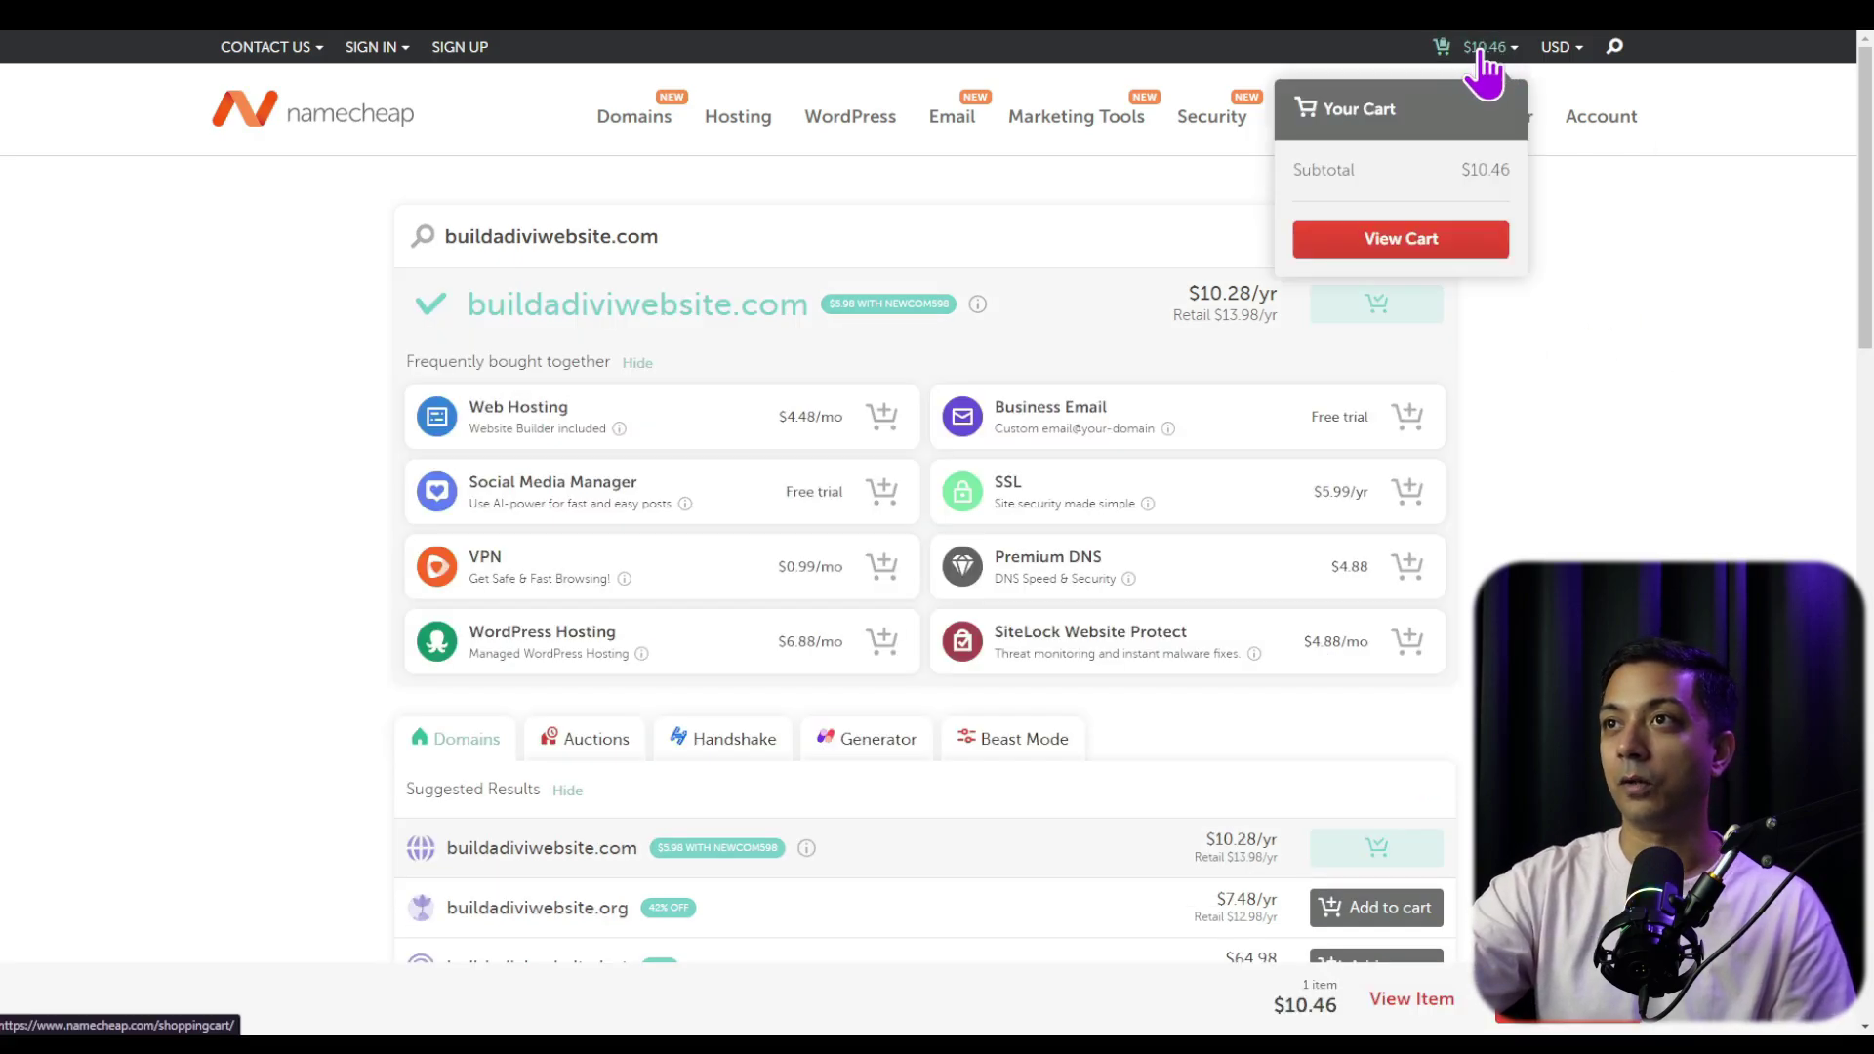
click(1380, 252)
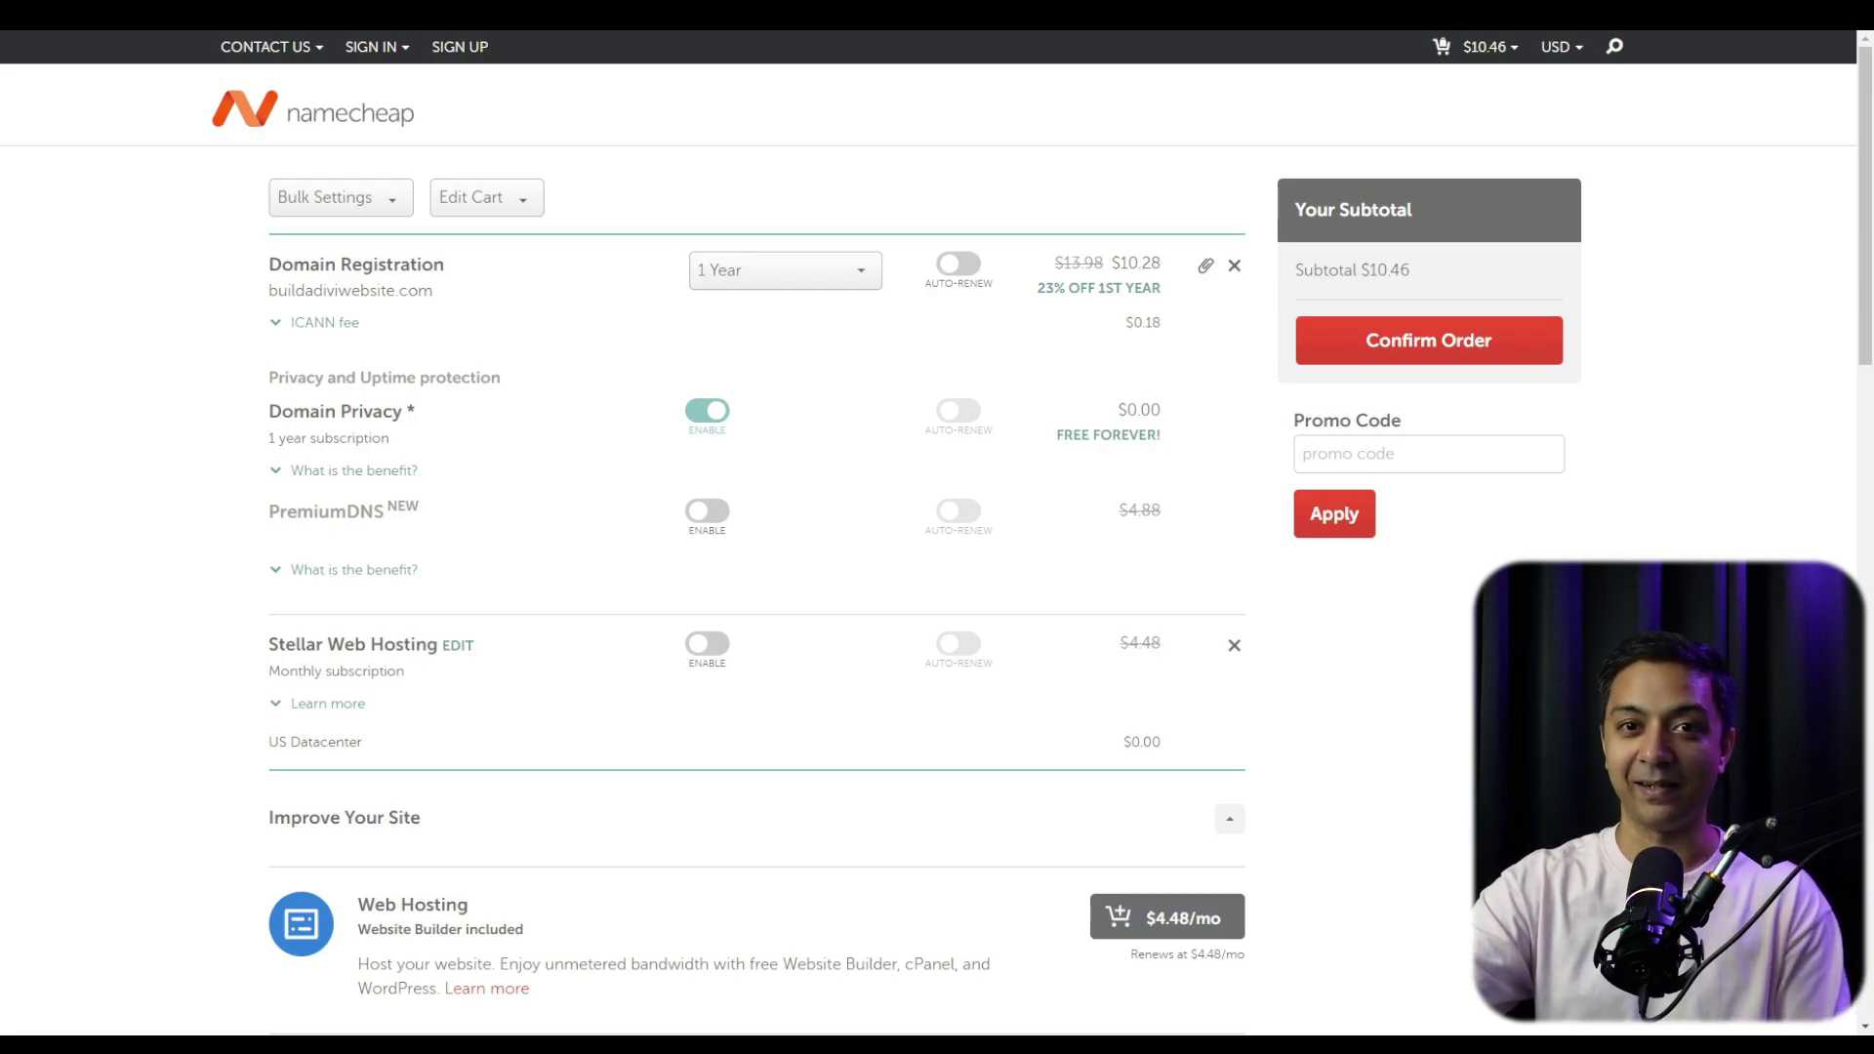
click(1380, 364)
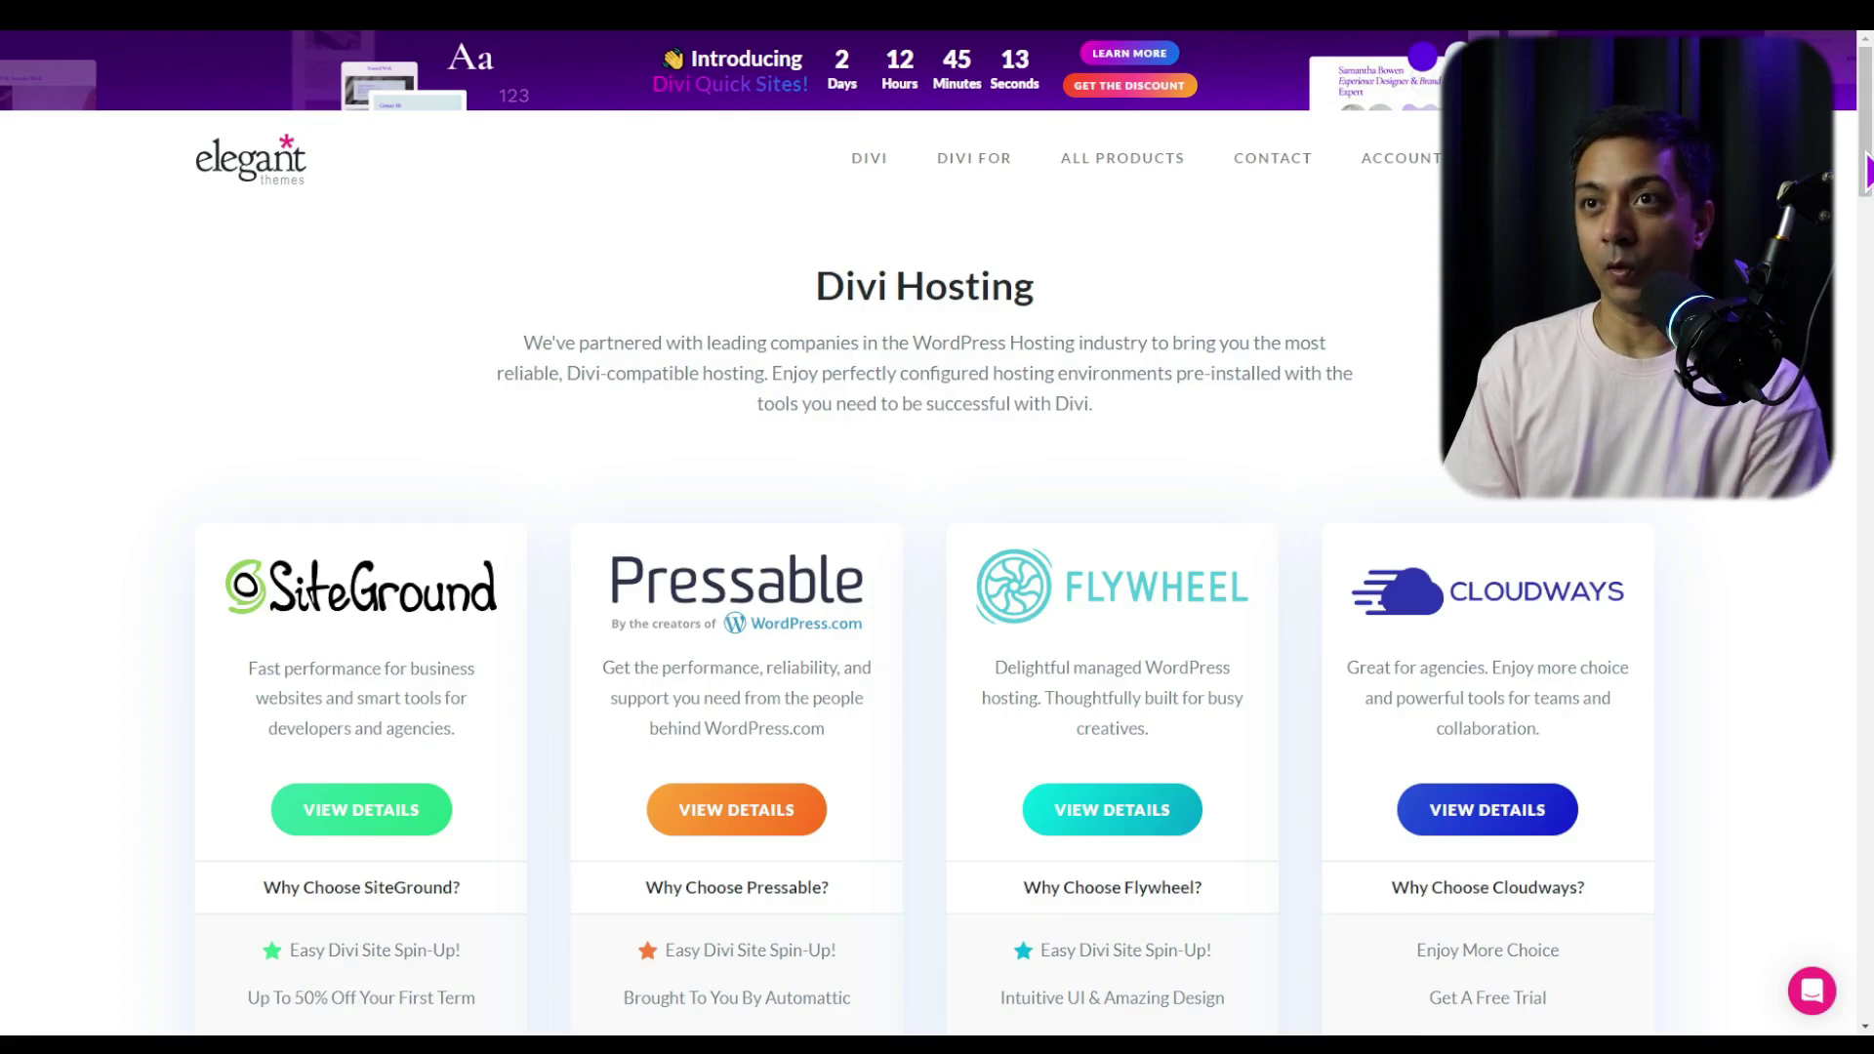
Examine the Divi Hosting page of Elegant Themes, covering the hosting partners and the benefits offered with Divi Hosting
scroll(1866, 174, down, 2)
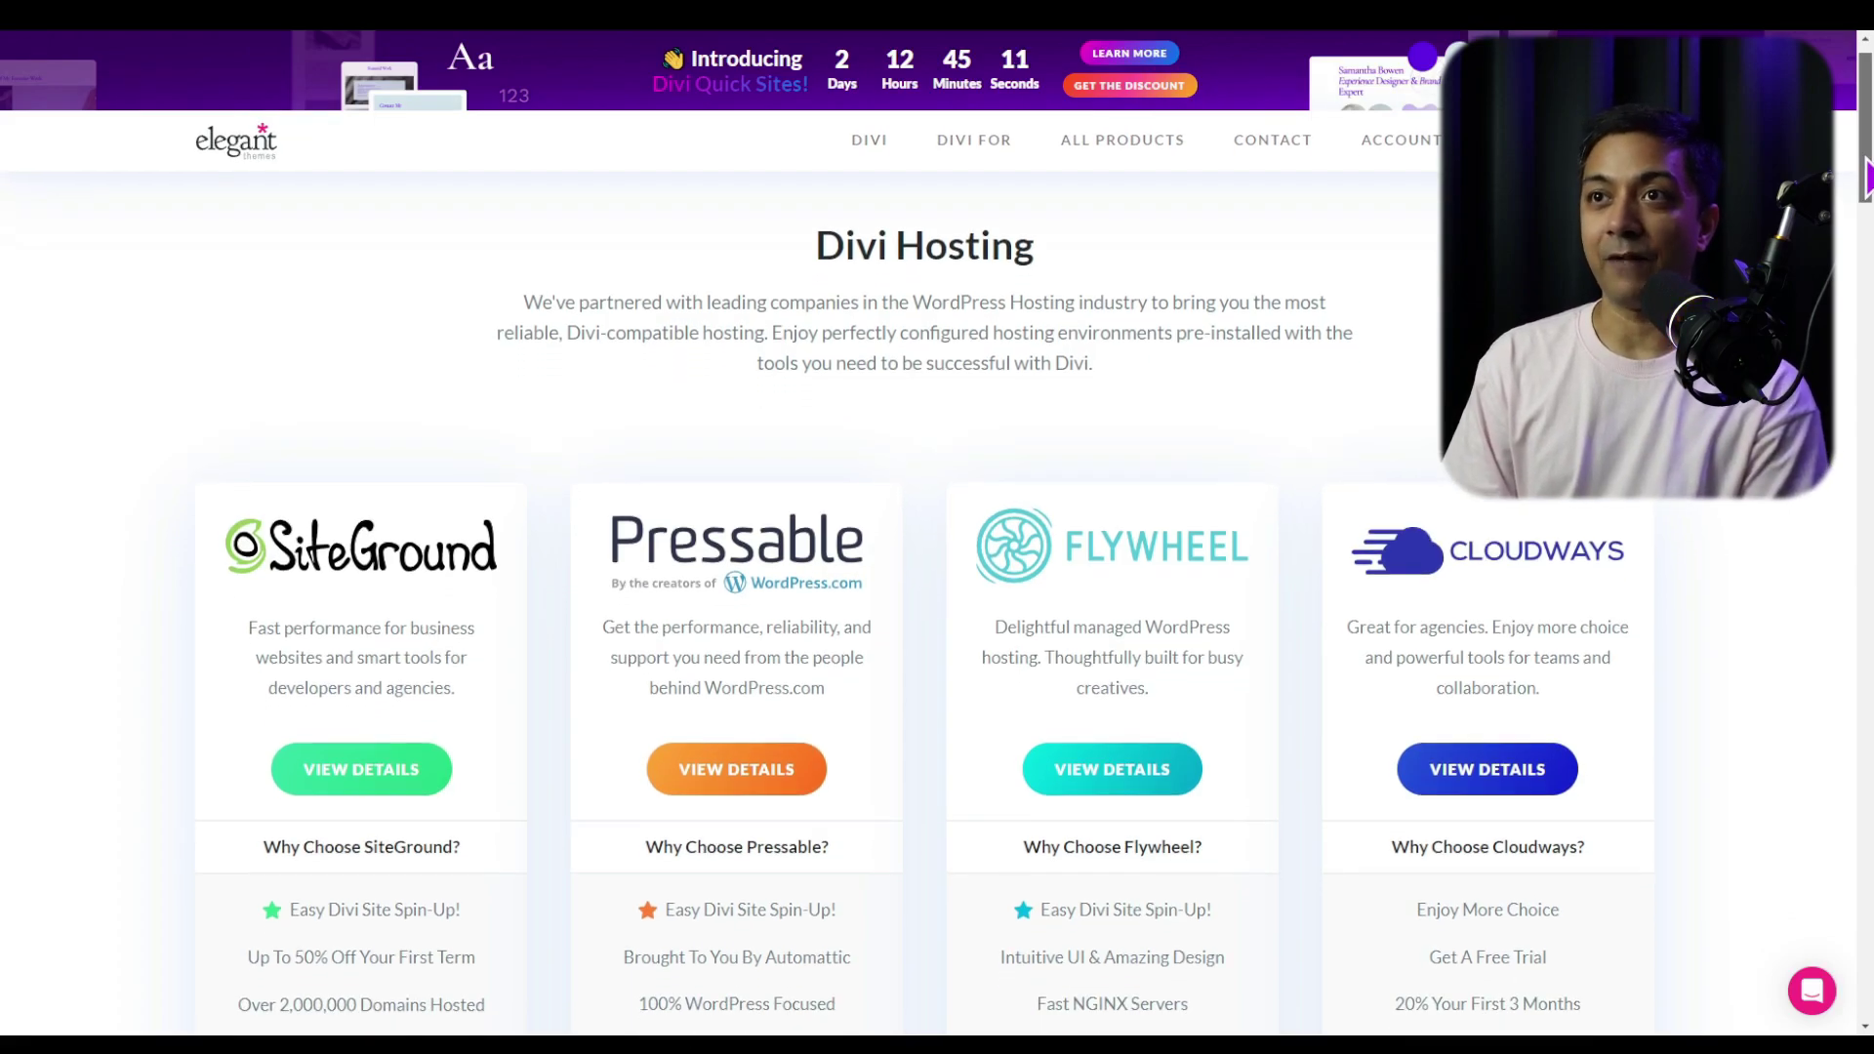
scroll(1867, 175, down, 1)
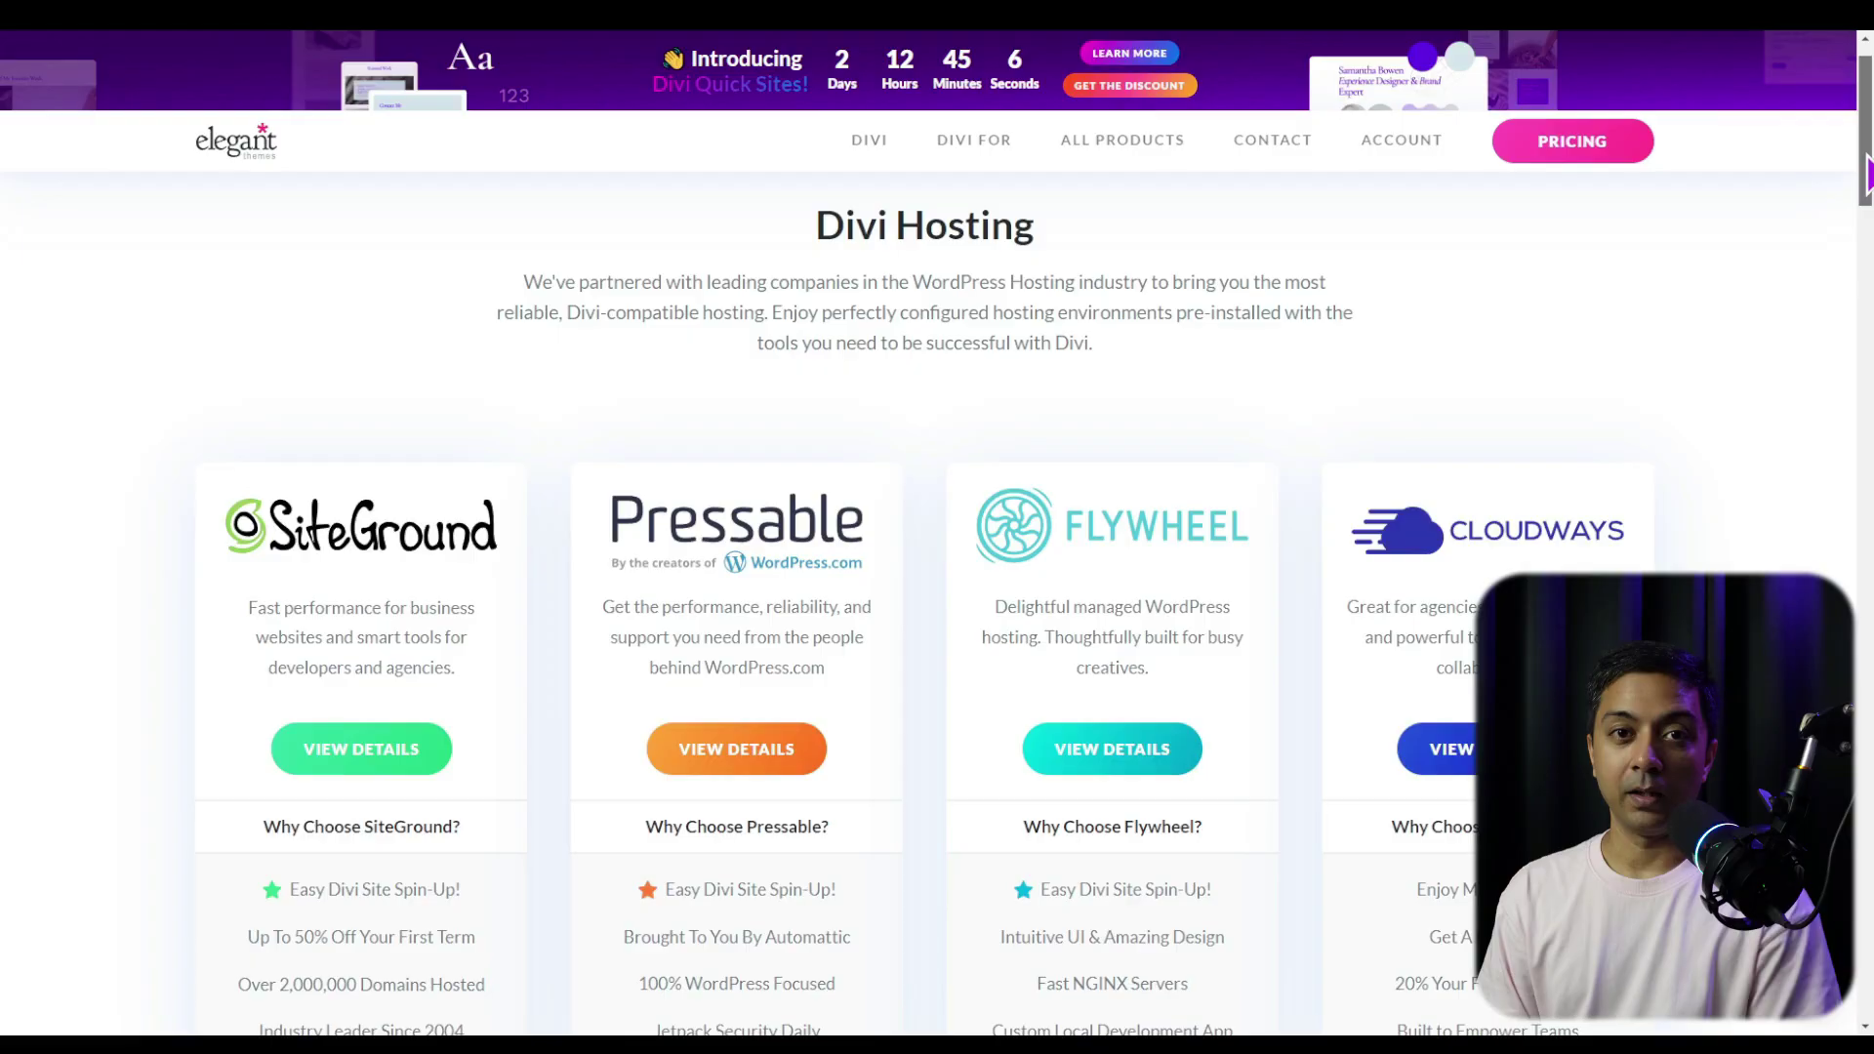
scroll(1866, 186, down, 2)
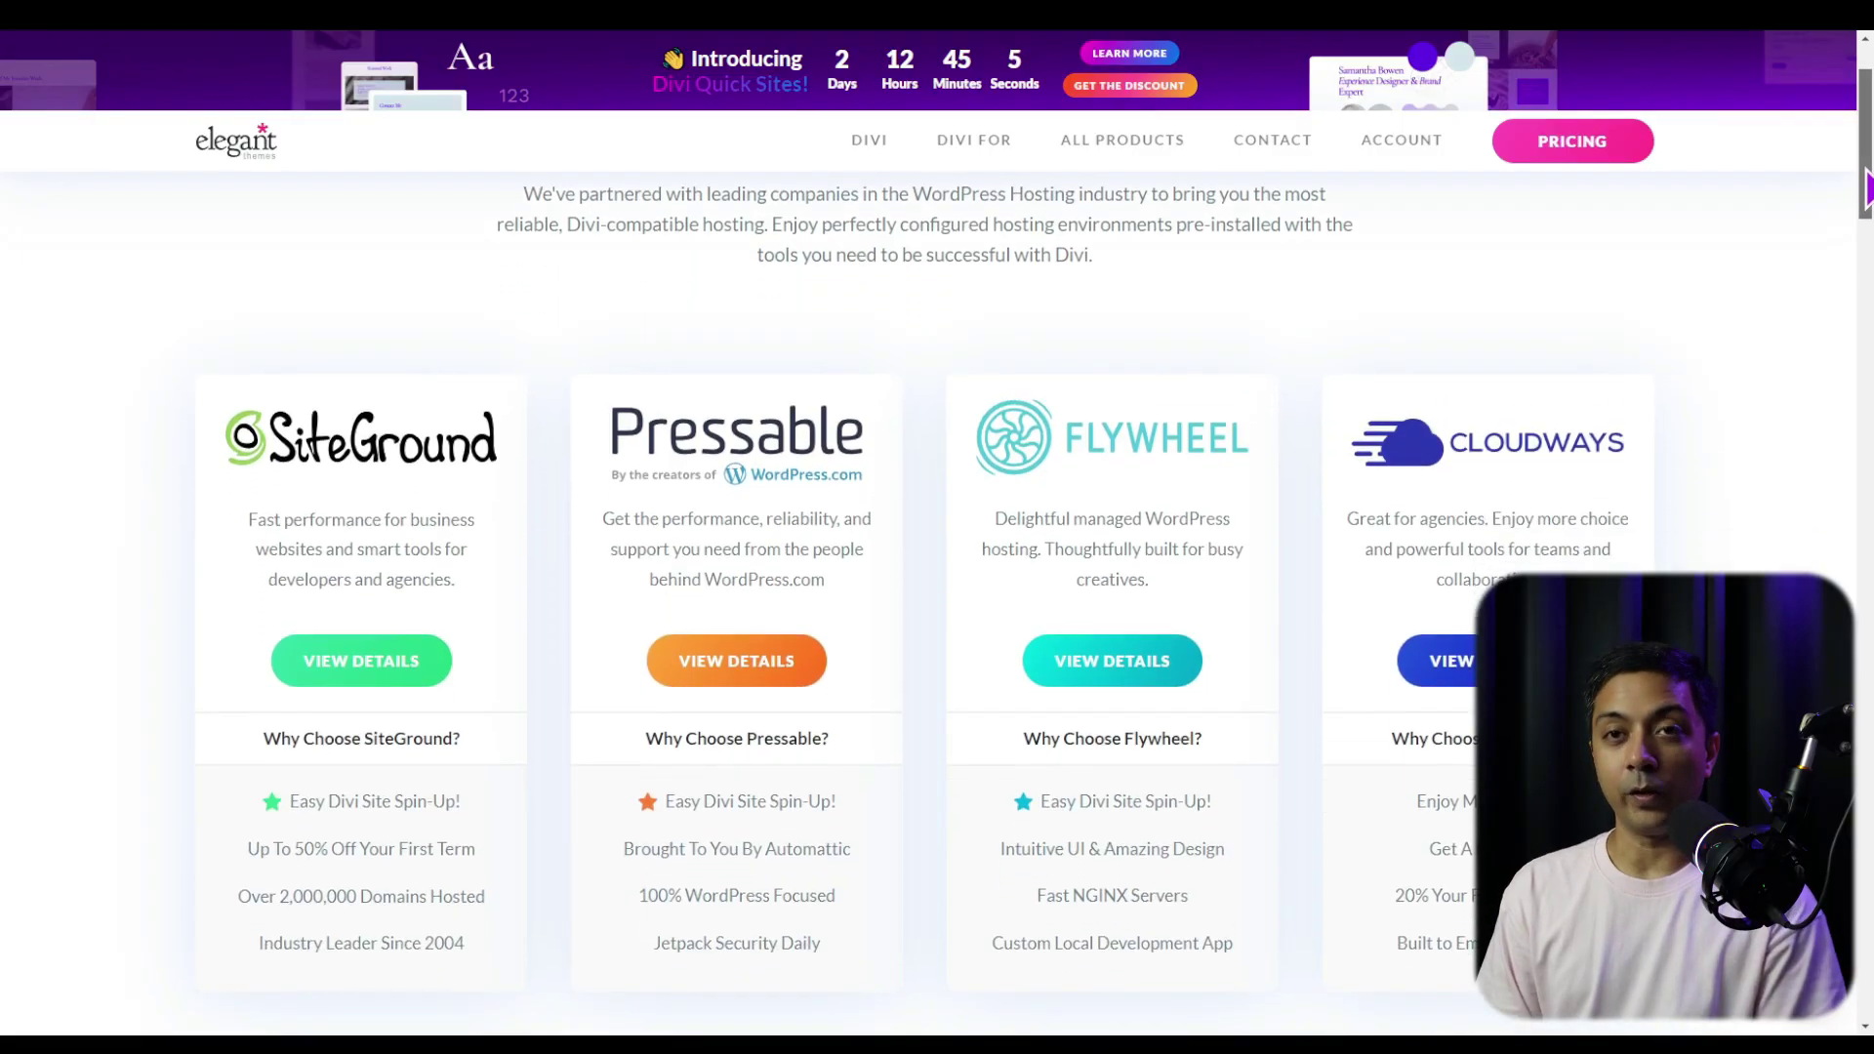
drag(1866, 186, 1866, 210)
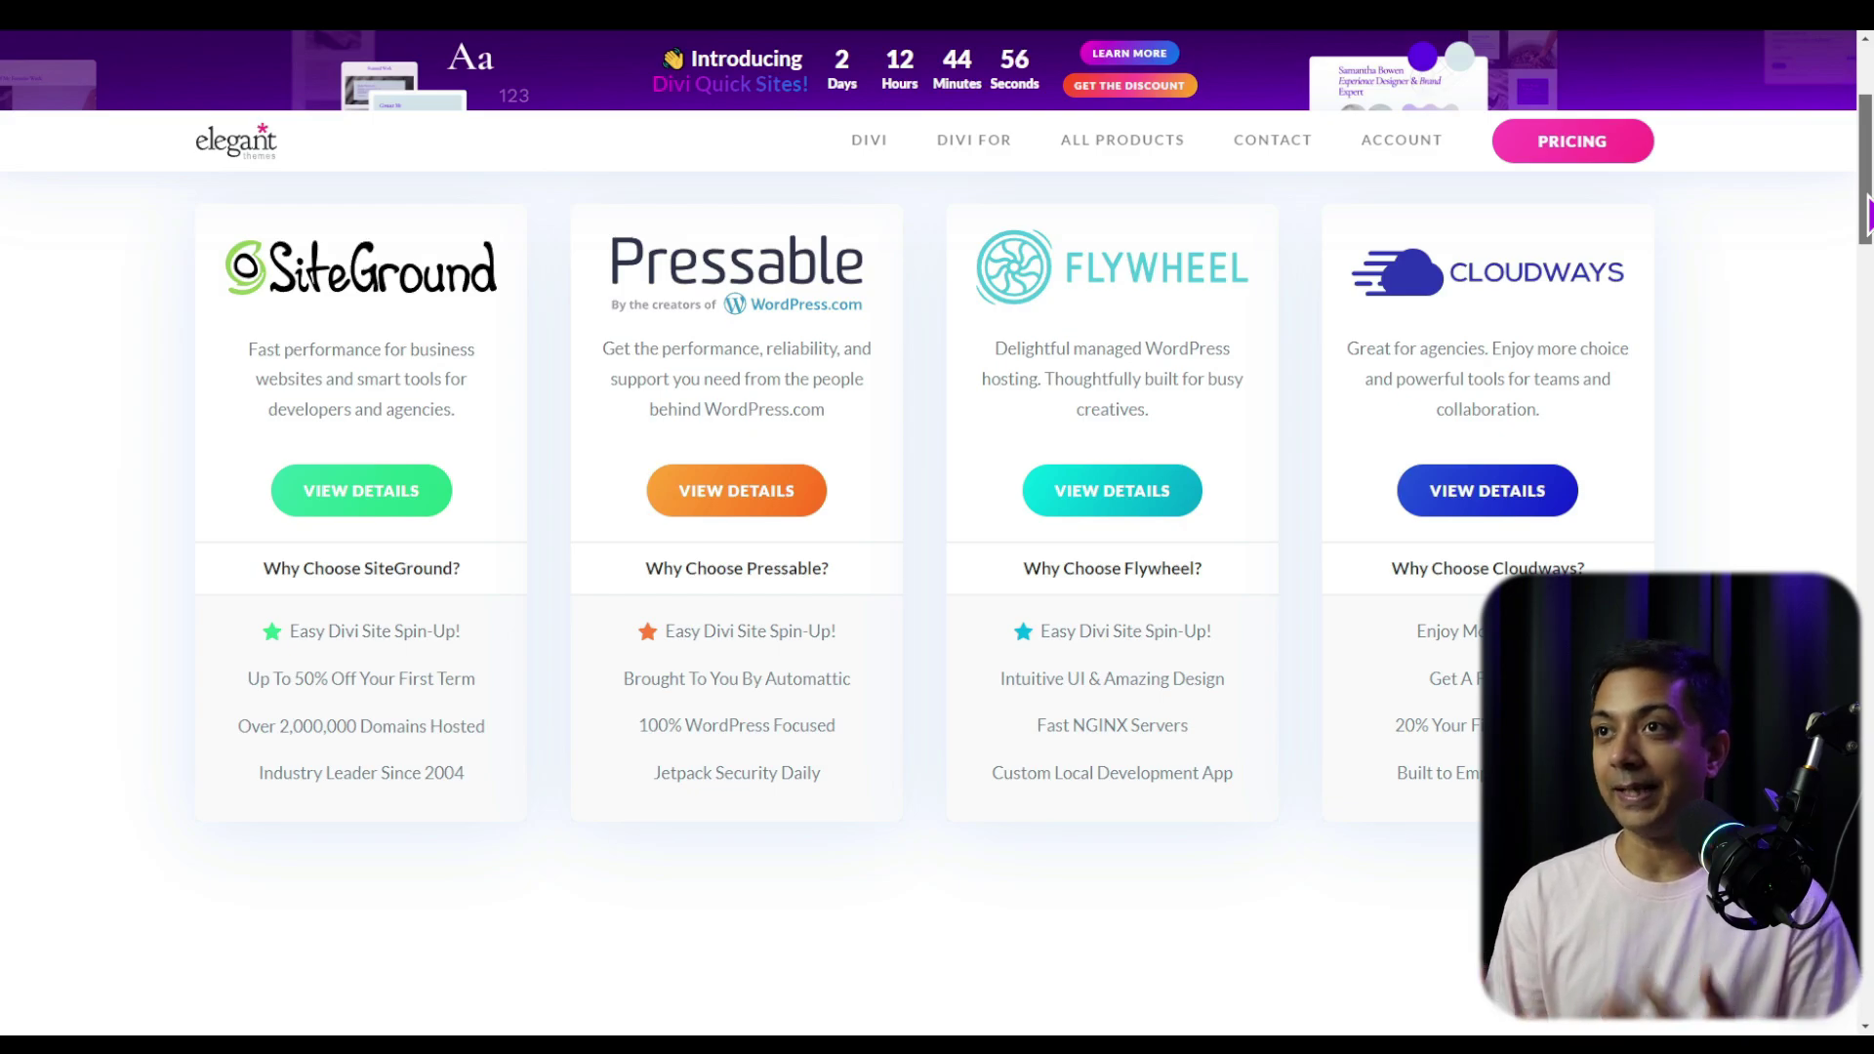
scroll(1866, 210, down, 4)
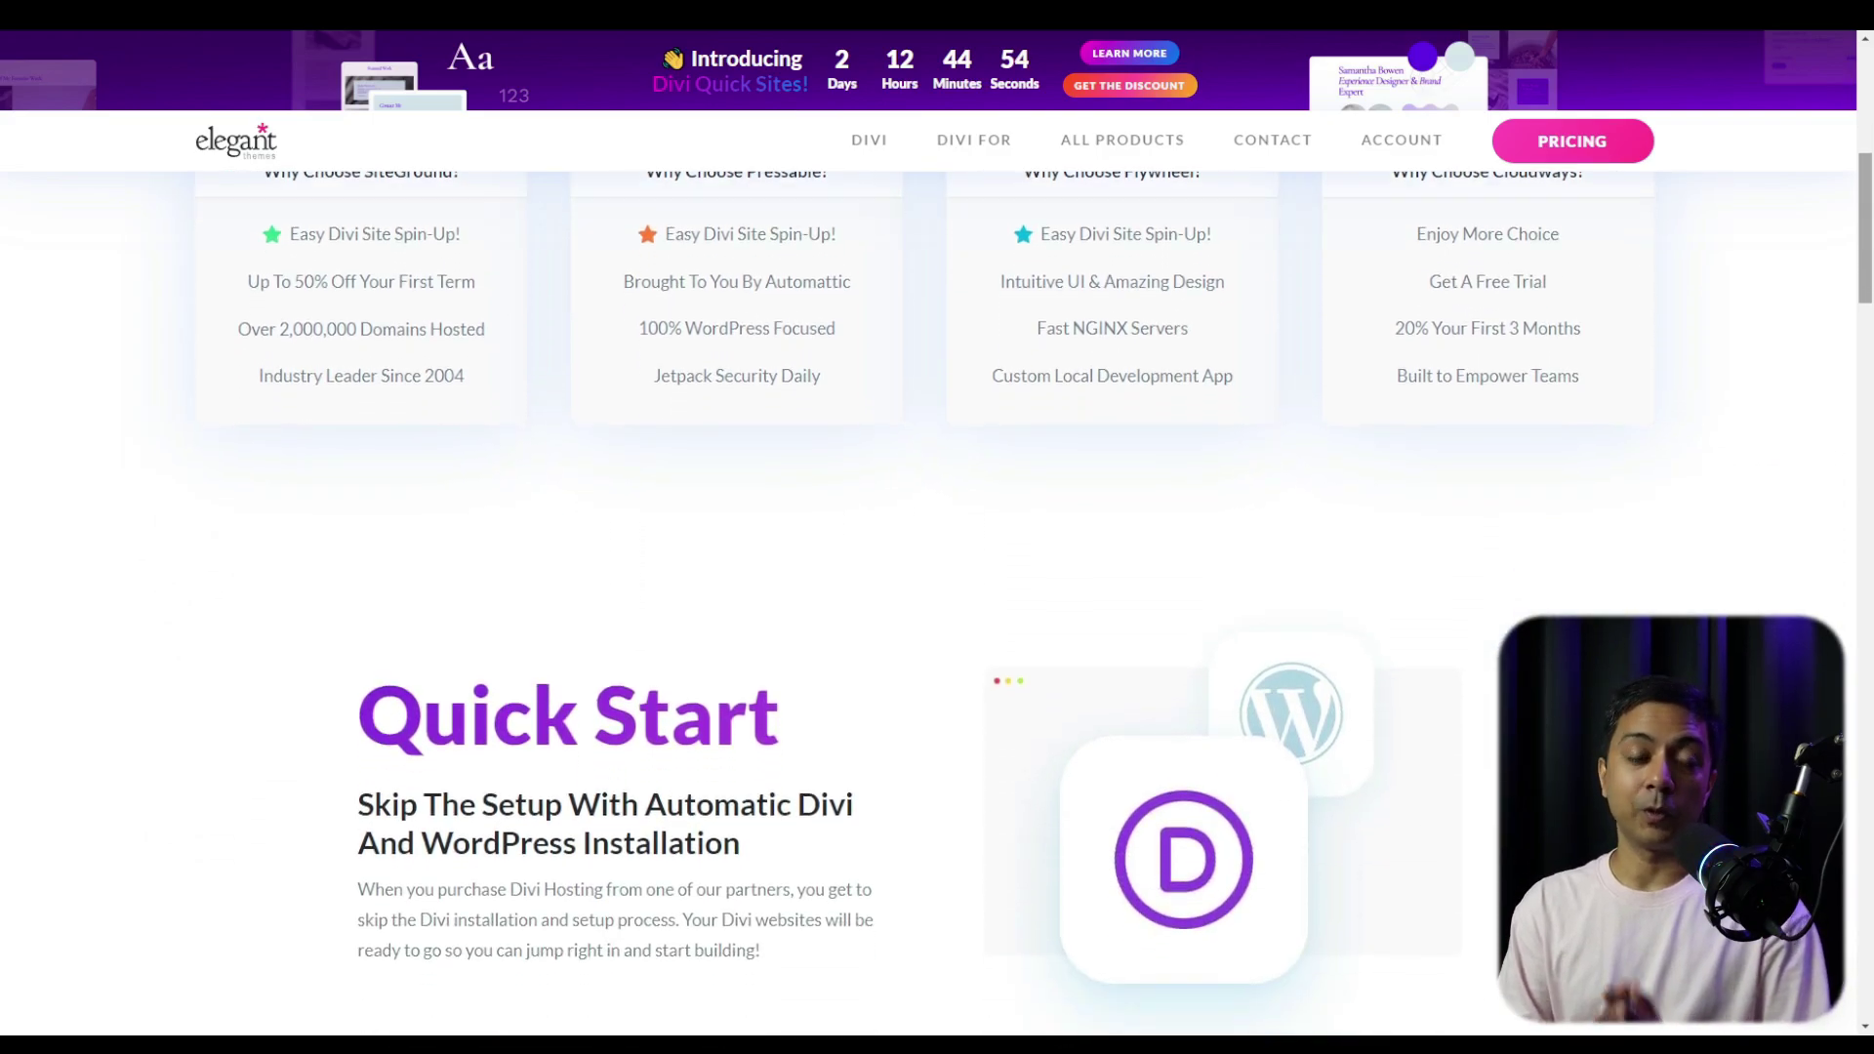
scroll(937, 567, down, 5)
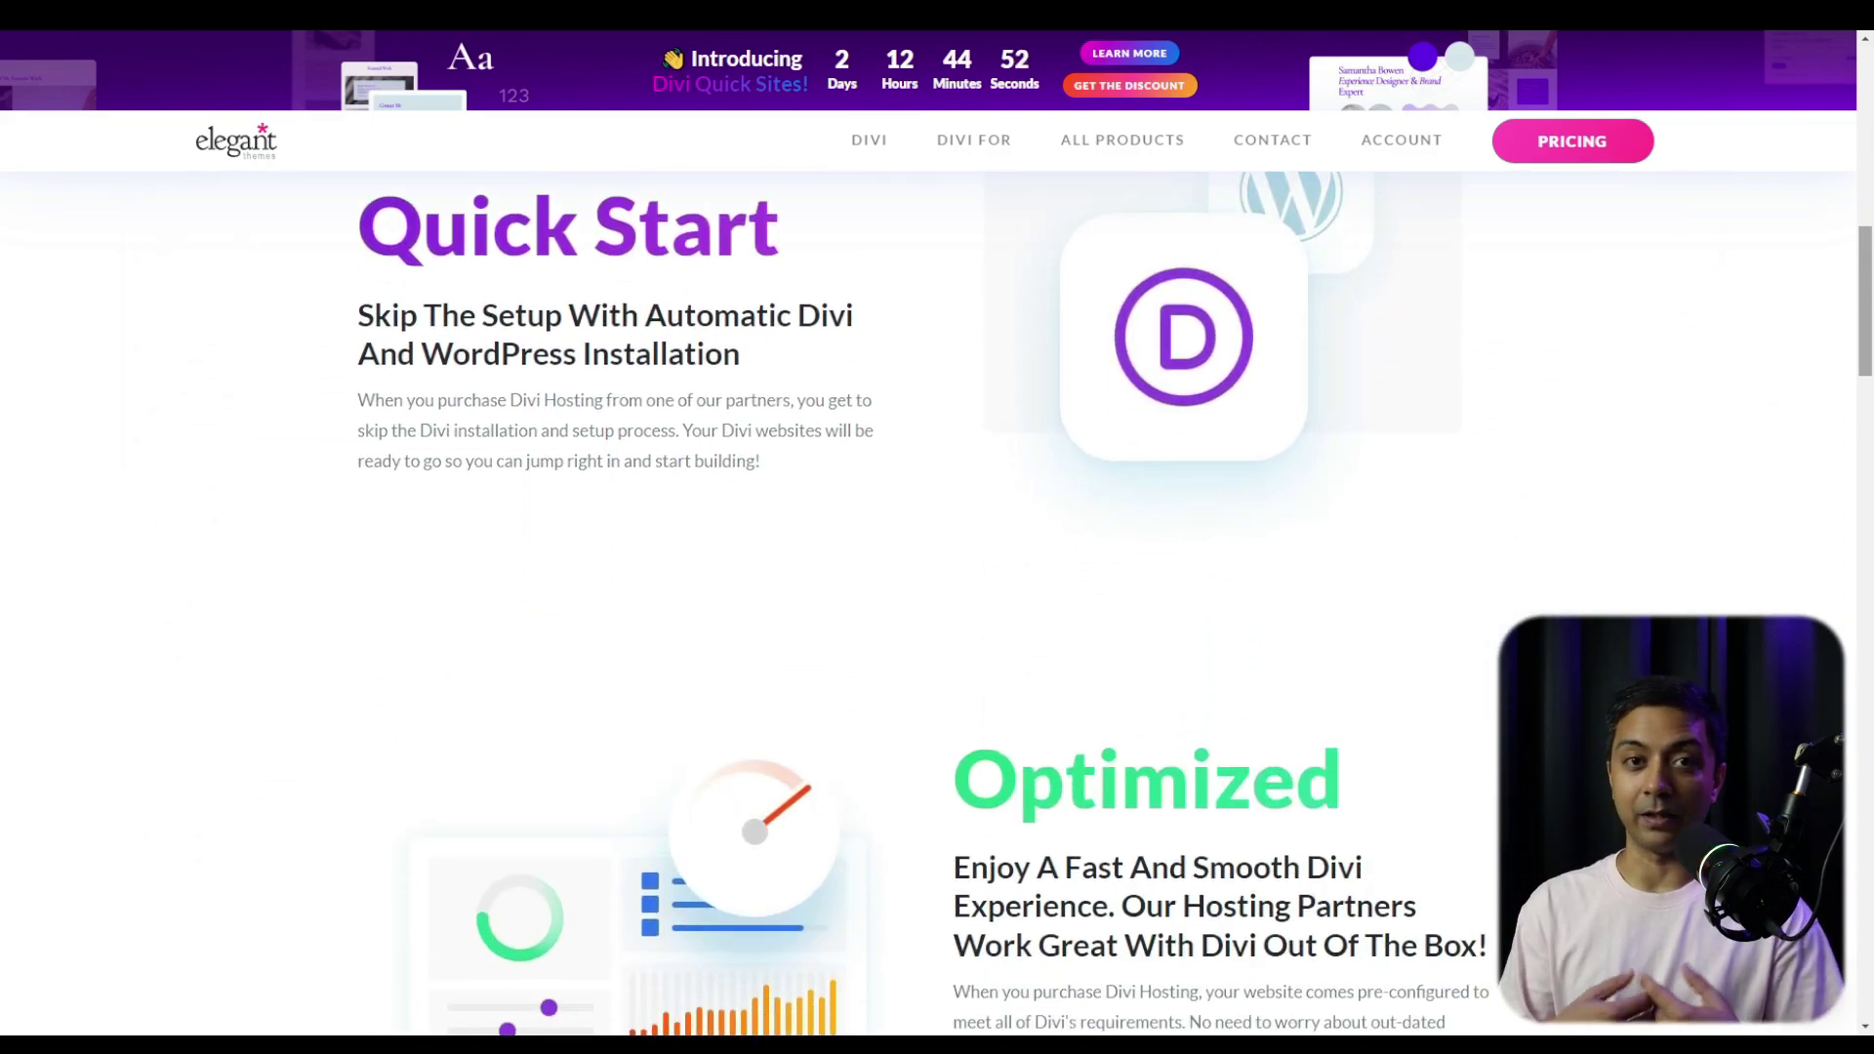
scroll(937, 566, down, 4)
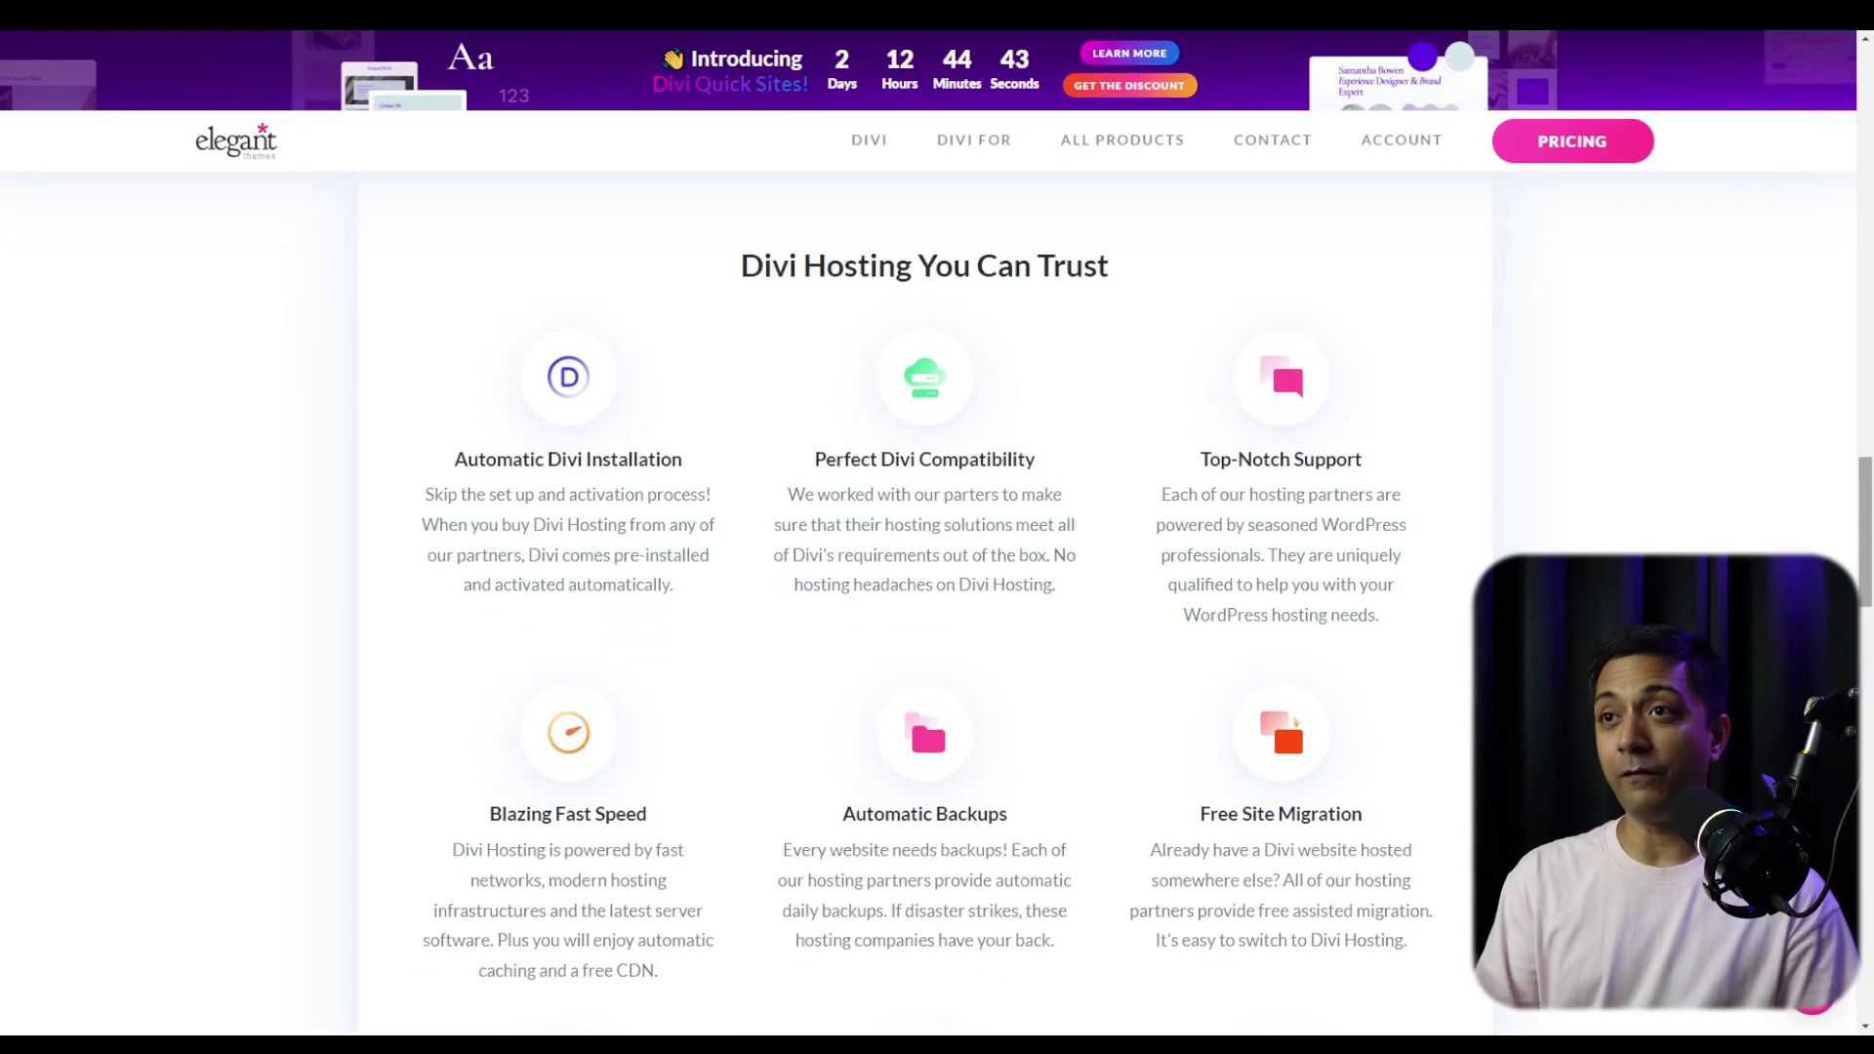
scroll(937, 586, down, 1)
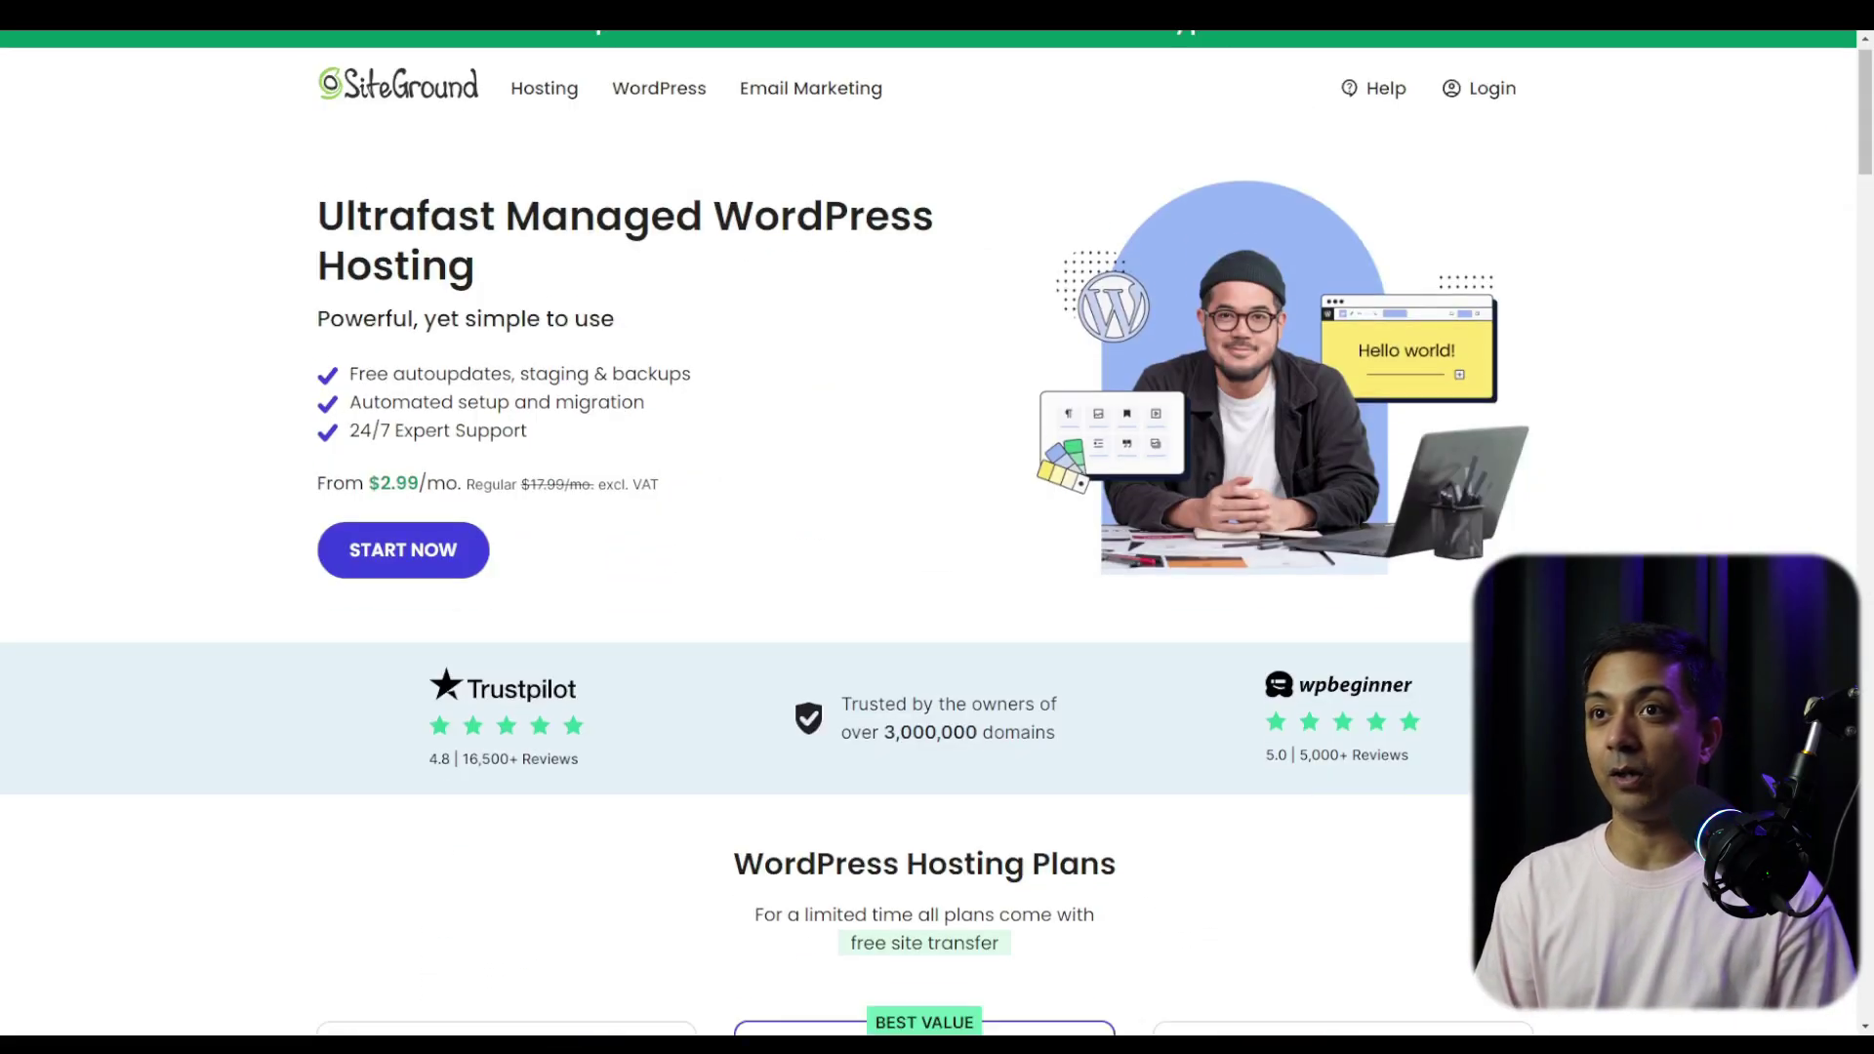
Review SiteGround's WordPress hosting plans and get the StartUp plan from the Elegant Themes partner page
scroll(937, 538, down, 3)
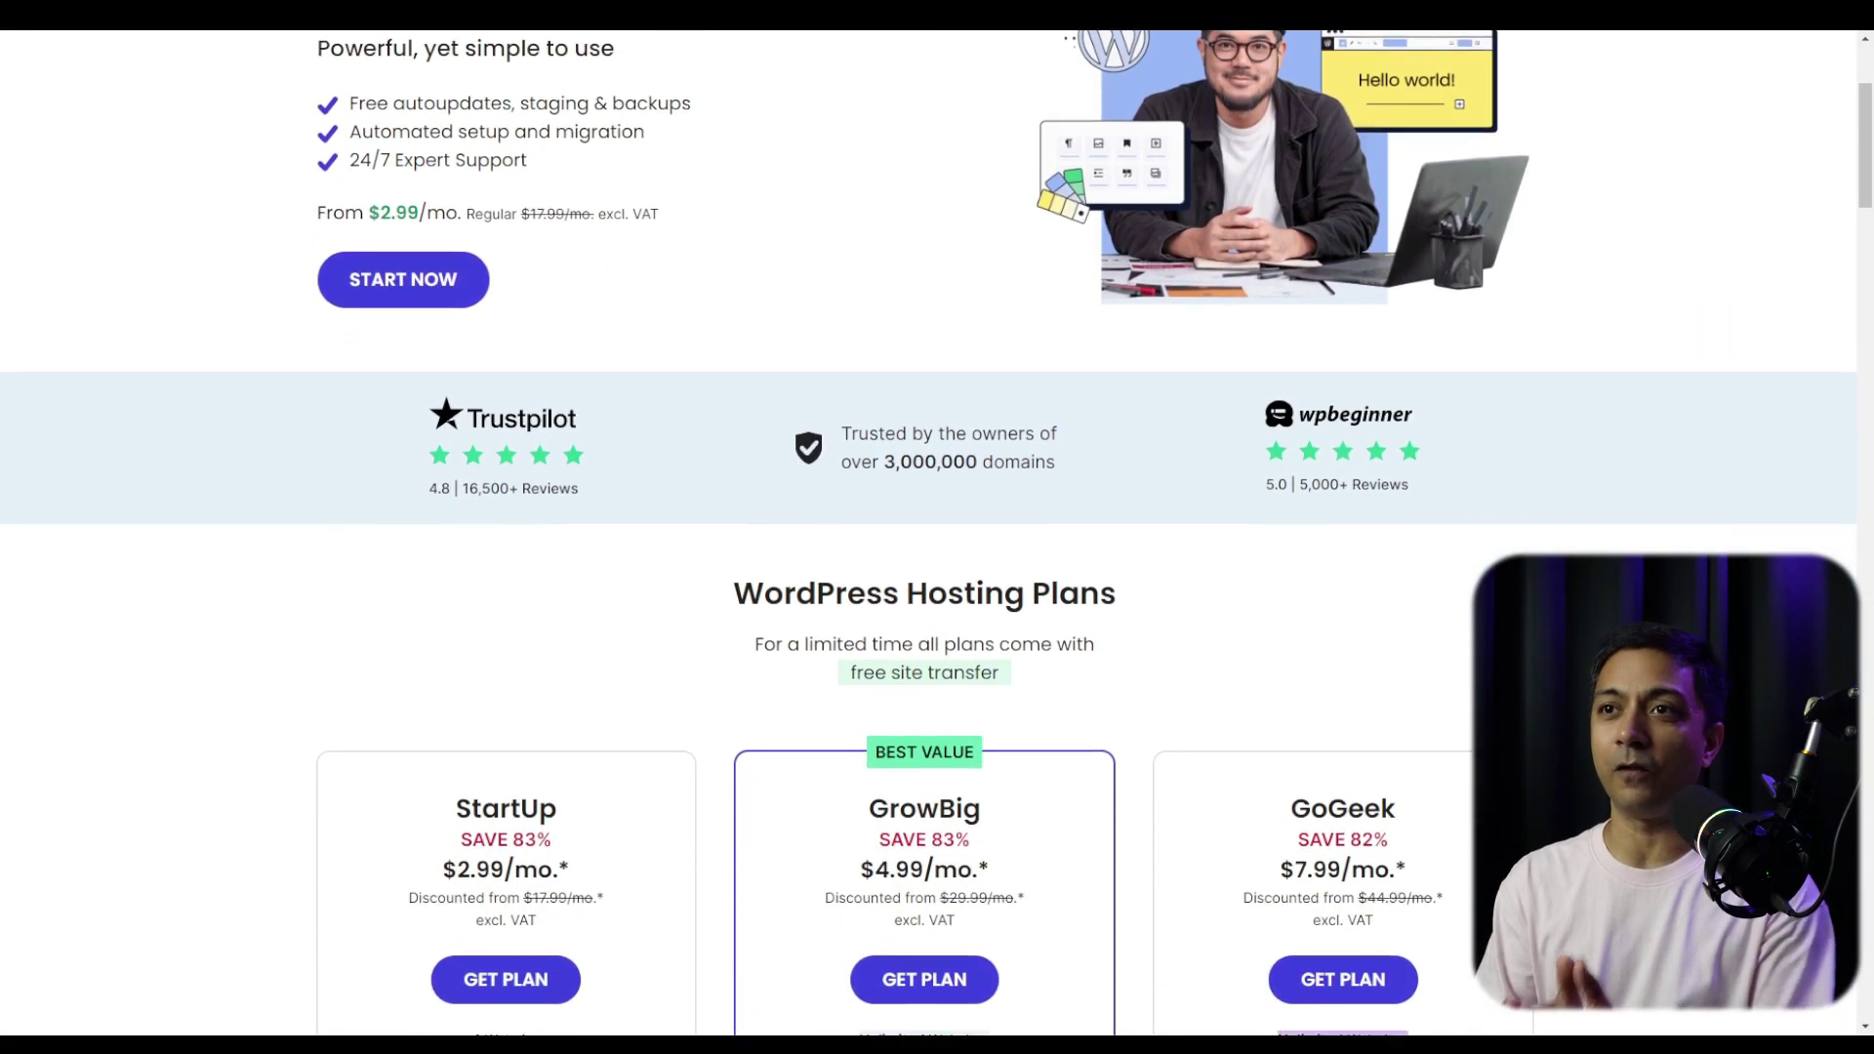
scroll(937, 539, down, 1)
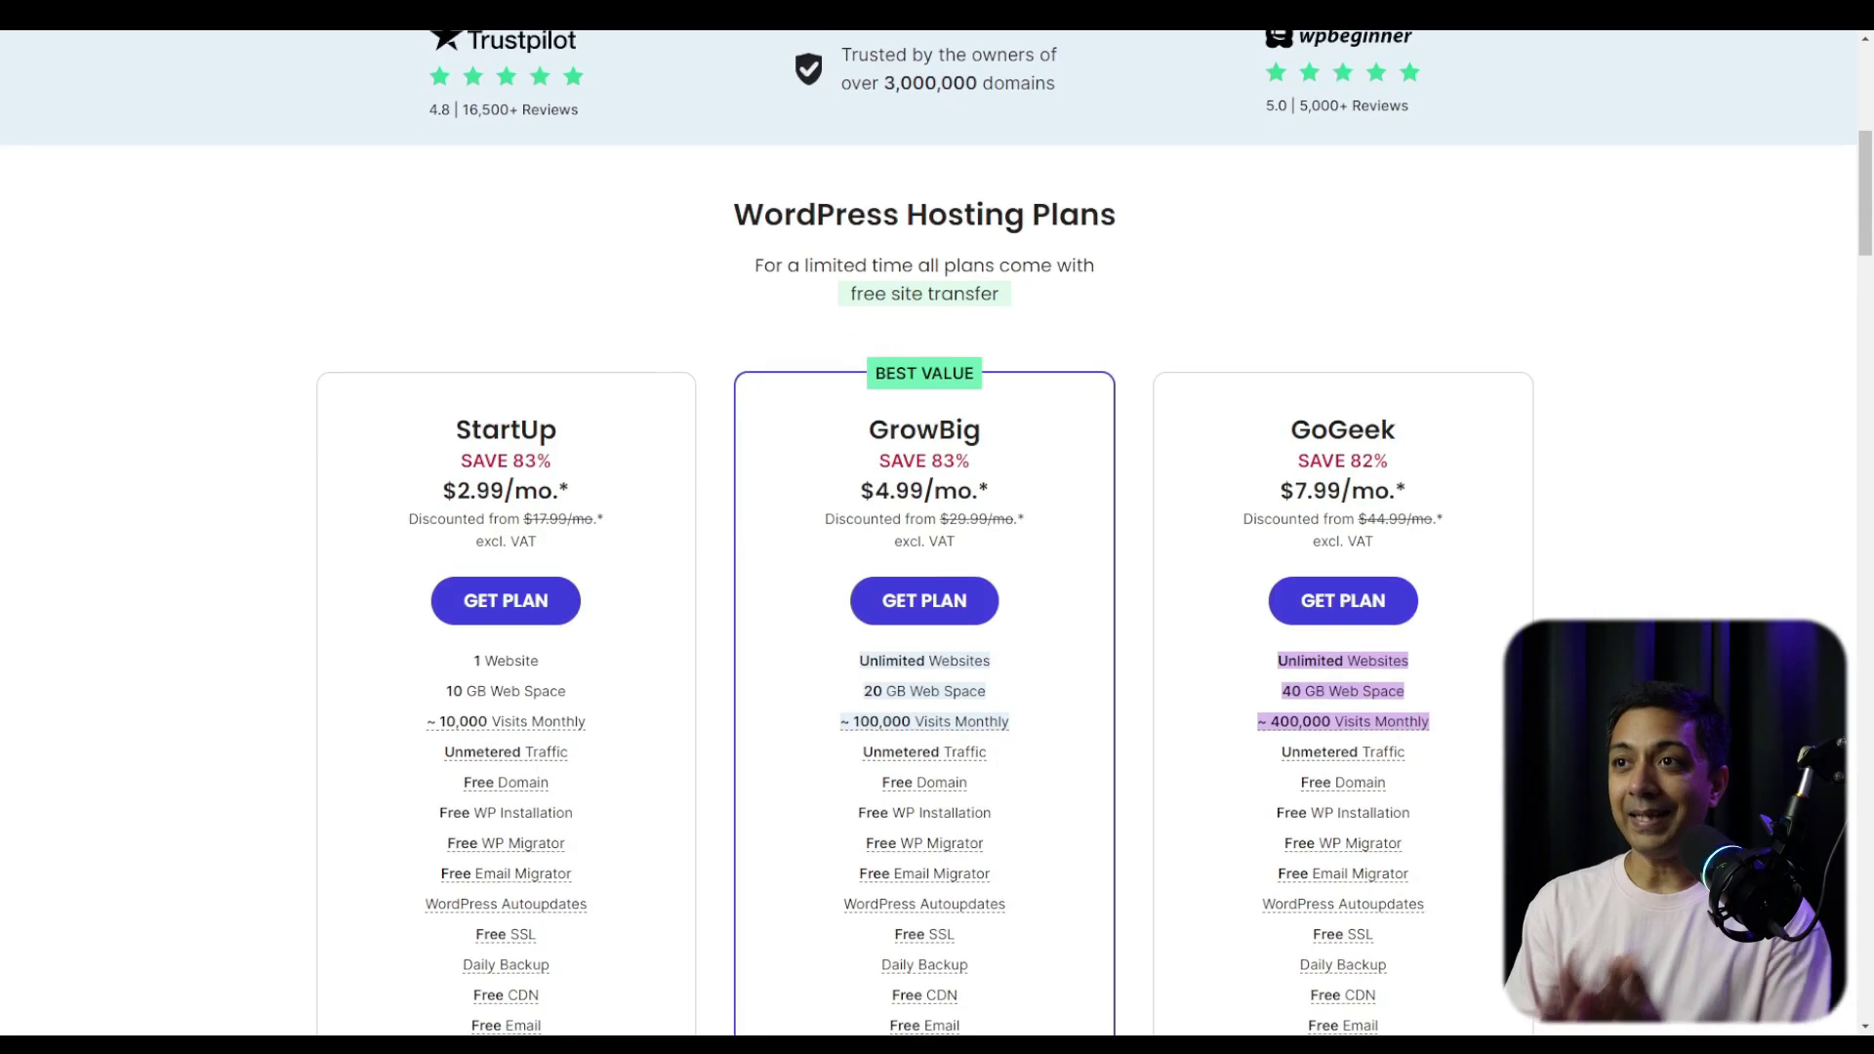
scroll(937, 527, down, 2)
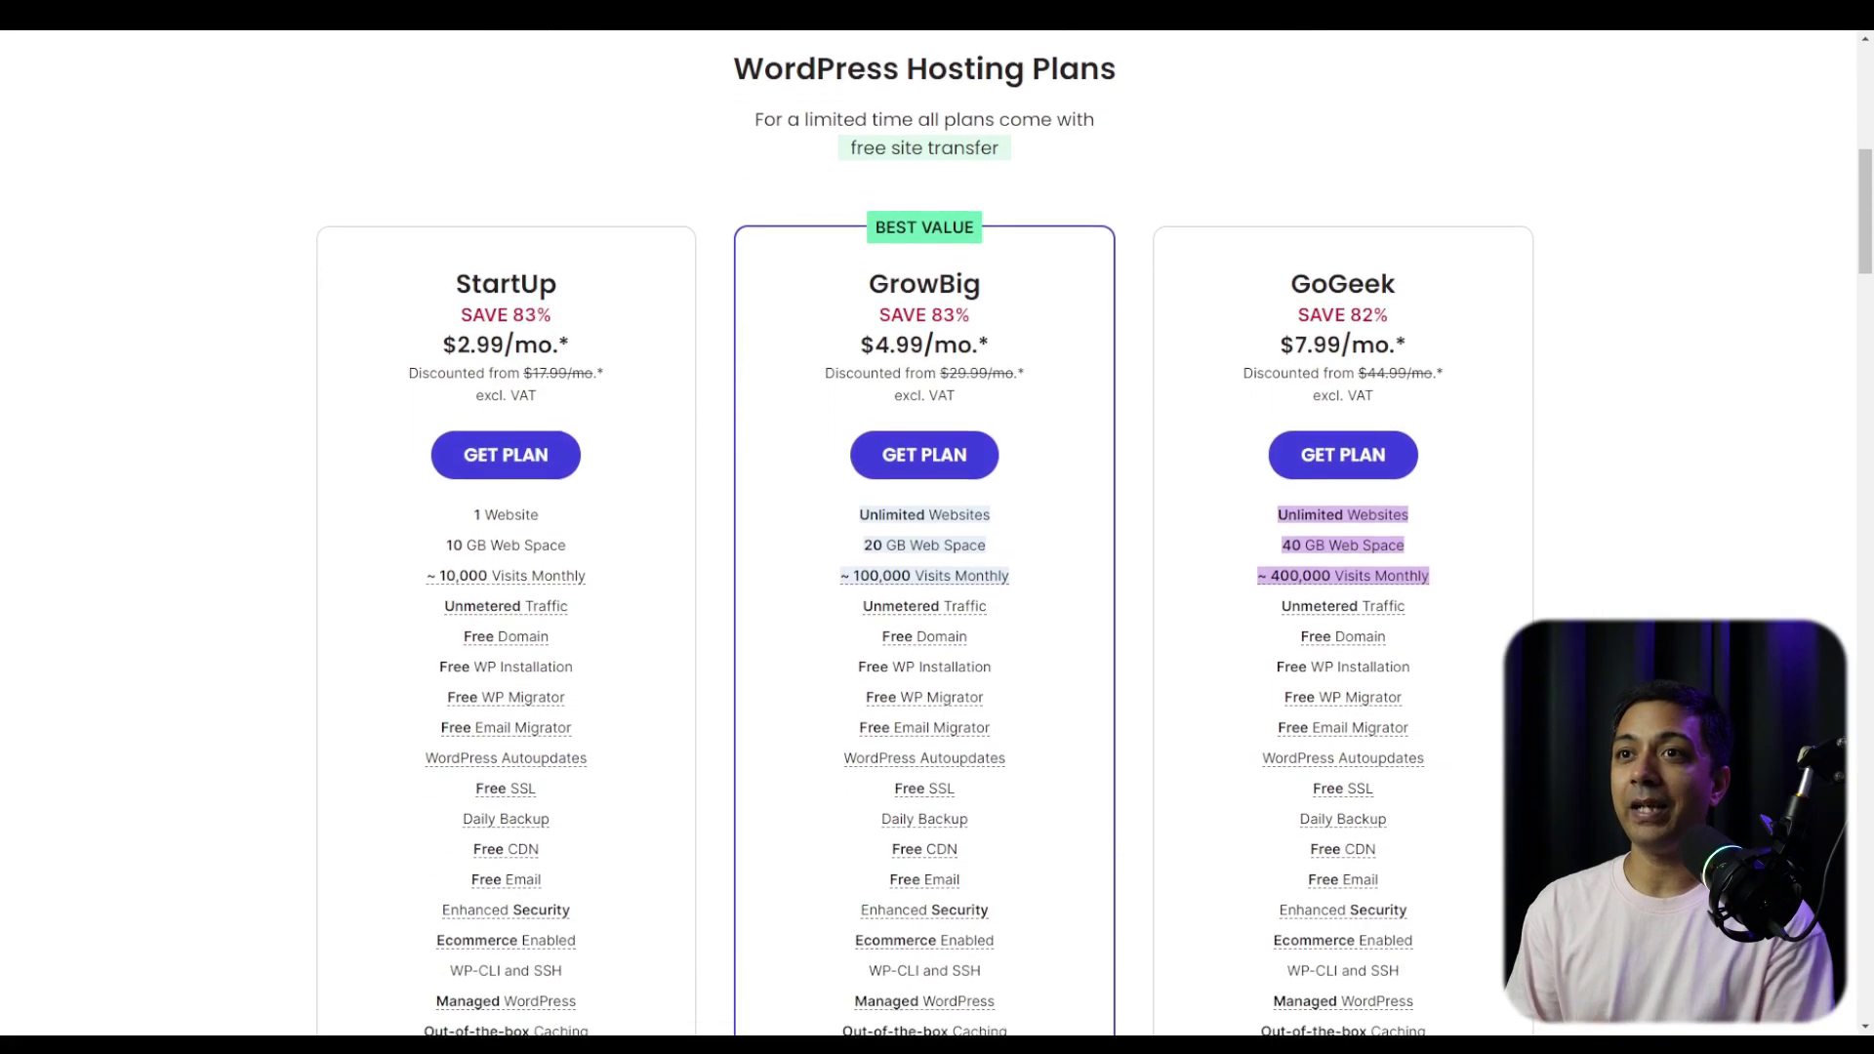
scroll(937, 527, down, 3)
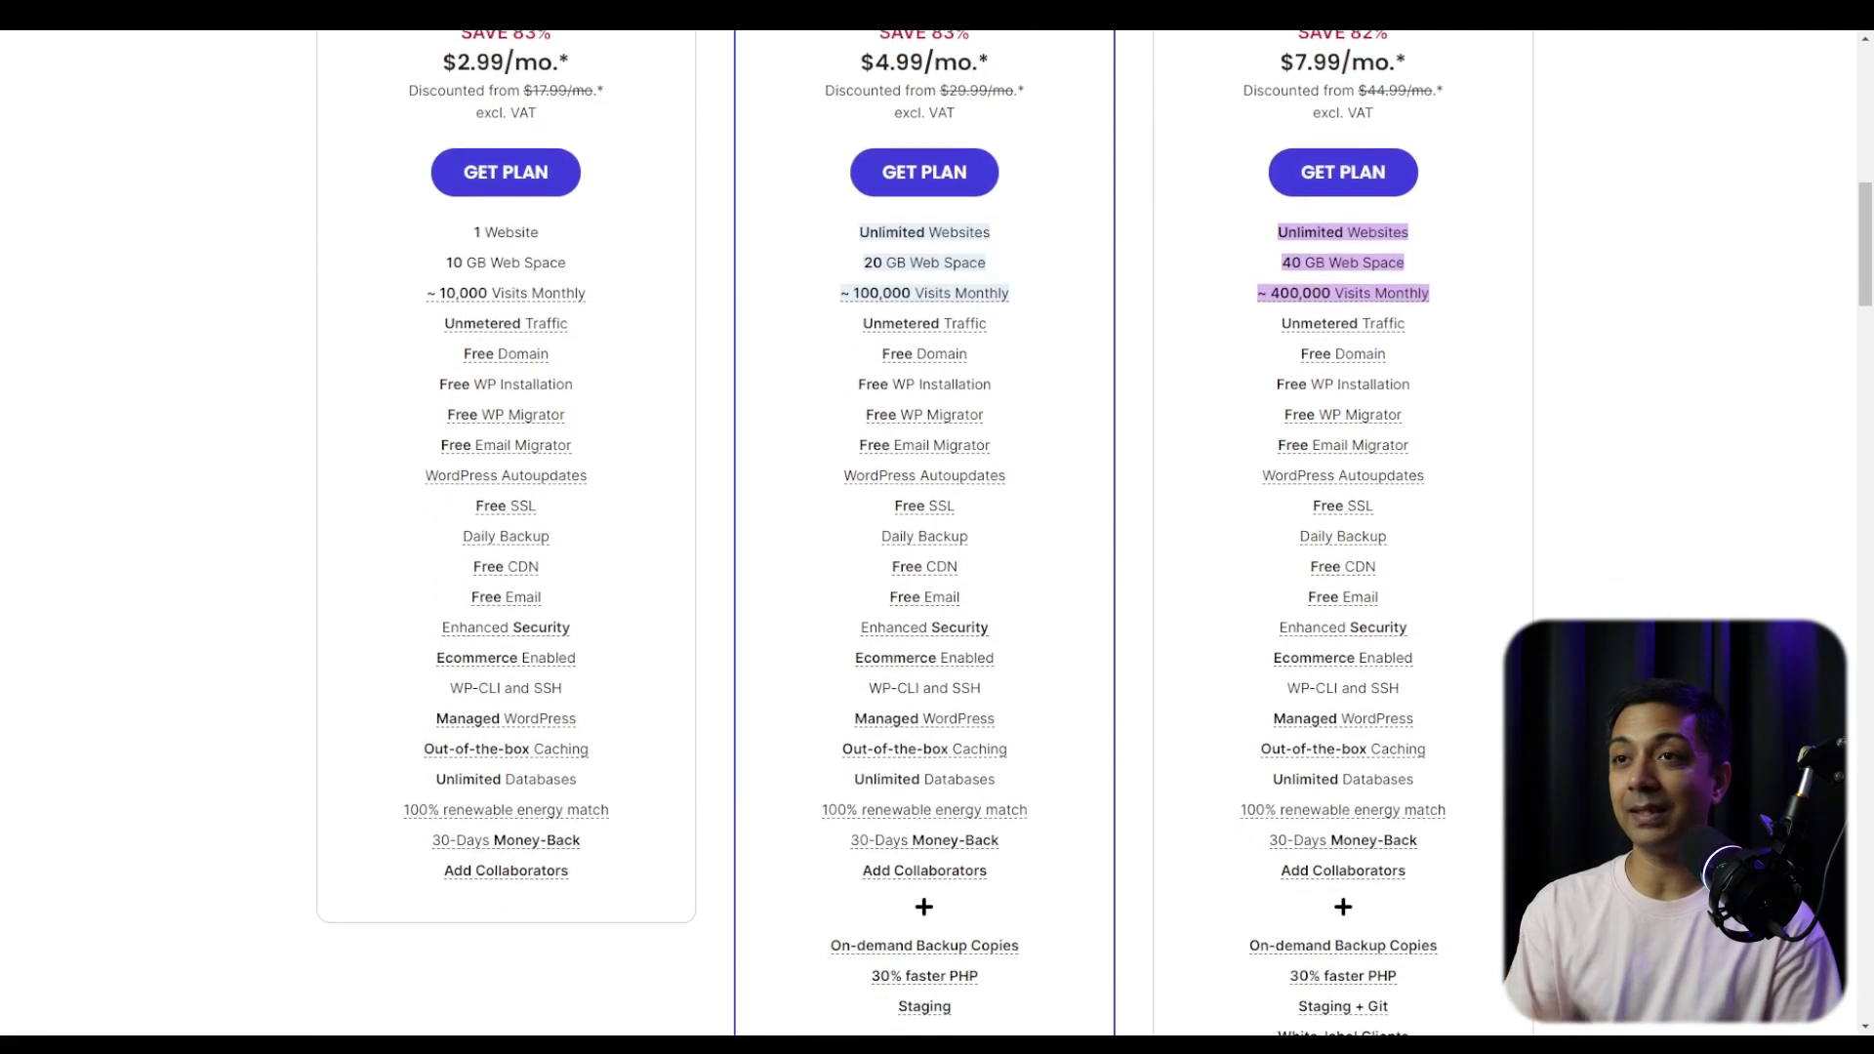
scroll(937, 527, up, 1)
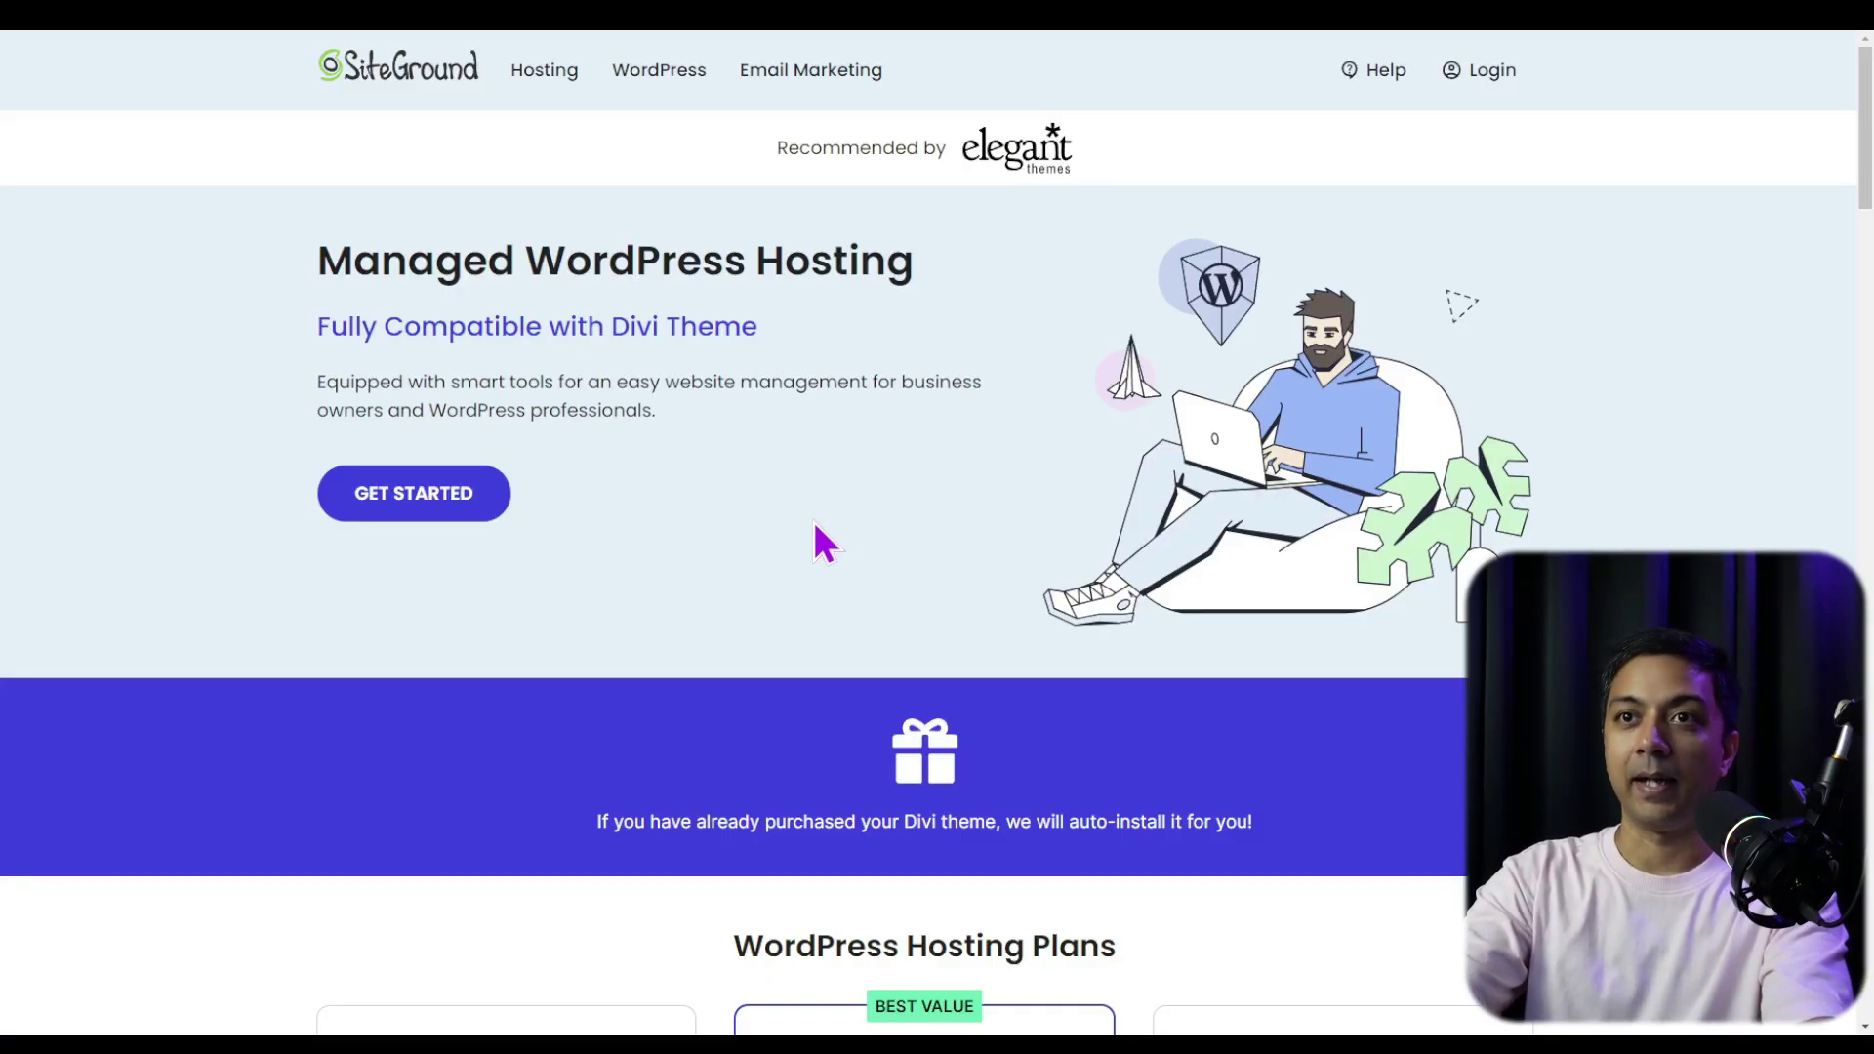
click(476, 495)
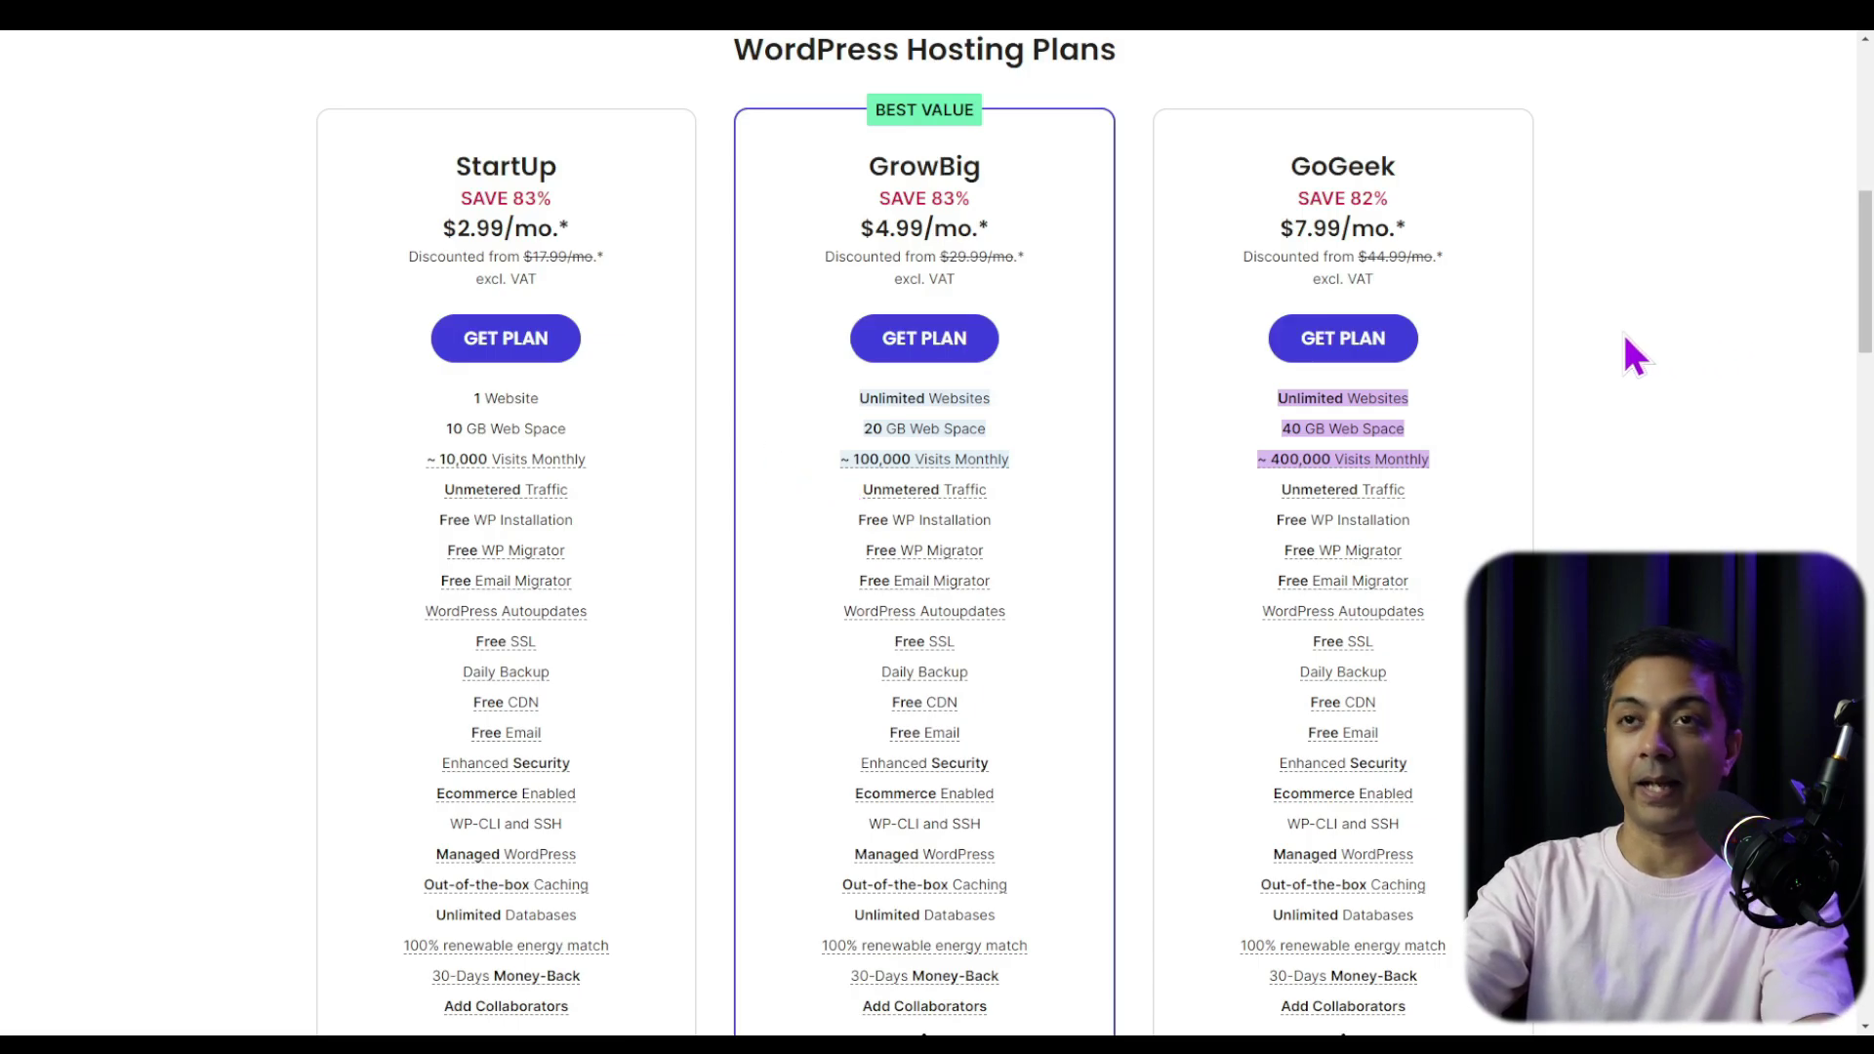
click(549, 357)
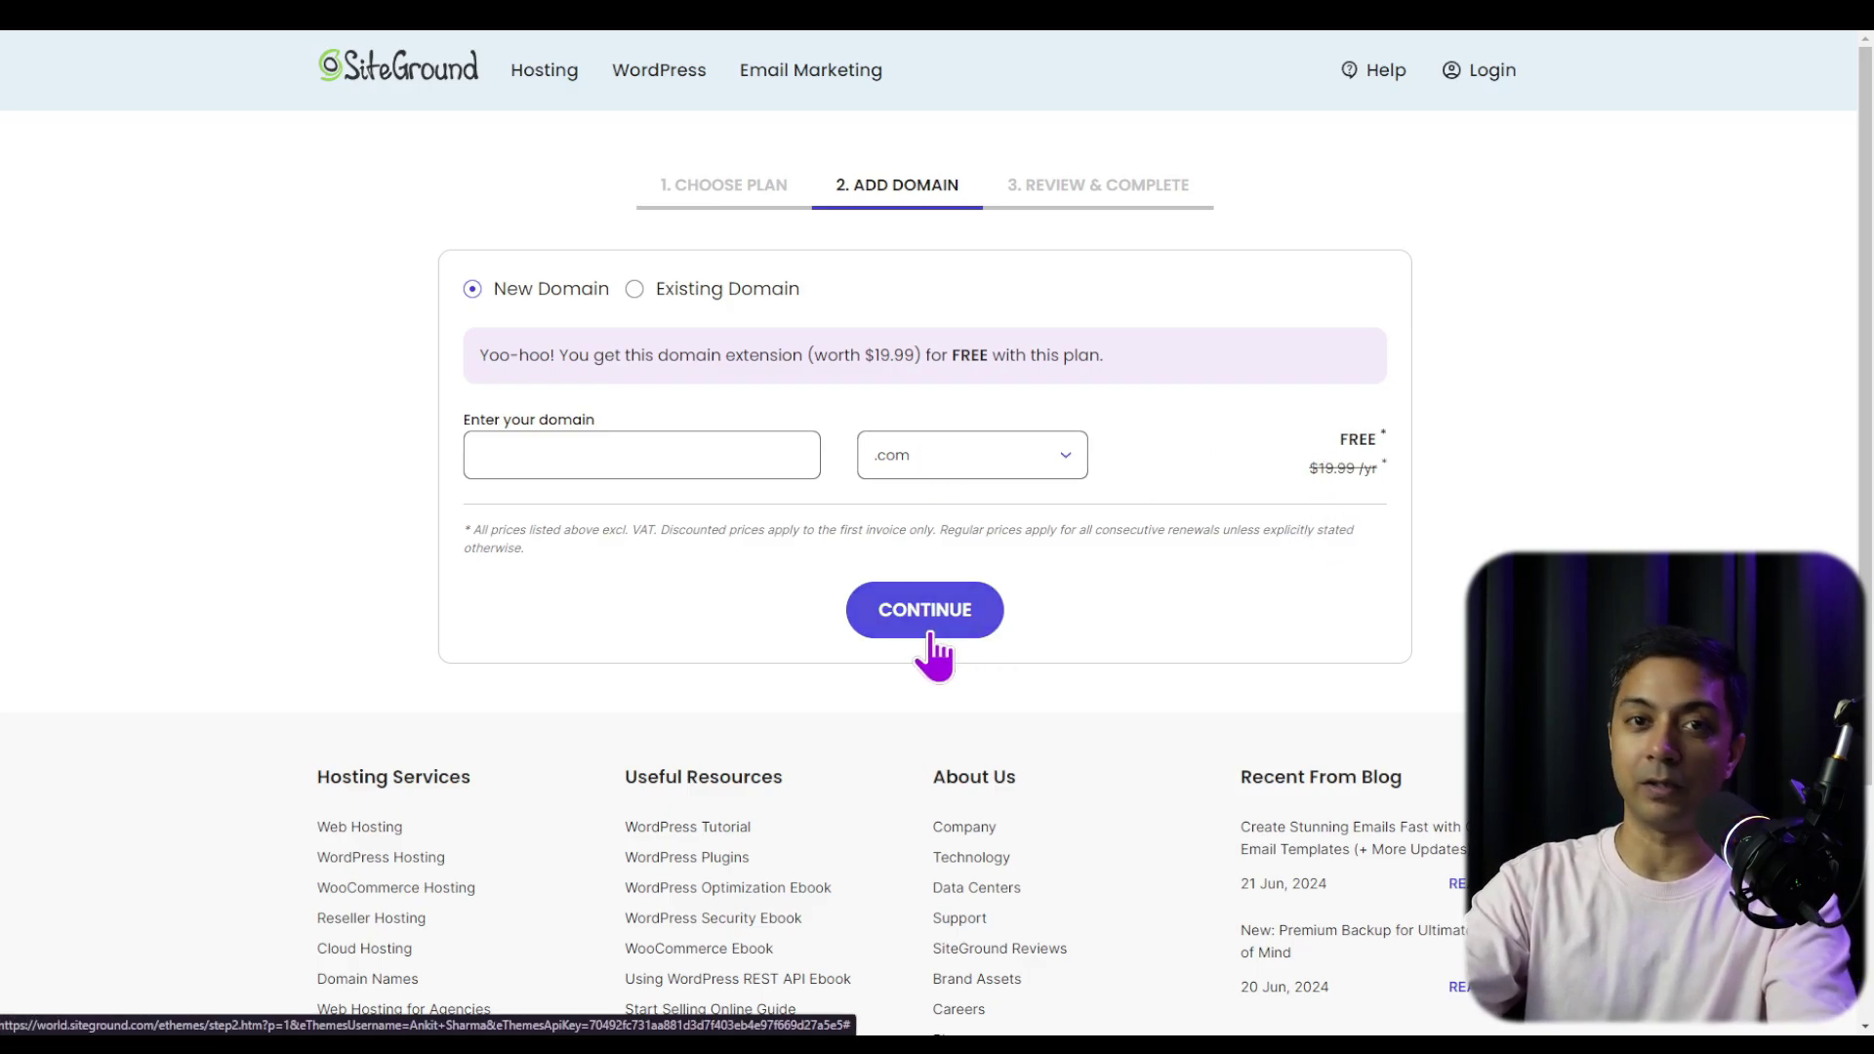
Use the existing domain buildadiviwebsite.com for the hosting plan and continue to the review stage
click(635, 288)
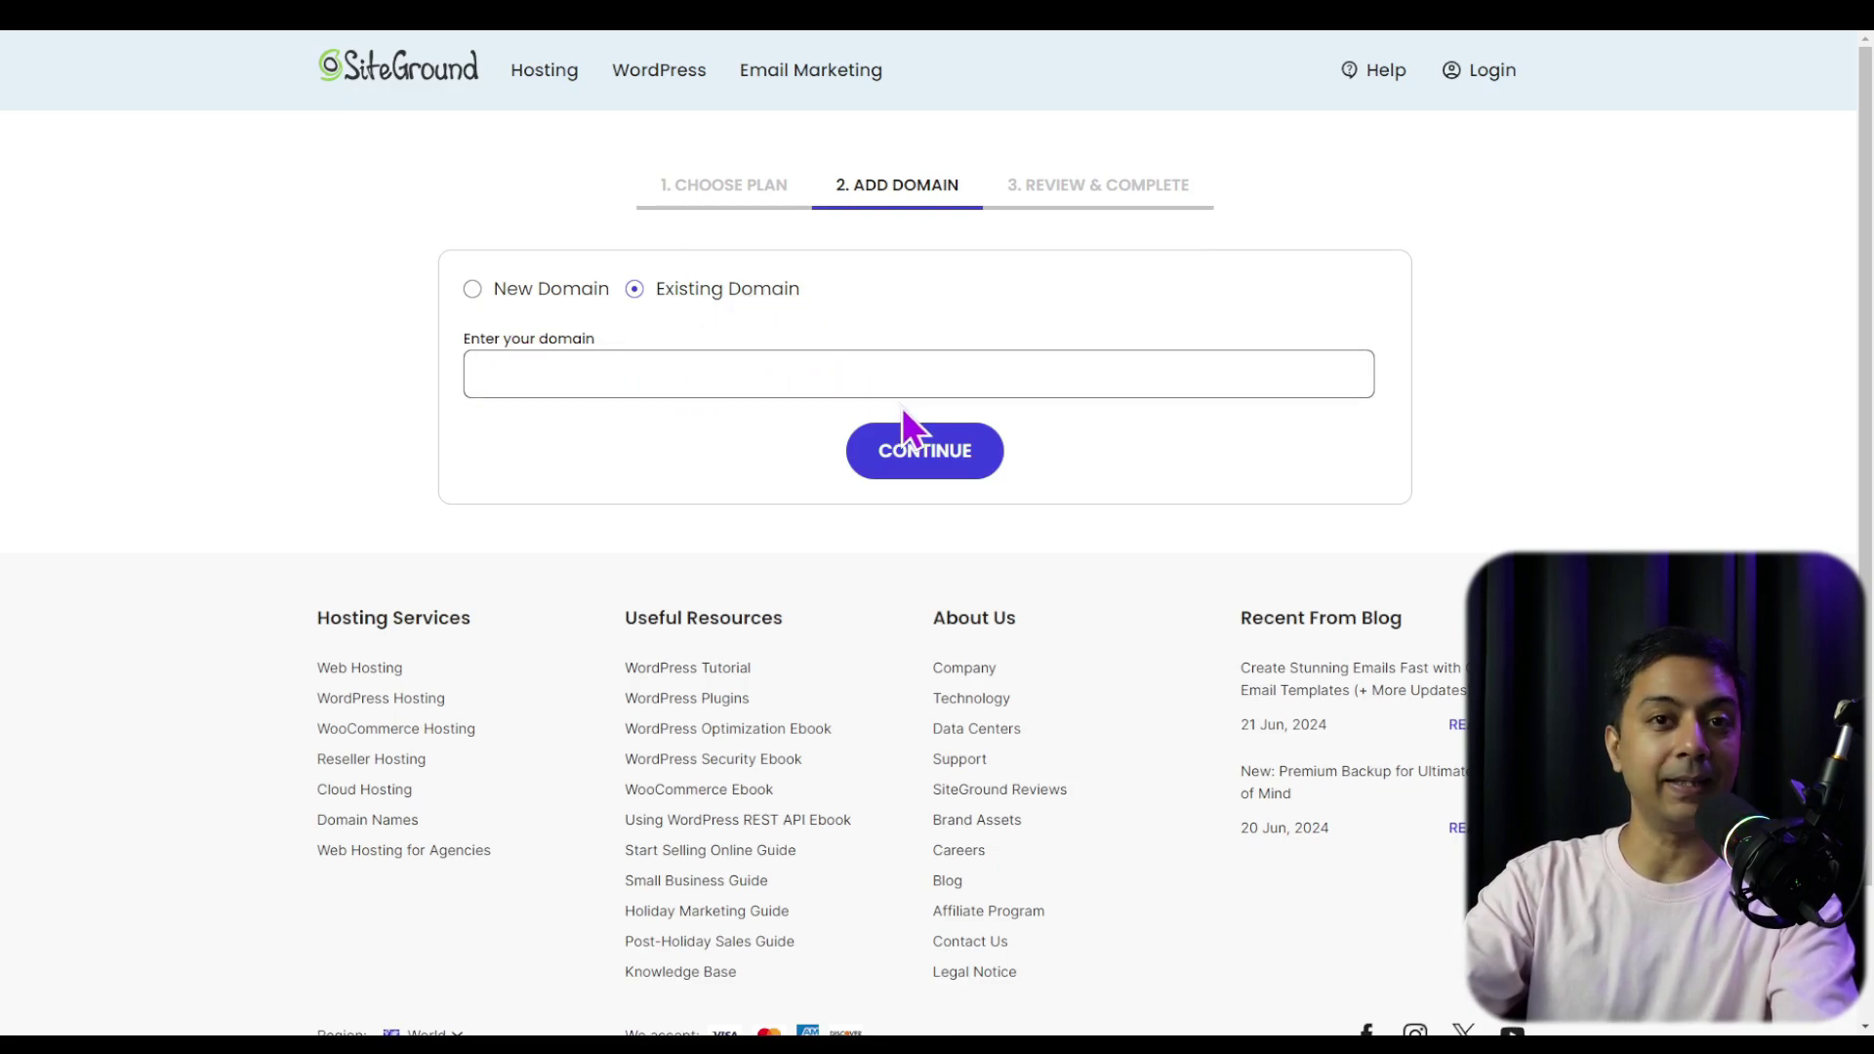
click(581, 379)
text(buildadiviwebsite.com)
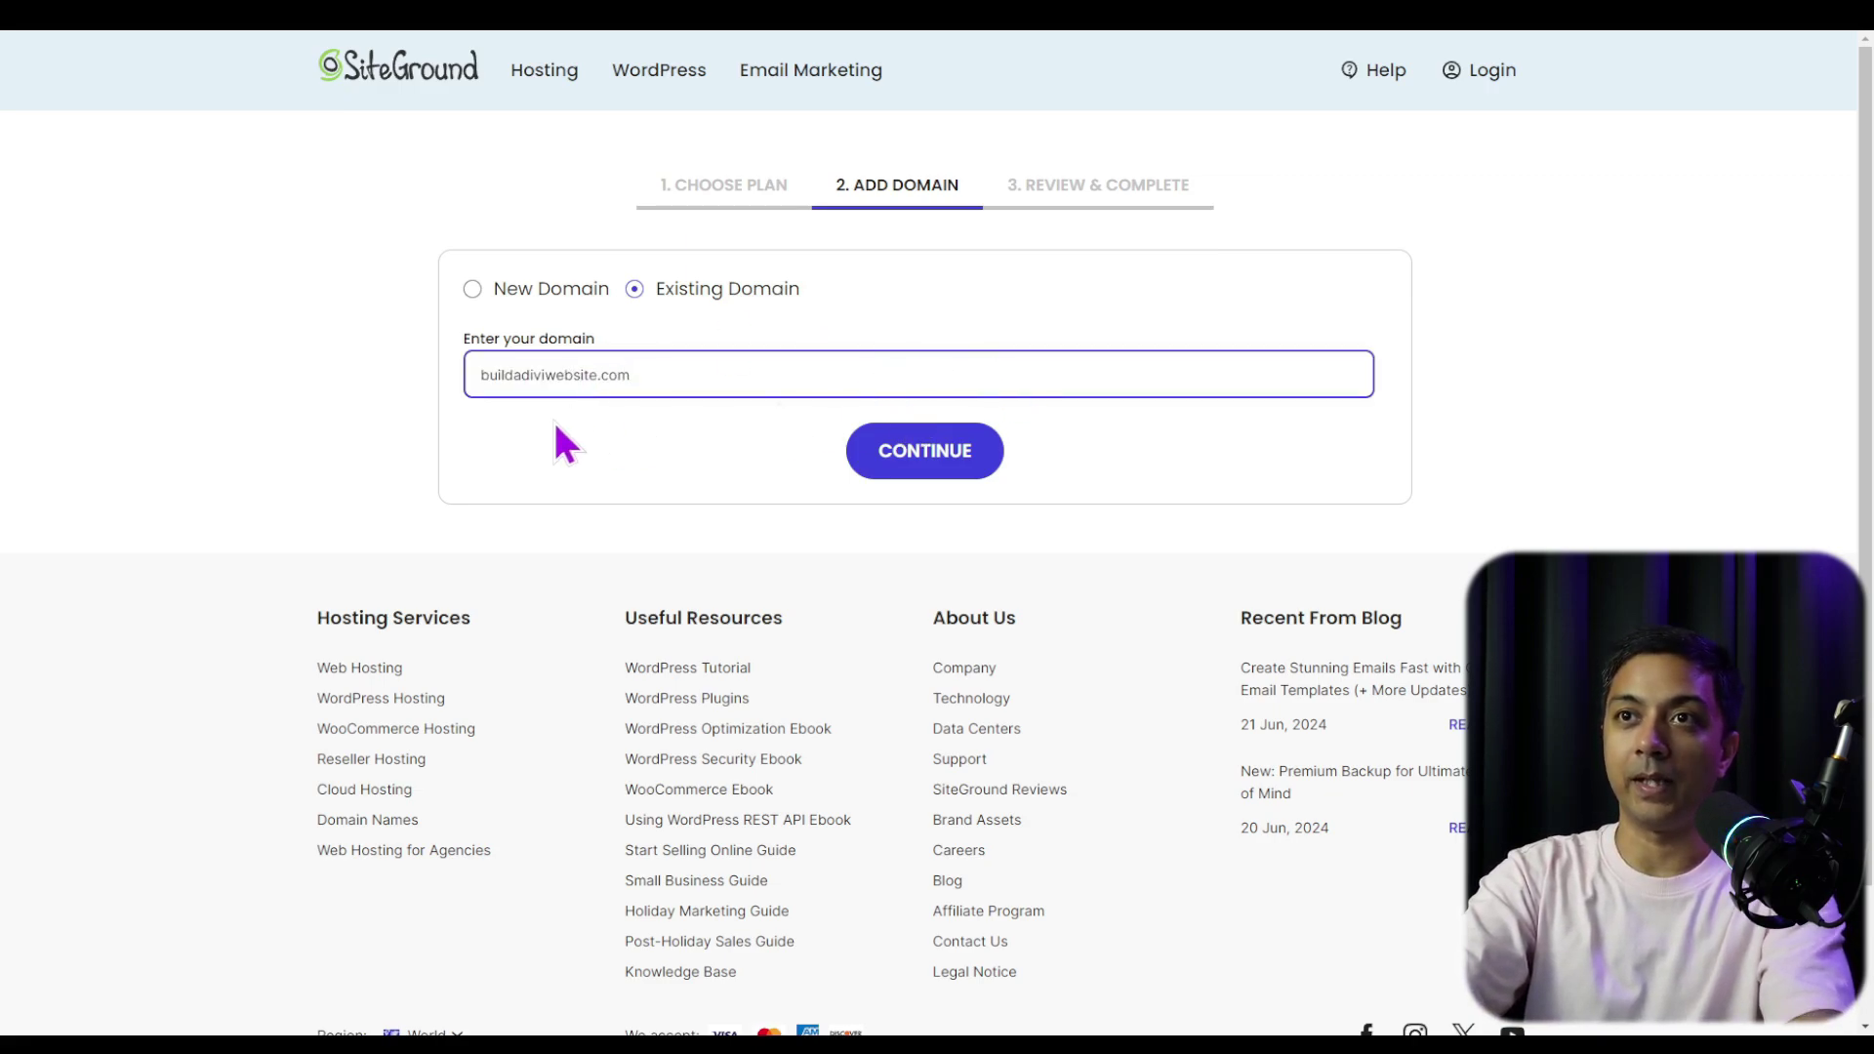
click(905, 466)
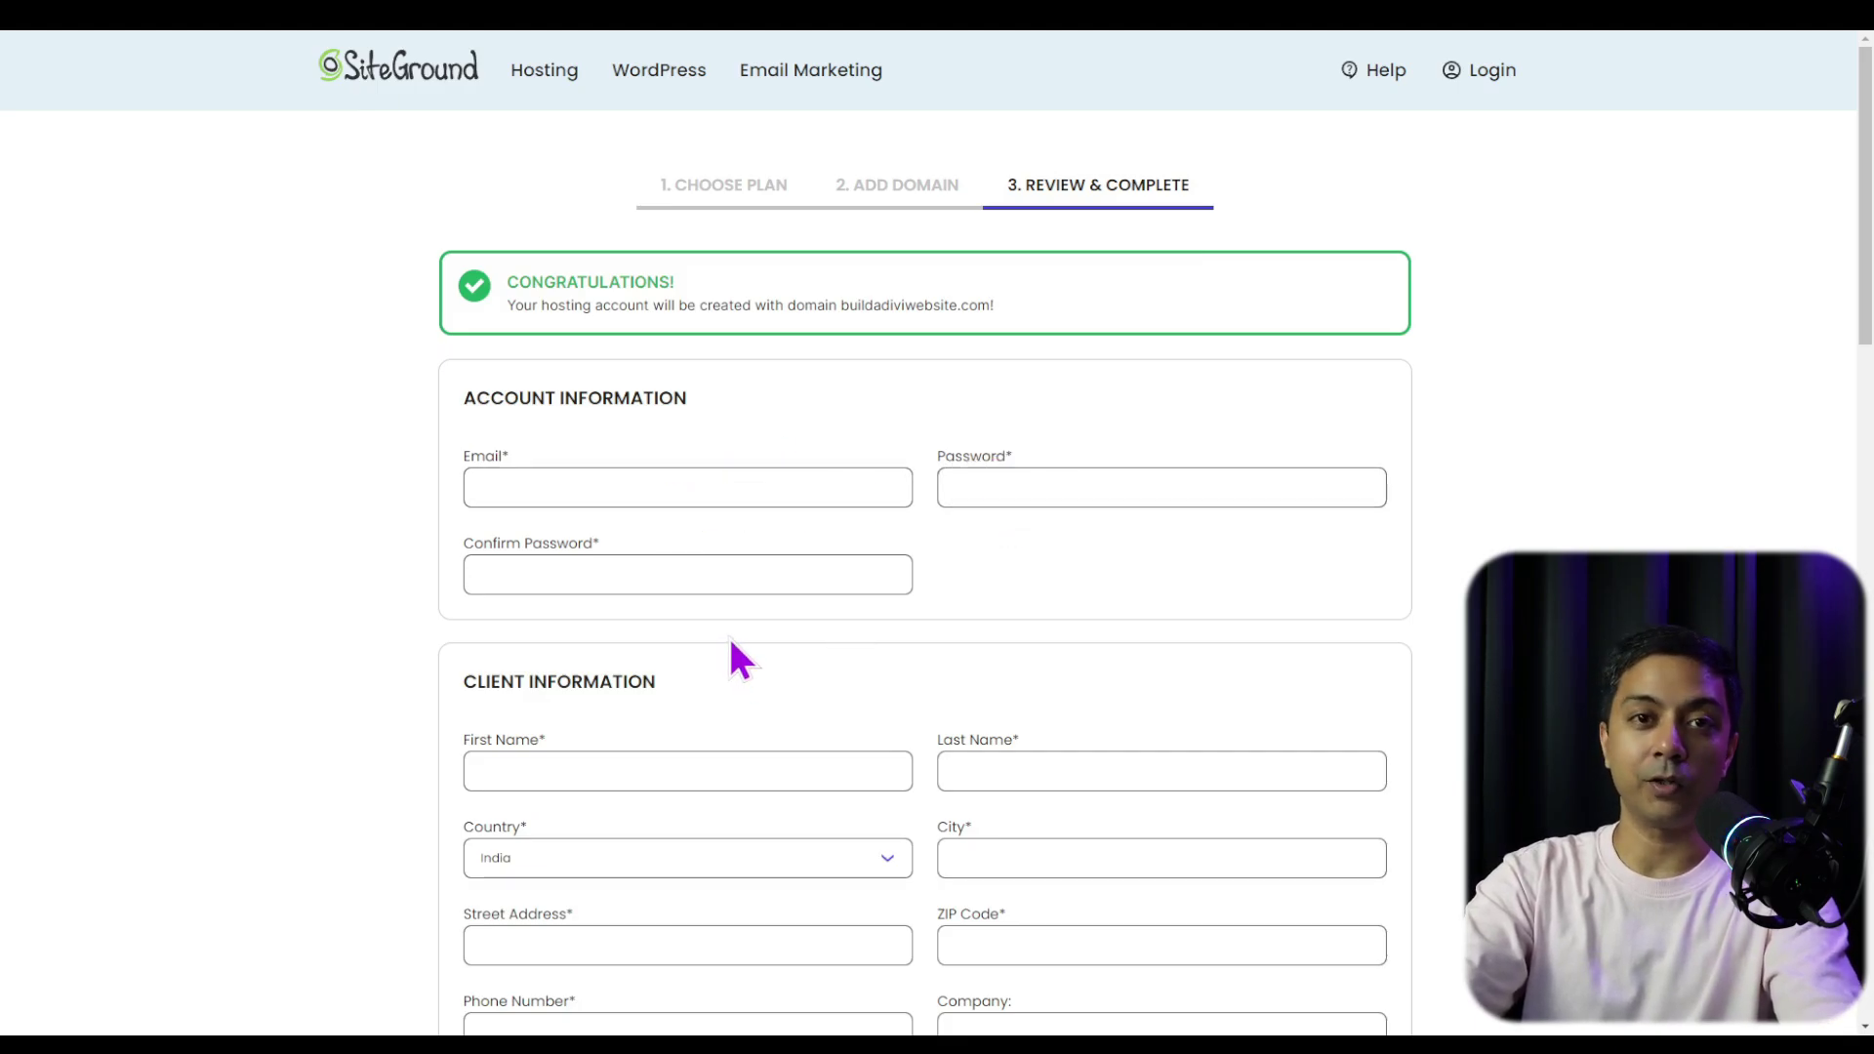
Review the checkout form's client, payment and purchase information, extra services and order summary
scroll(1108, 628, down, 4)
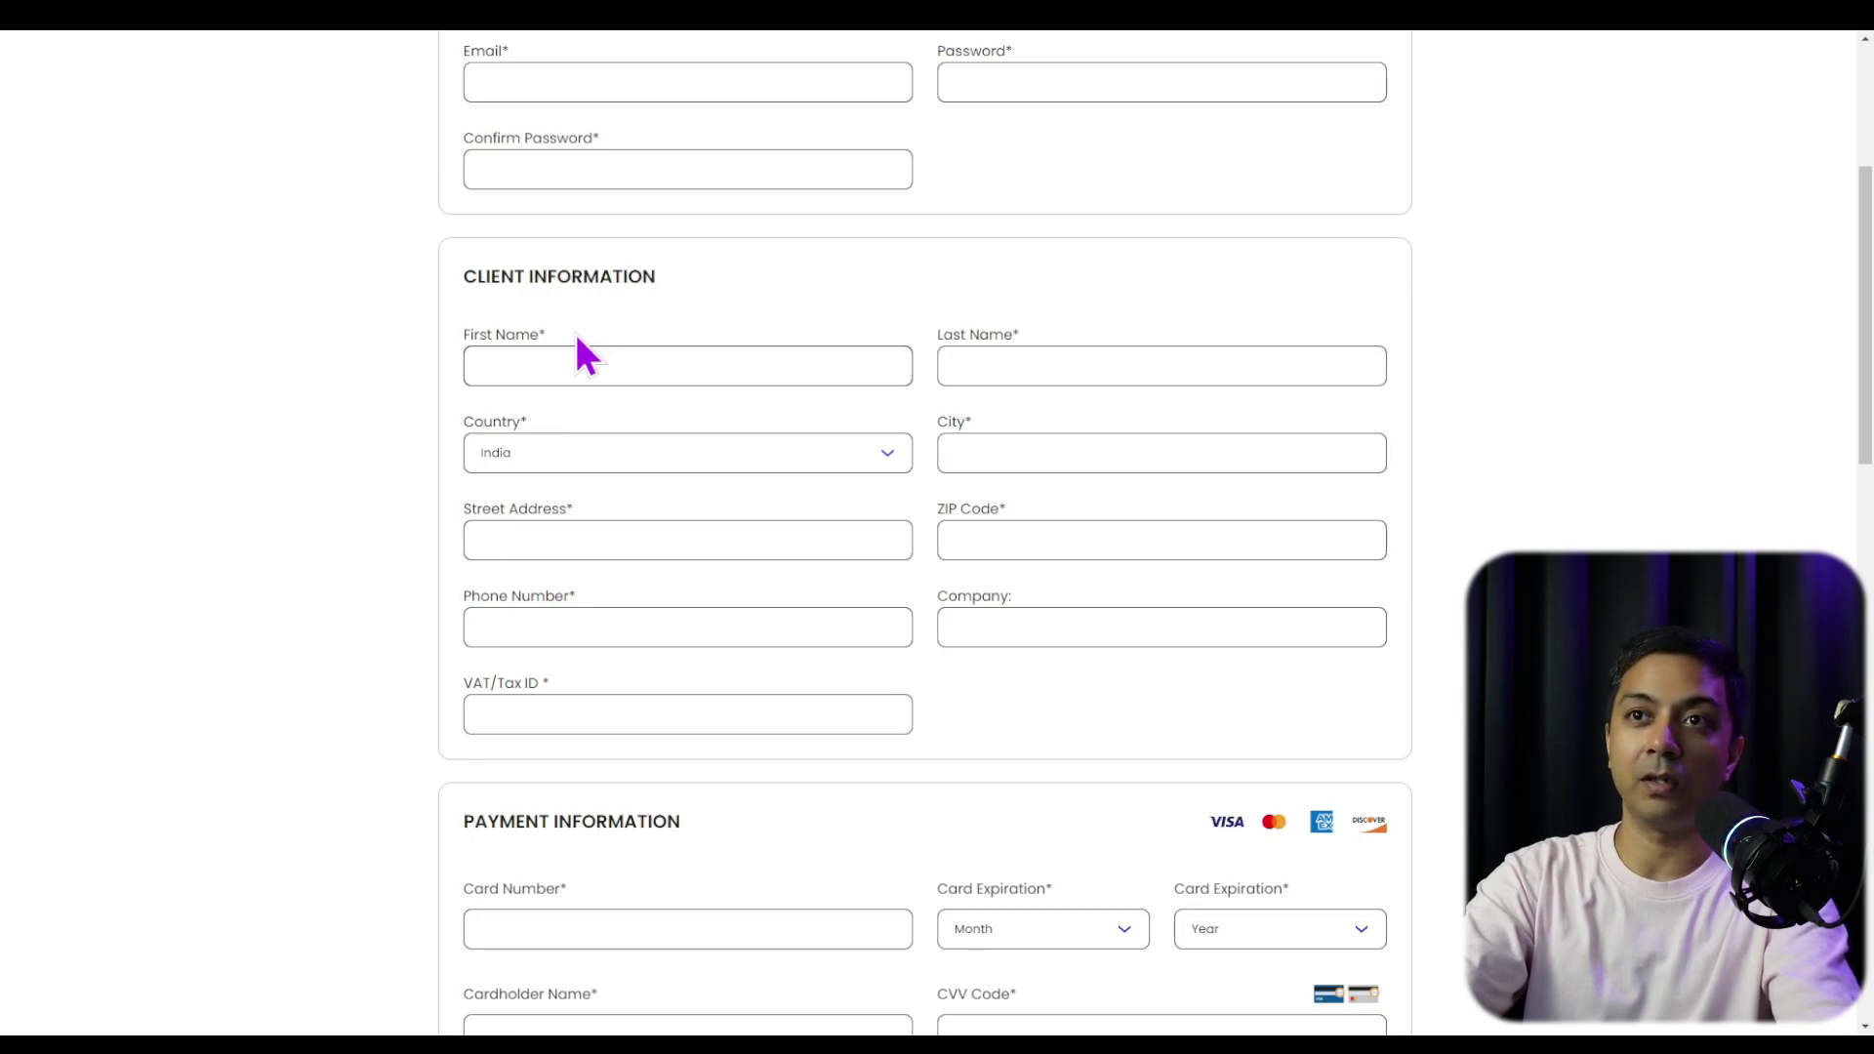
scroll(473, 400, down, 4)
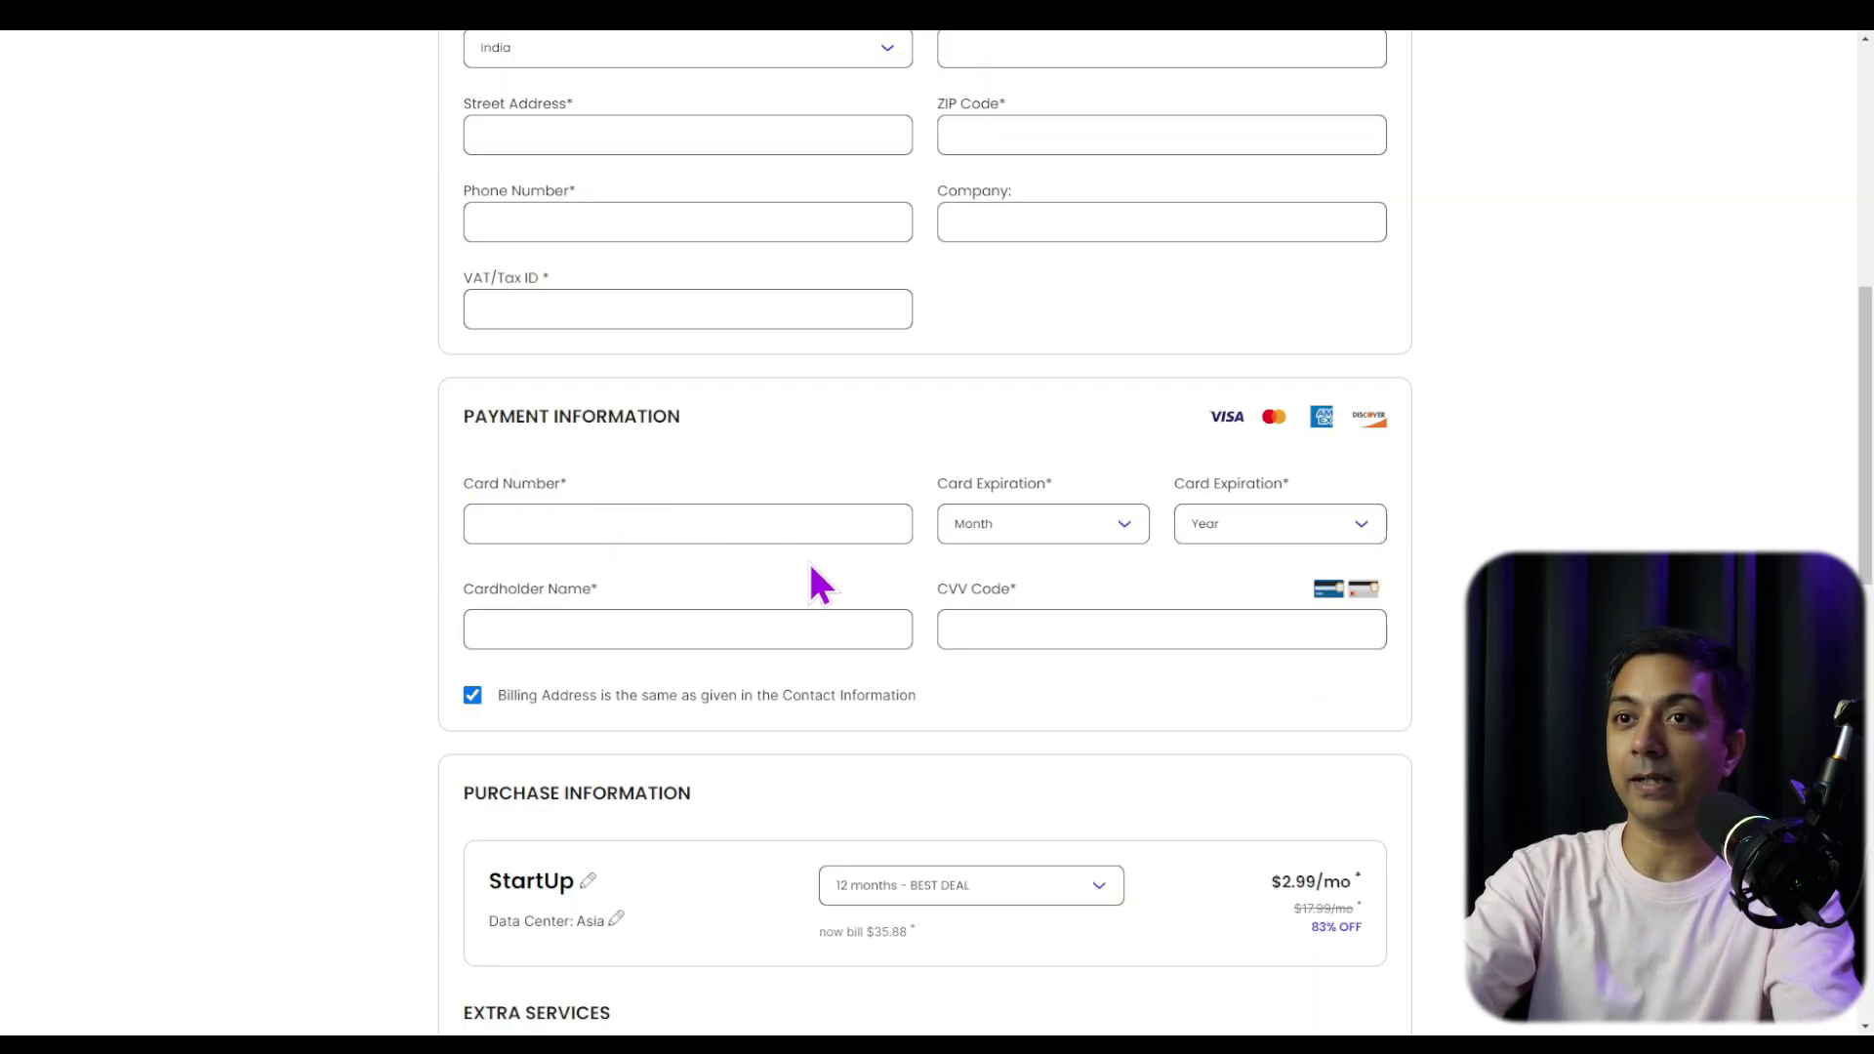
scroll(812, 582, down, 6)
scroll(820, 586, down, 1)
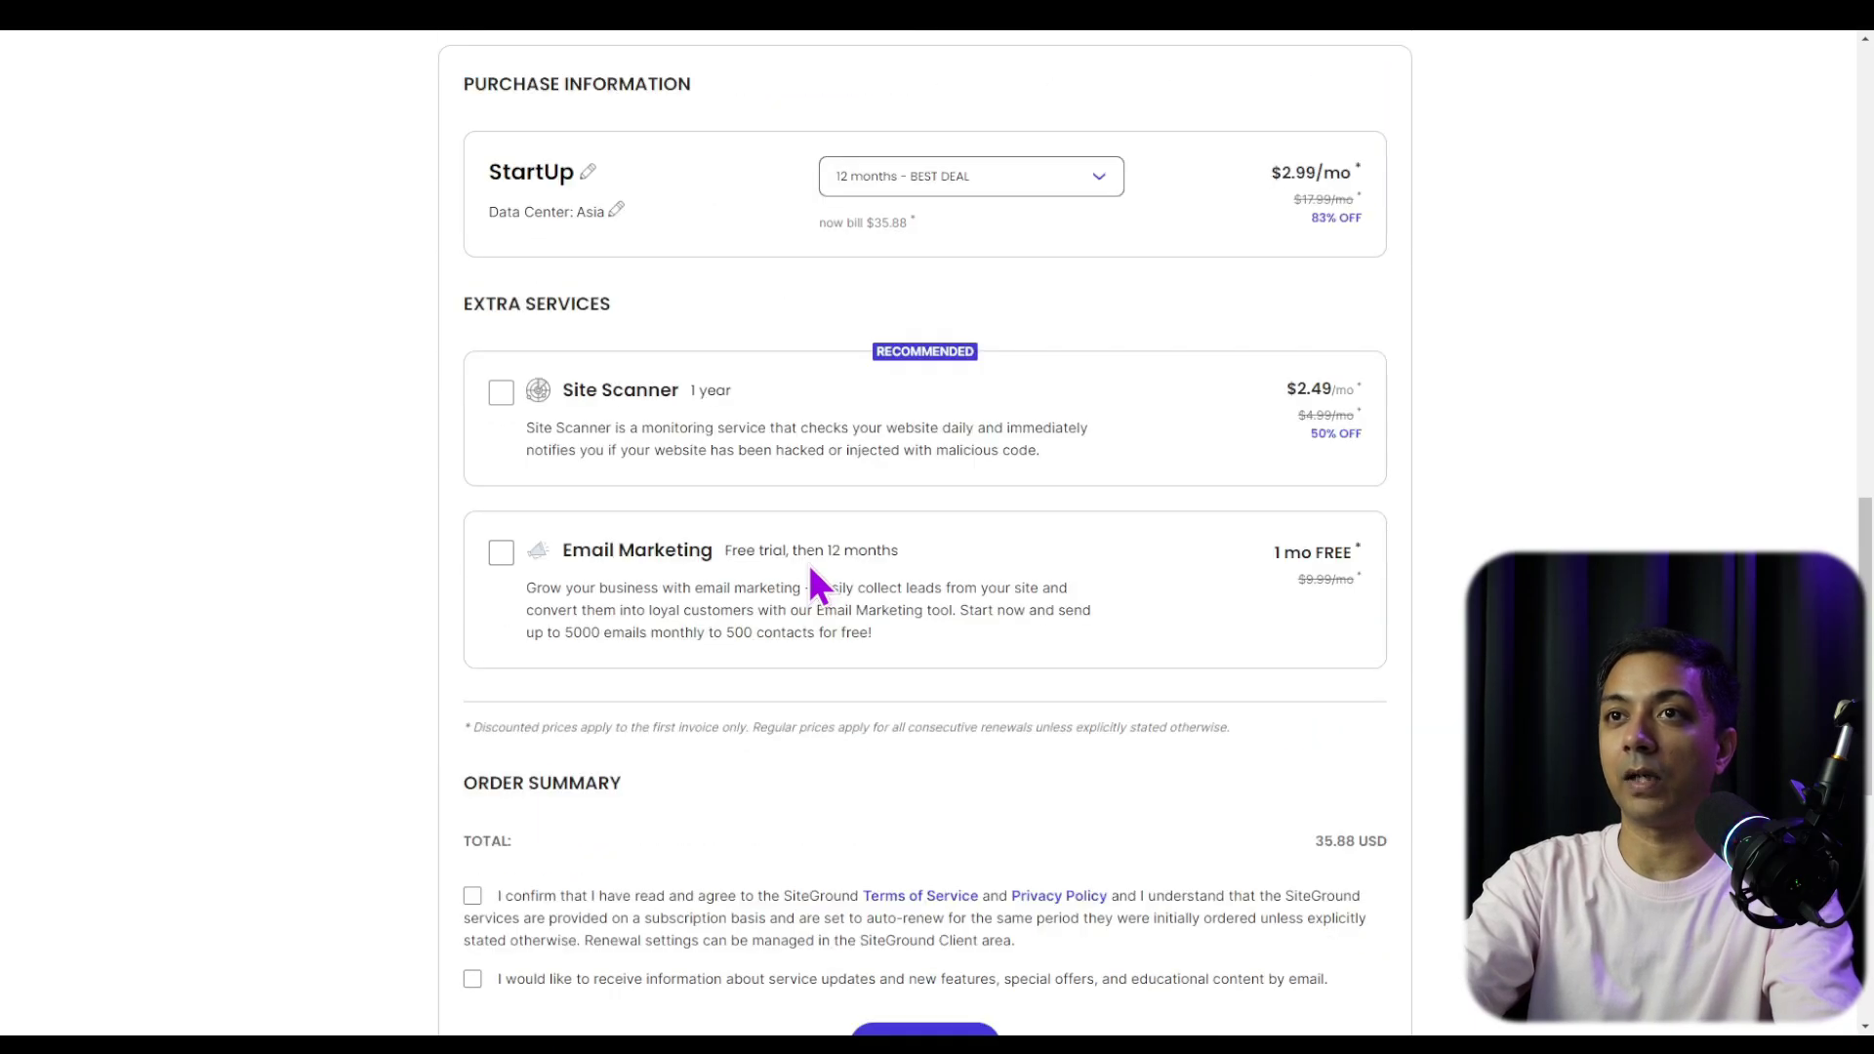
scroll(818, 580, down, 3)
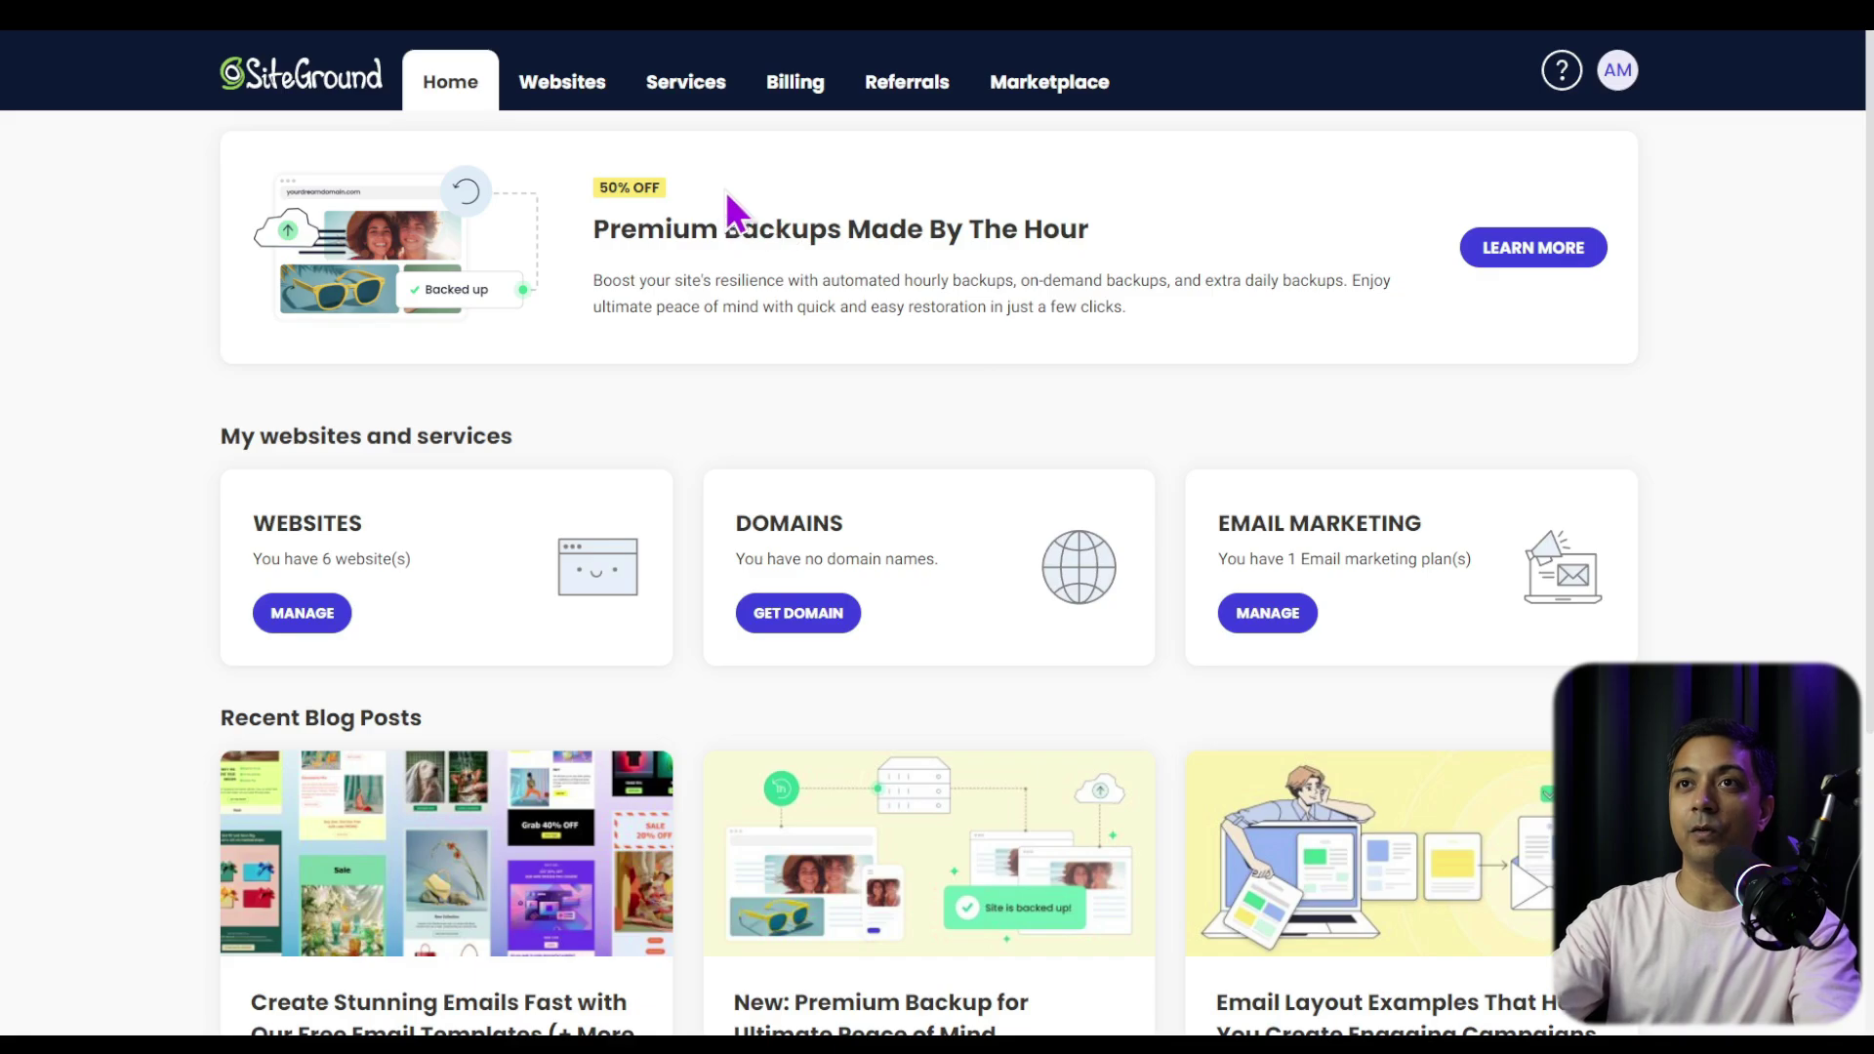
Create a new website in the SiteGround client area and choose a temporary domain for it
click(600, 100)
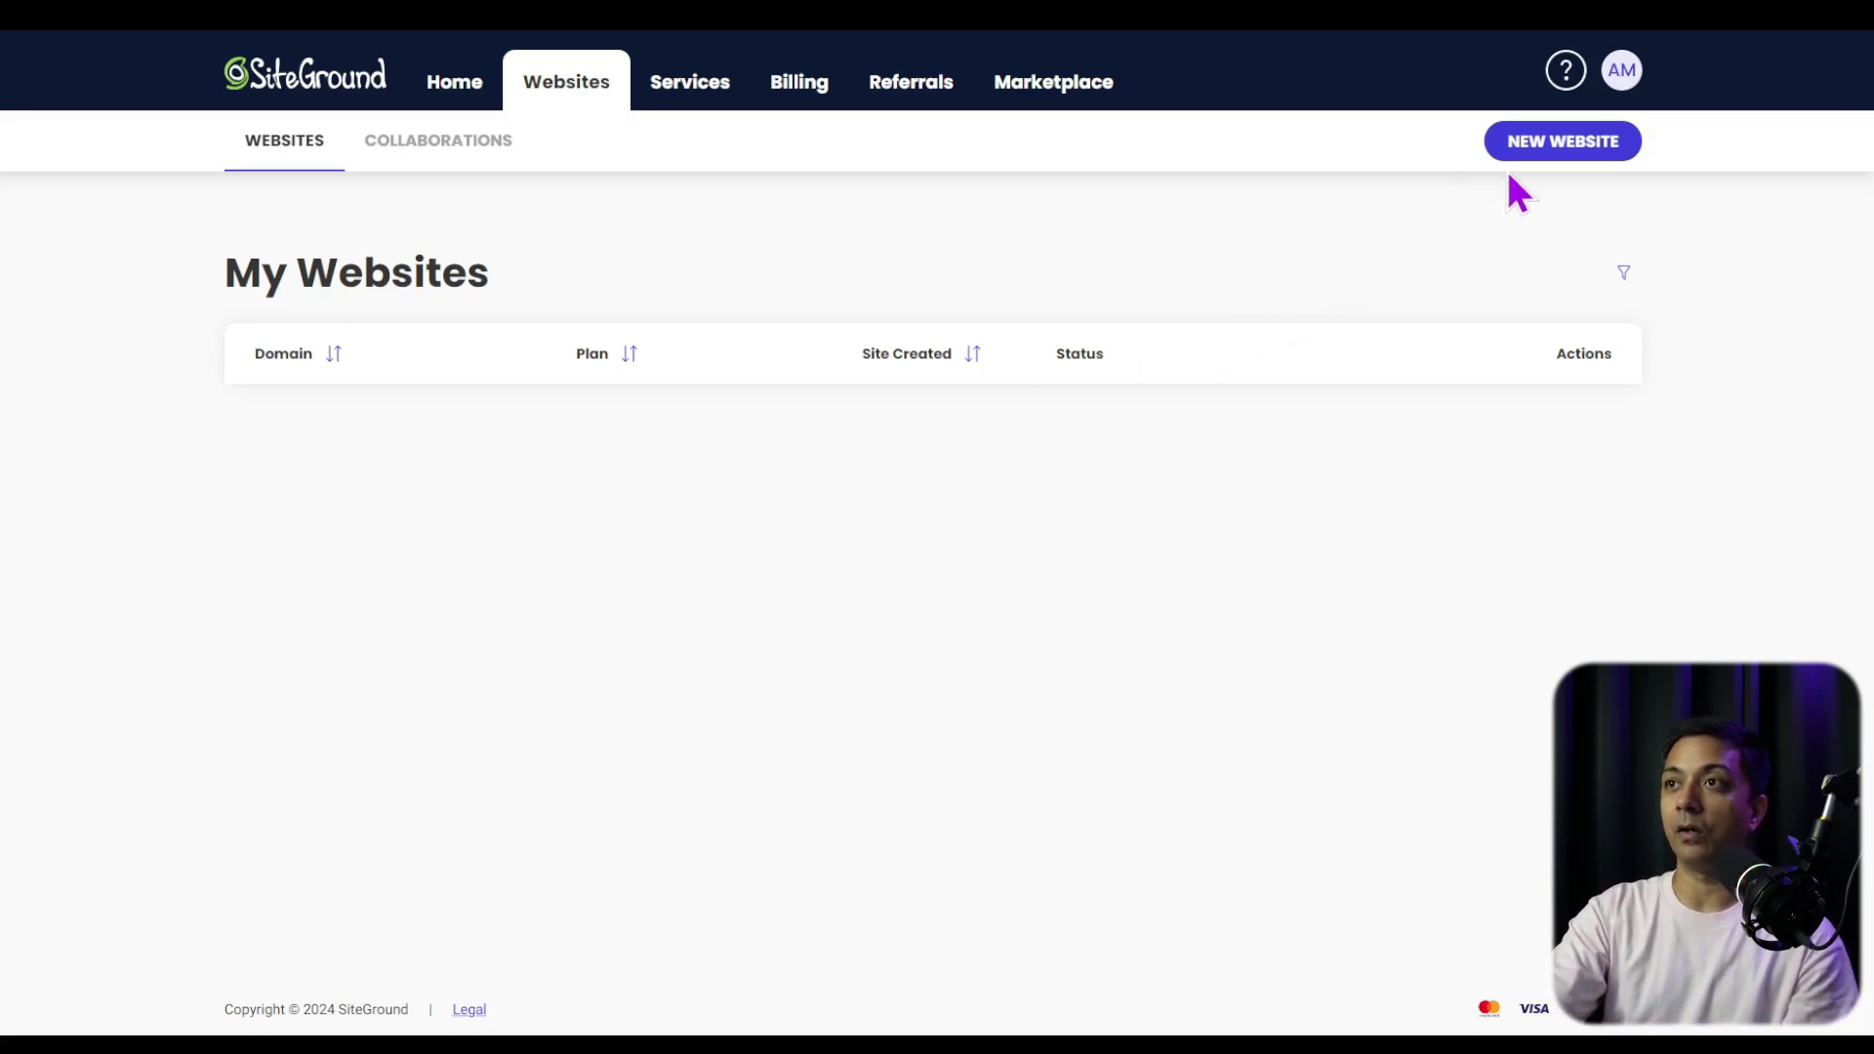
click(1540, 146)
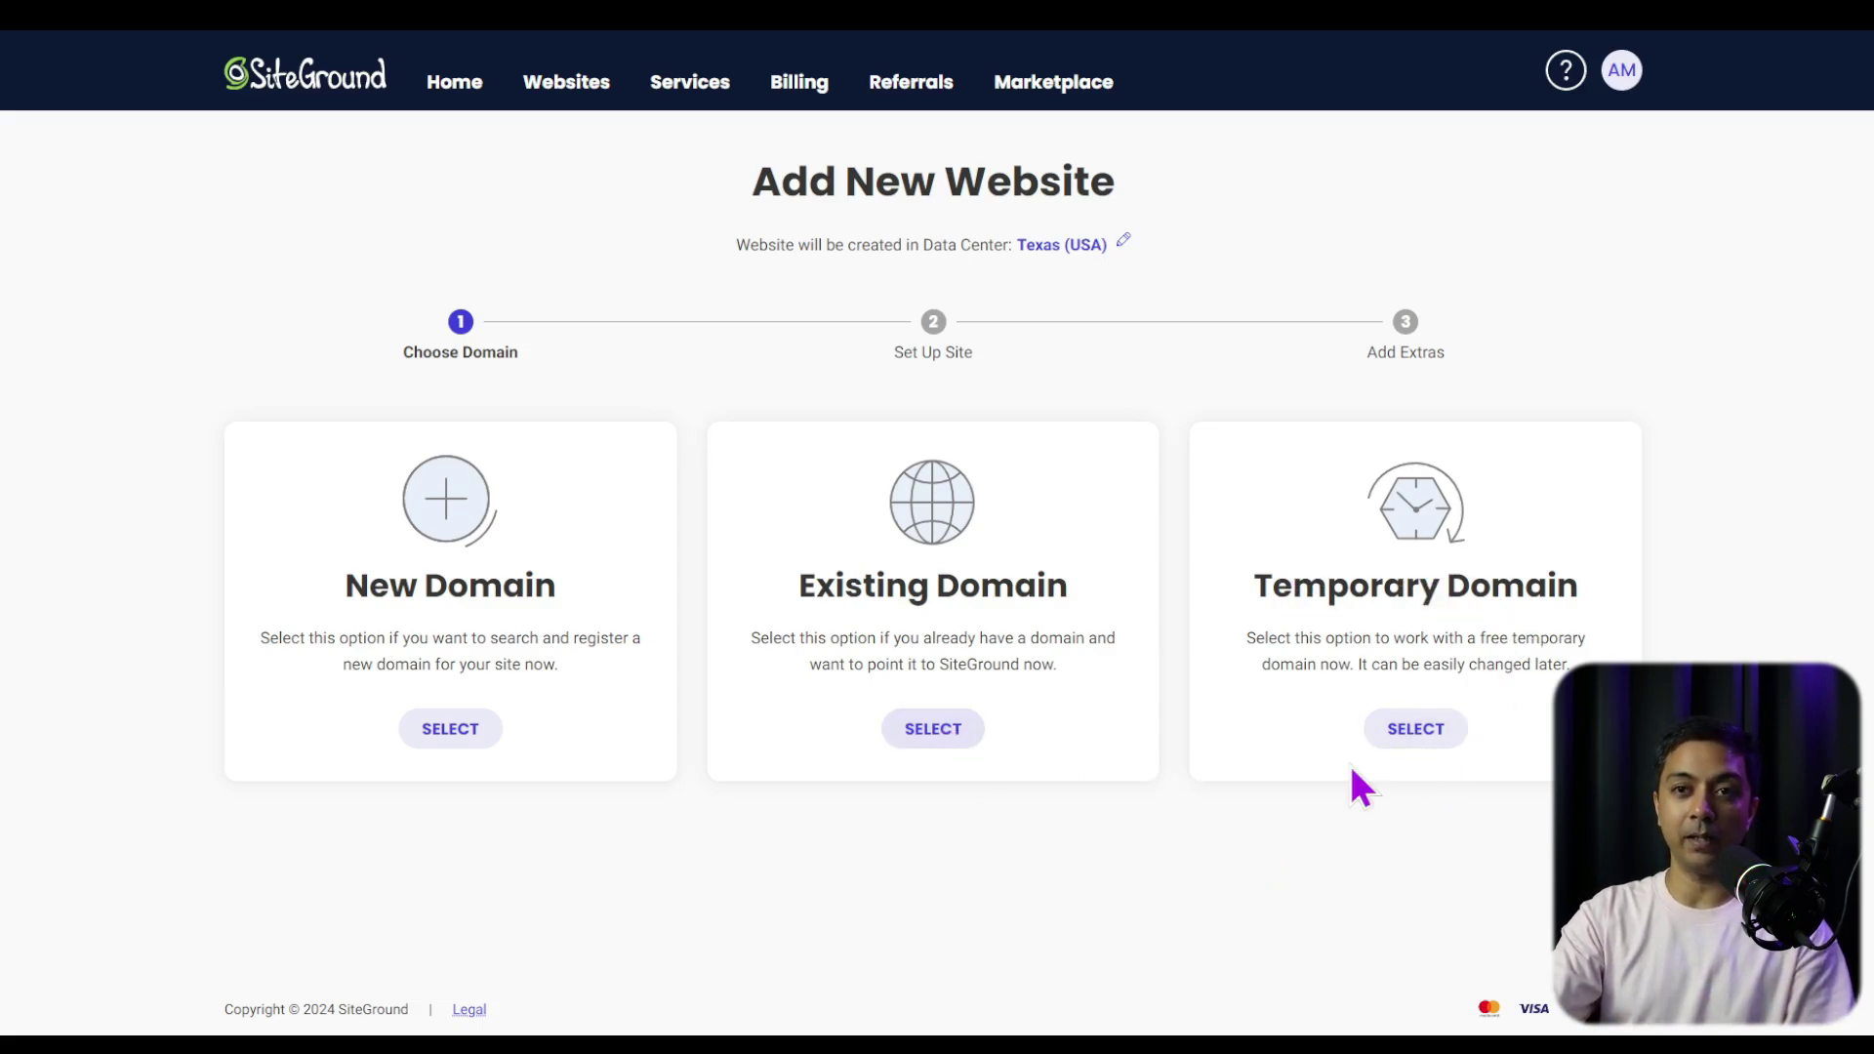
click(1405, 734)
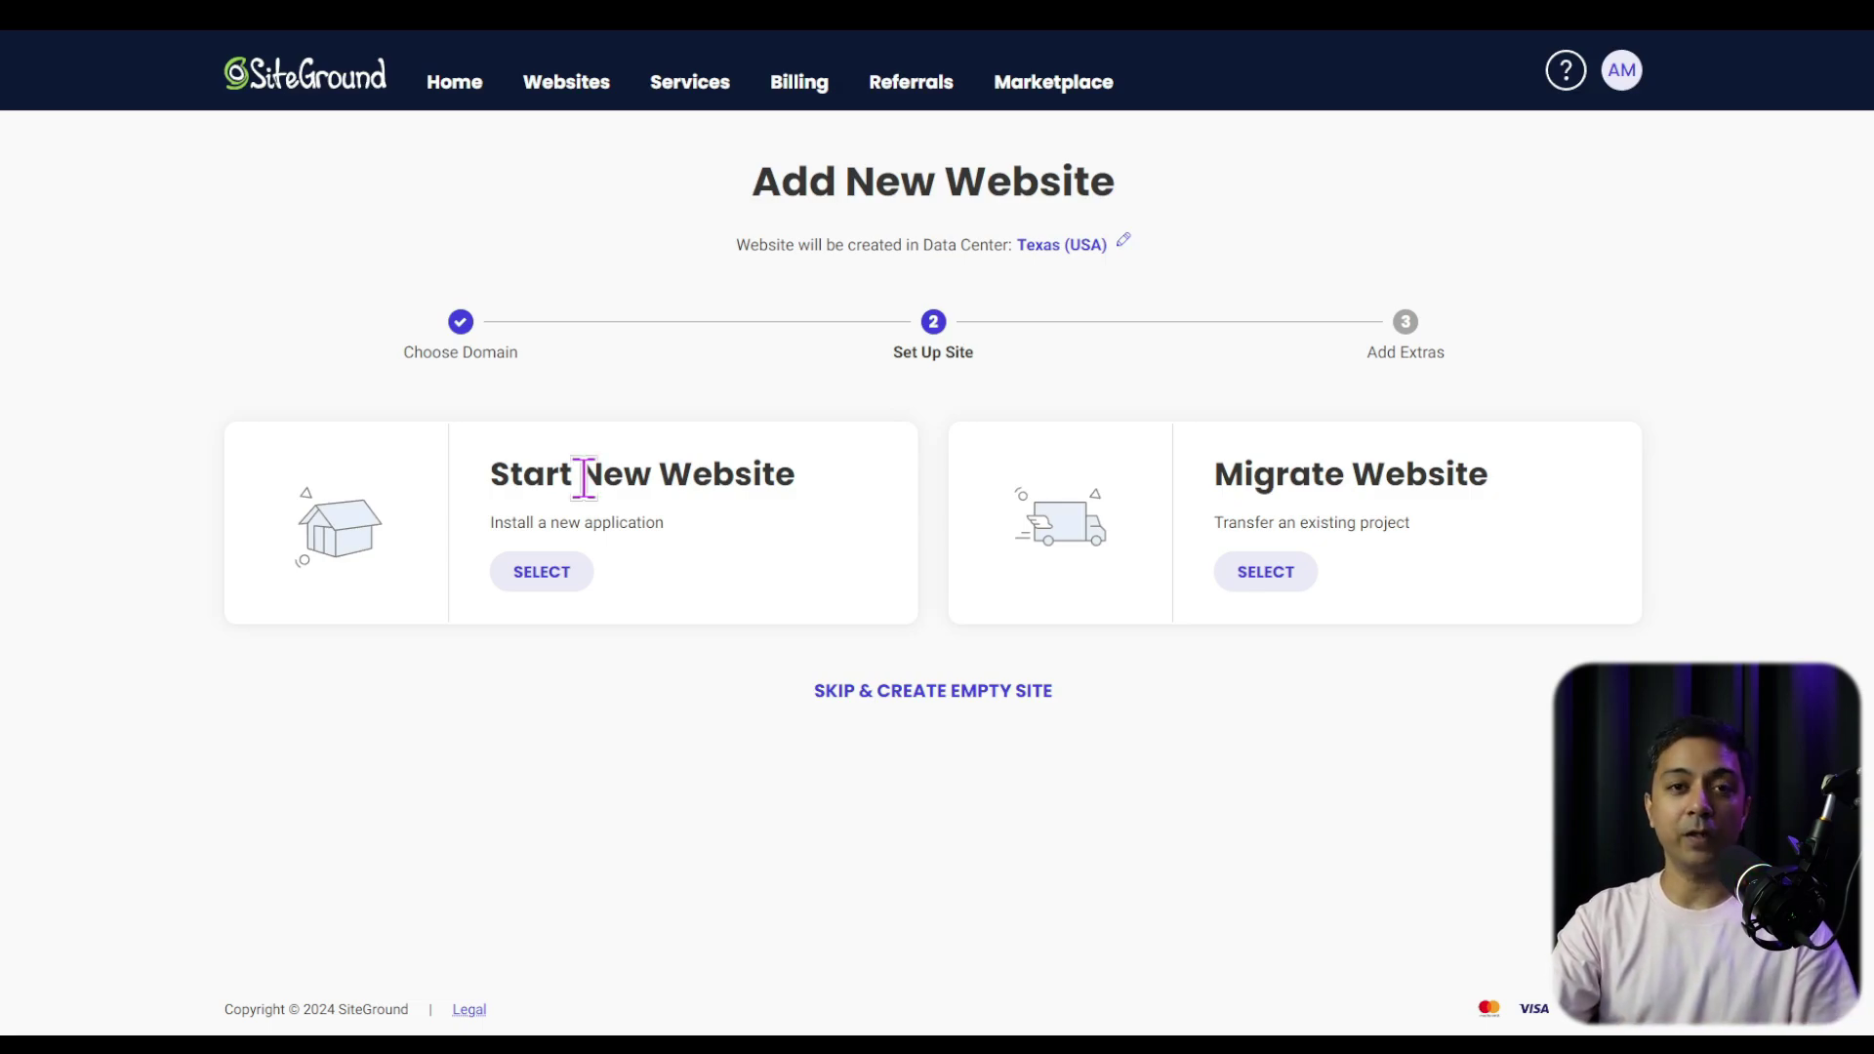
Set the site up as a new WordPress website, entering the login email address and generating a password
click(538, 584)
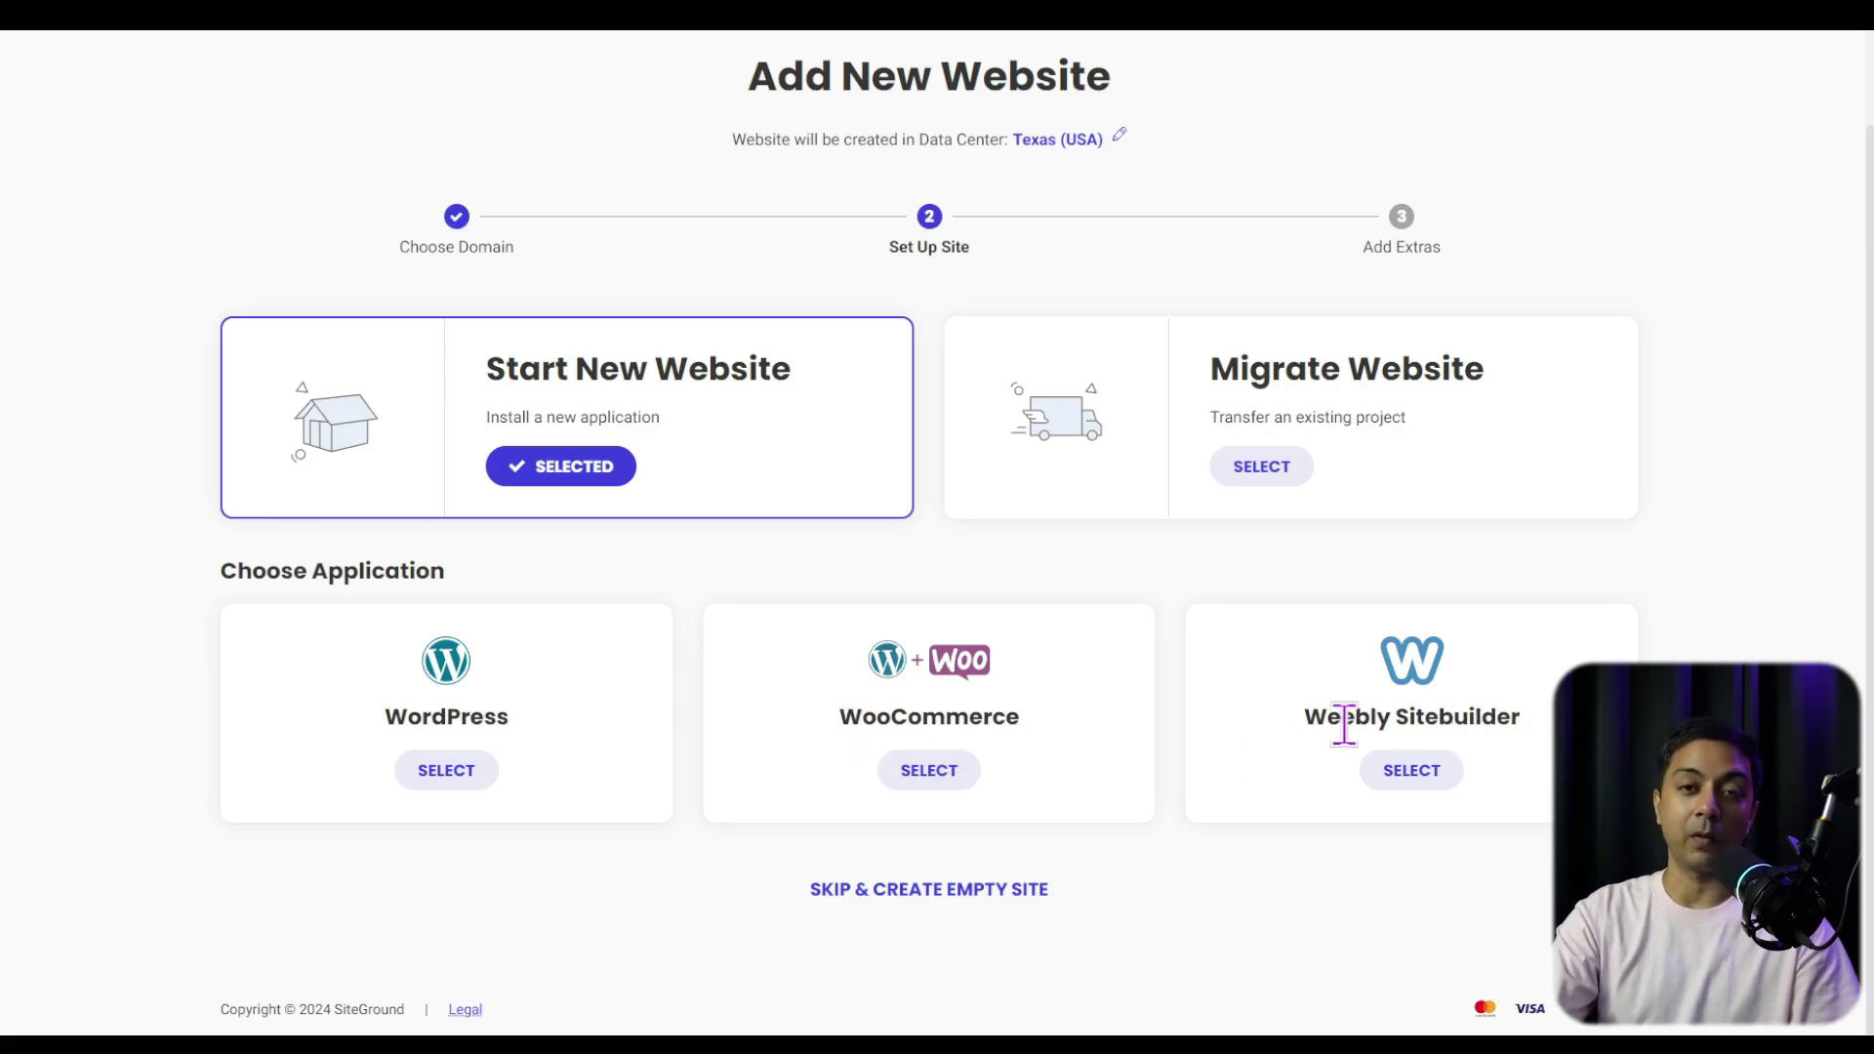
click(447, 777)
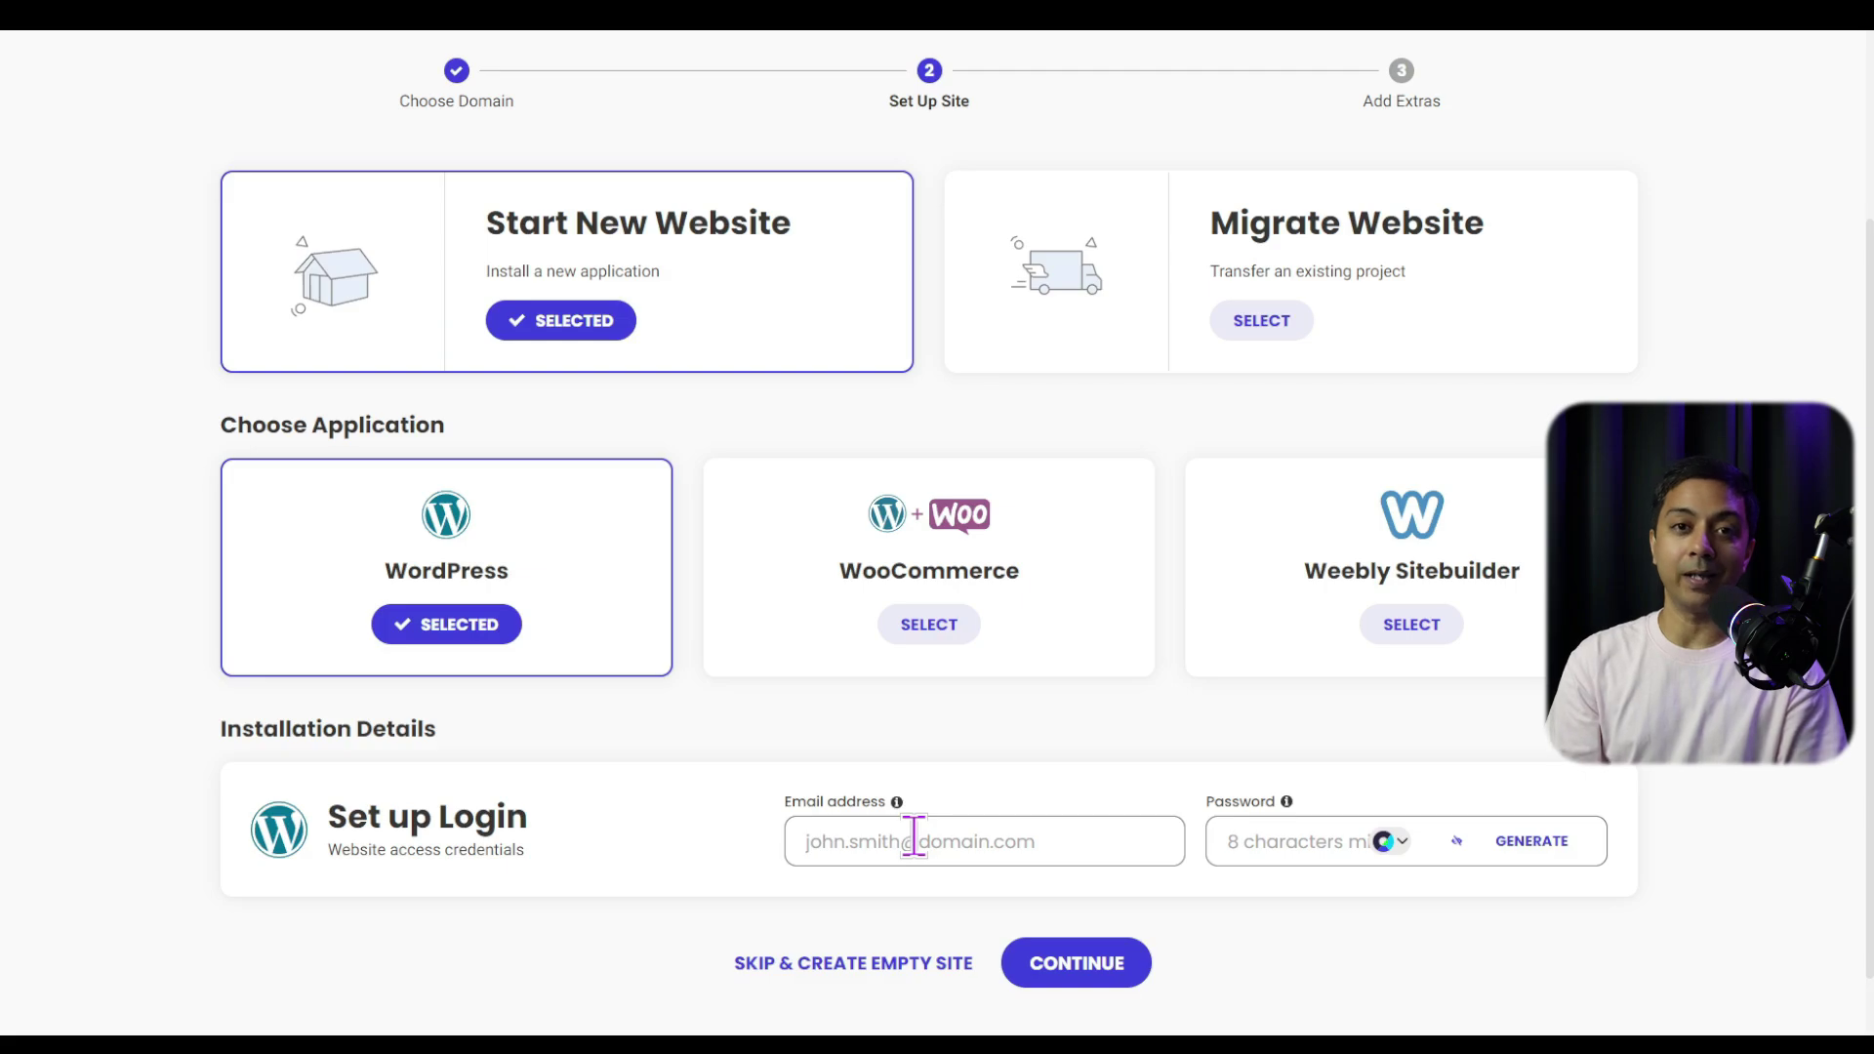
click(914, 837)
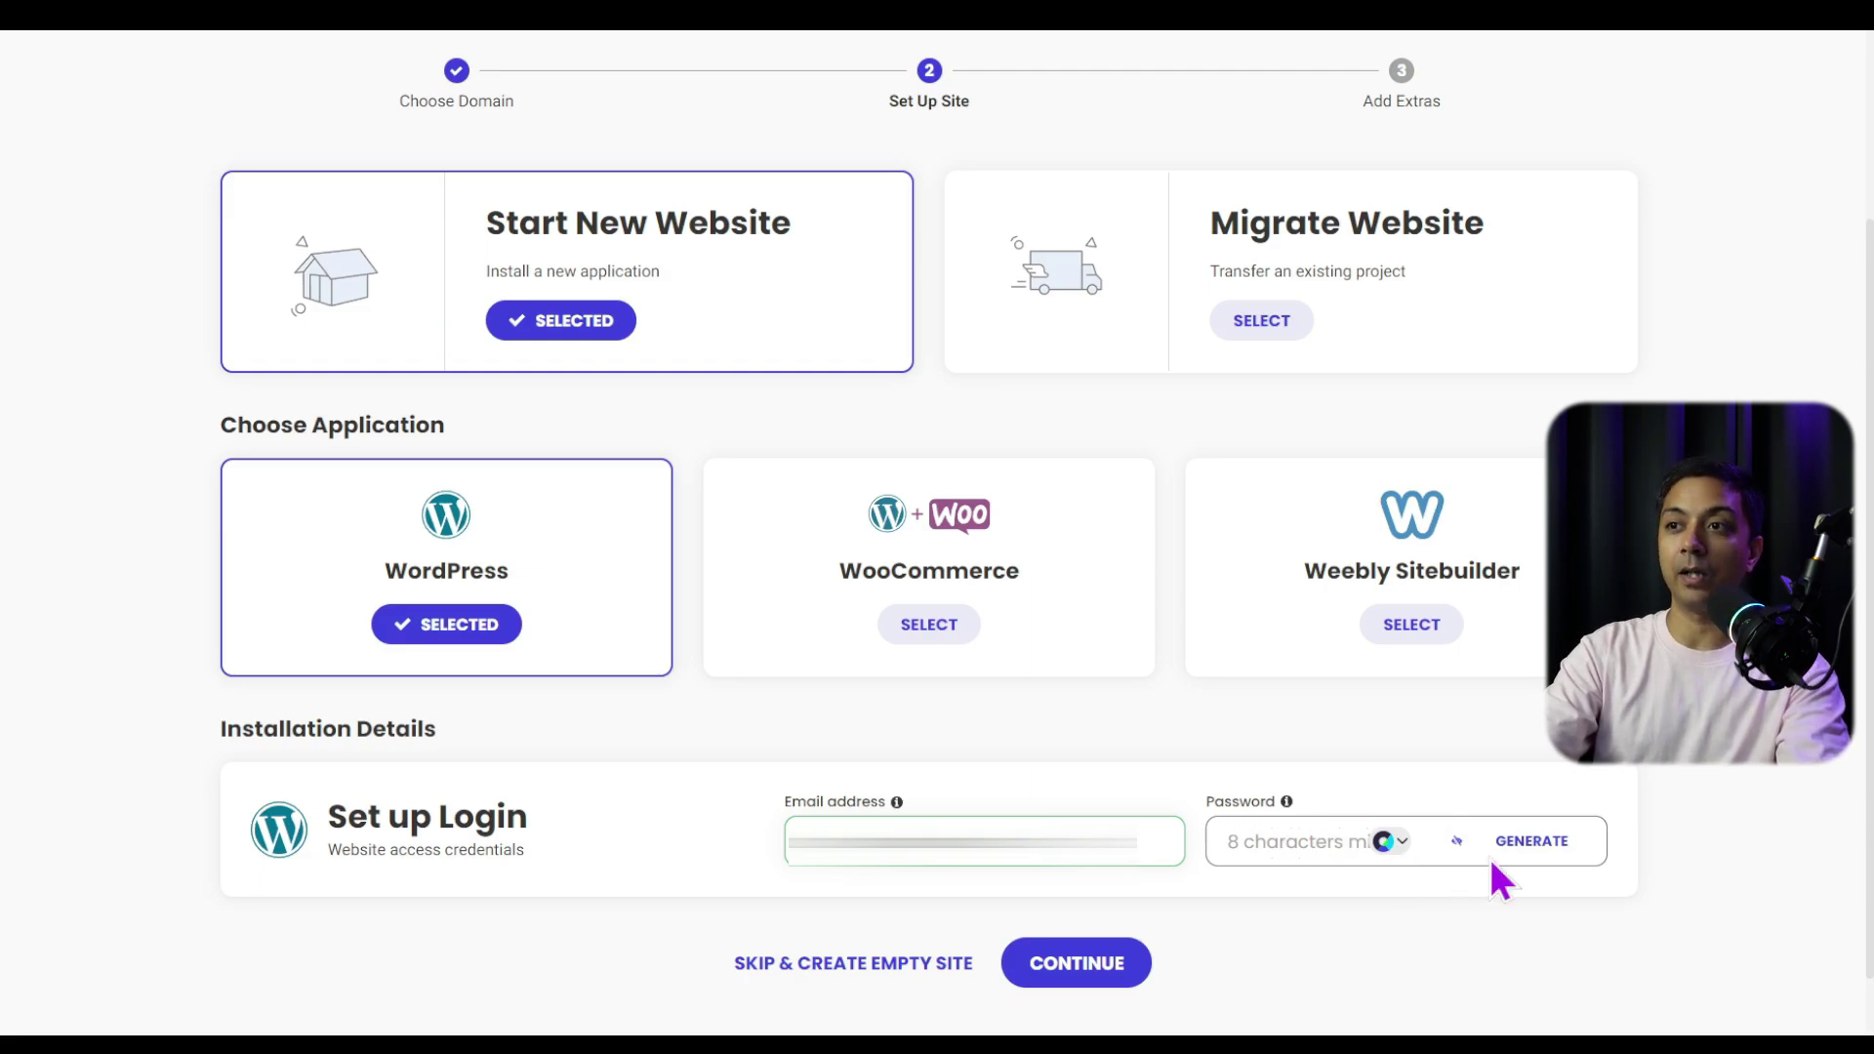
click(1532, 845)
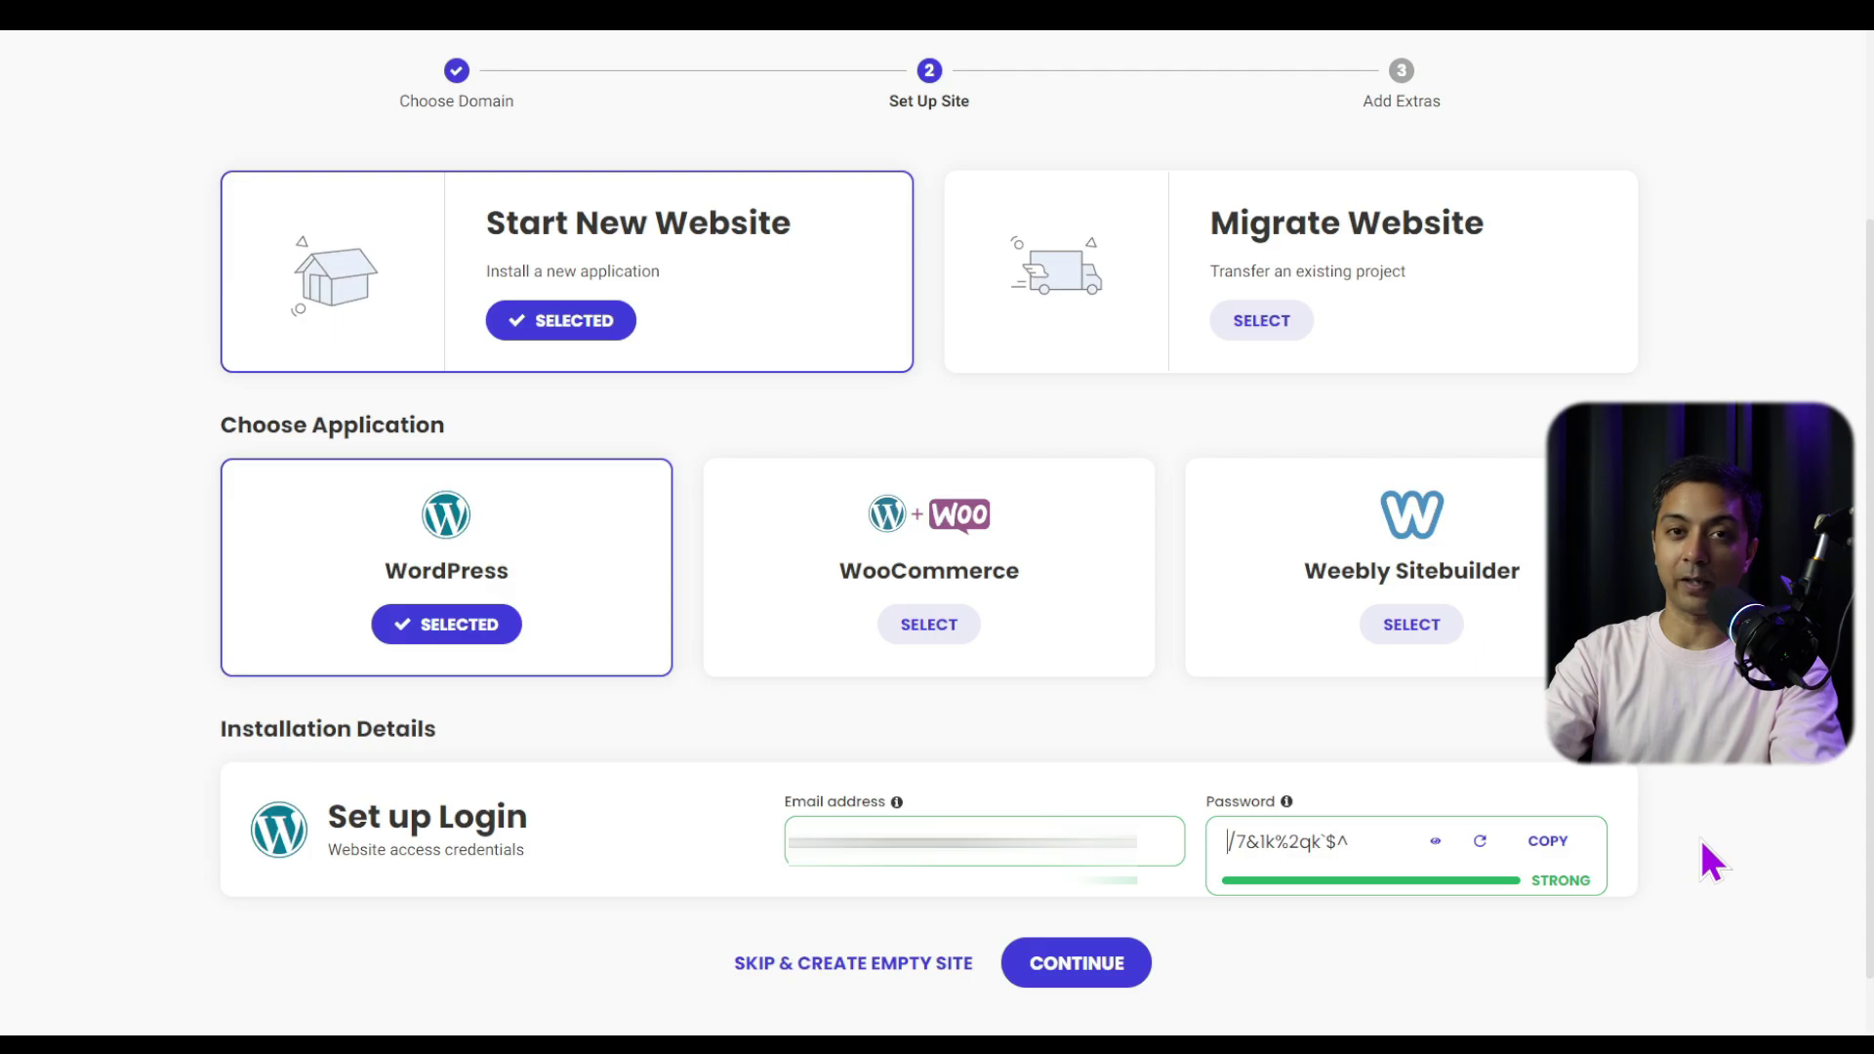
Finish creating the WordPress site without adding the Site Scanner extra, and view its default front page
scroll(1713, 861, down, 1)
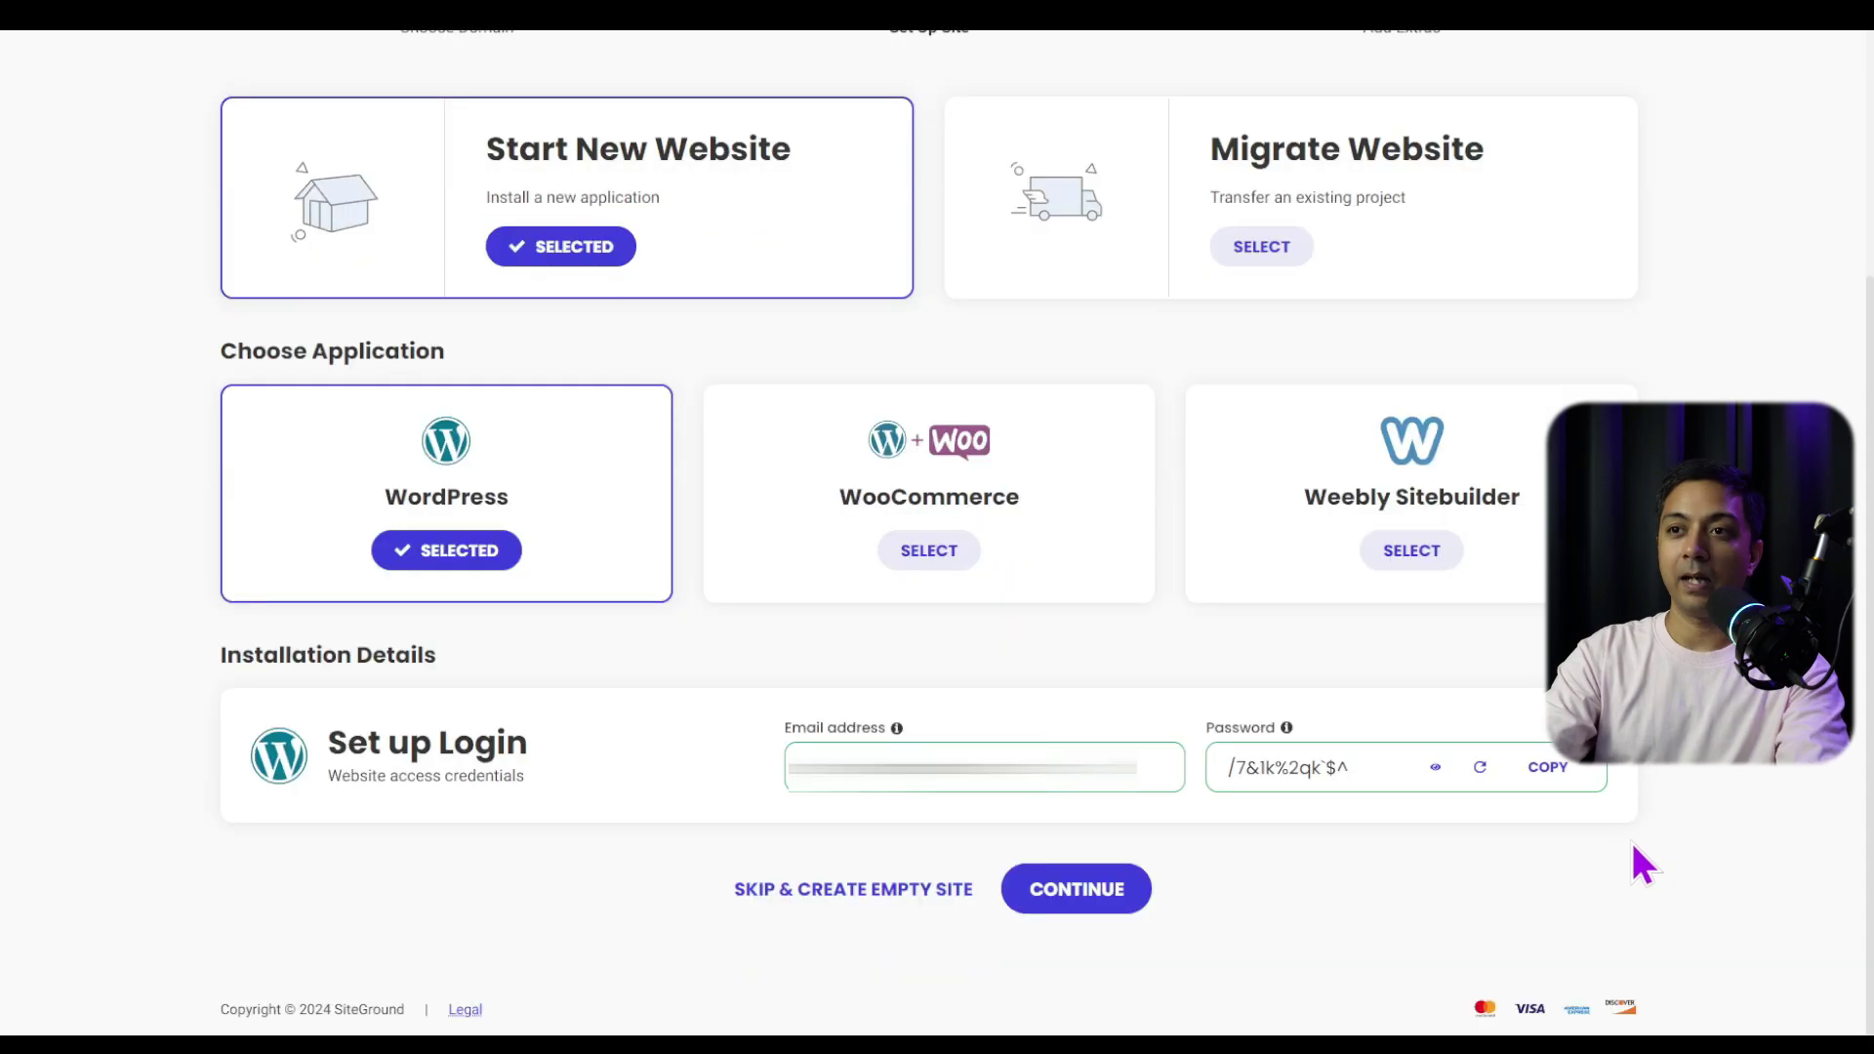
click(1074, 893)
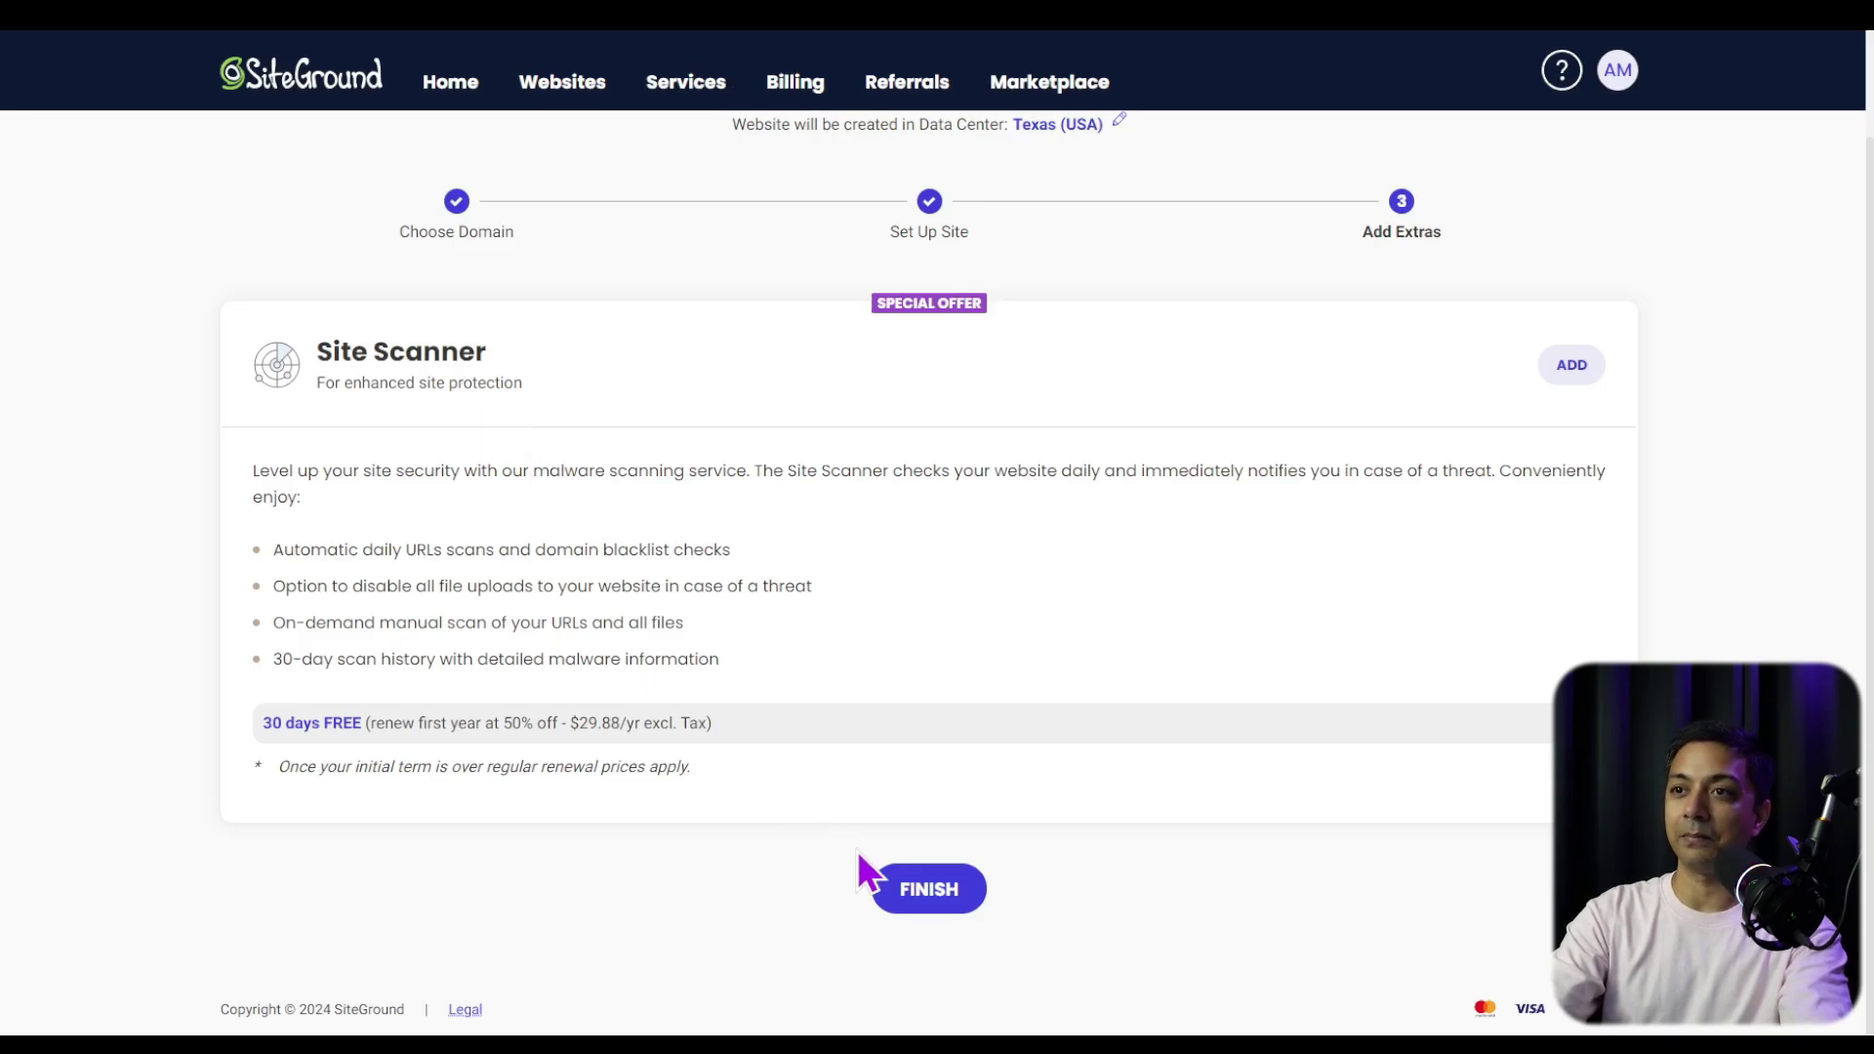
click(933, 912)
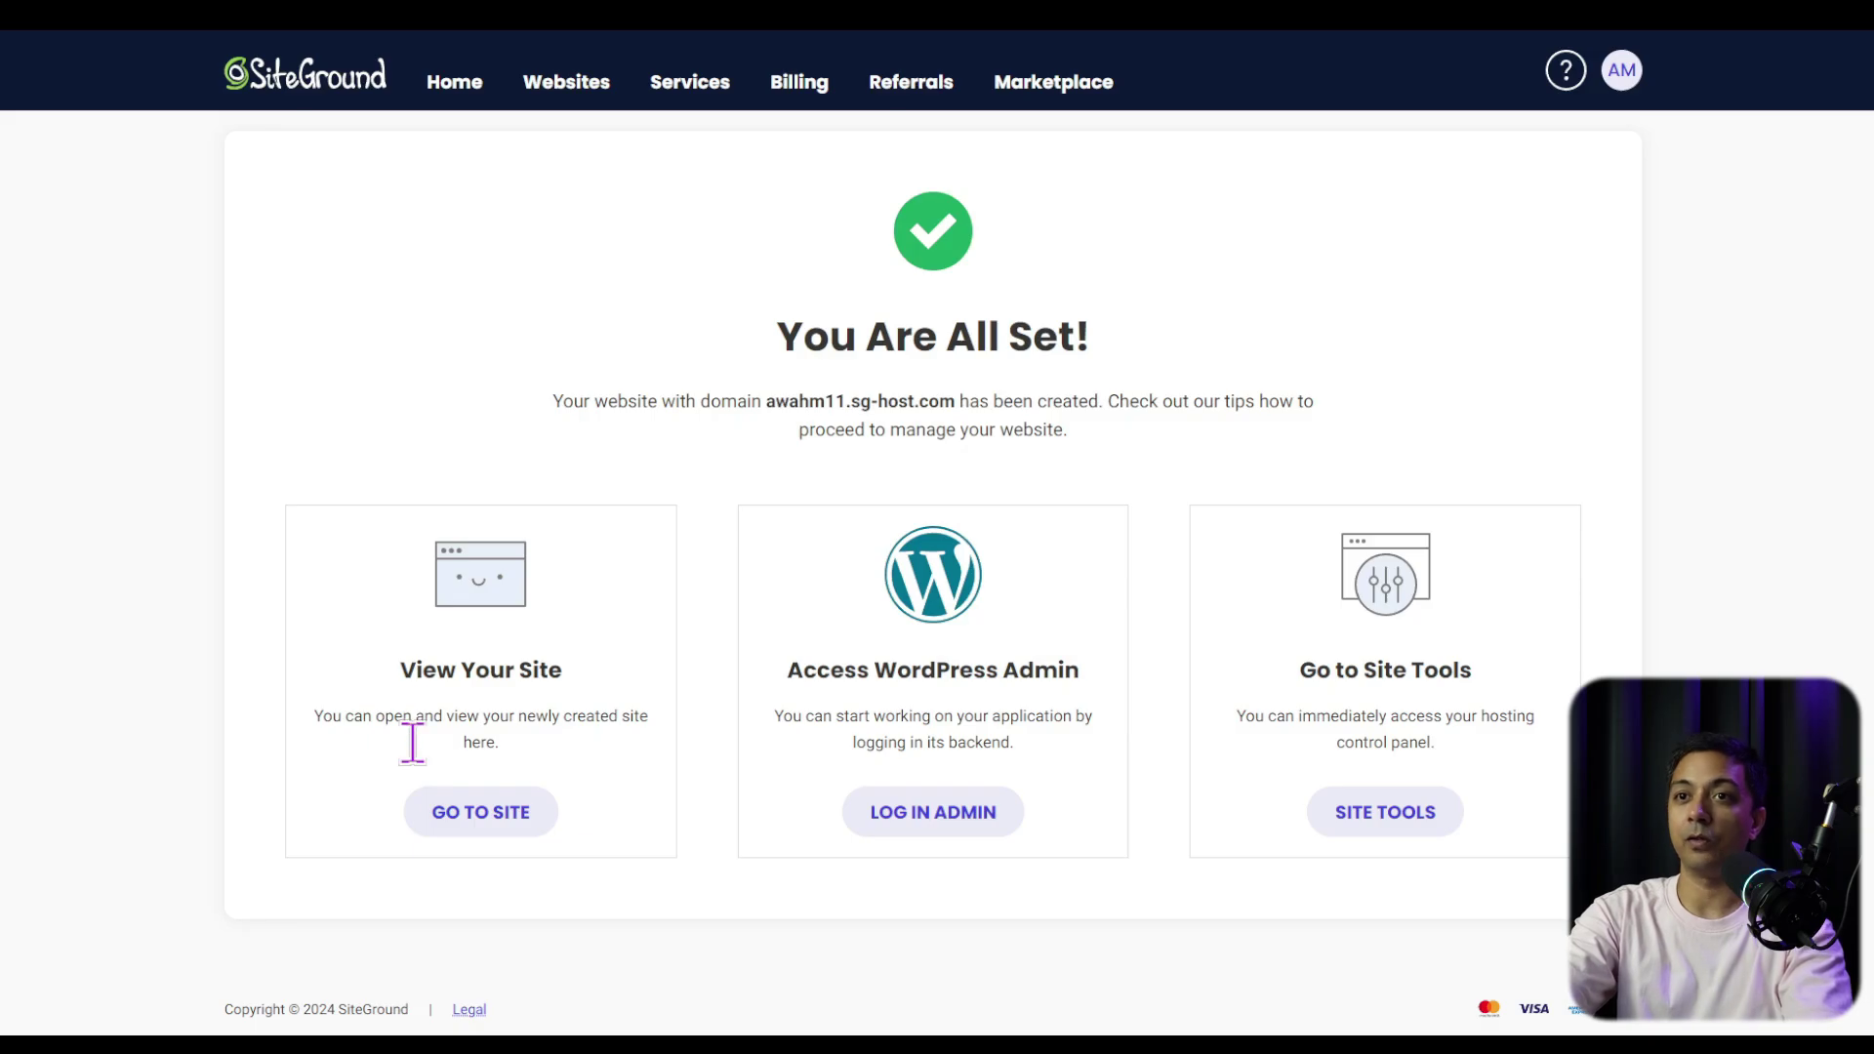
click(488, 822)
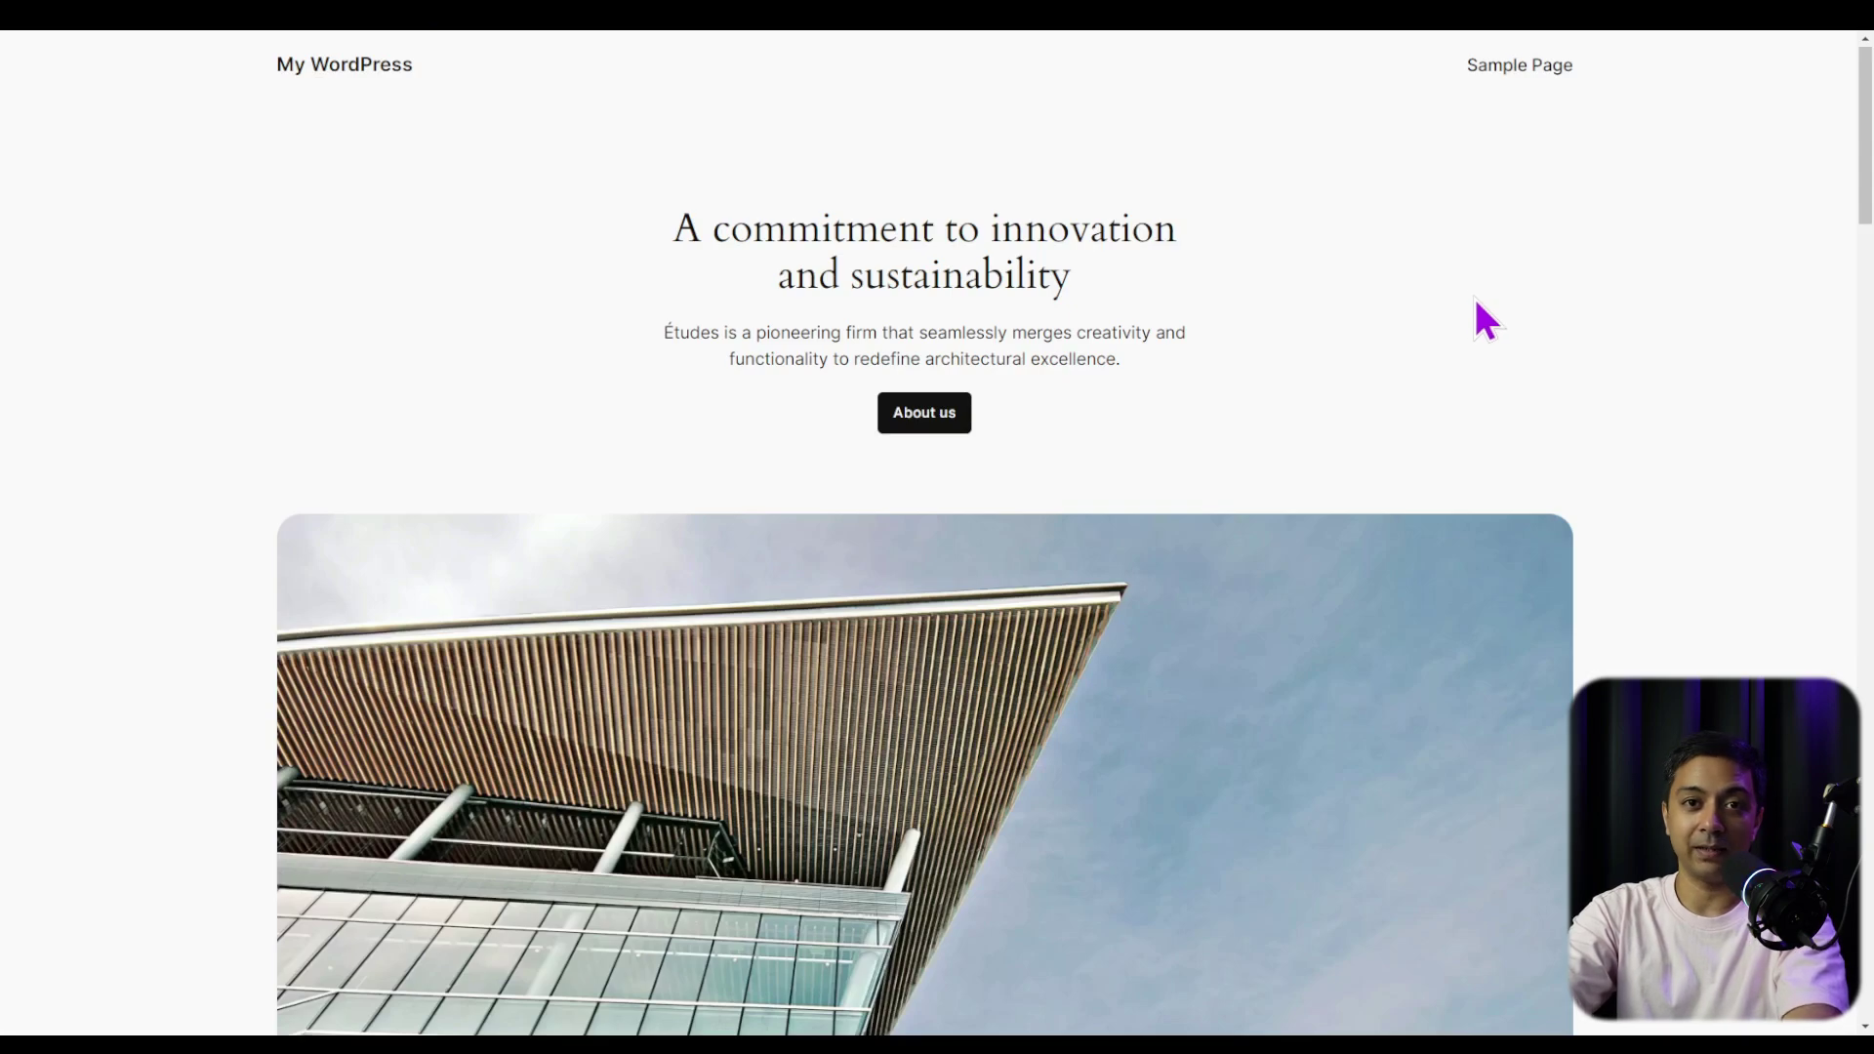
scroll(1475, 299, down, 10)
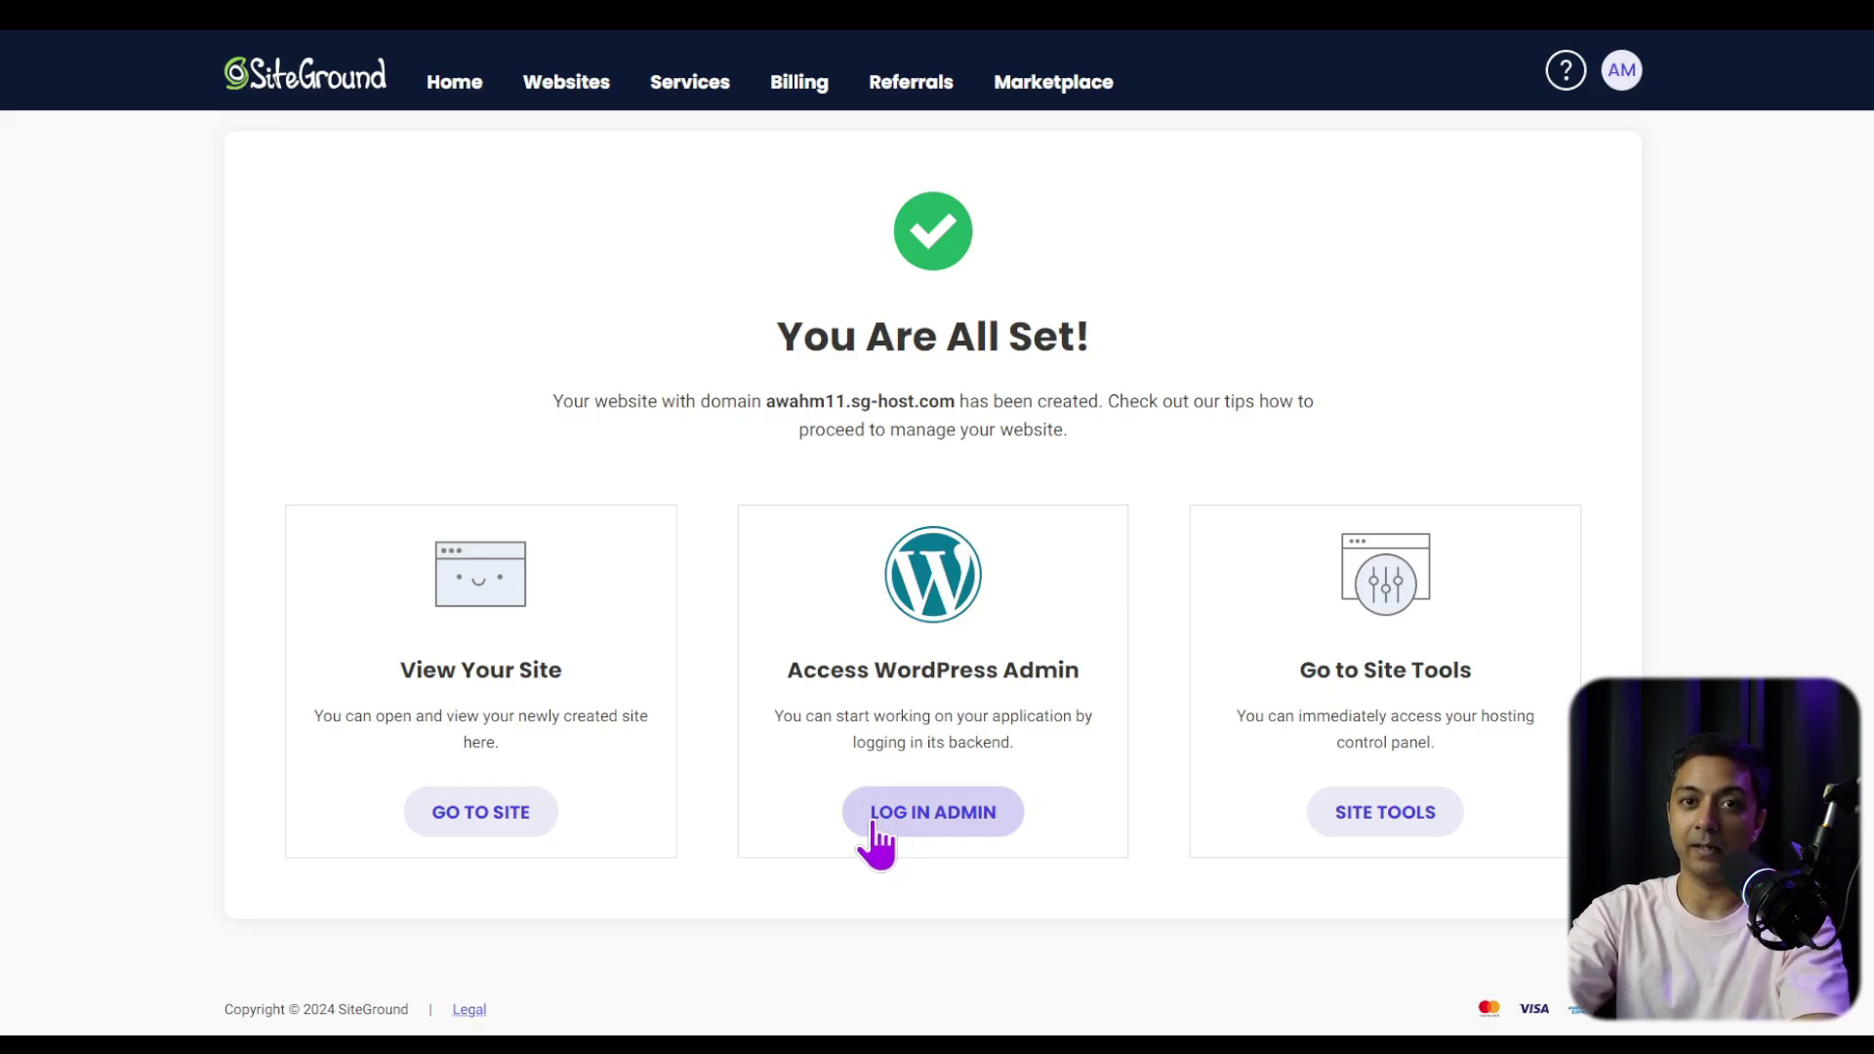
Open the WordPress admin of the new site from the websites list and exit the WordPress Starter wizard
click(566, 88)
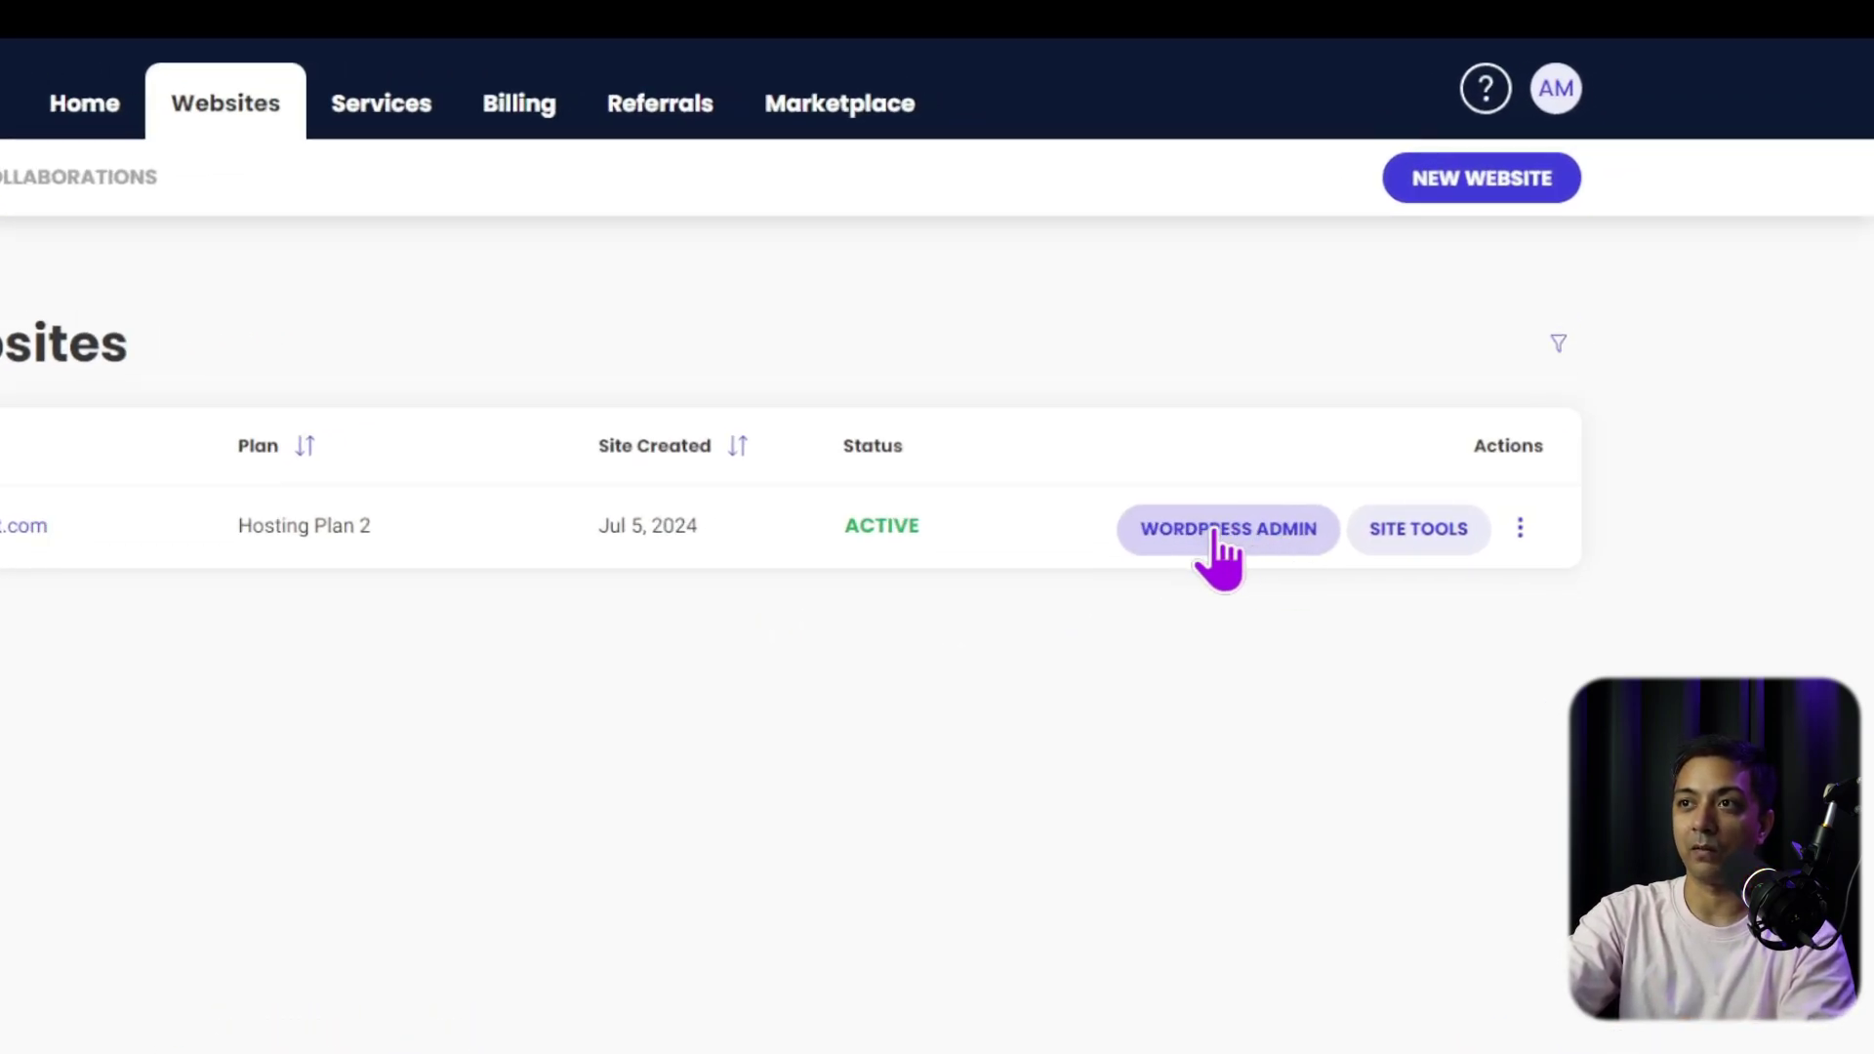
click(1214, 532)
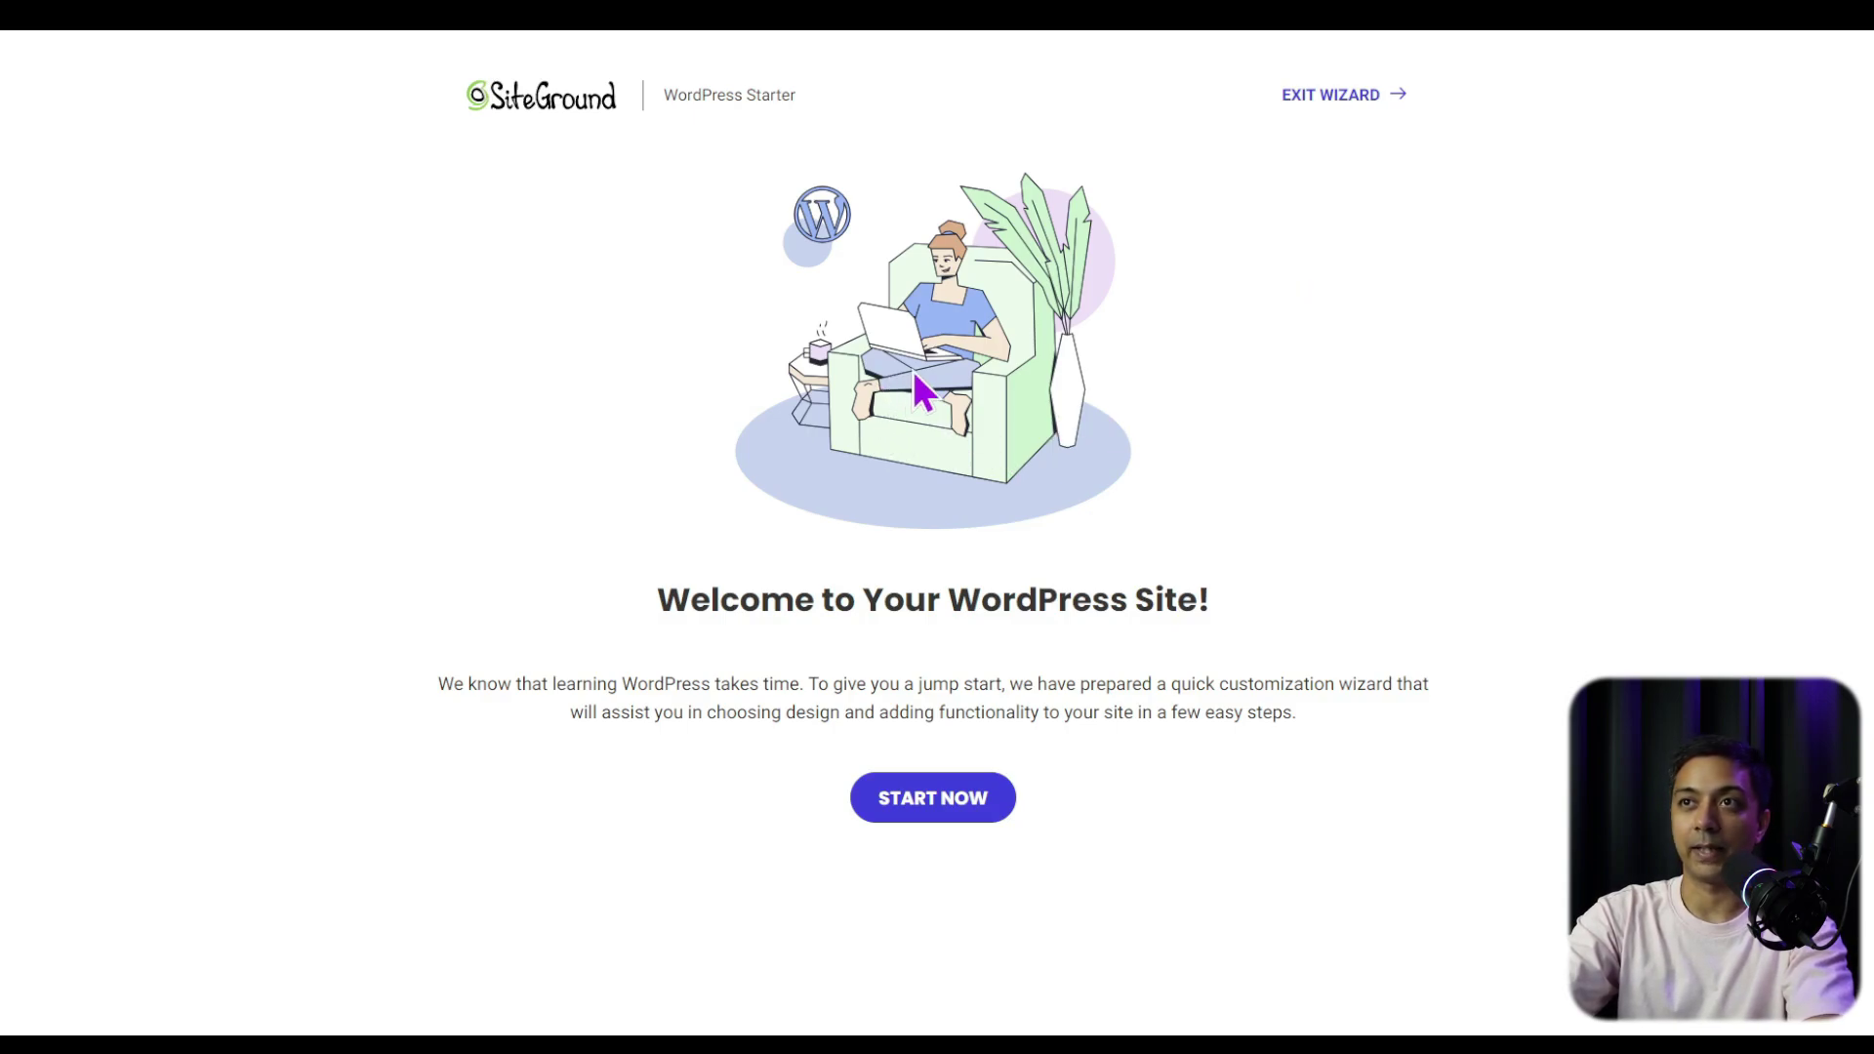
click(1320, 98)
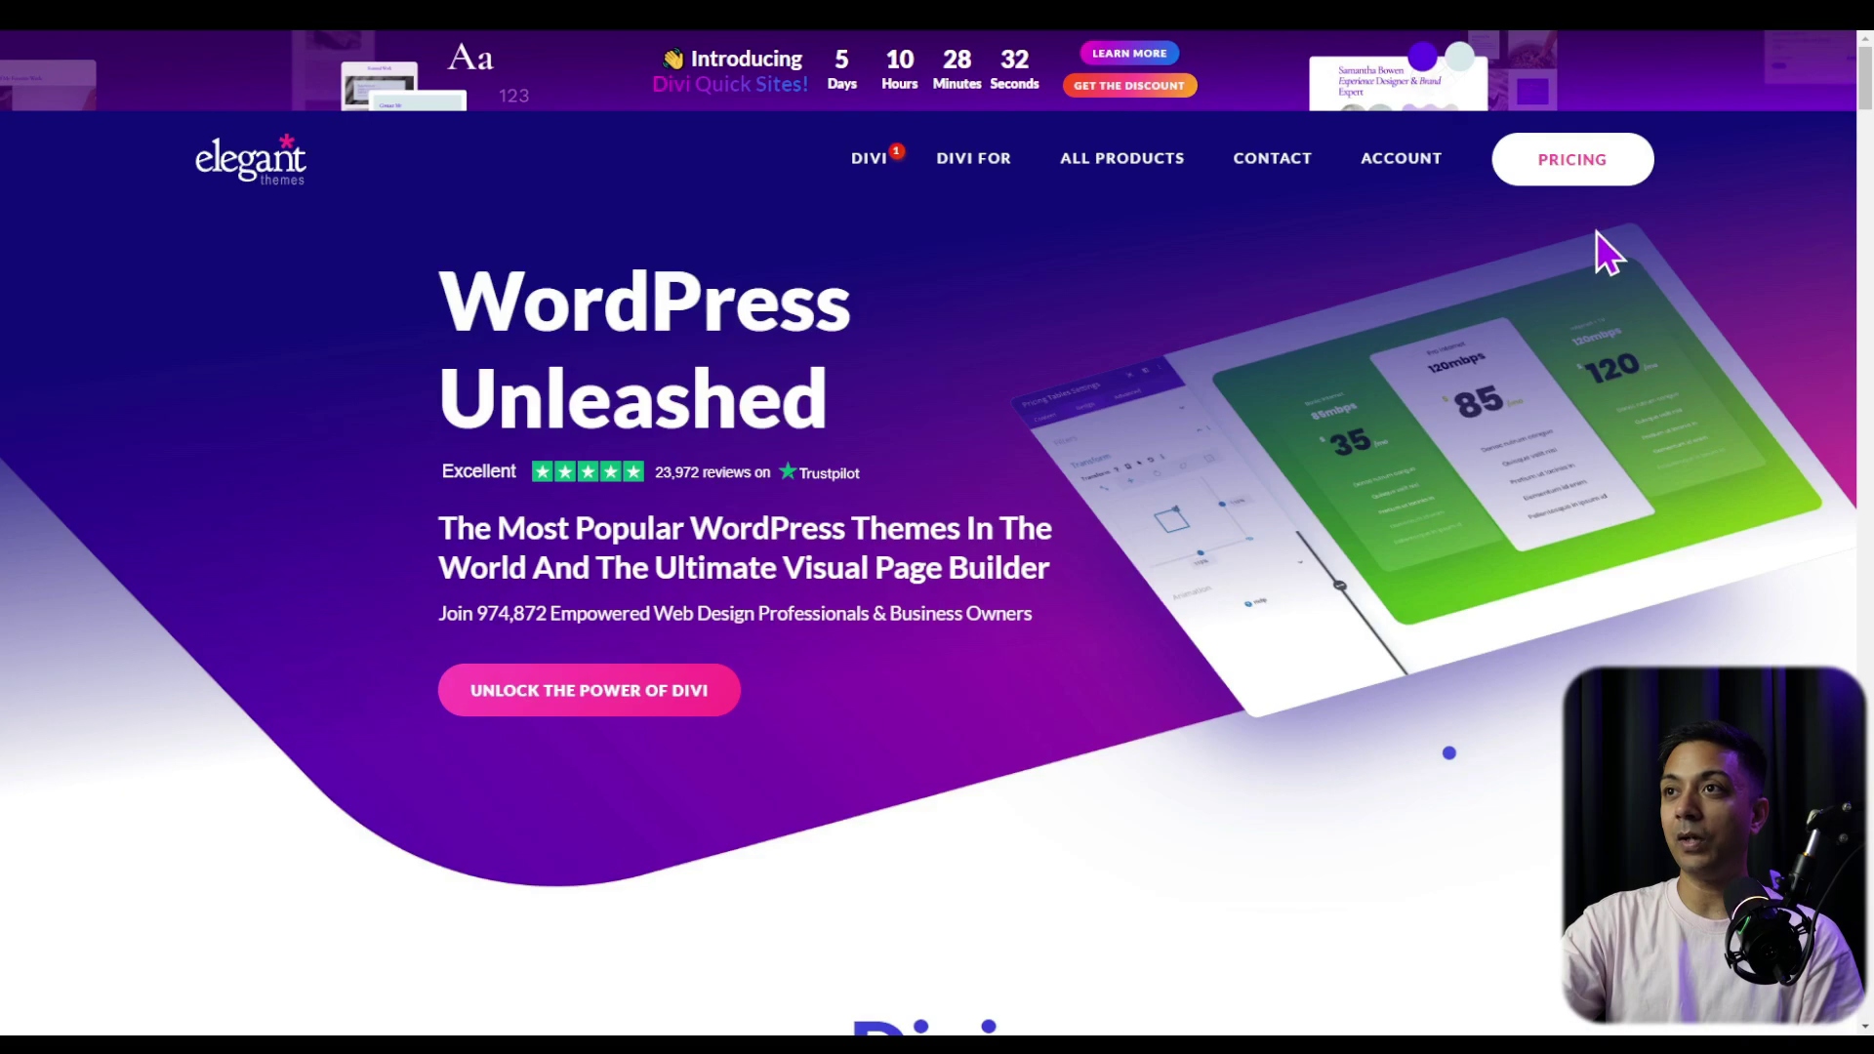
Switch to the Elegant Themes website and compare the Divi and Divi Pro plans, including yearly and lifetime billing
scroll(1628, 302, down, 5)
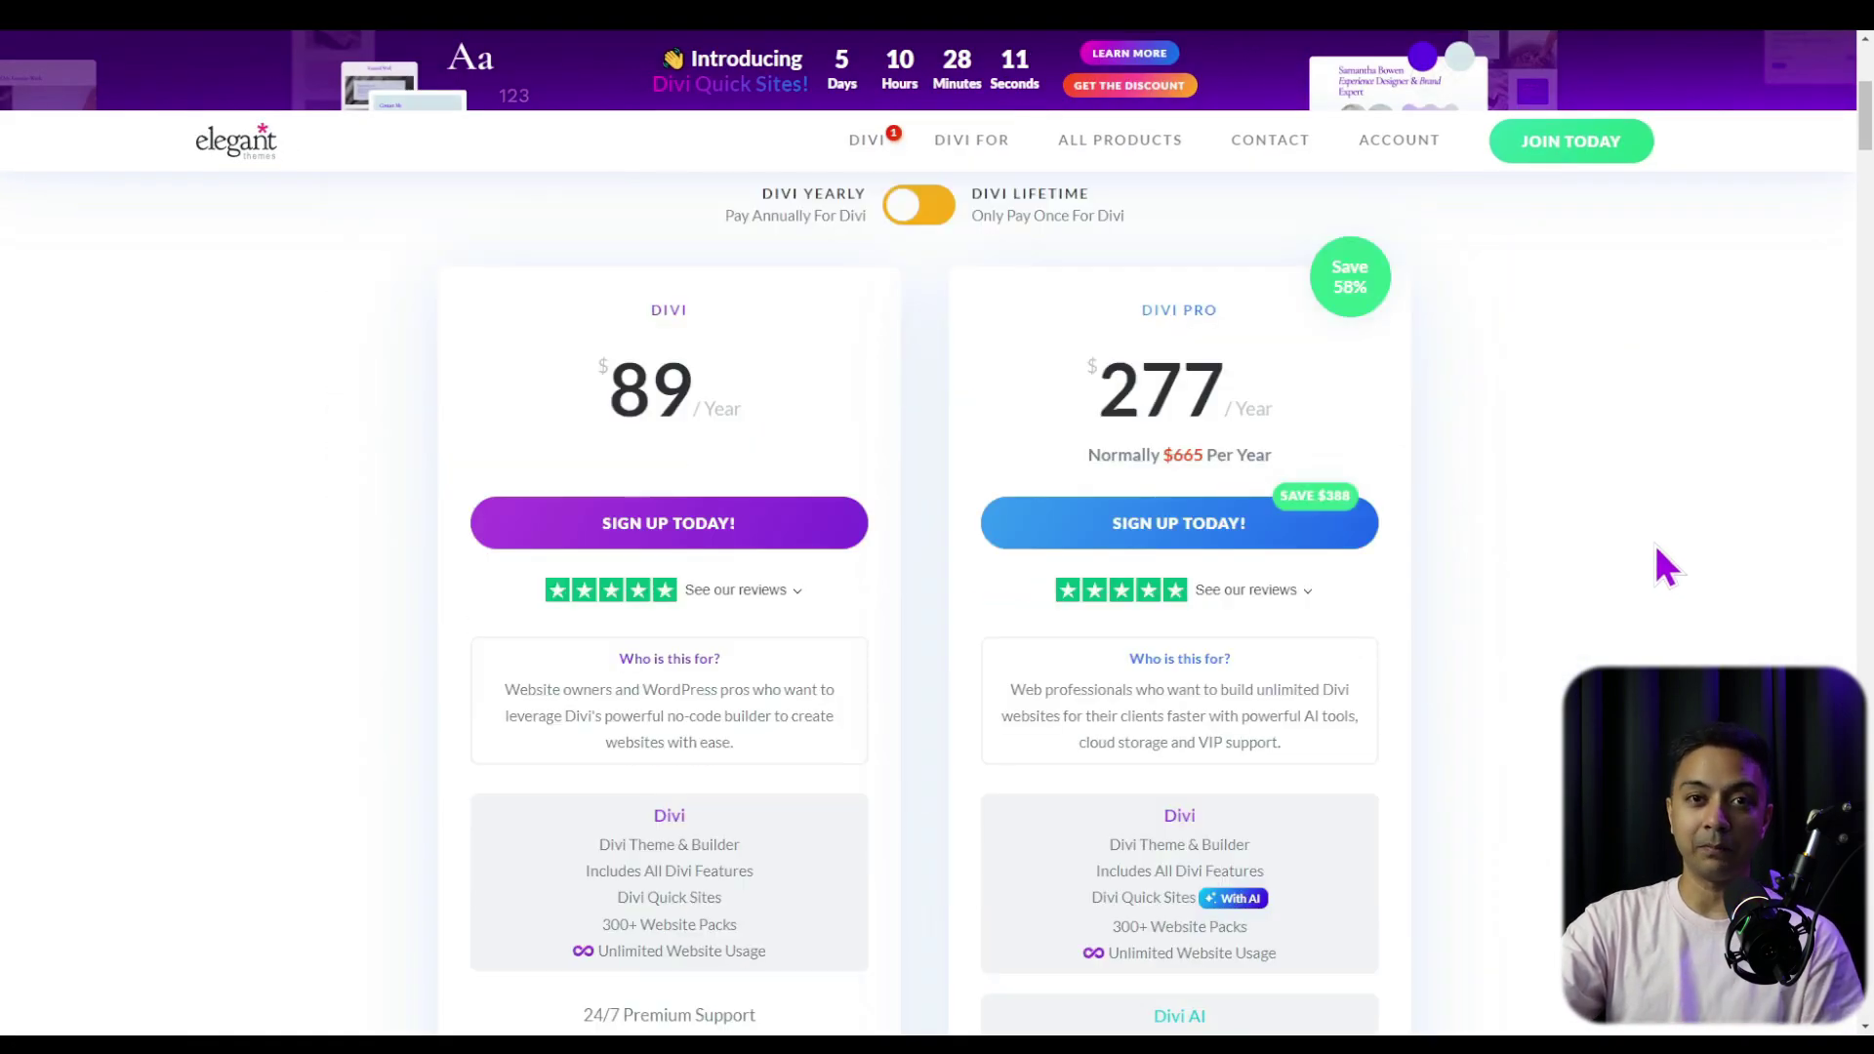
click(932, 205)
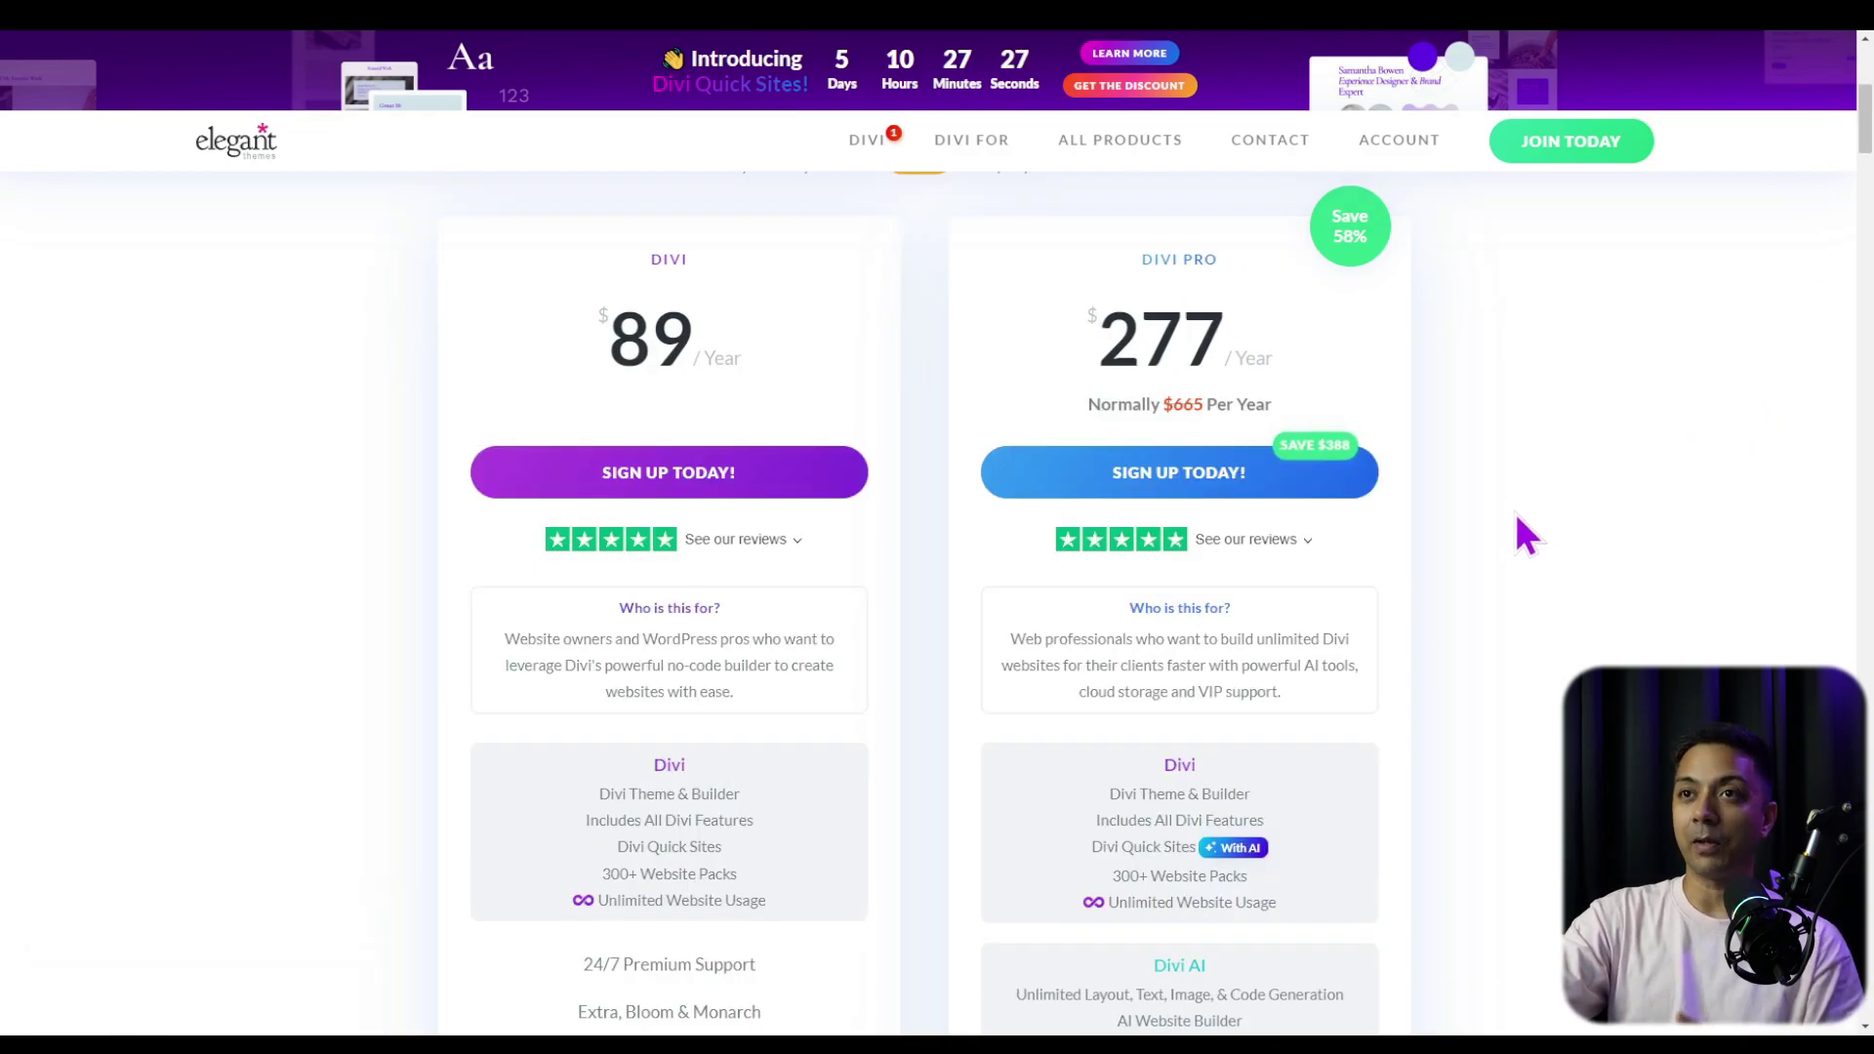
scroll(1516, 518, down, 1)
scroll(1516, 516, down, 1)
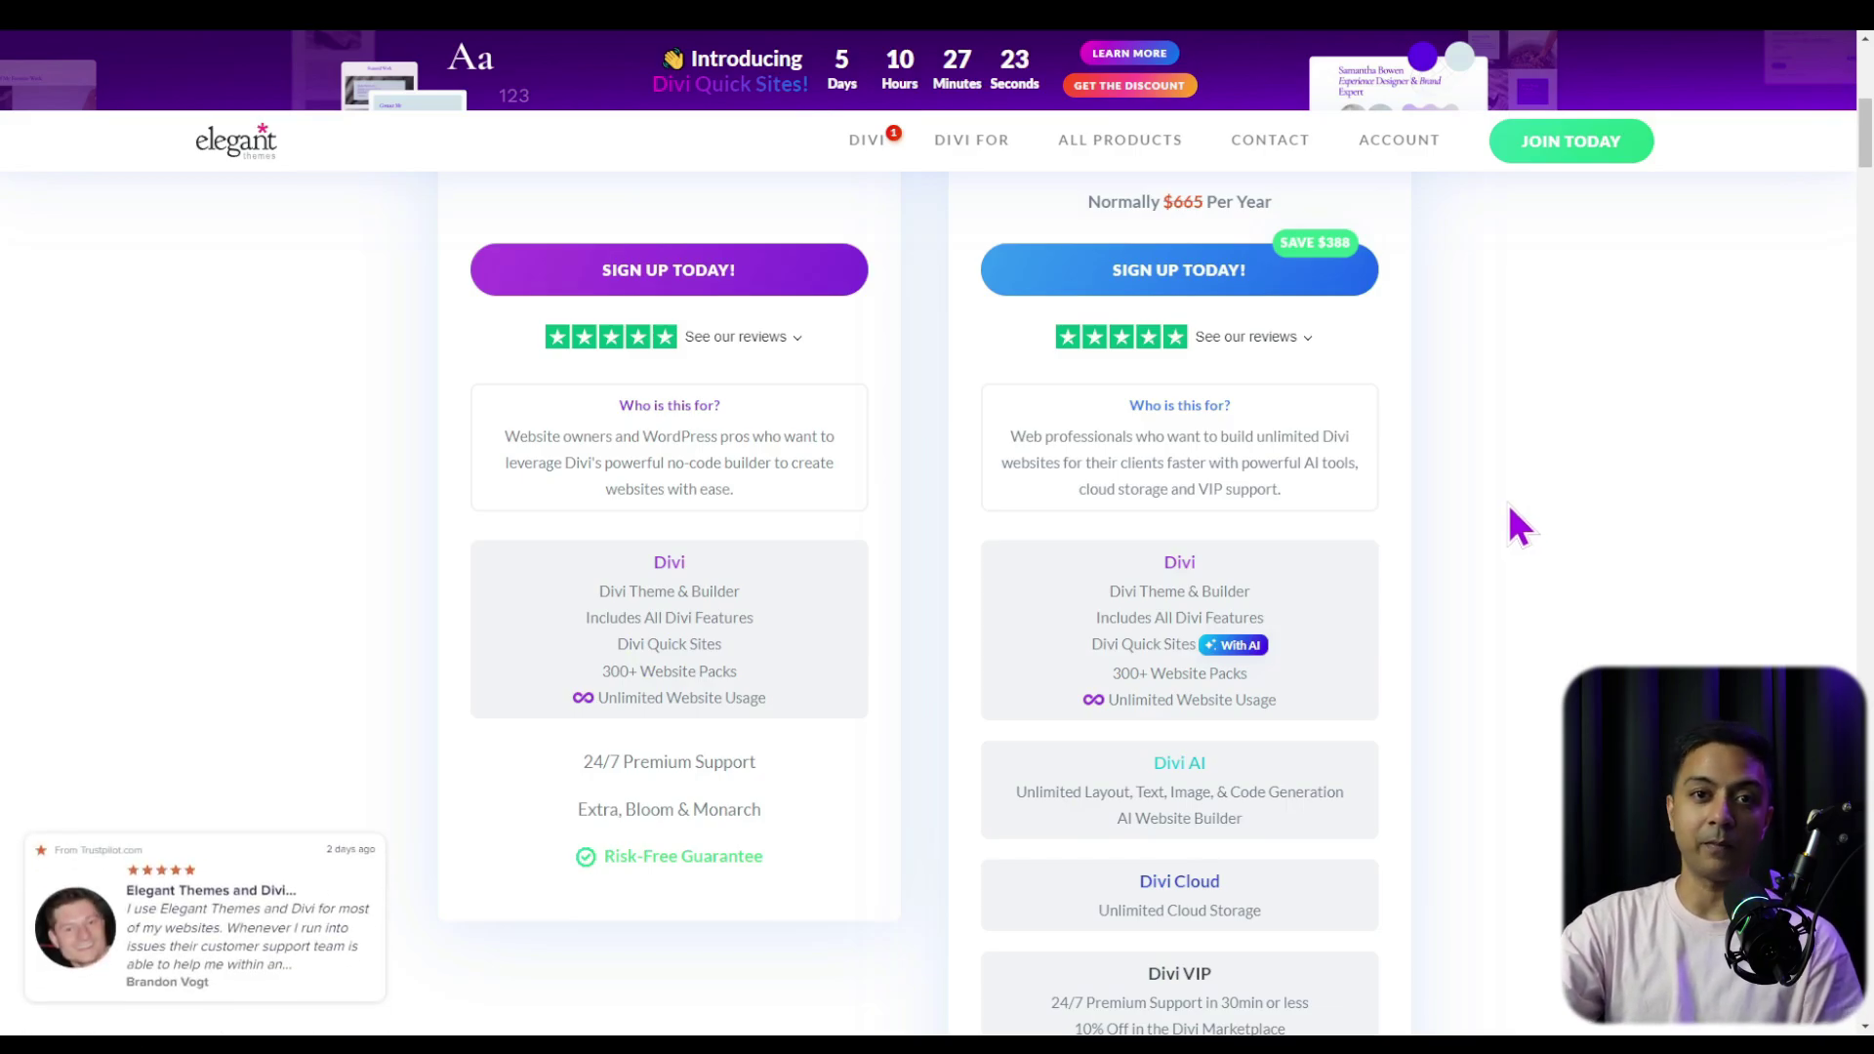
scroll(1509, 504, up, 2)
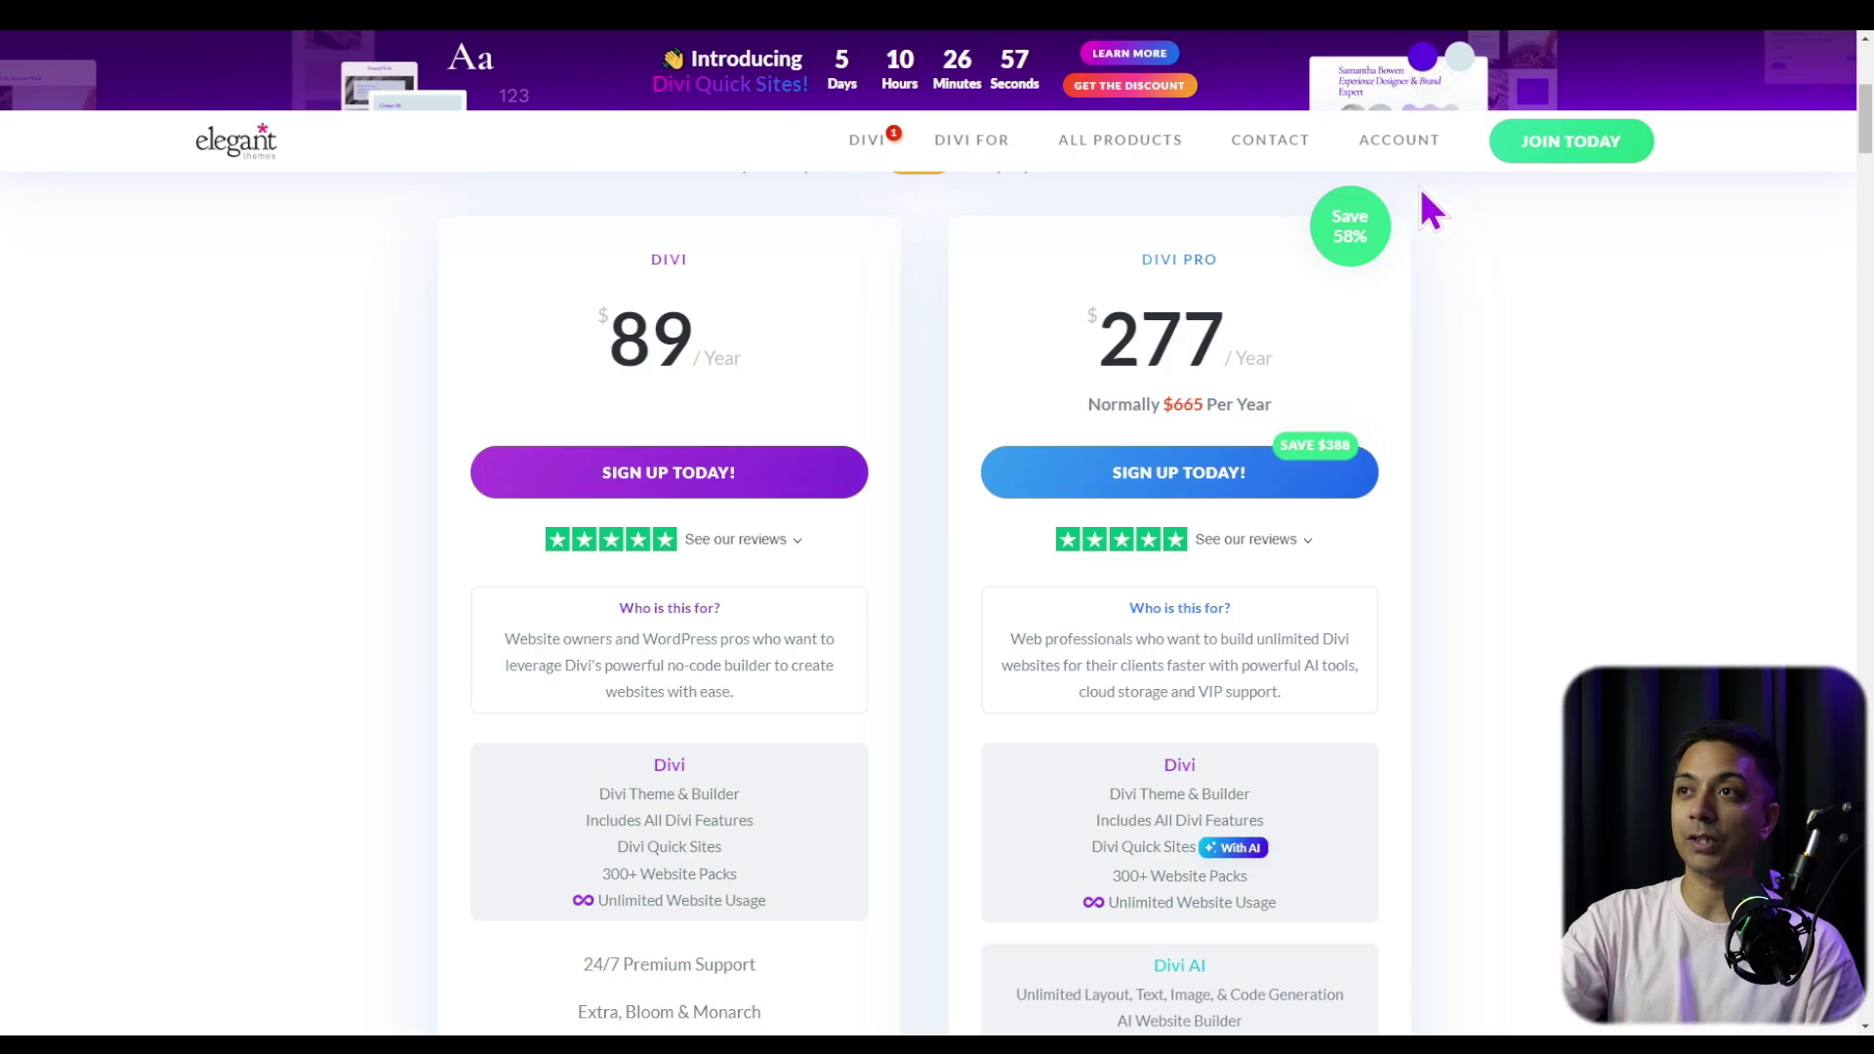
Open the account's product downloads in the Elegant Themes members area to get the Divi theme
mouse_move(1409, 151)
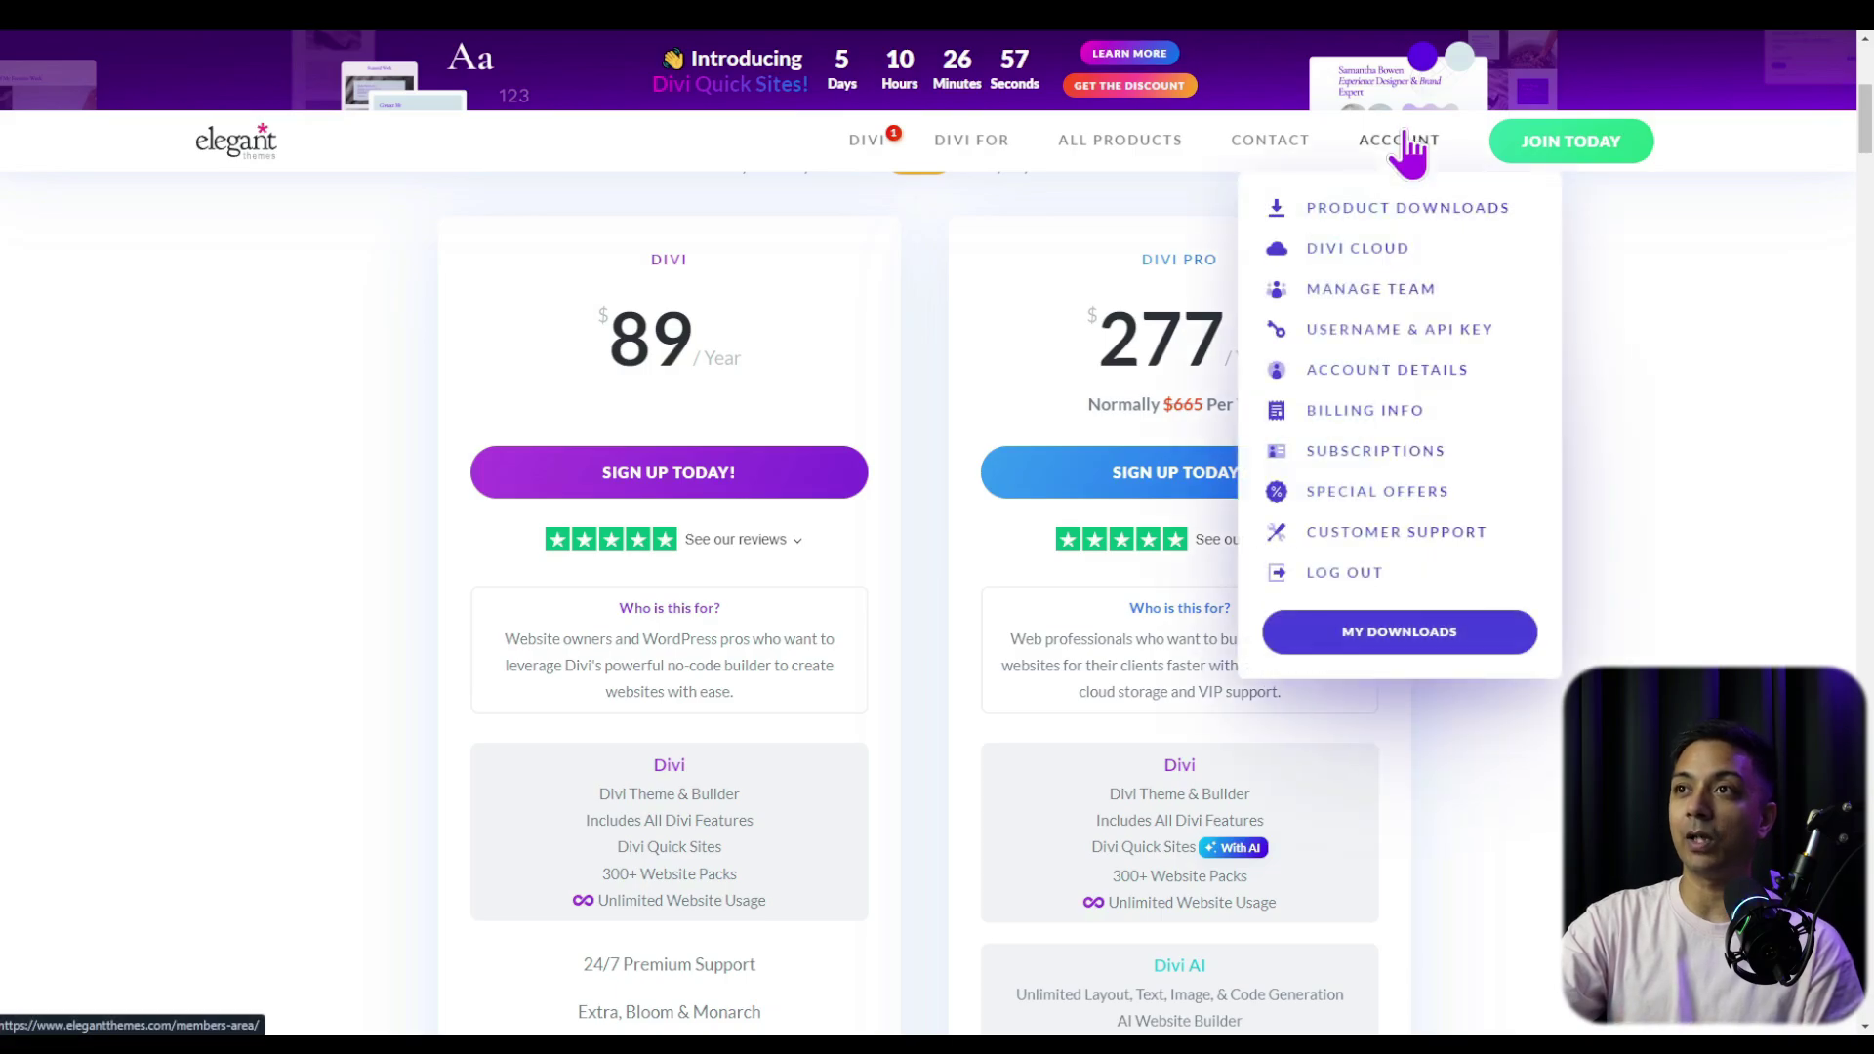
click(1348, 217)
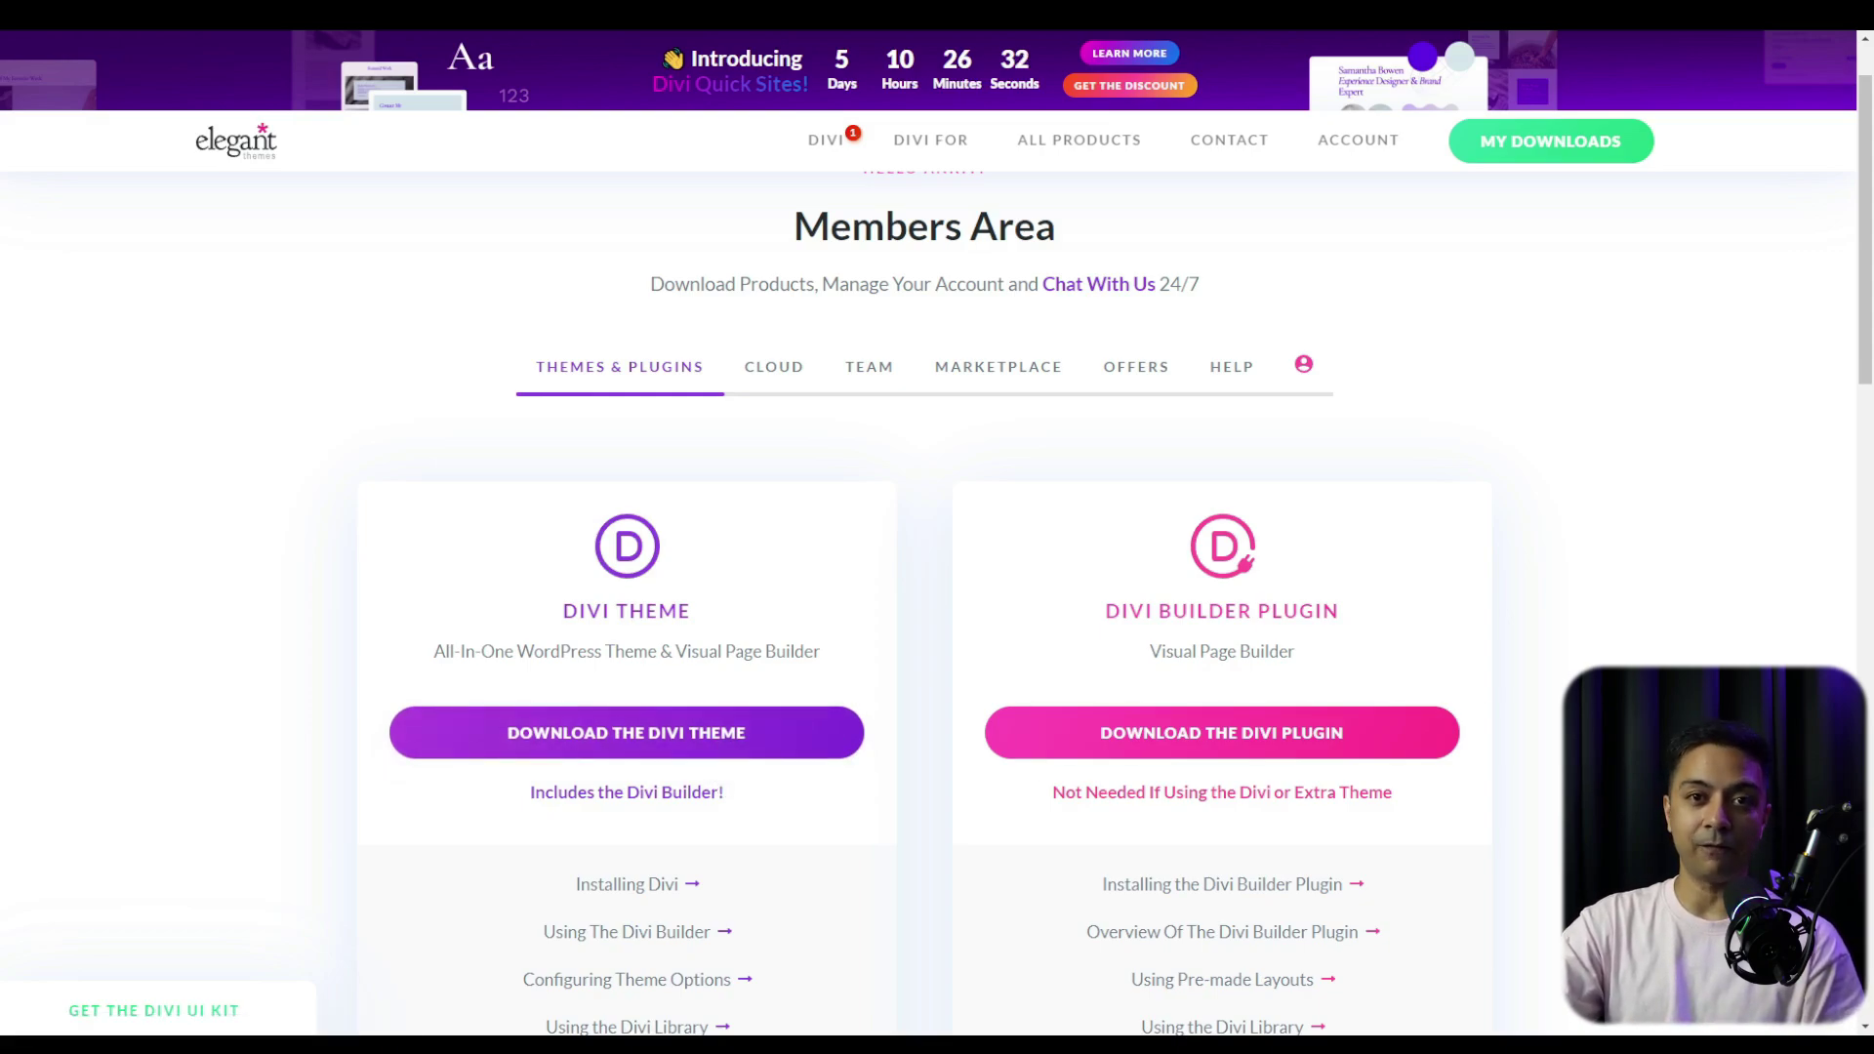
mouse_move(1564, 68)
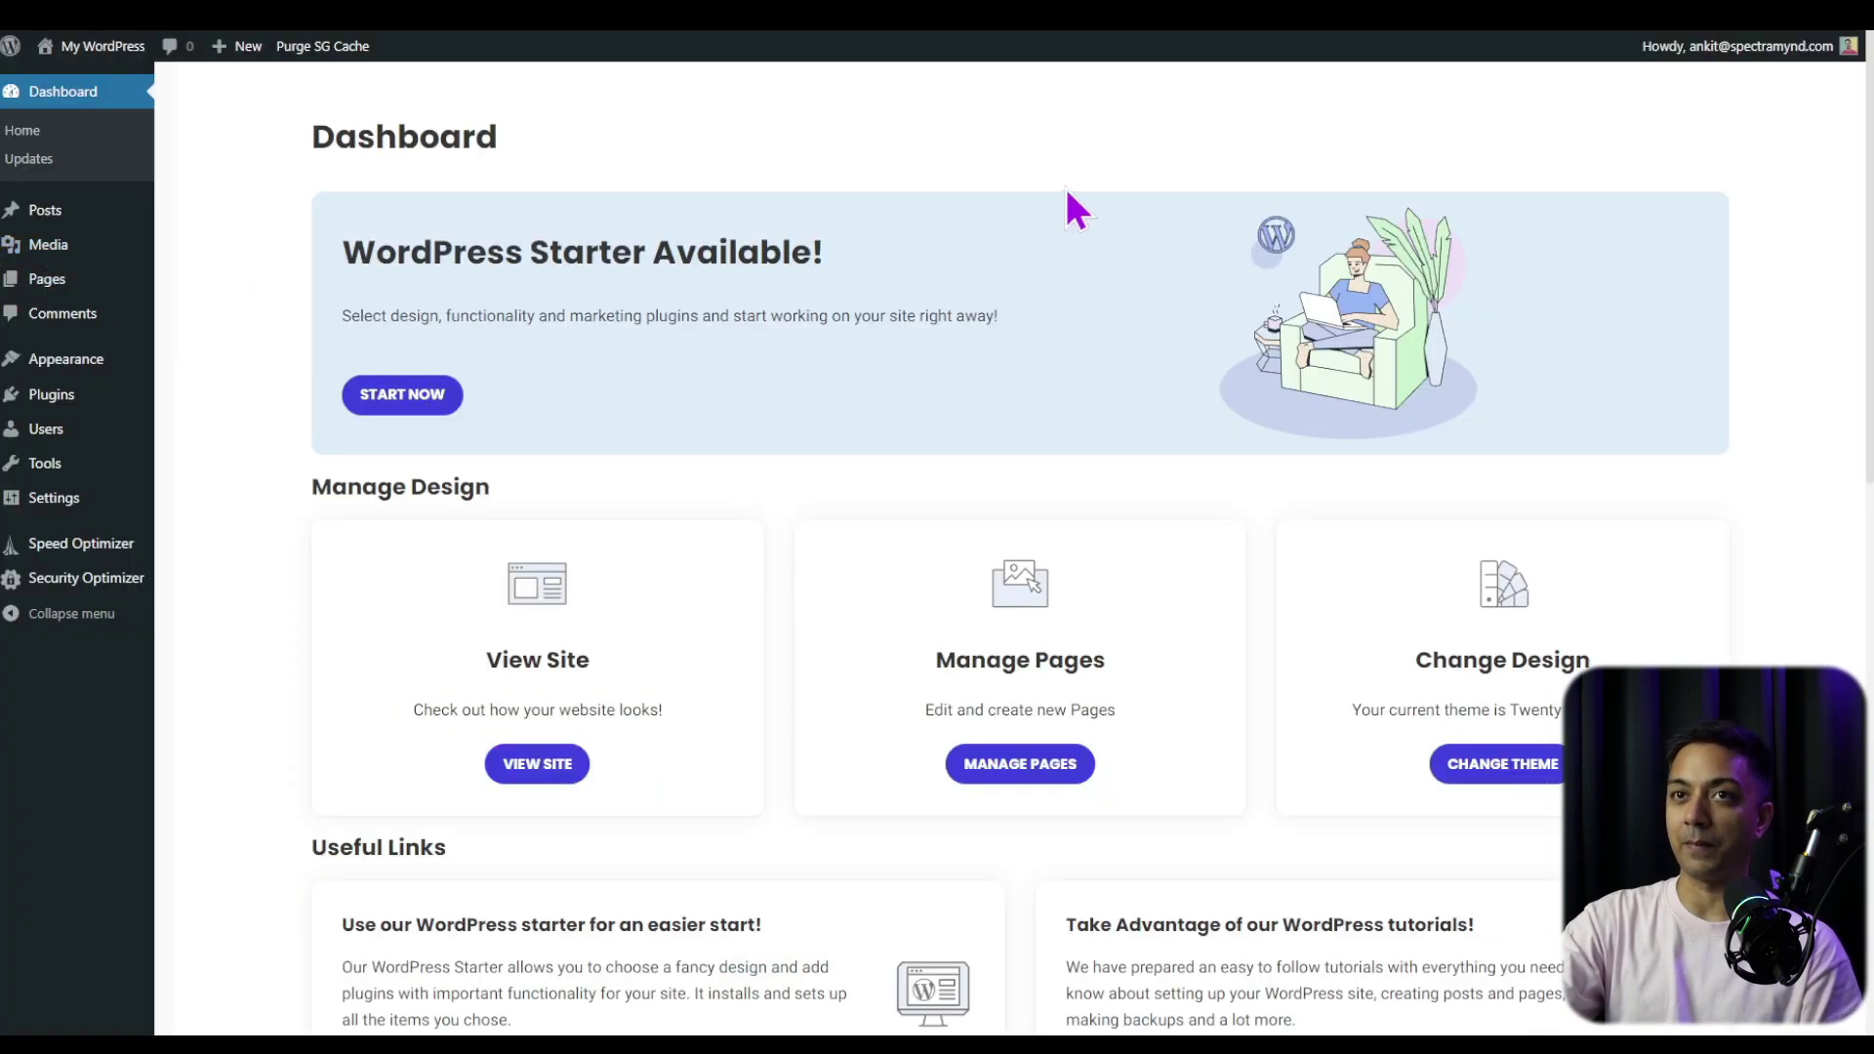
Switch to the WordPress dashboard and install the Divi theme by uploading Divi.zip as a new theme
mouse_move(55, 361)
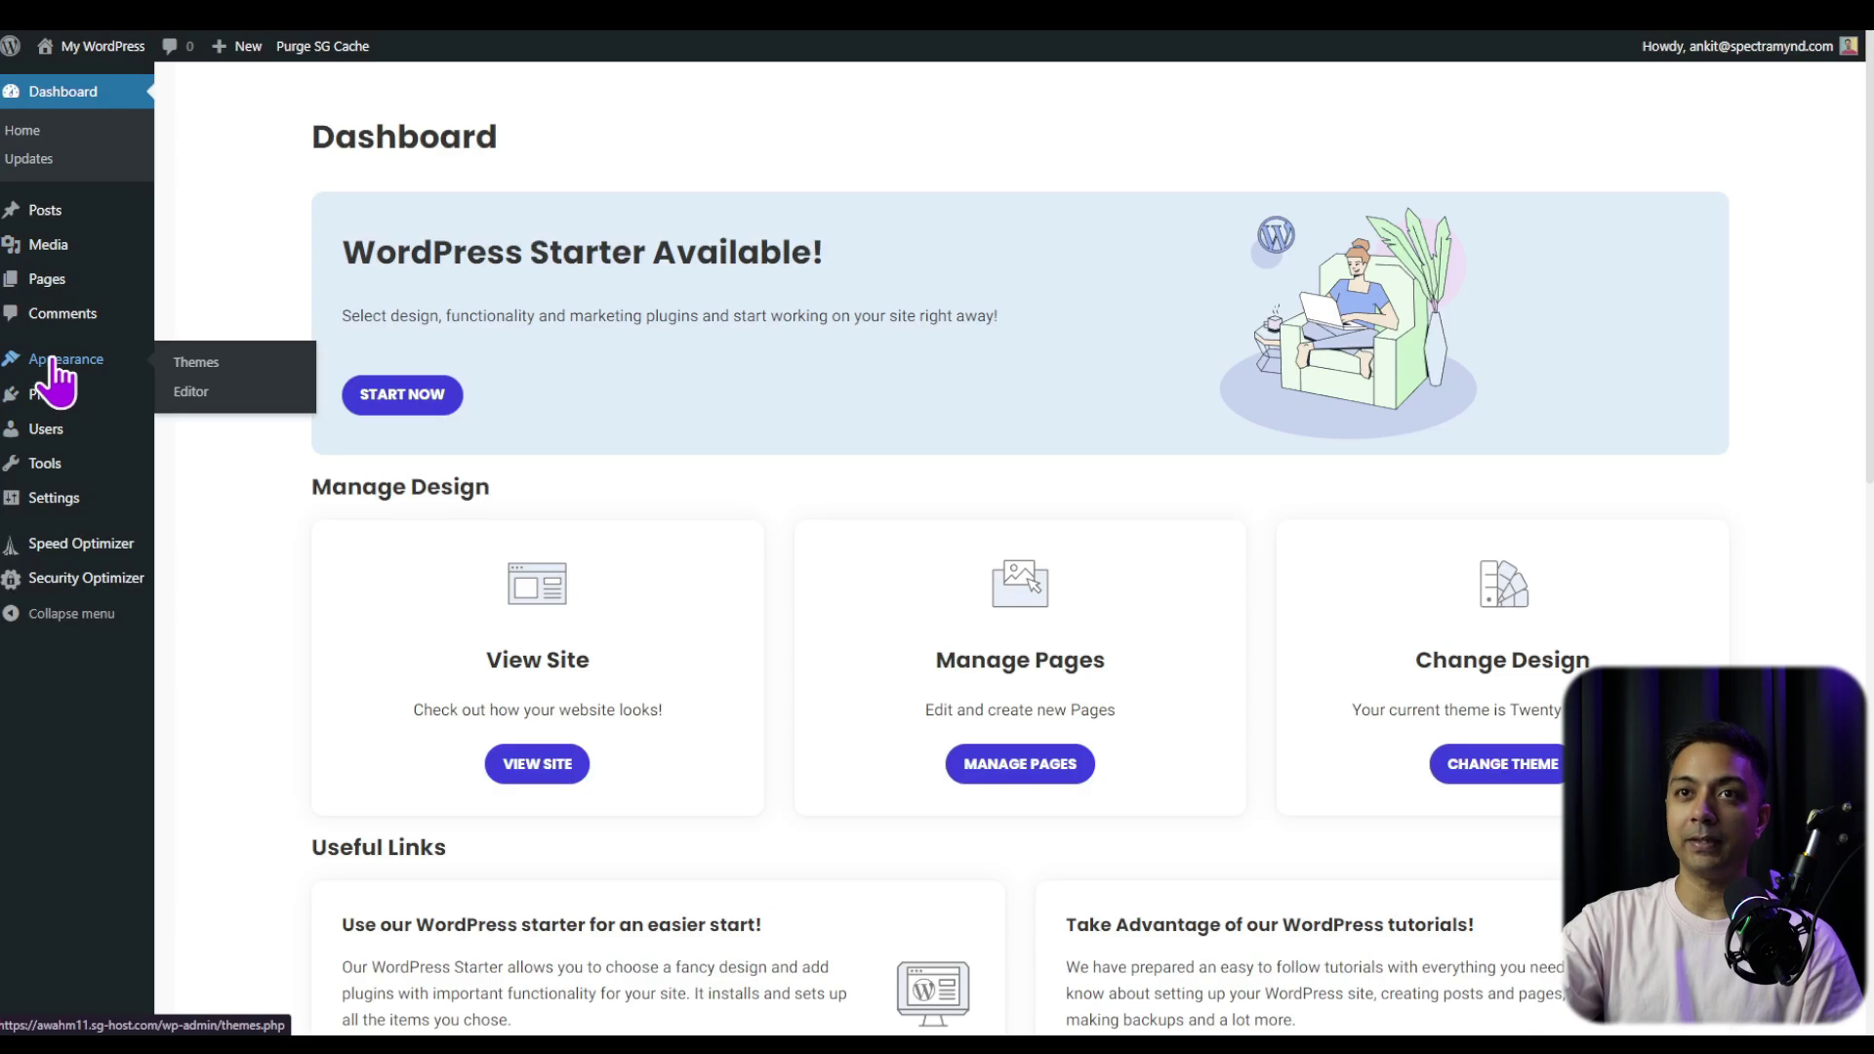
mouse_move(122, 366)
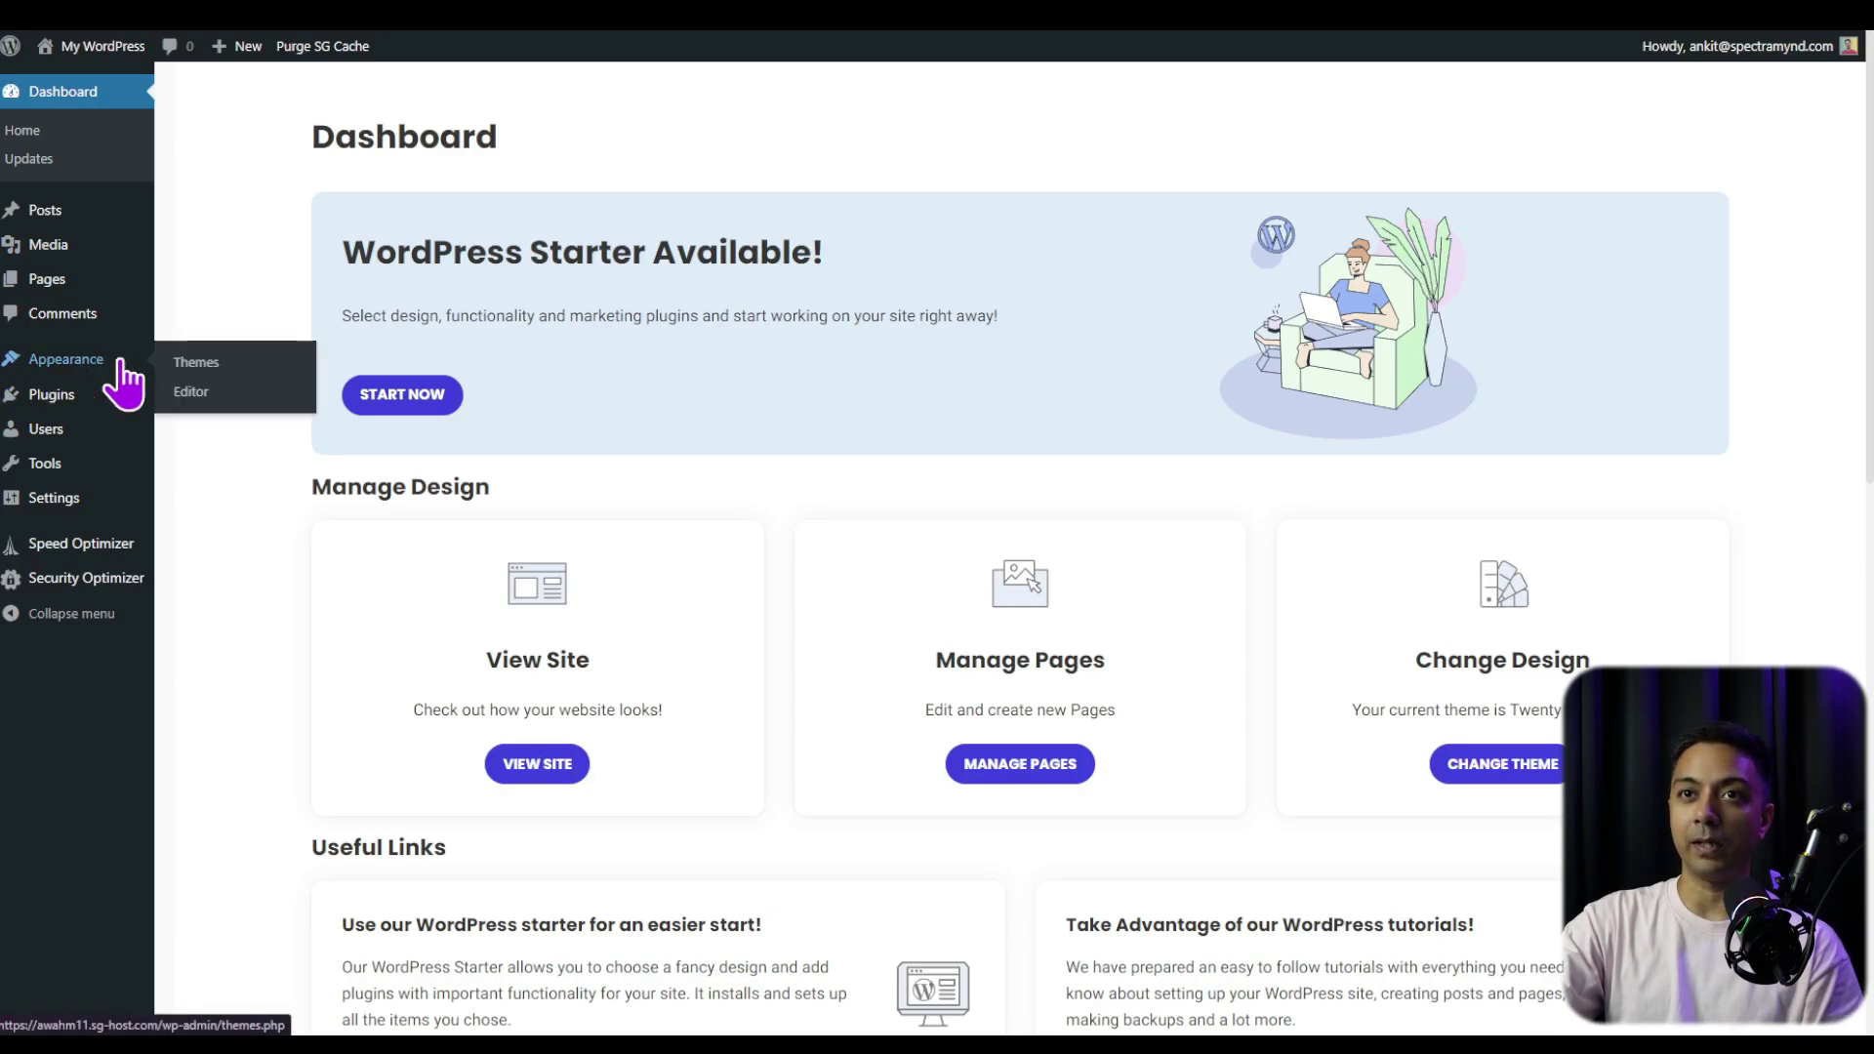
click(231, 363)
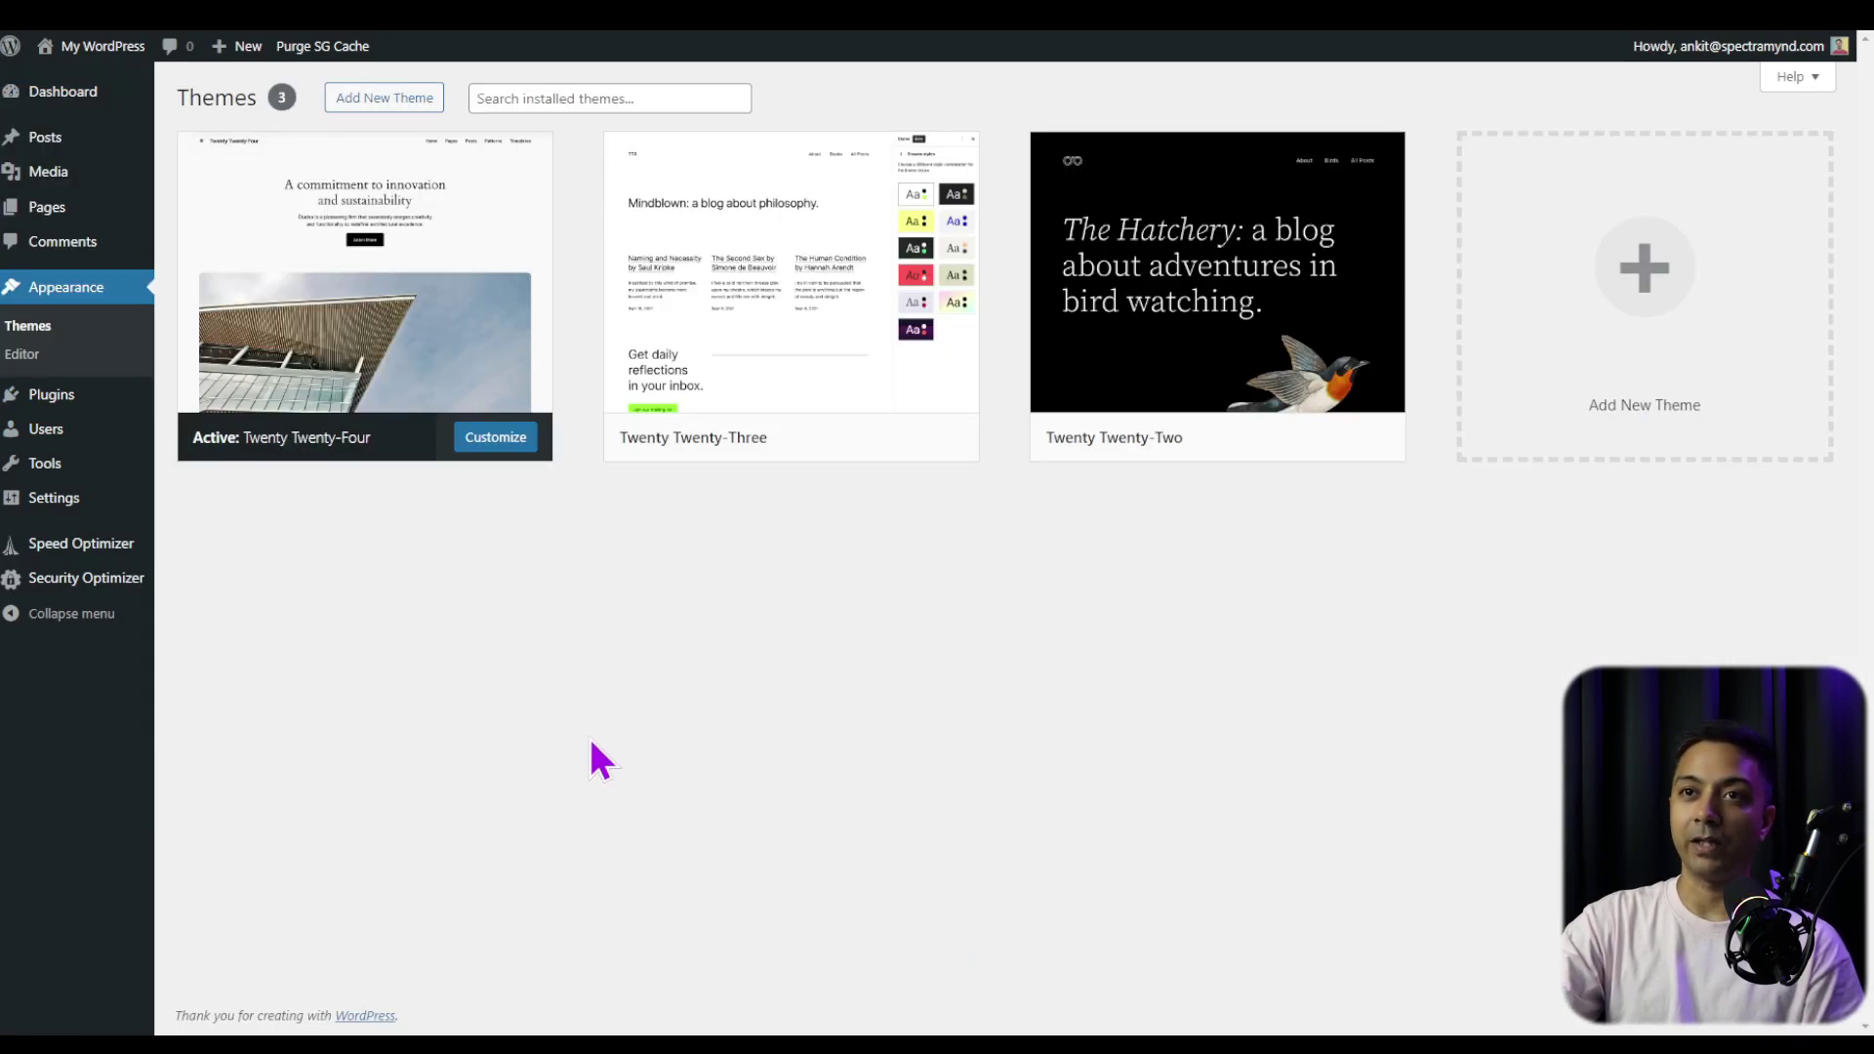
click(390, 97)
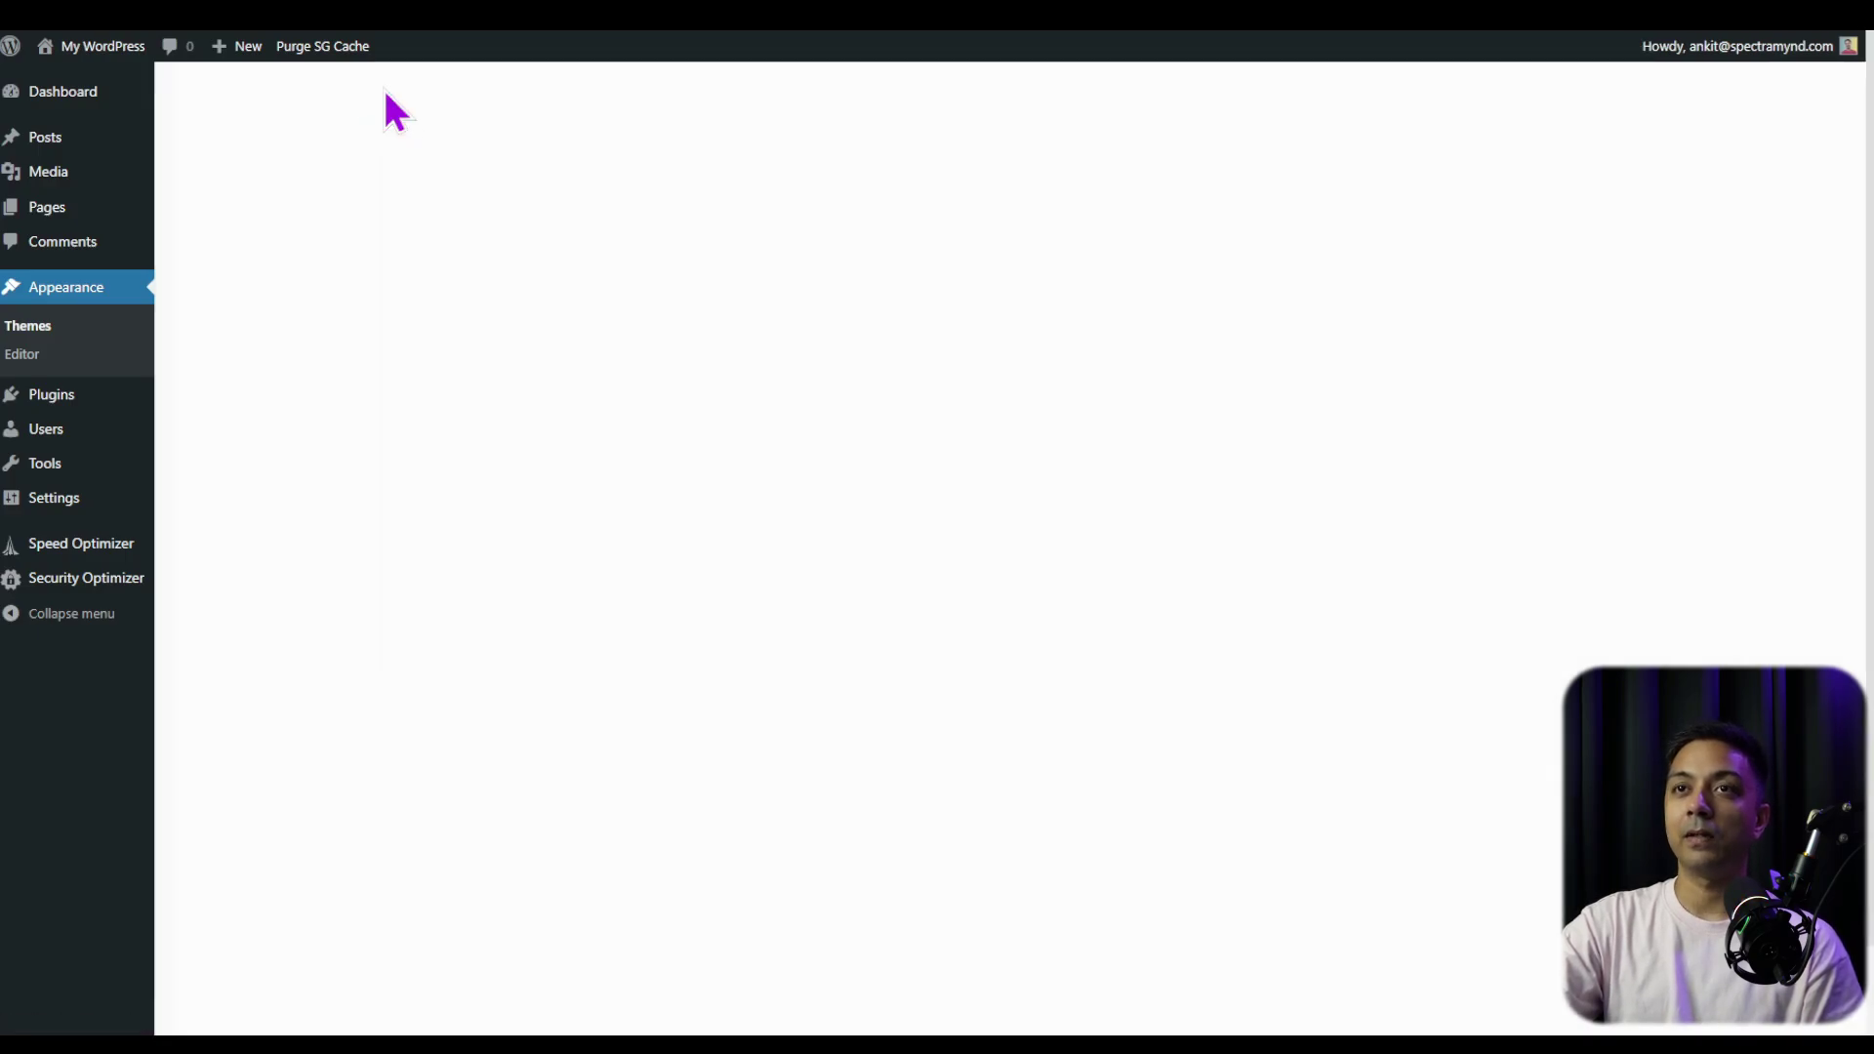
click(1106, 244)
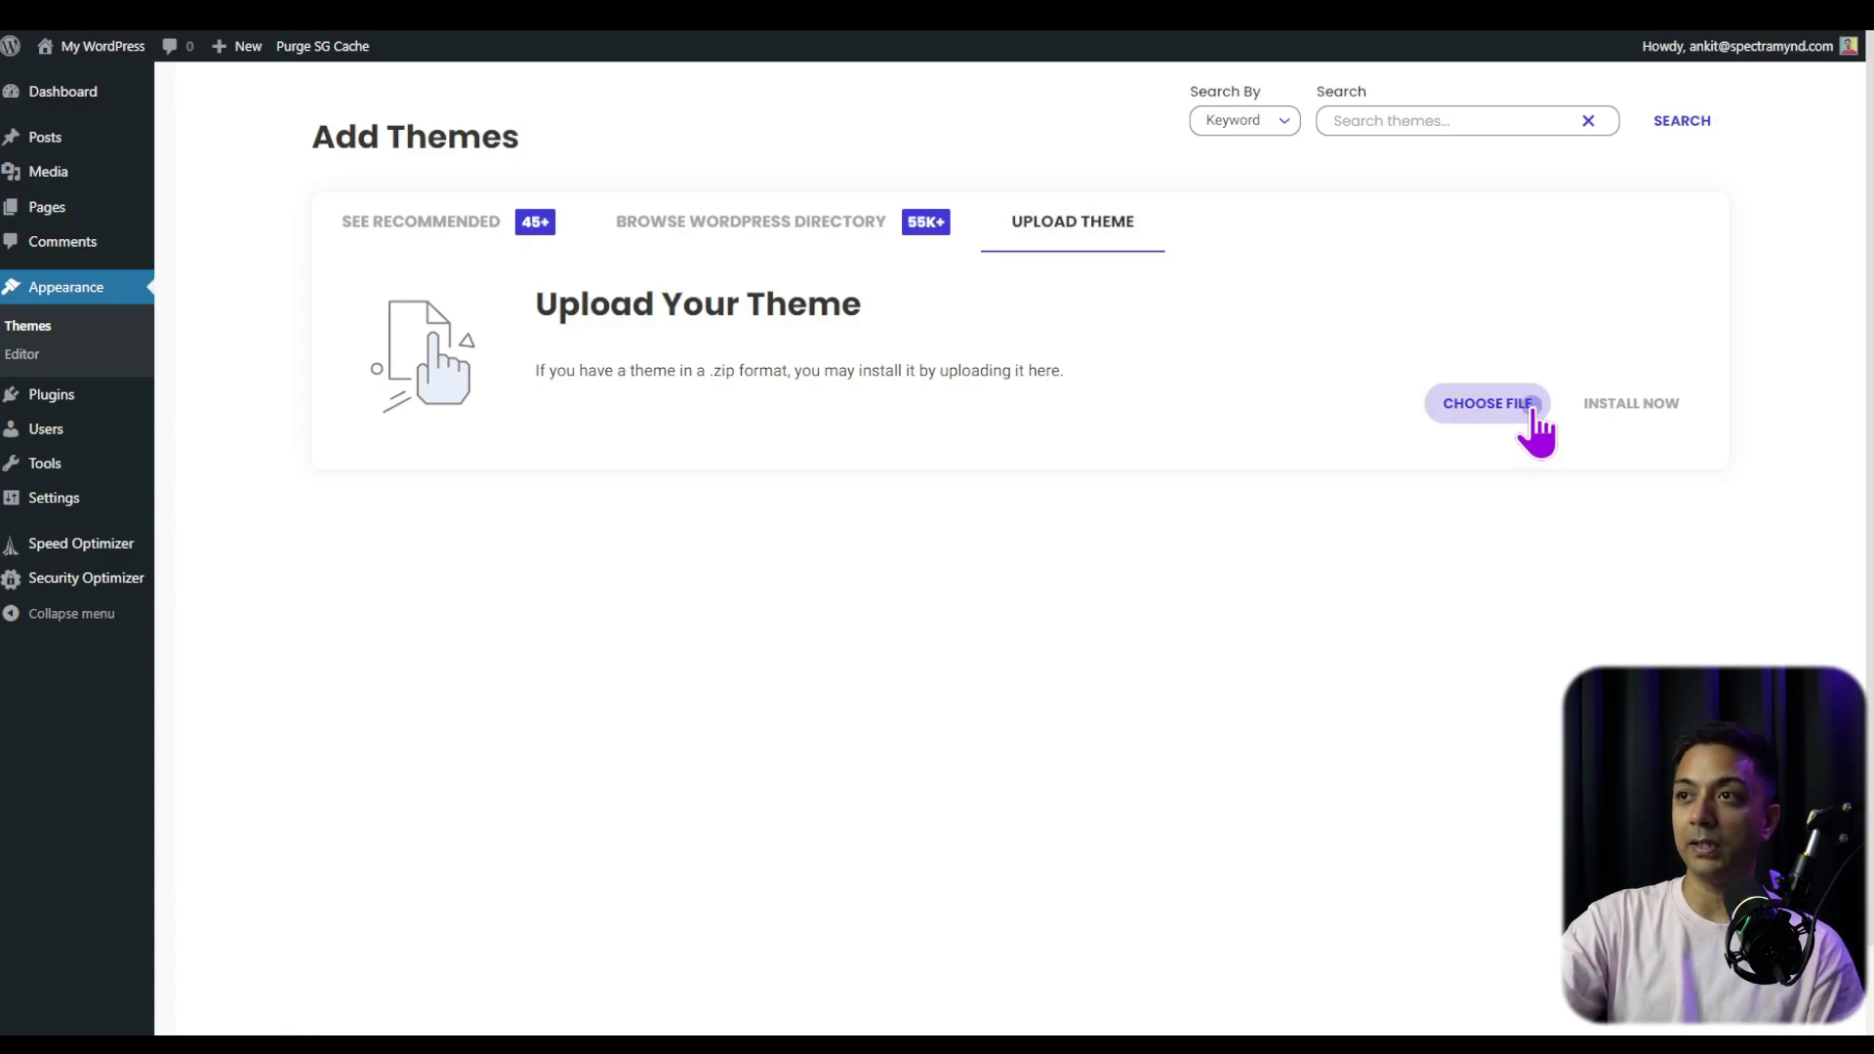
click(1534, 414)
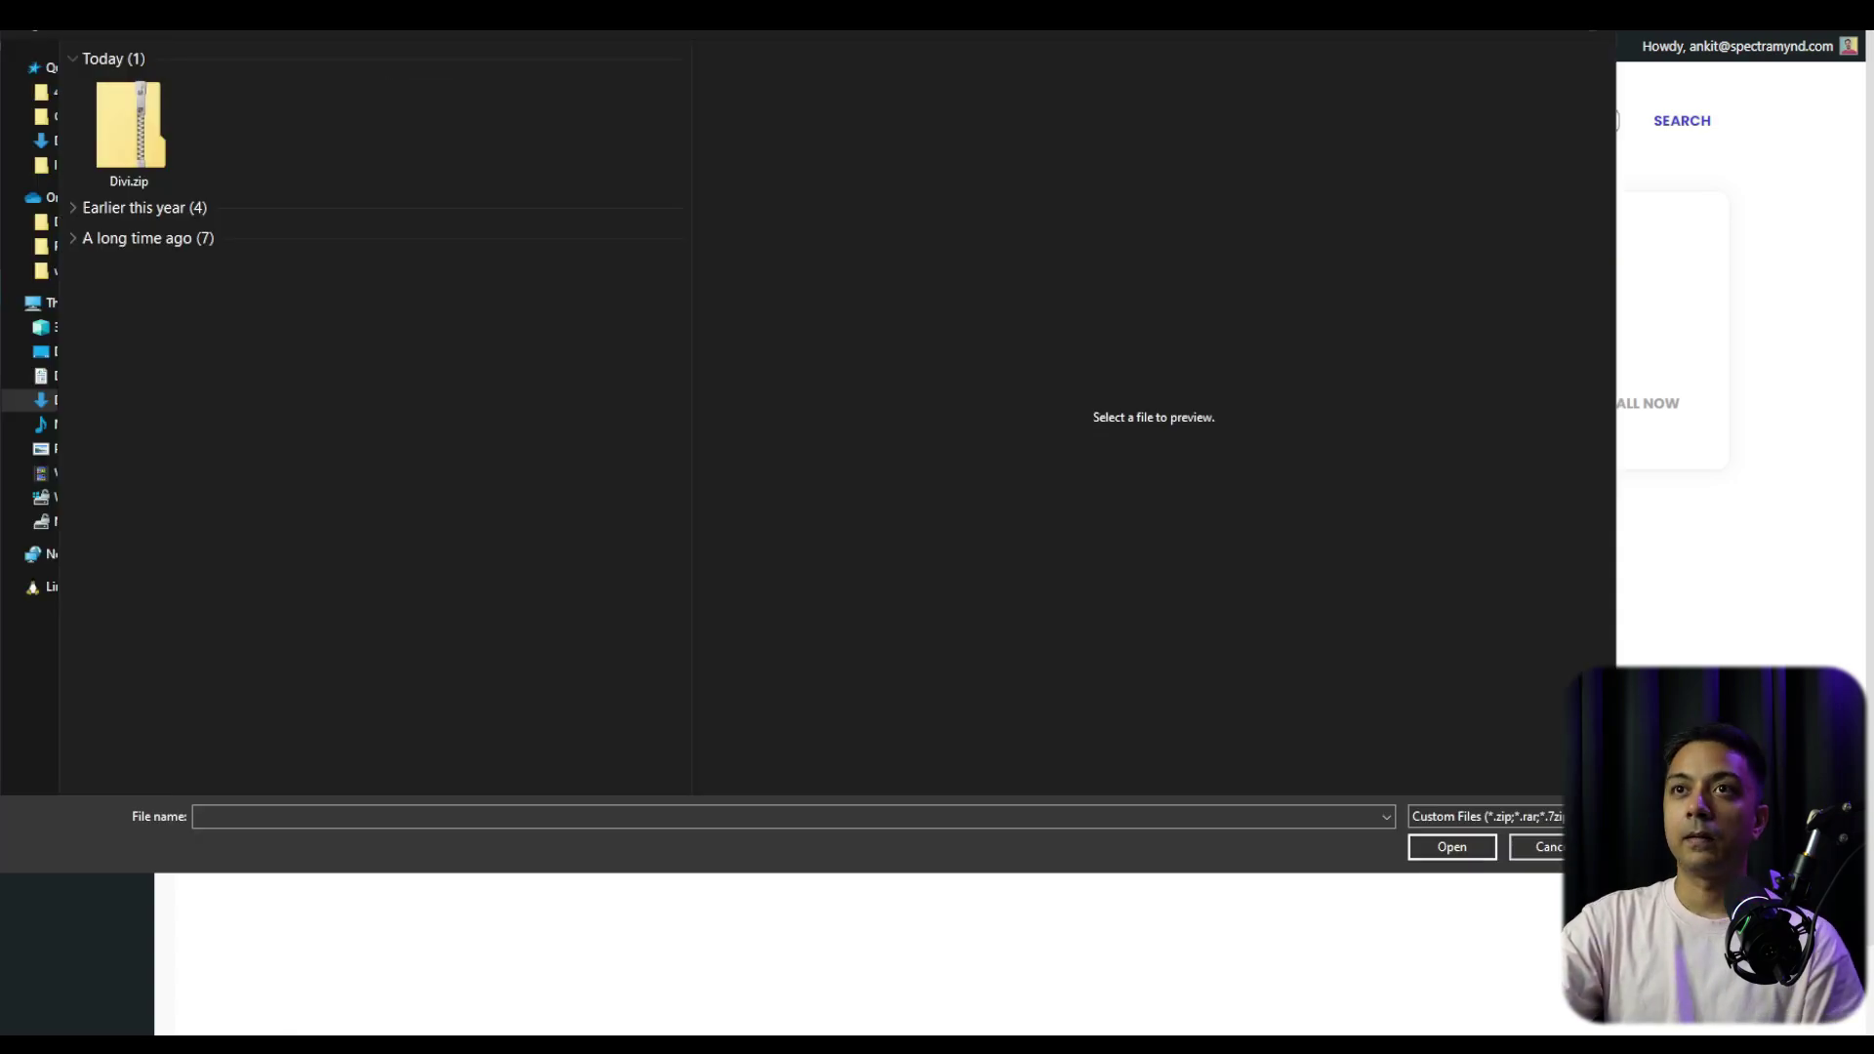
click(156, 148)
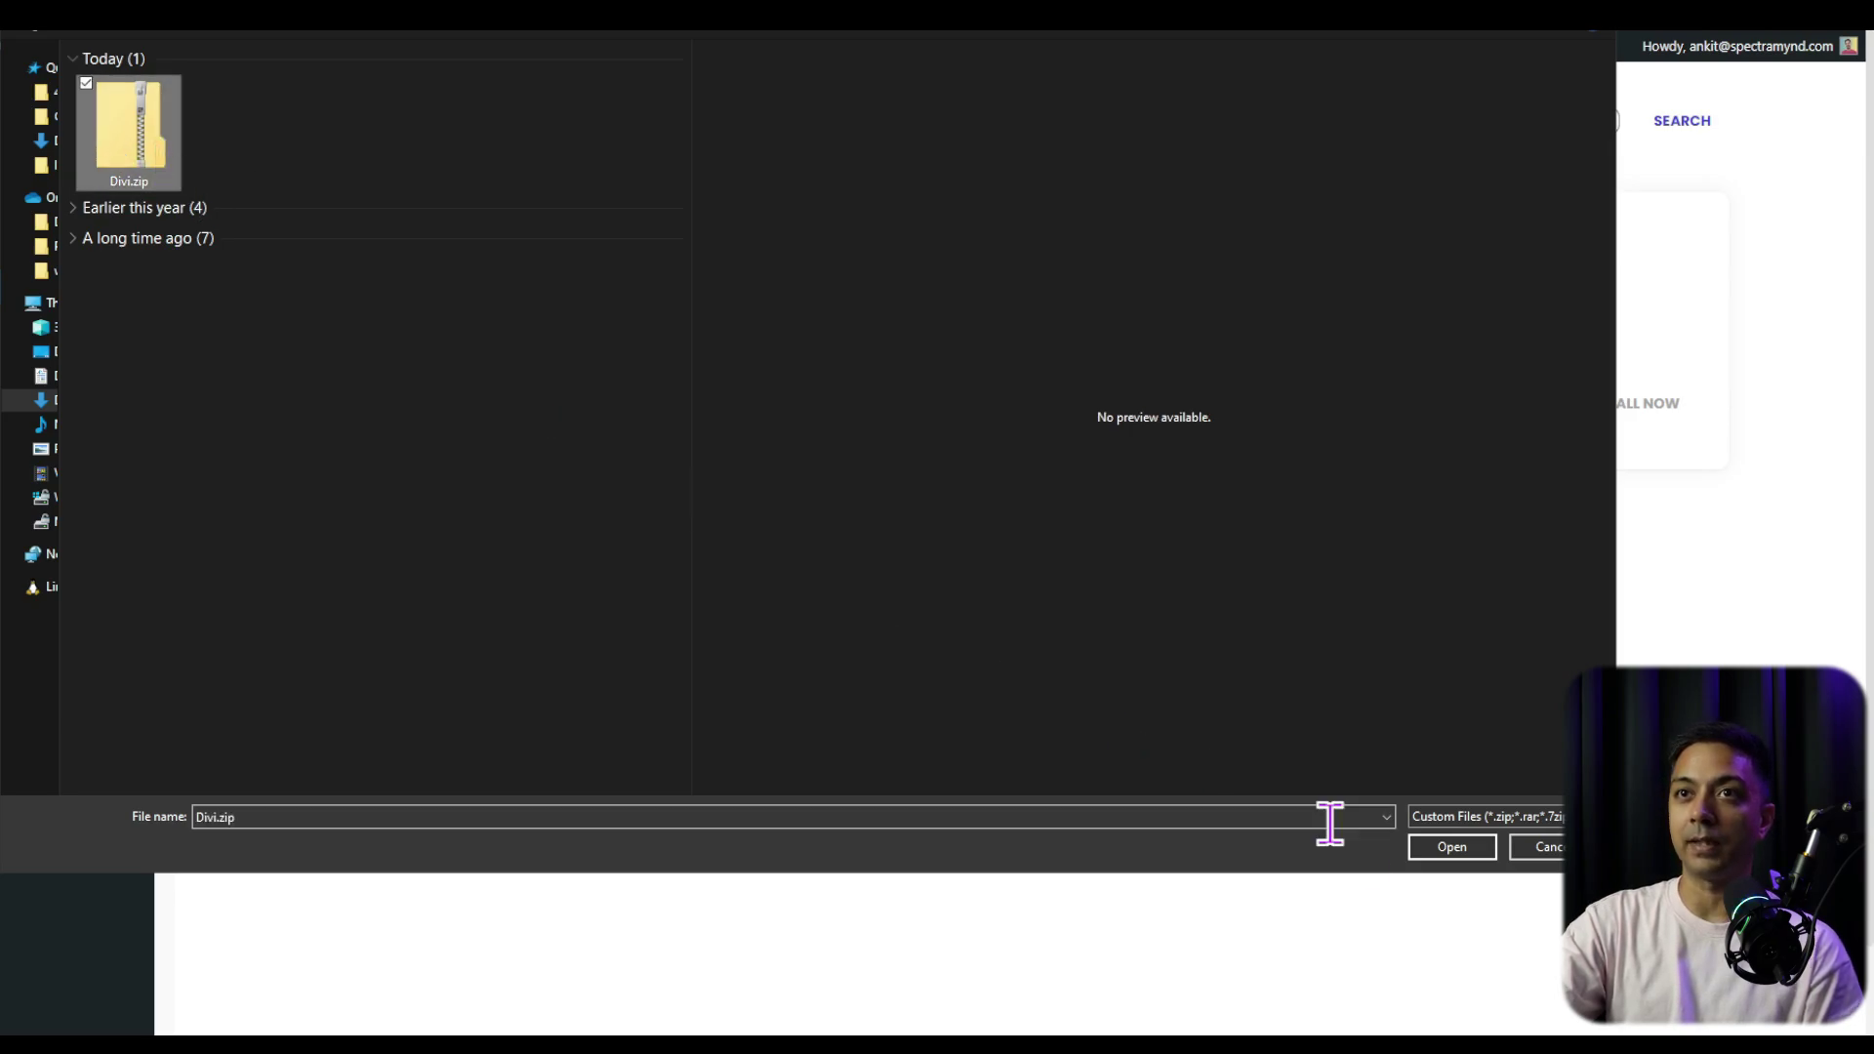
click(1454, 848)
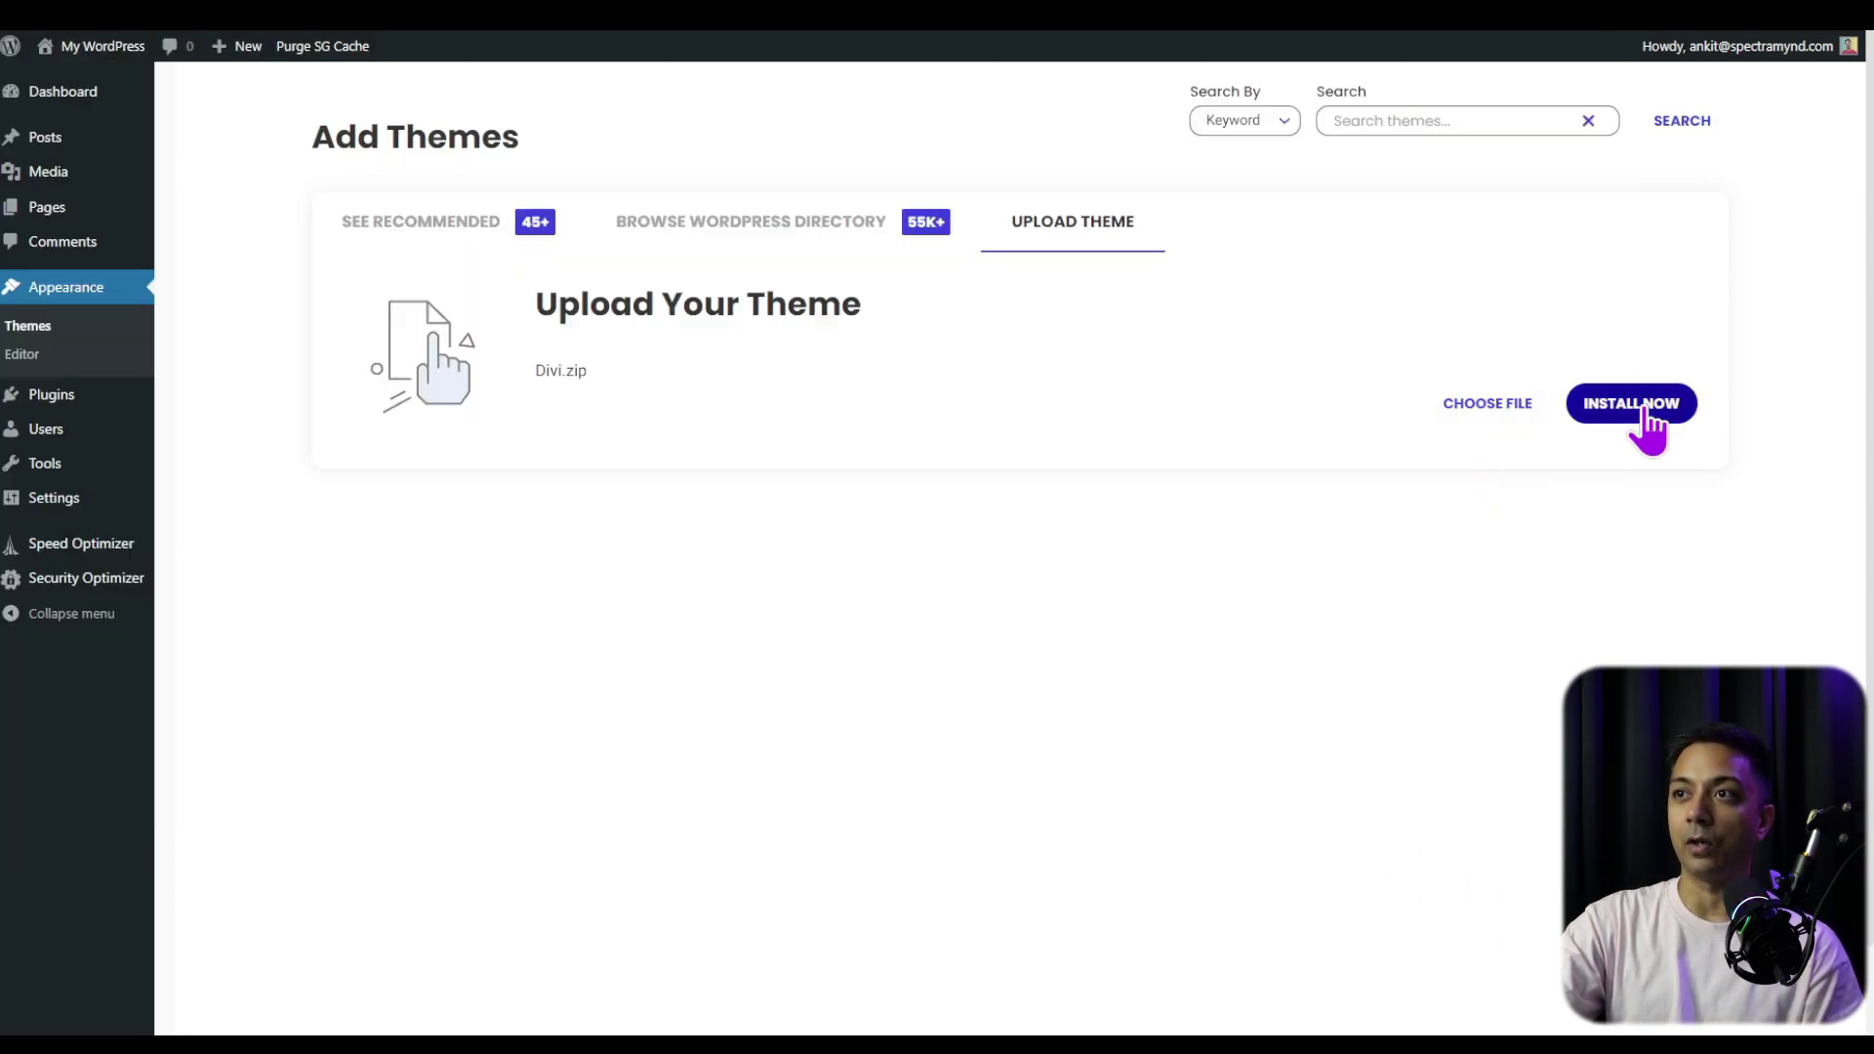
click(1645, 410)
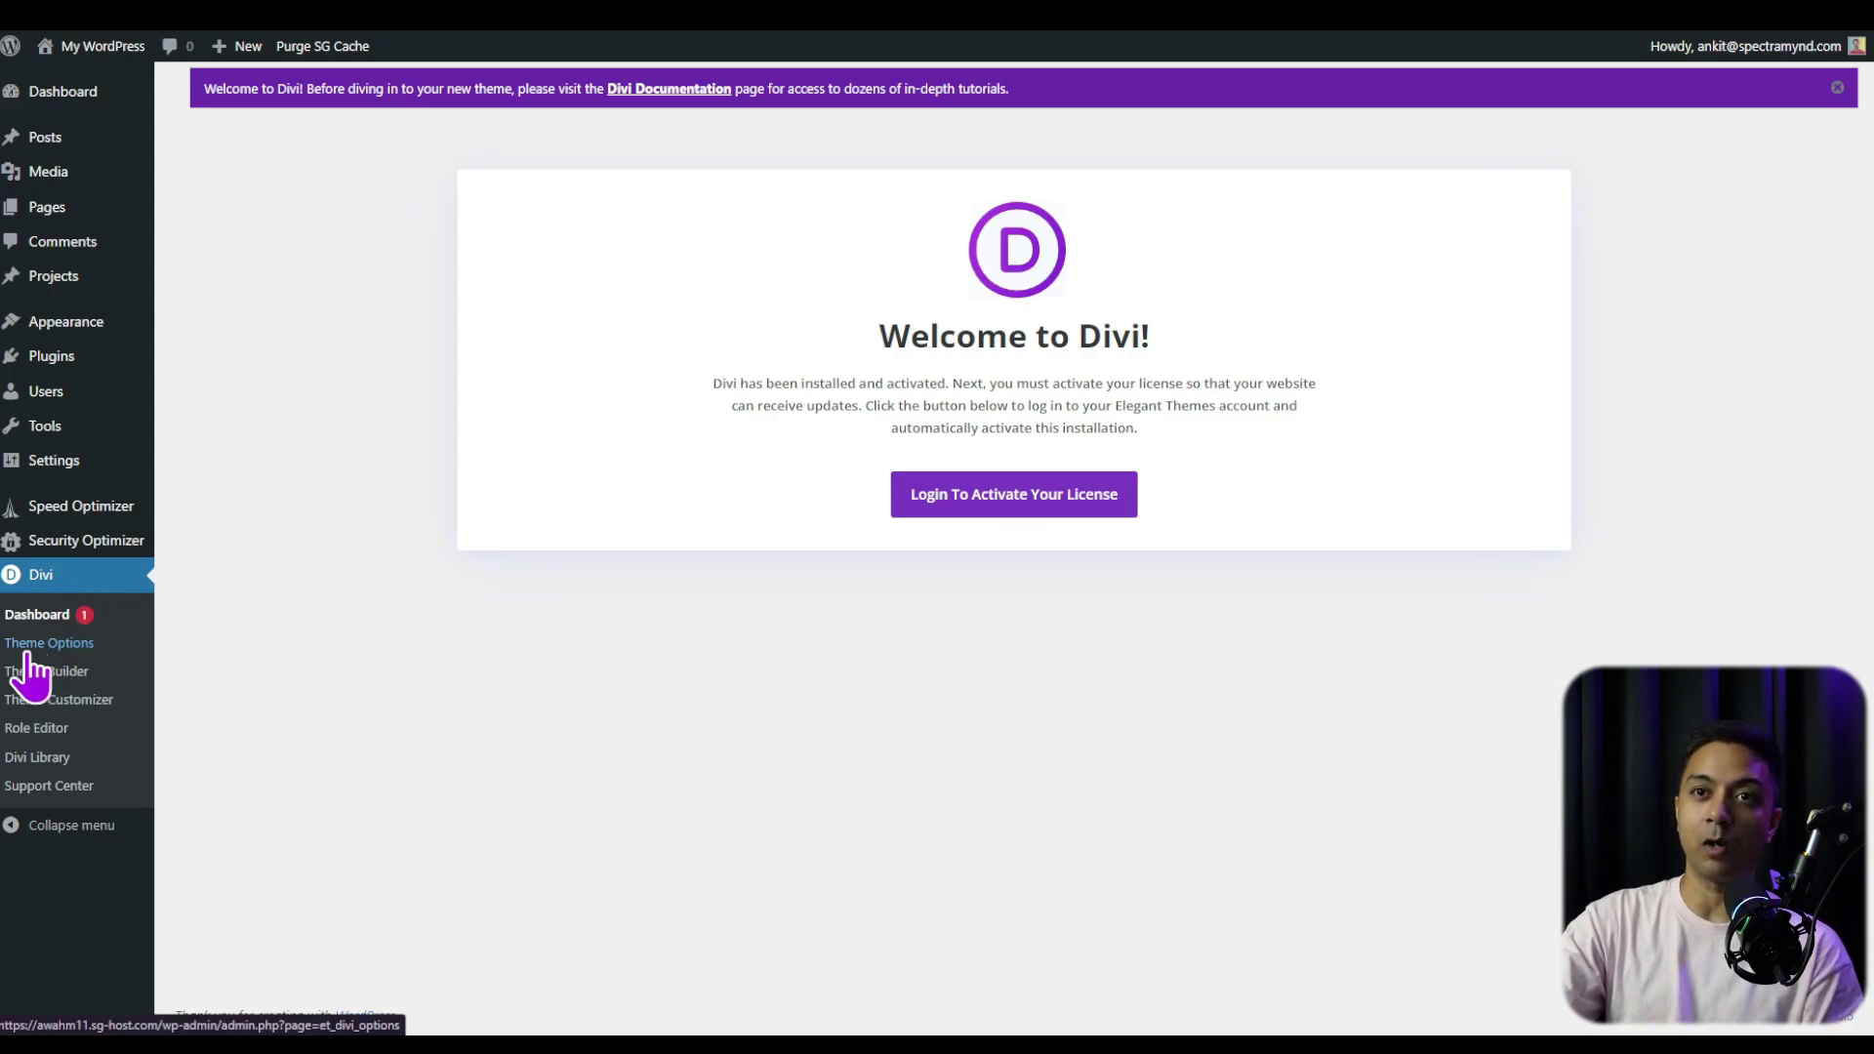
Copy the account username from the Elegant Themes API keys page into the Username field of Divi's update options
click(74, 646)
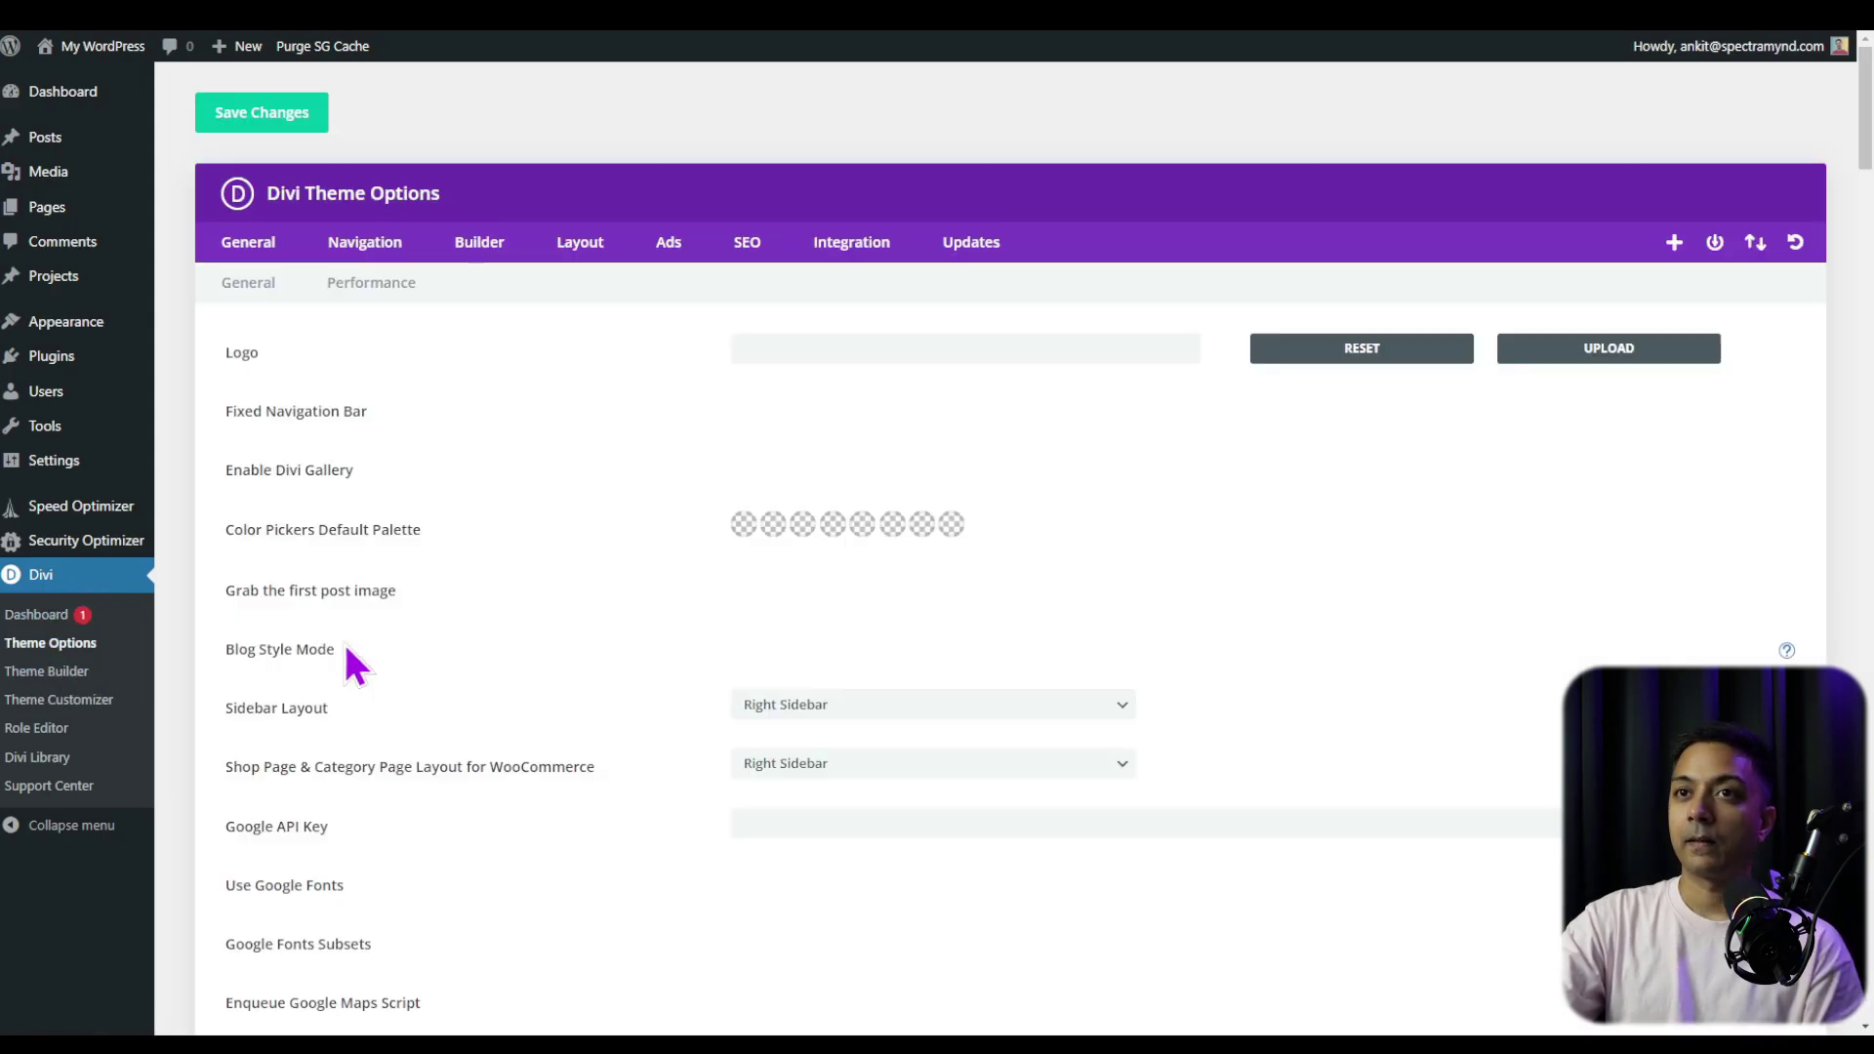
click(1002, 262)
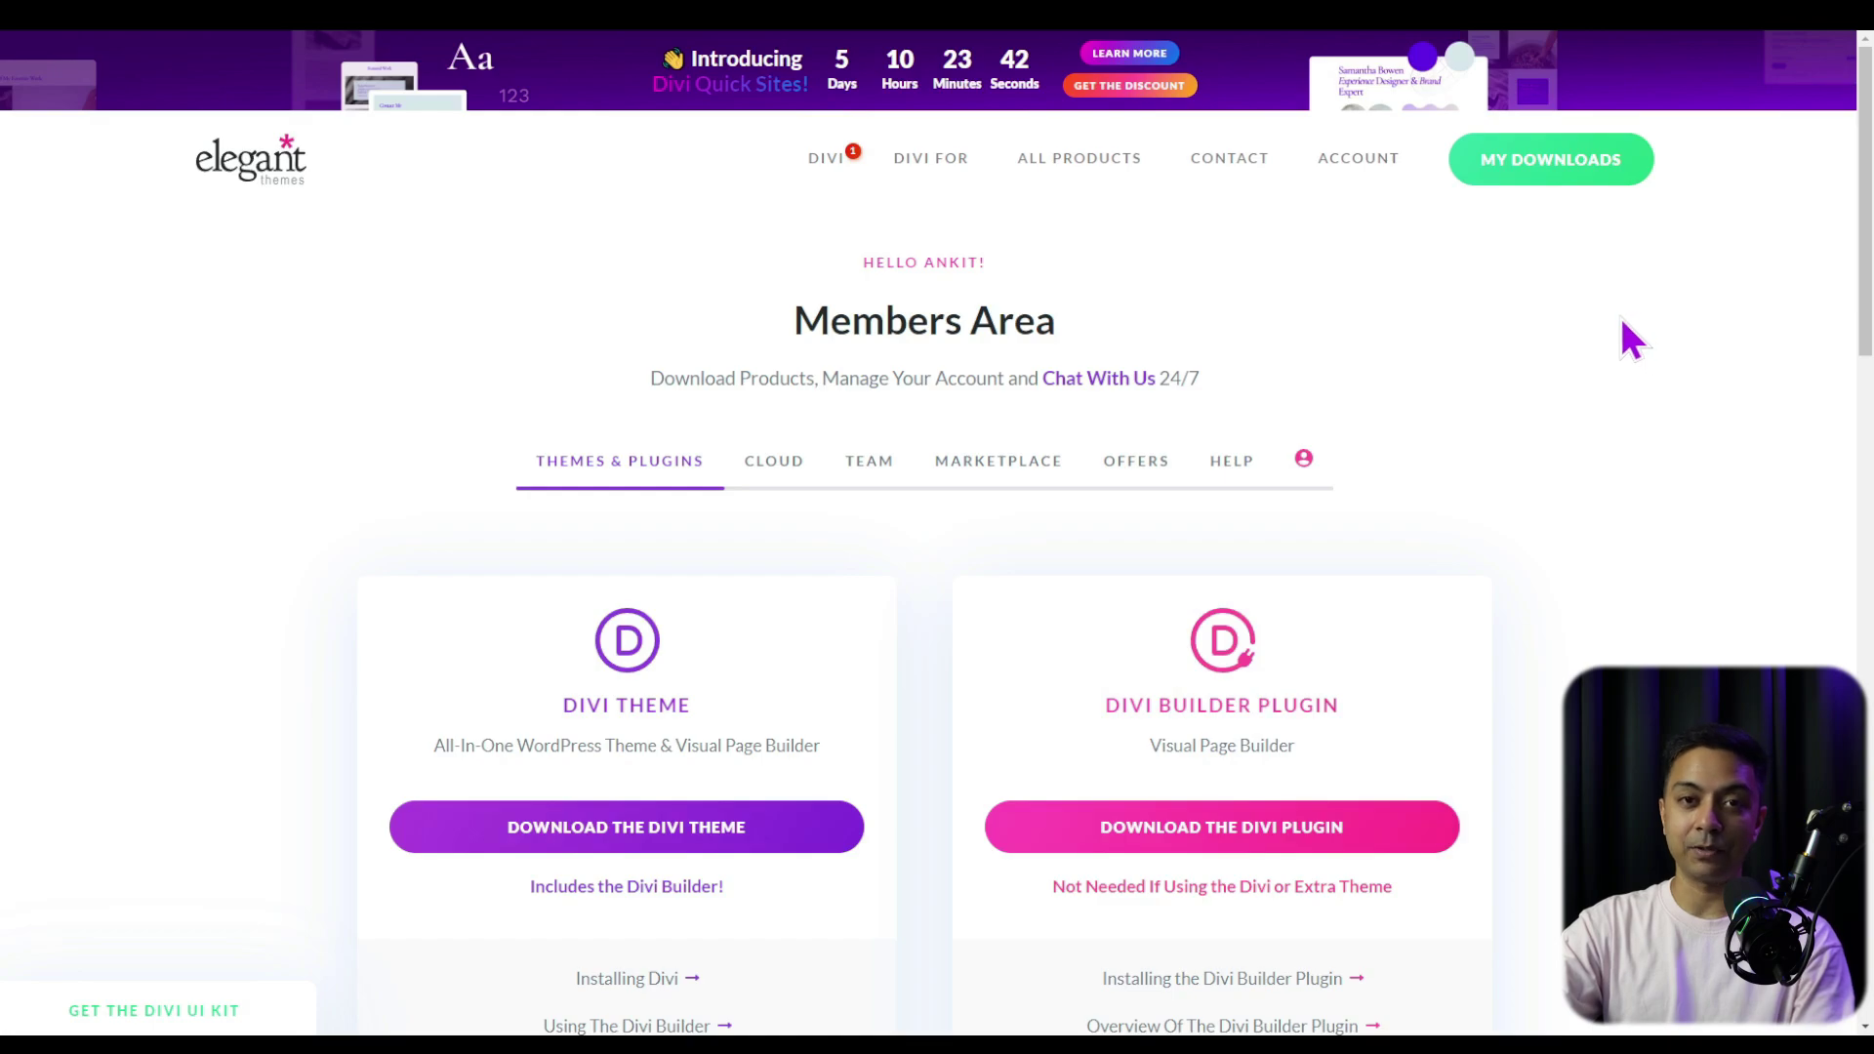
mouse_move(1373, 176)
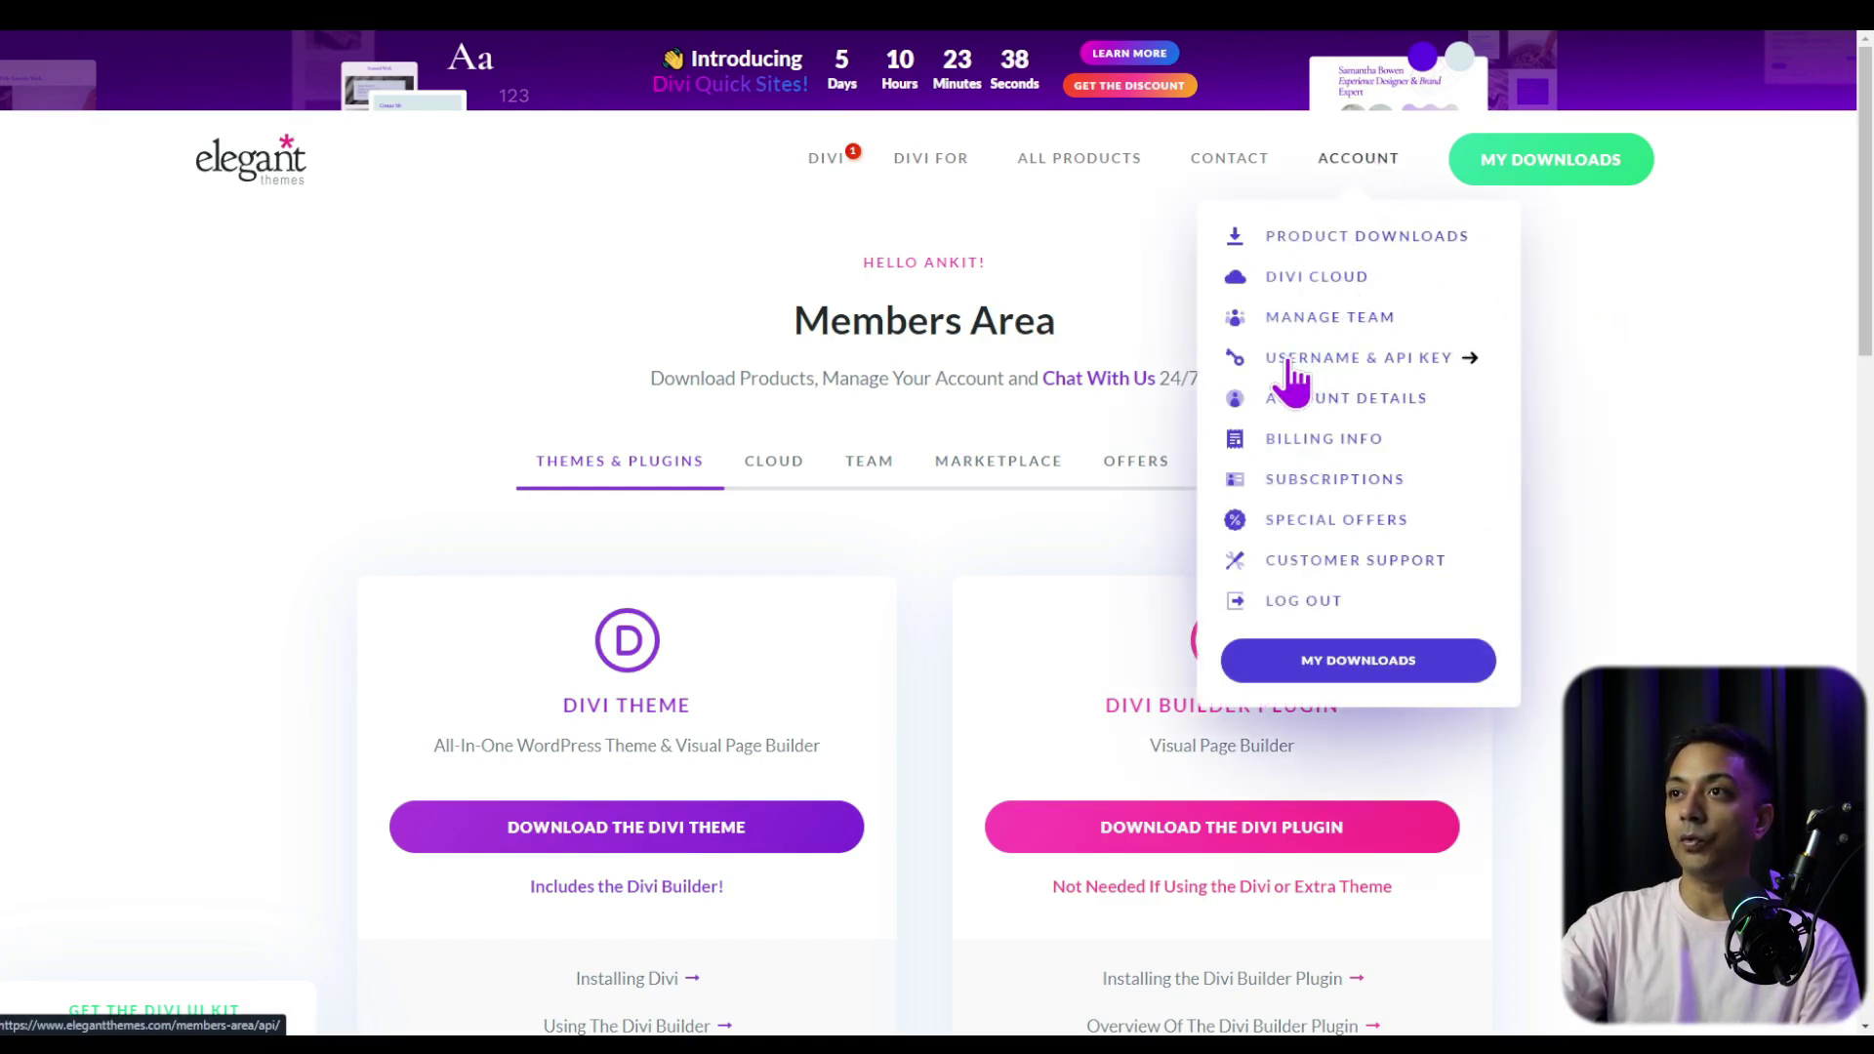
click(1435, 366)
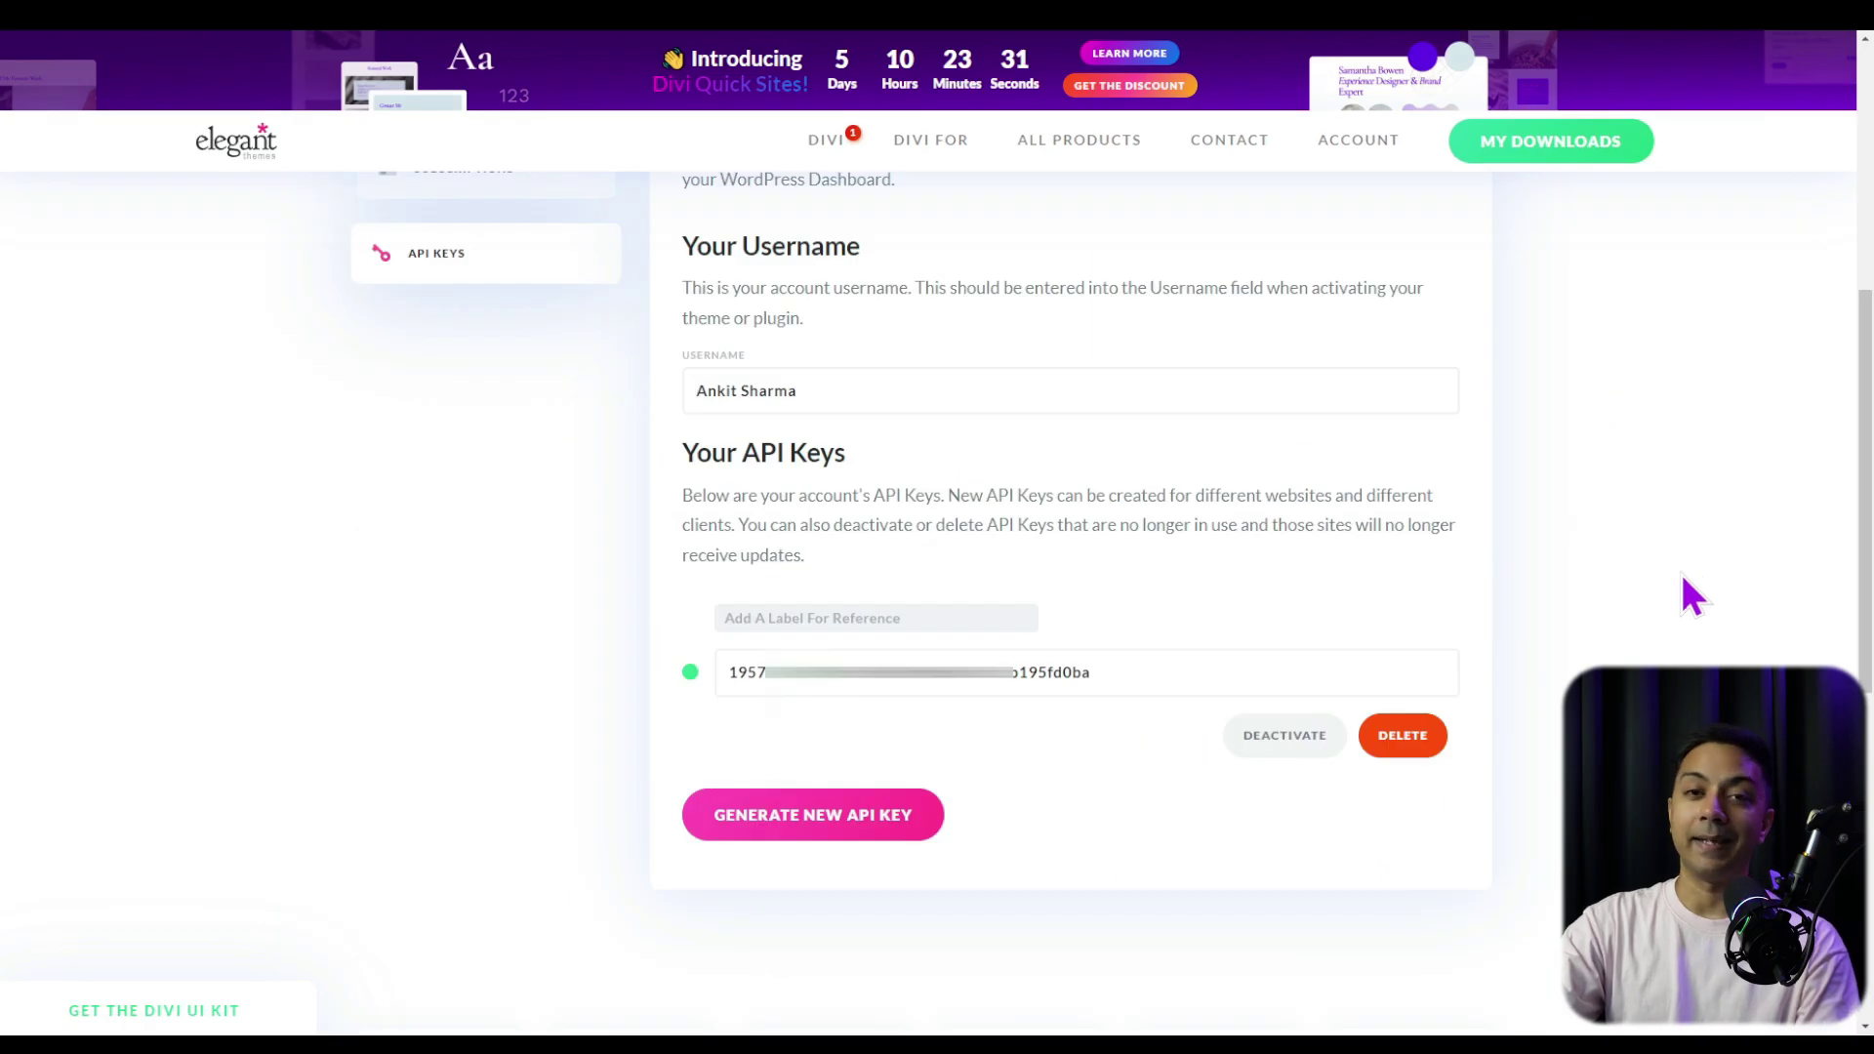
click(734, 400)
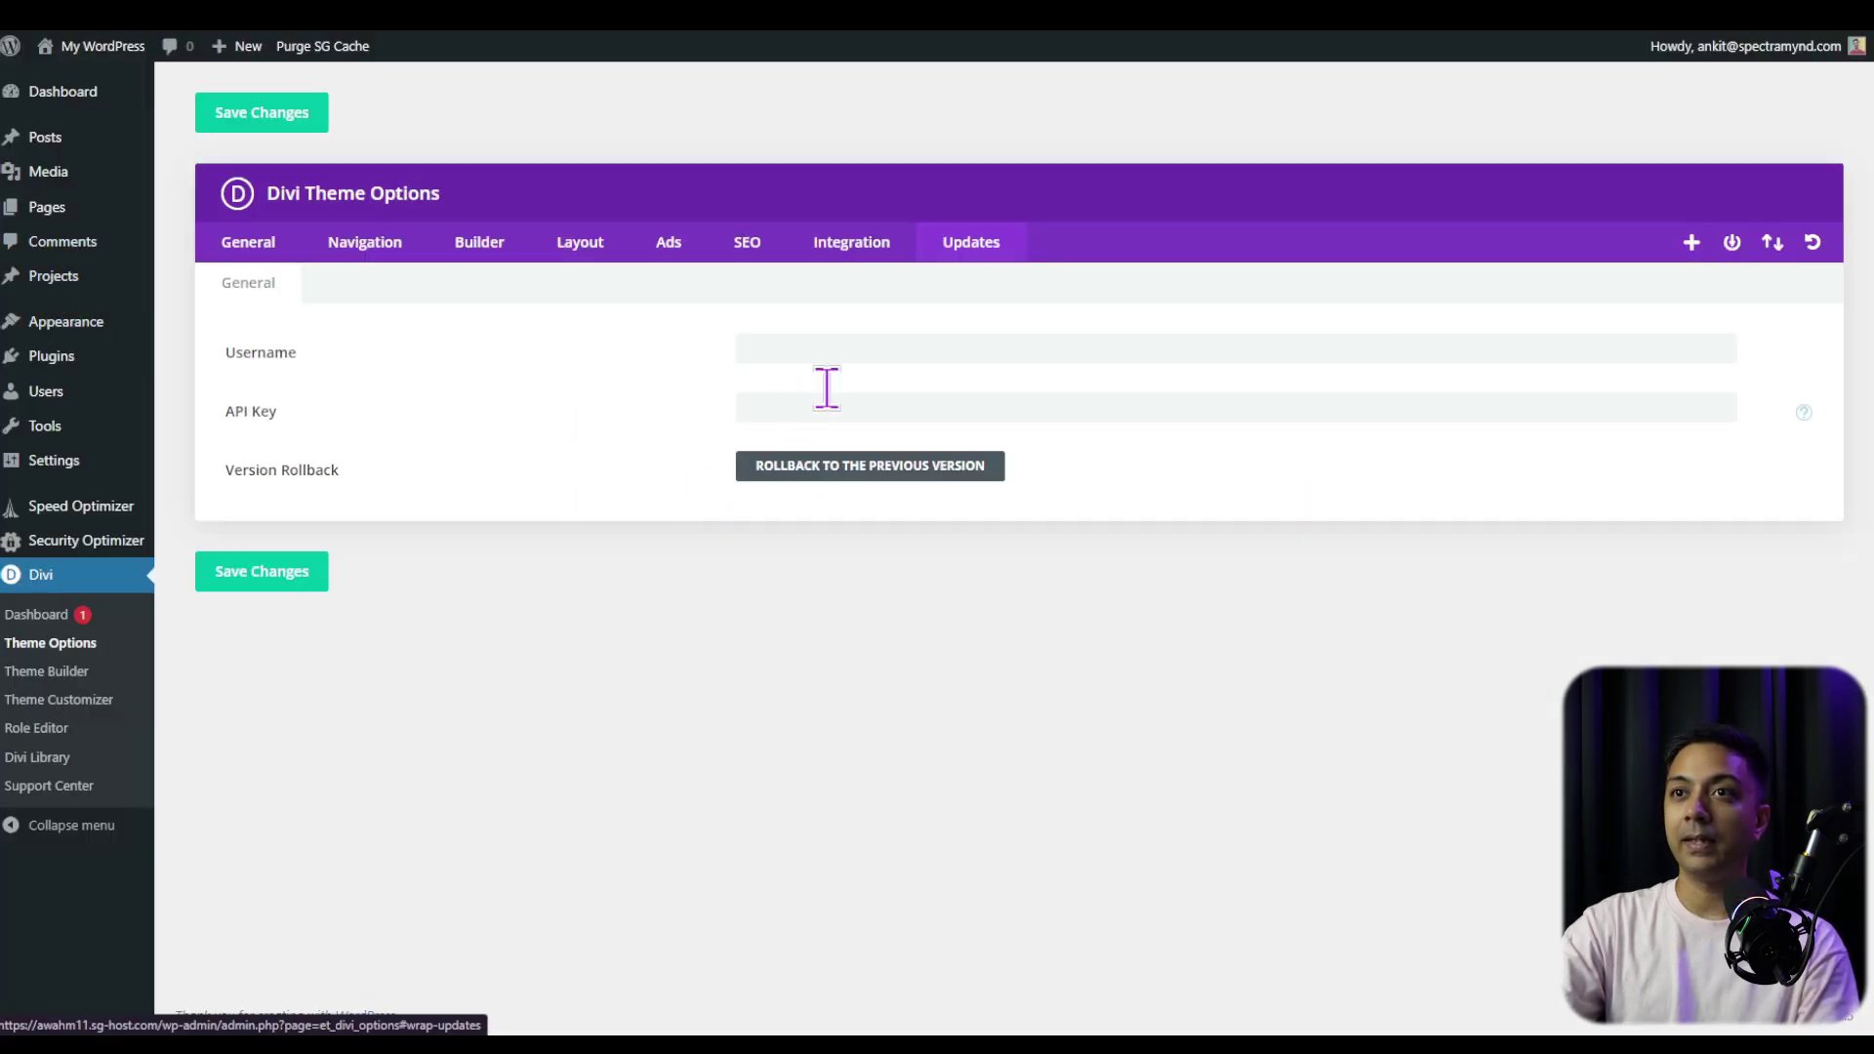
click(851, 349)
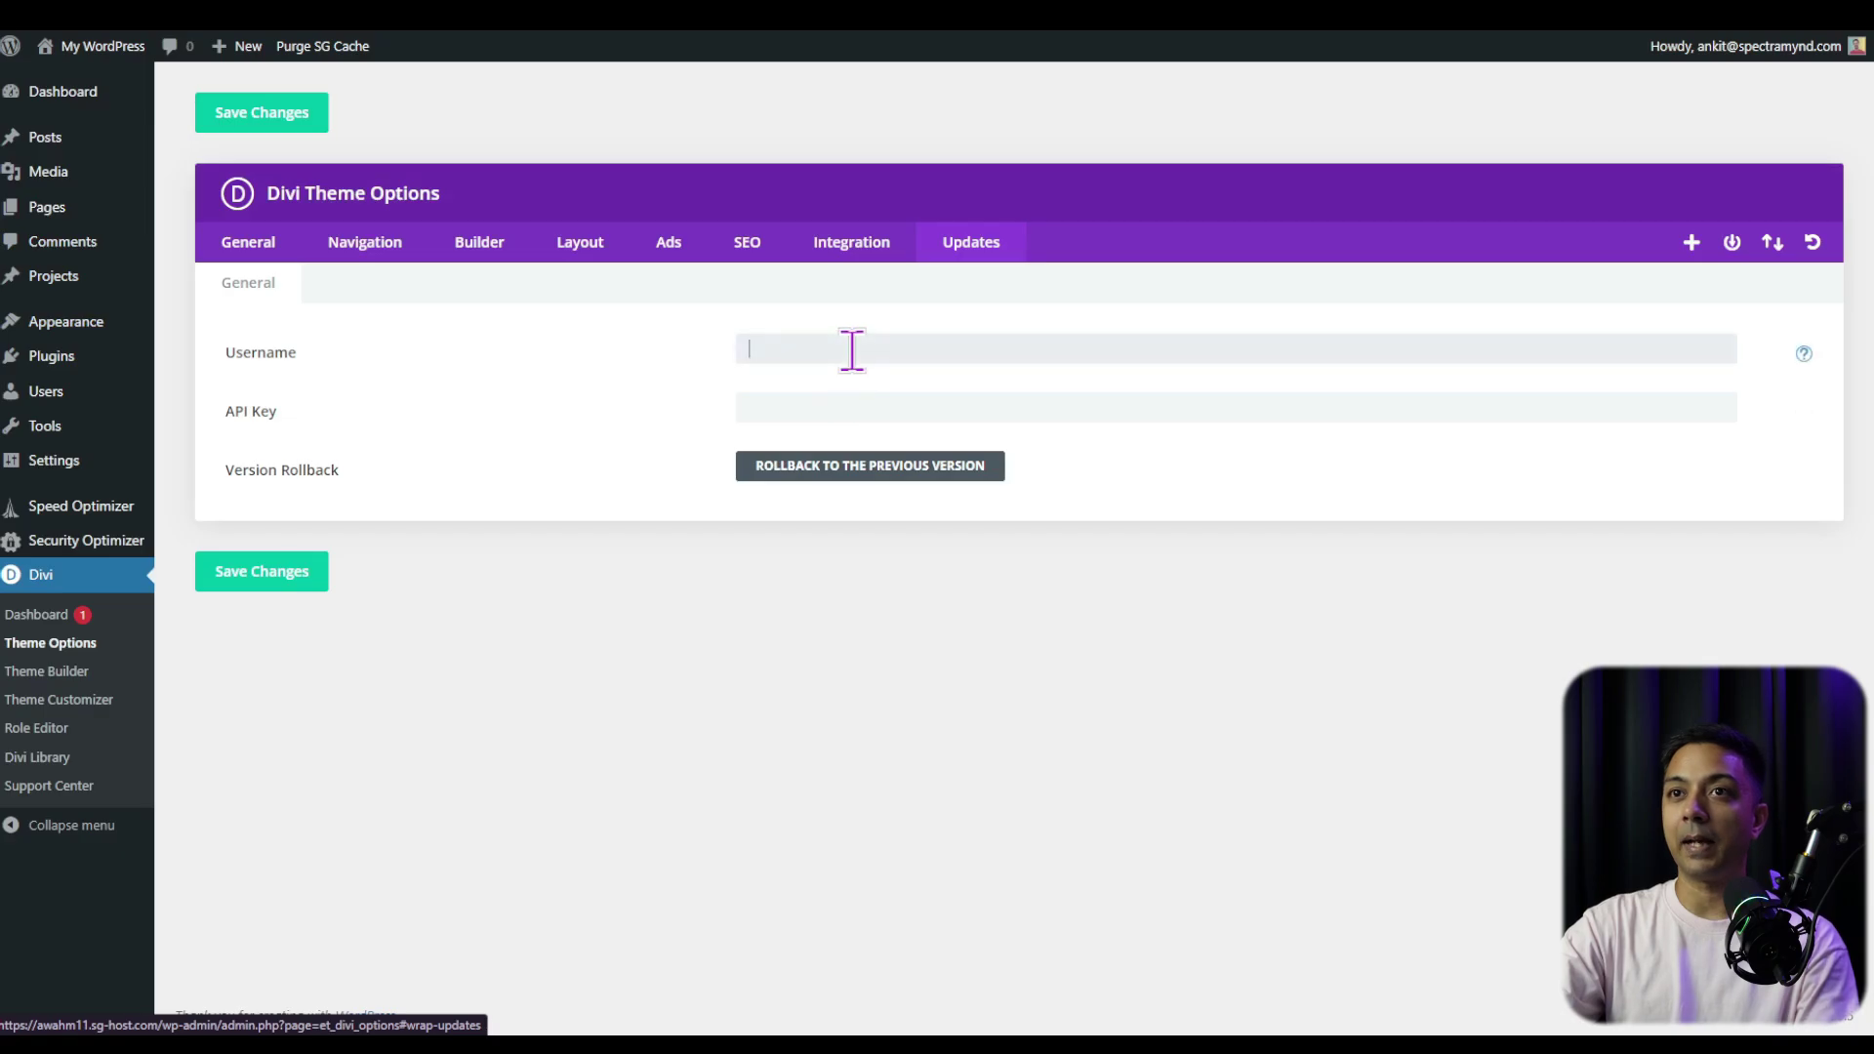
key(ctrl+v)
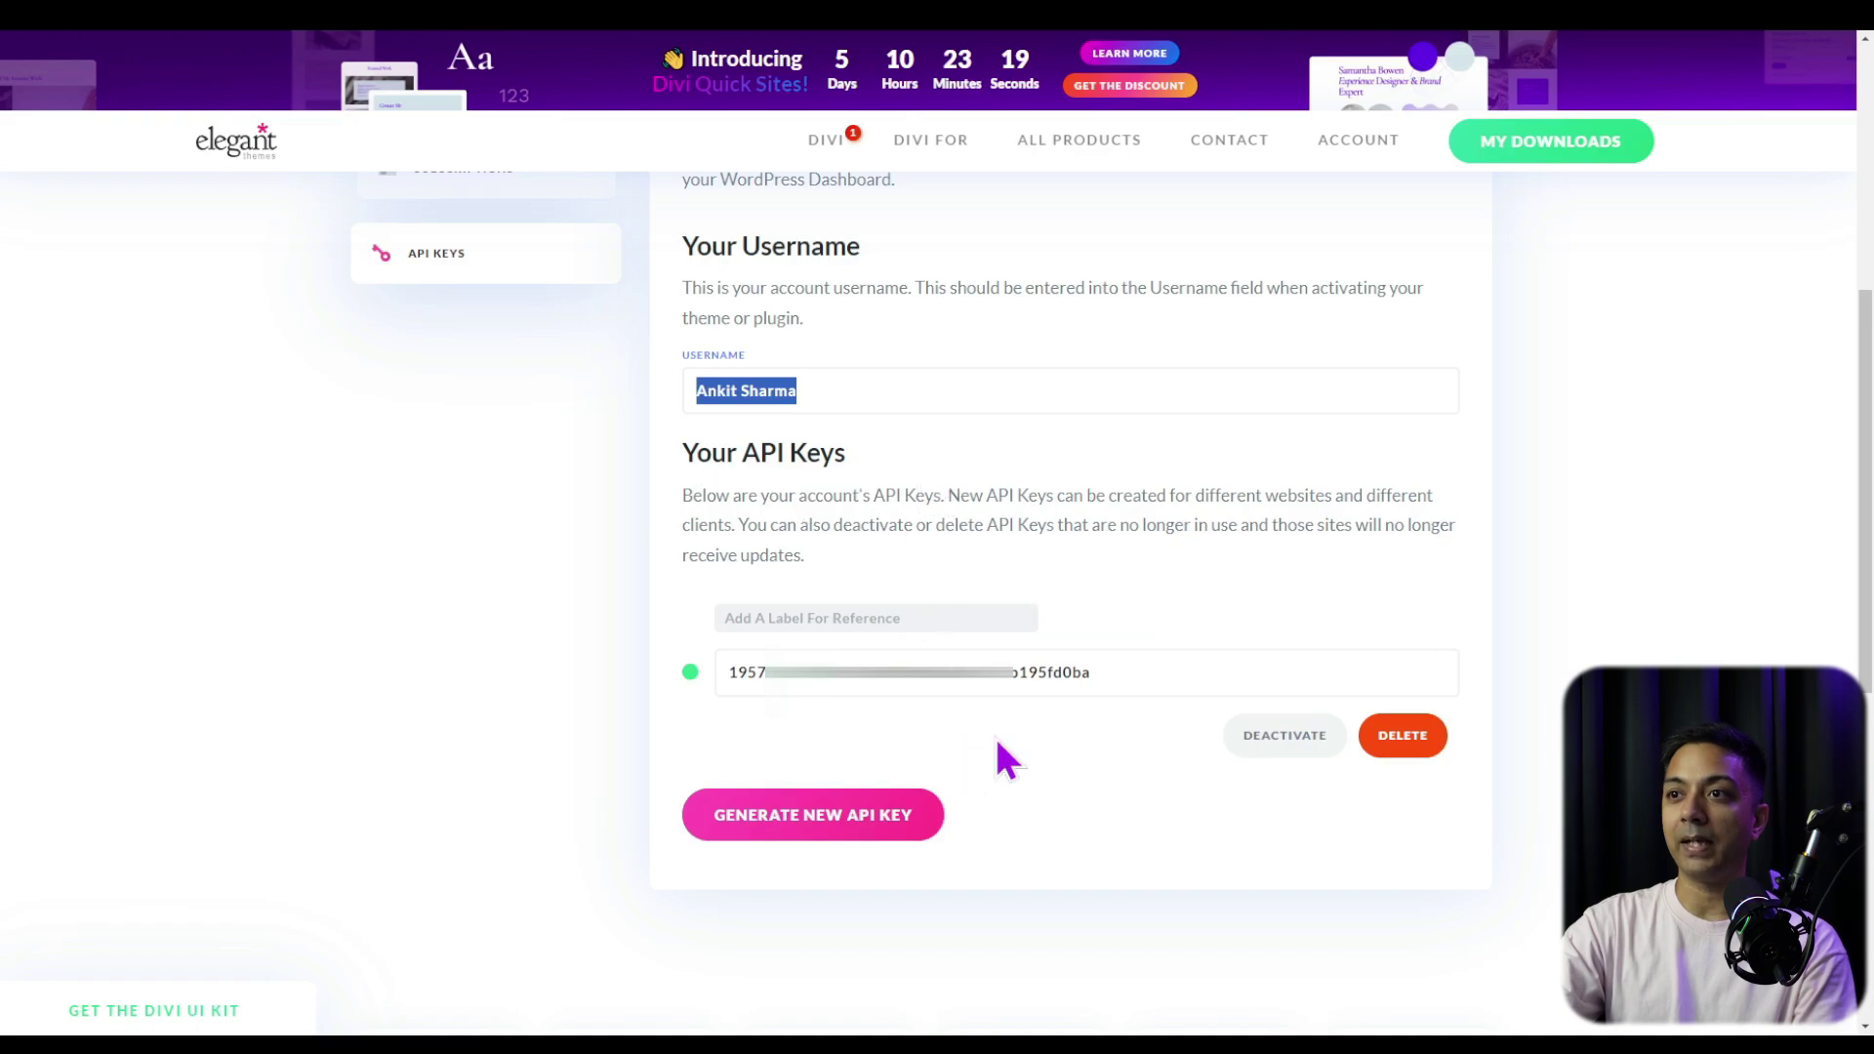
Copy the Elegant Themes API key into the API Key field of Divi's update options and save the changes
click(1051, 684)
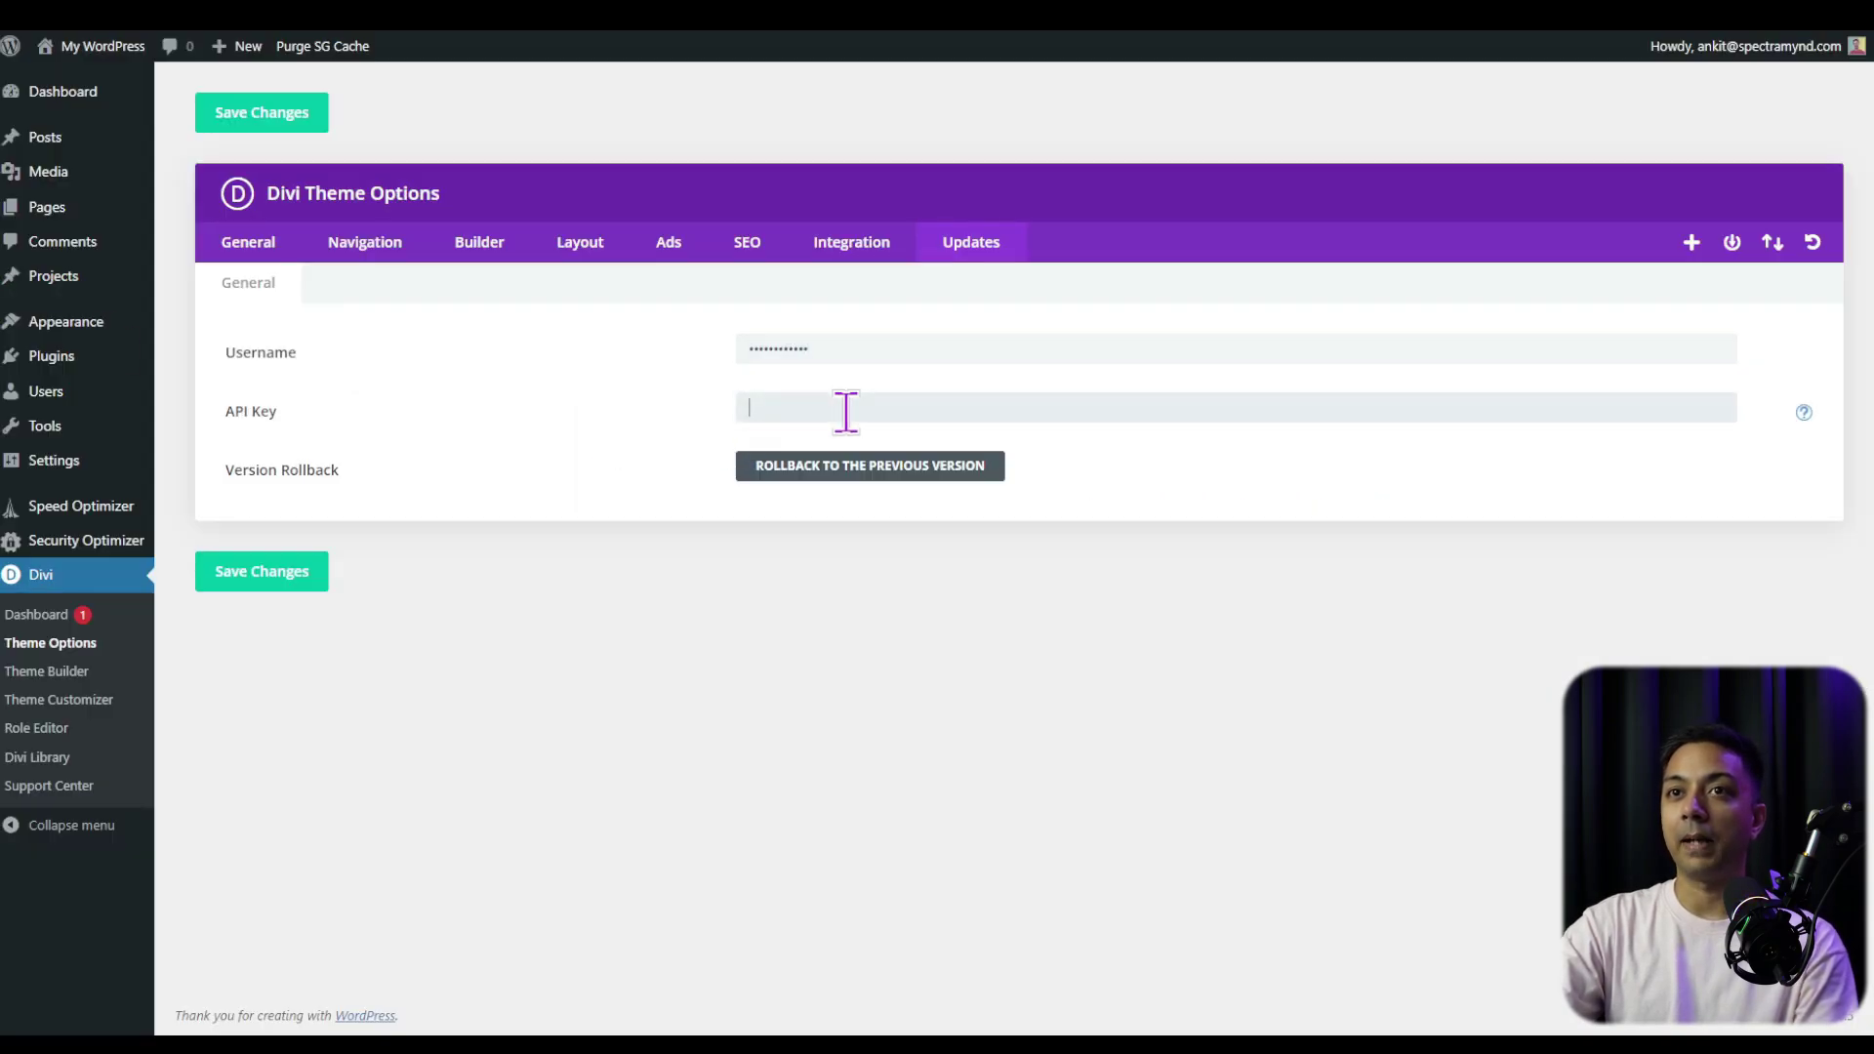
click(846, 412)
key(ctrl+v)
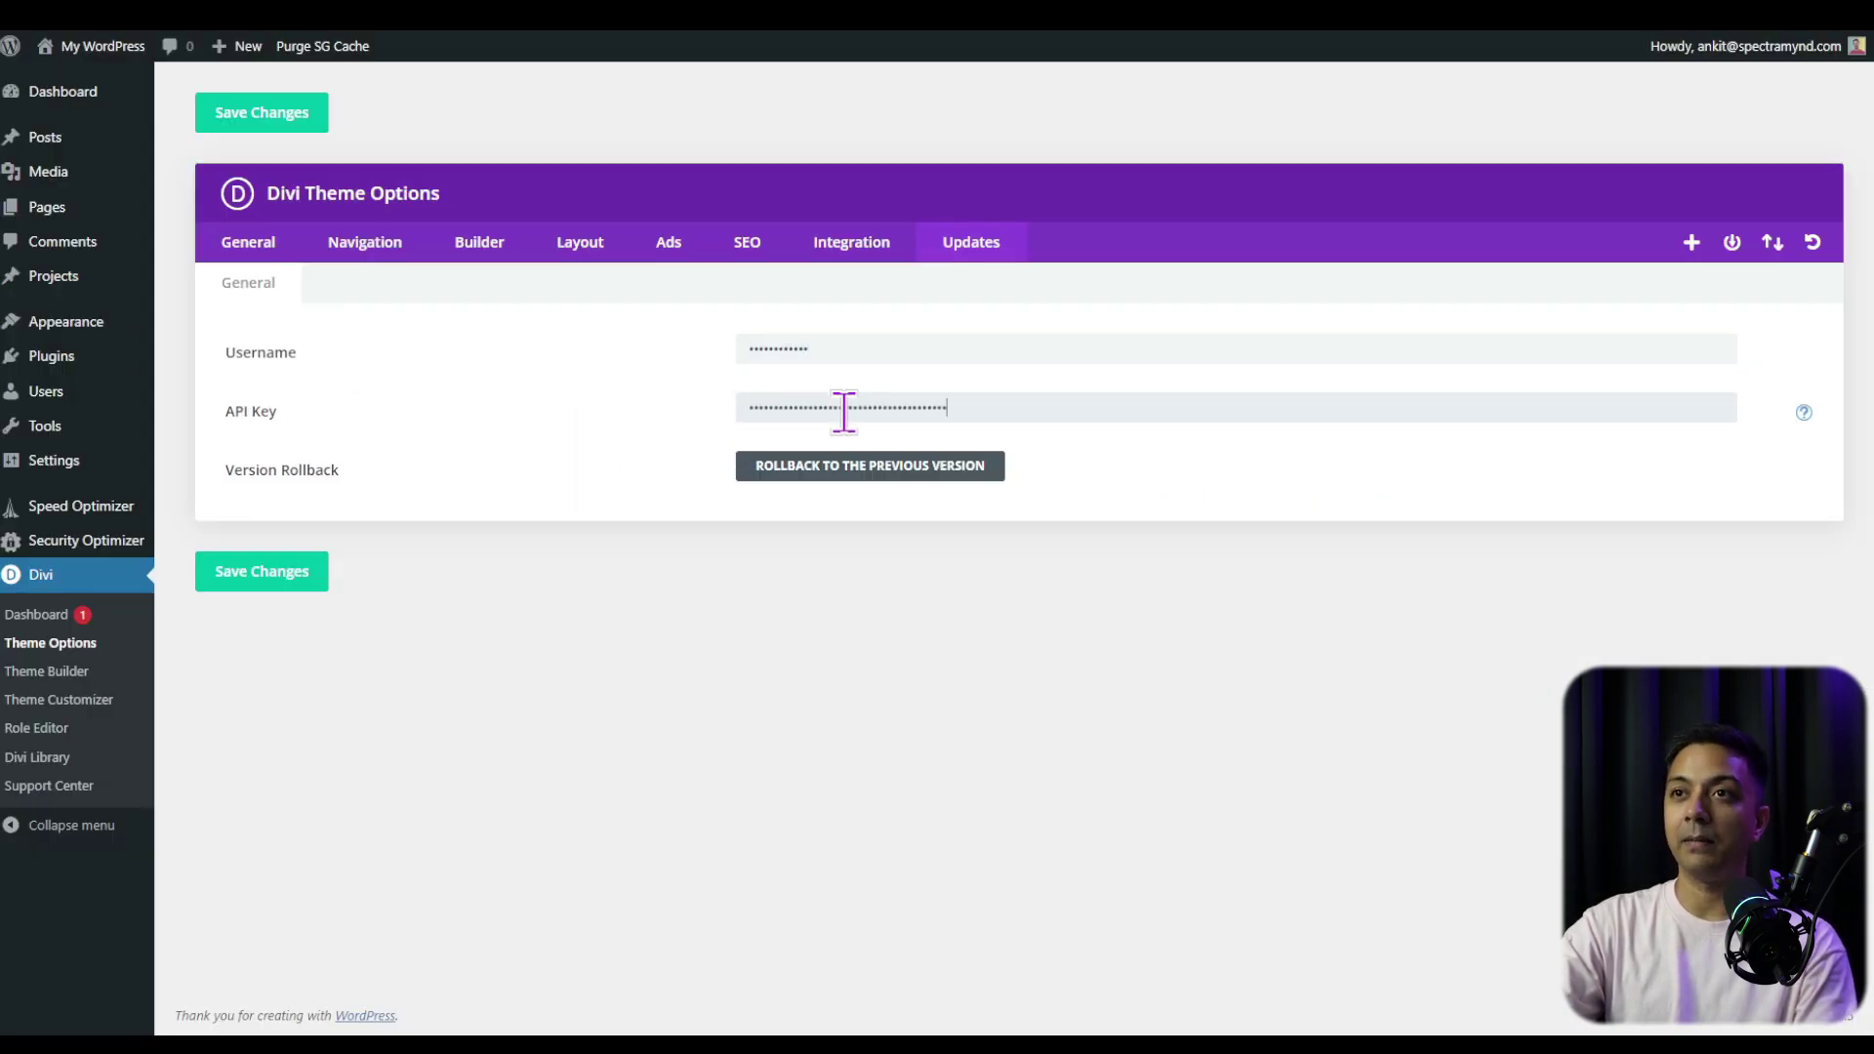
click(239, 586)
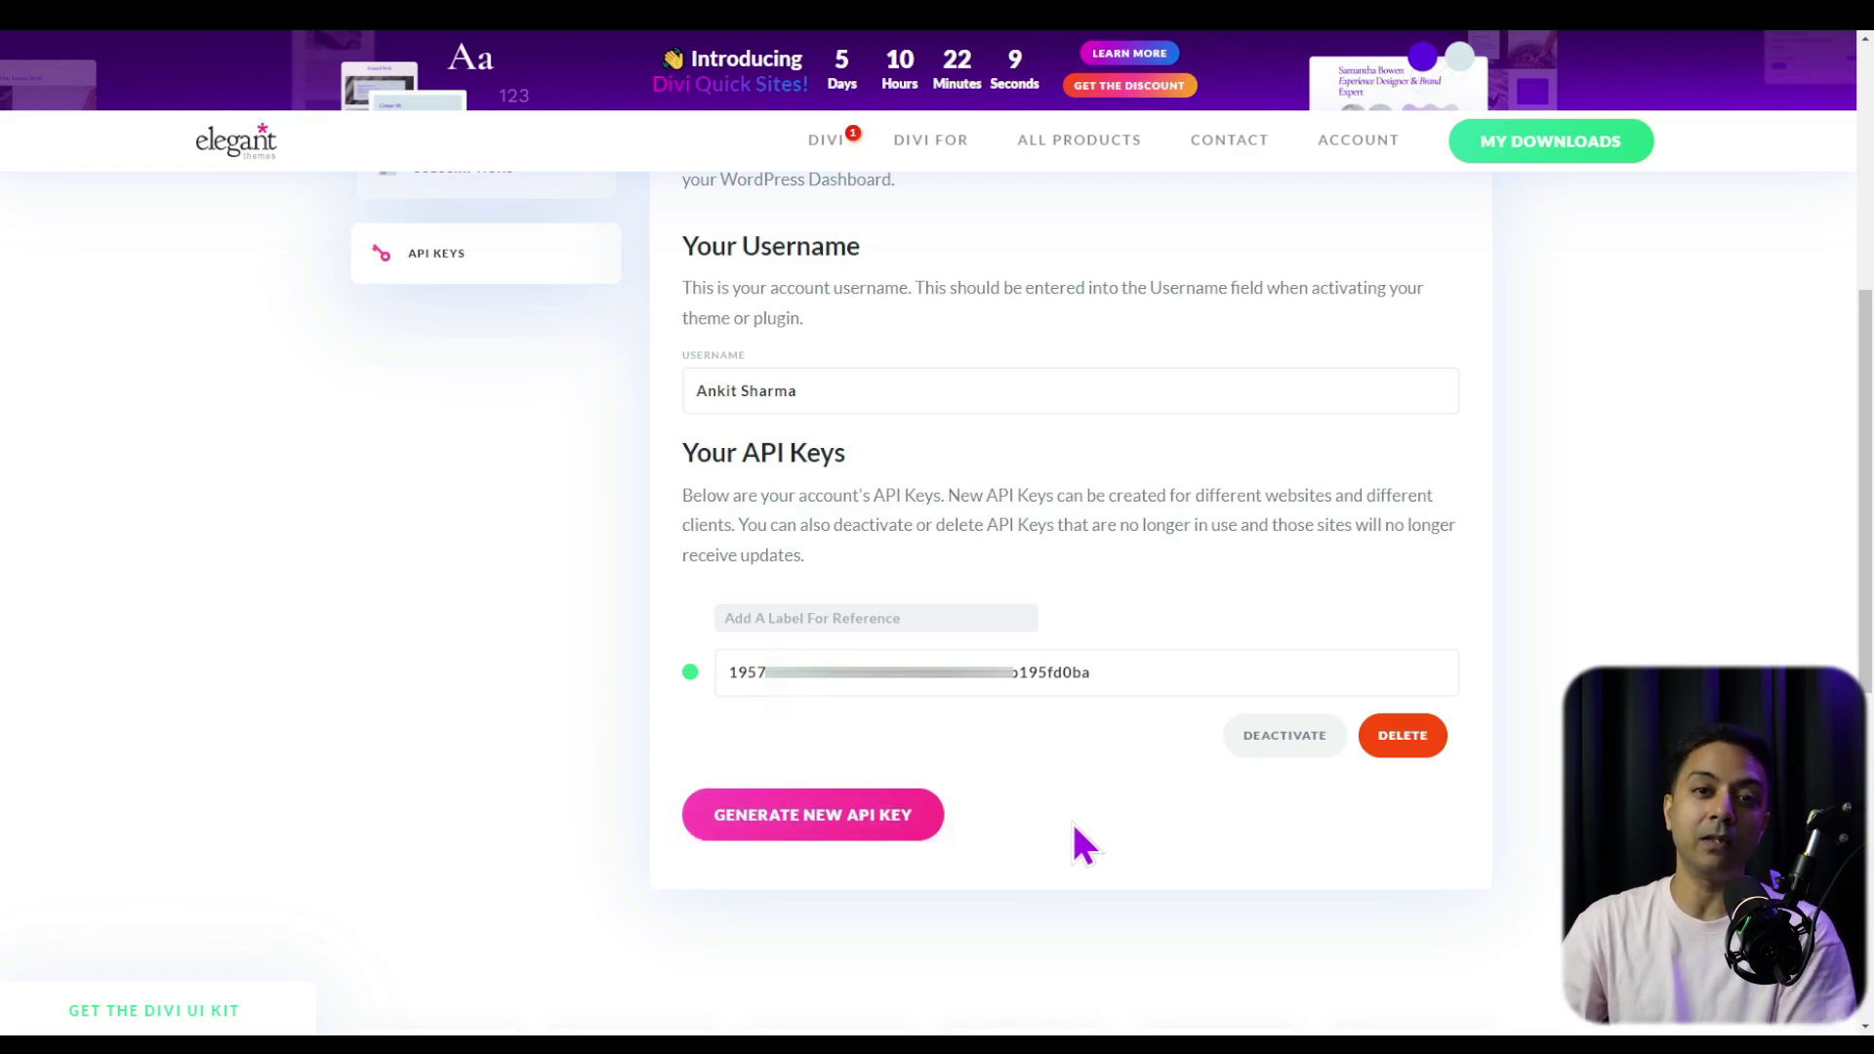
click(800, 618)
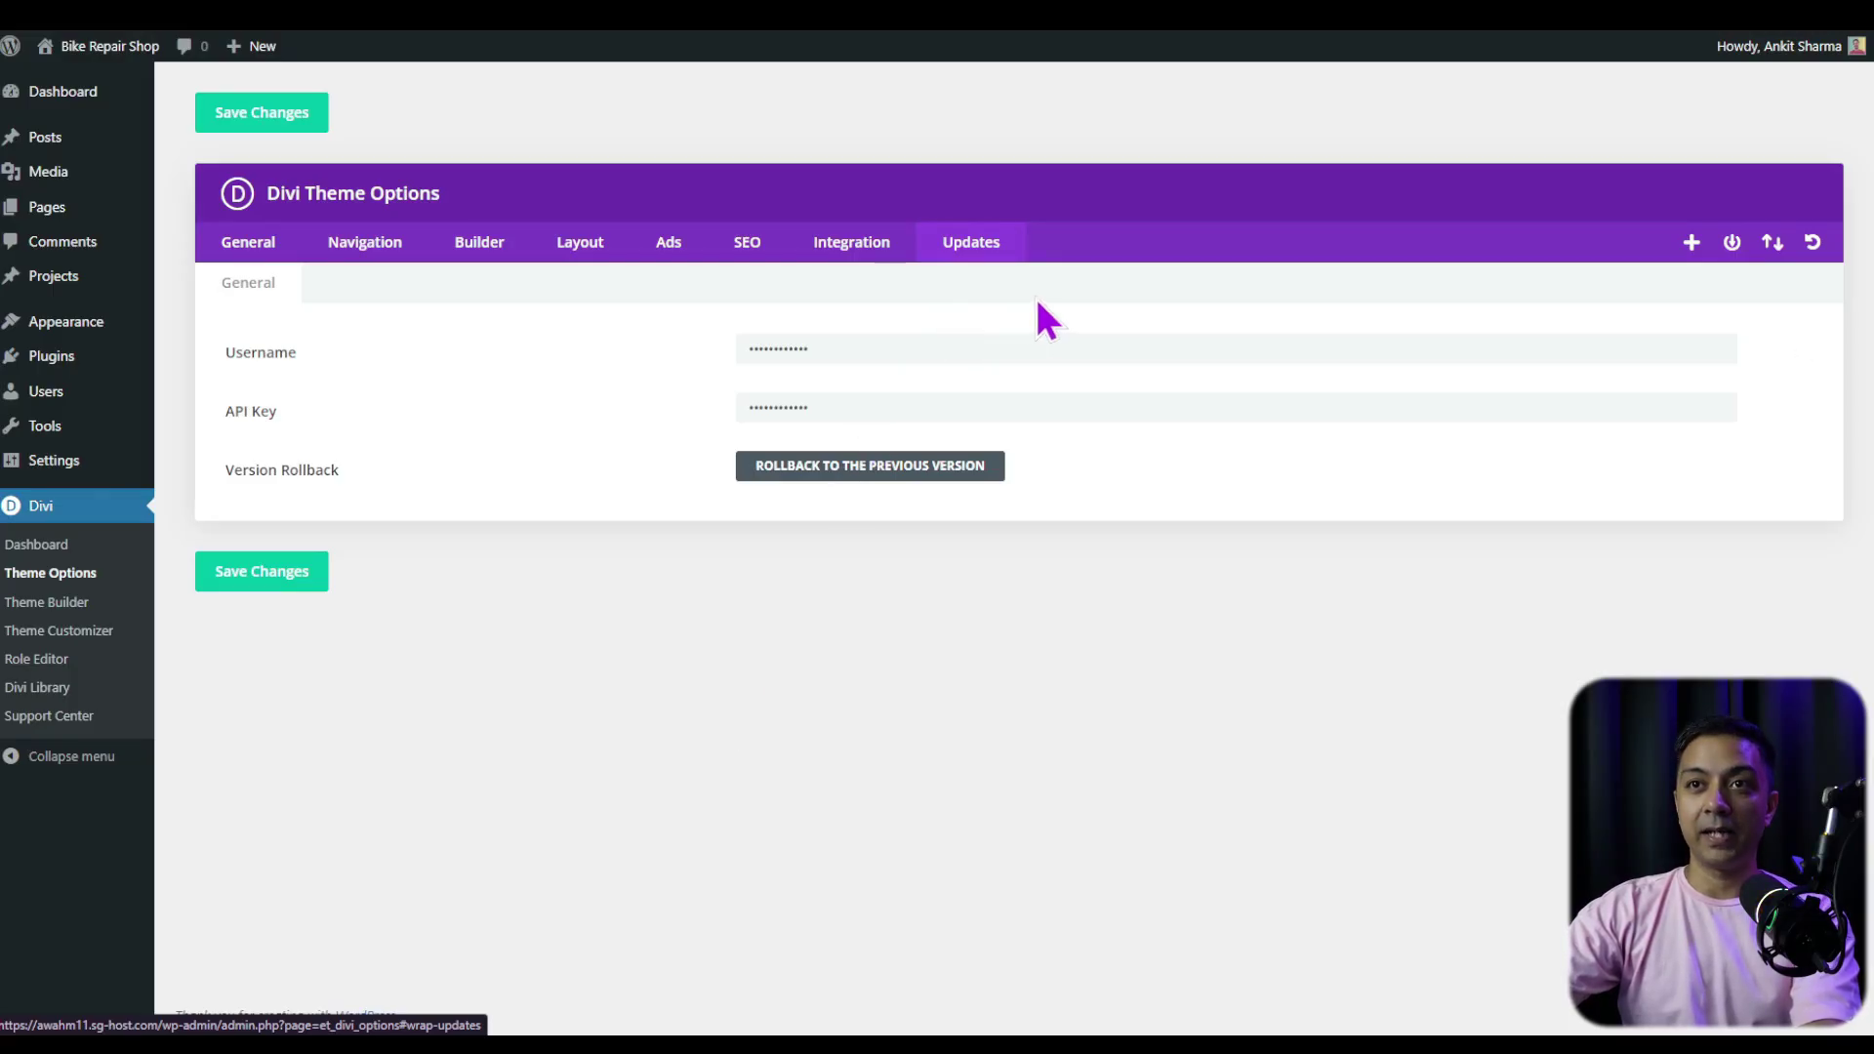
Set the site logo in Divi's general theme options to the wheel icon image from the media library
click(244, 246)
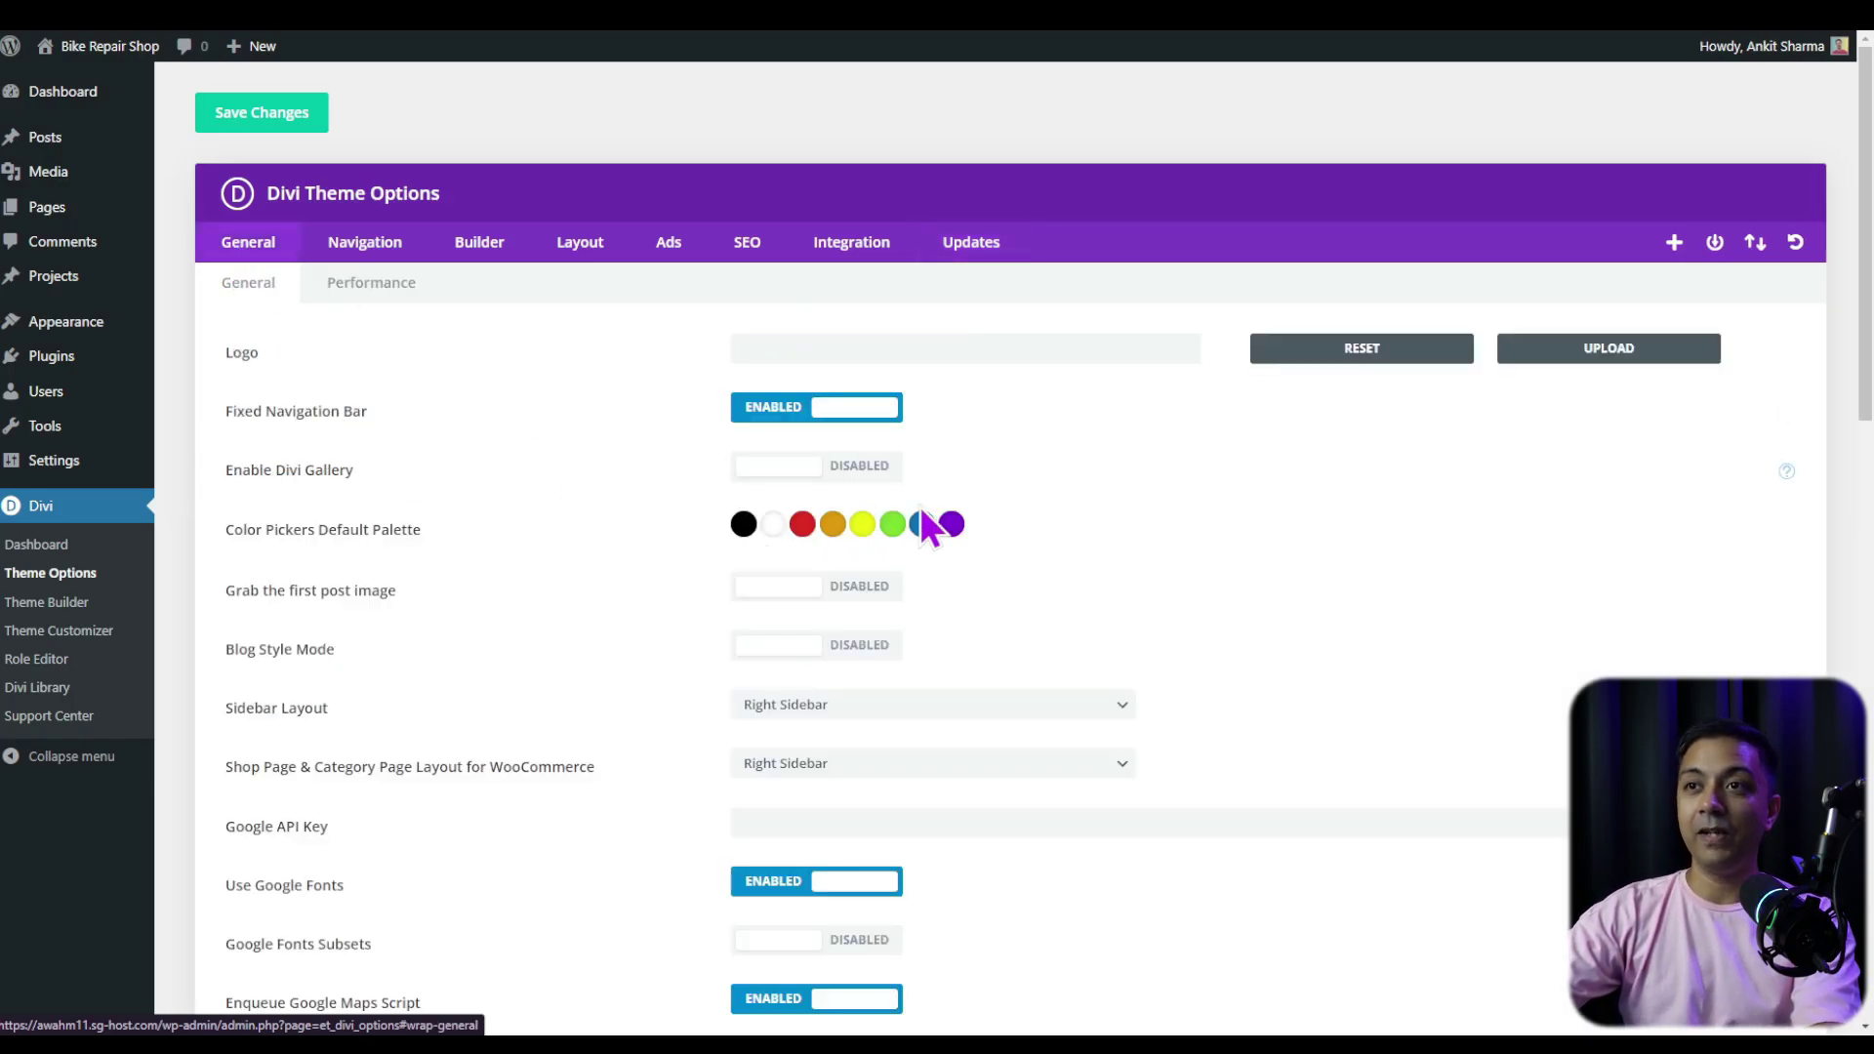
scroll(1150, 527, down, 3)
scroll(1150, 532, down, 7)
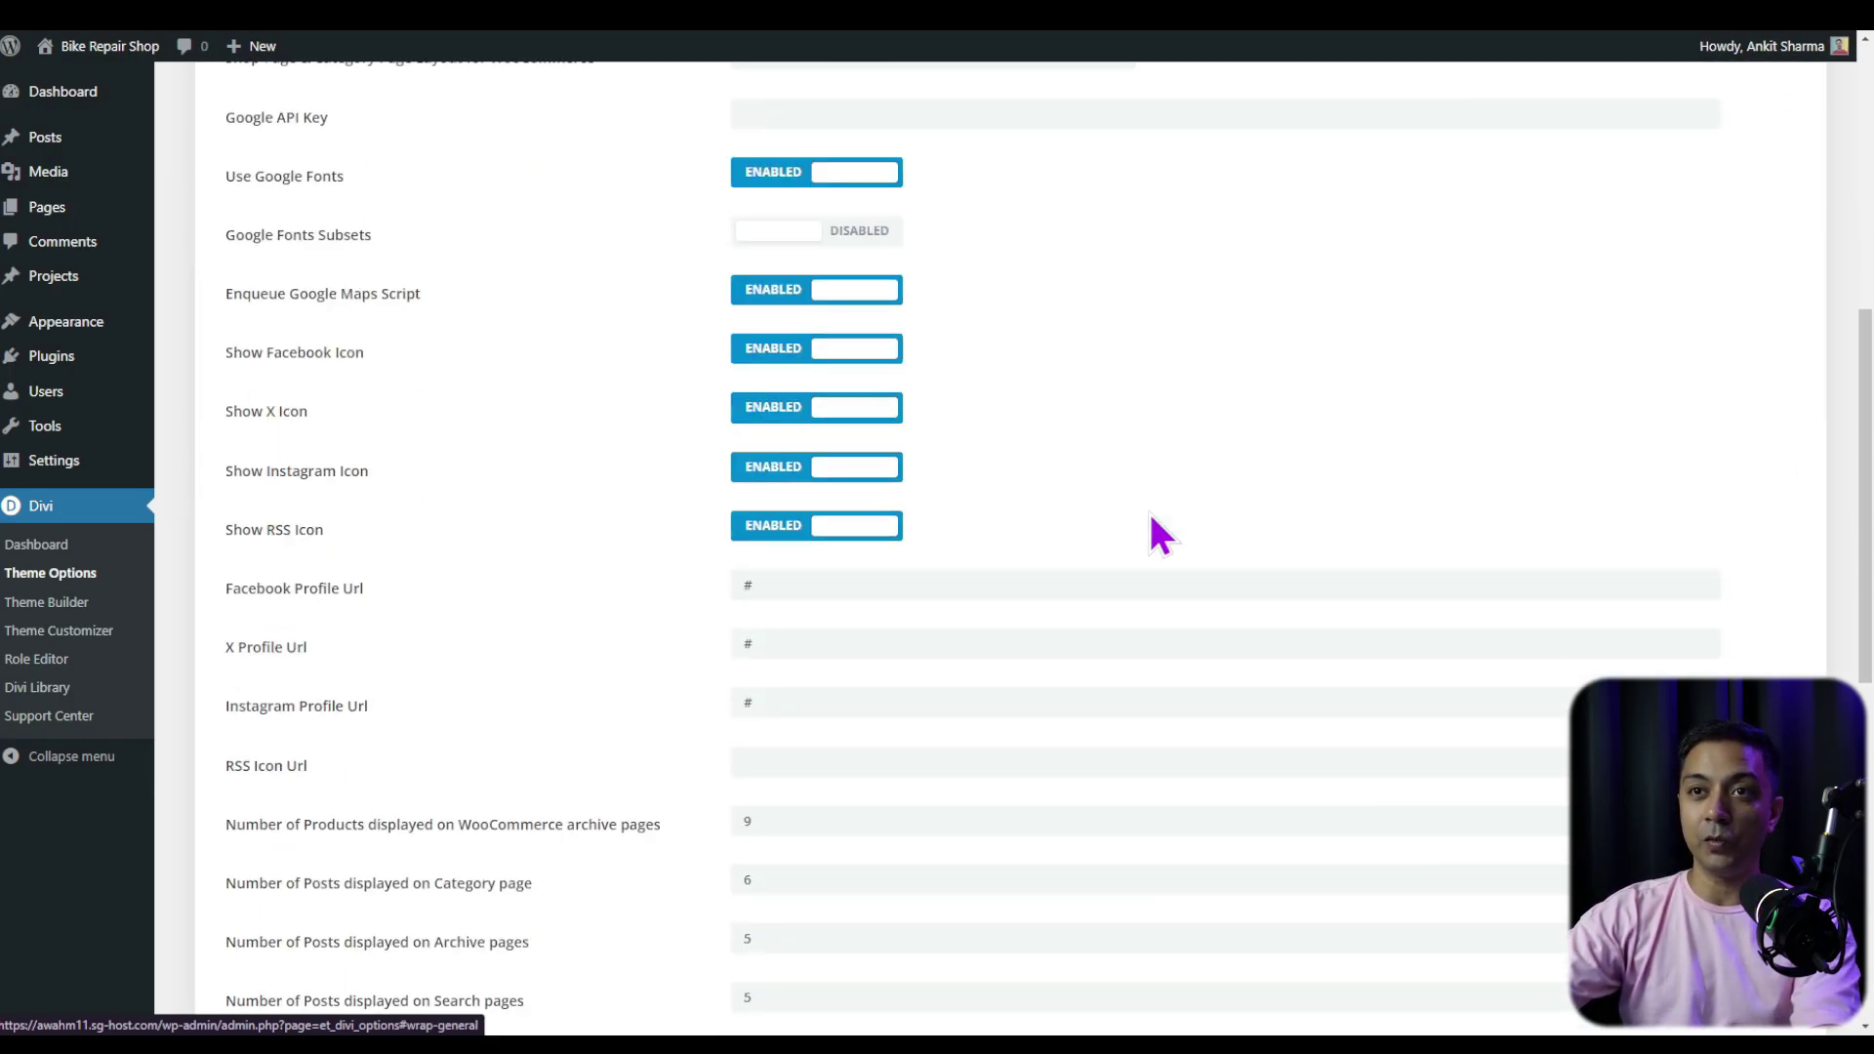
scroll(1148, 527, down, 1)
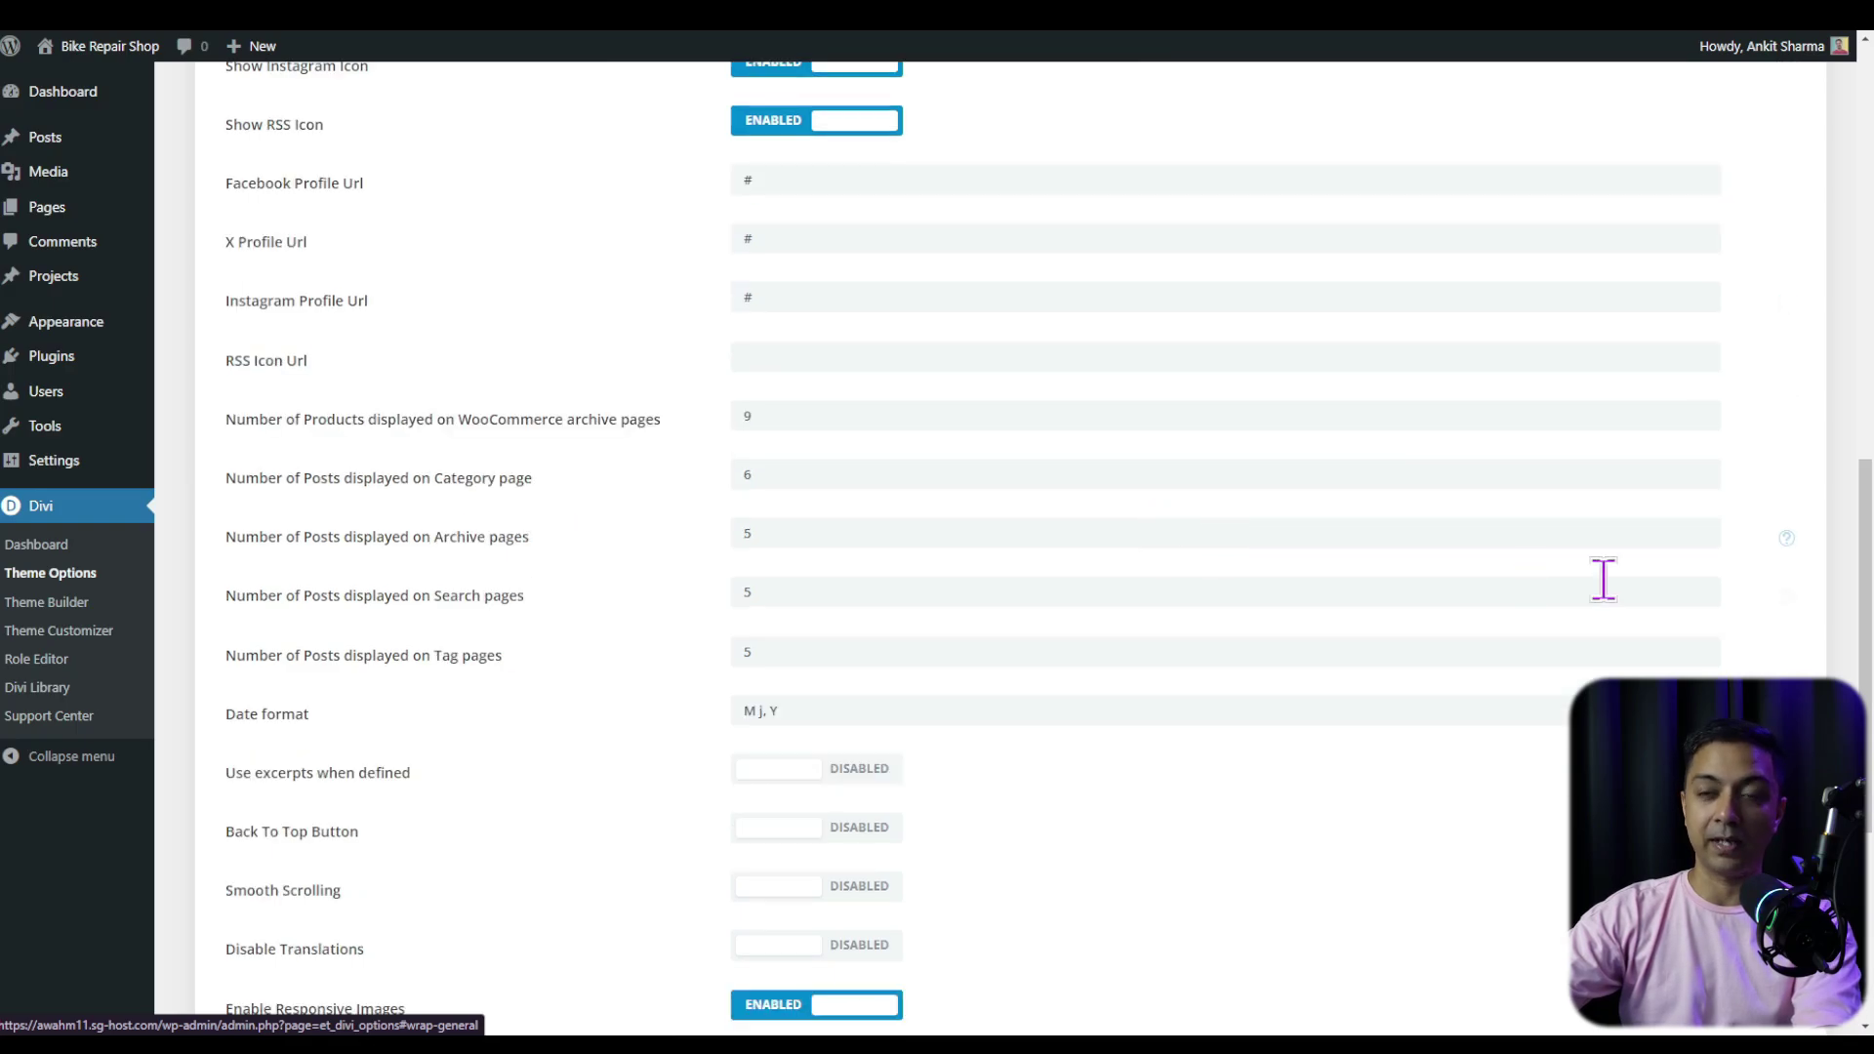
scroll(1269, 478, up, 10)
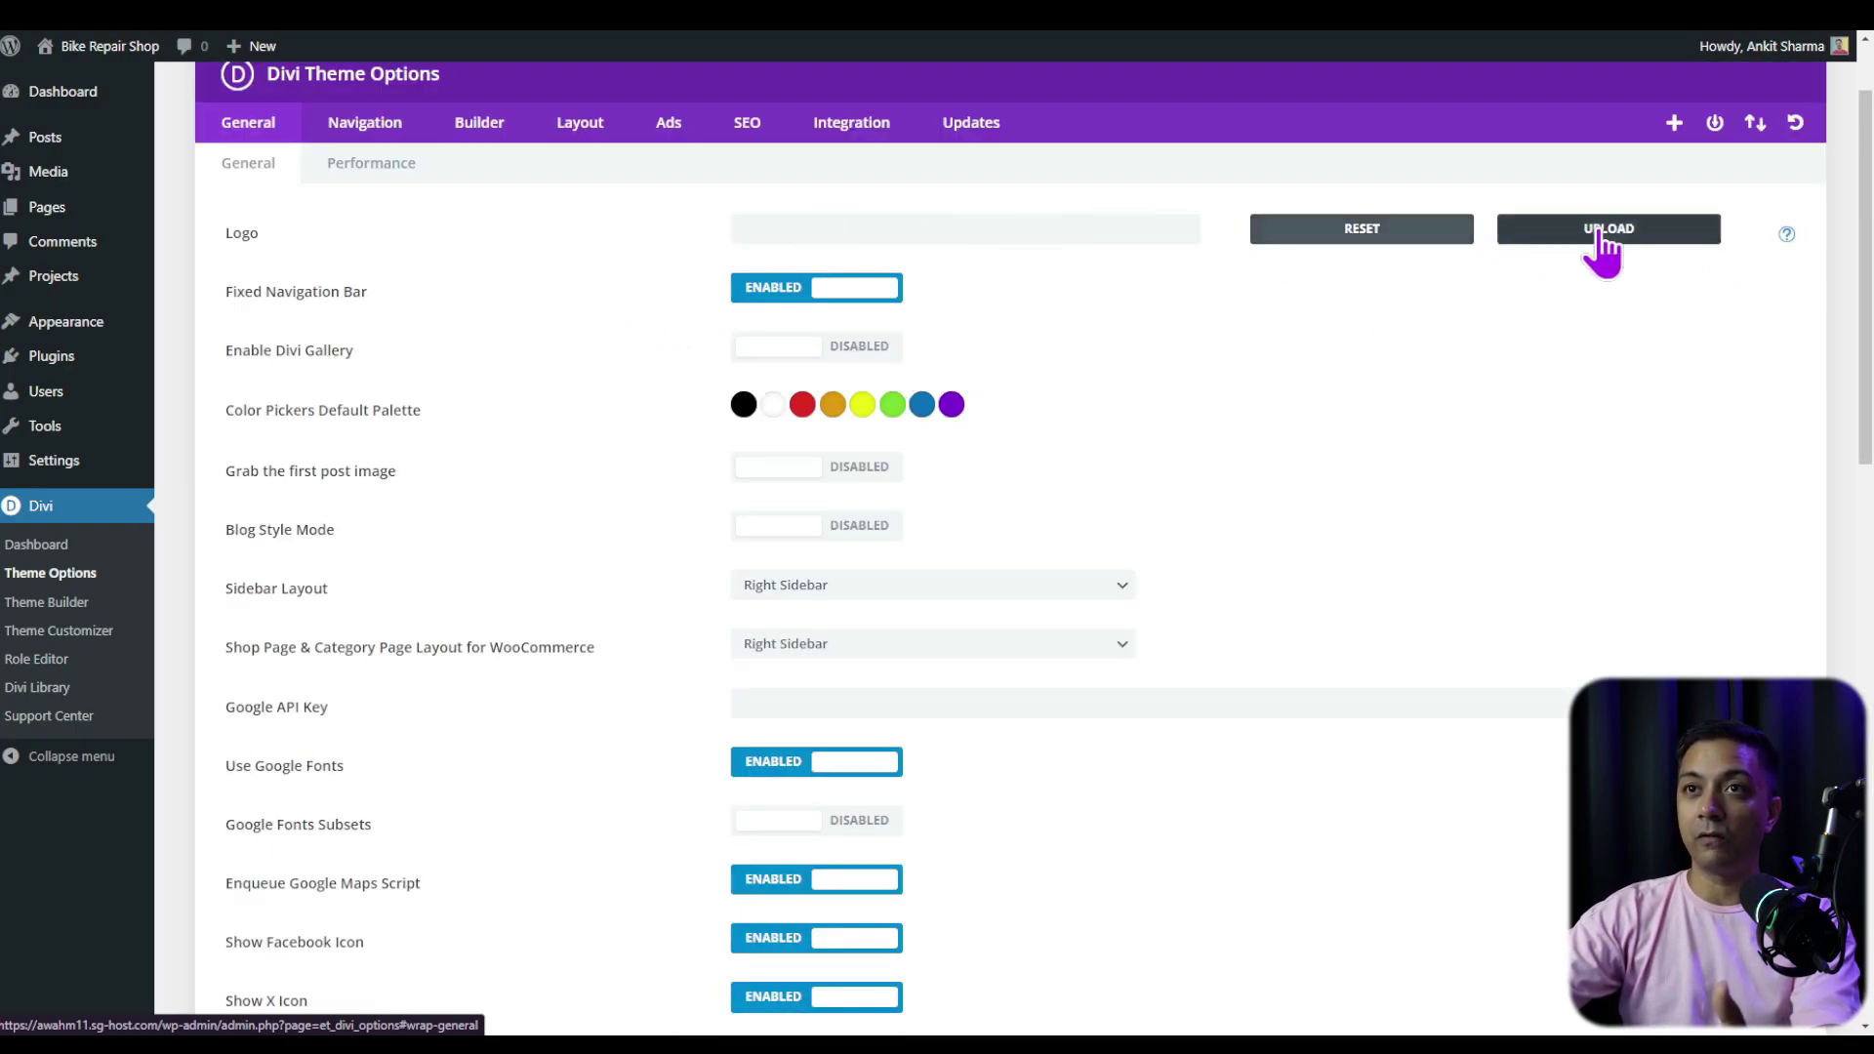
click(1544, 234)
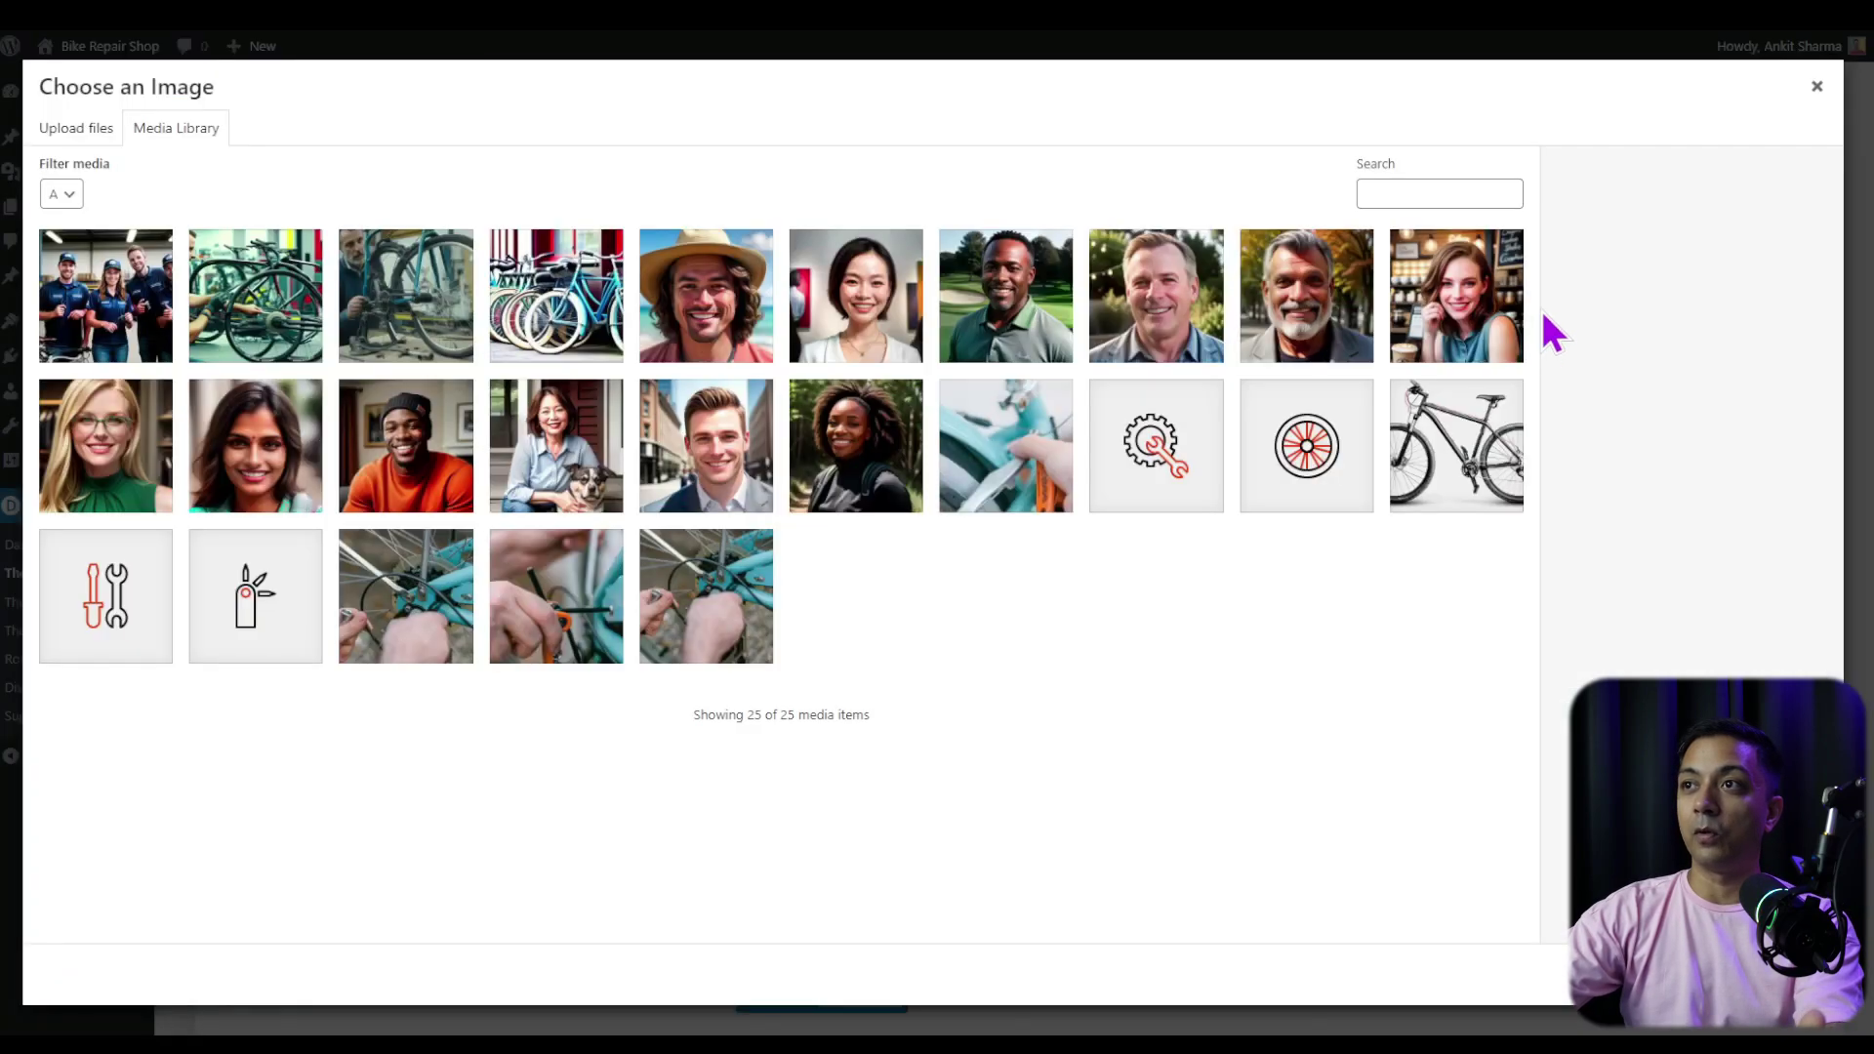
click(1284, 444)
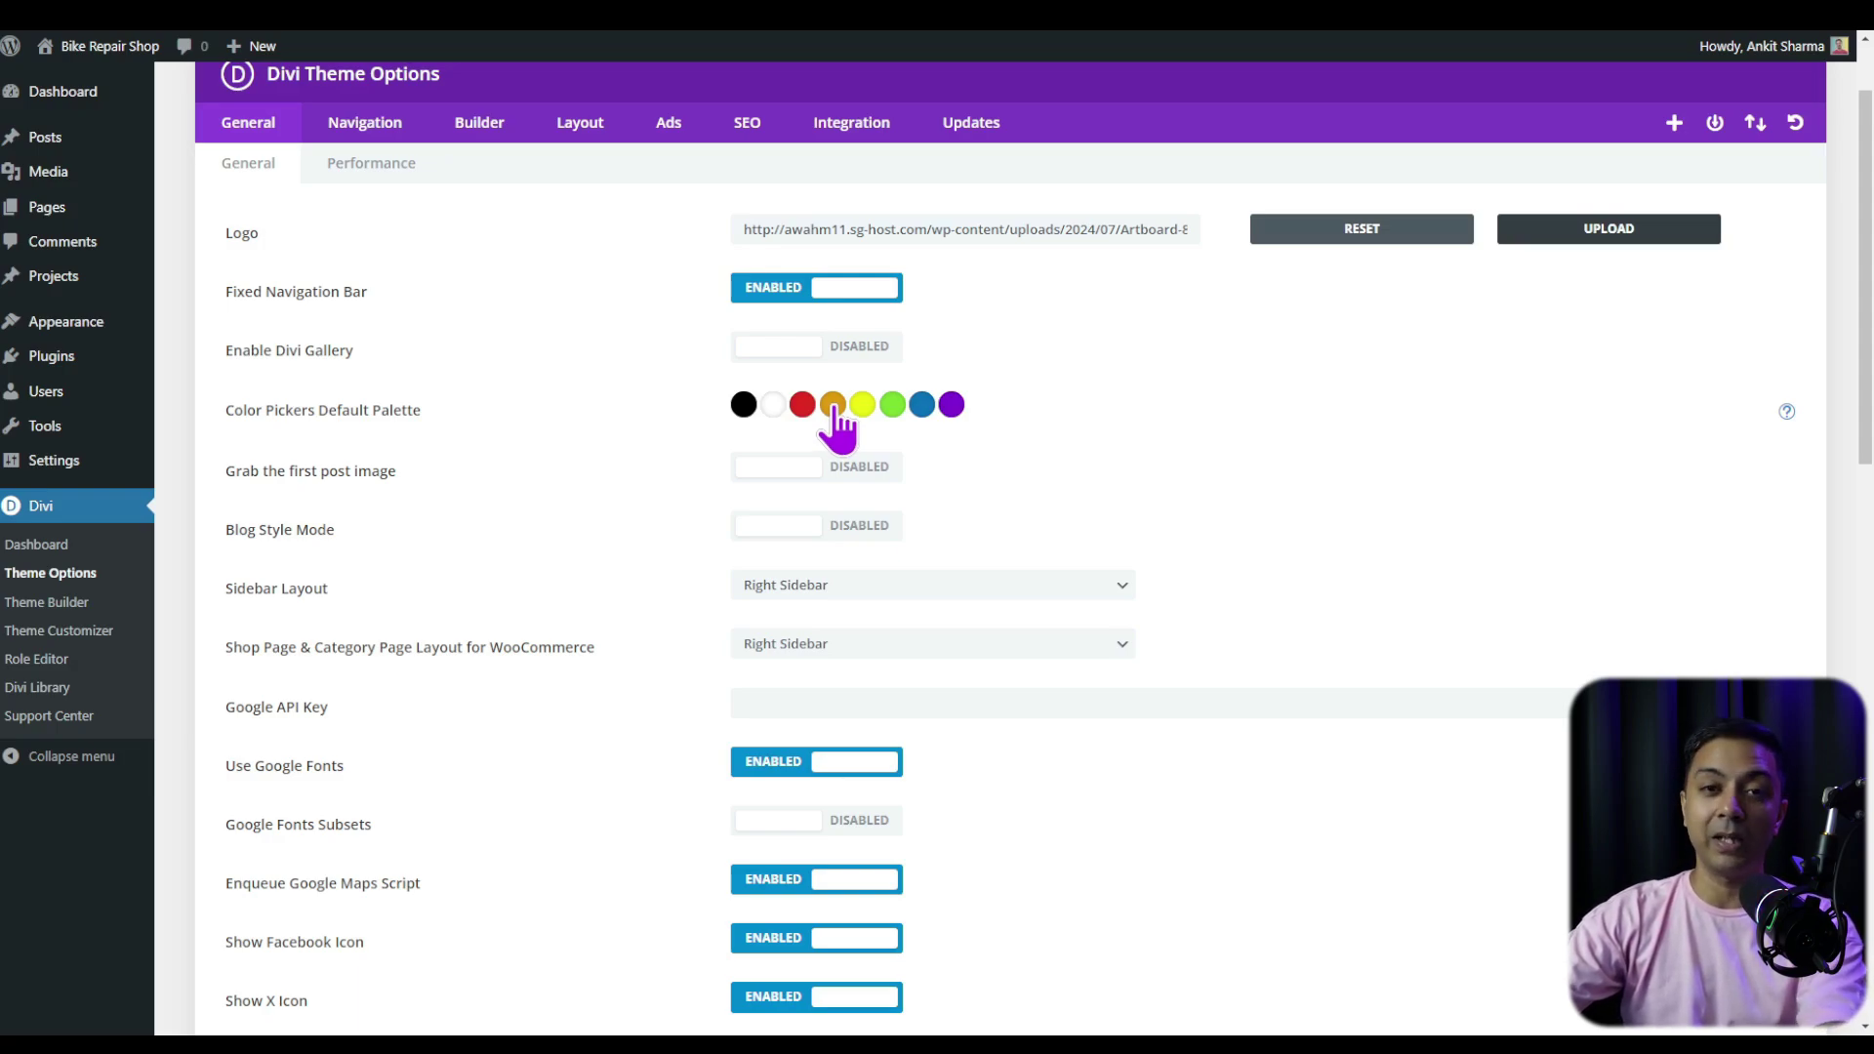
Review the remaining general theme options and Divi's navigation, builder, layout, ads, SEO and integration settings
scroll(837, 421, down, 3)
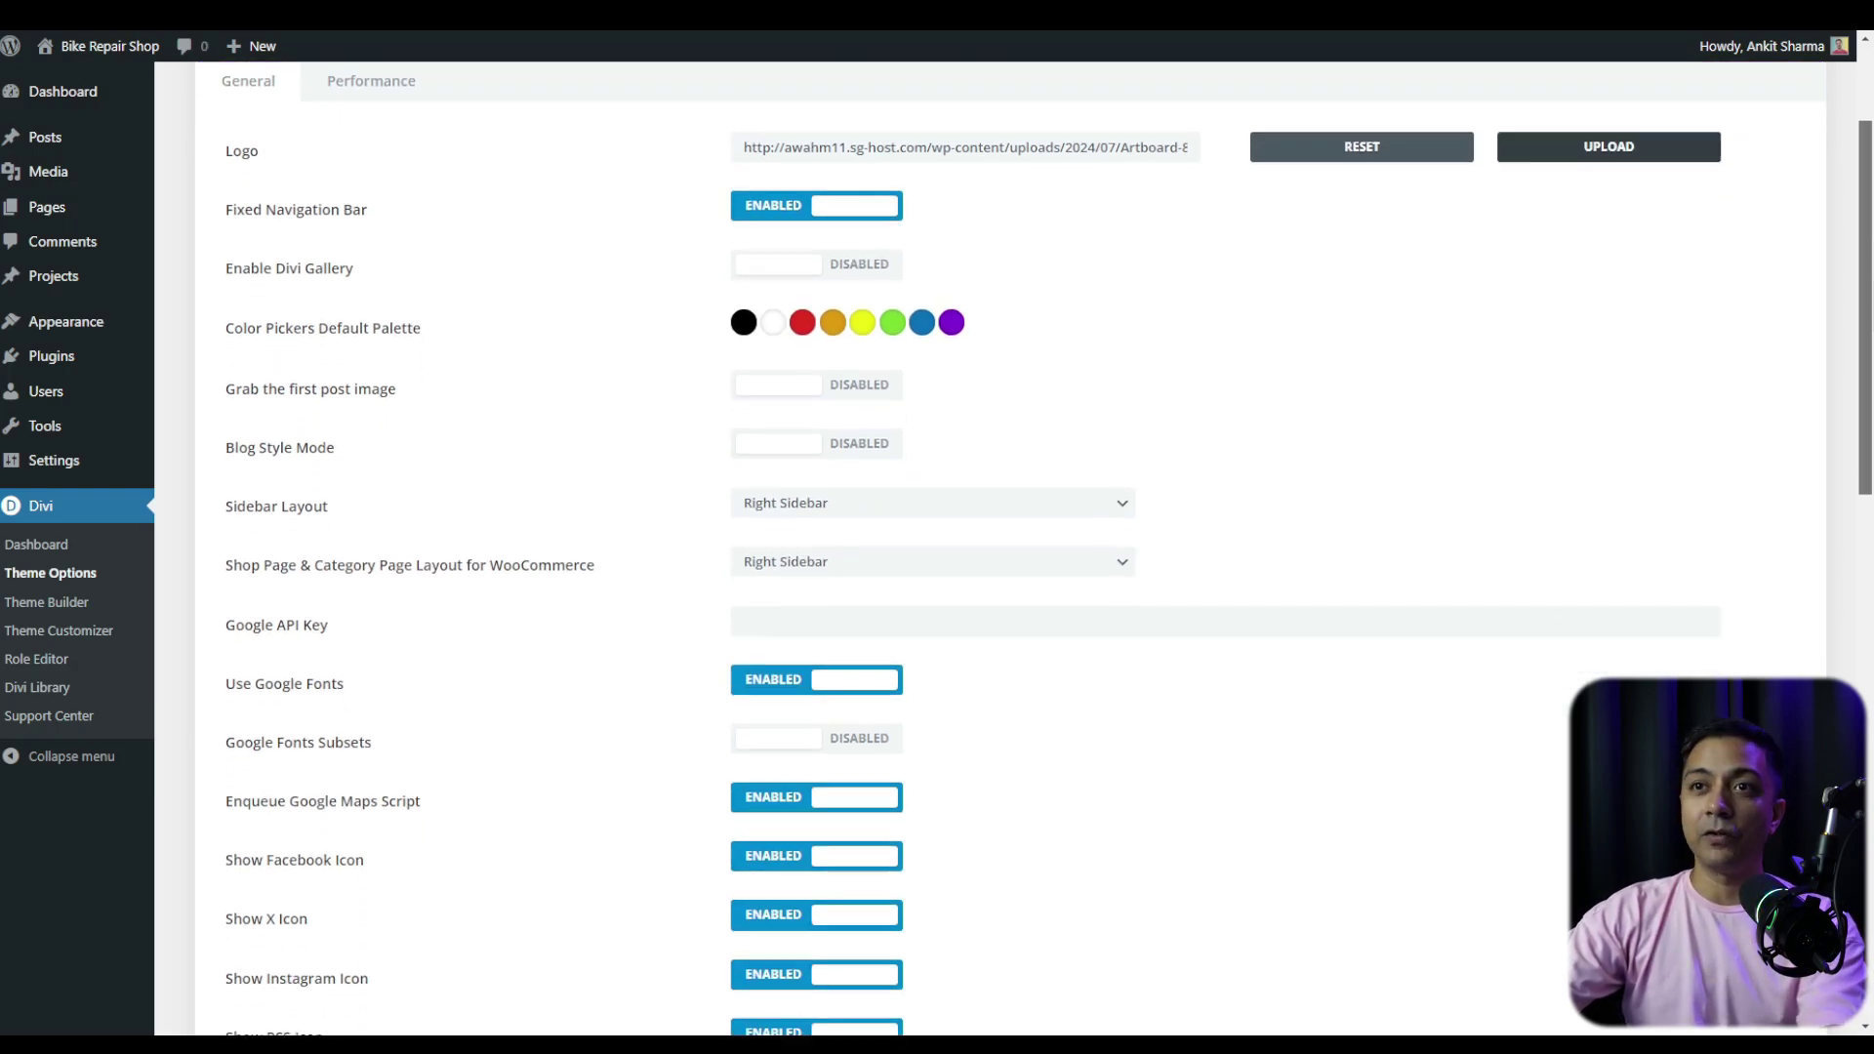
scroll(937, 547, down, 2)
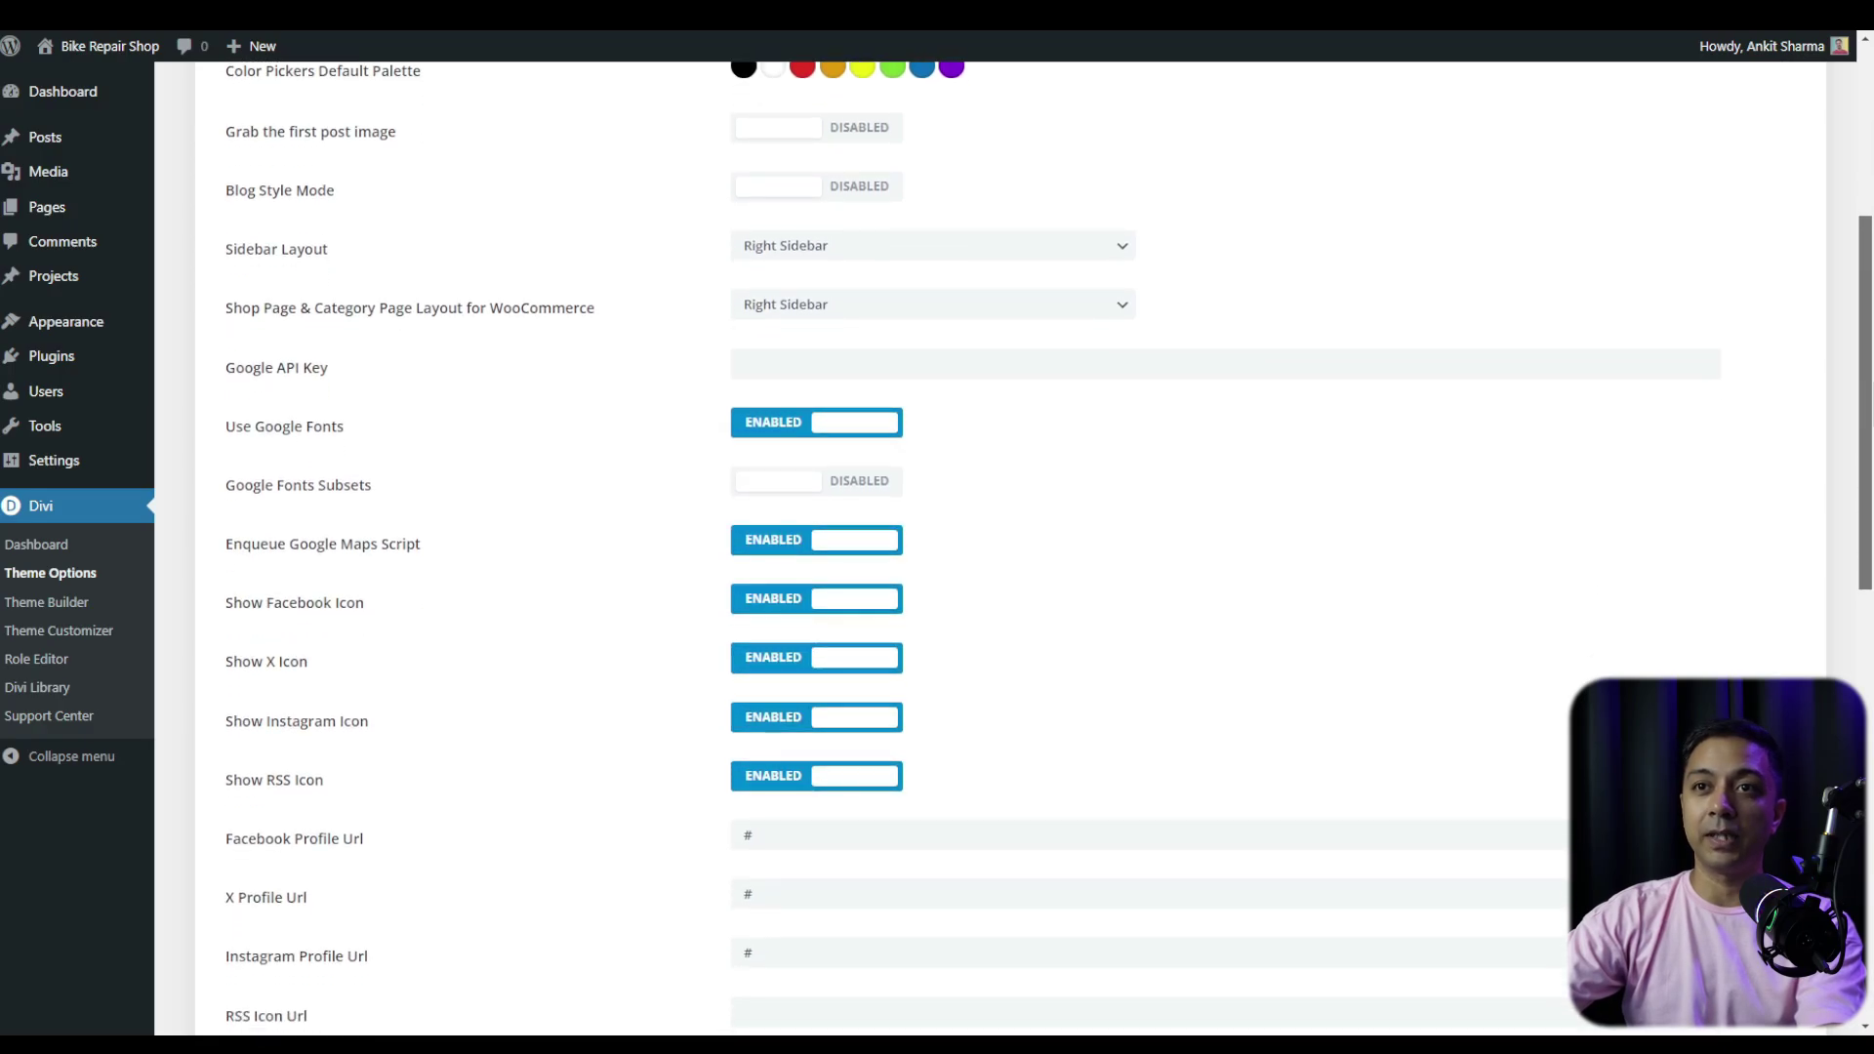
scroll(937, 547, up, 3)
scroll(937, 547, up, 2)
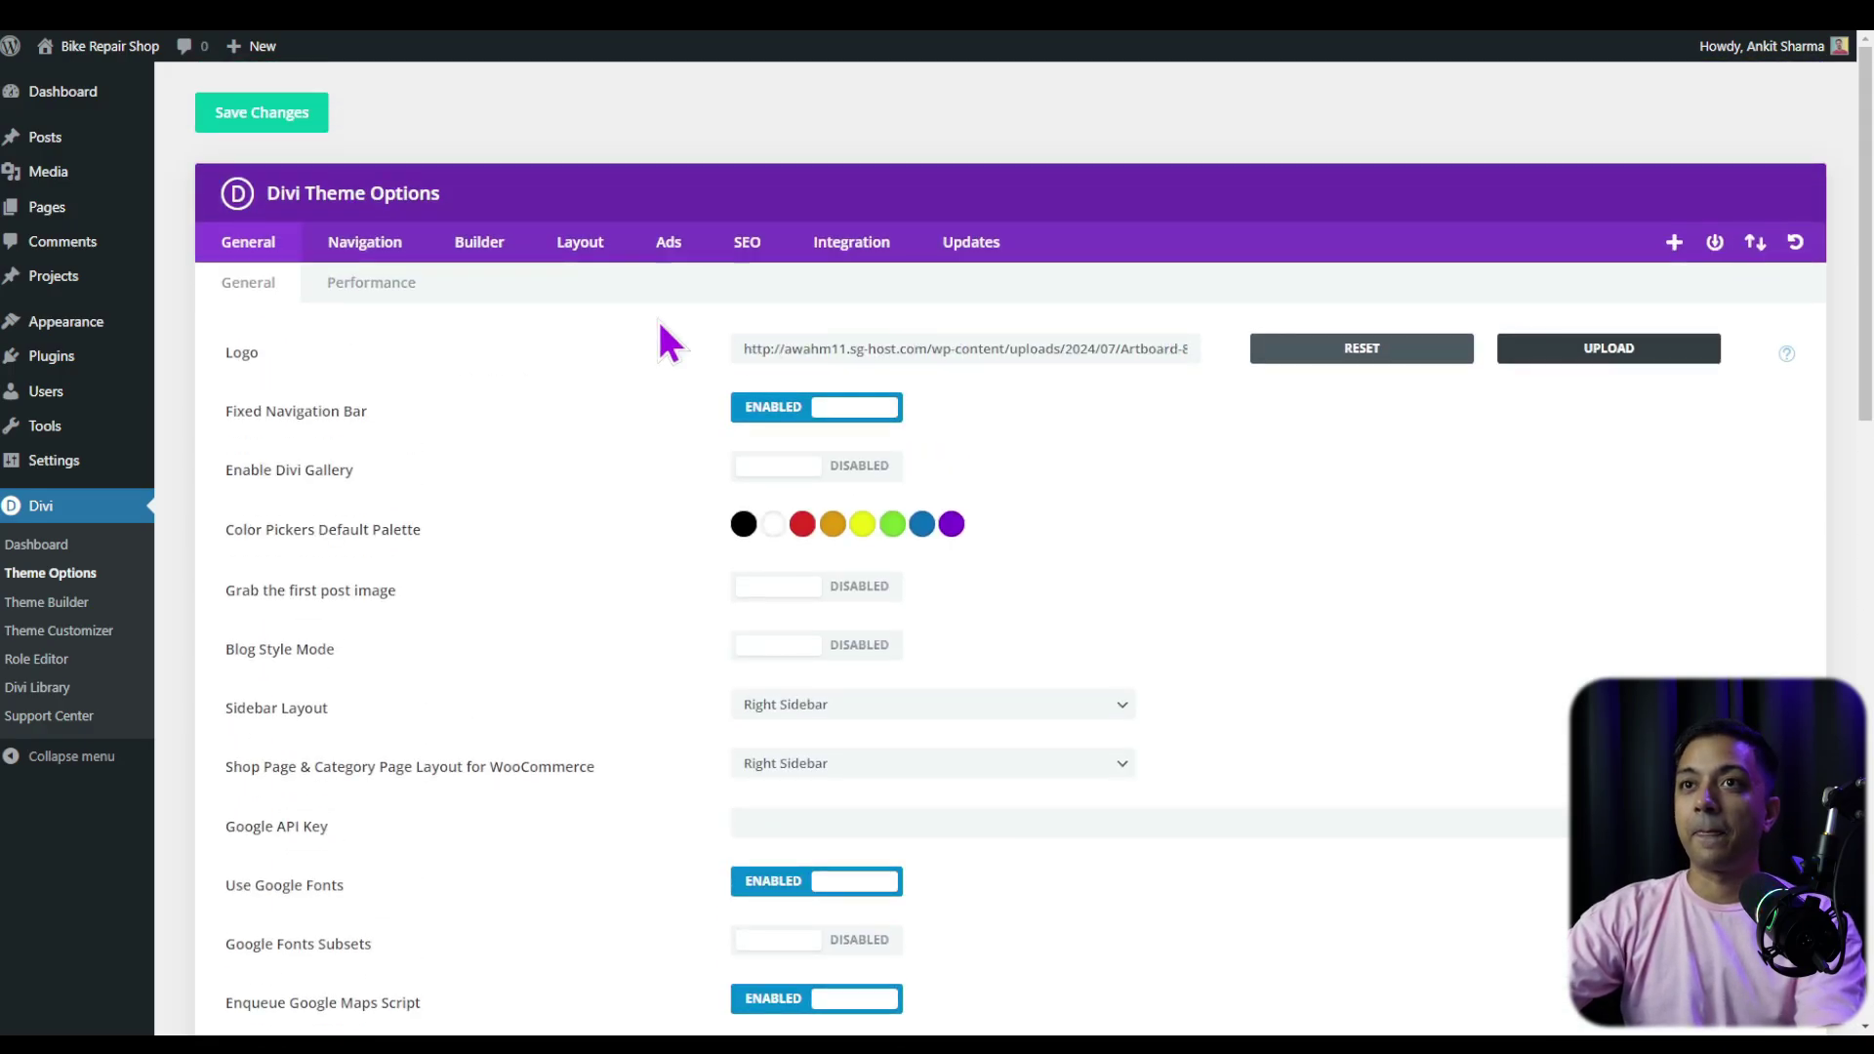
click(336, 242)
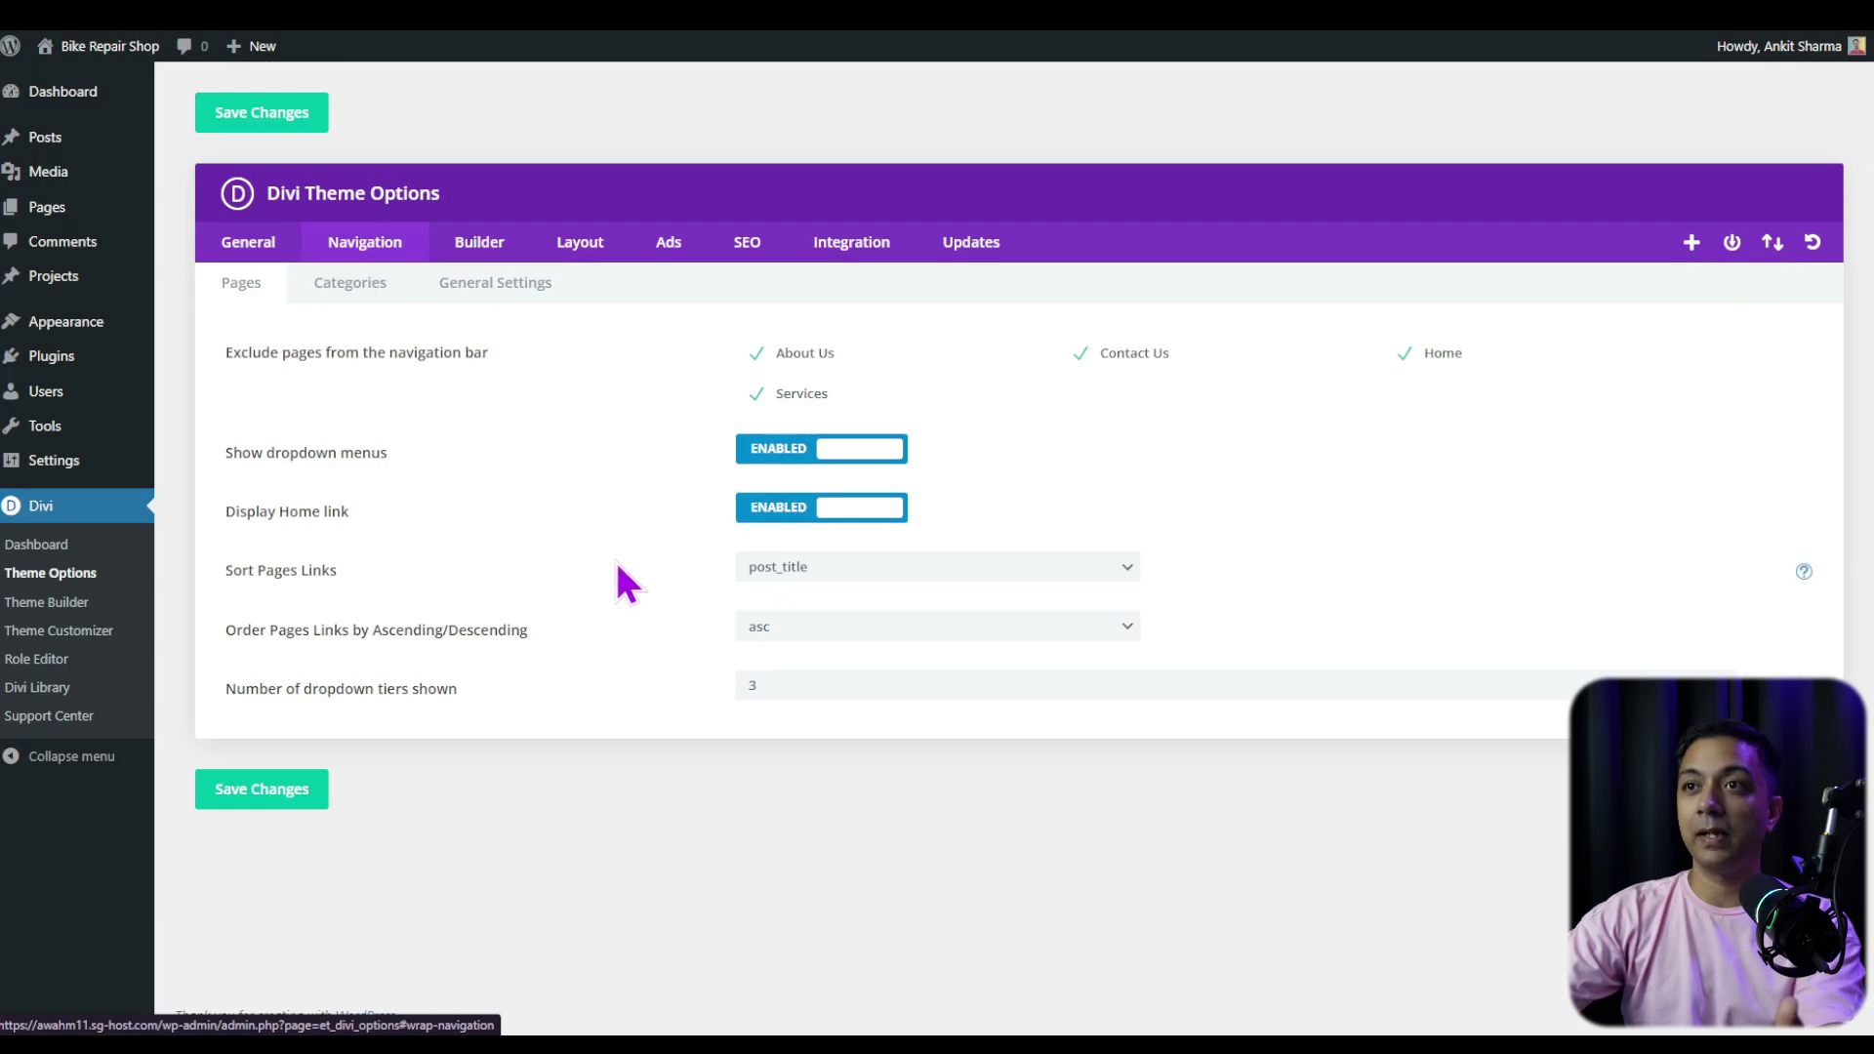
click(480, 249)
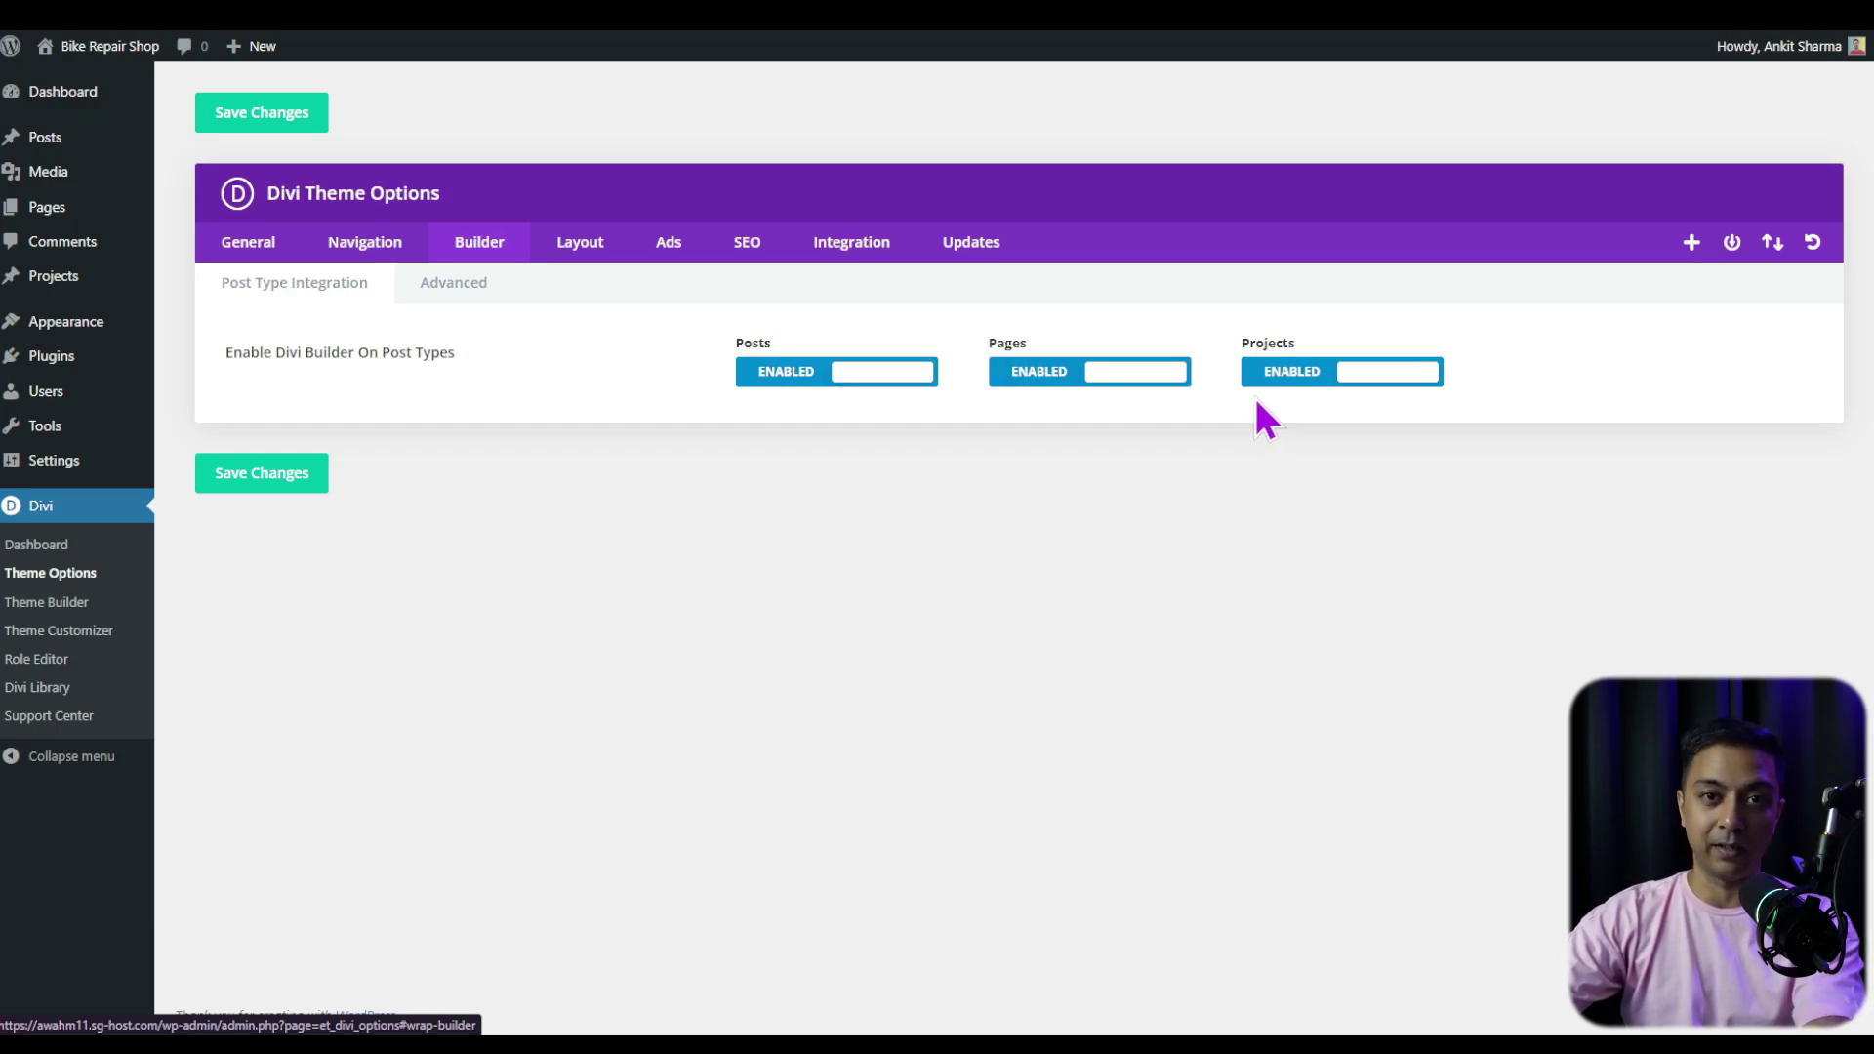
click(578, 250)
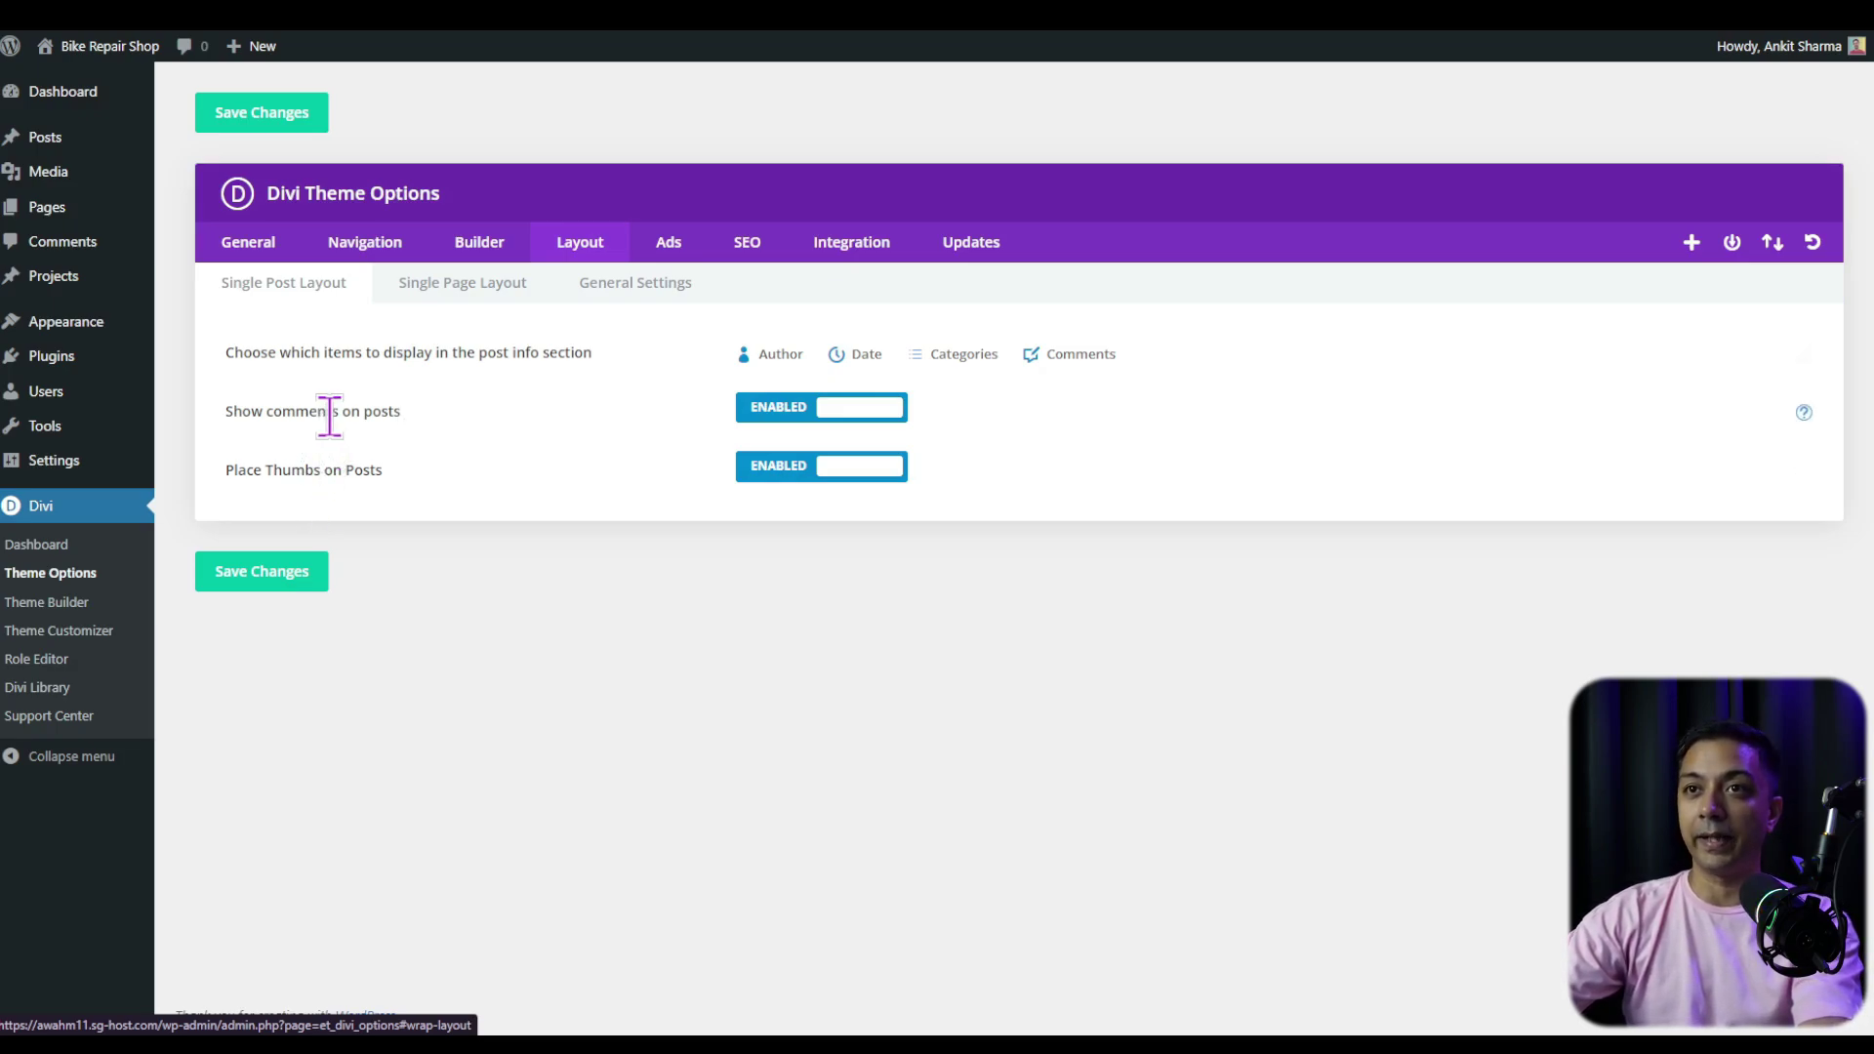
click(659, 251)
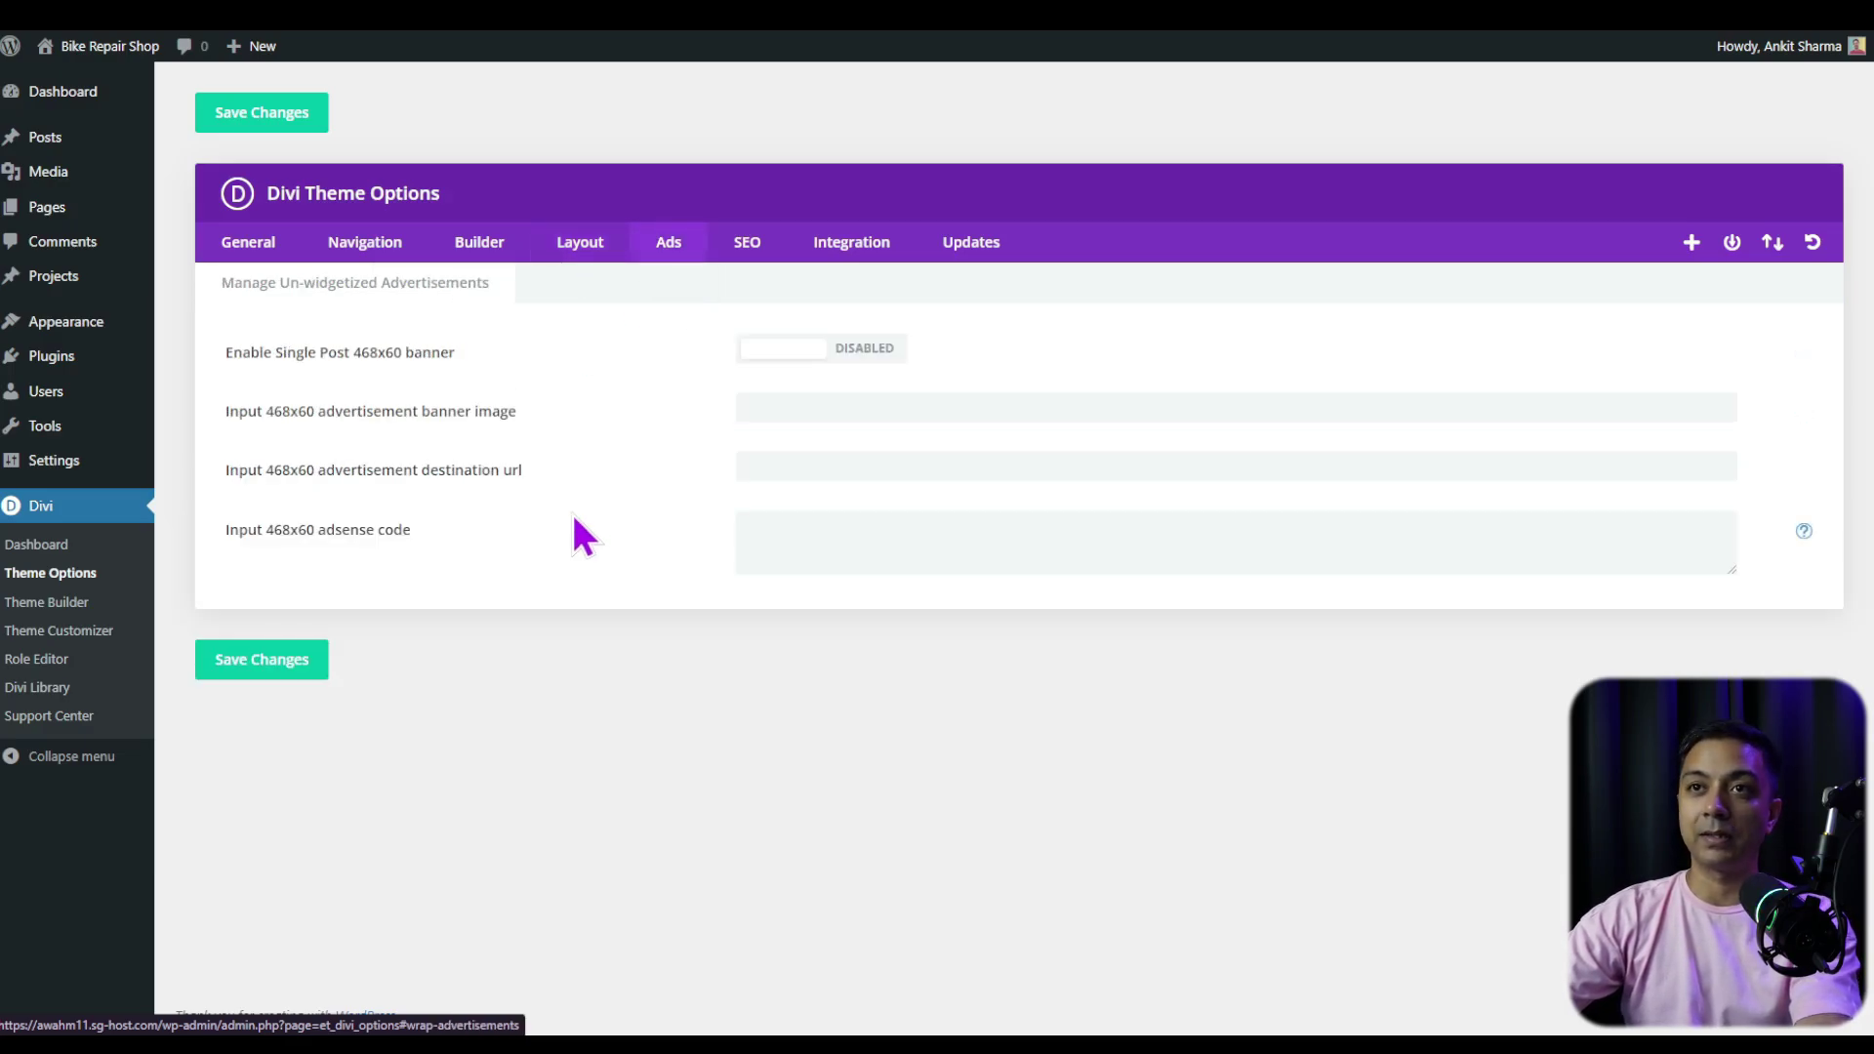
click(744, 255)
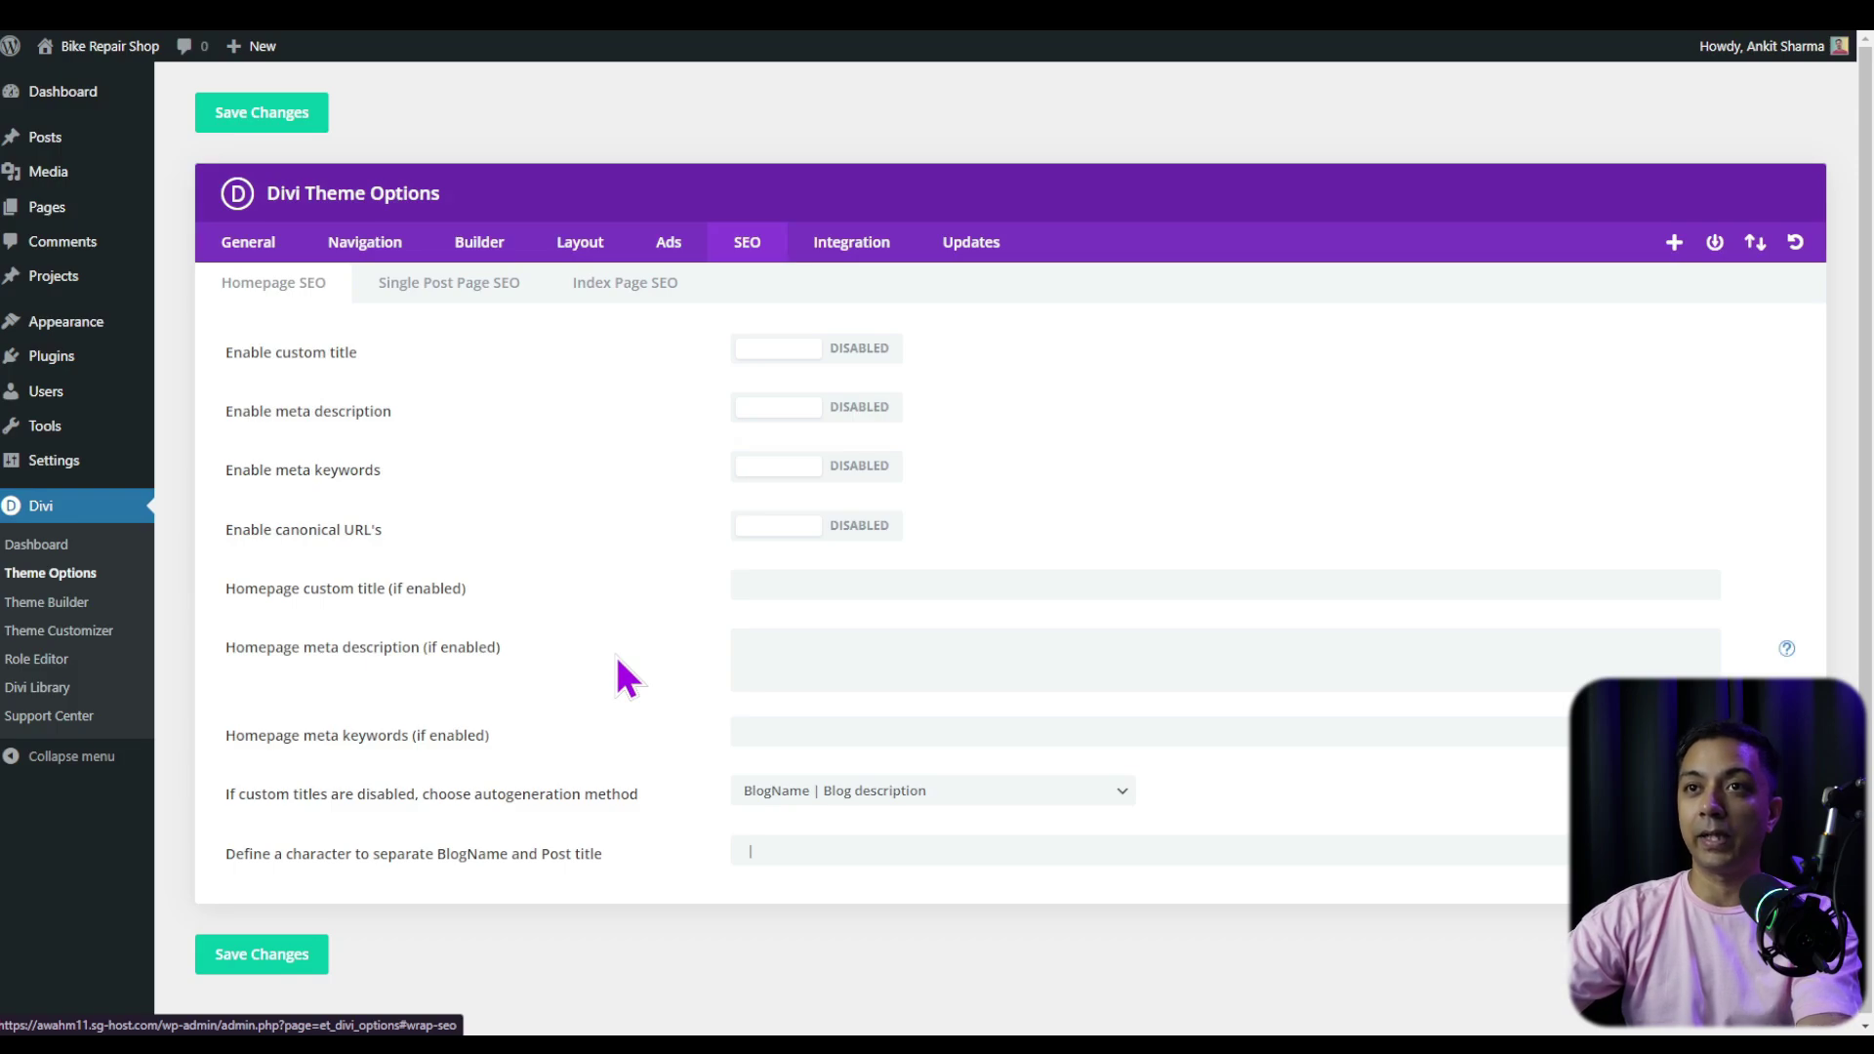
click(857, 249)
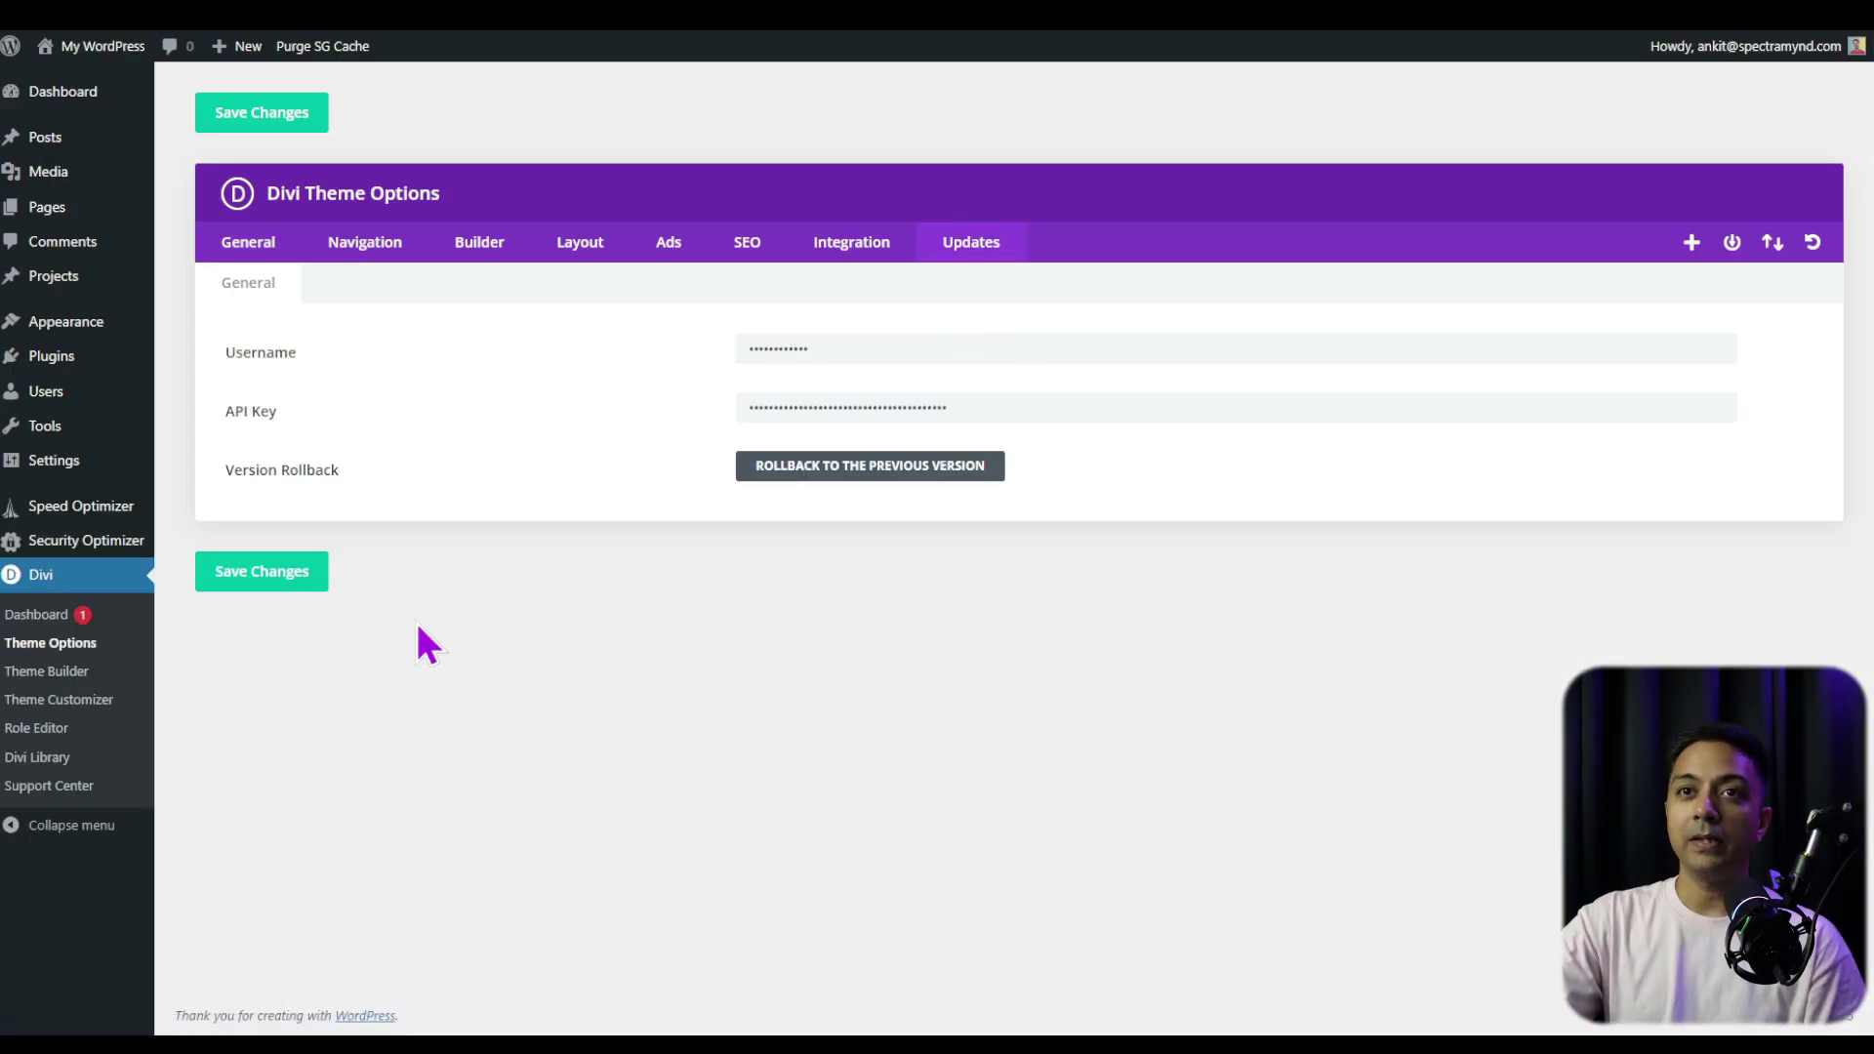
Open the installed themes and delete the unused Twenty Twenty-Four theme
mouse_move(57, 324)
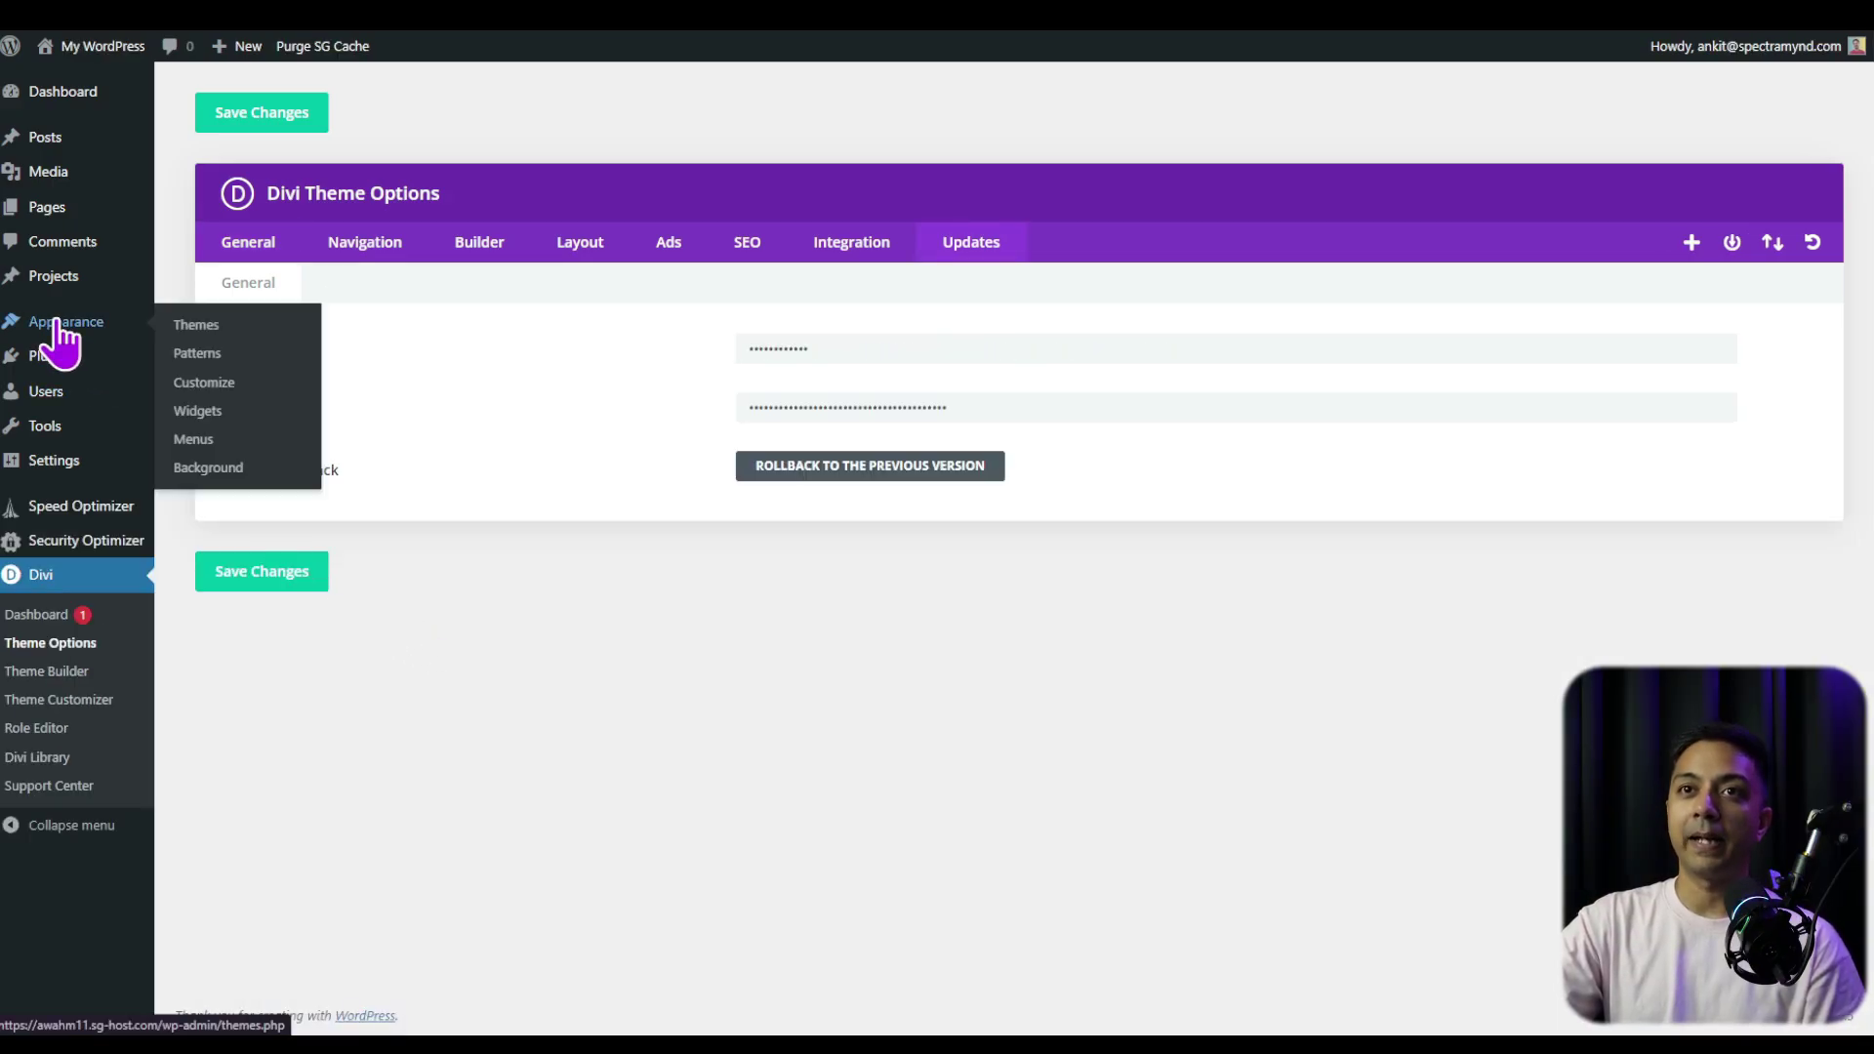
click(200, 327)
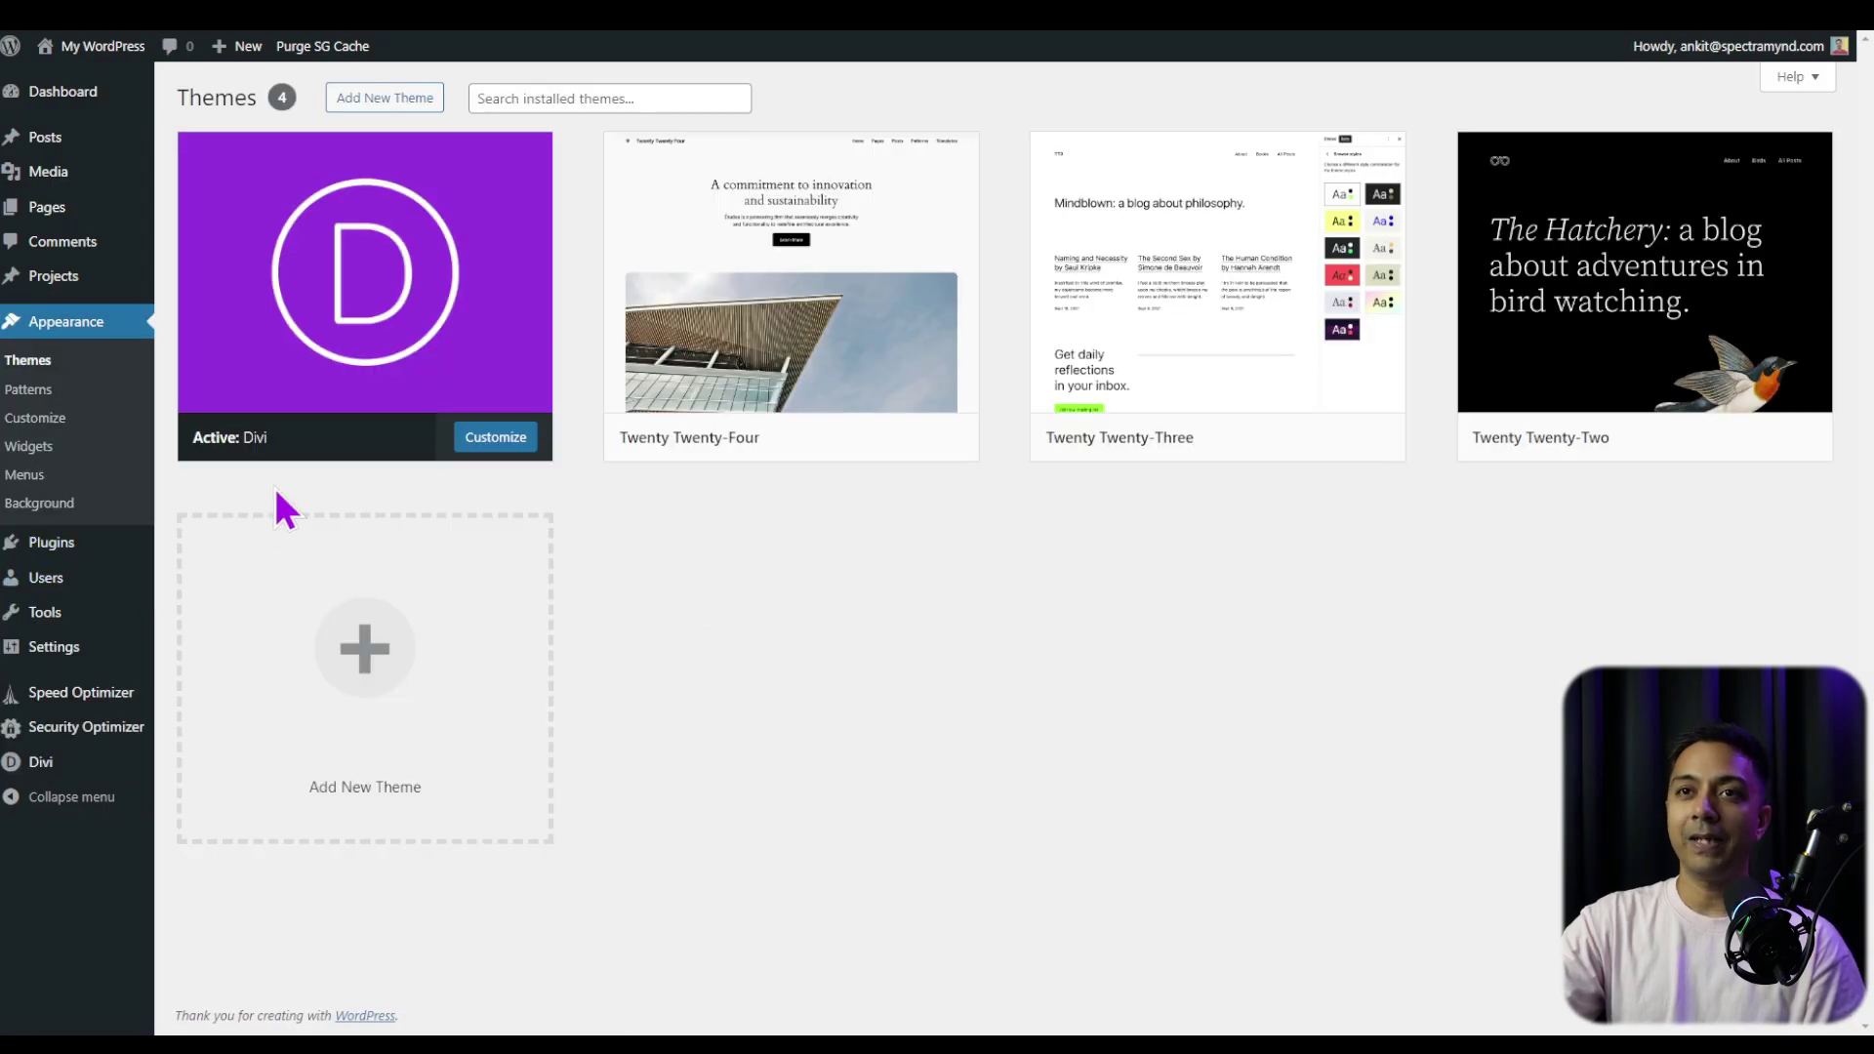
mouse_move(223, 451)
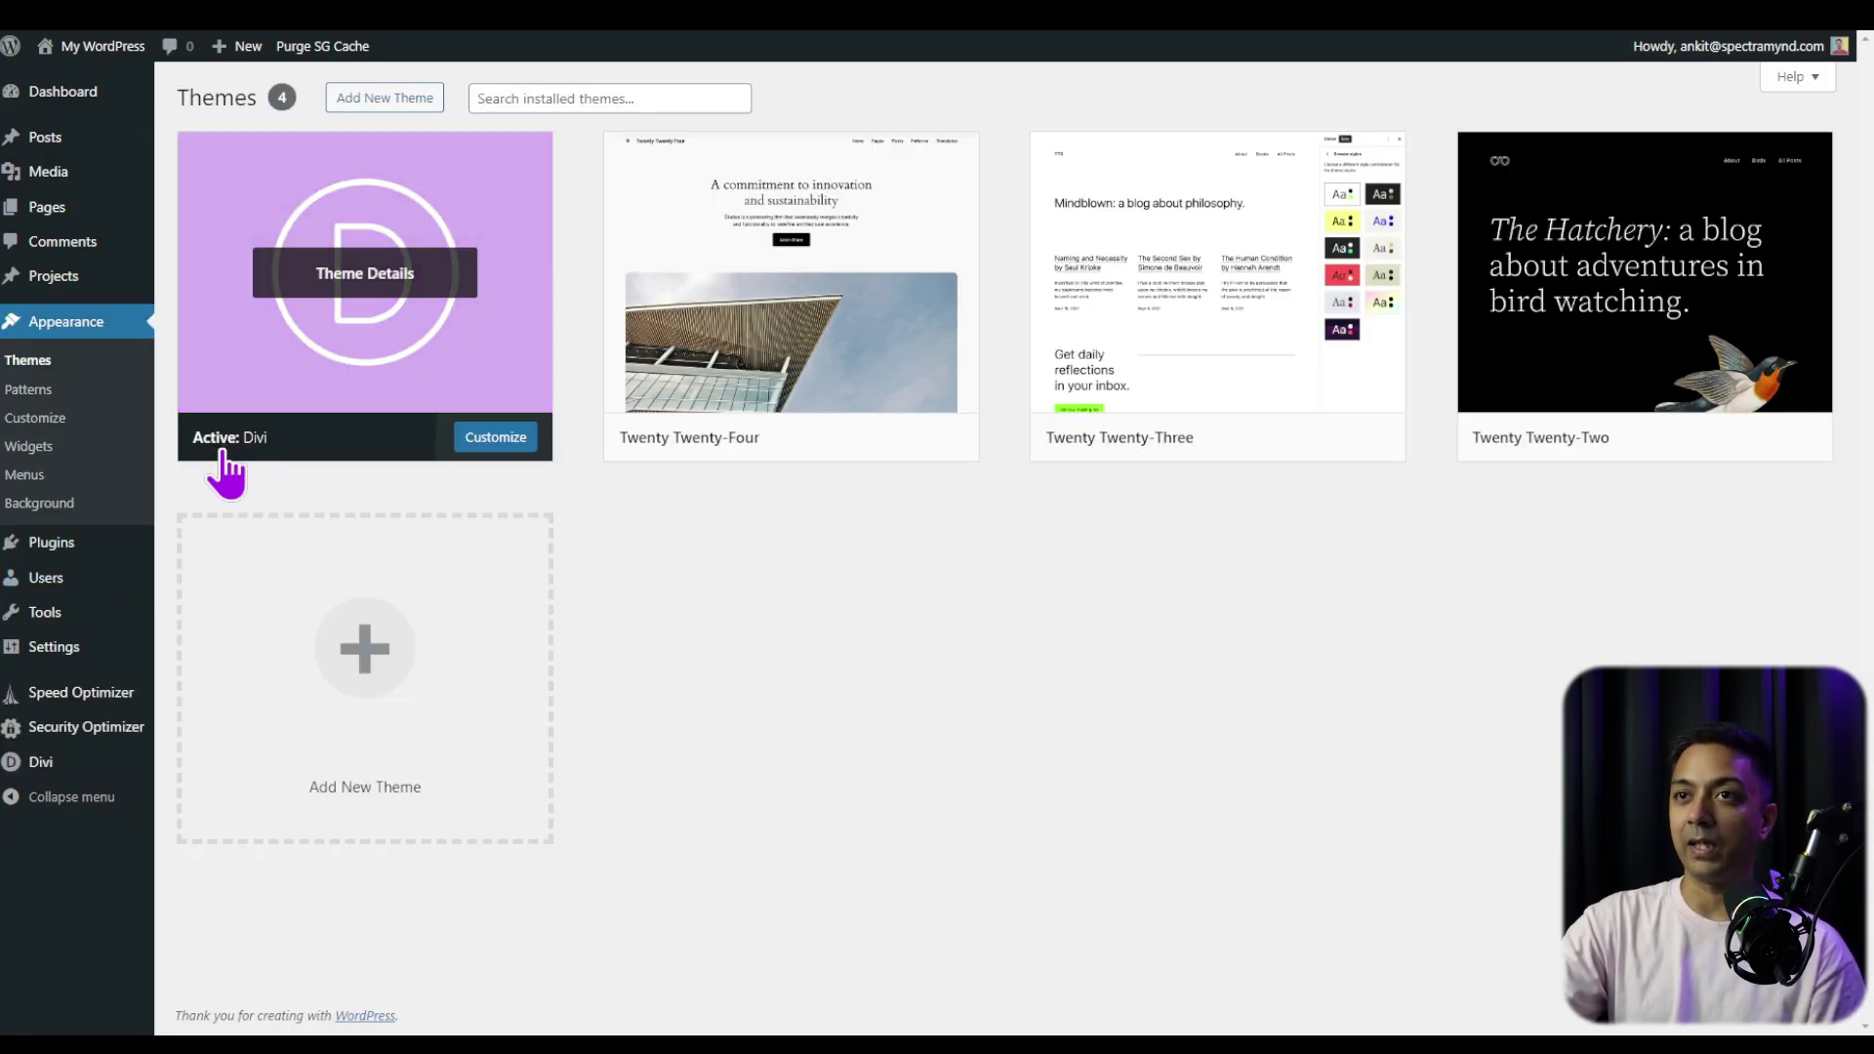
mouse_move(1518, 335)
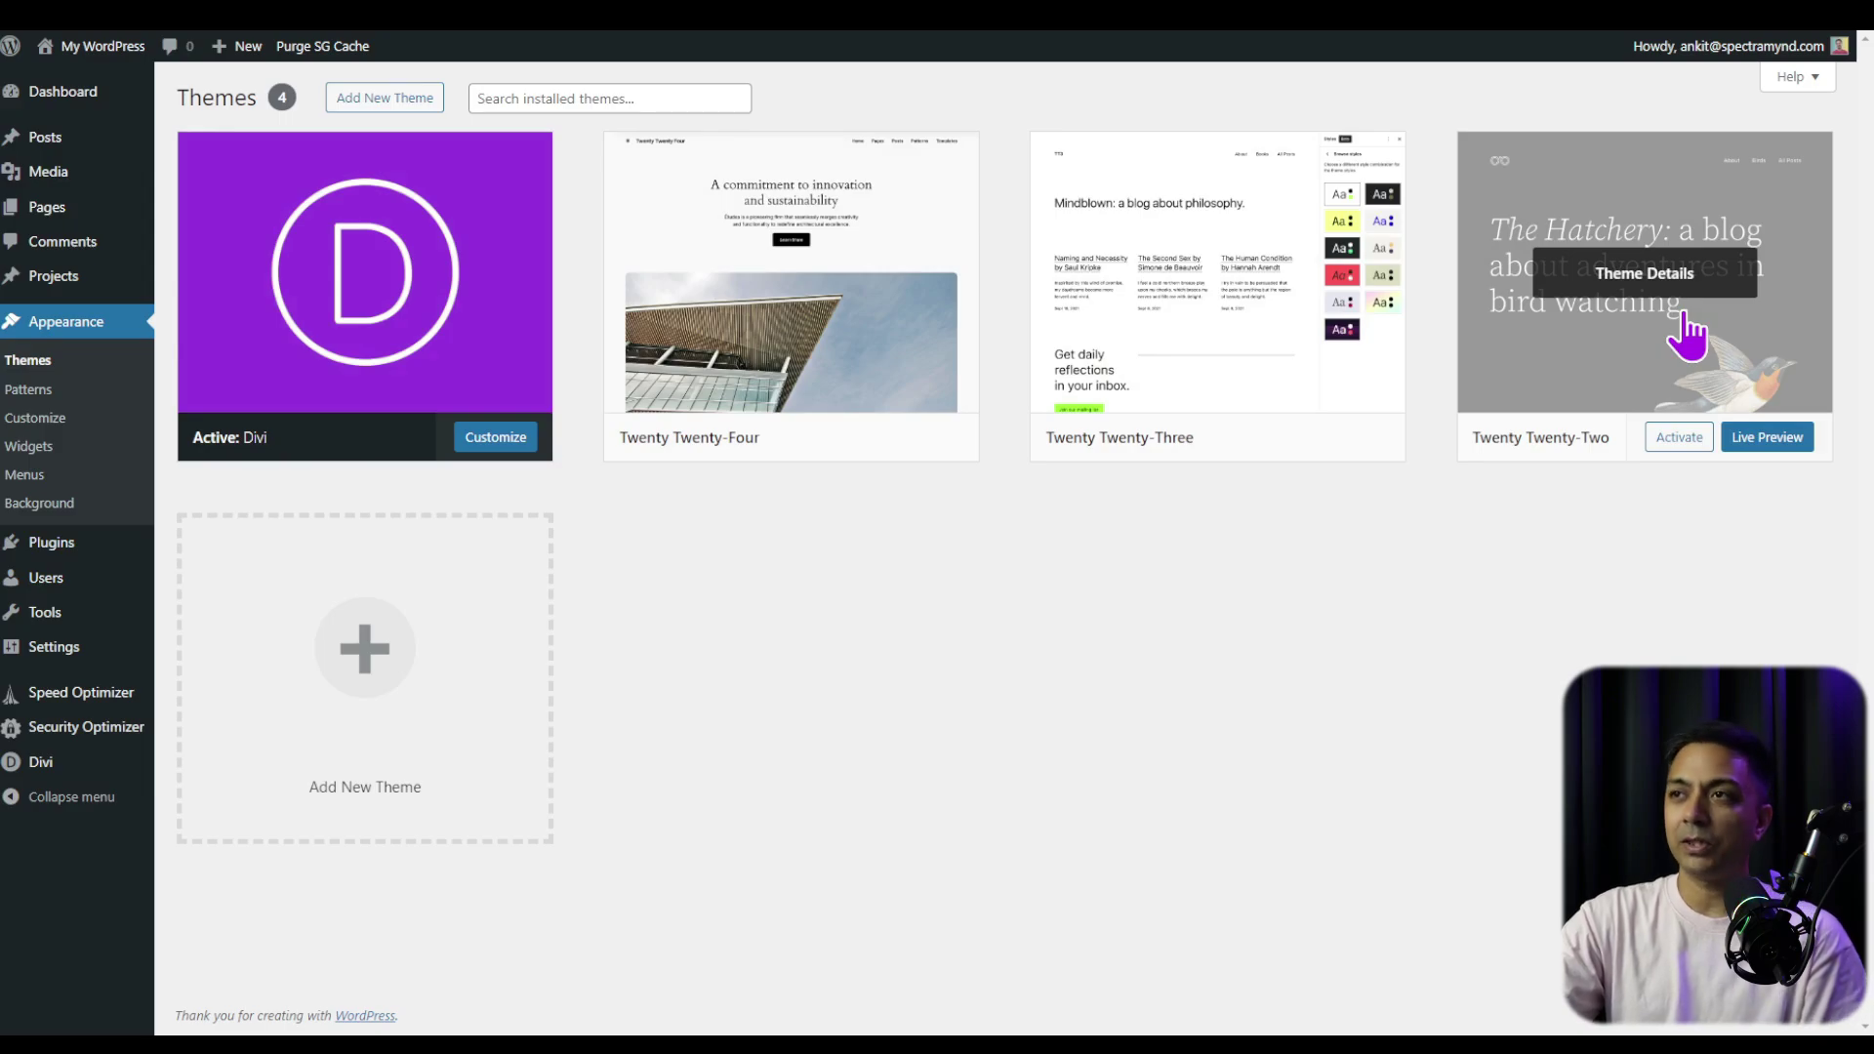
mouse_move(768, 327)
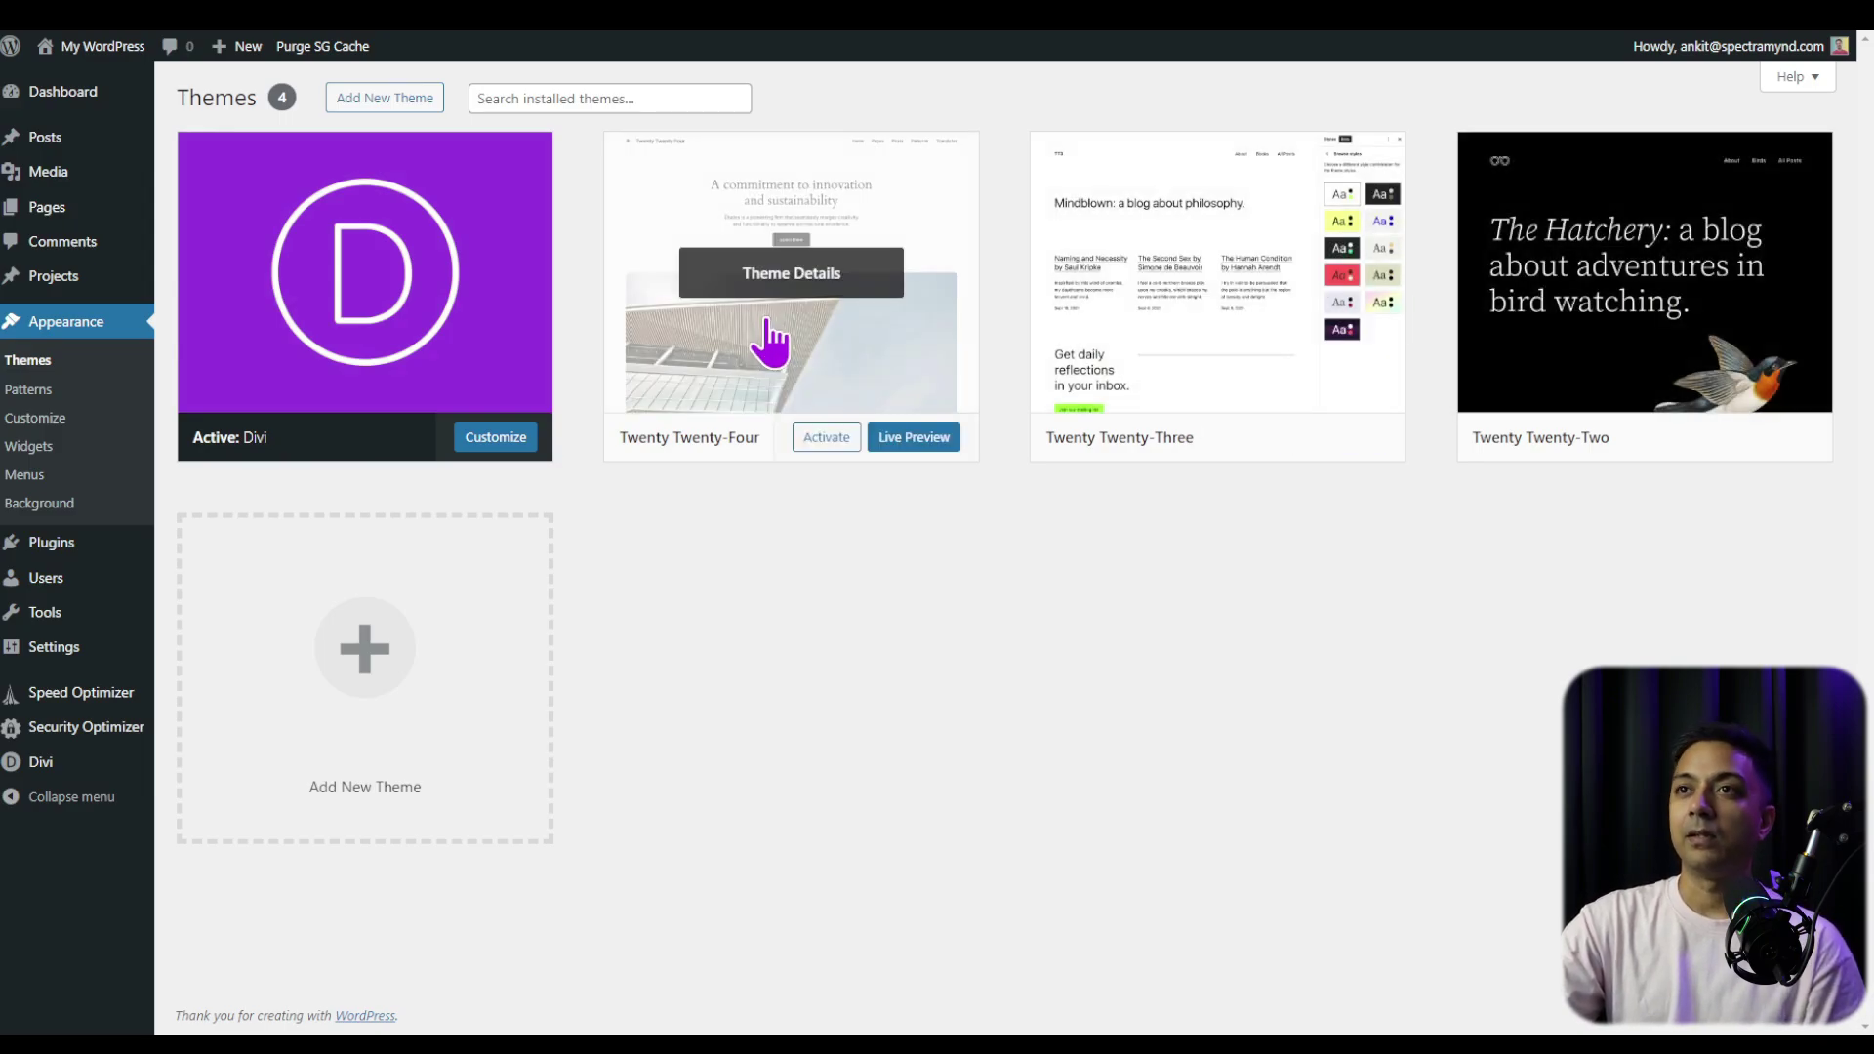
click(809, 285)
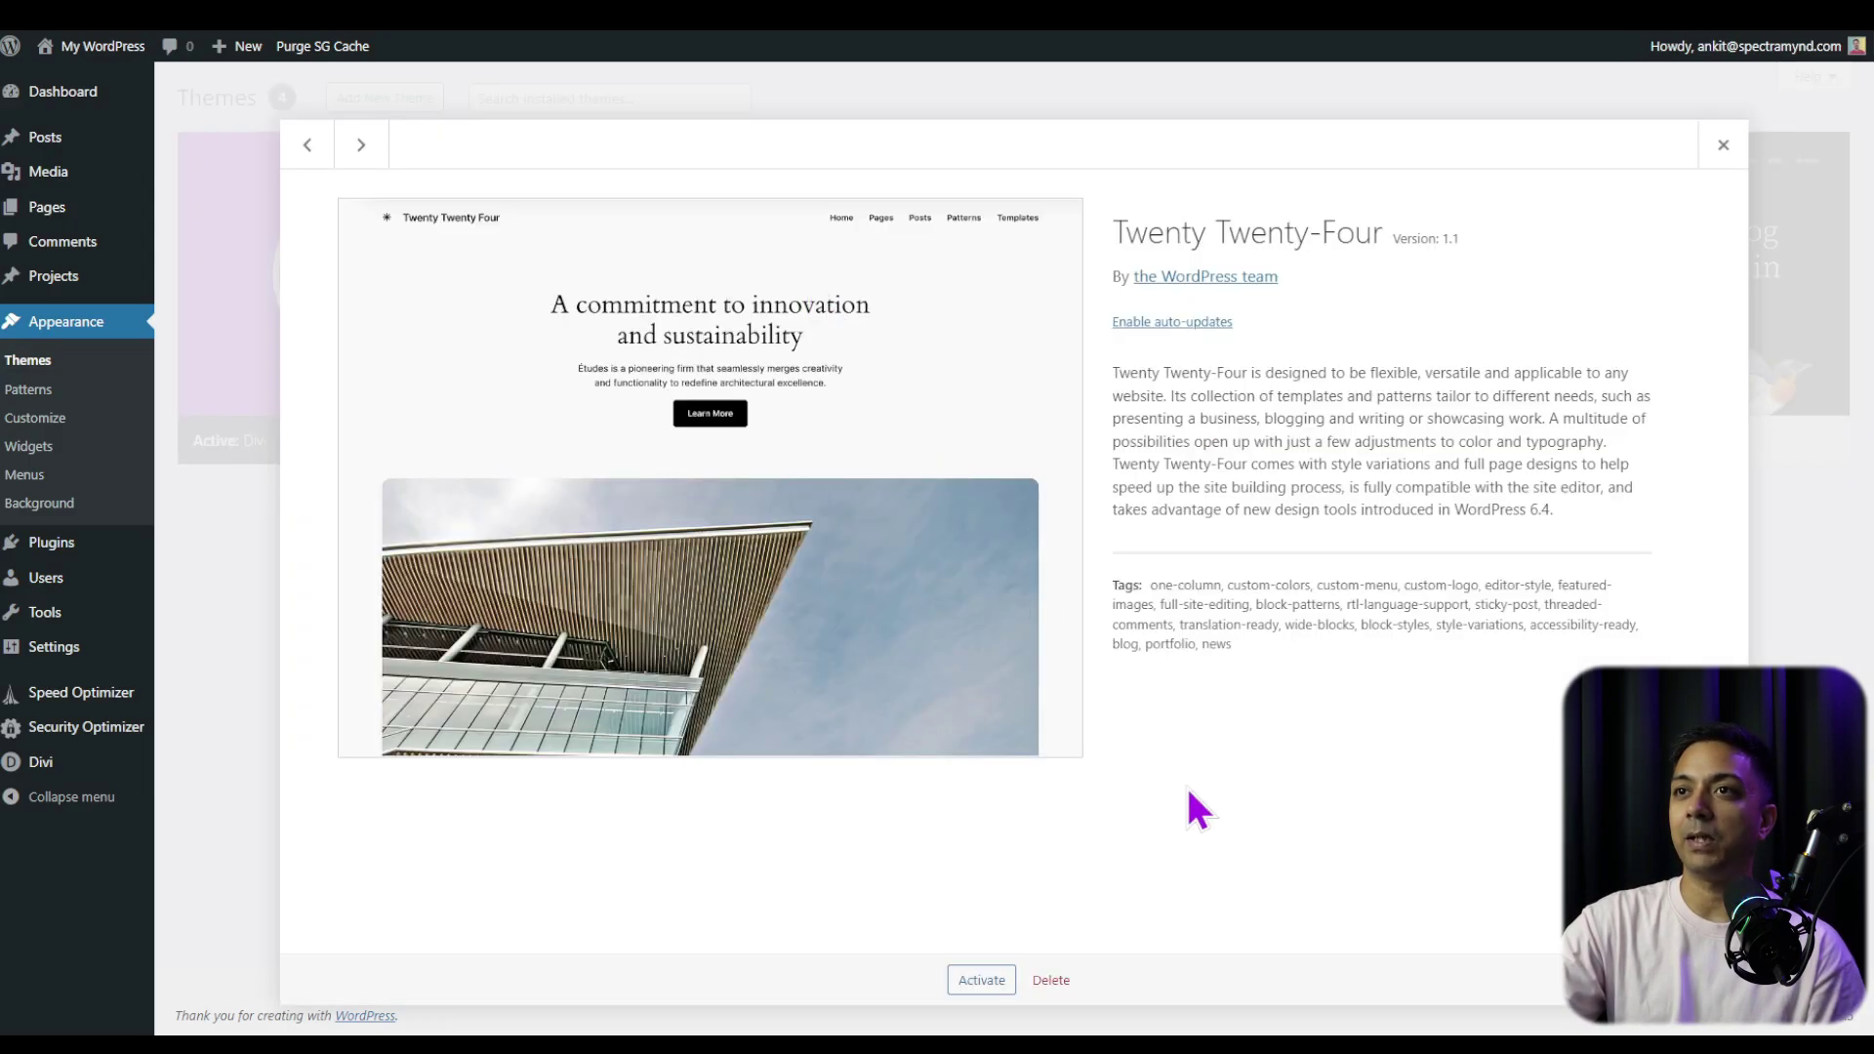
click(1050, 981)
click(1018, 176)
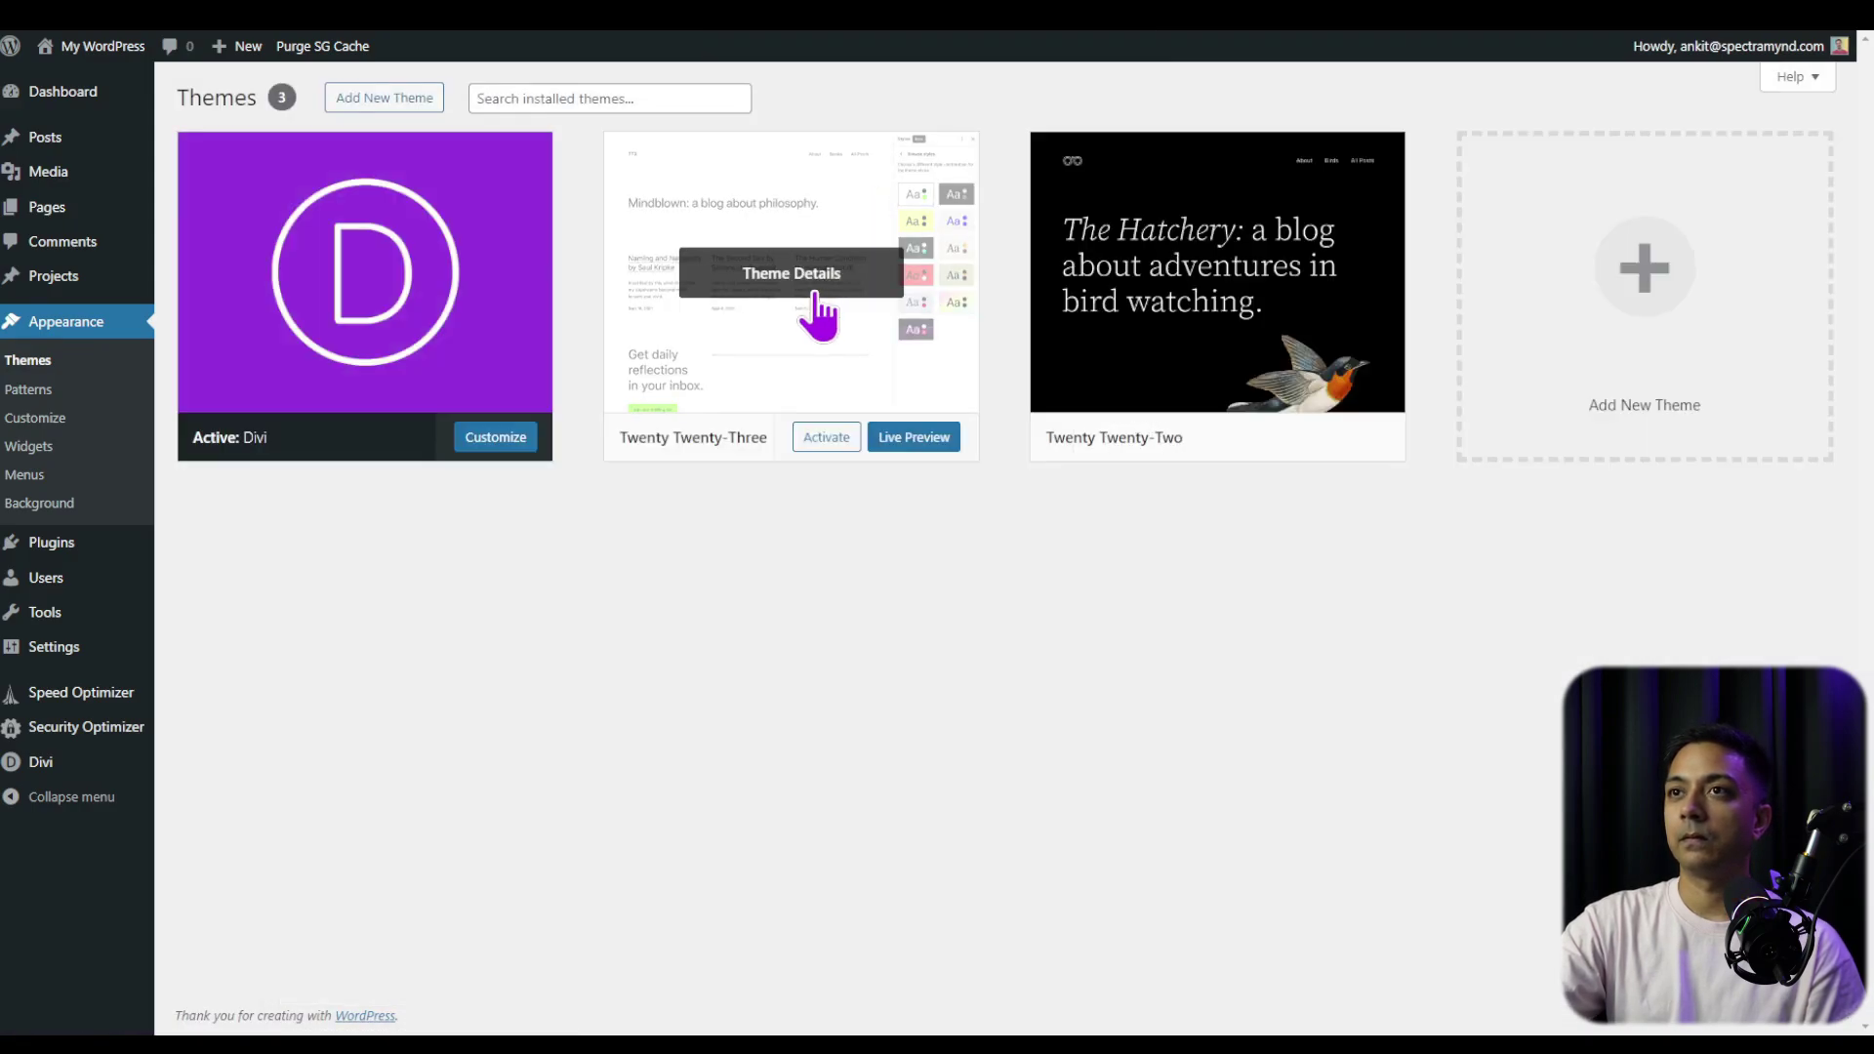
Delete the unused Twenty Twenty-Three and Twenty Twenty-Two themes
click(815, 298)
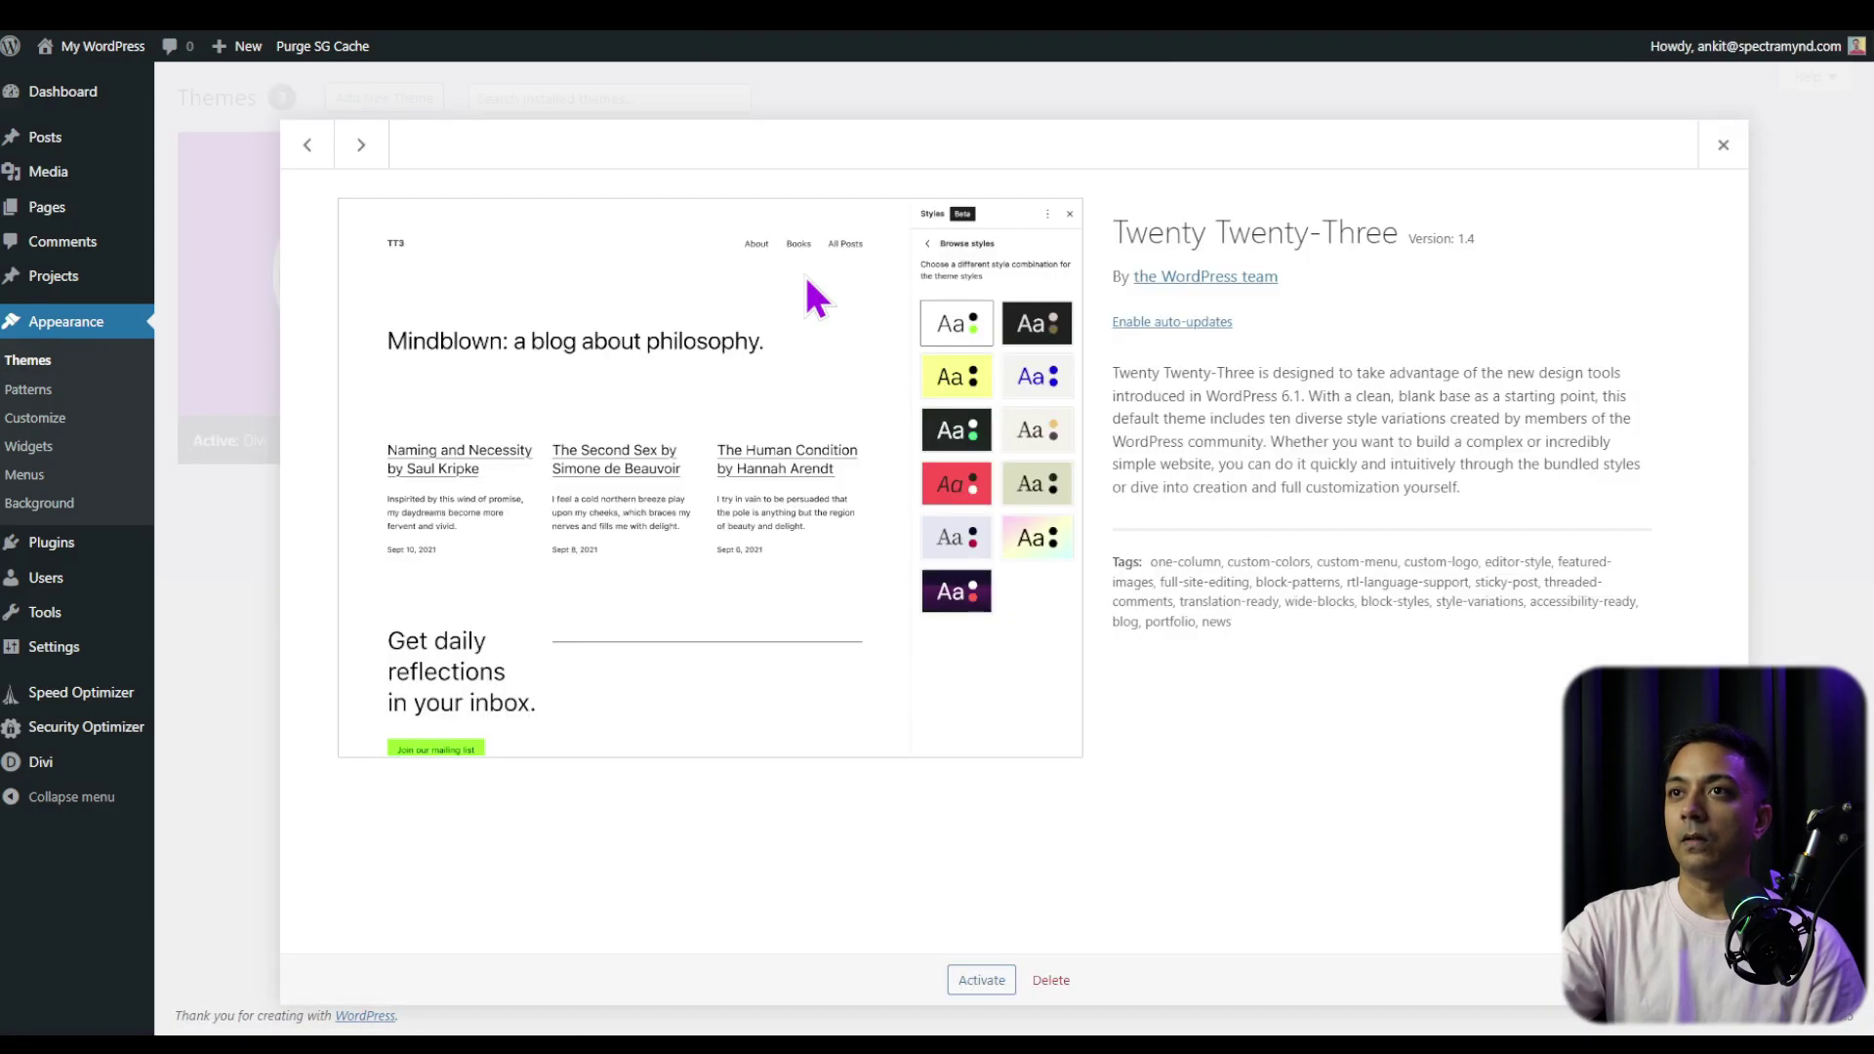
click(1051, 980)
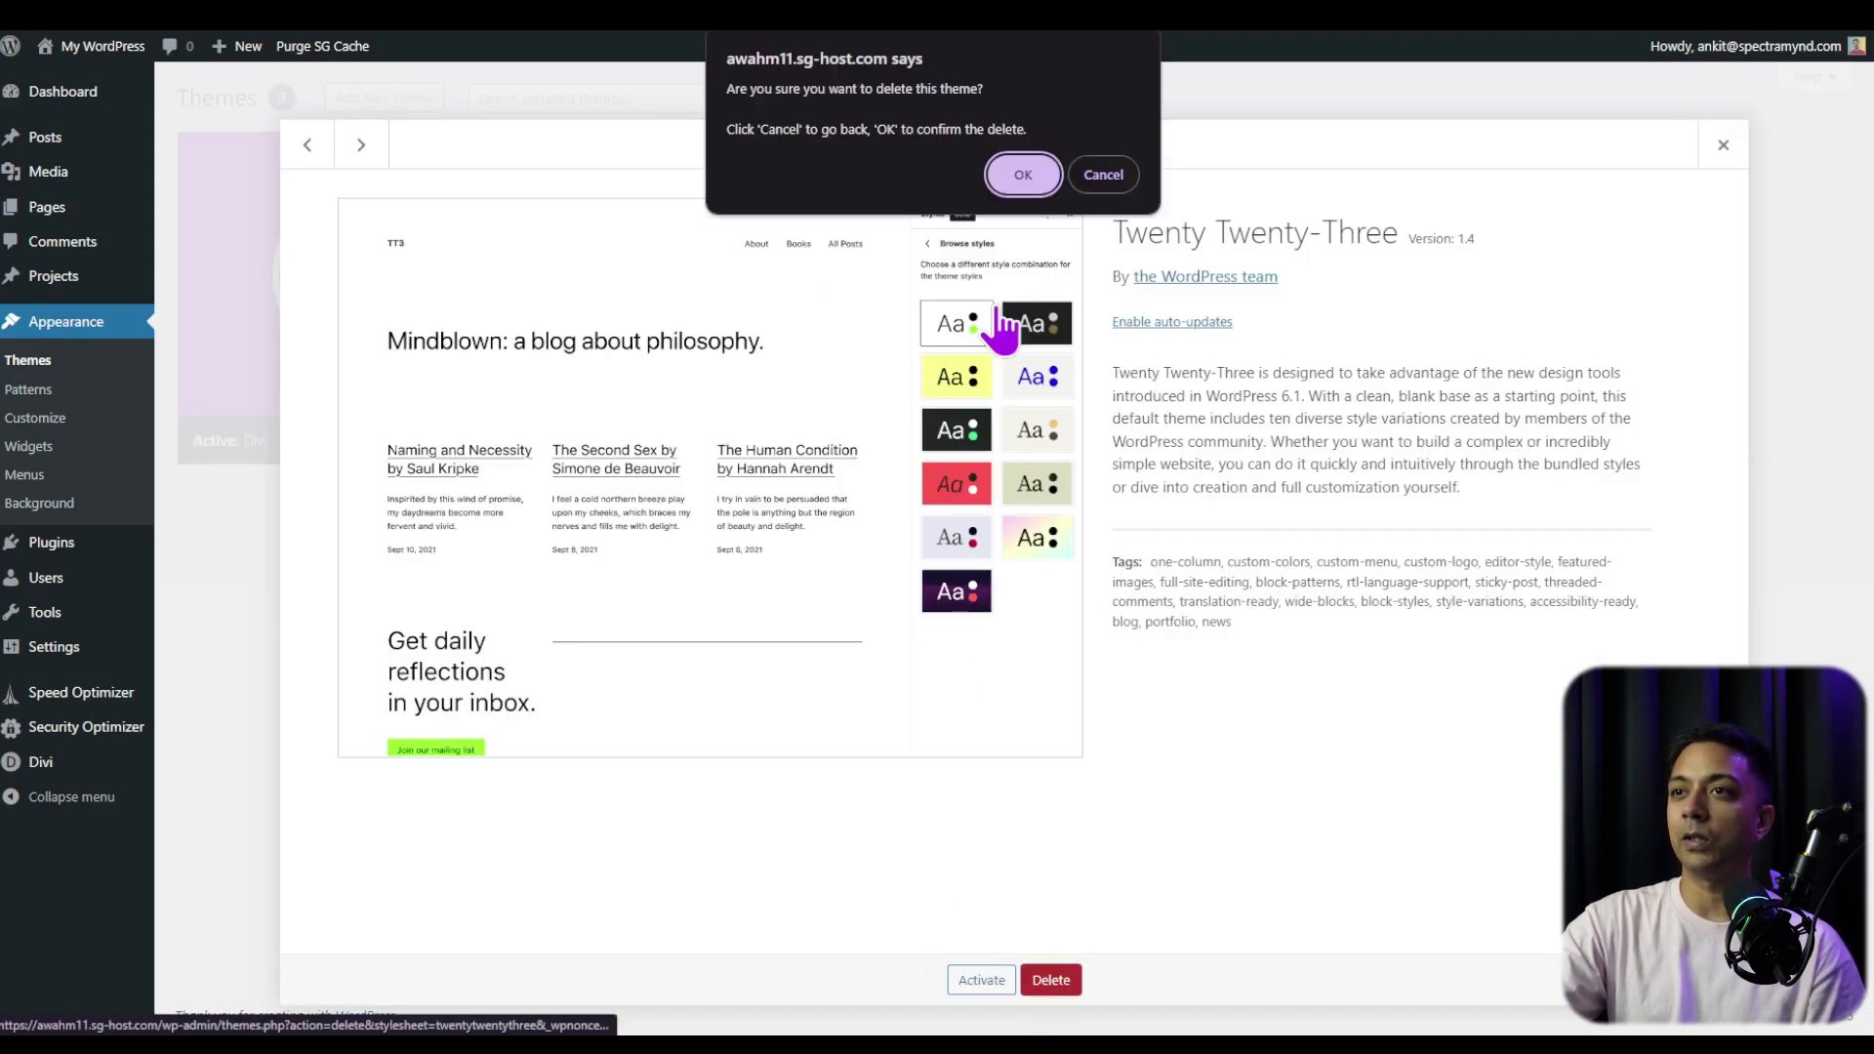
click(1023, 174)
click(791, 278)
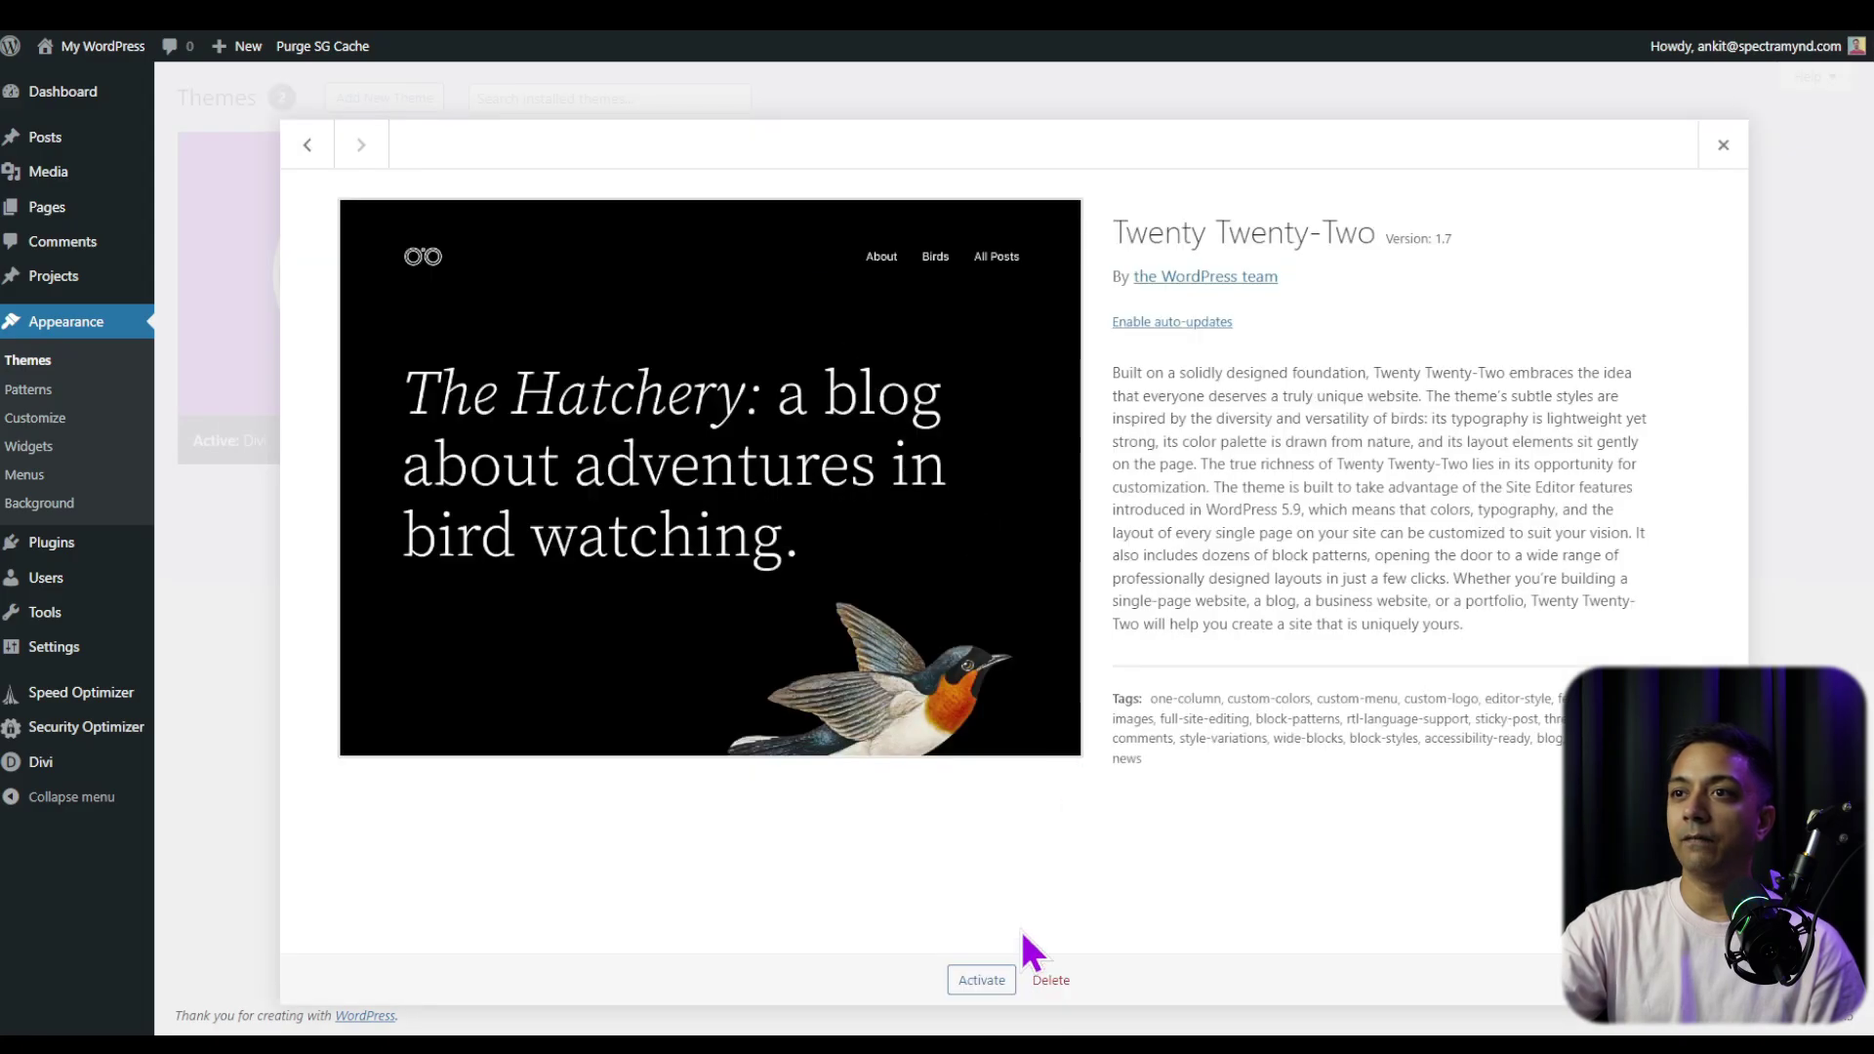
click(1051, 980)
click(1015, 175)
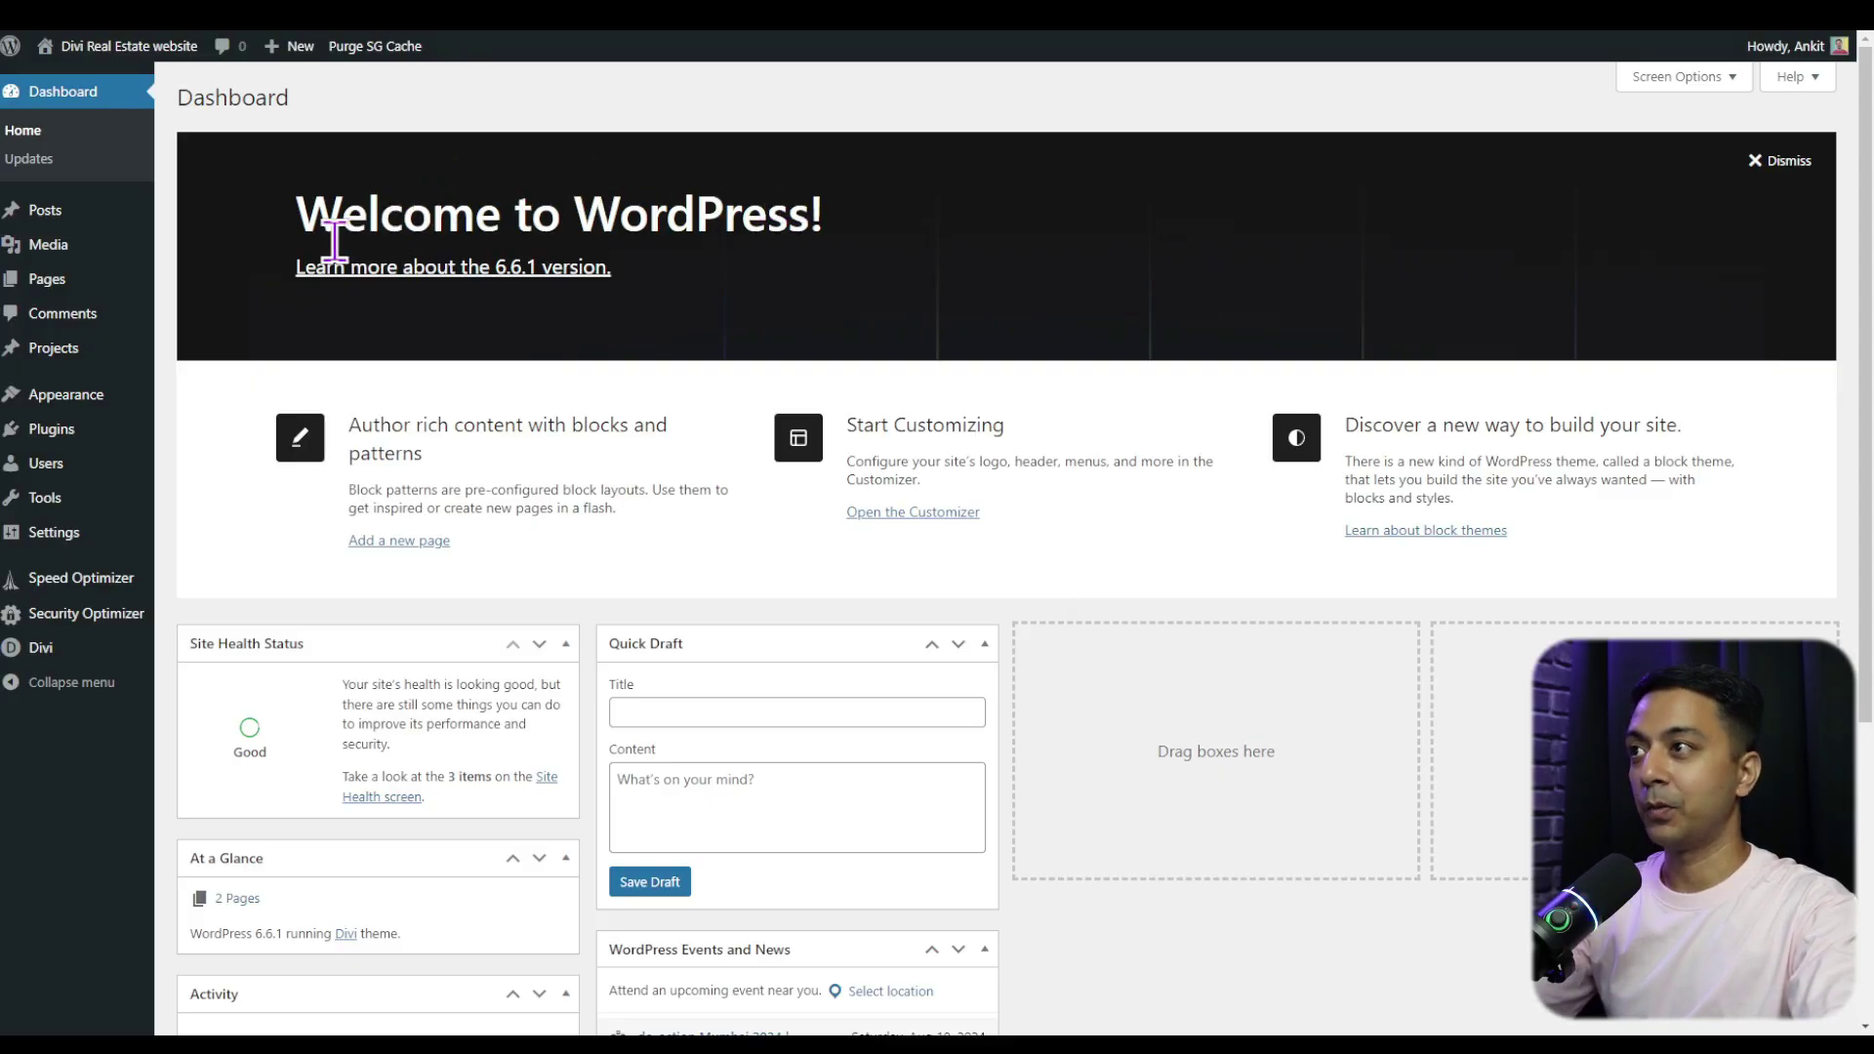
Open the Home page in the Divi Builder and choose to start from a premade layout
click(54, 278)
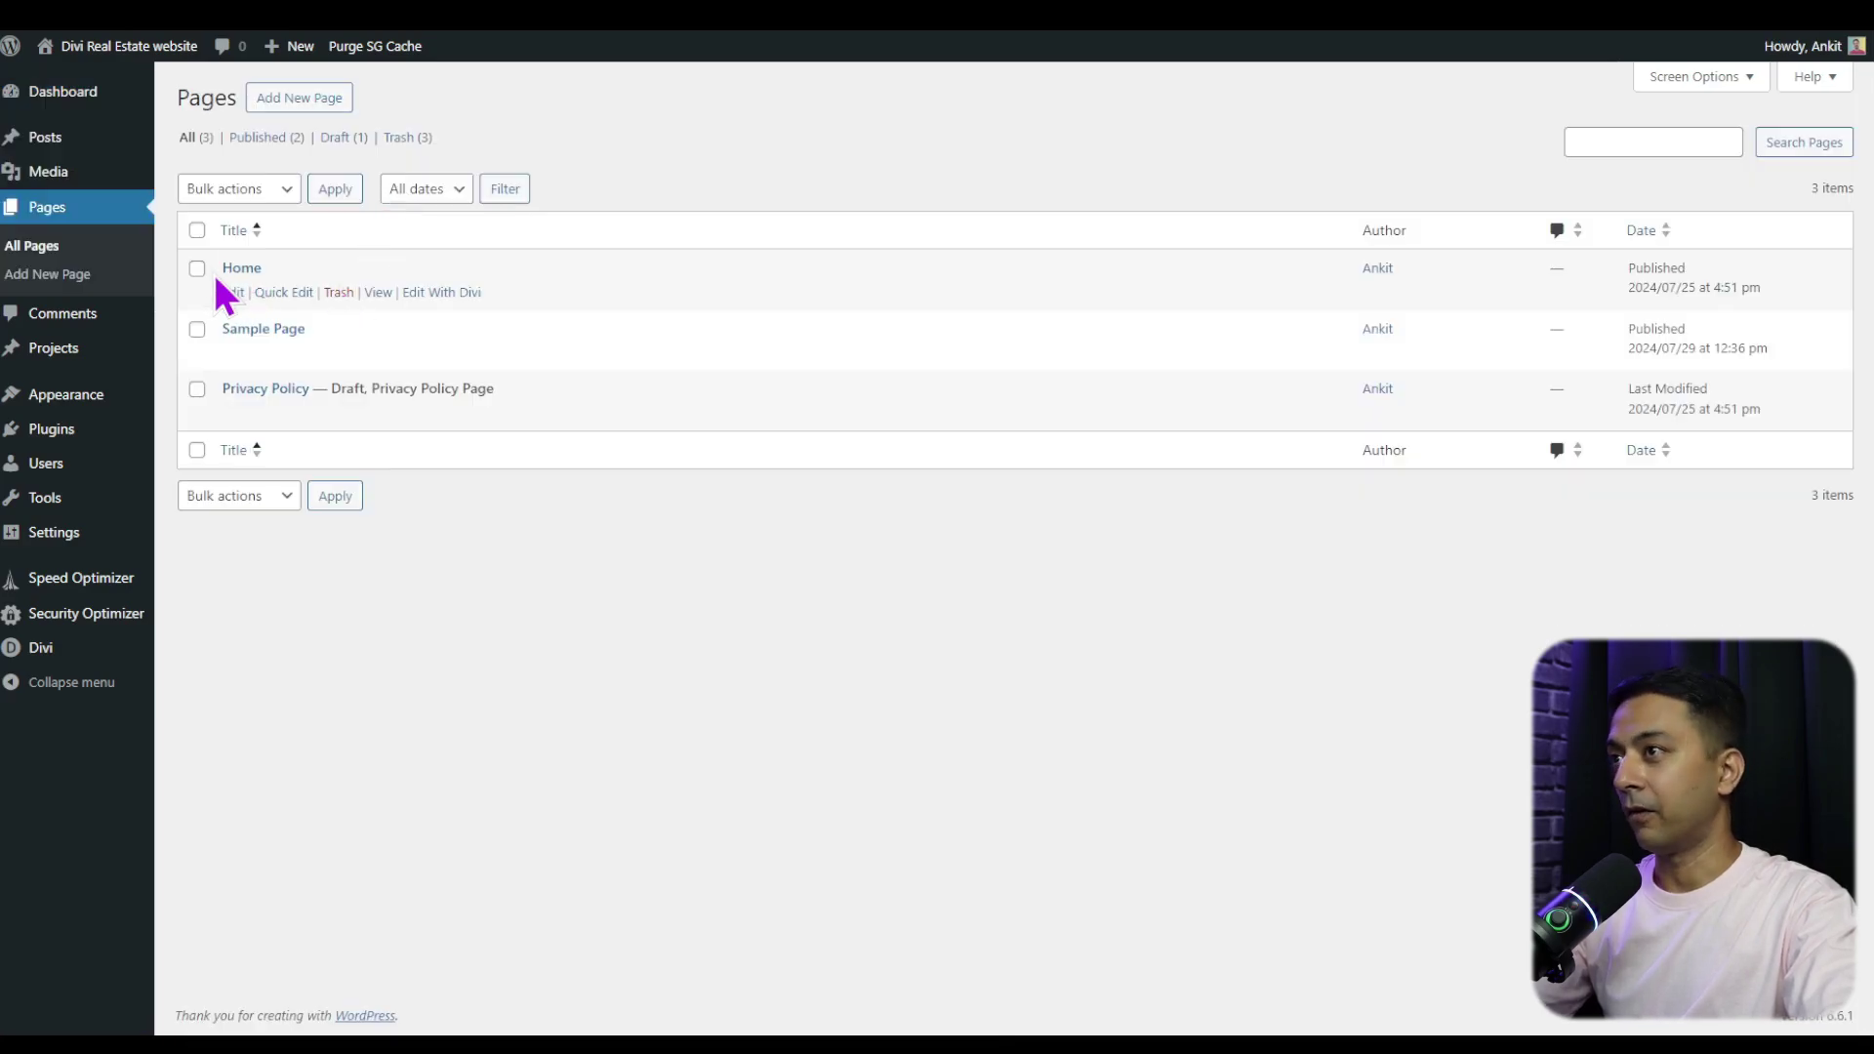
click(225, 291)
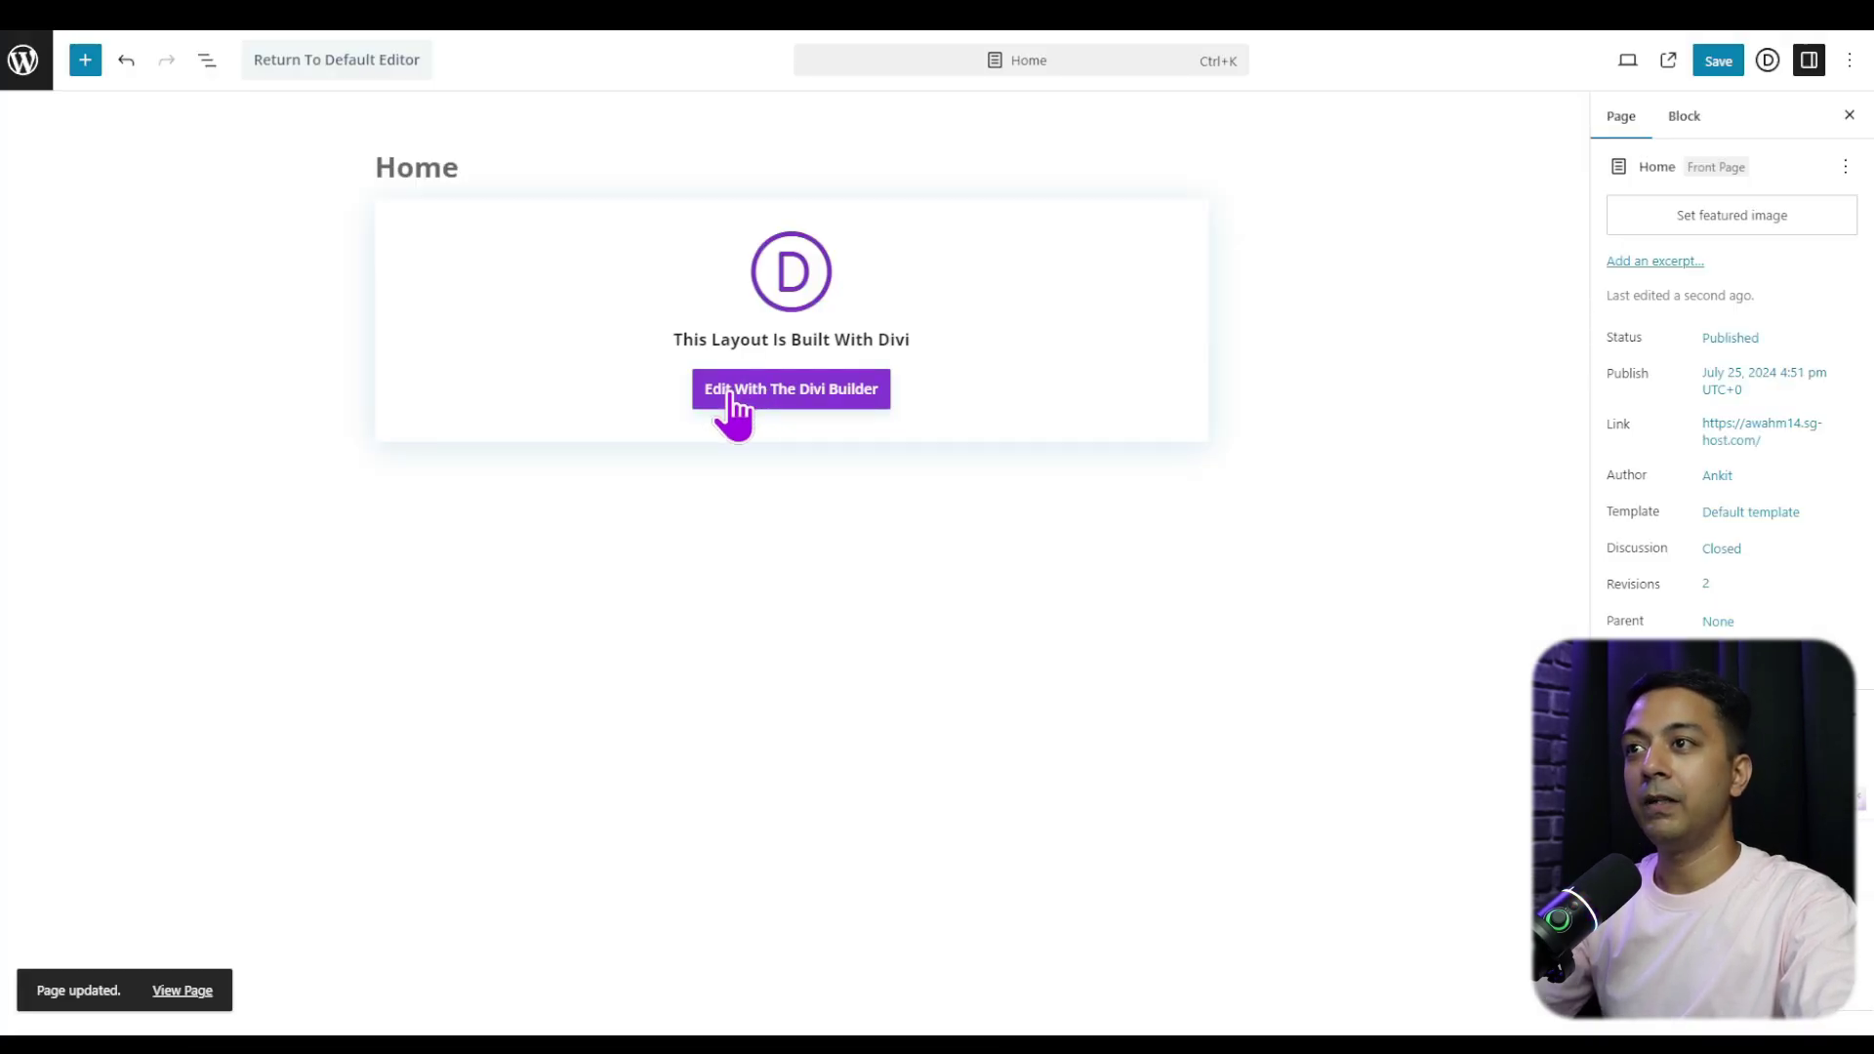
click(732, 410)
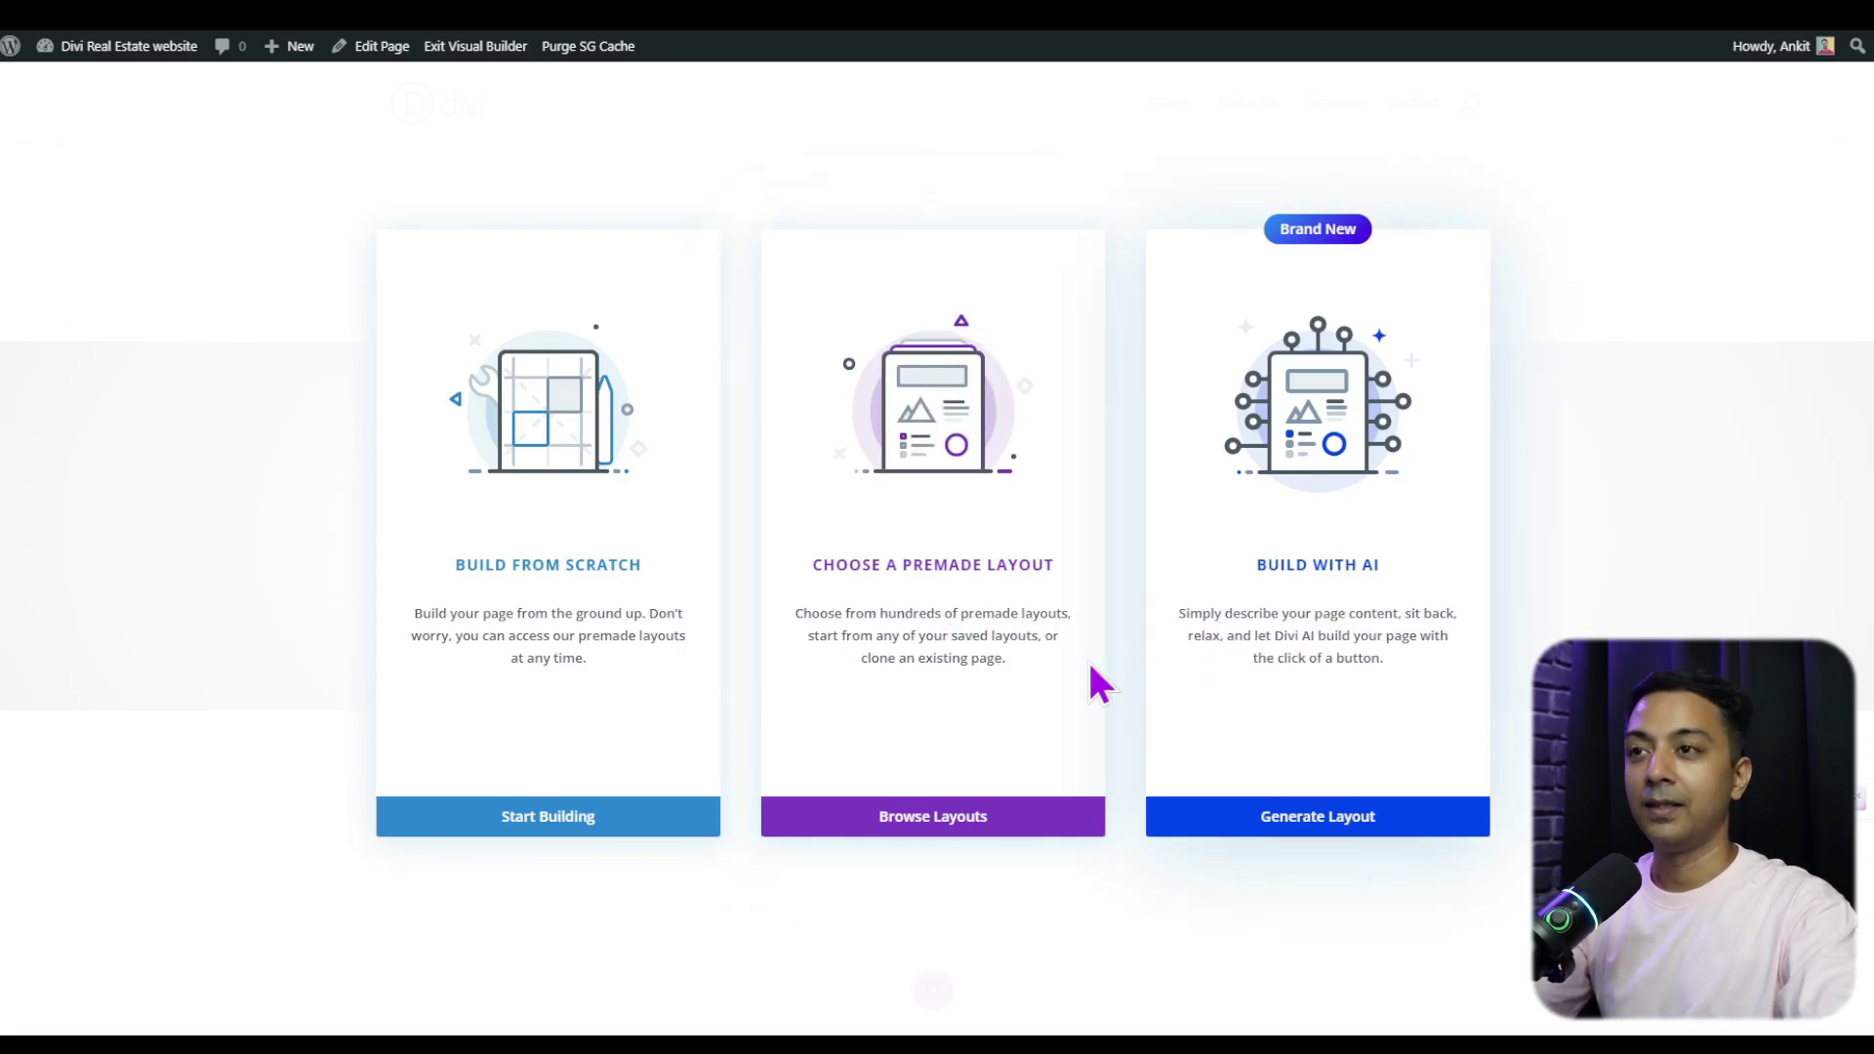
click(918, 829)
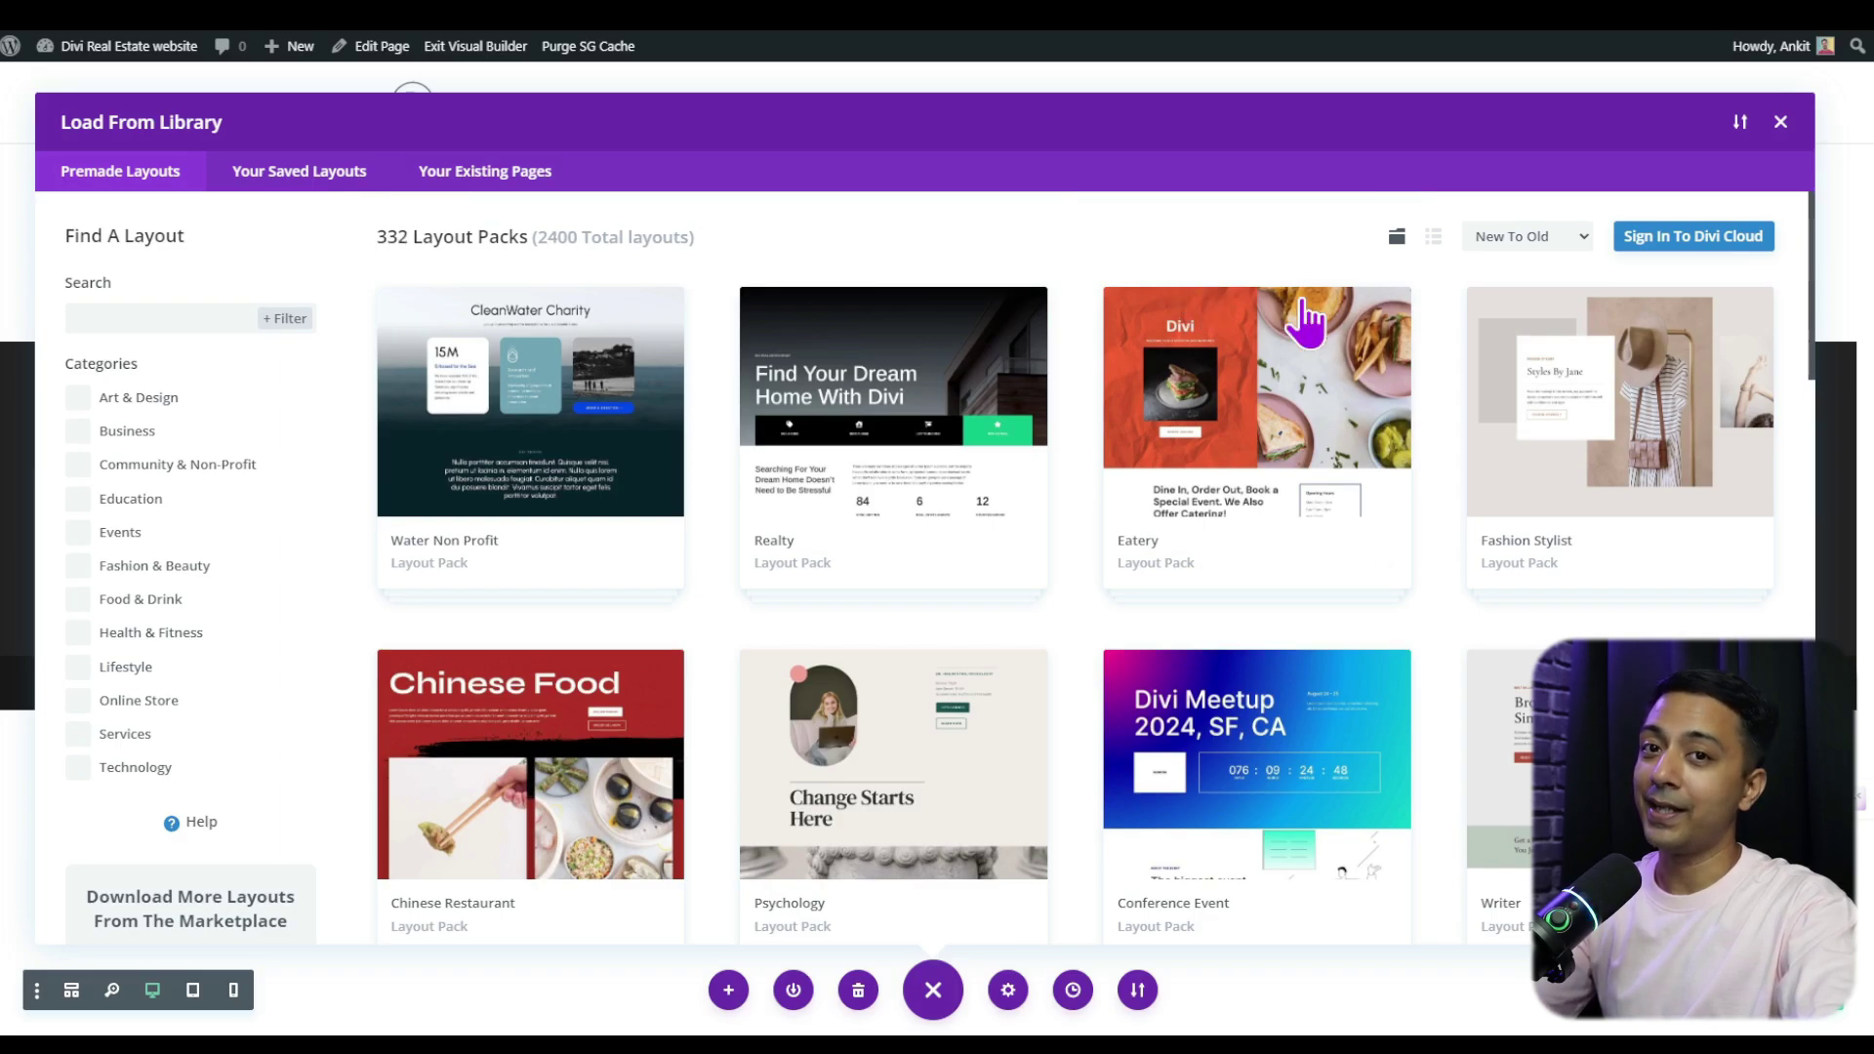
Look through the premade layout packs in the Divi library for a suitable website design
drag(1821, 310, 1797, 732)
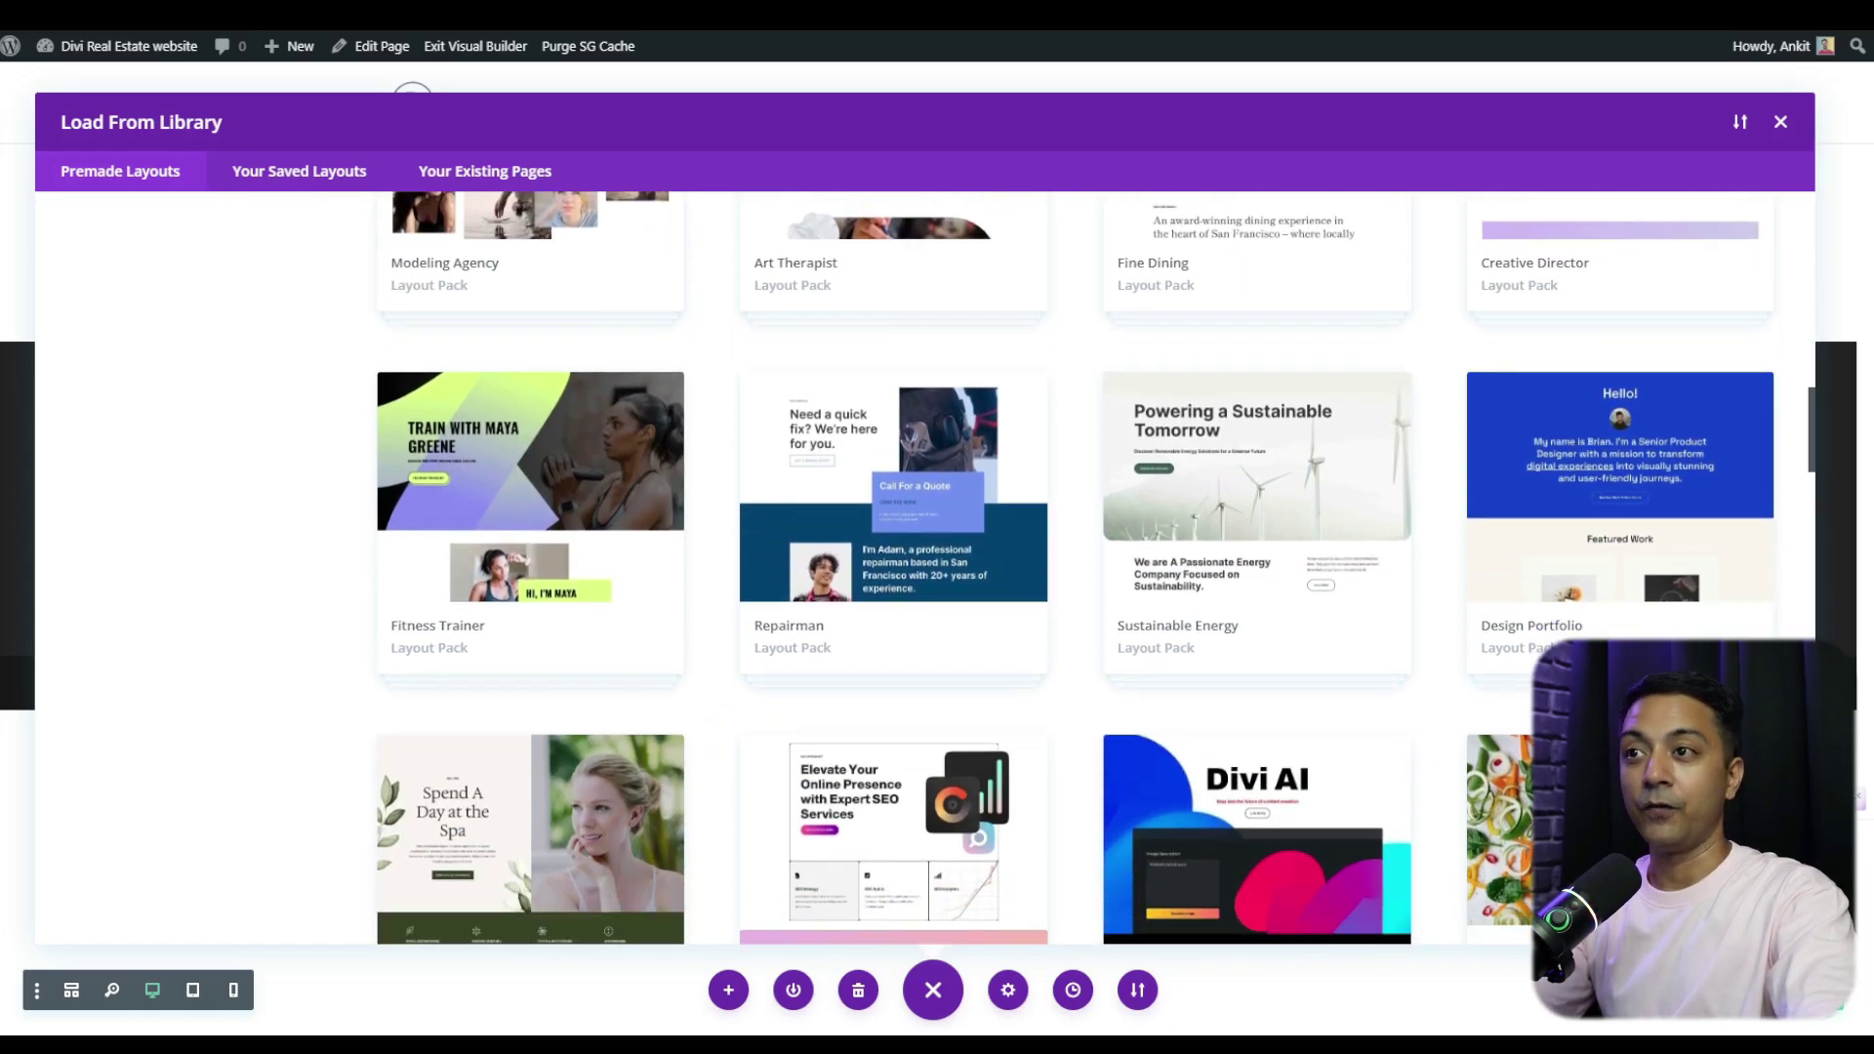
scroll(1074, 566, down, 5)
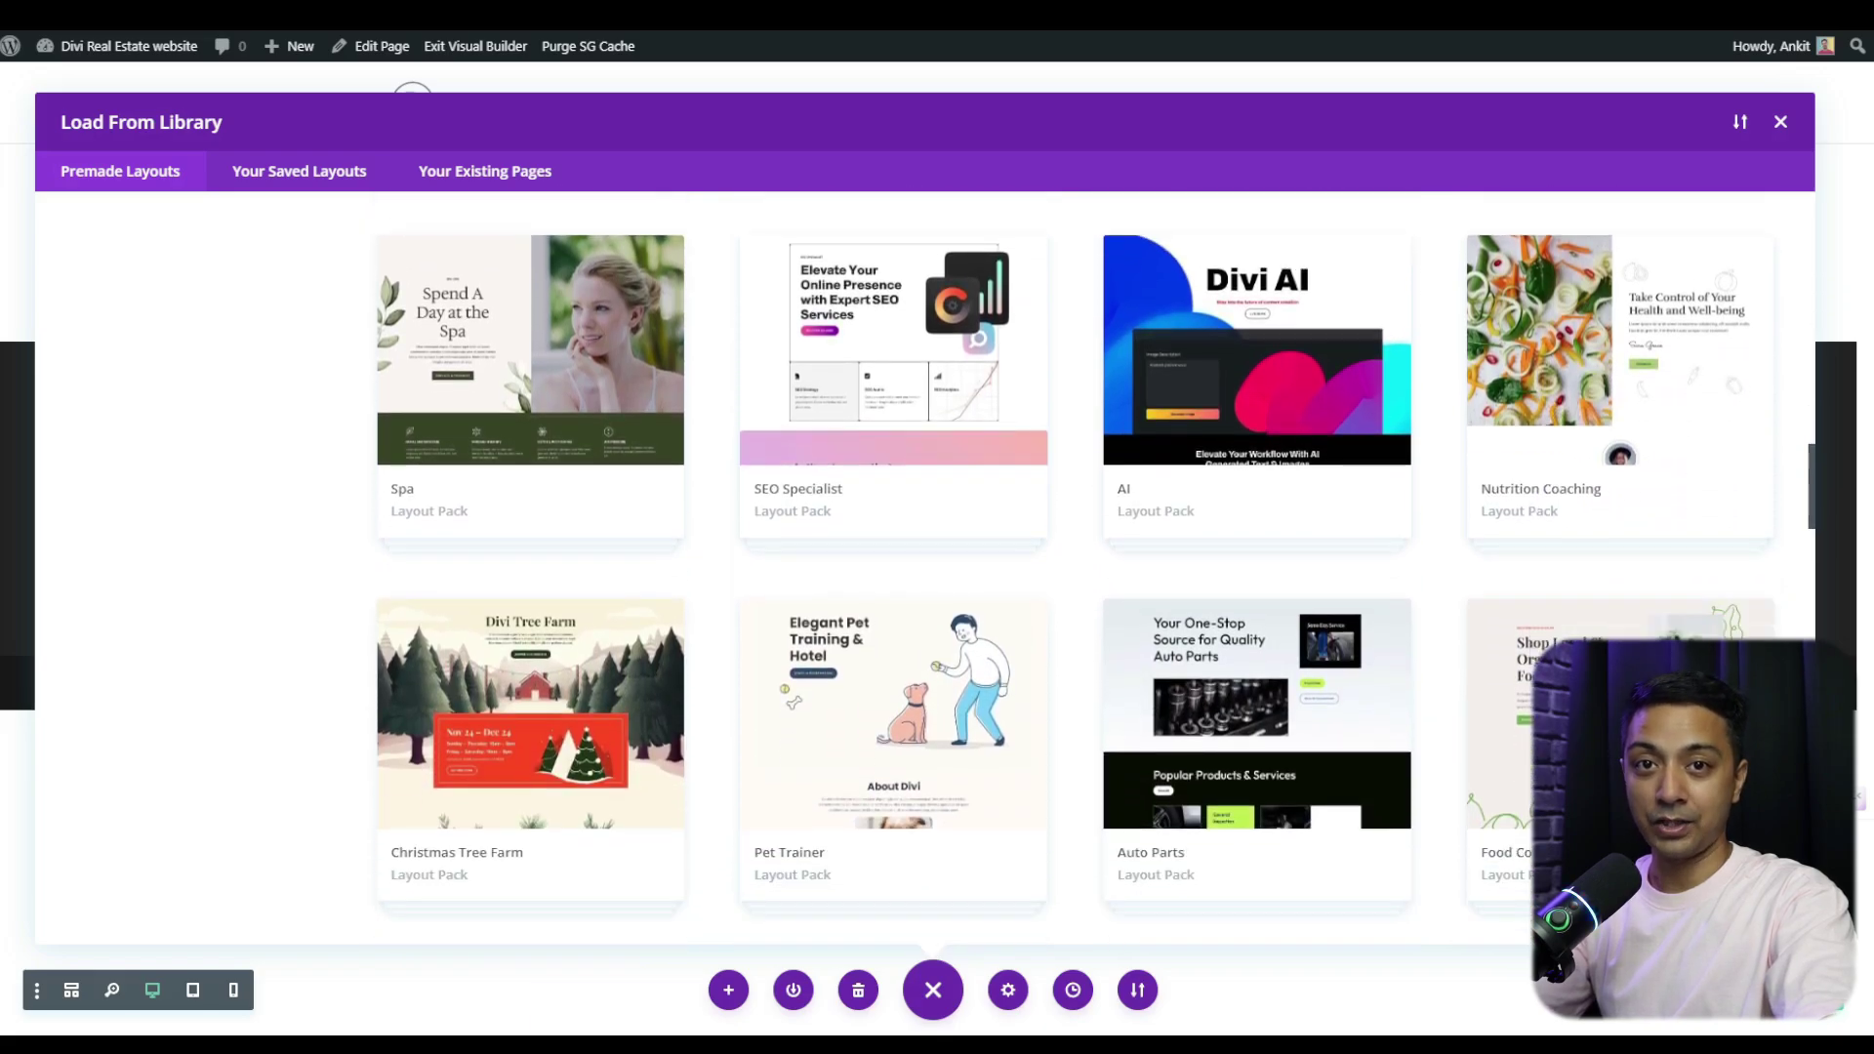
scroll(1074, 566, down, 4)
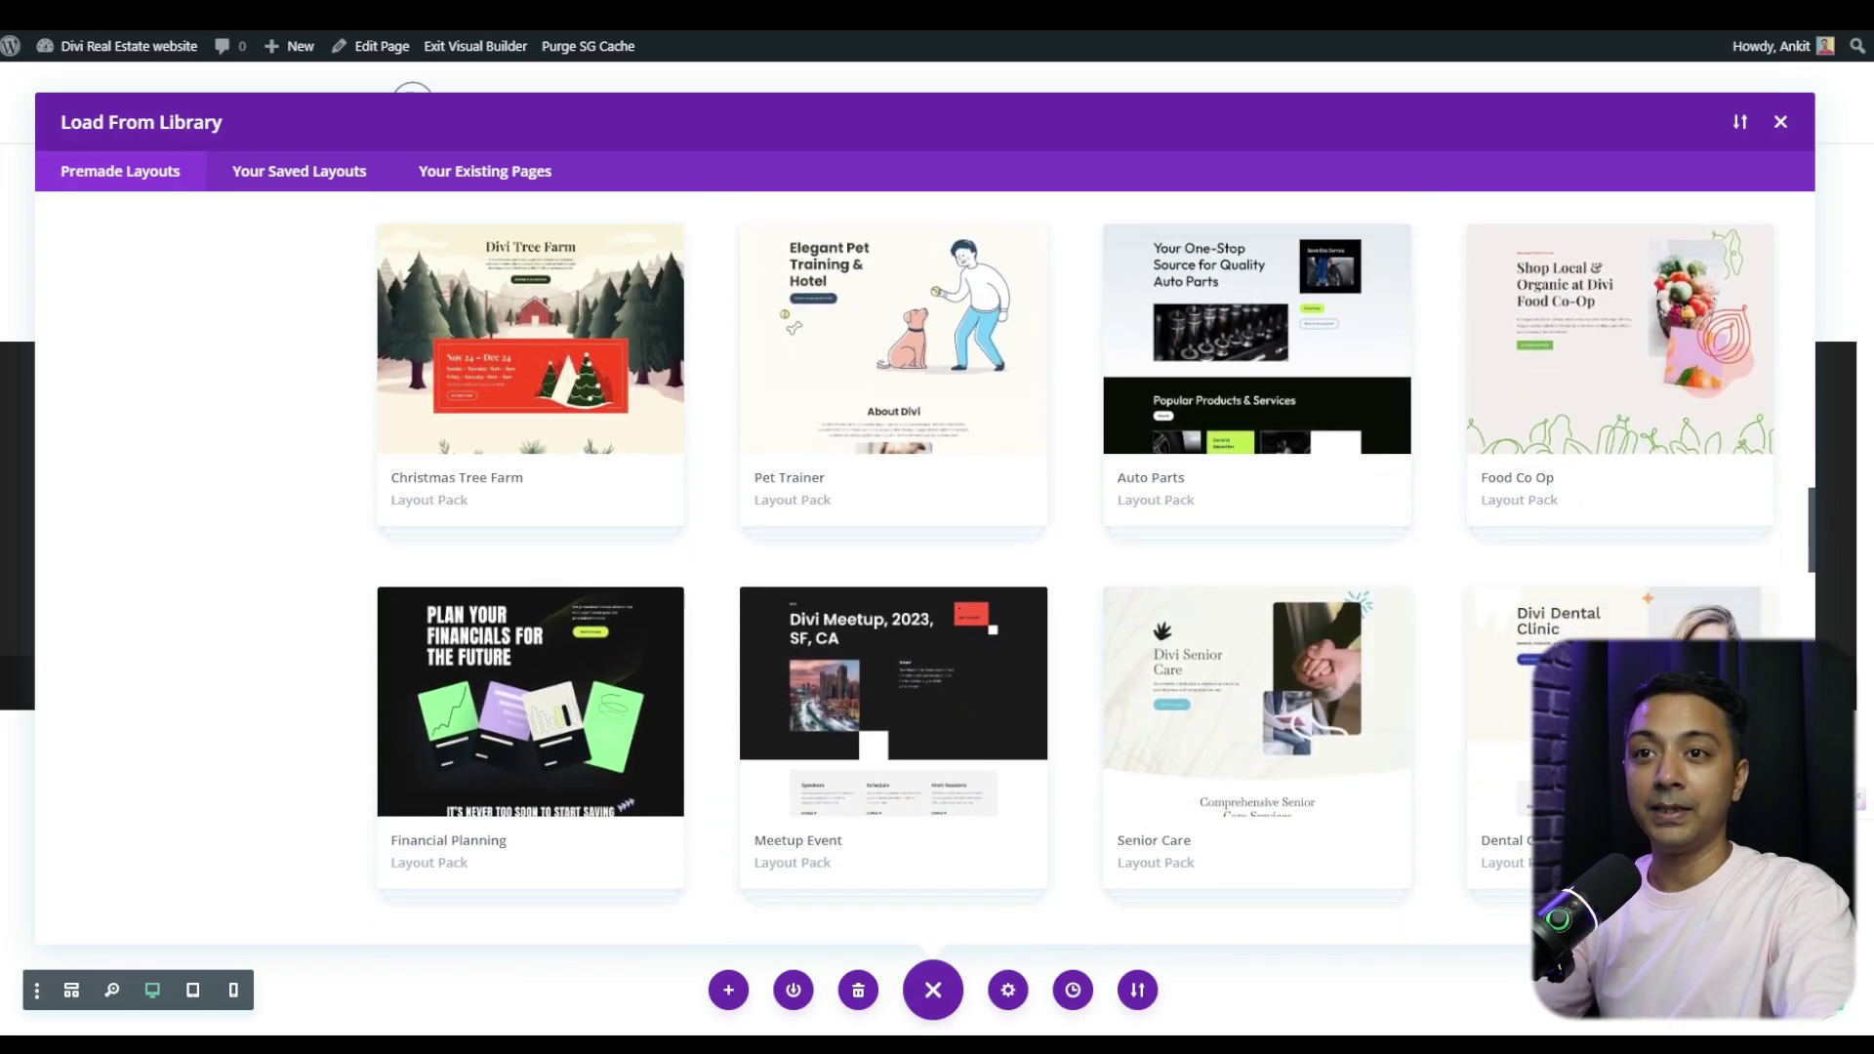
scroll(1074, 566, down, 5)
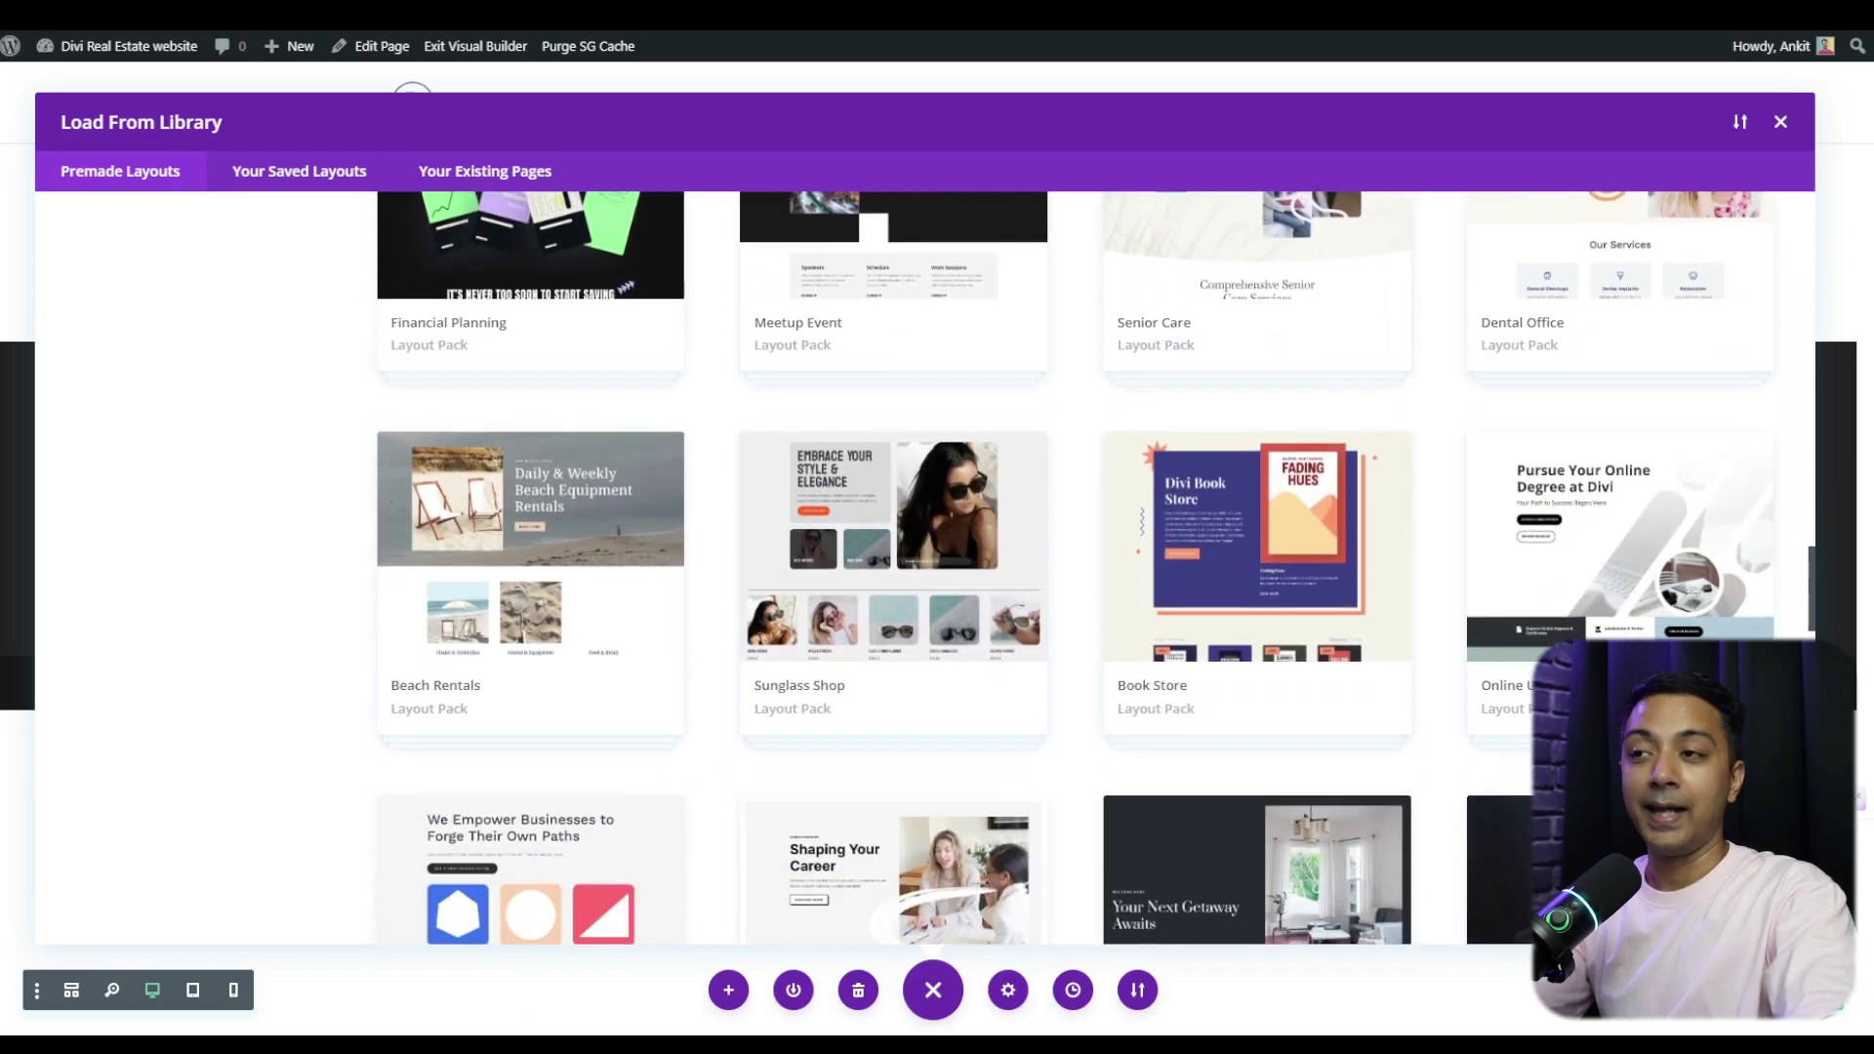
scroll(1074, 567, down, 3)
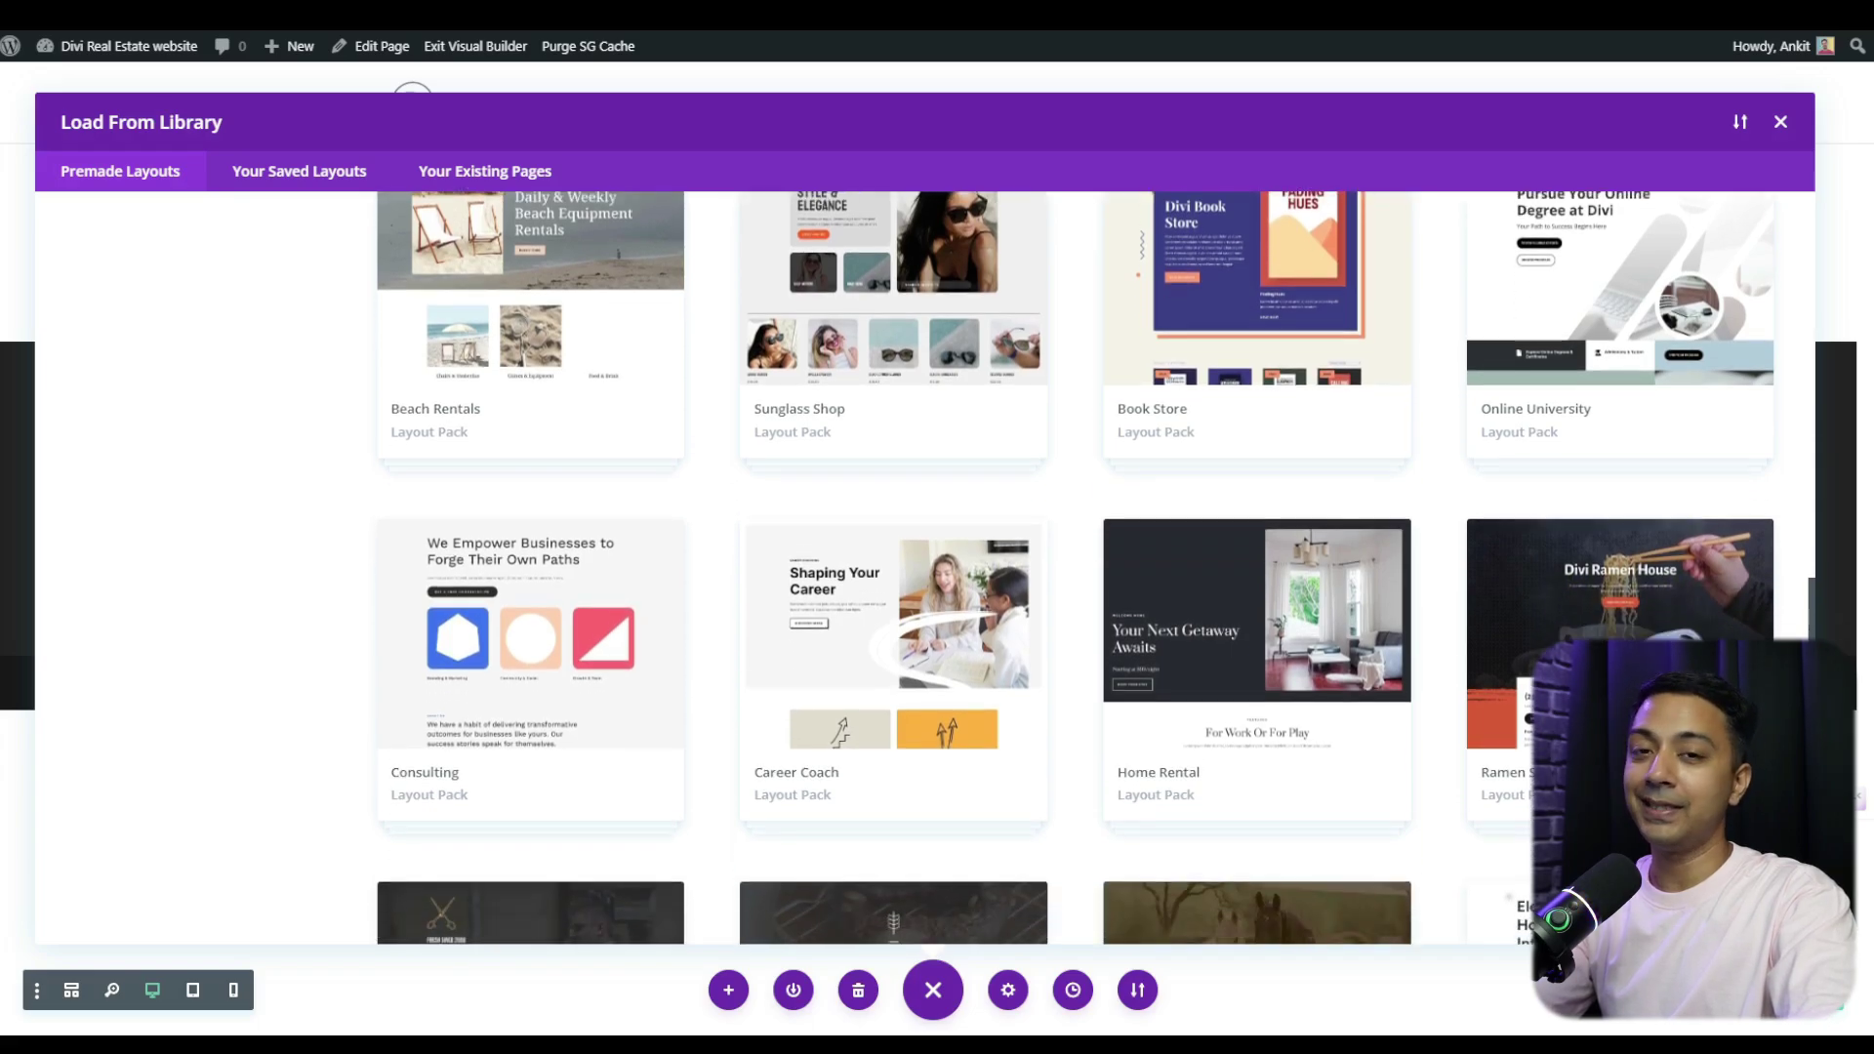
Search the premade layouts for "Real estate" and open the details of the Real Estate Agent Home Page layout
scroll(1073, 566, down, 4)
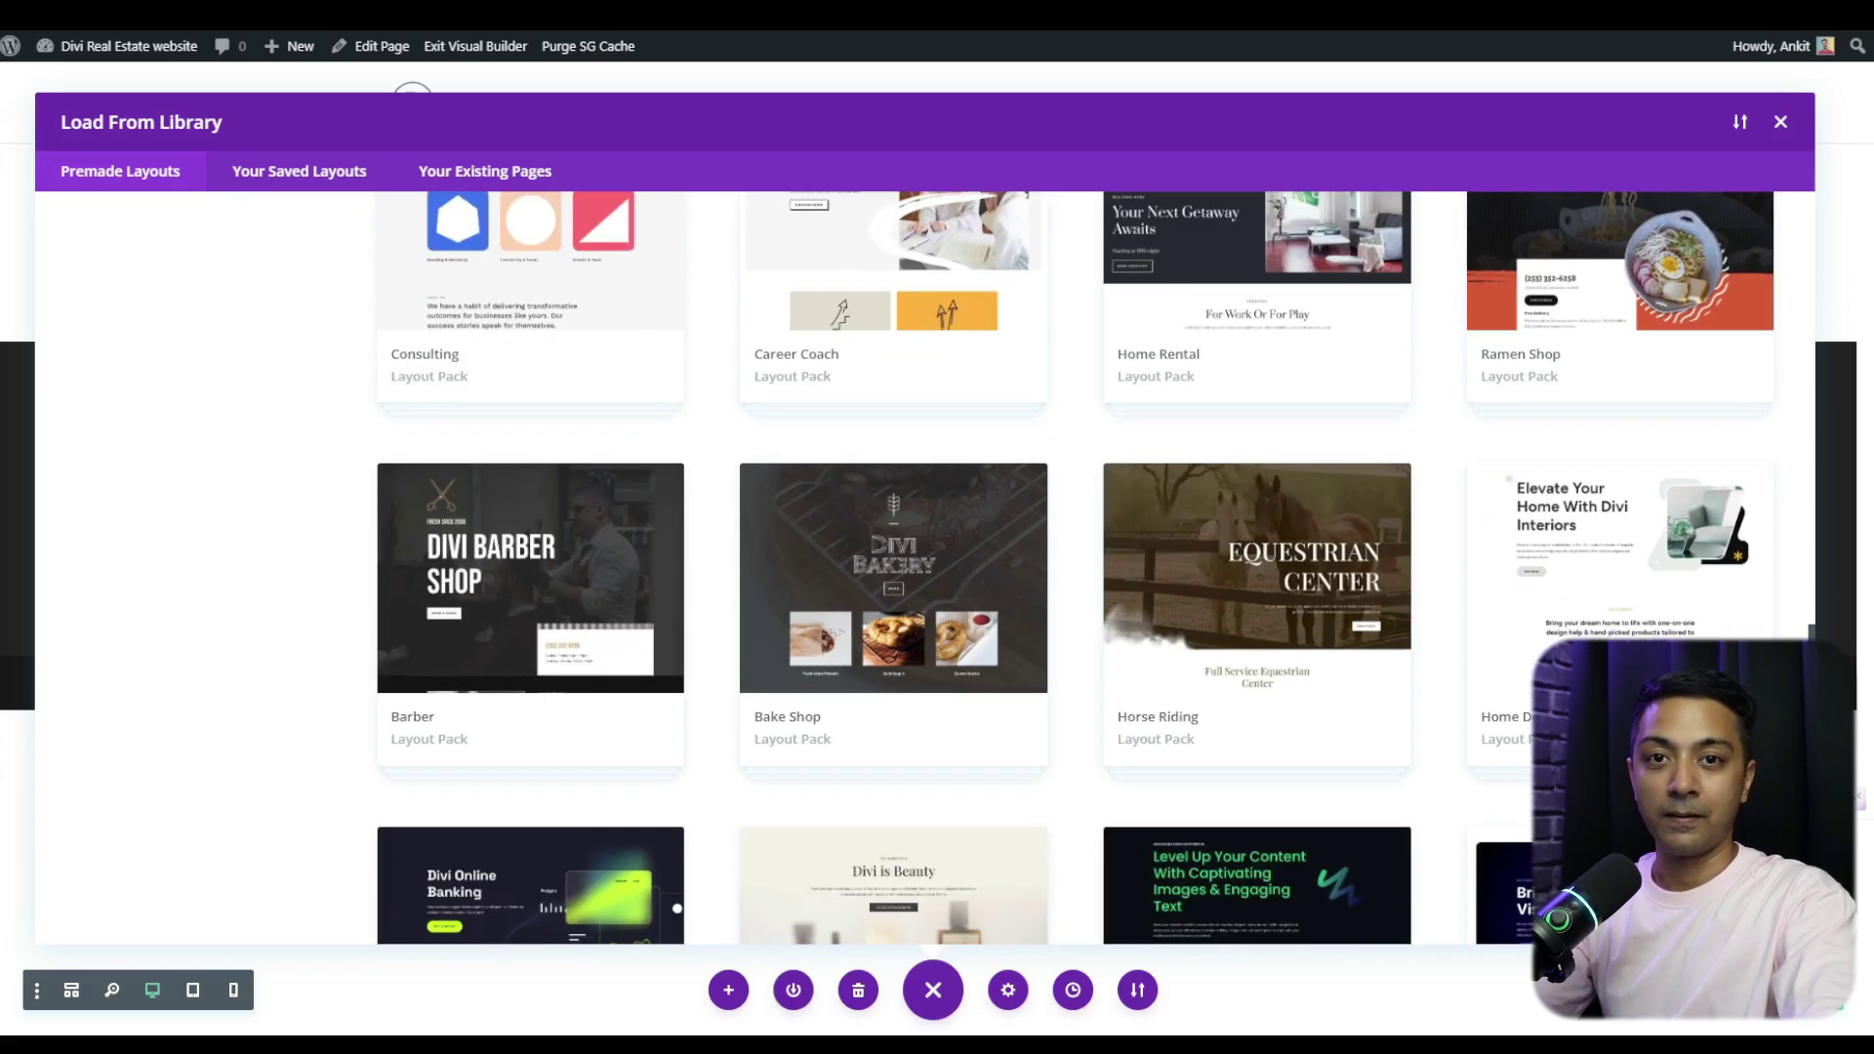
scroll(1044, 517, down, 15)
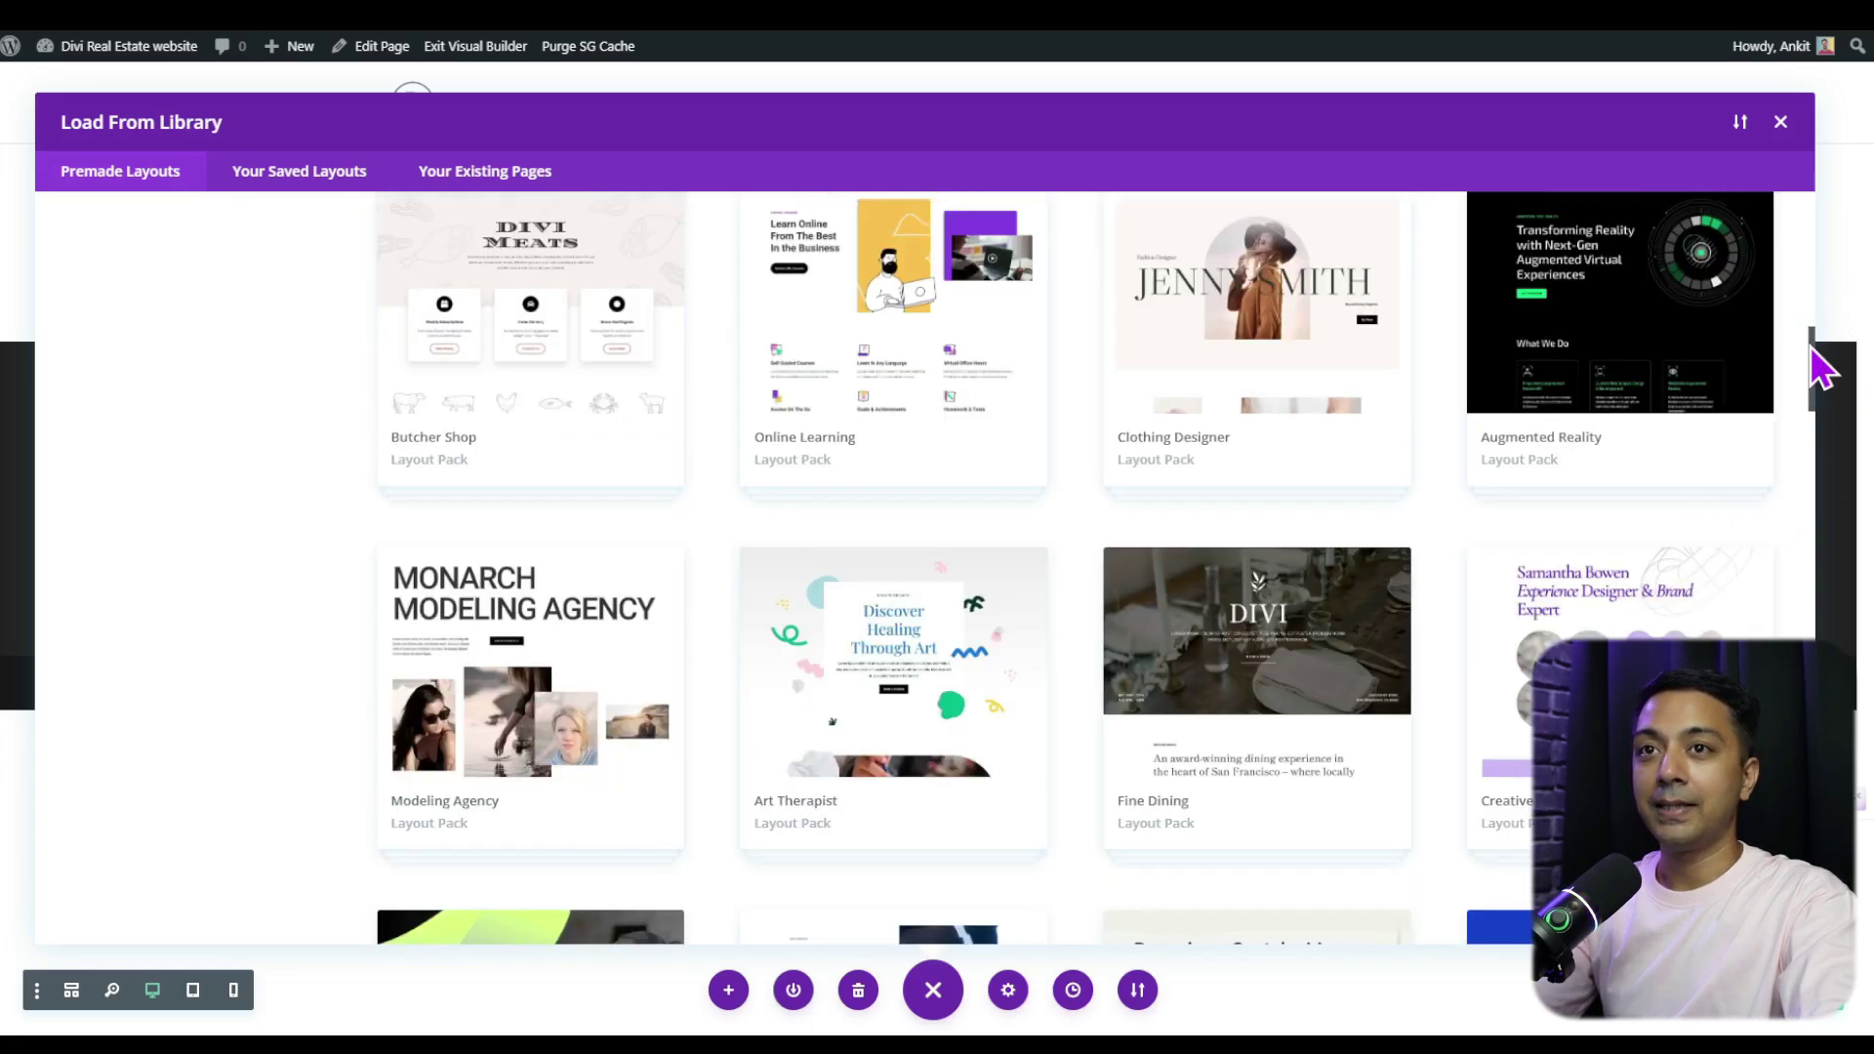
drag(1821, 376, 1809, 240)
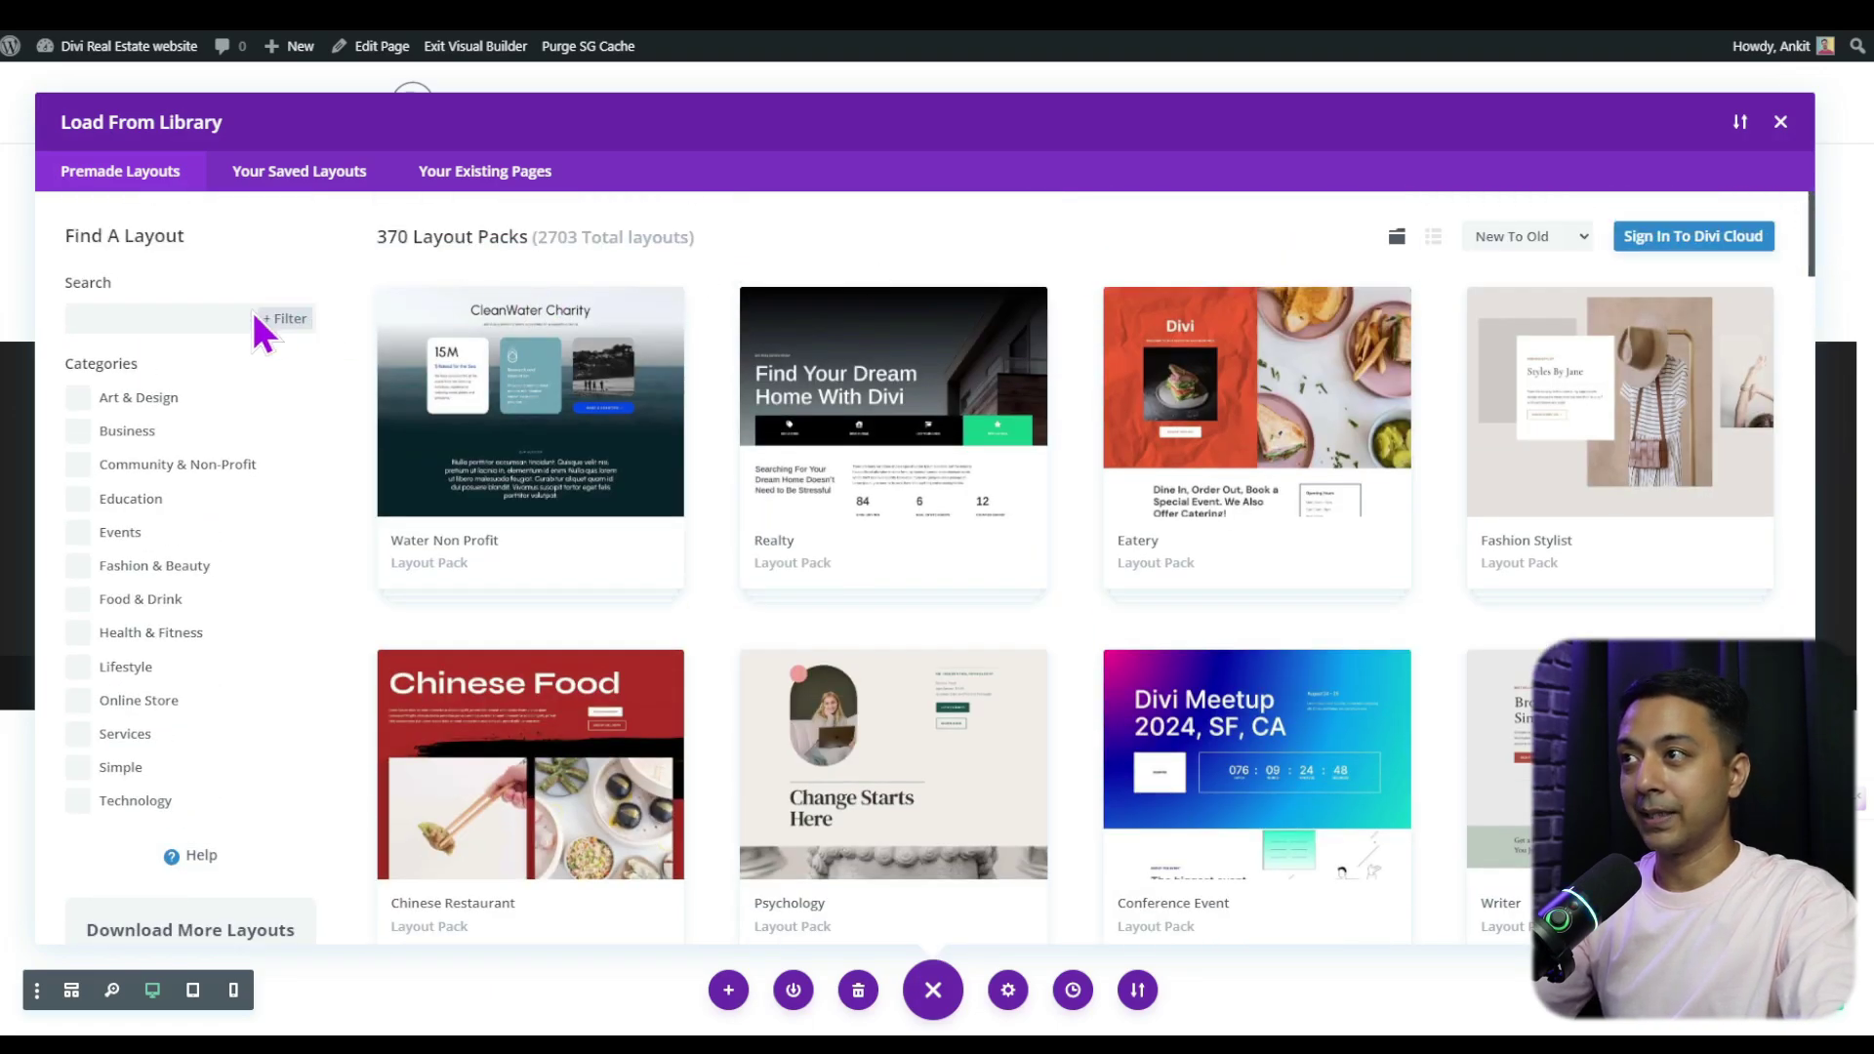
click(167, 319)
text(Real estate)
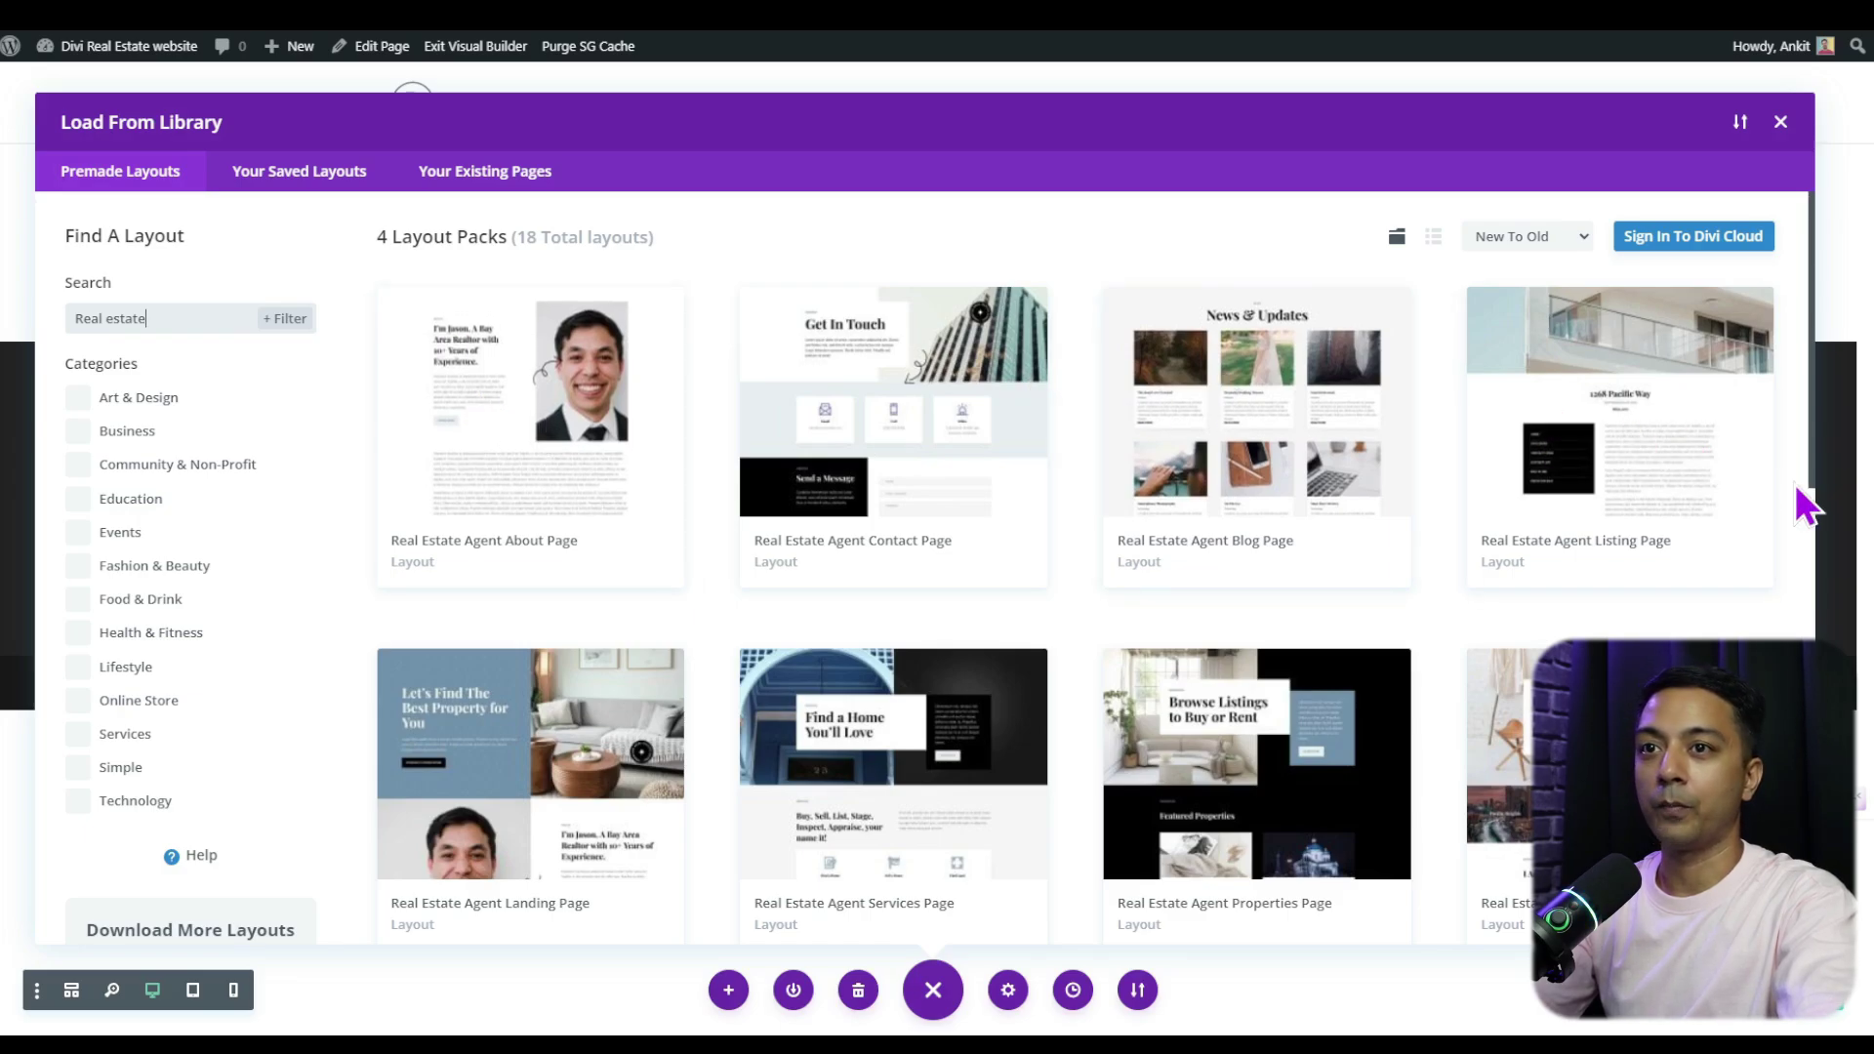
scroll(613, 746, down, 1)
scroll(609, 740, down, 1)
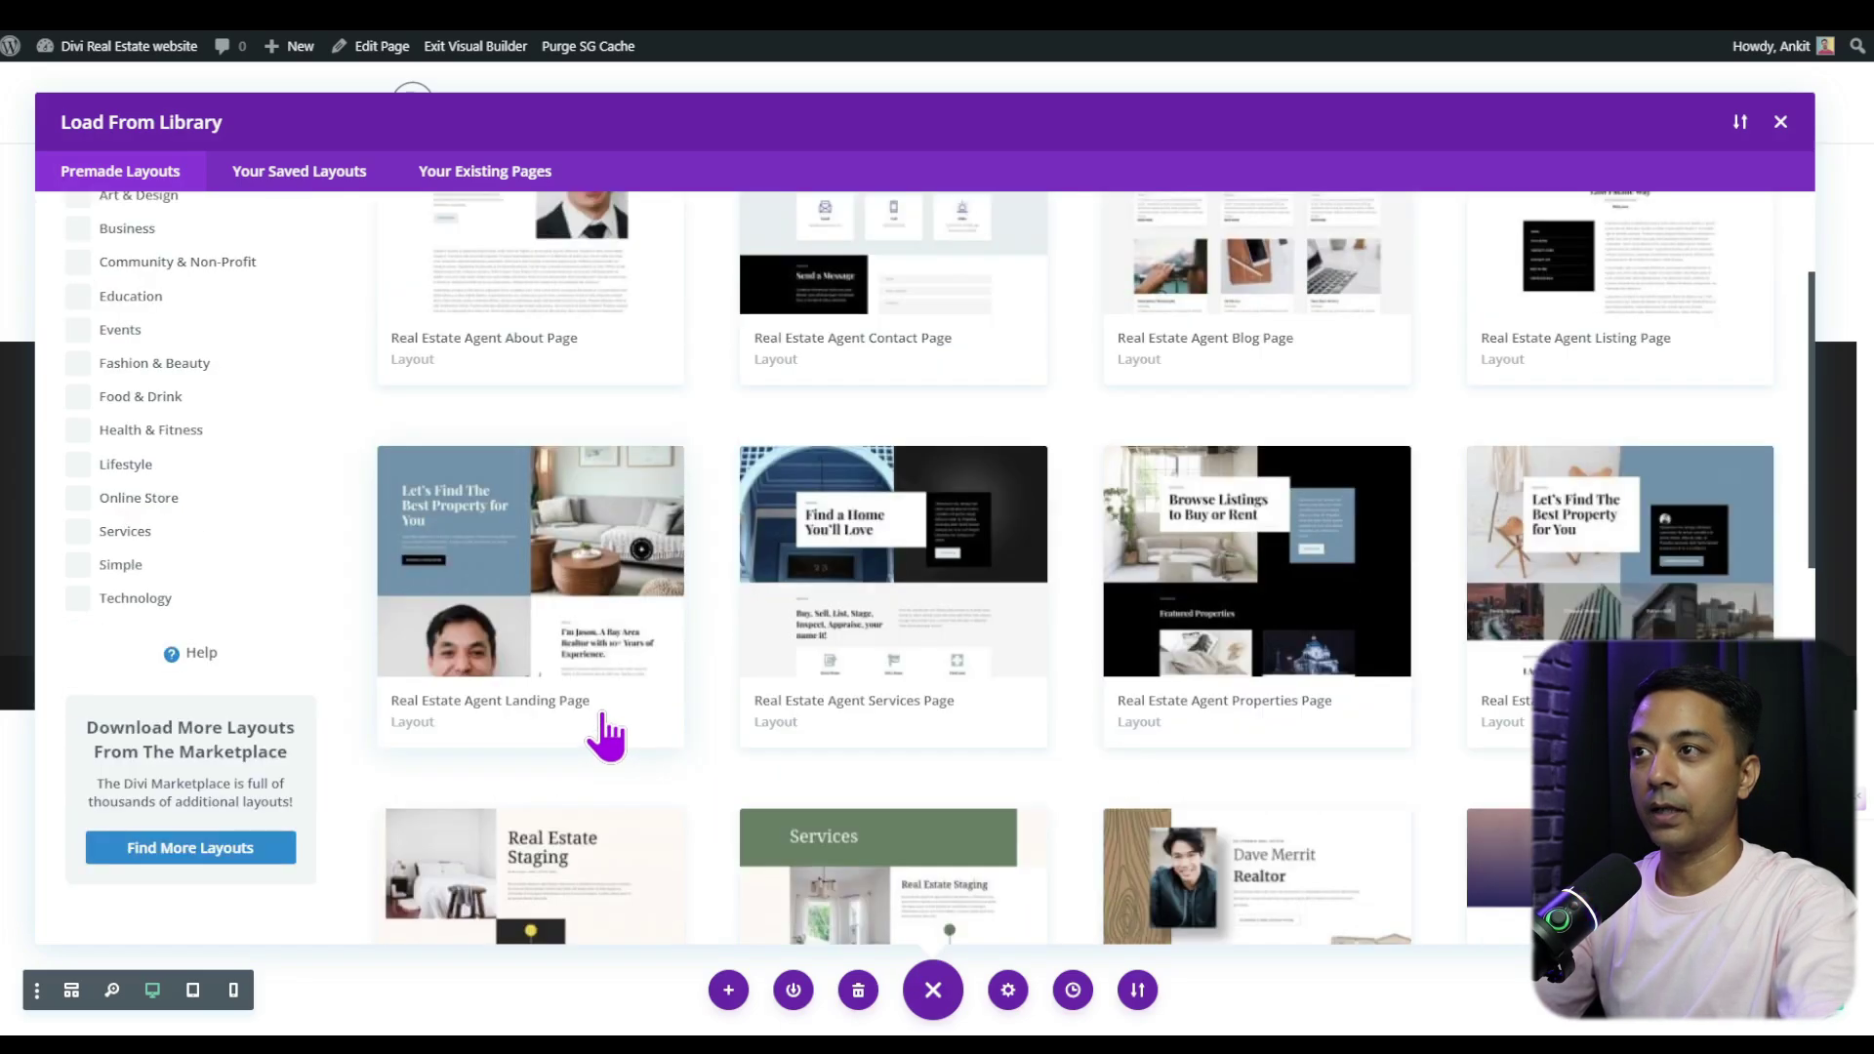
scroll(863, 683, down, 1)
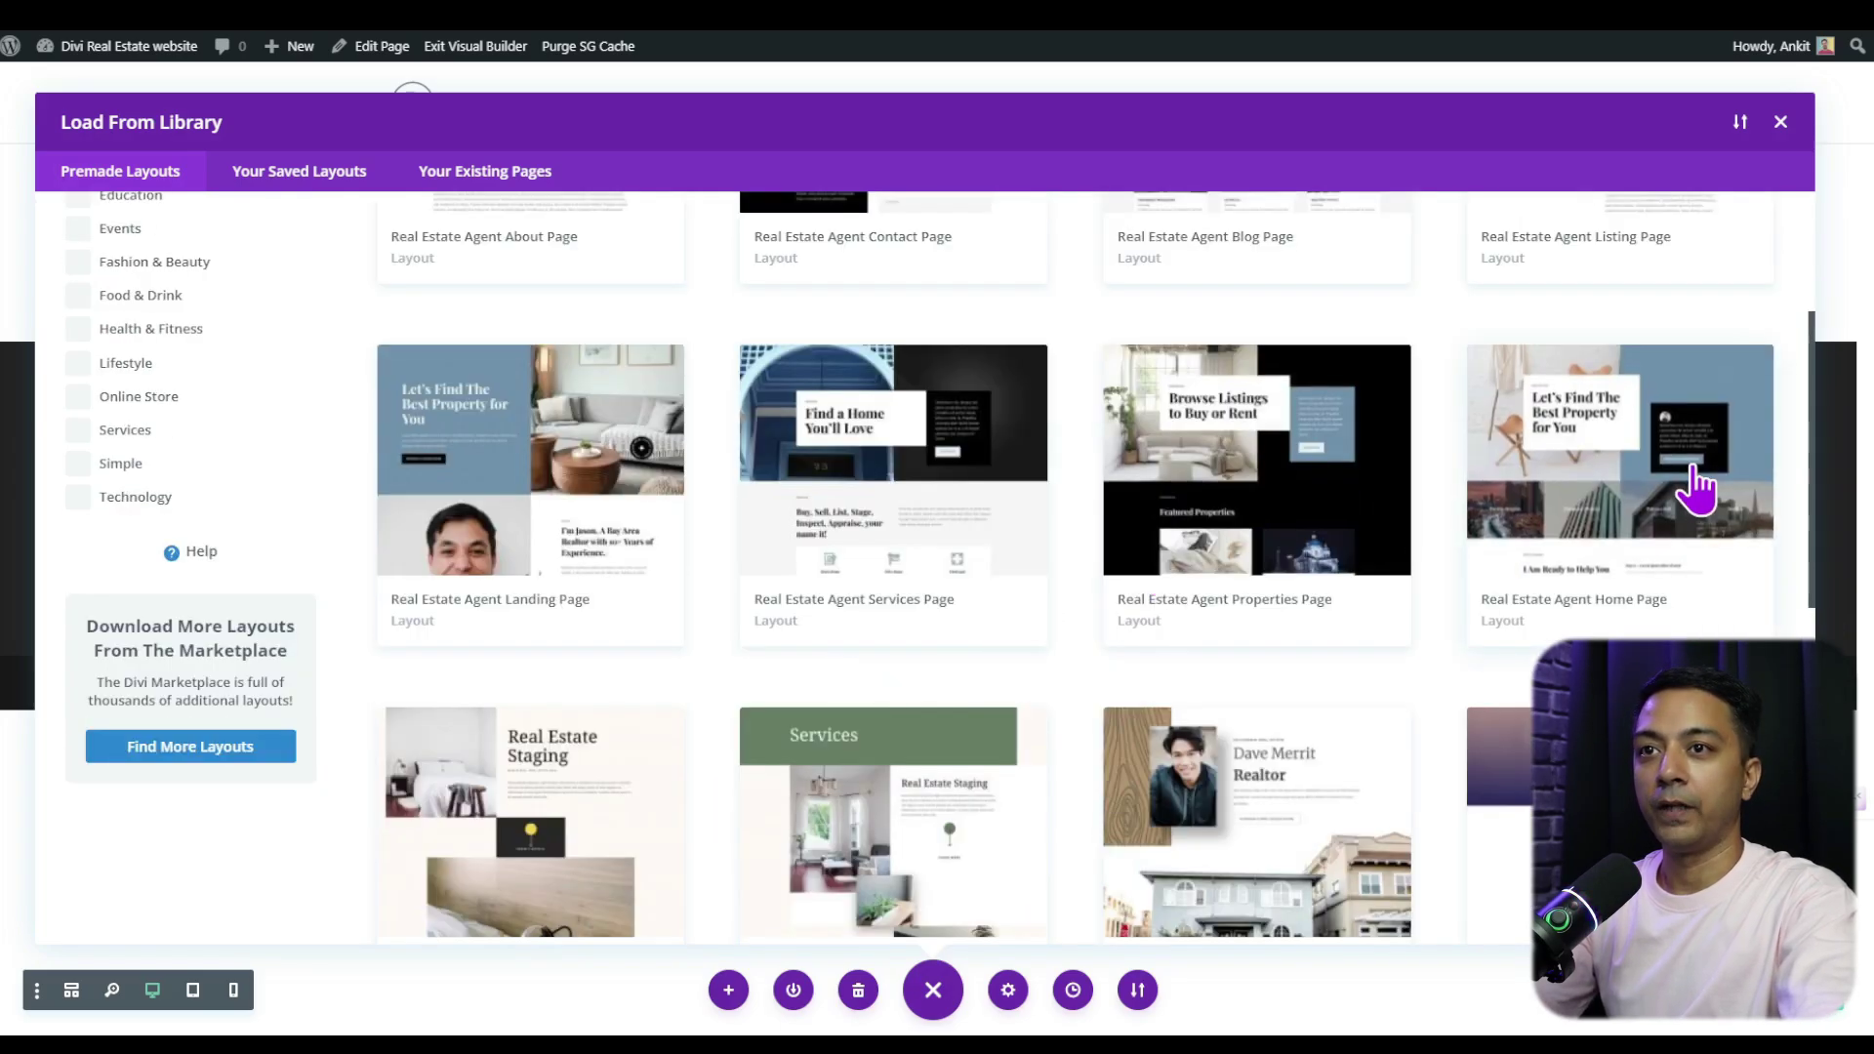
click(1613, 528)
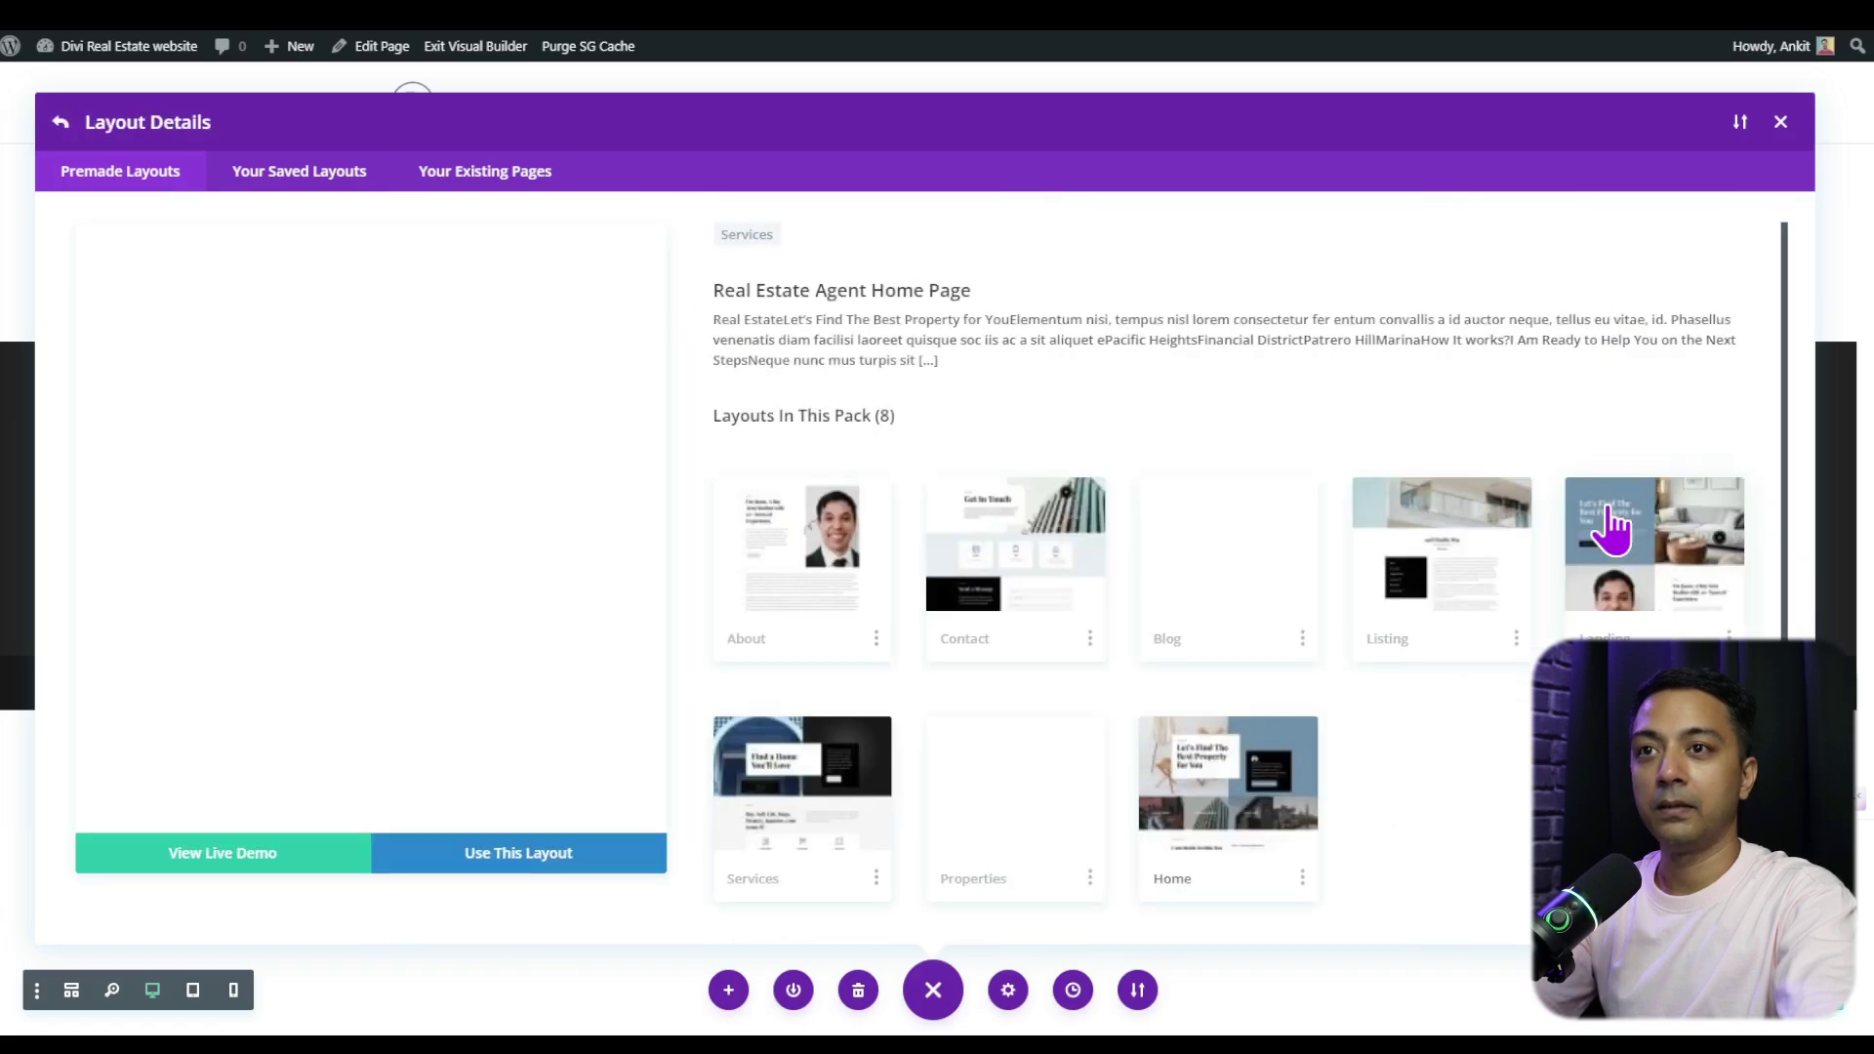
Review the Real Estate Agent Home Page preview and its live demo, and apply this layout to the Home page
scroll(298, 523, down, 5)
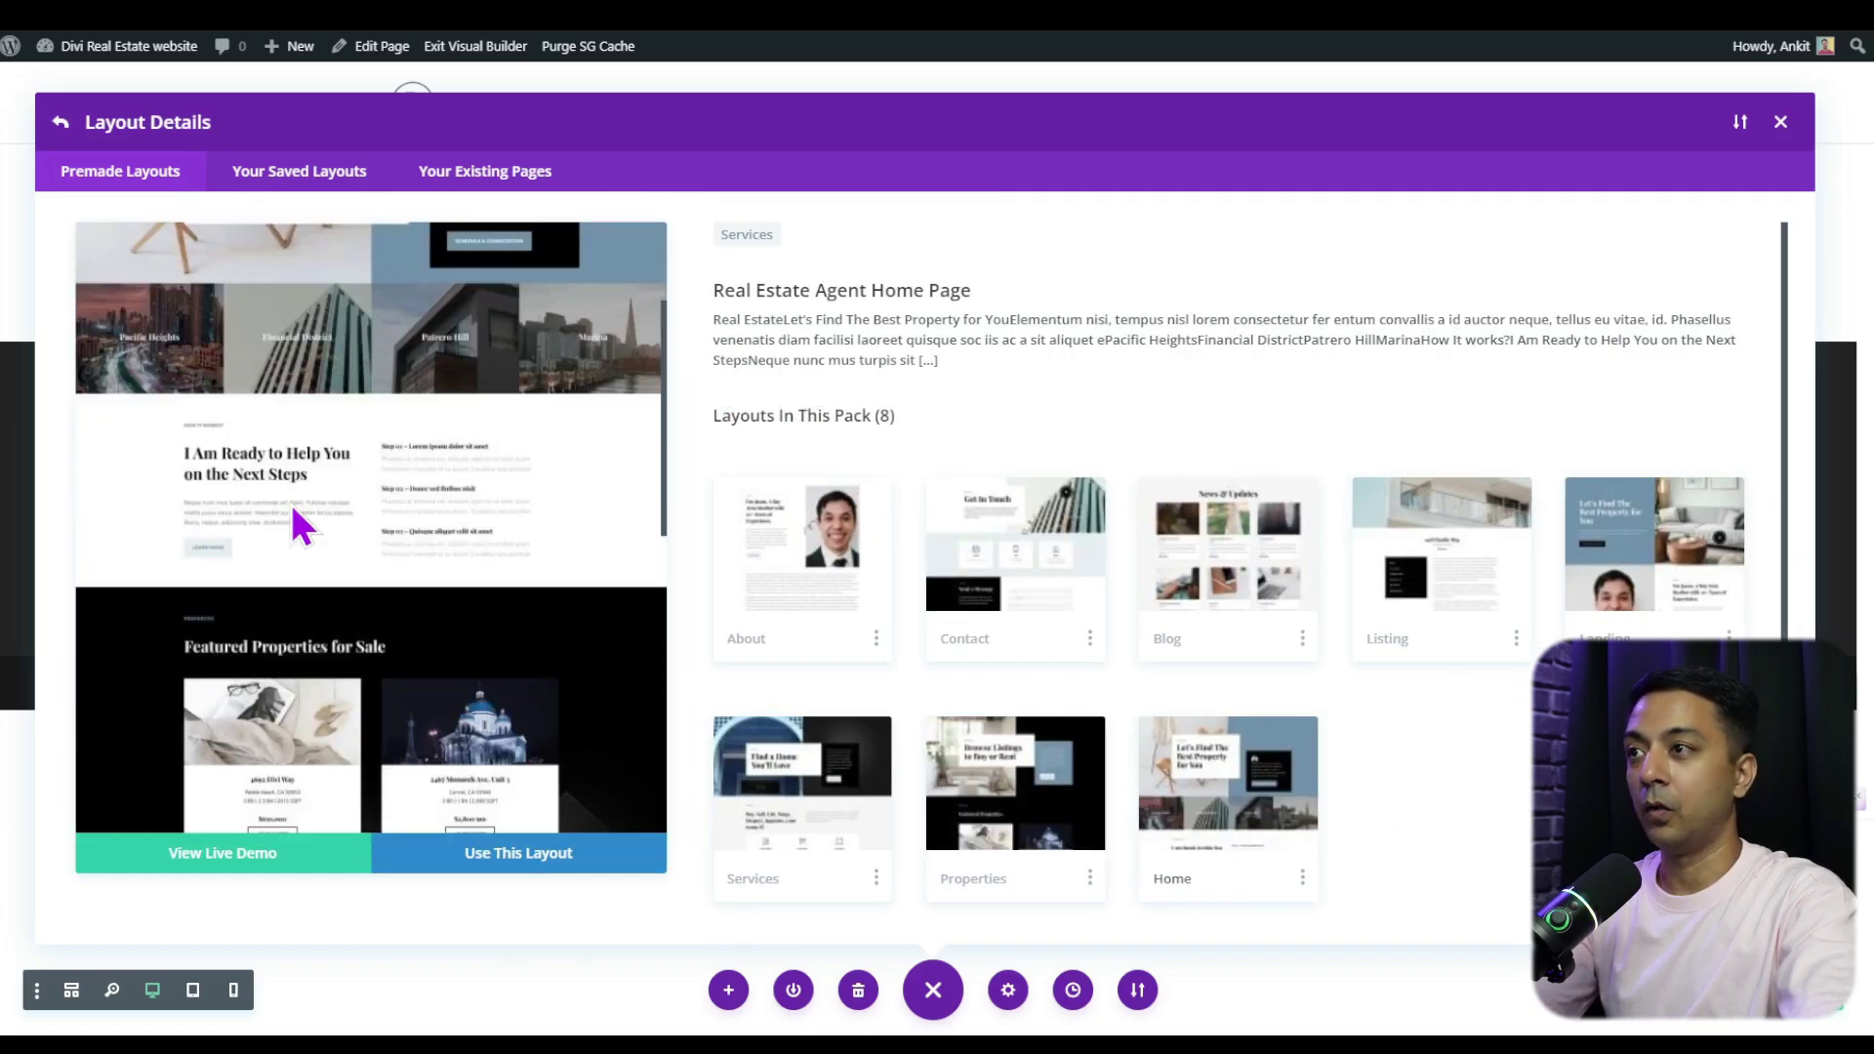
scroll(291, 509, down, 5)
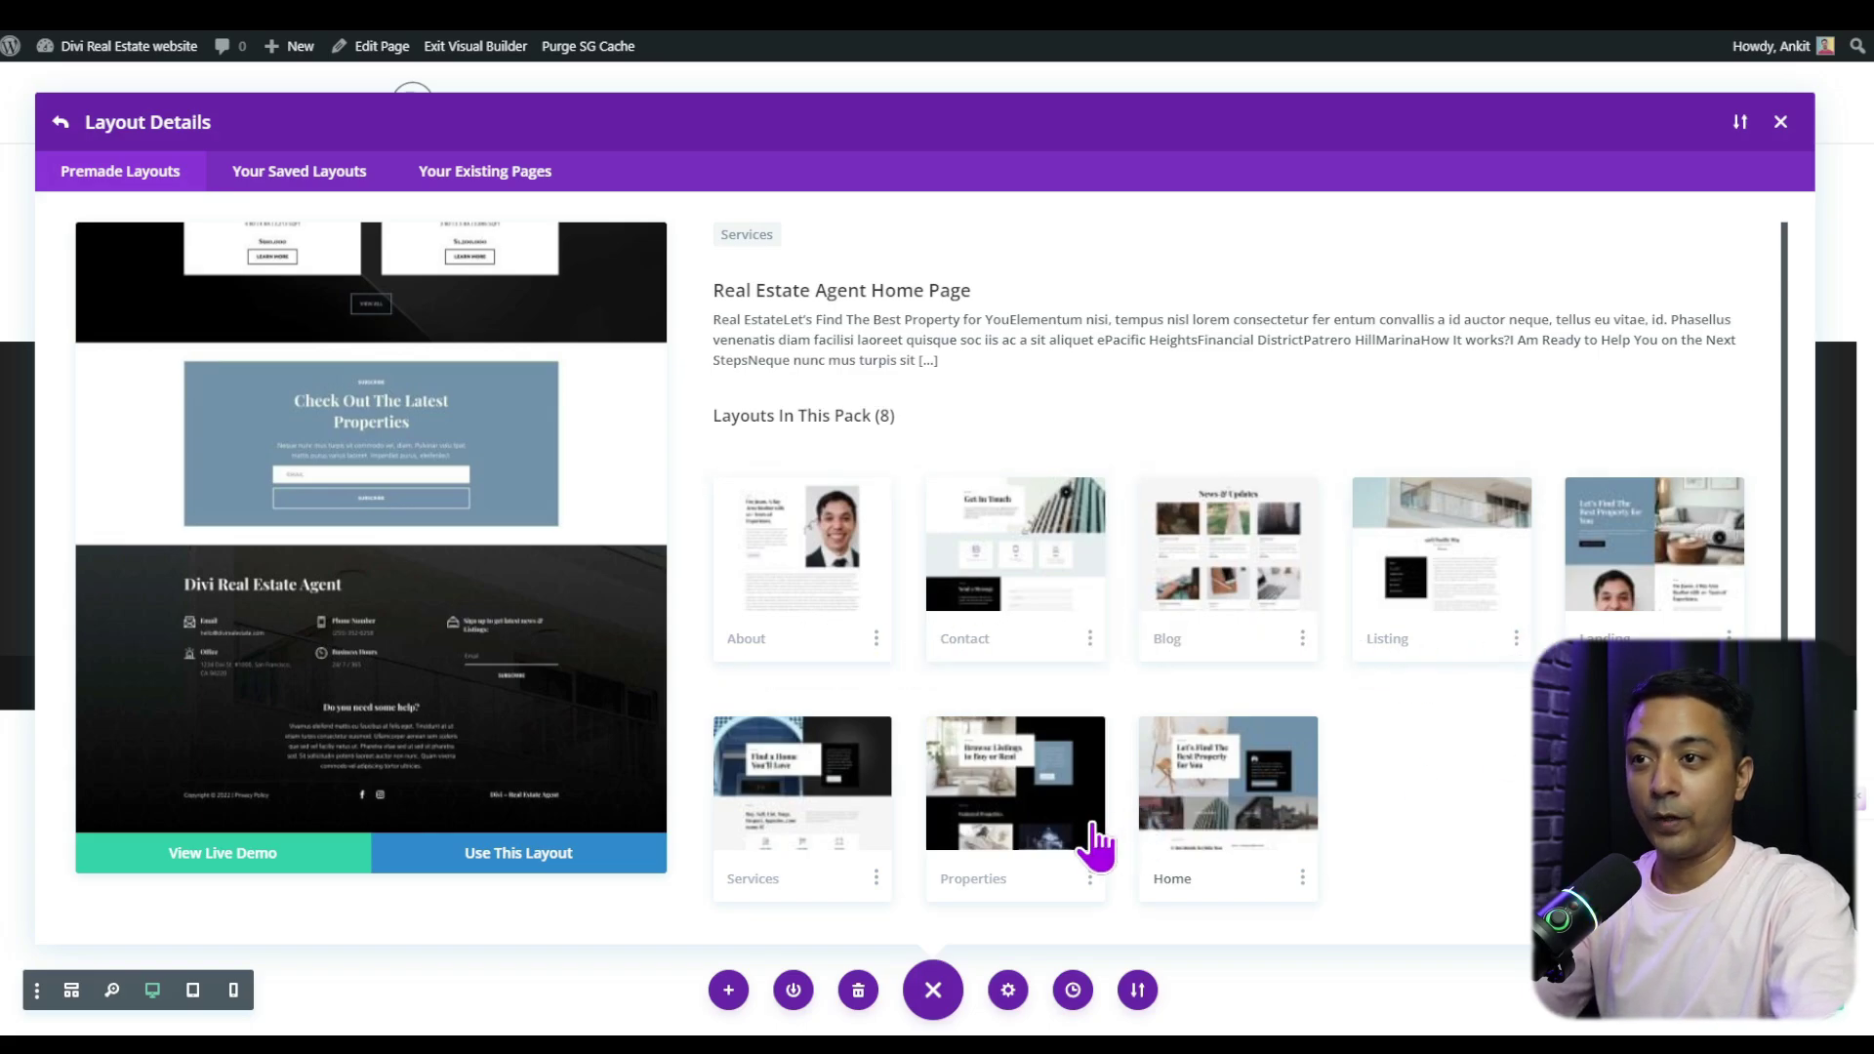
click(209, 868)
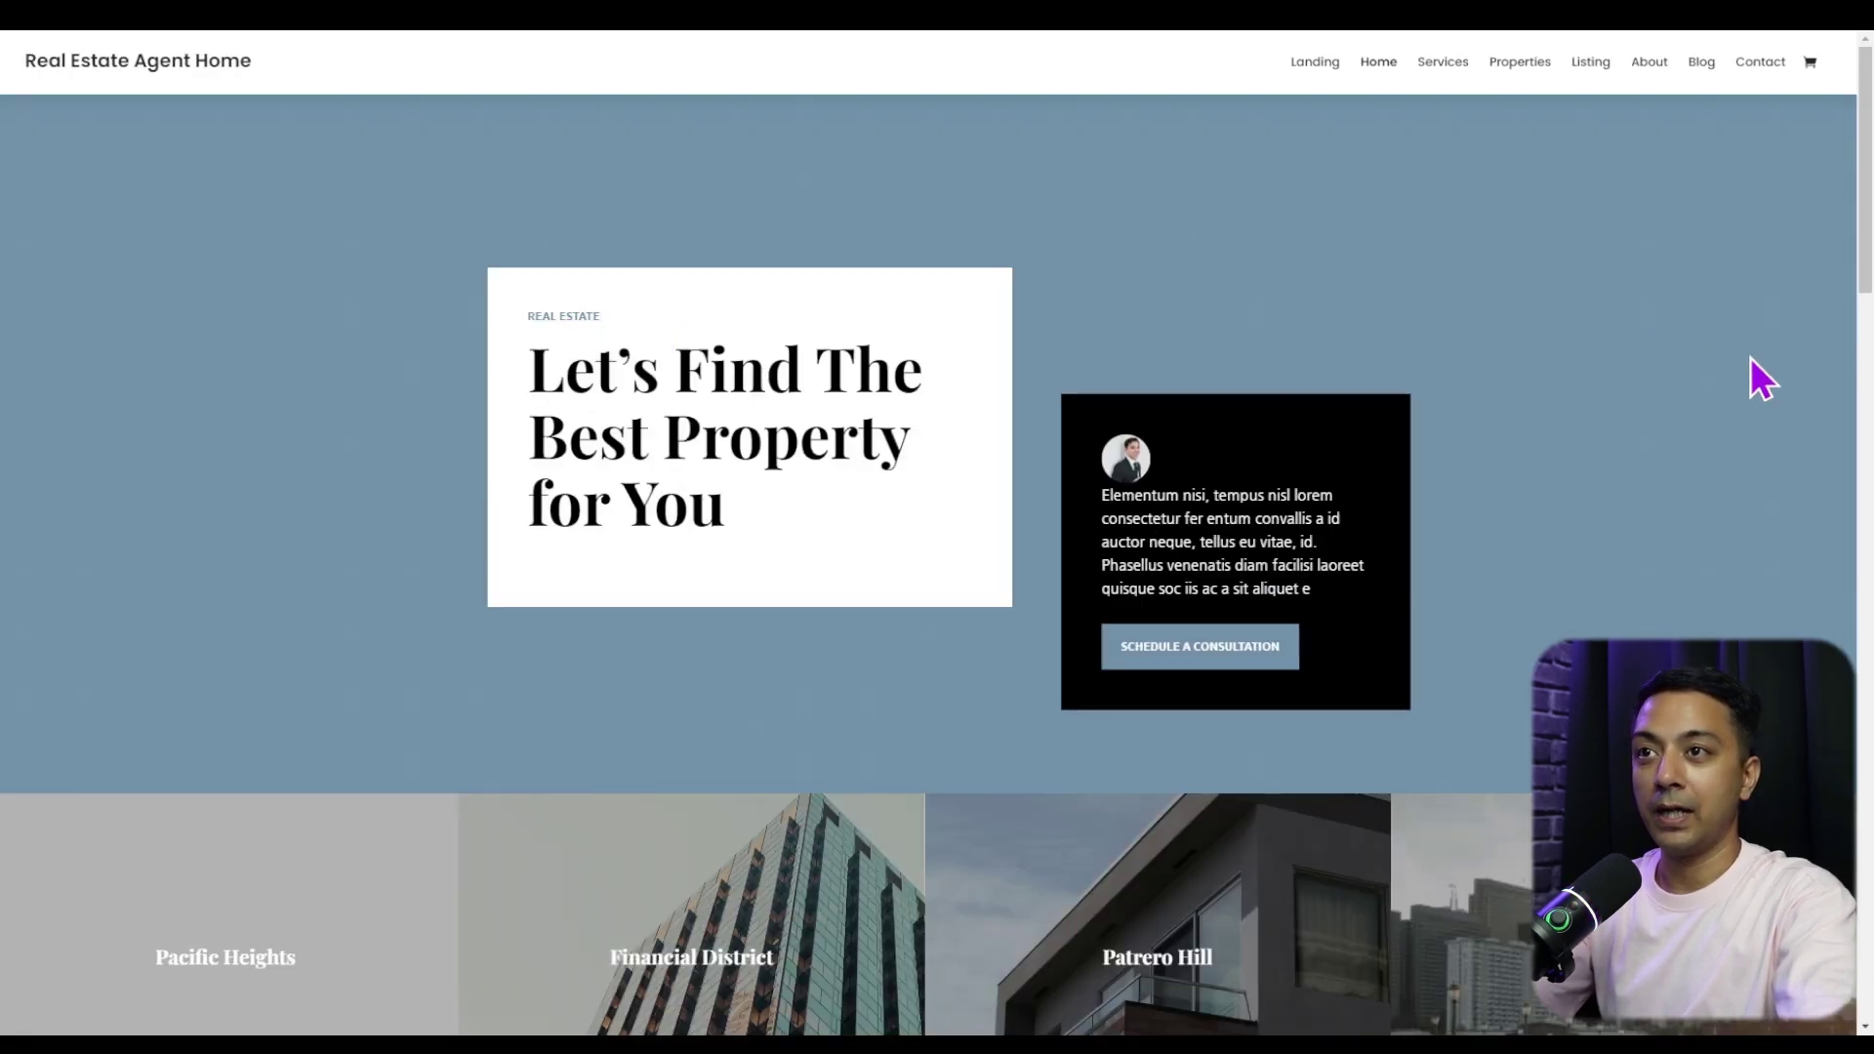
scroll(1779, 505, down, 2)
scroll(1778, 505, down, 15)
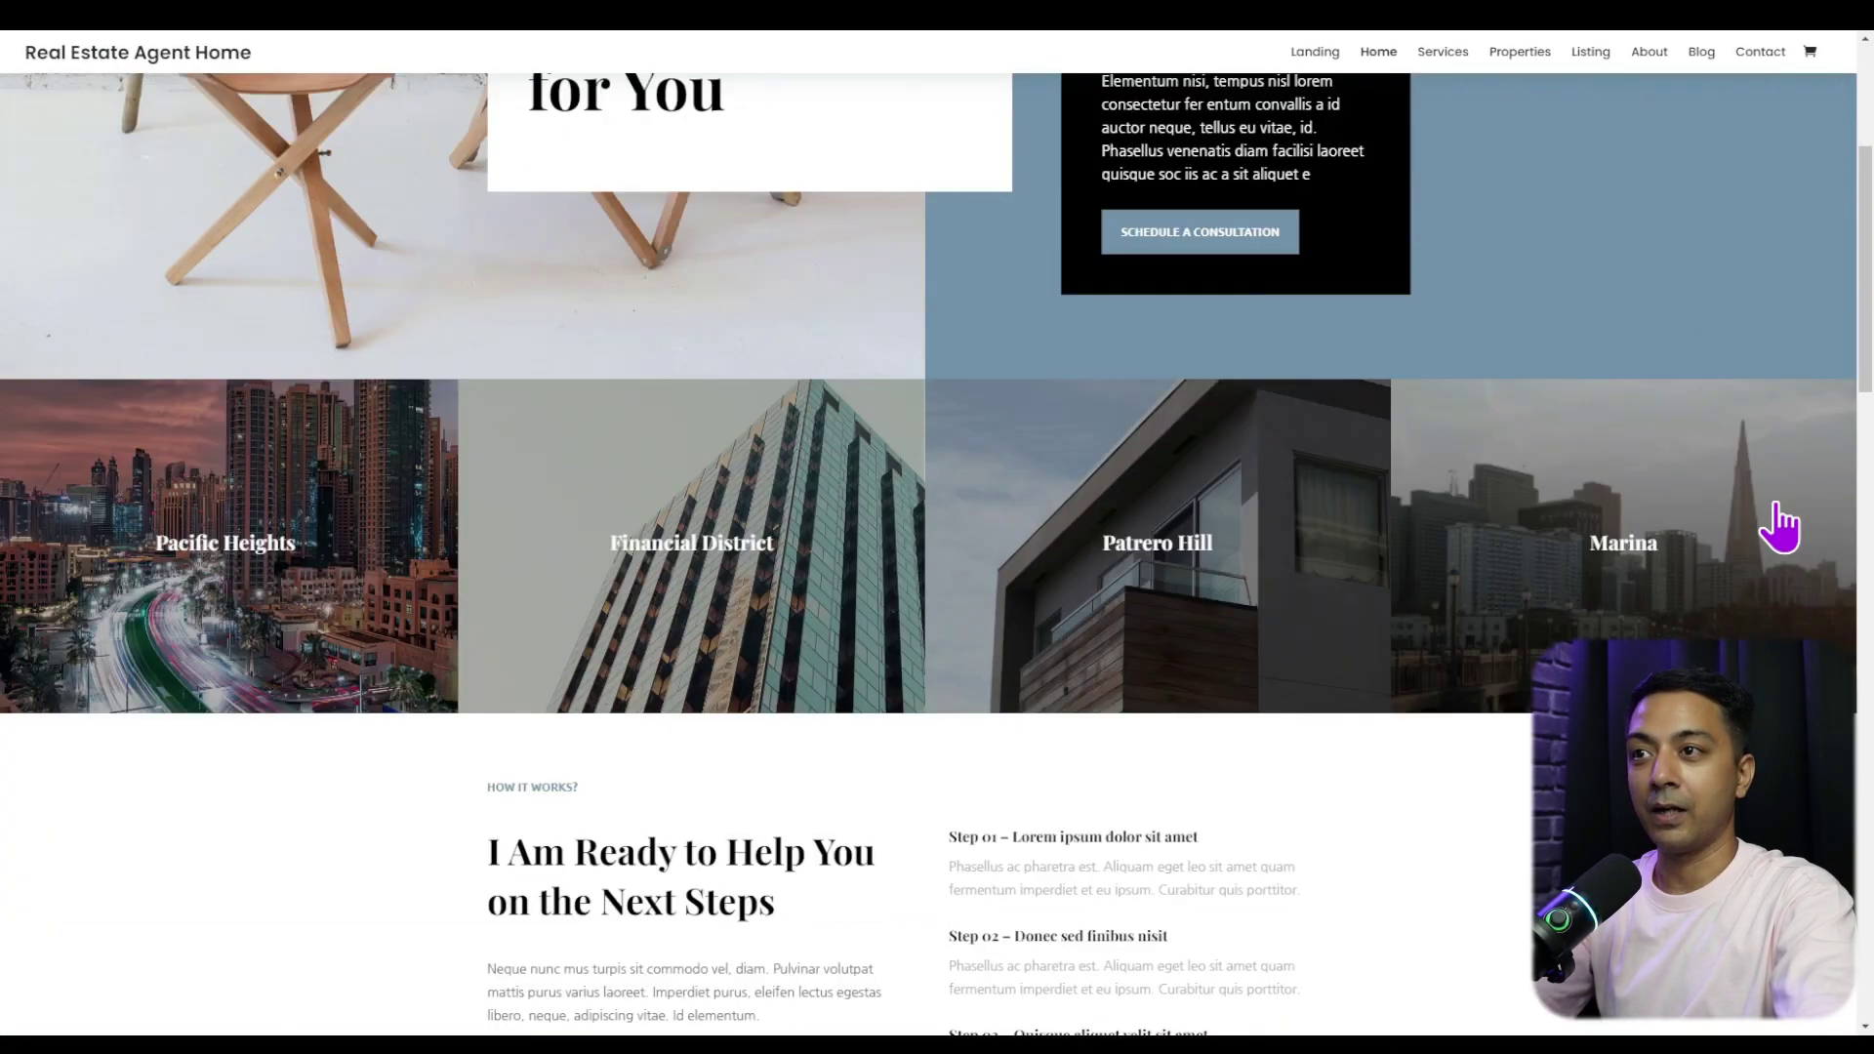
scroll(1770, 494, down, 10)
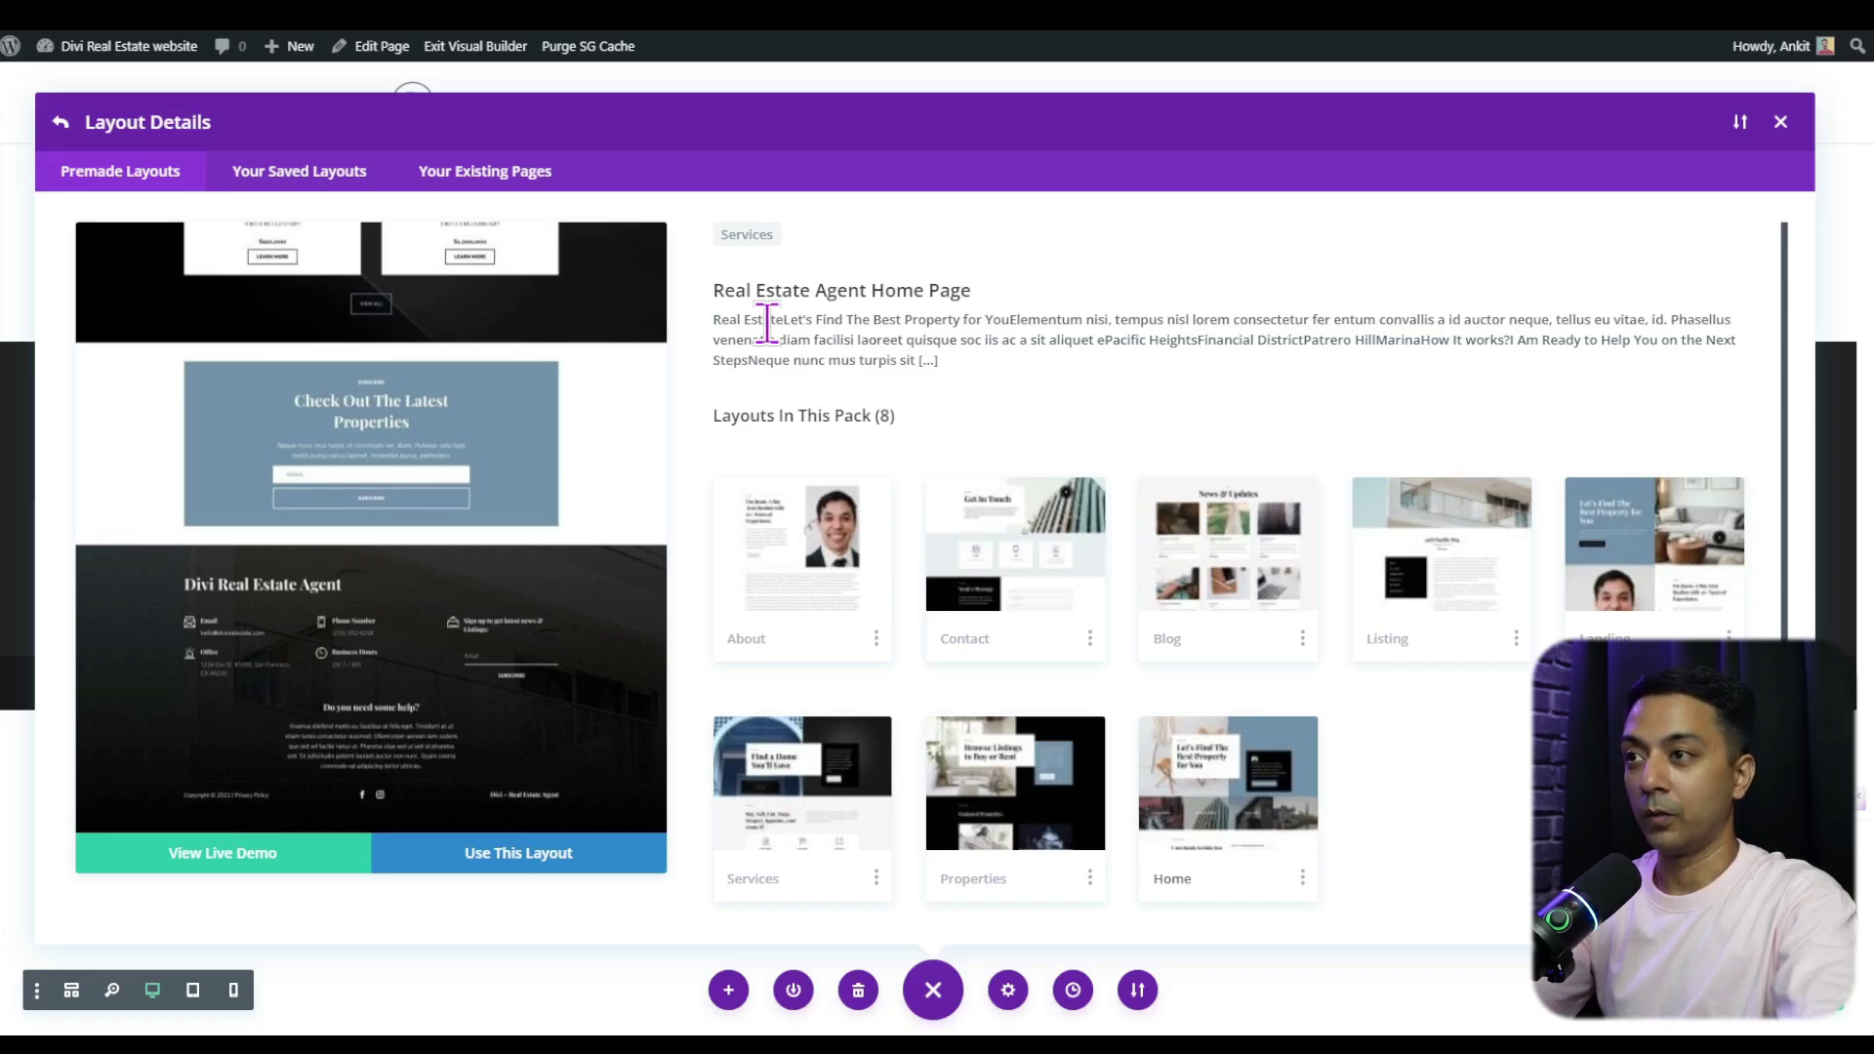
click(470, 869)
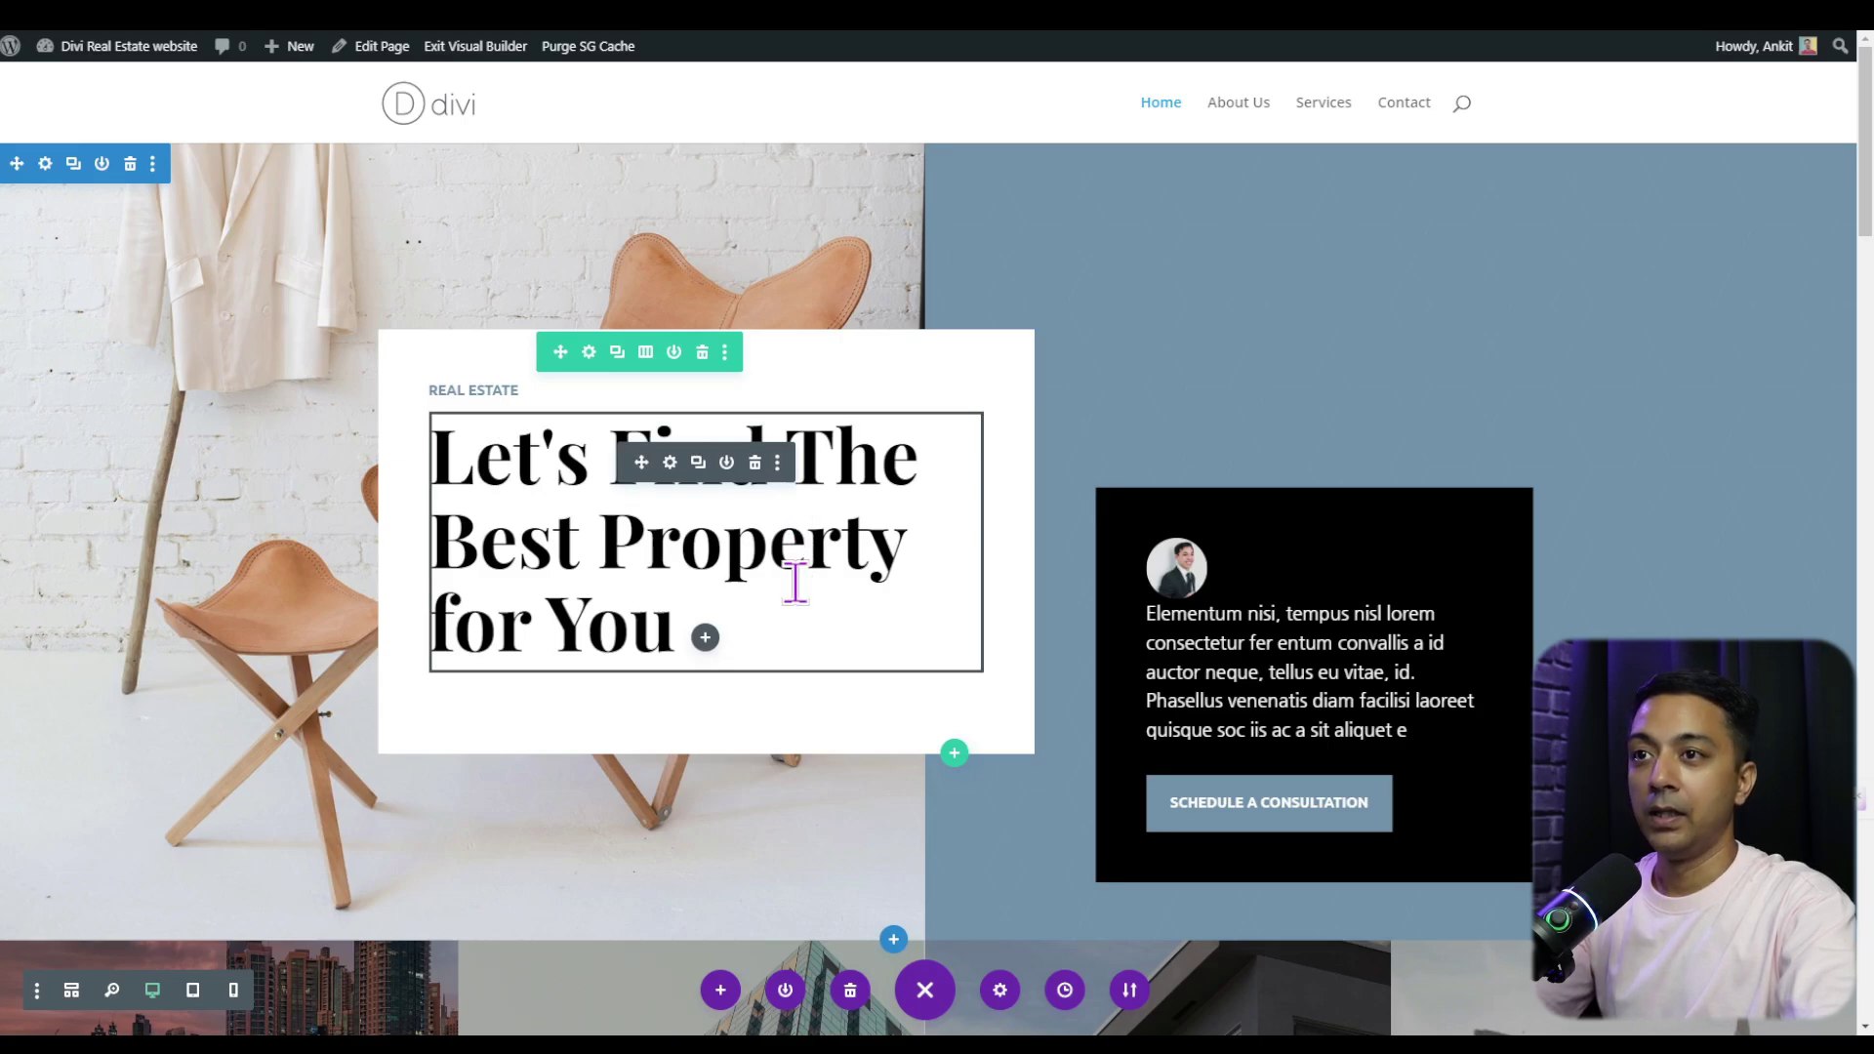
Insert the filler text "dwdqwdqwdq" after "venenatis" in the paragraph of the hero section's black box
click(1207, 656)
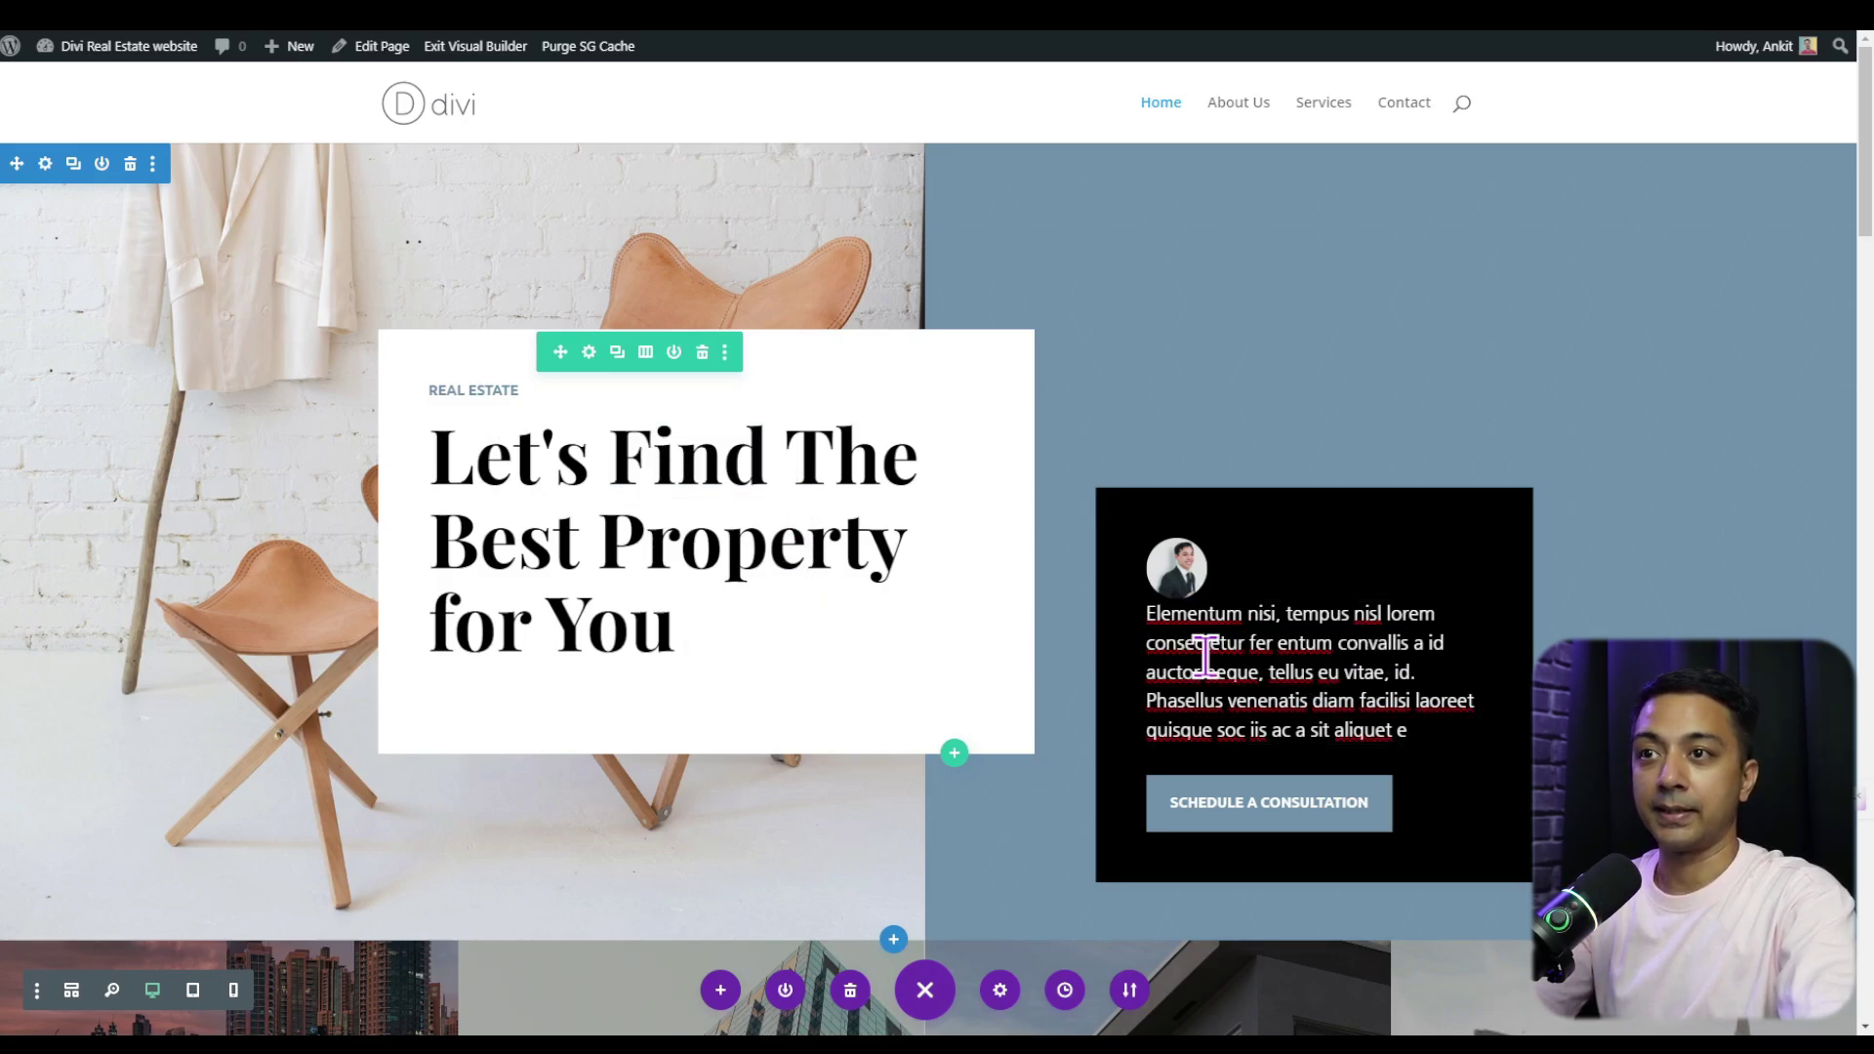
click(1316, 702)
text(orci qwdqwdq)
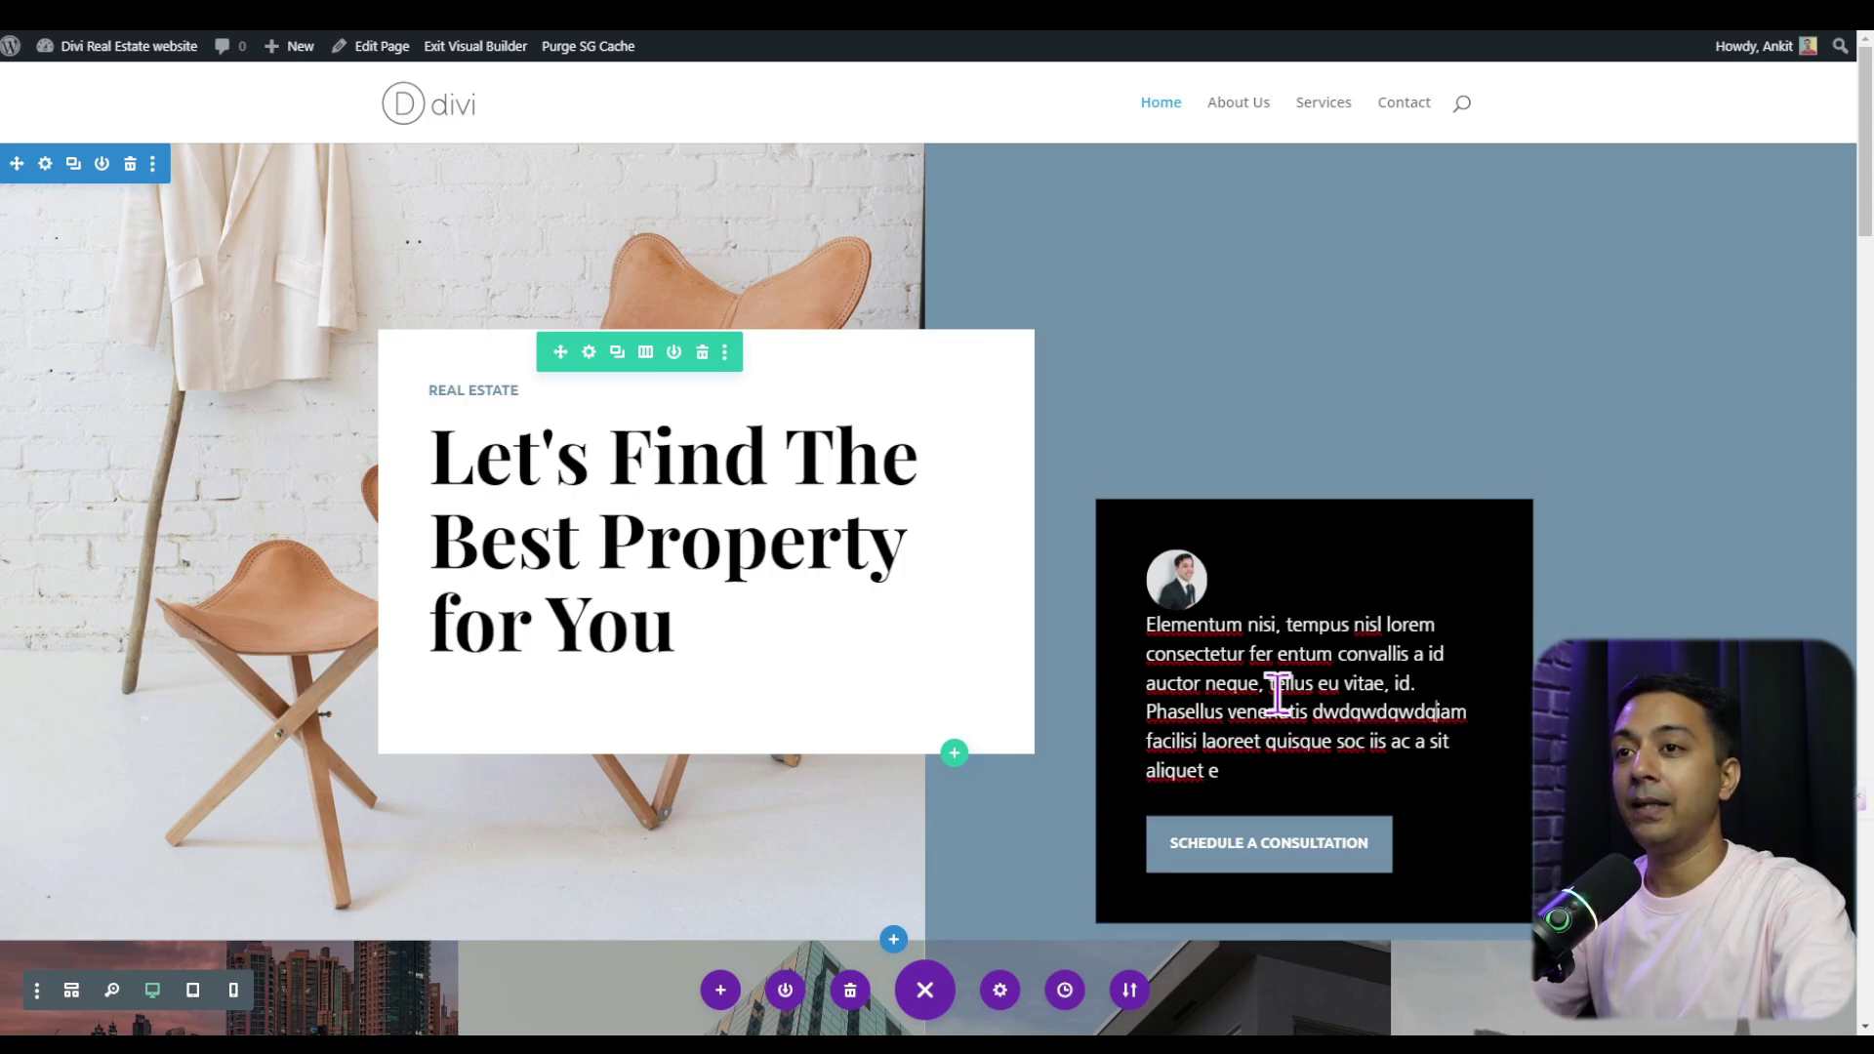
scroll(657, 774, down, 1)
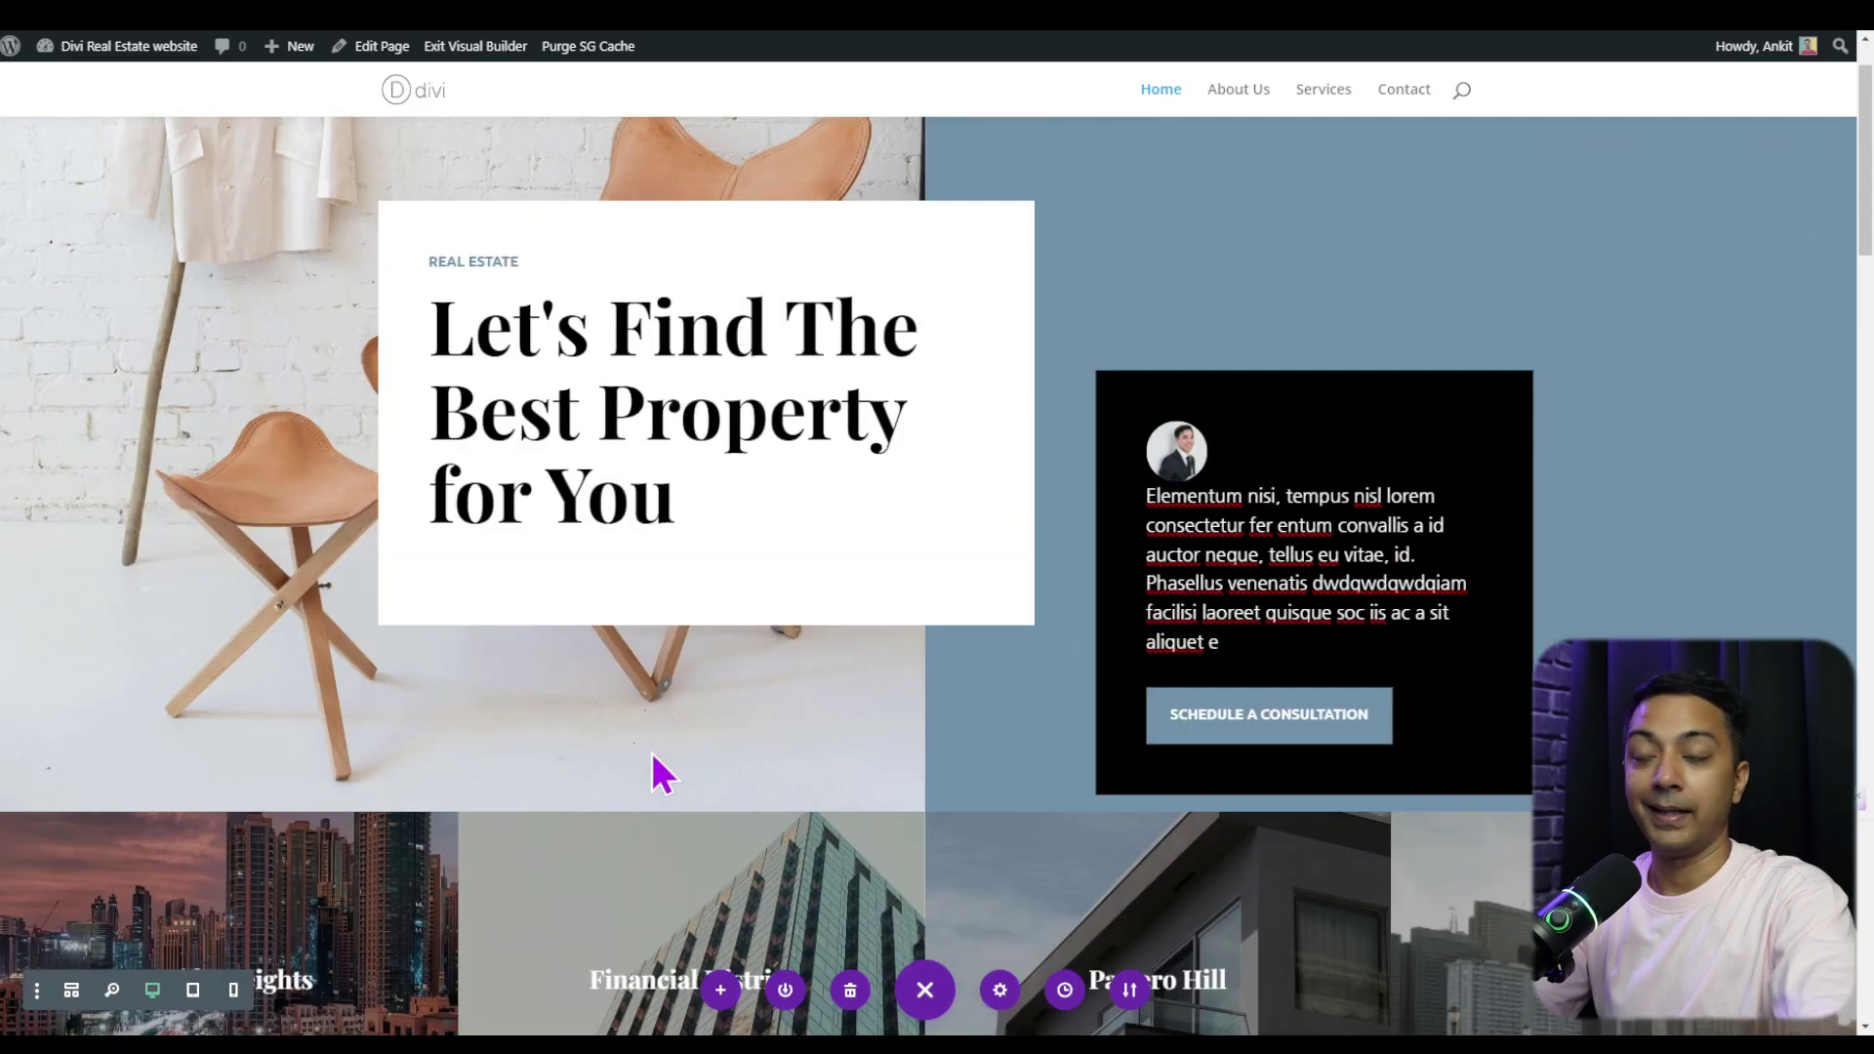
scroll(210, 459, up, 1)
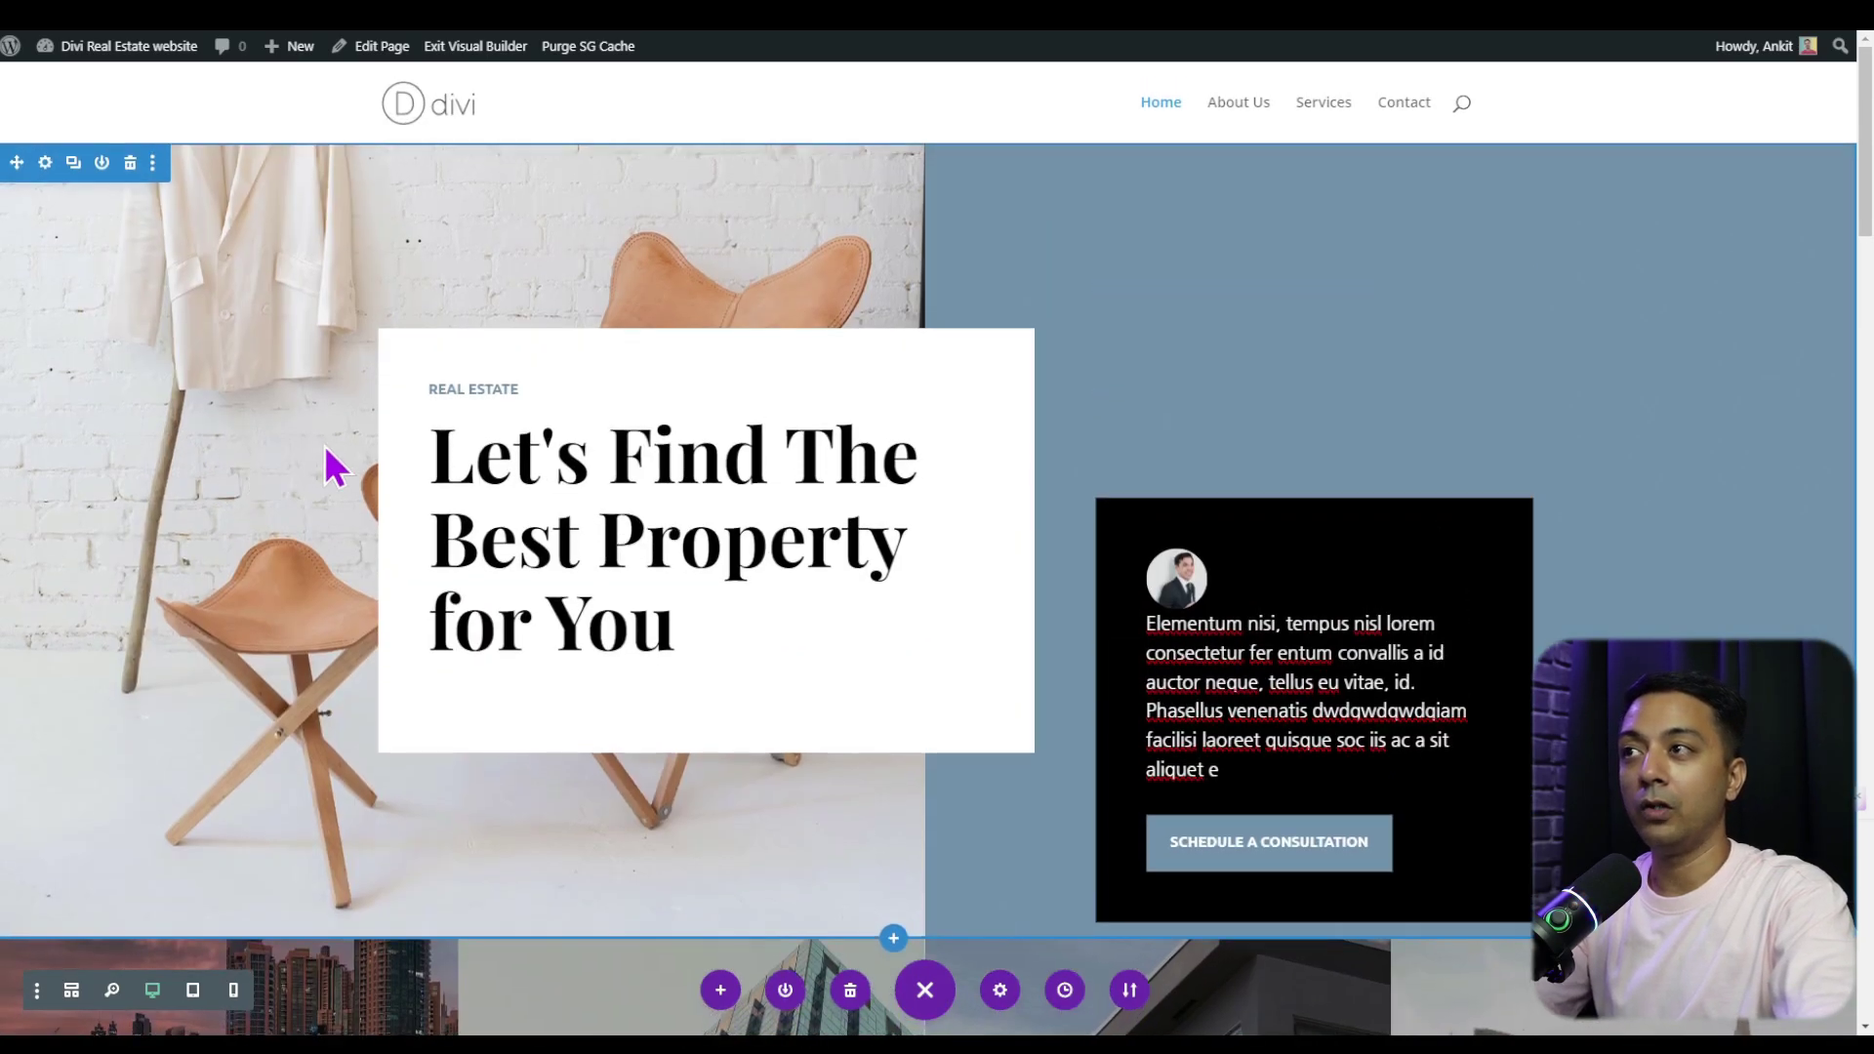
mouse_move(760, 239)
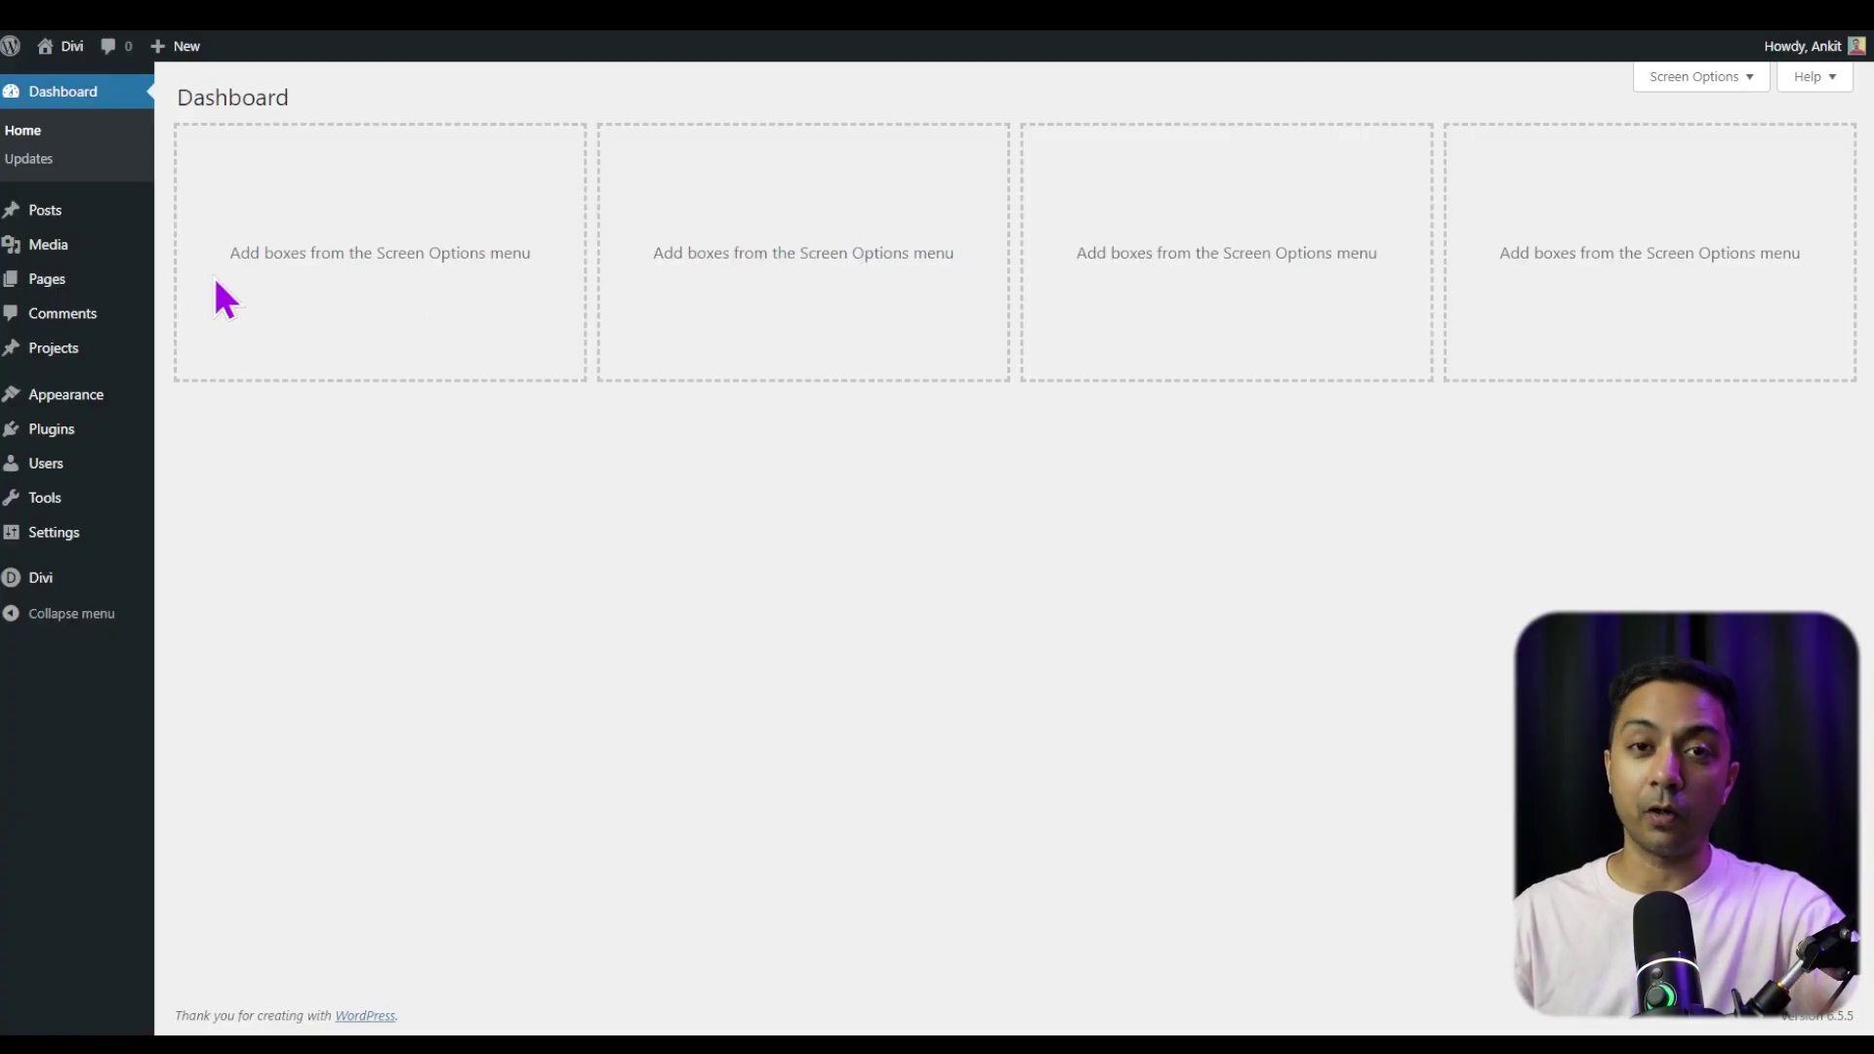
Open the site's list of pages and move the Sample Page to the trash
click(53, 278)
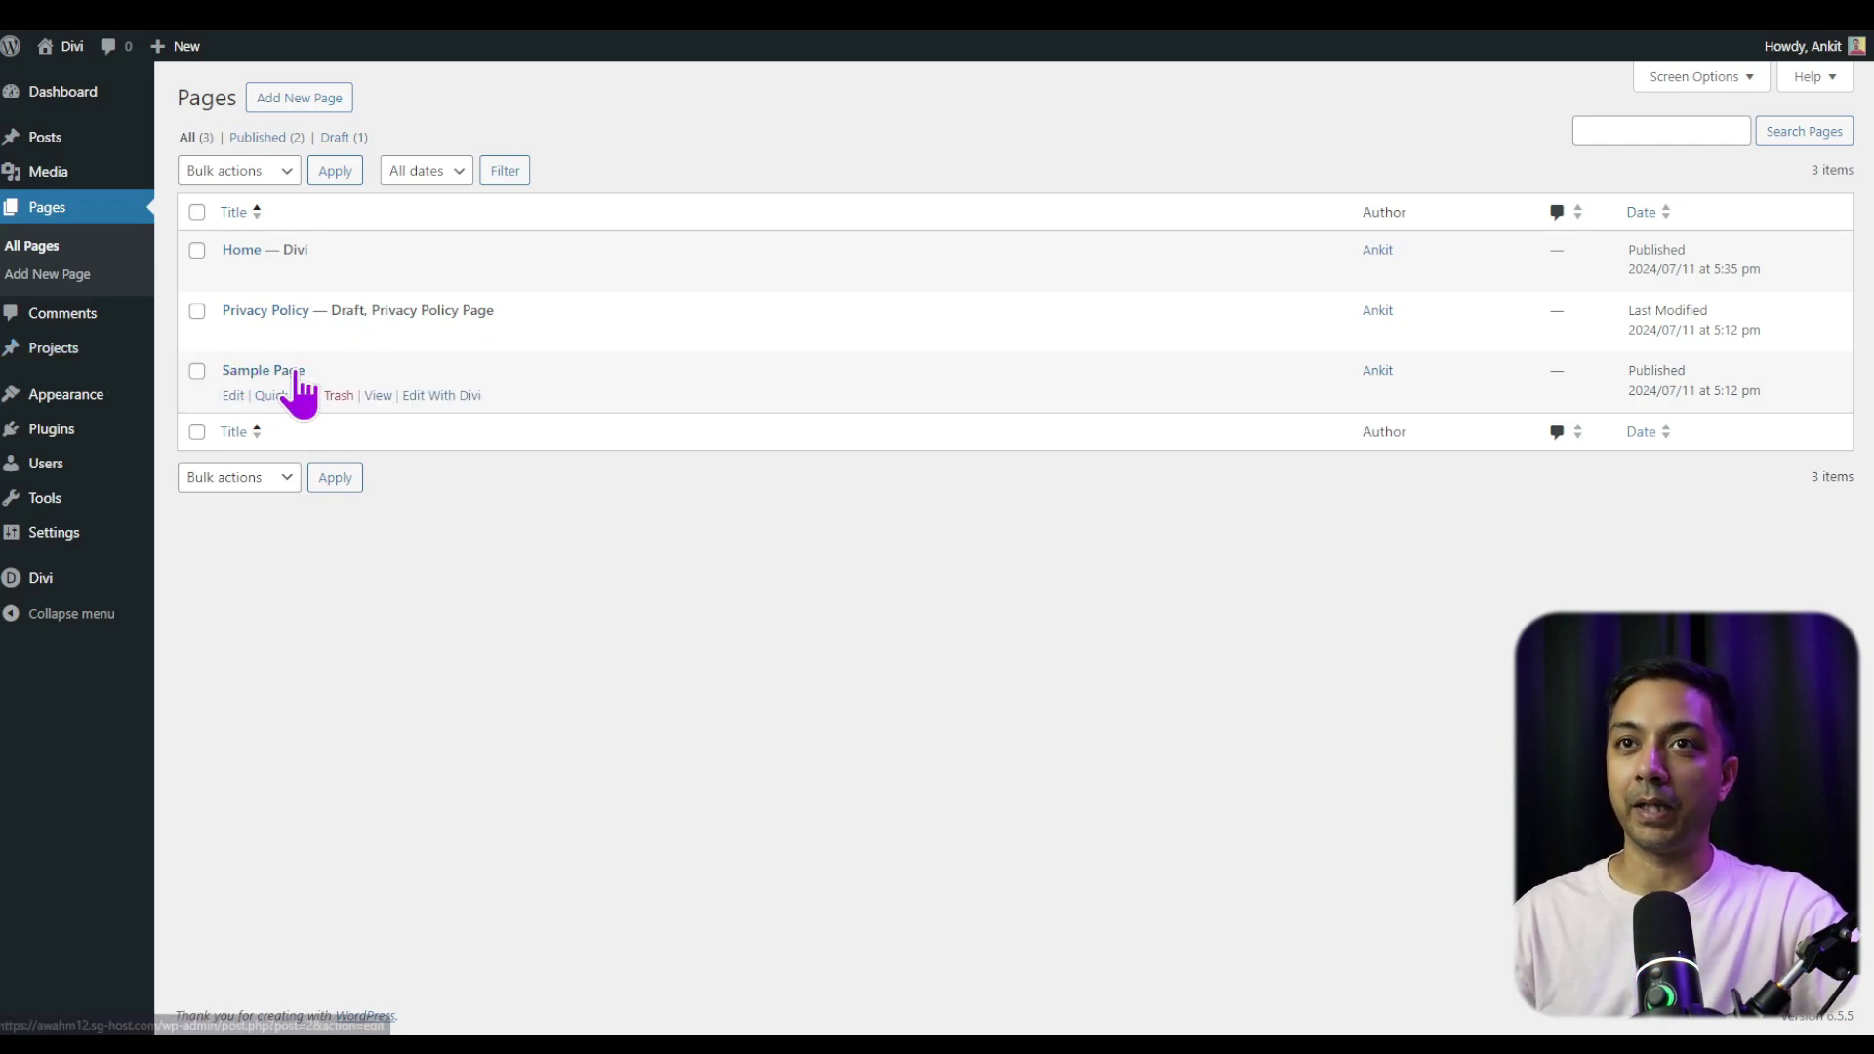
click(338, 395)
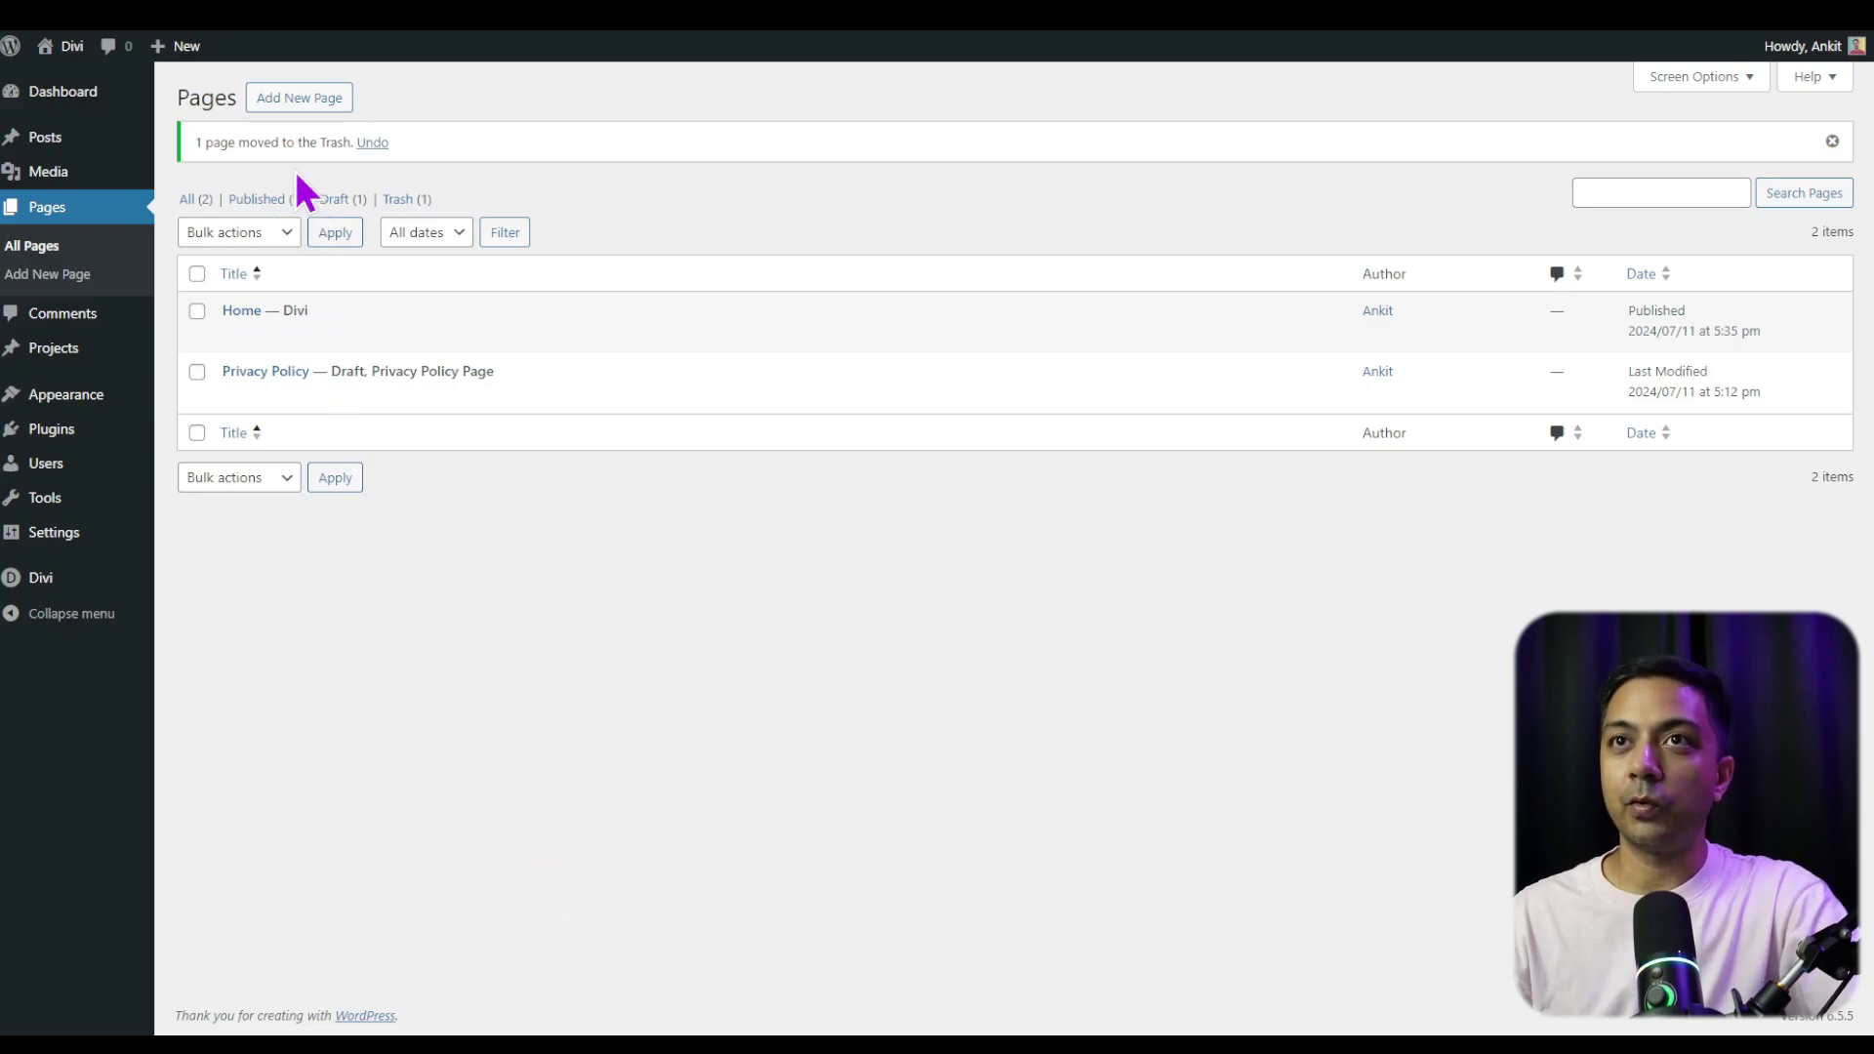
Create a new page titled "About Us" and publish it
click(290, 111)
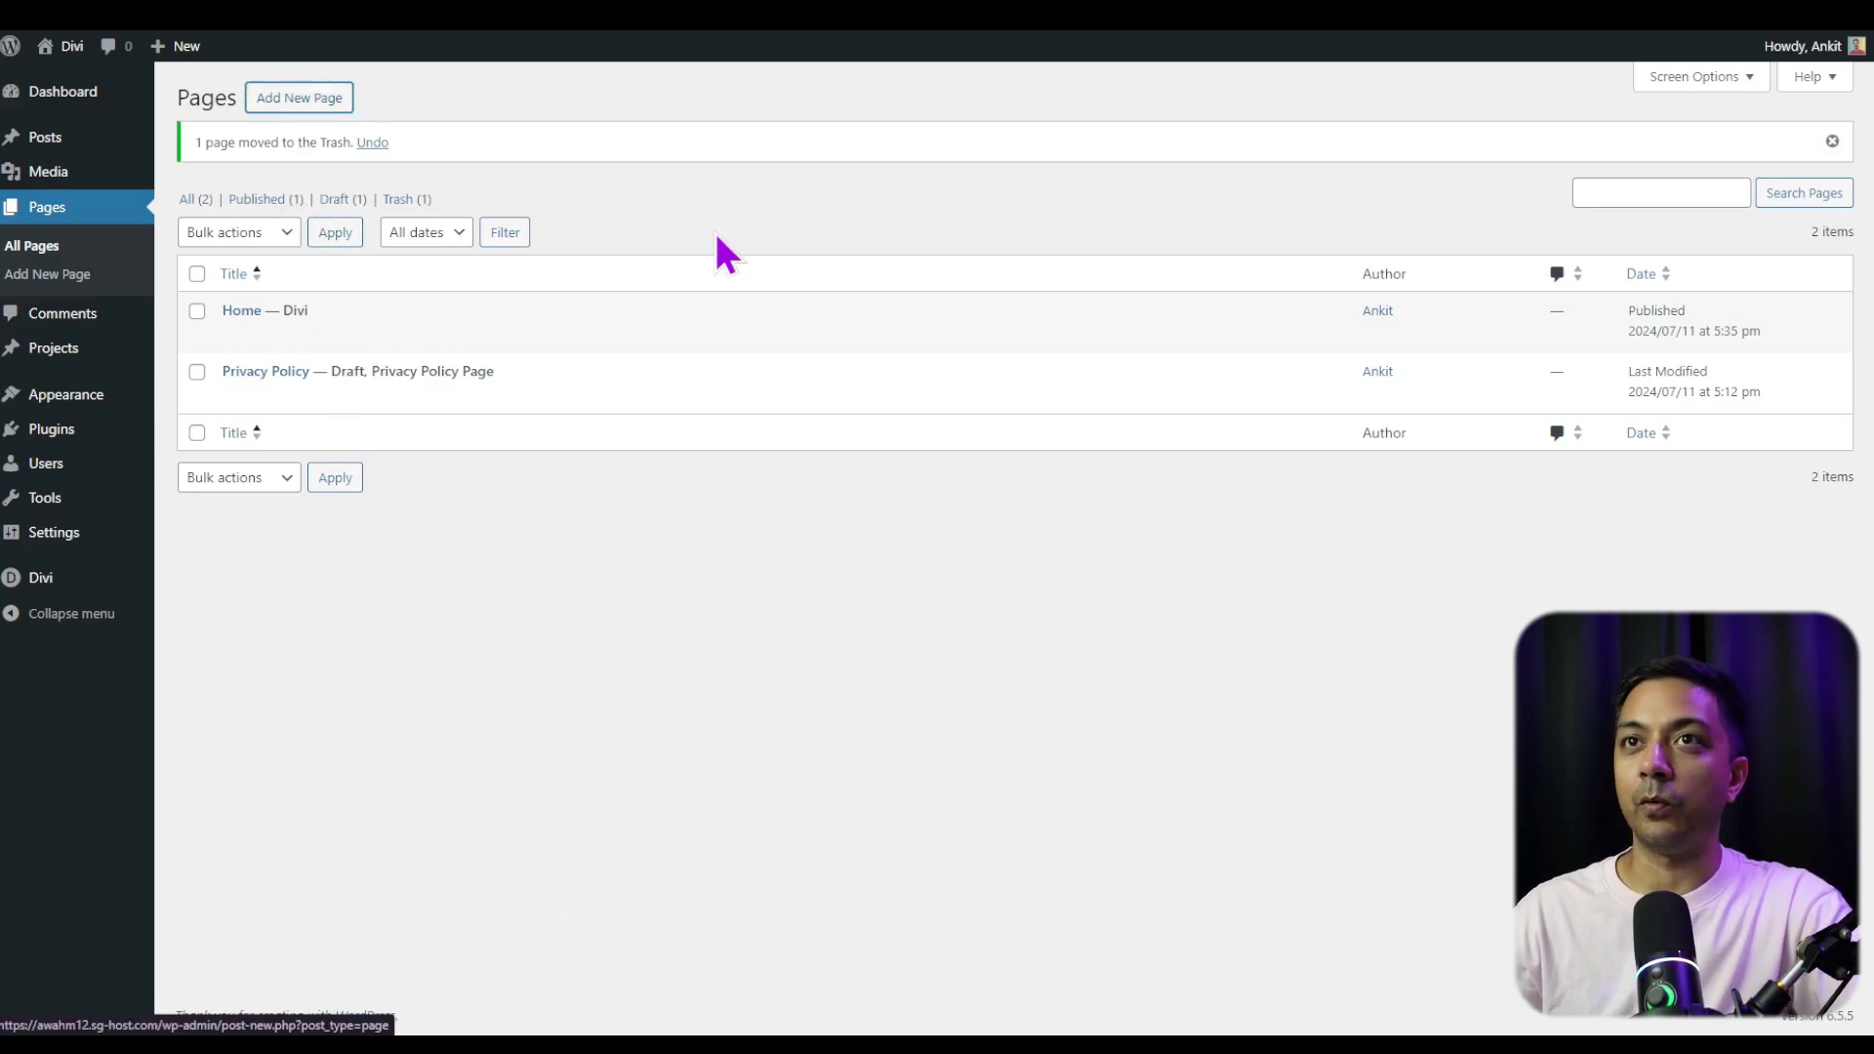
text(About6)
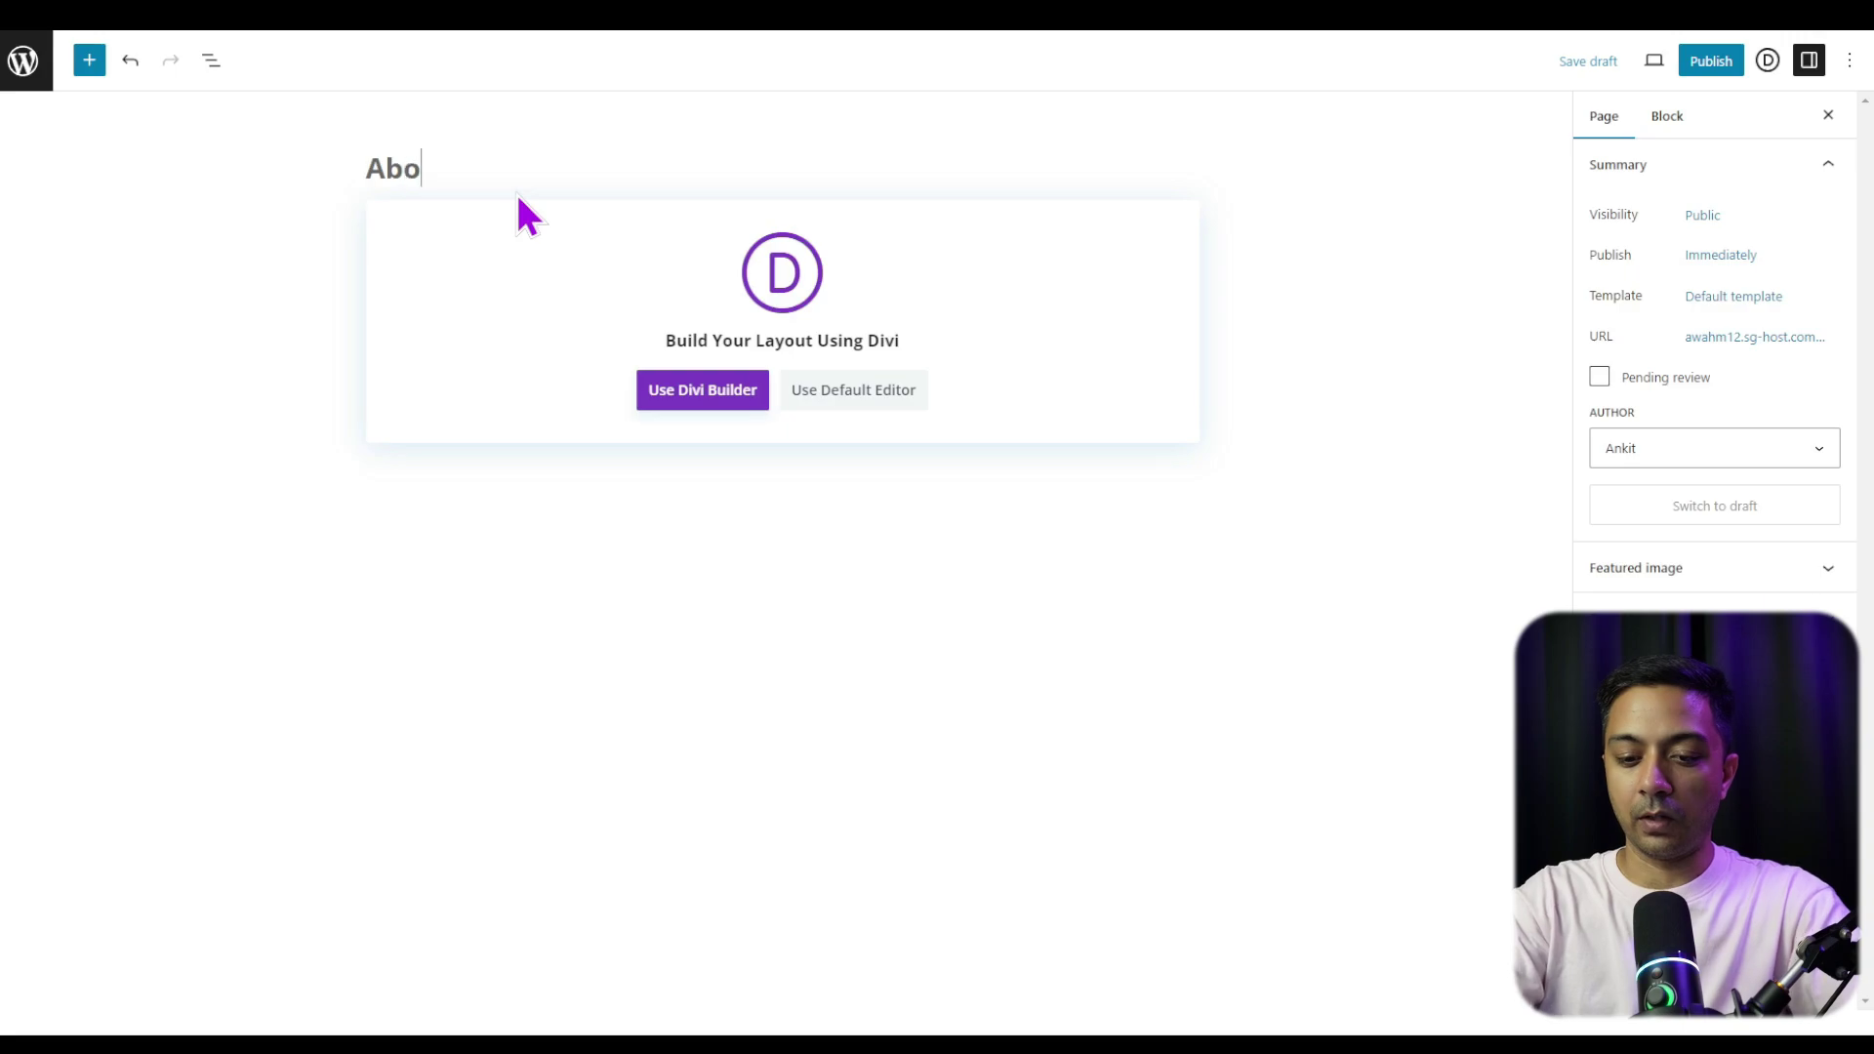
click(1711, 61)
click(1655, 58)
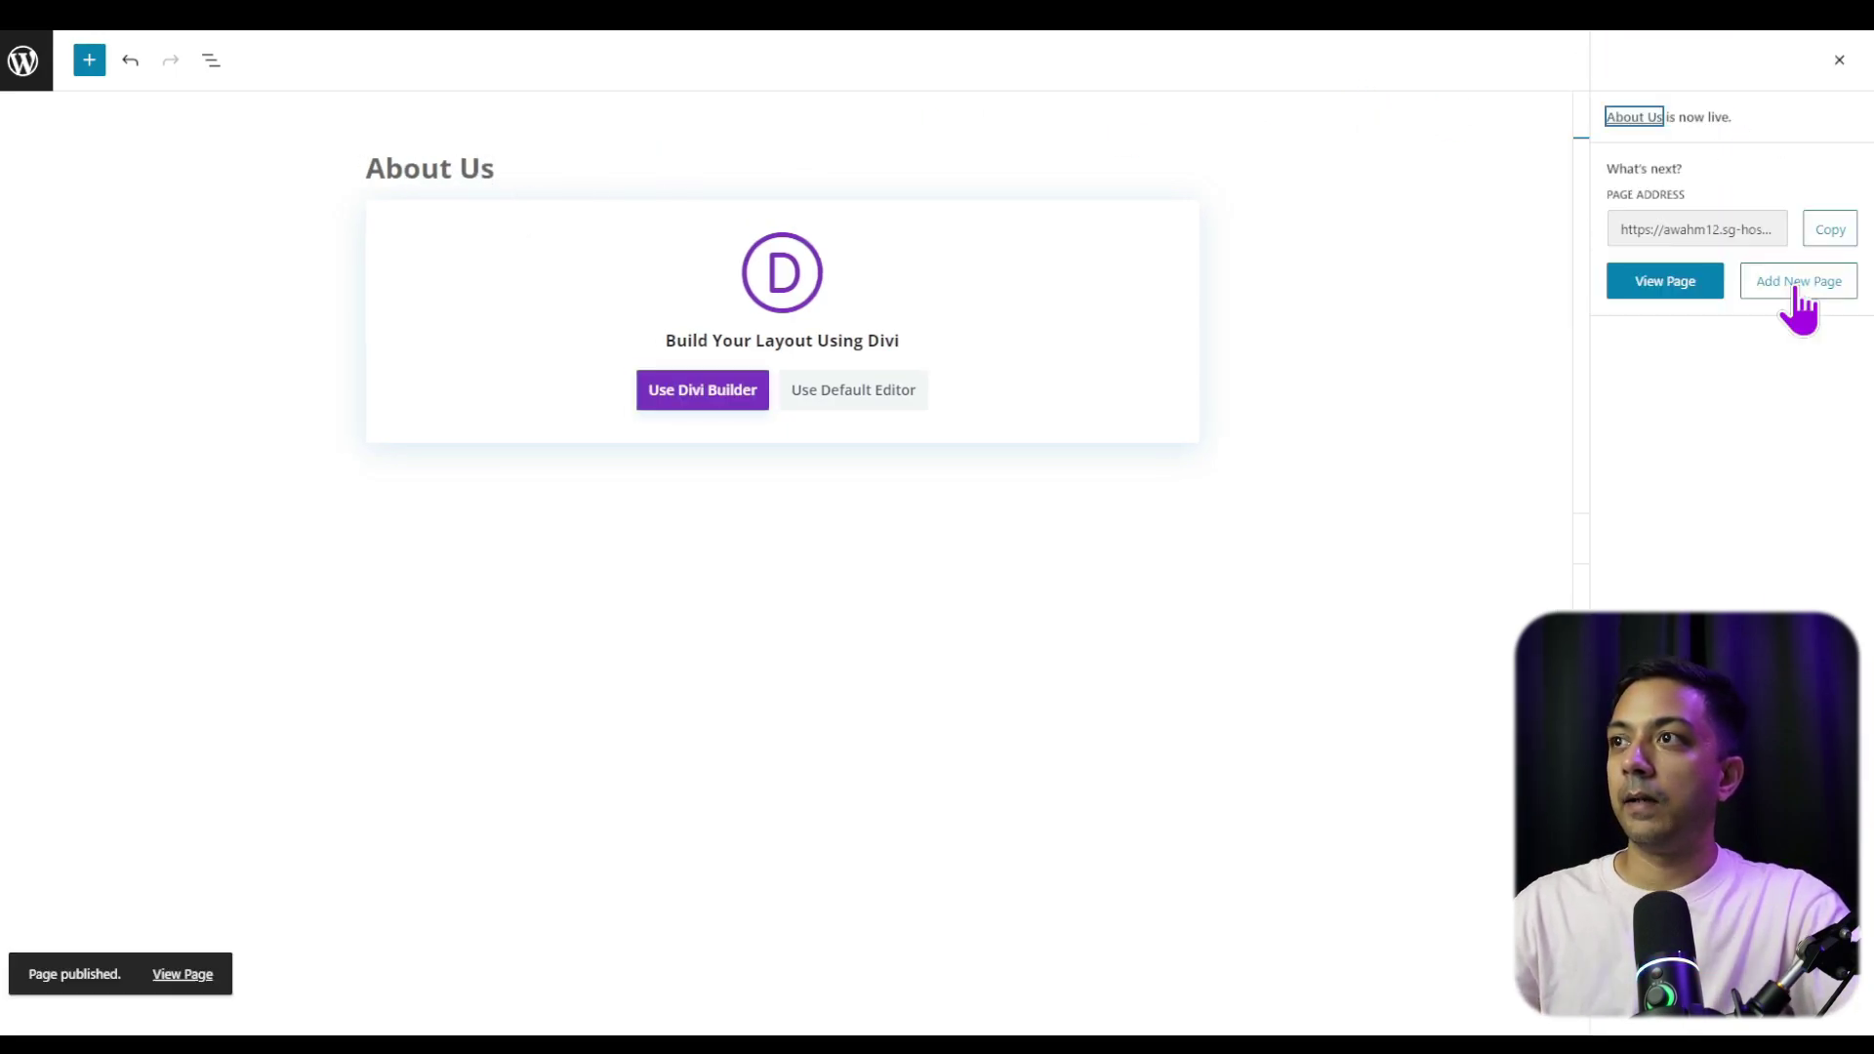
Add another page titled "Contact us" and publish it
click(1798, 282)
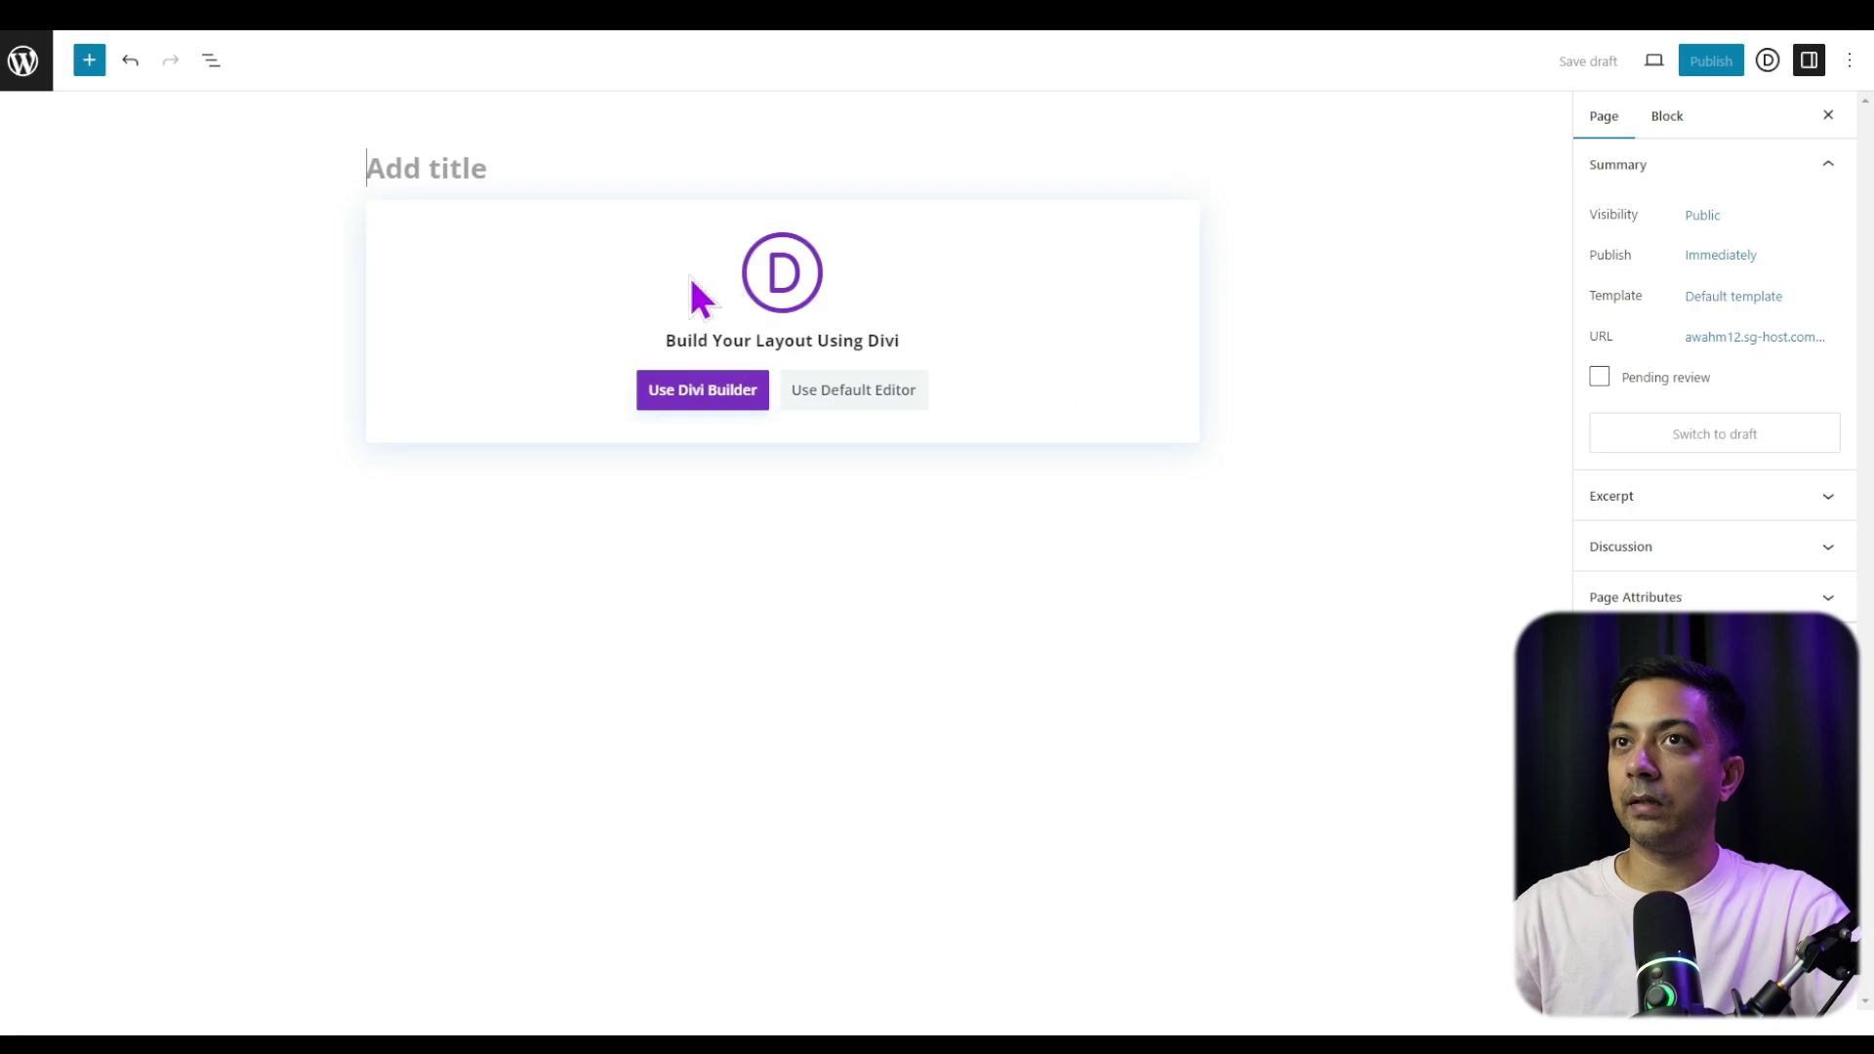
text(Contact us)
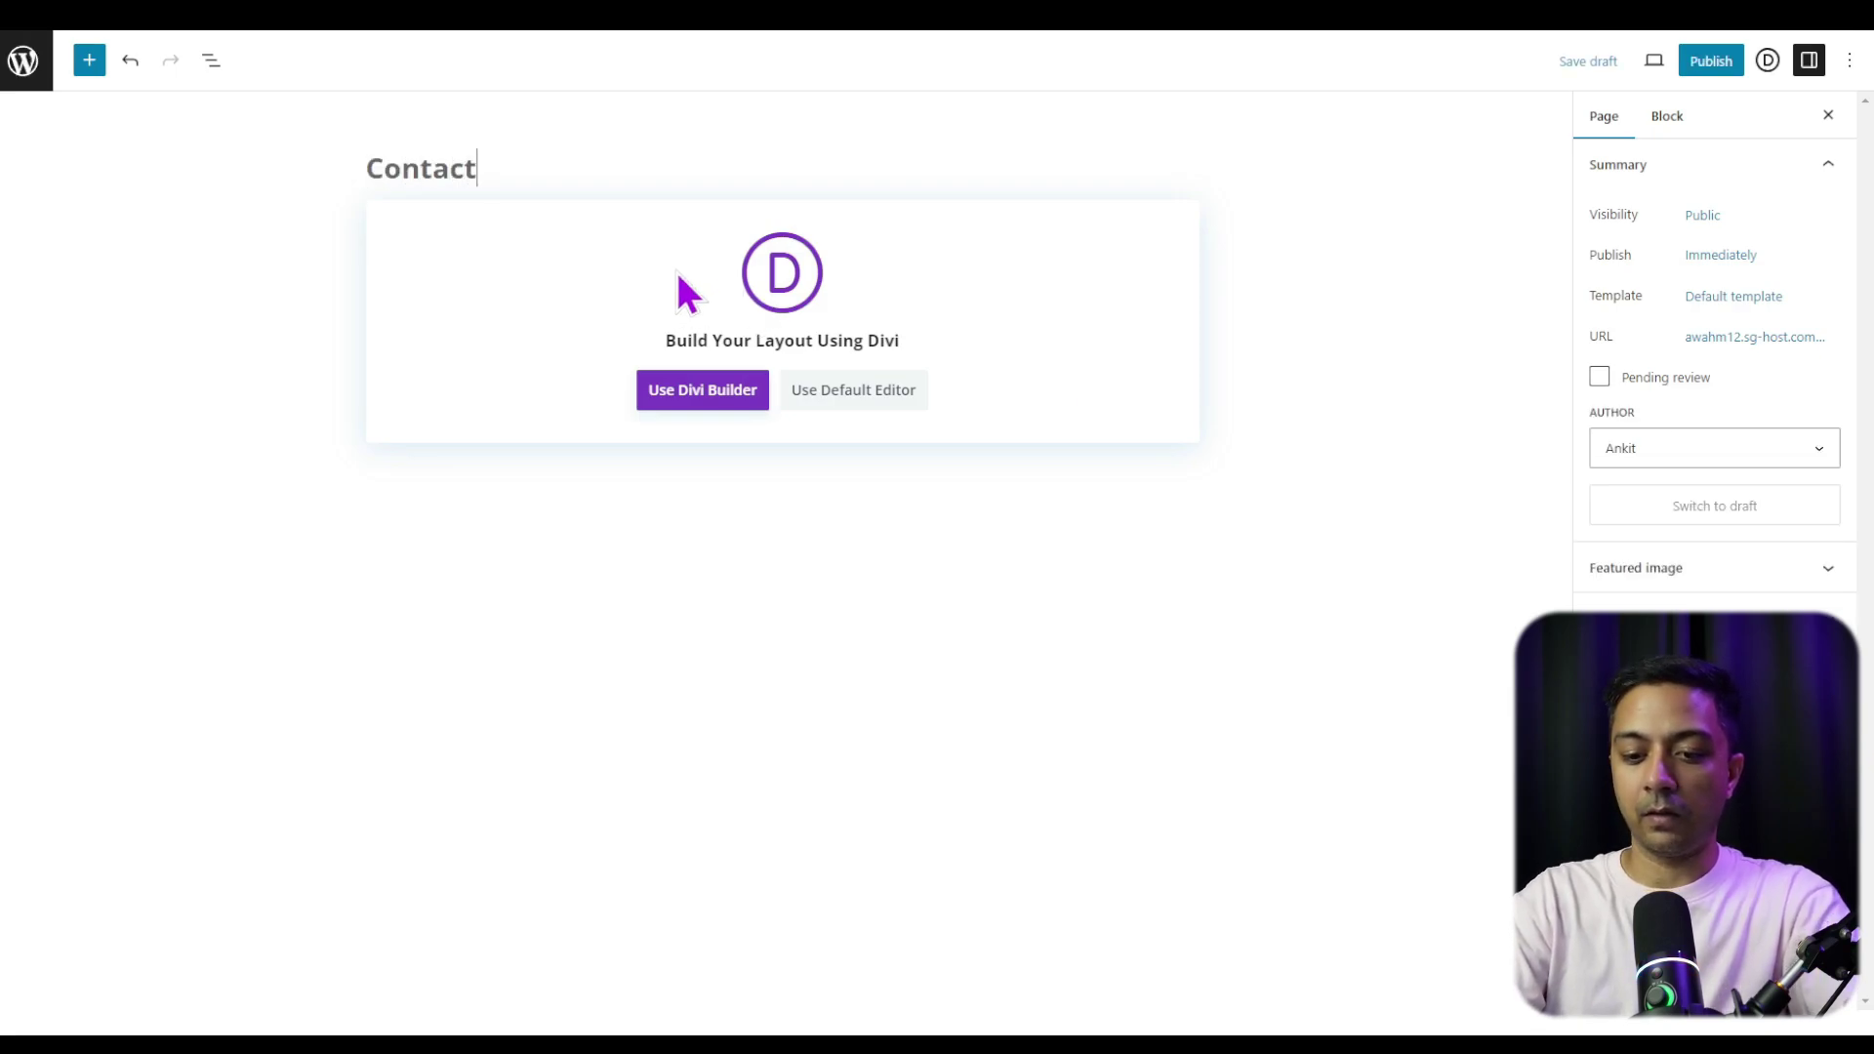
click(1702, 61)
click(1701, 60)
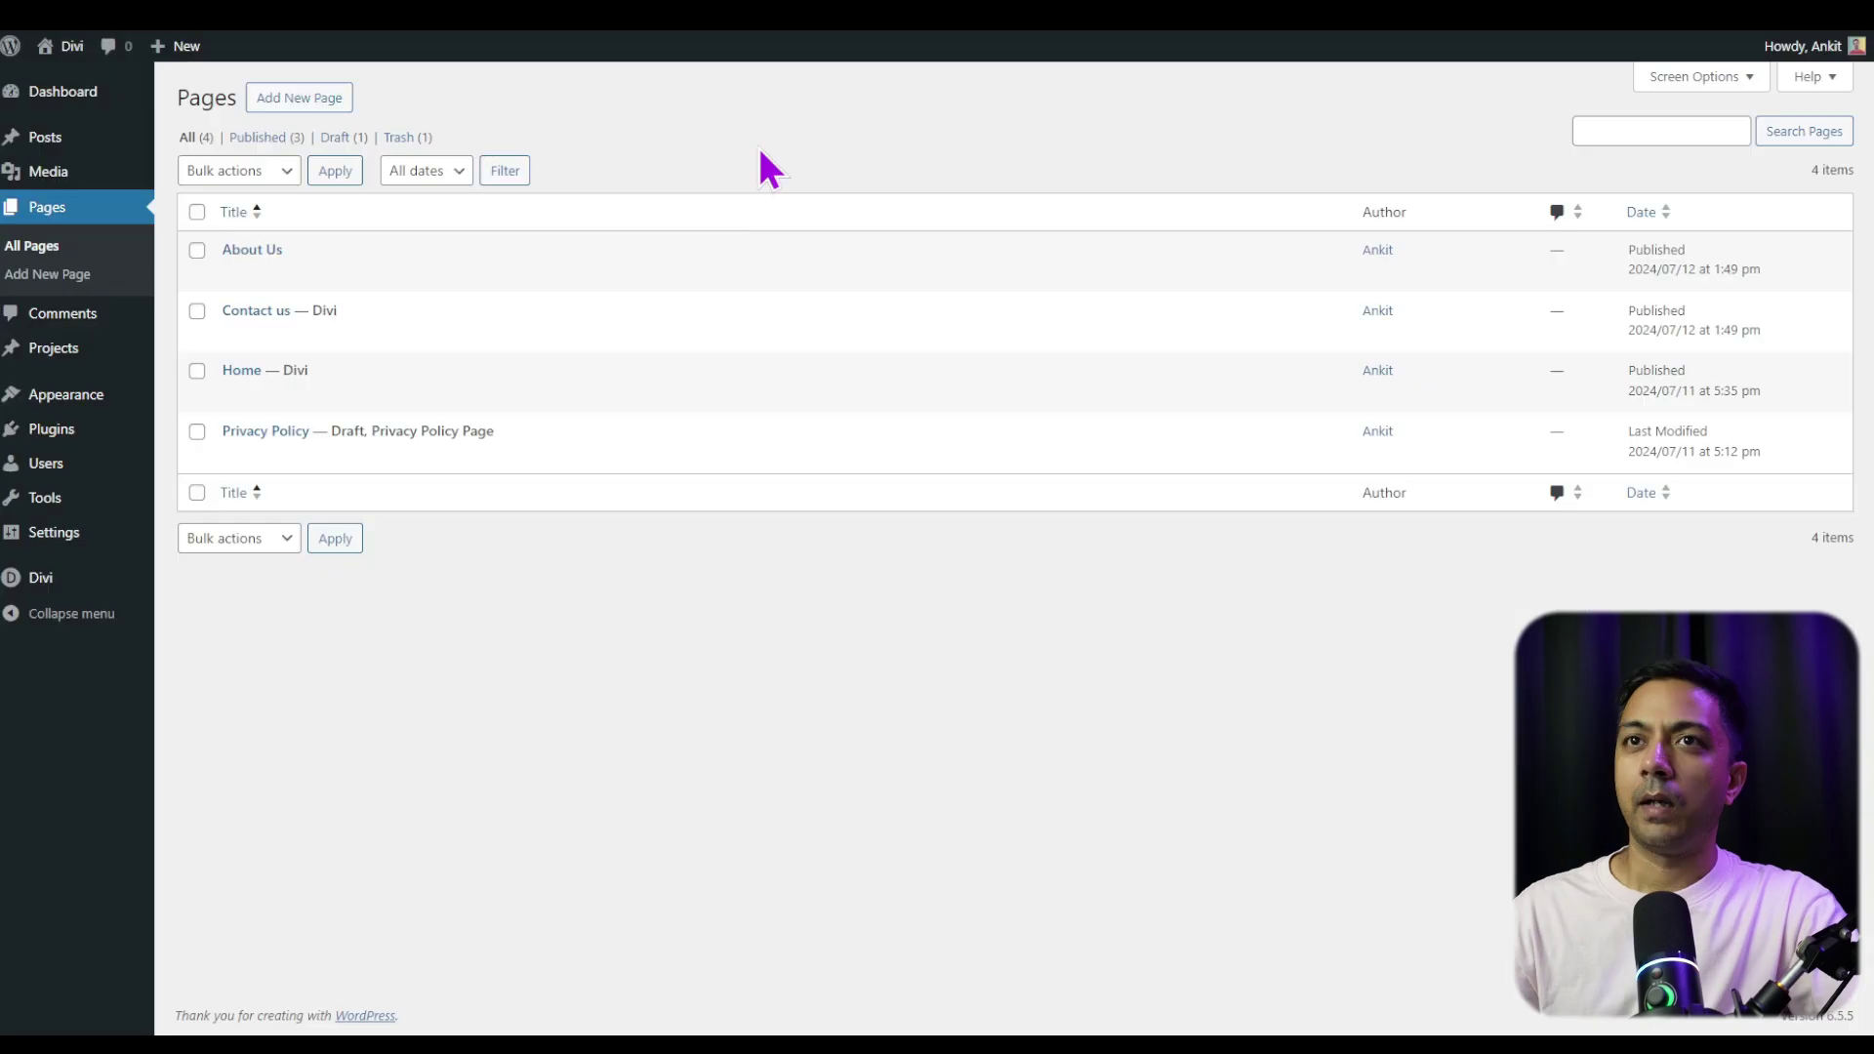
Create and publish a page titled "Blog", and return to the list of pages
click(312, 107)
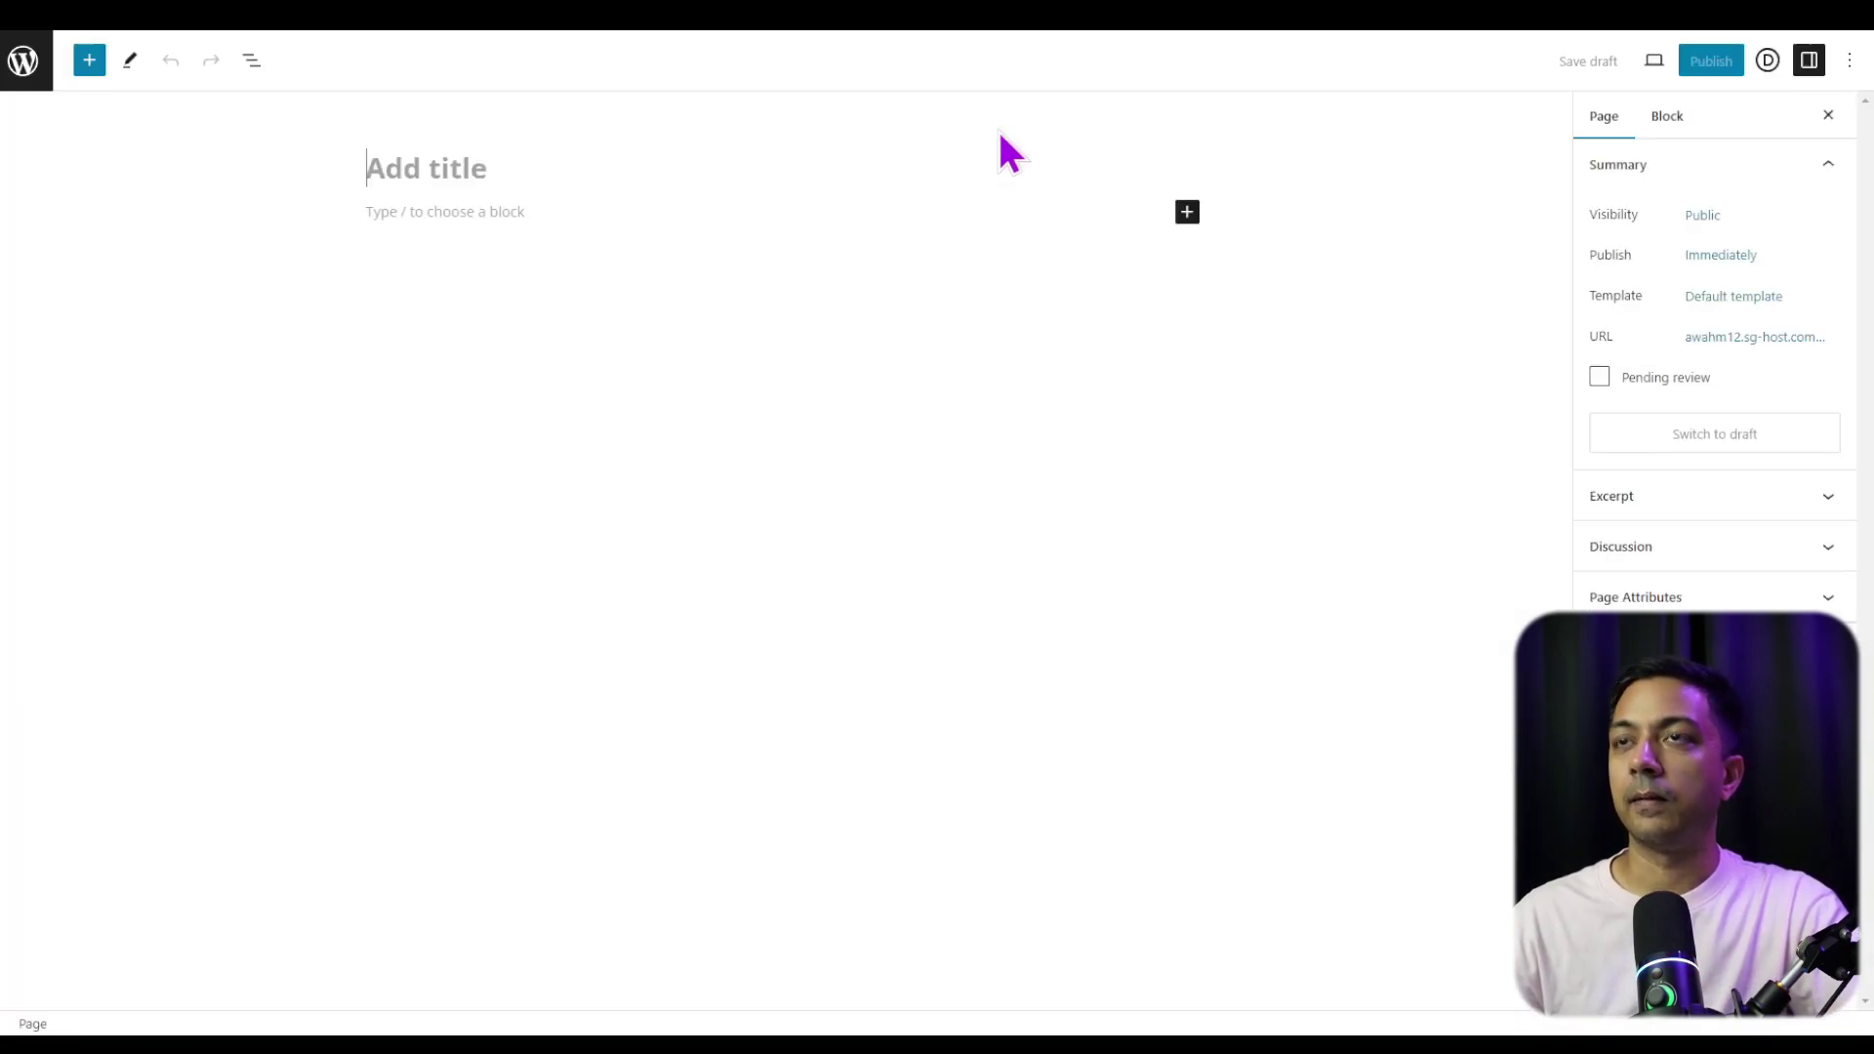
text(Blog)
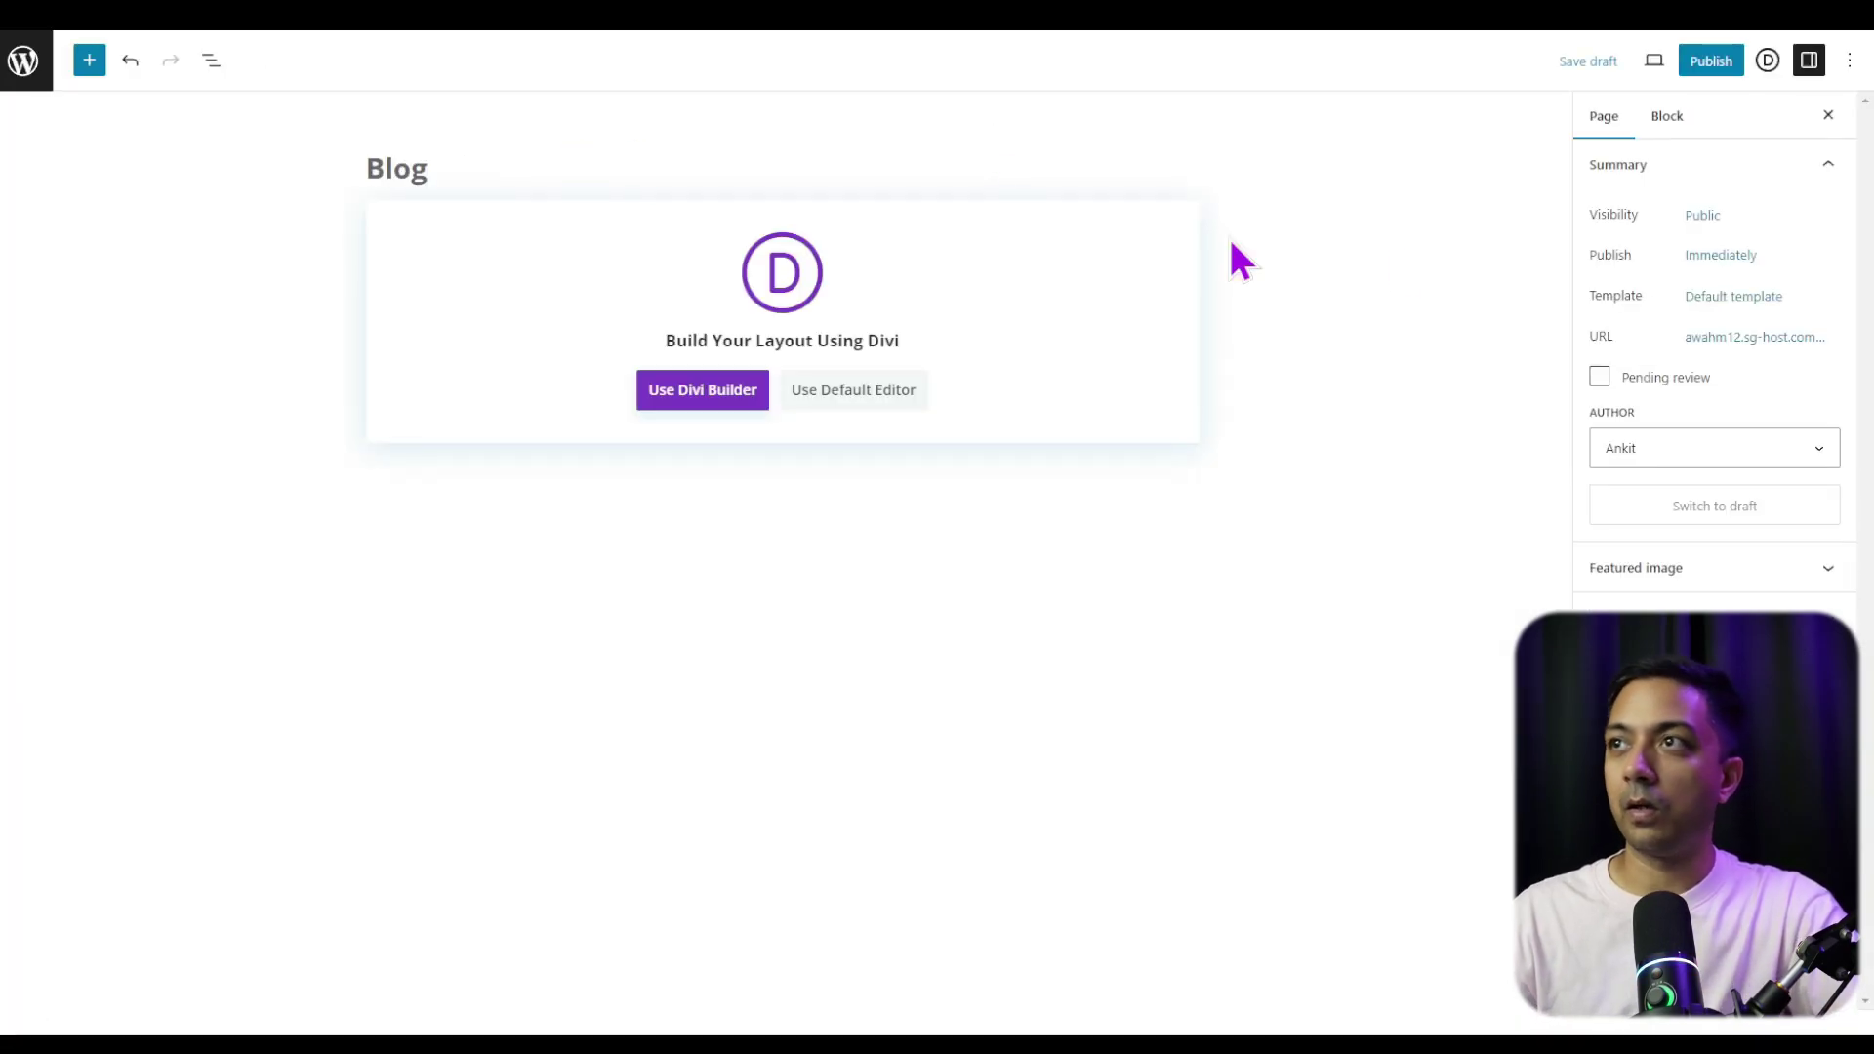
click(1710, 60)
click(1706, 62)
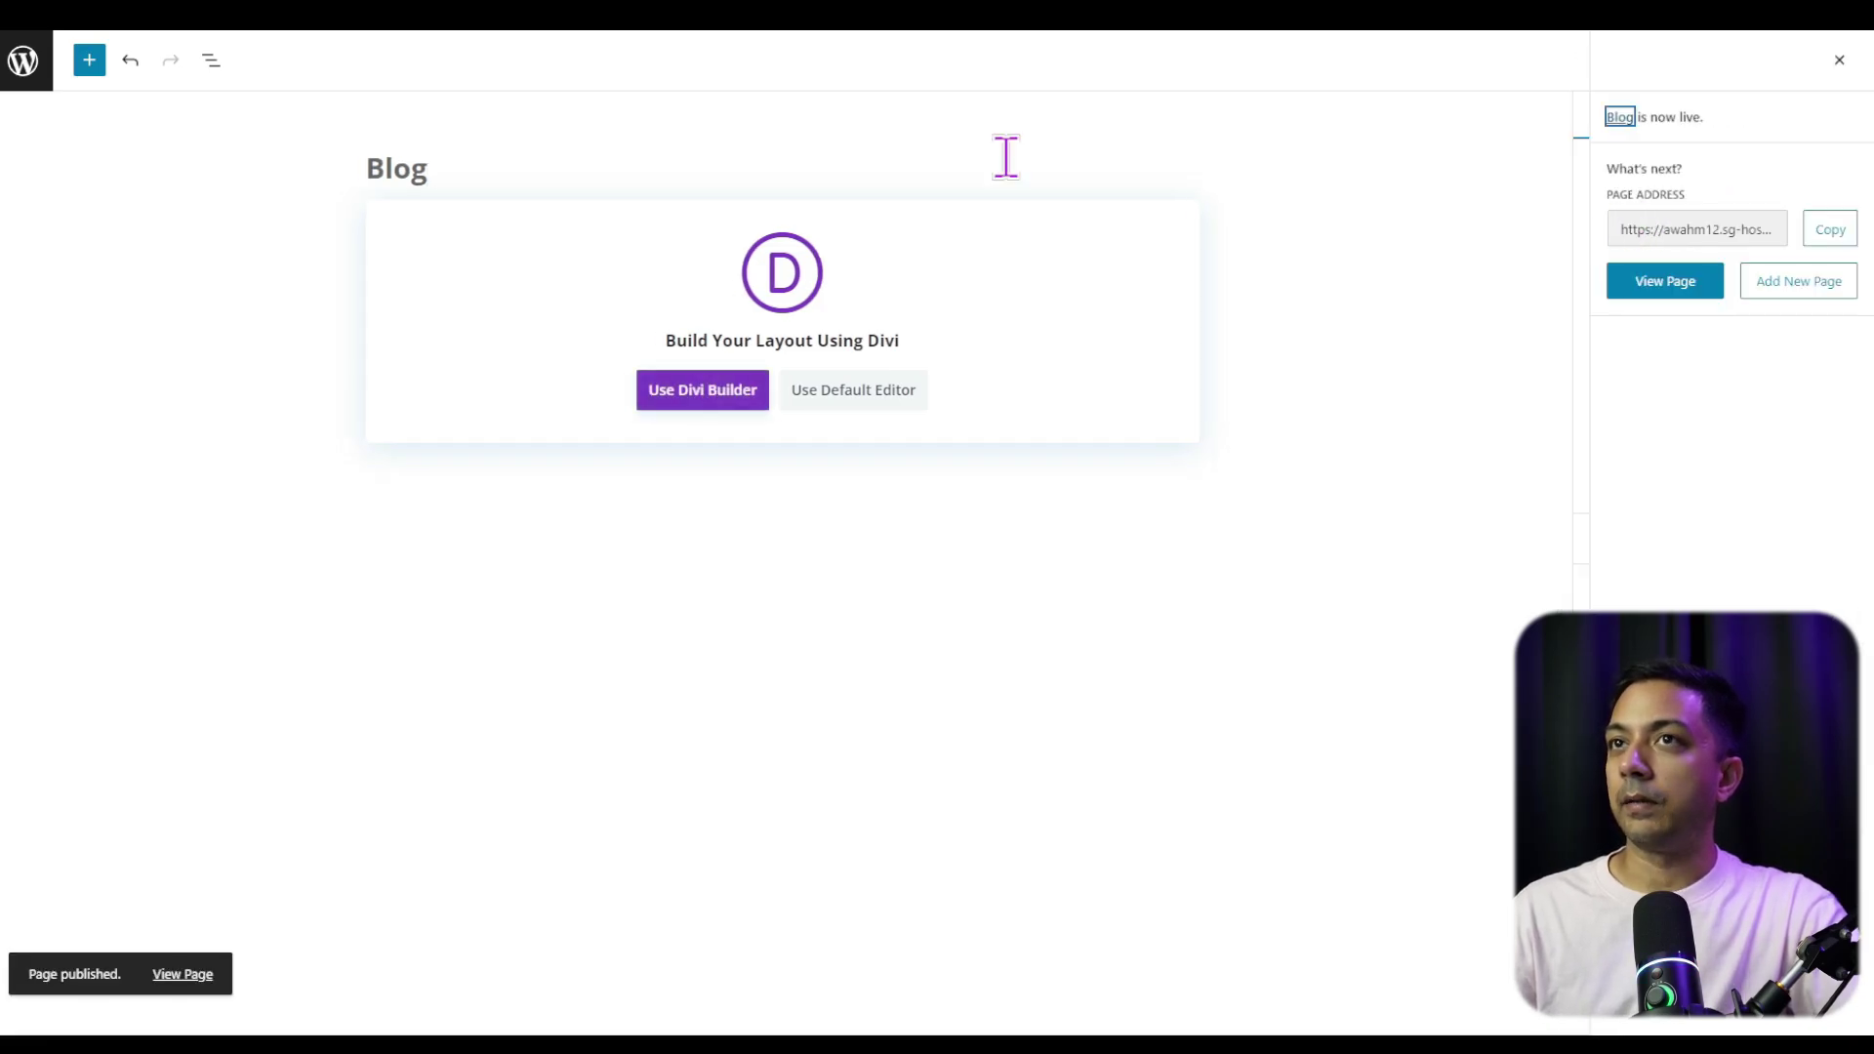
click(23, 60)
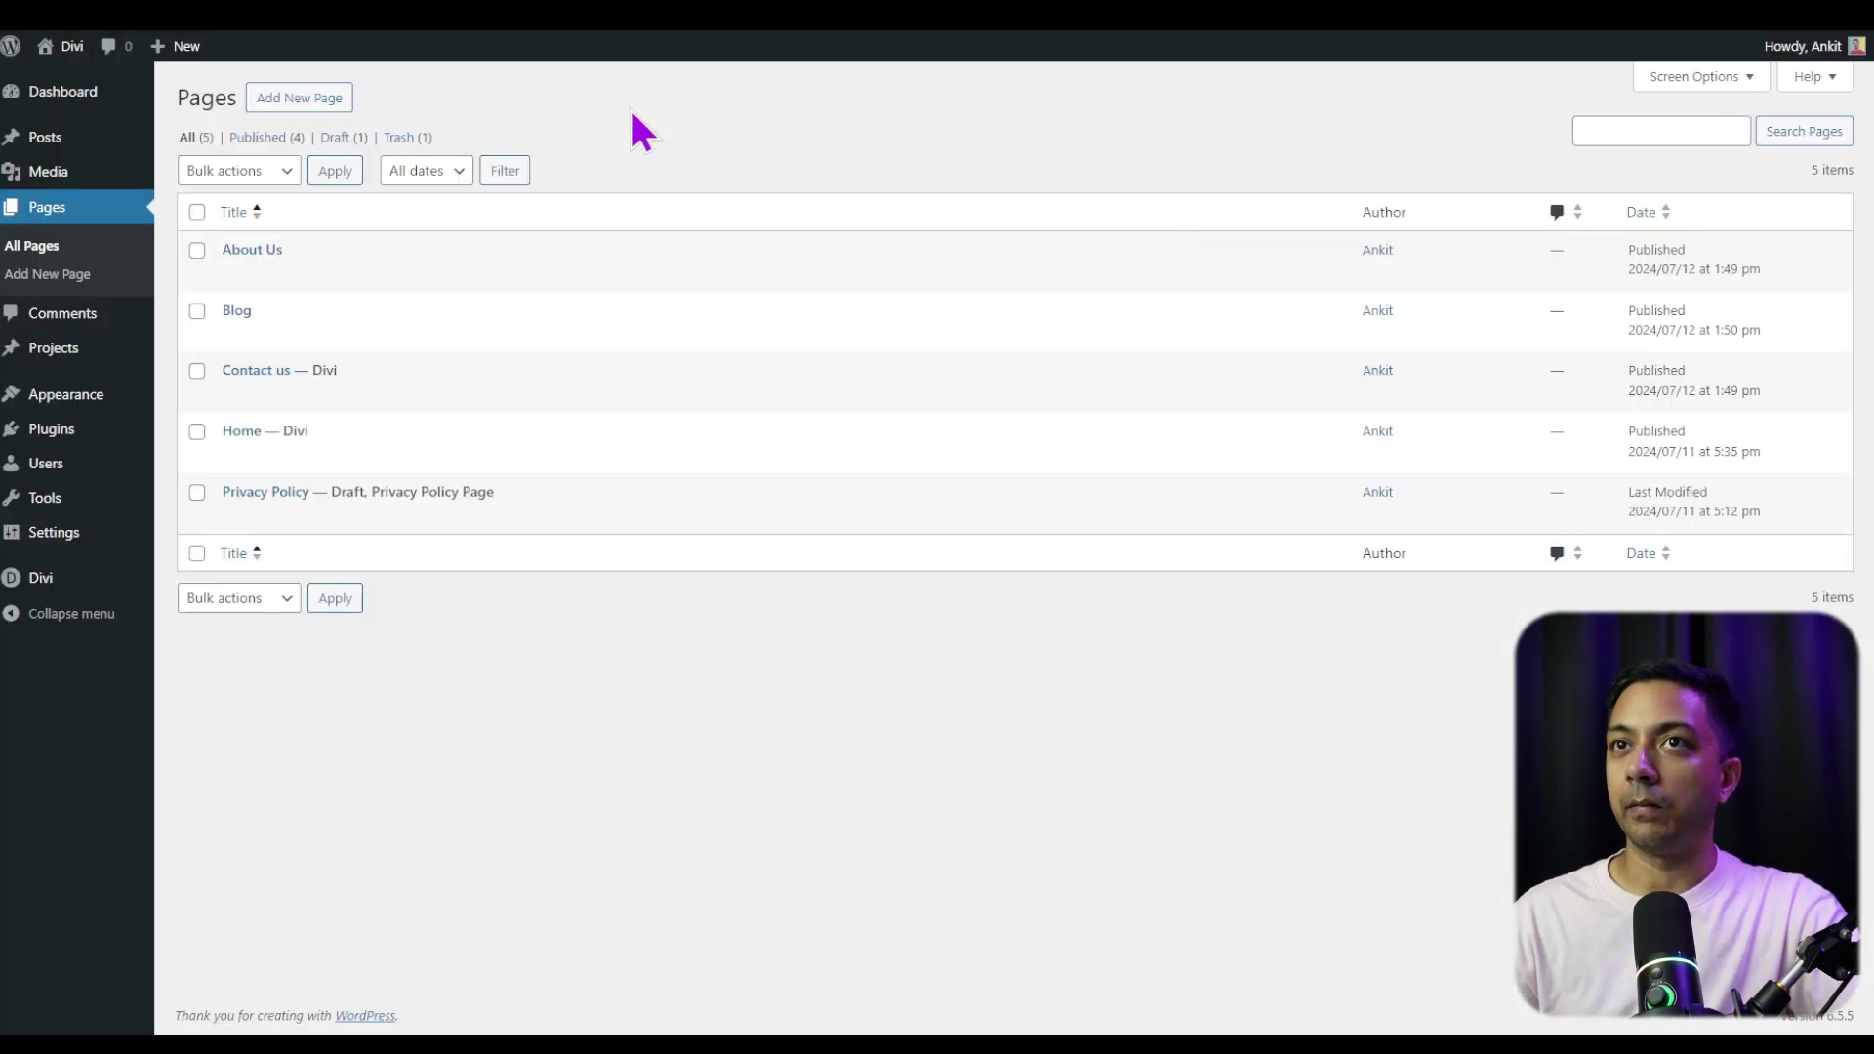
mouse_move(278, 280)
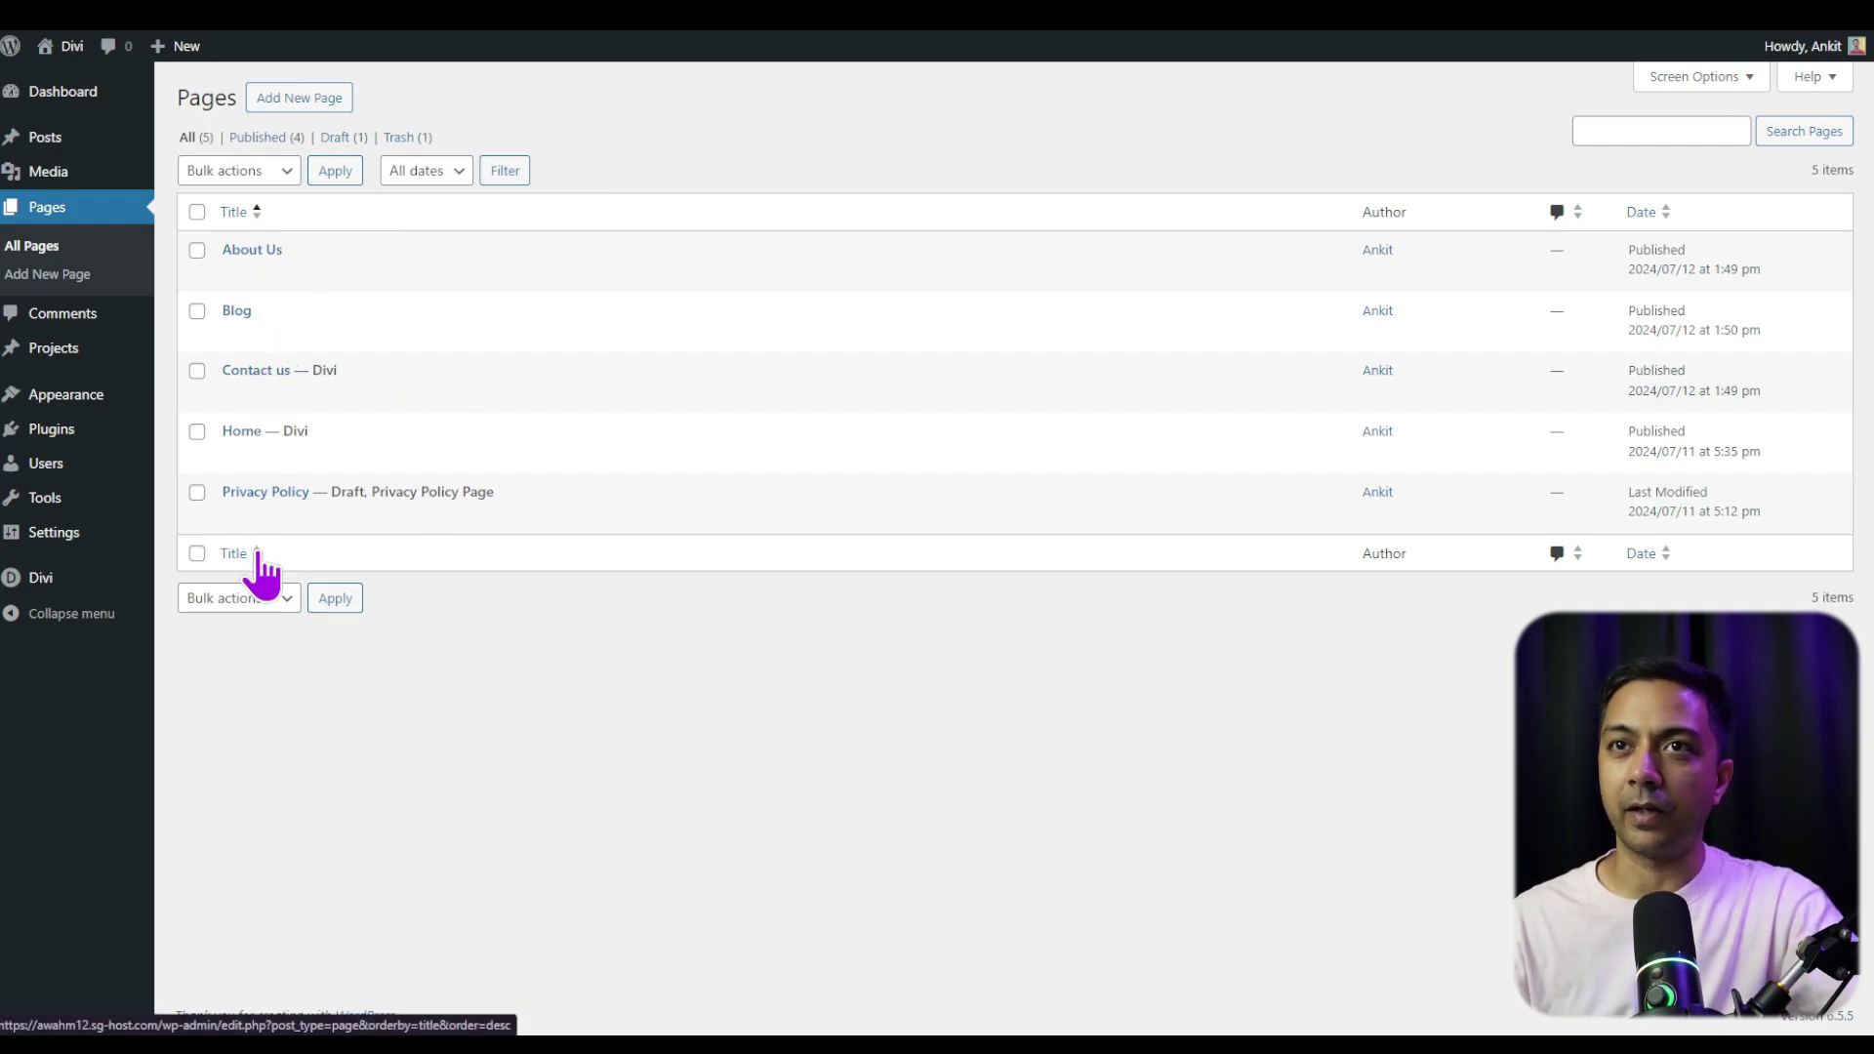
mouse_move(256, 320)
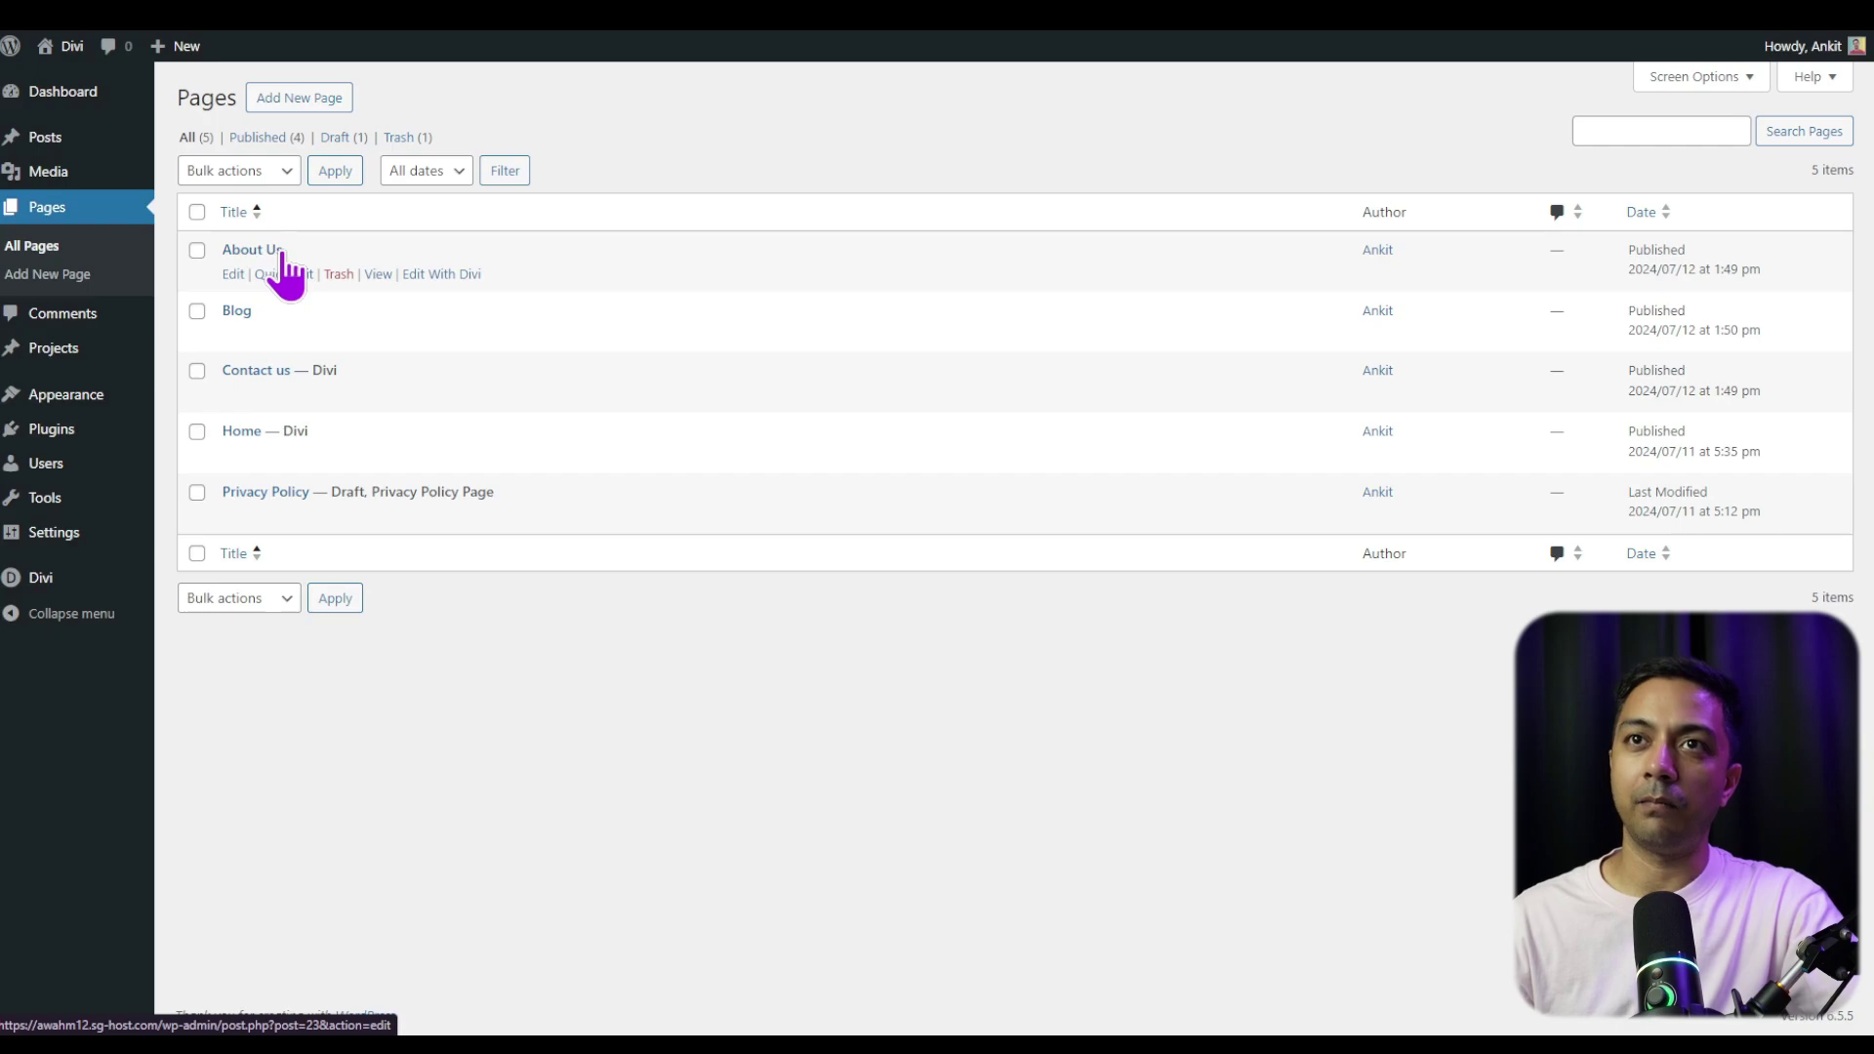
mouse_move(308, 400)
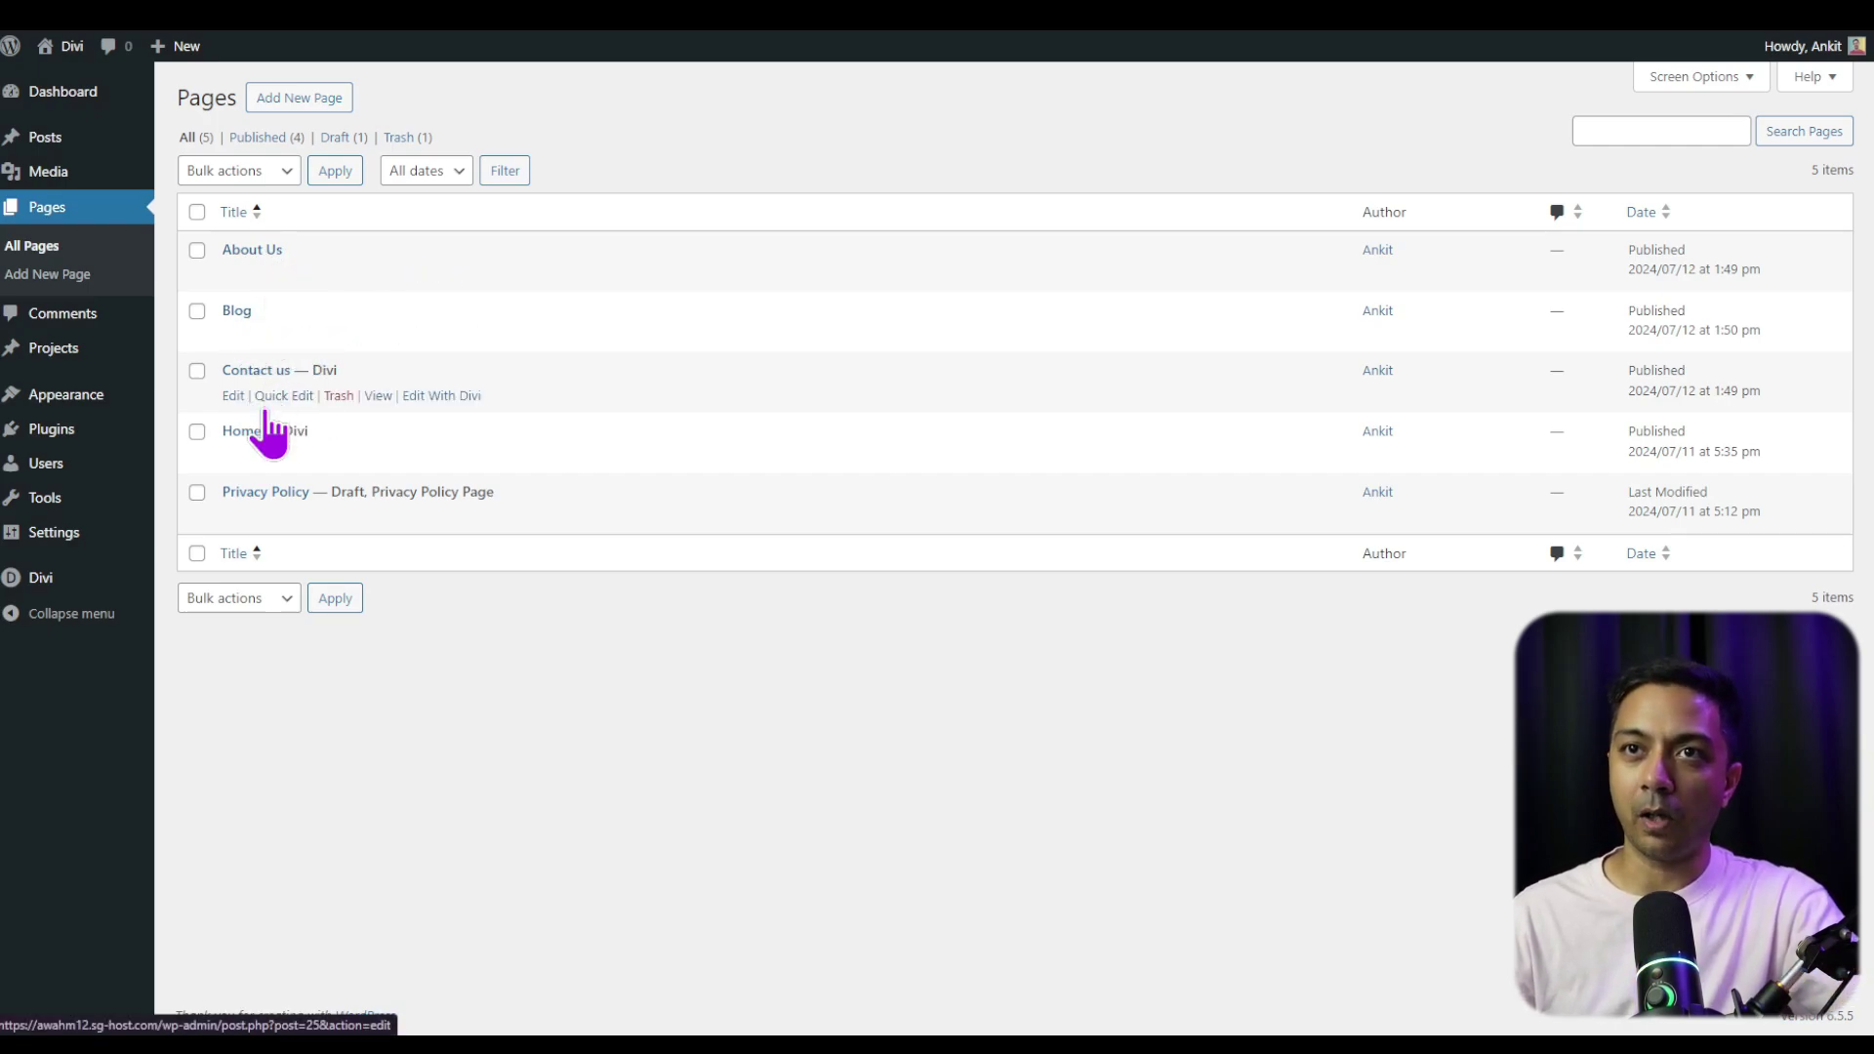
mouse_move(260, 498)
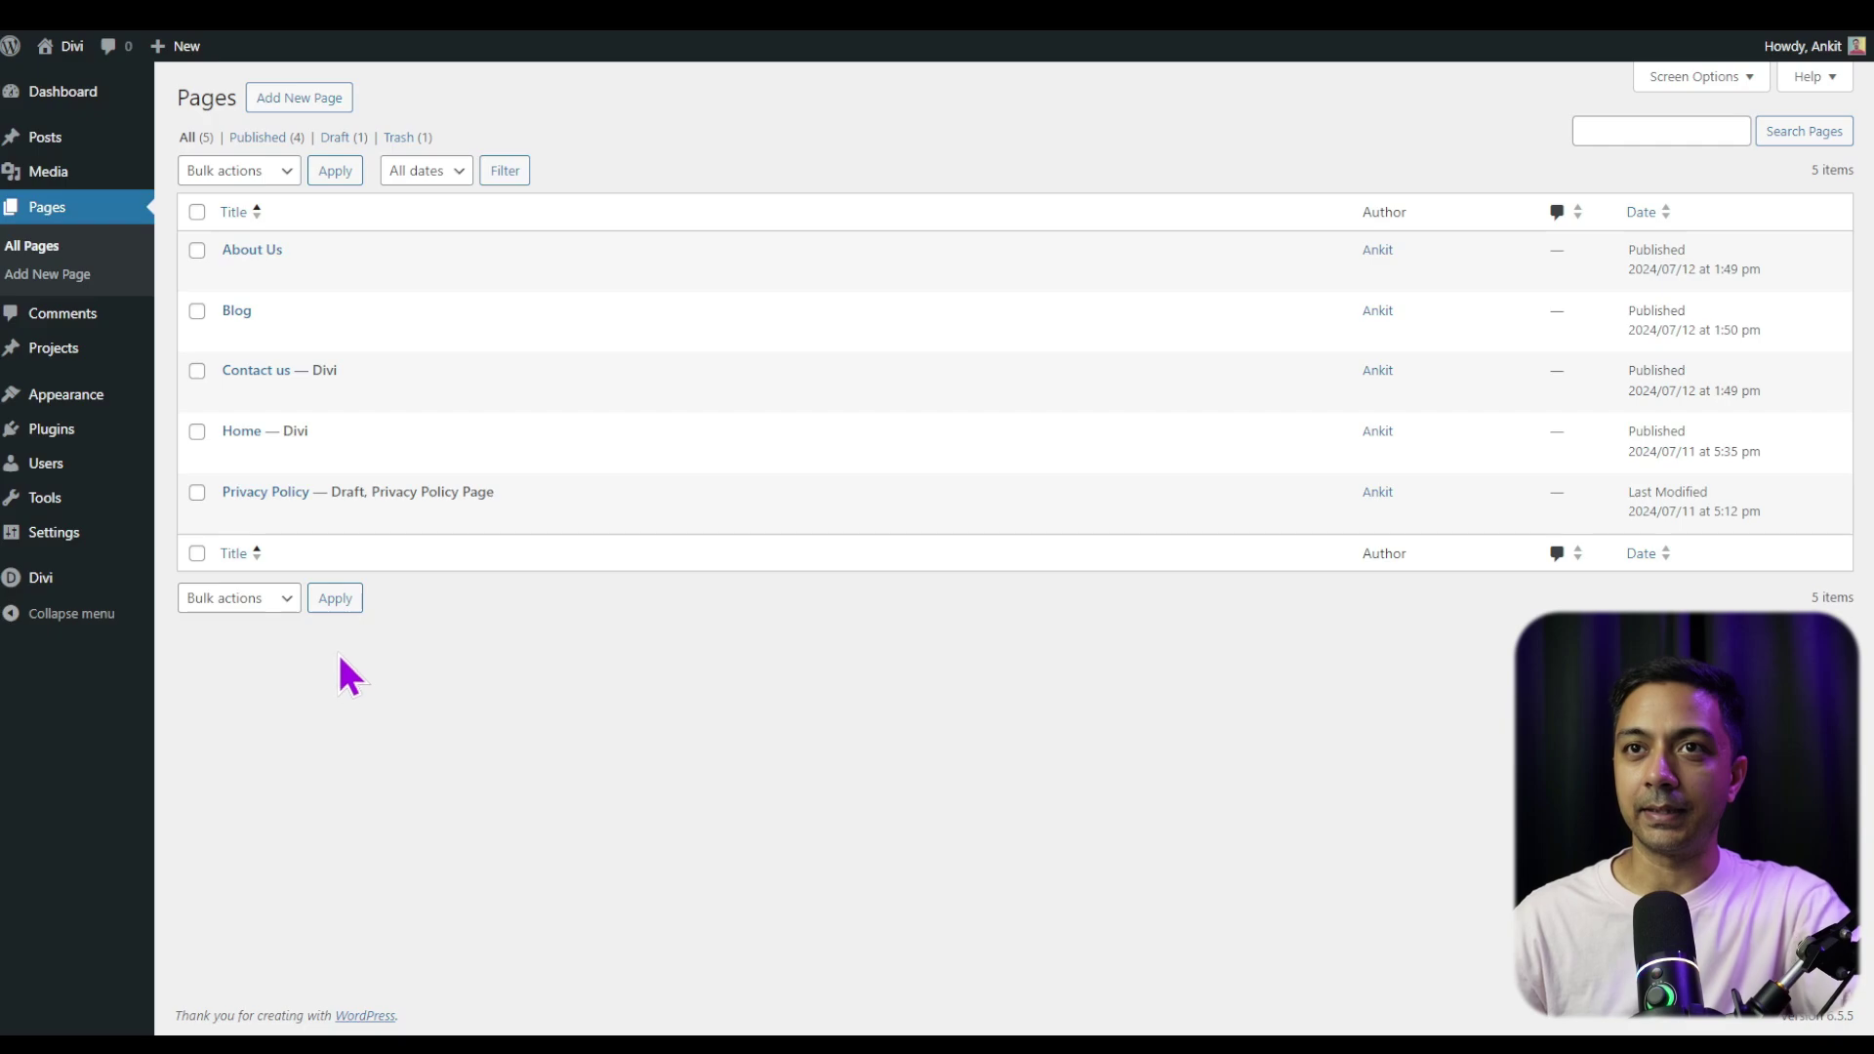
mouse_move(238, 449)
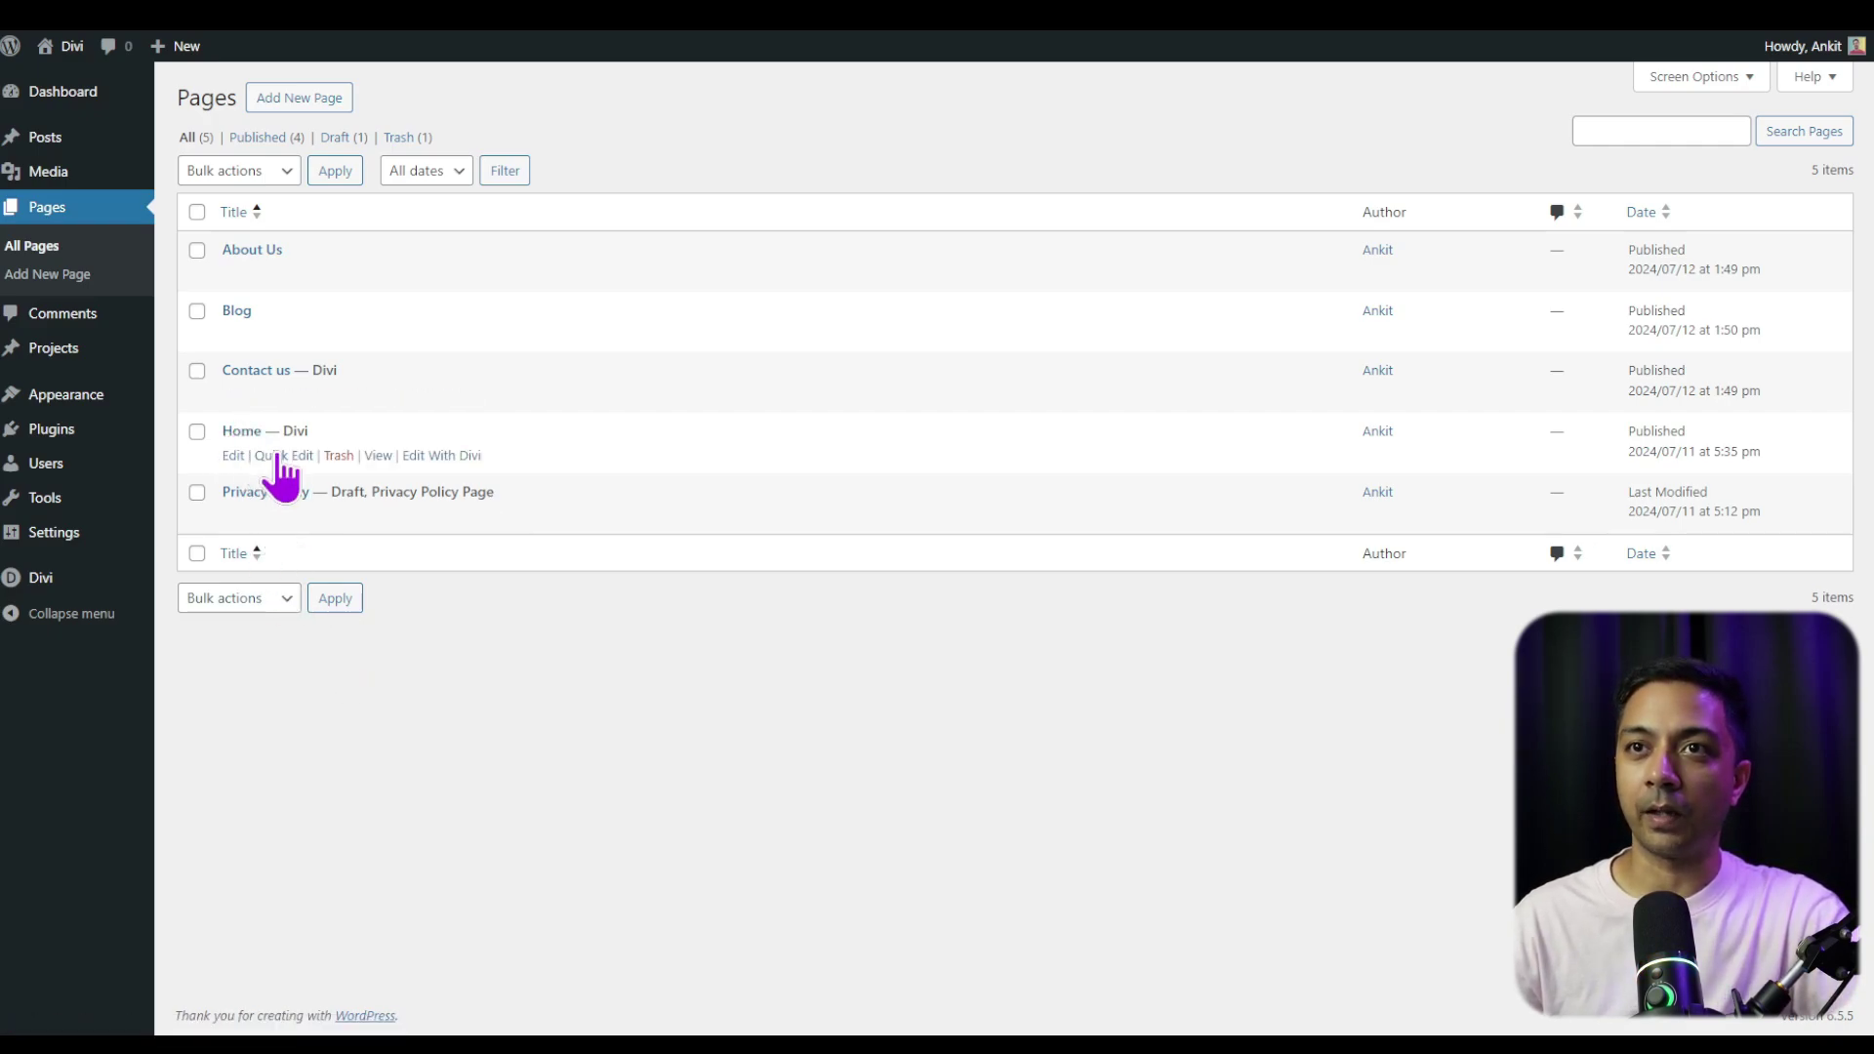
Set the page order to 1 for Home and 2 for About Us, updating each page
click(282, 456)
double_click(1144, 495)
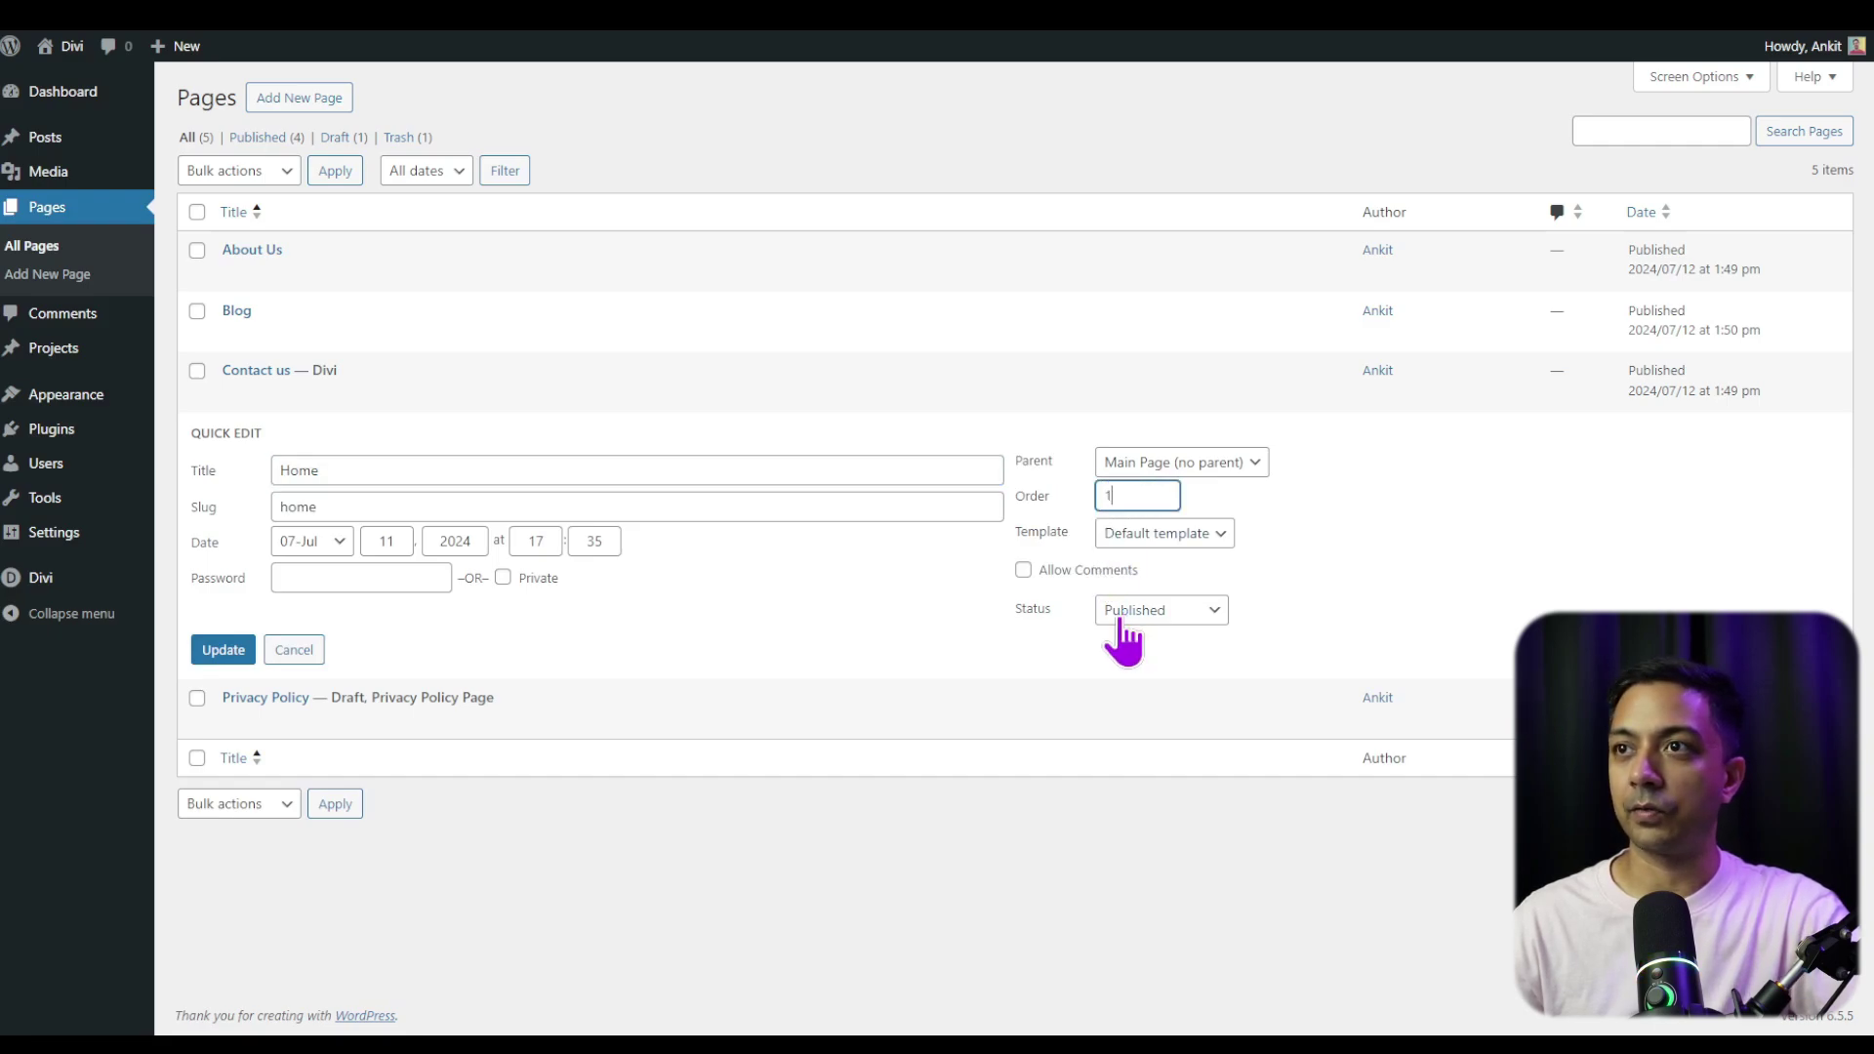
click(223, 651)
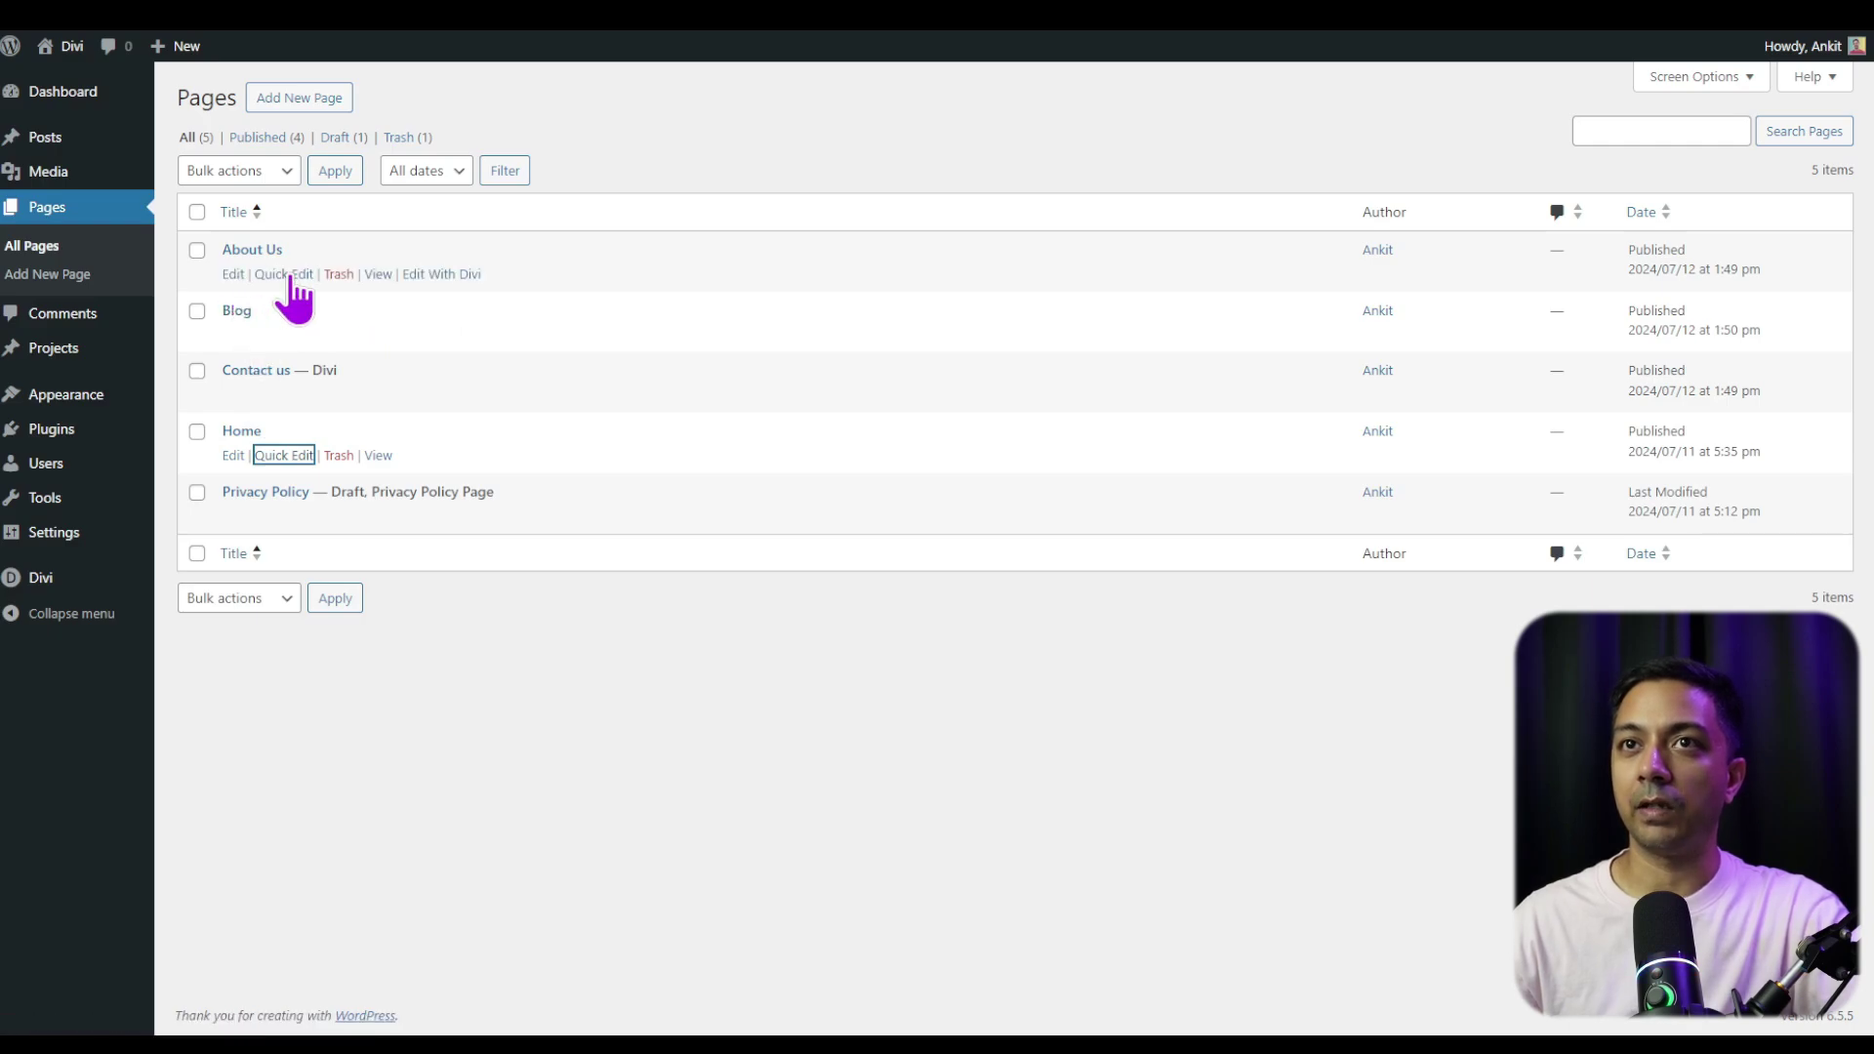
click(284, 275)
double_click(1135, 315)
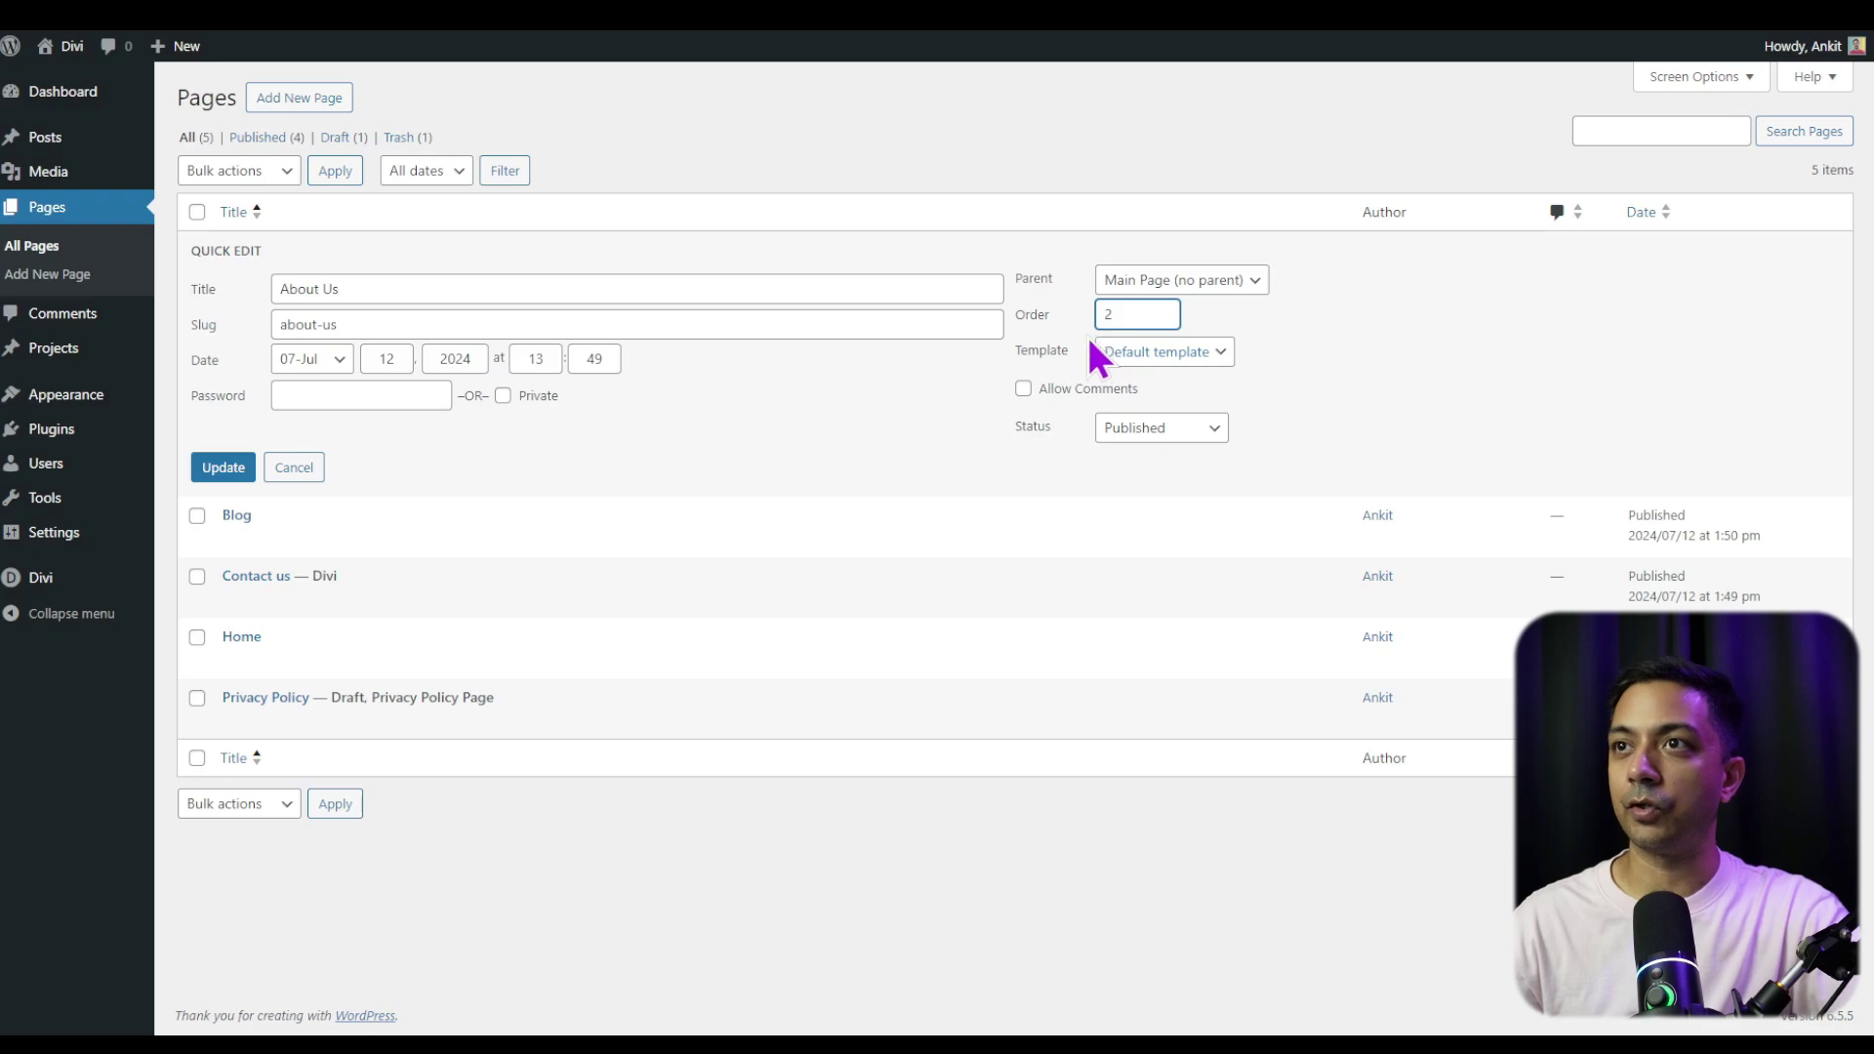
click(204, 472)
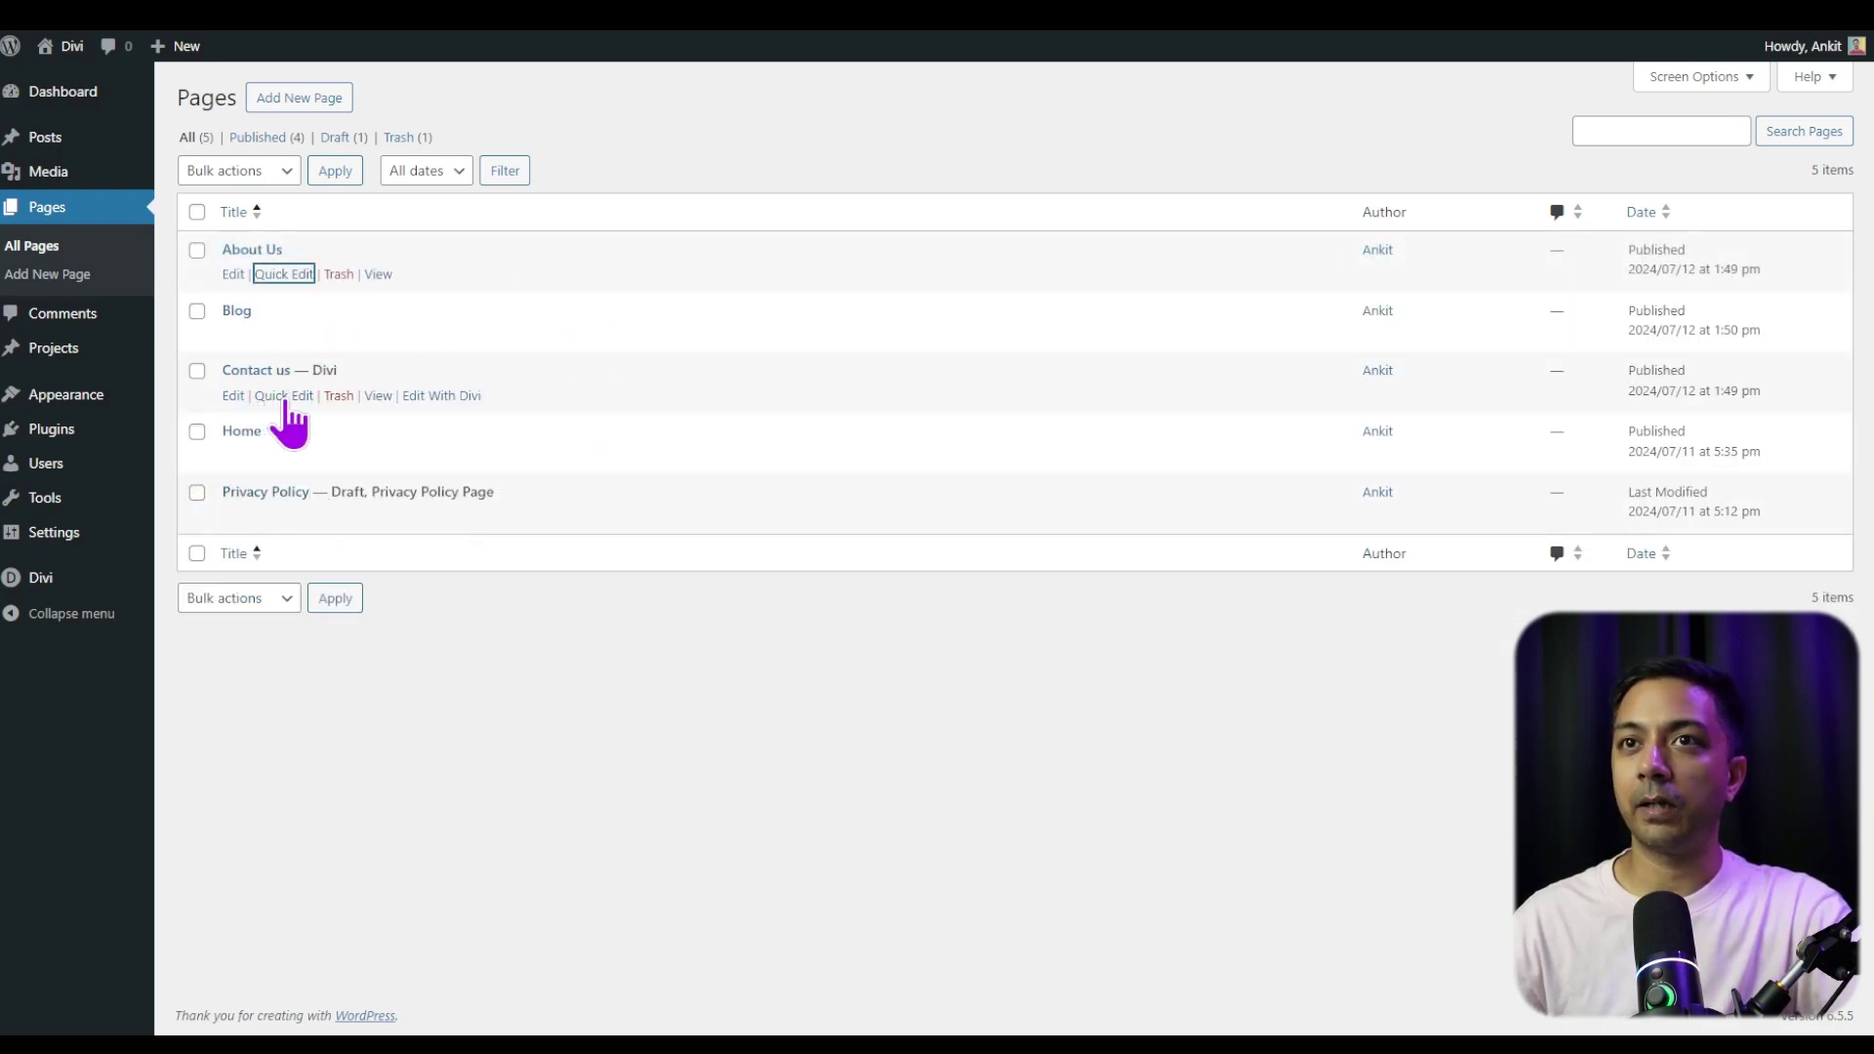
Give the Contact us page order 3 and the Blog page order 4, updating both
click(285, 396)
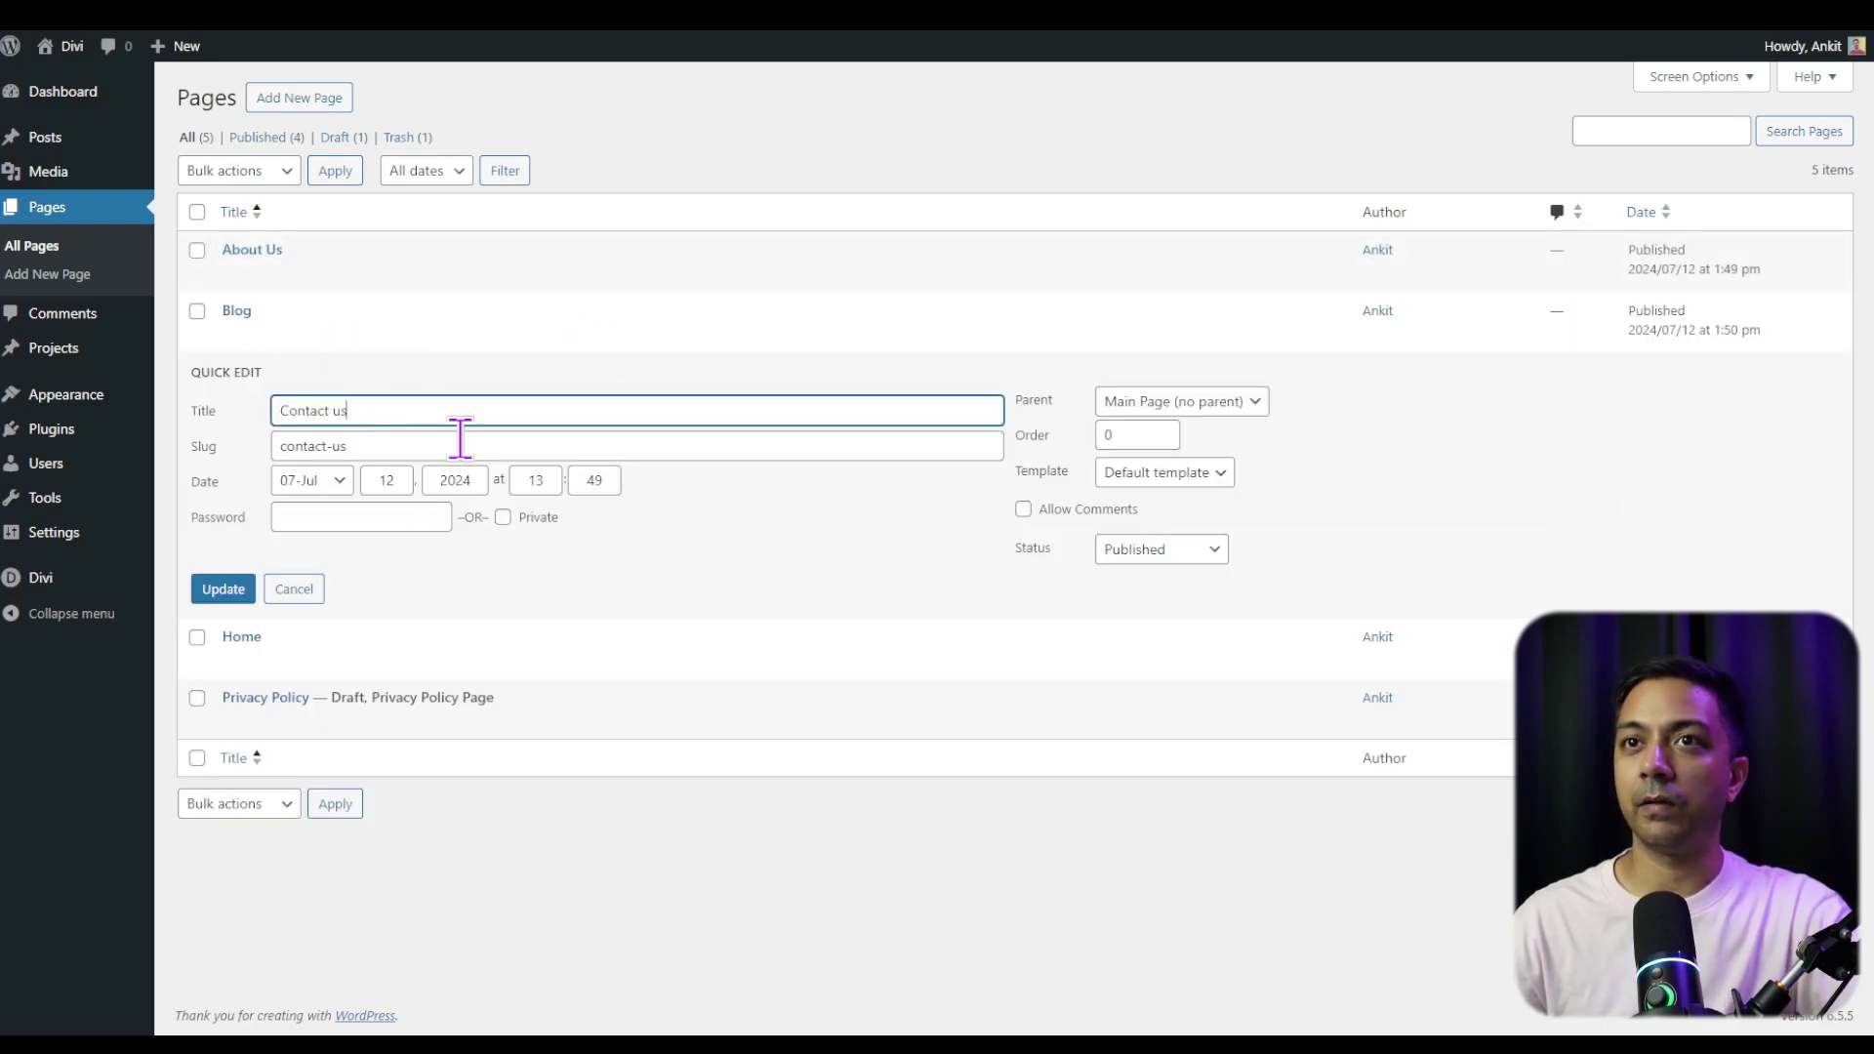
click(1106, 435)
text(3)
click(221, 592)
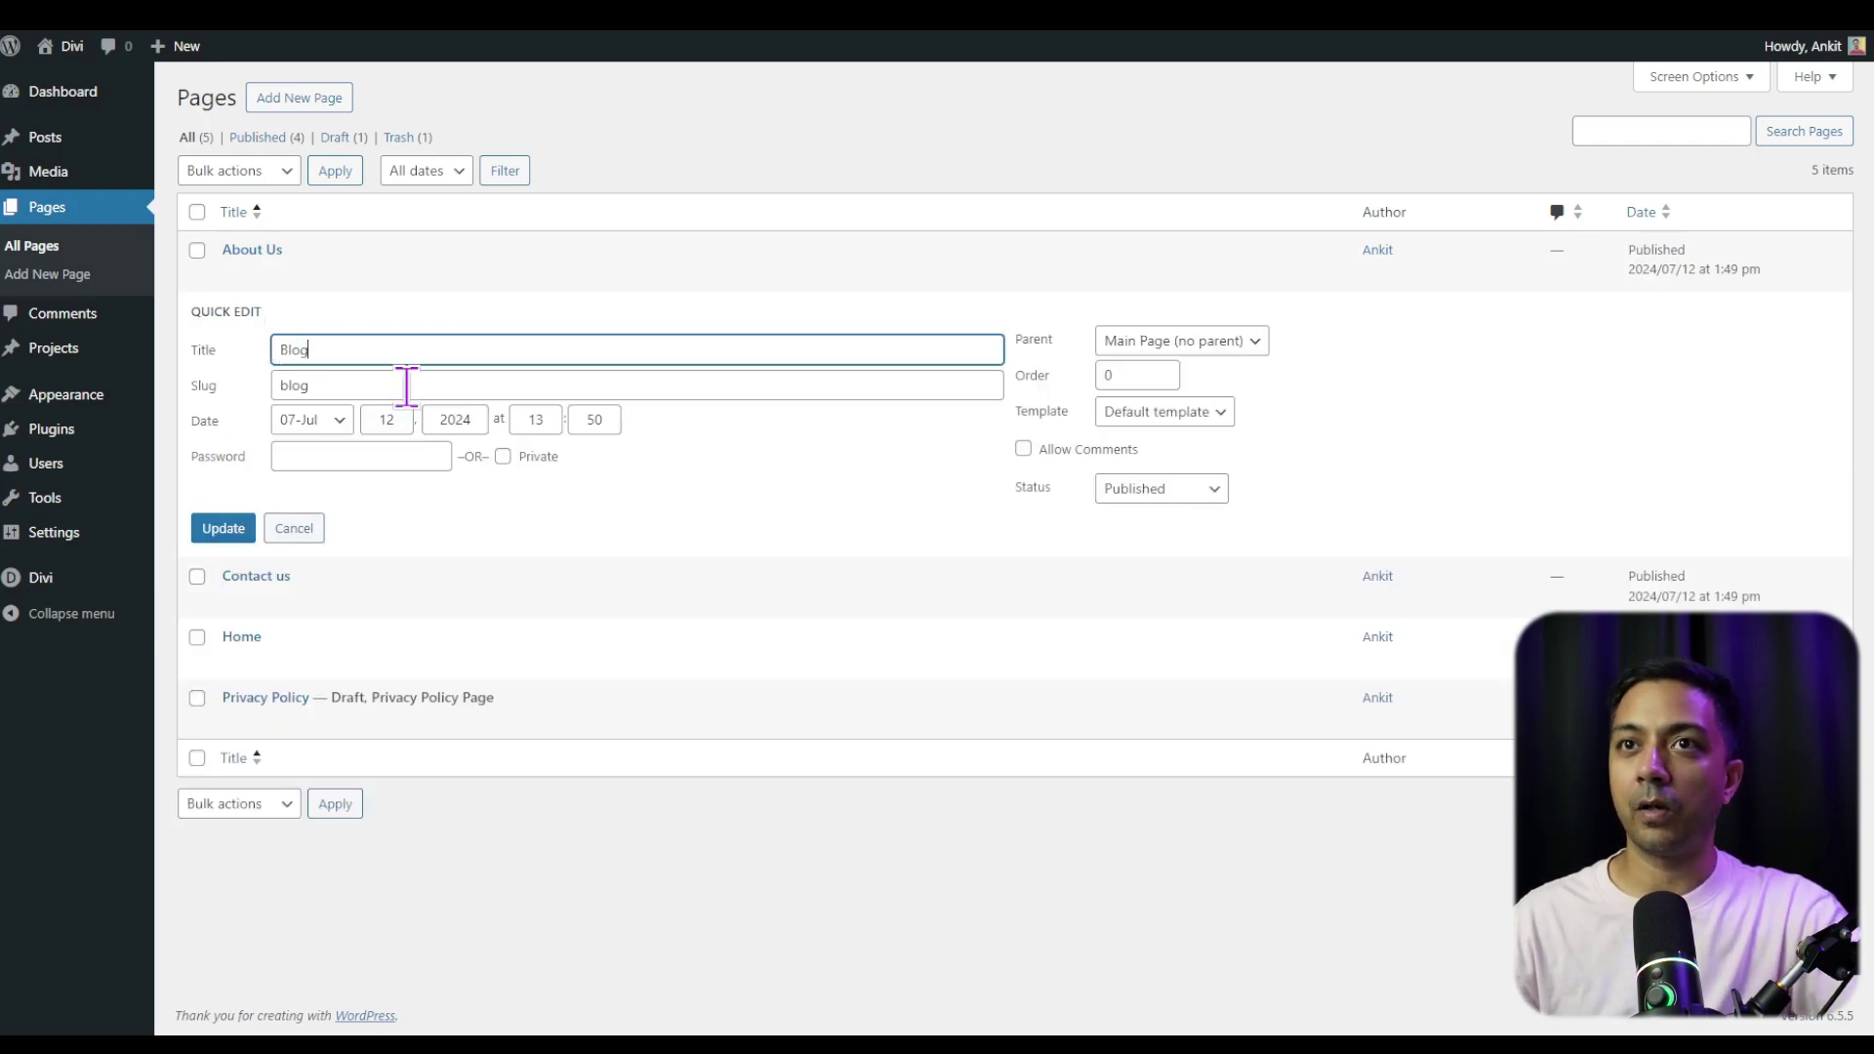
double_click(1120, 374)
text(3)
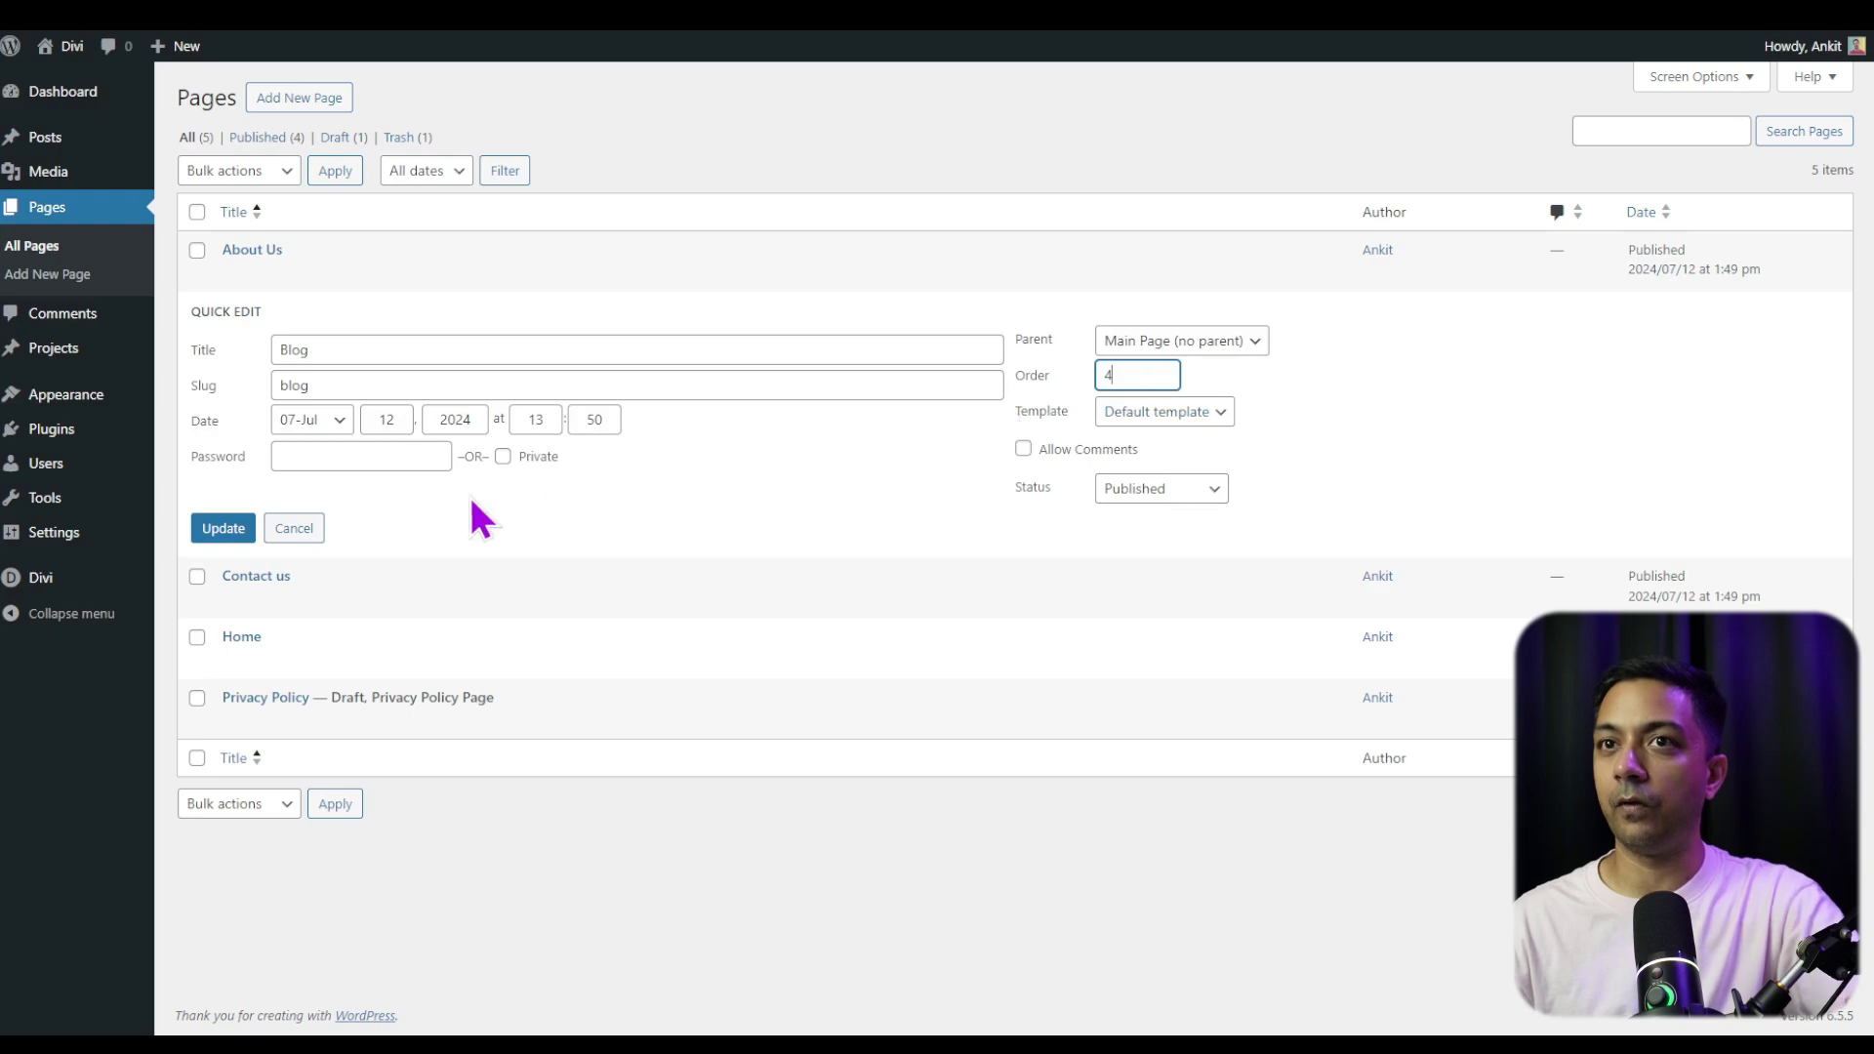
click(205, 532)
Set the Privacy Policy page's order to 10, update it, and reload the list of pages
mouse_move(255, 519)
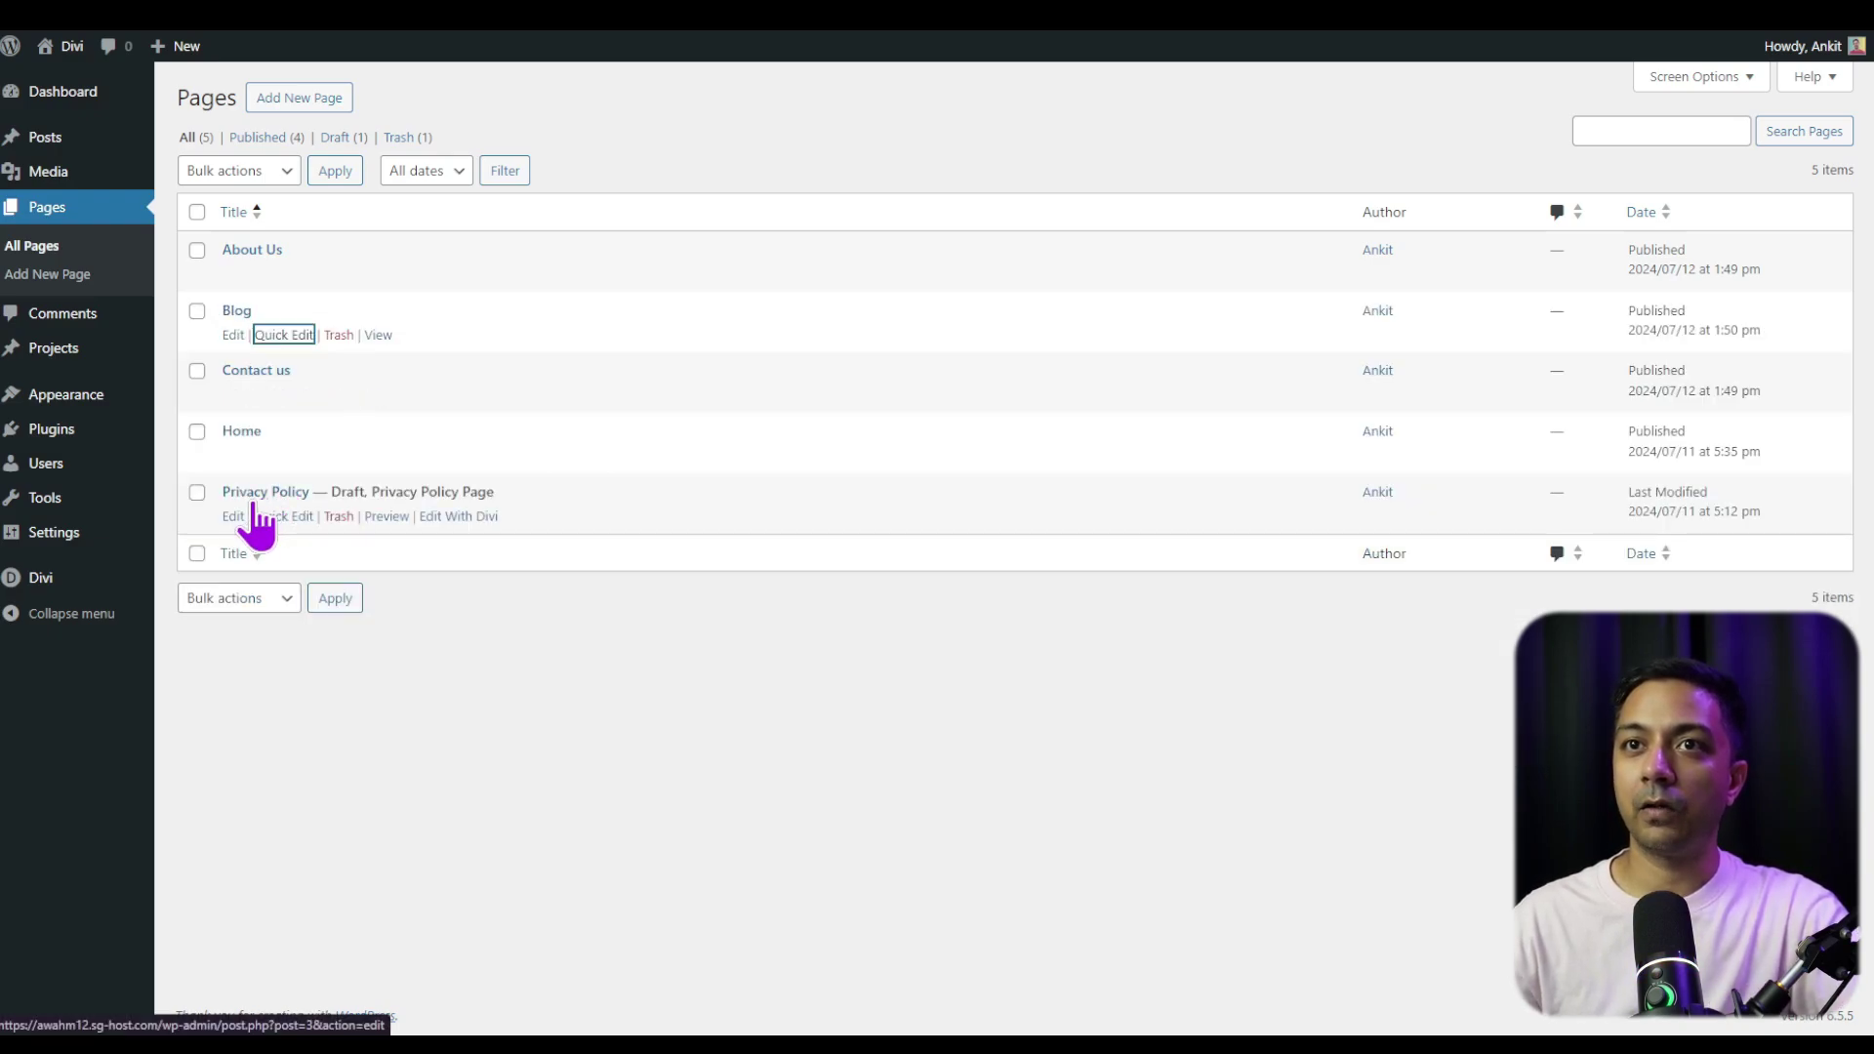
click(283, 517)
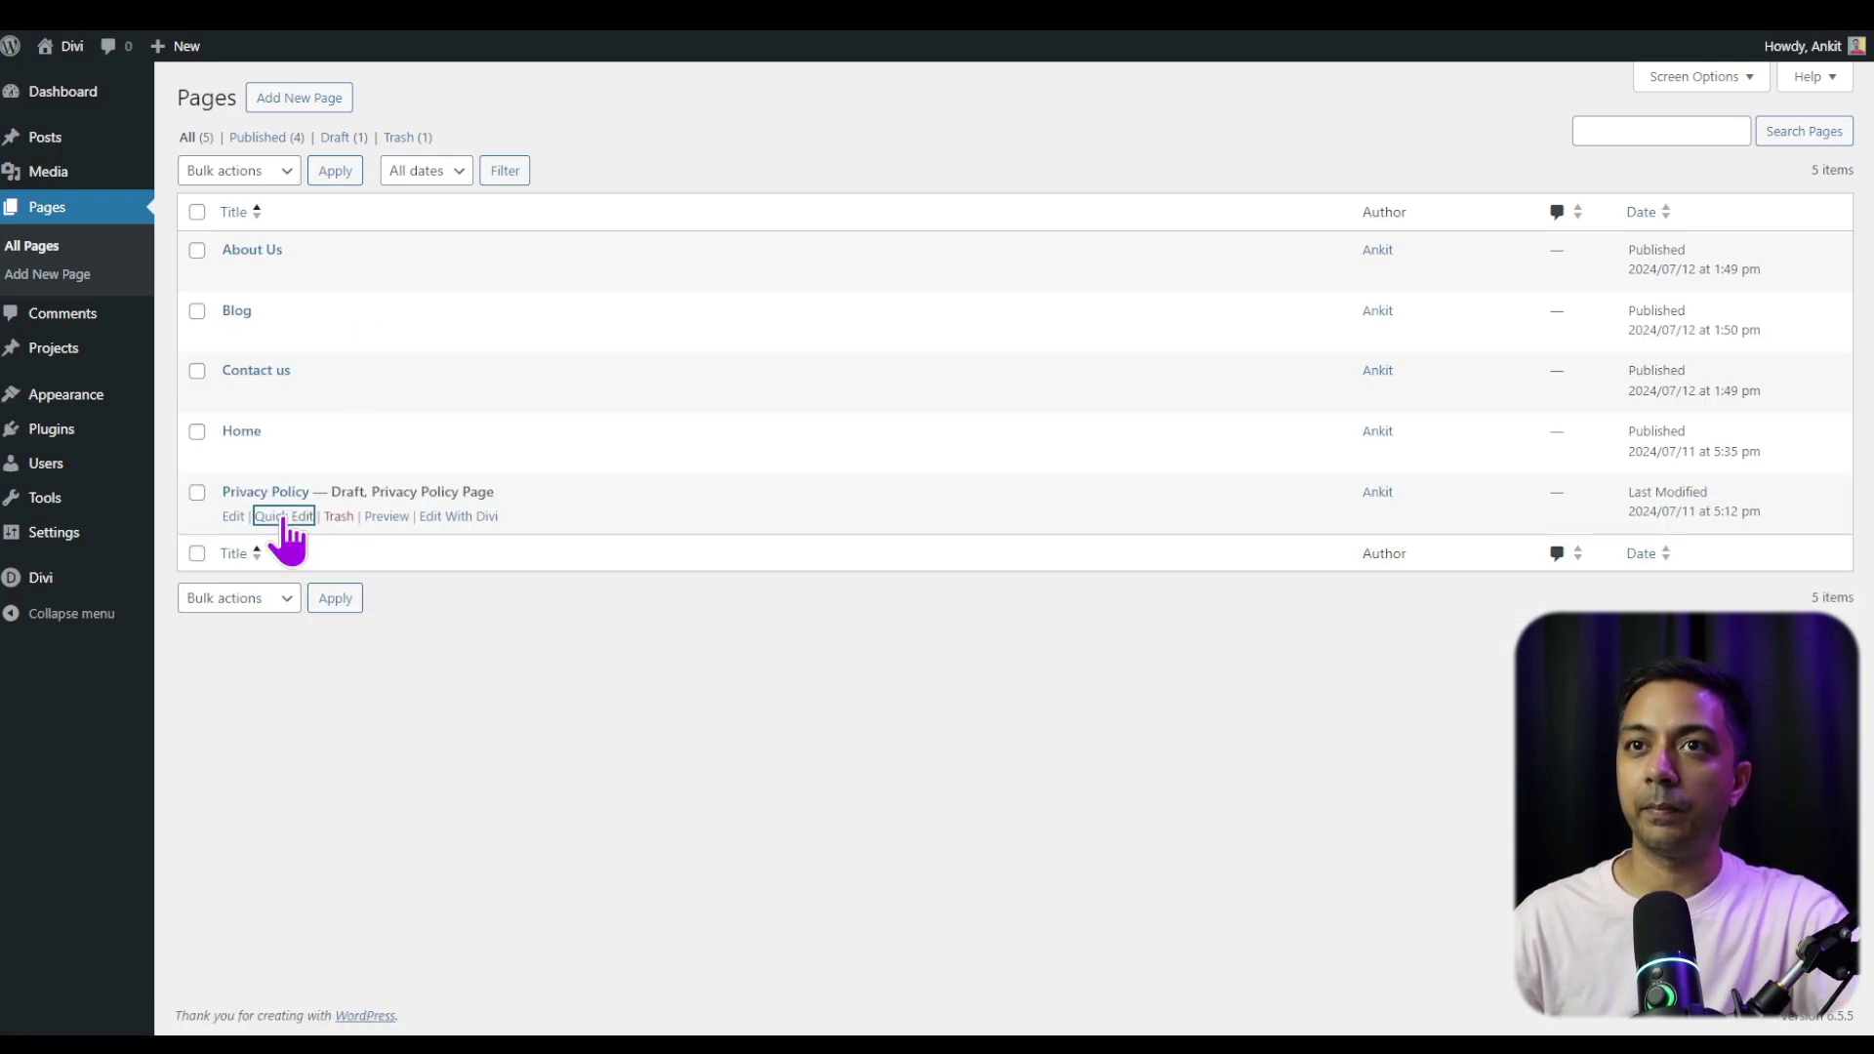
click(1148, 556)
drag(1148, 556, 1037, 582)
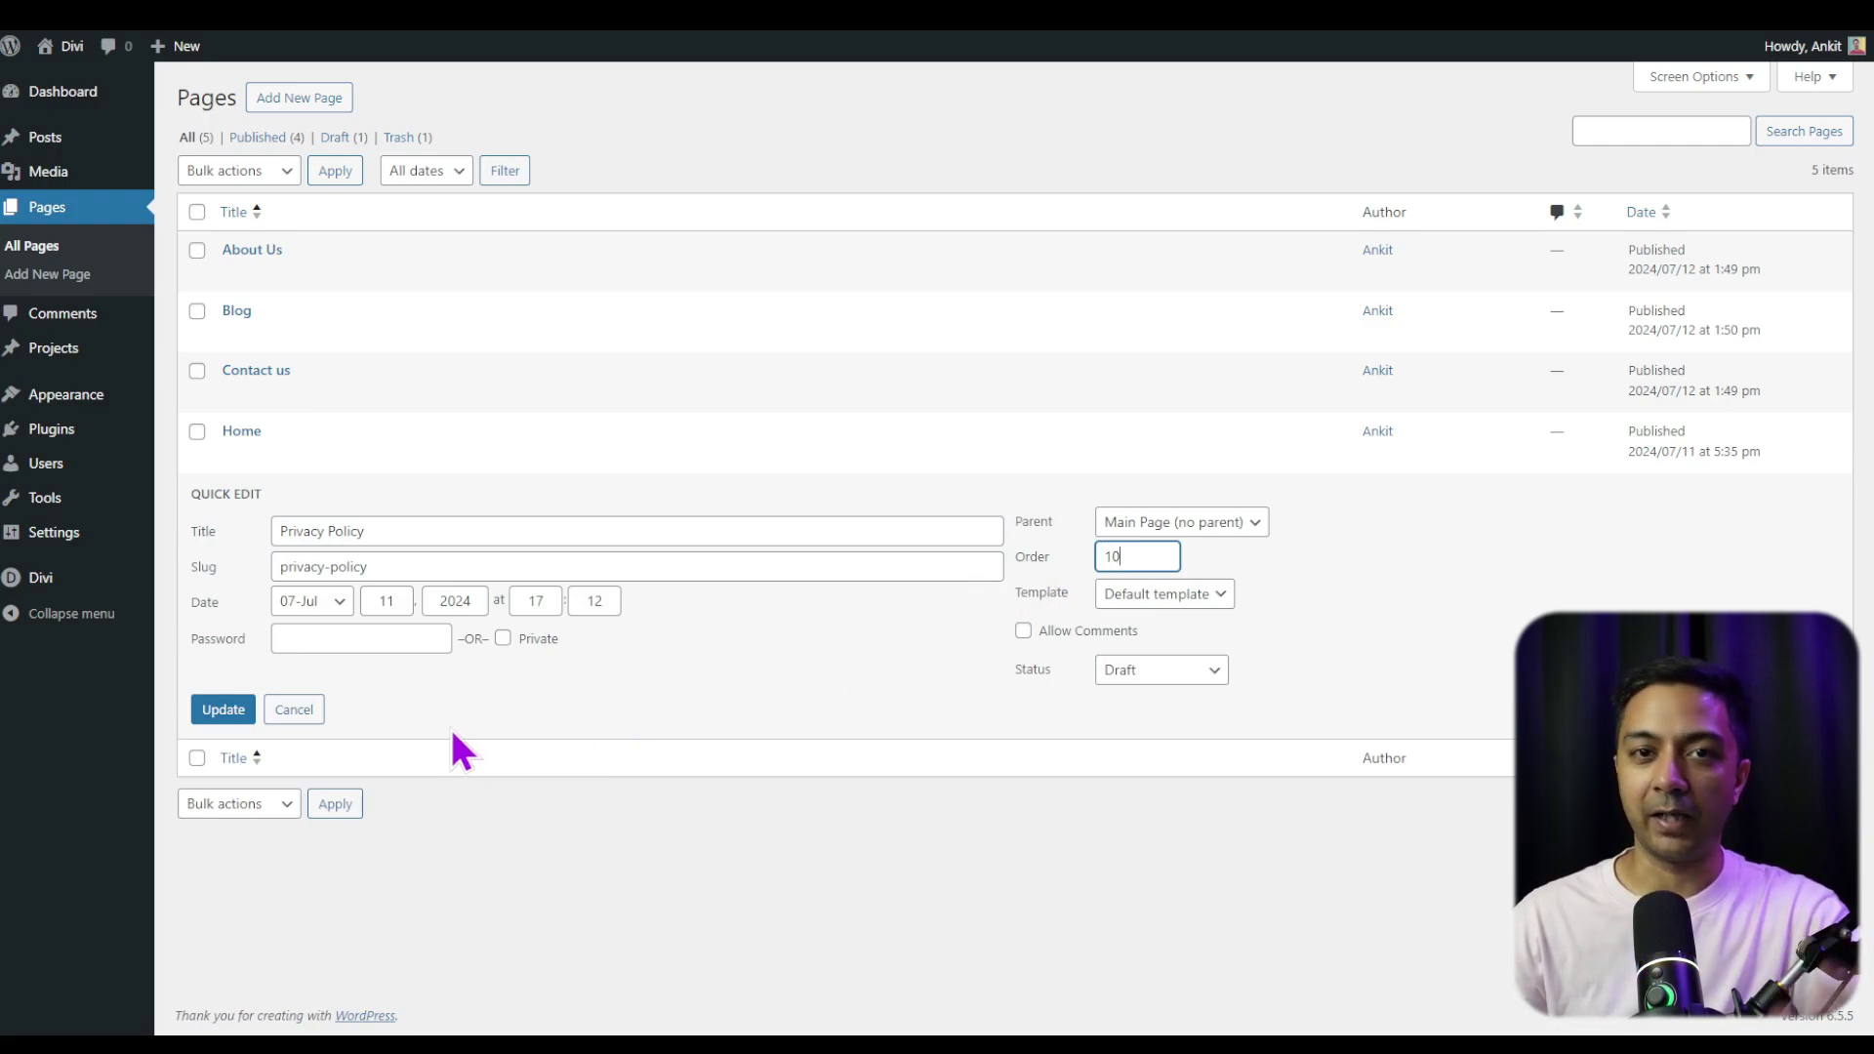
text(10)
click(224, 709)
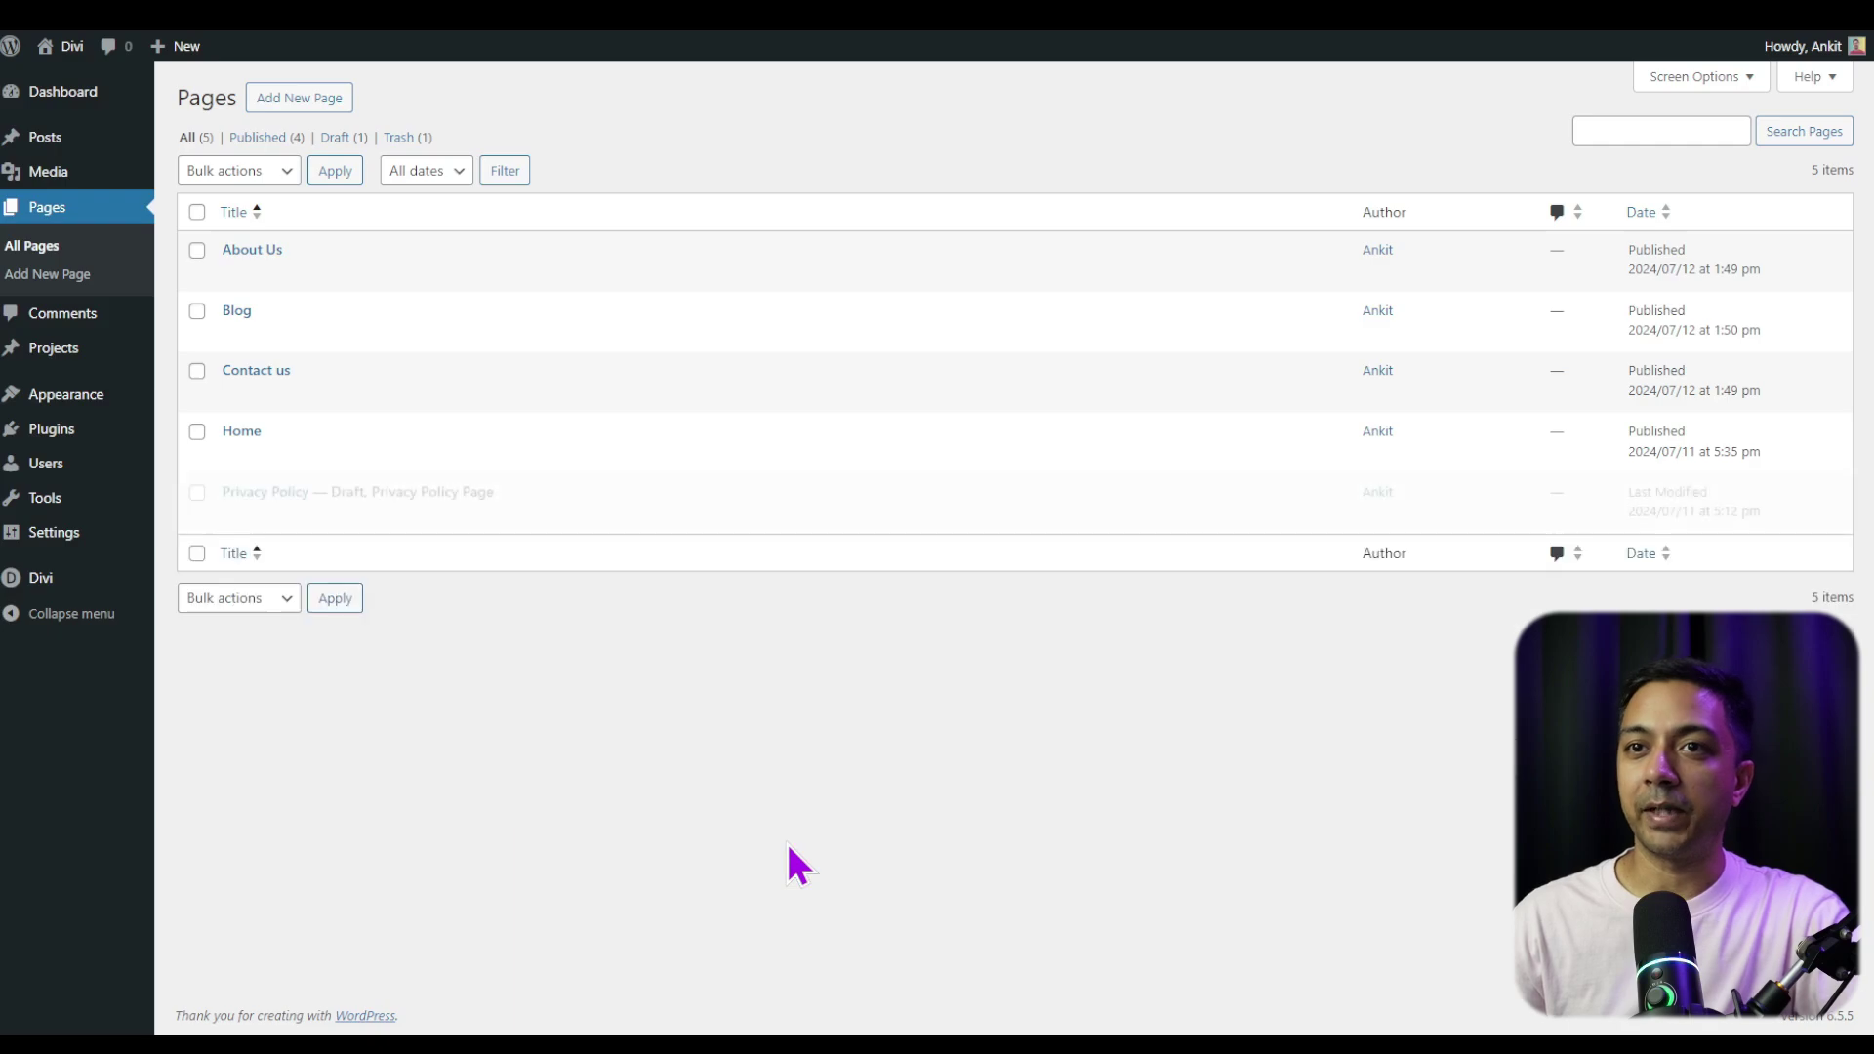
click(105, 203)
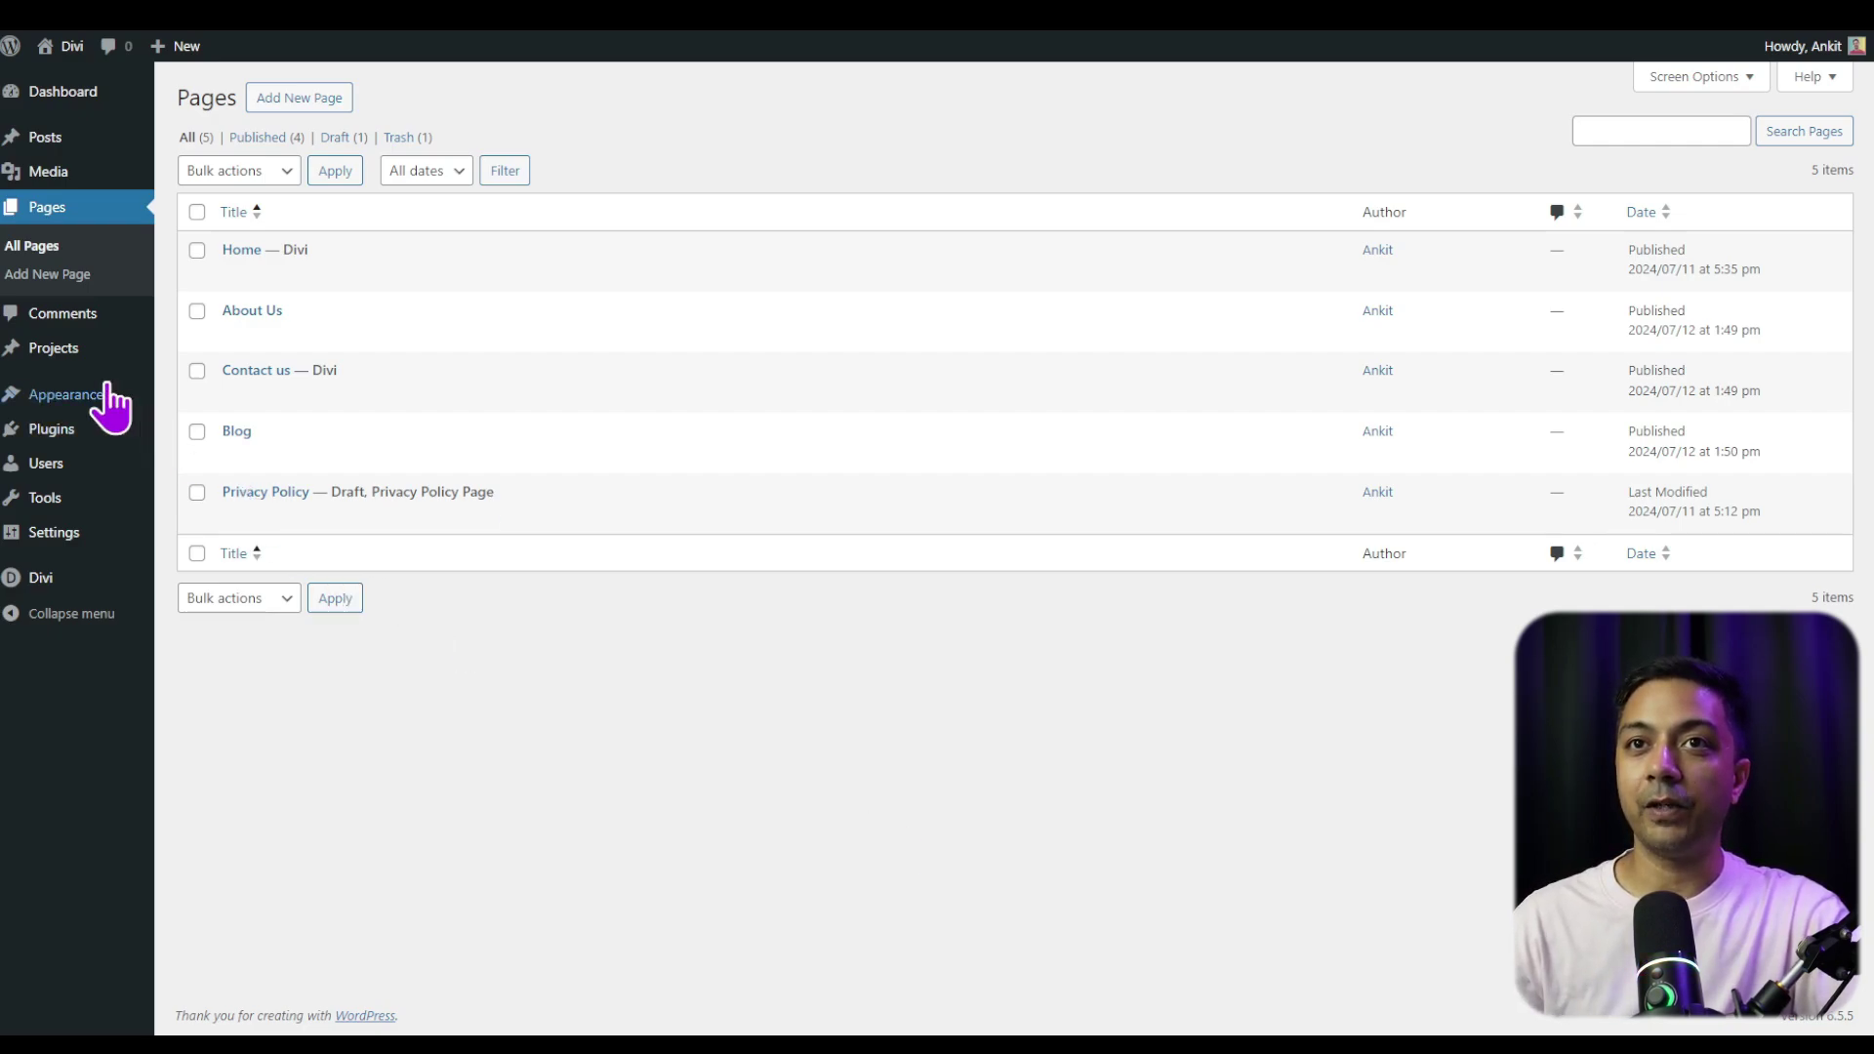
Create a navigation menu named "Top Menu" with Primary Menu as its display location
mouse_move(70, 400)
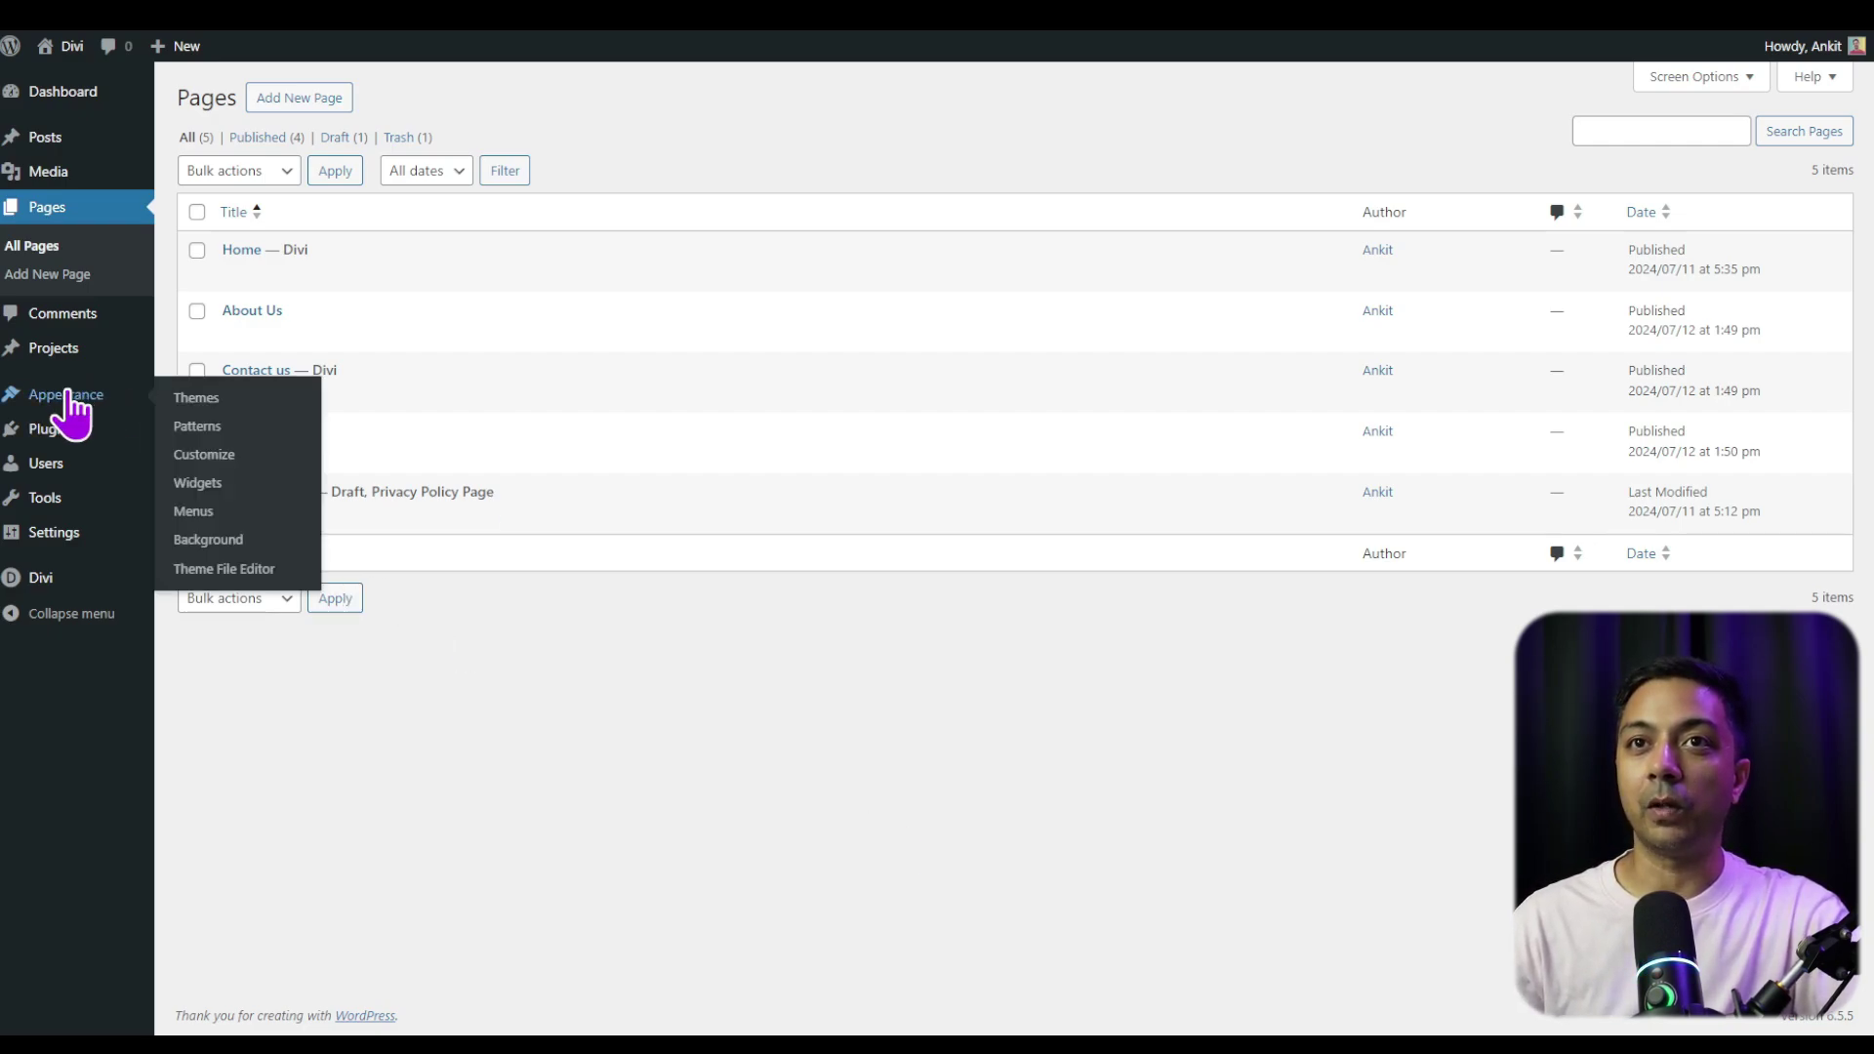
click(193, 511)
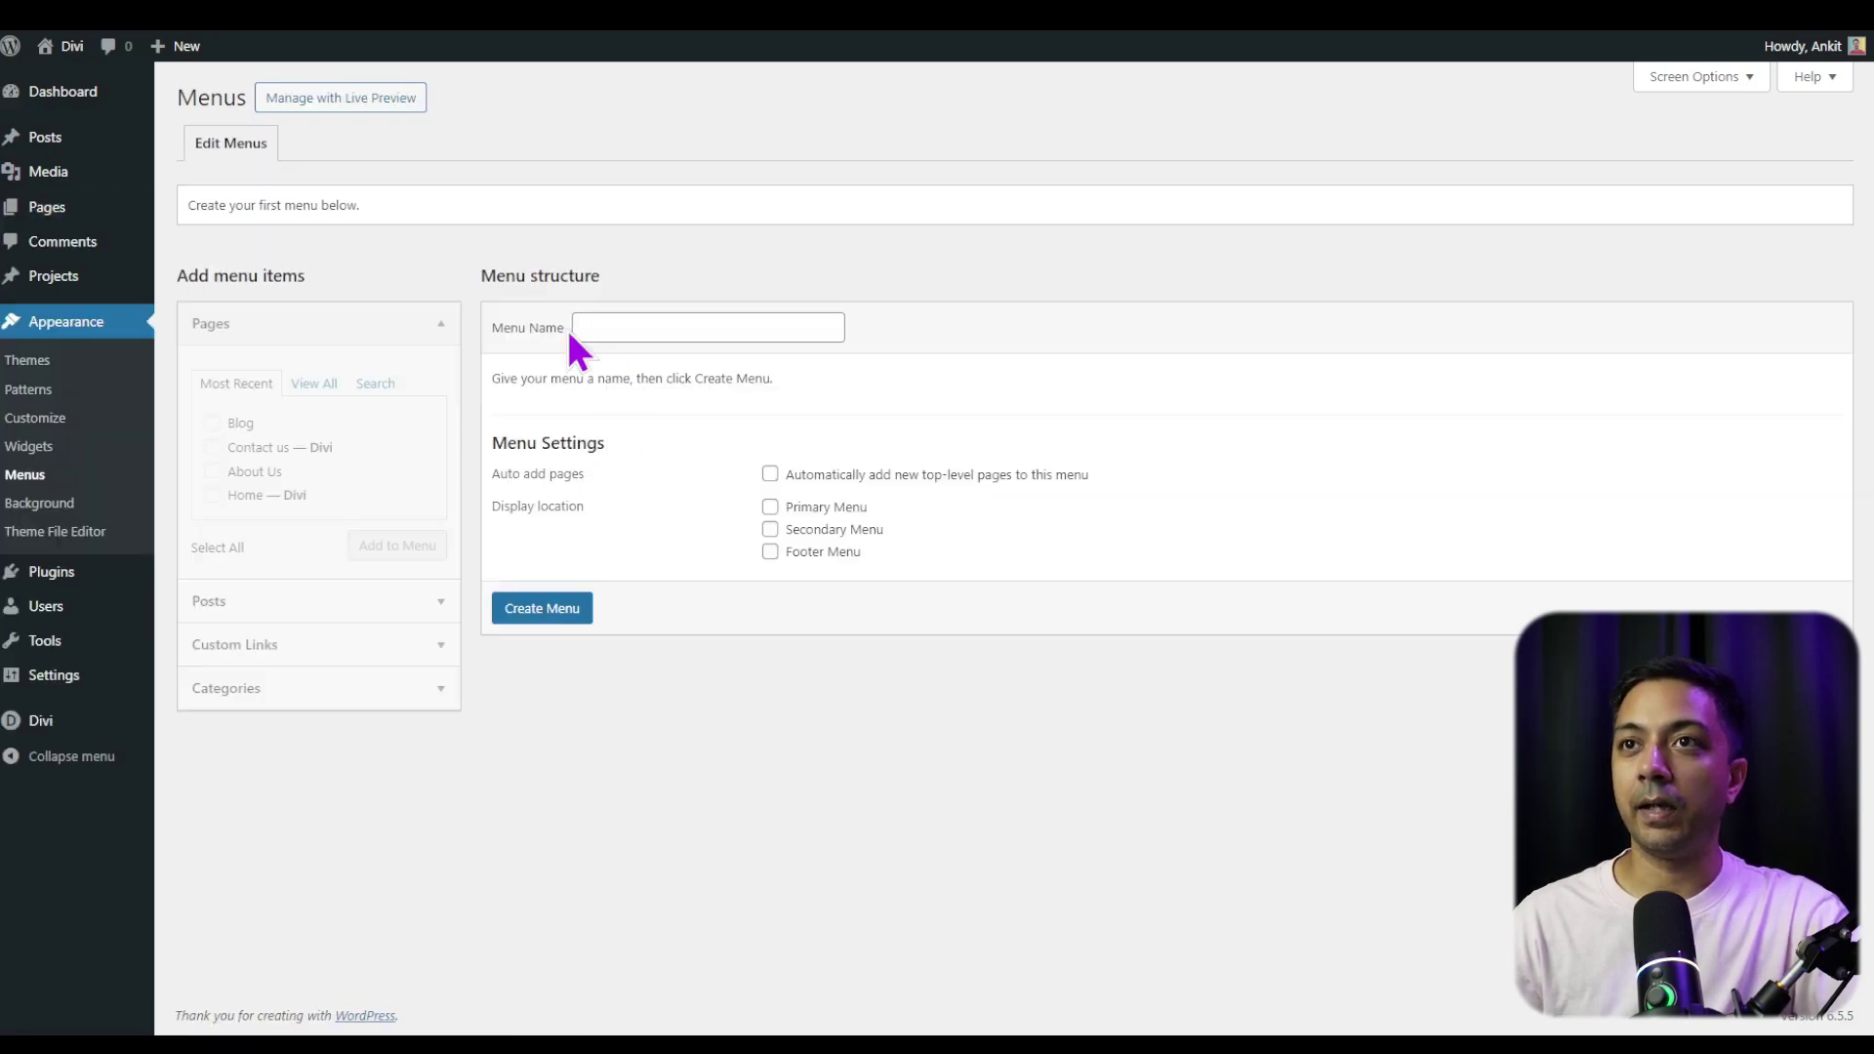
click(677, 330)
text(Top Menu)
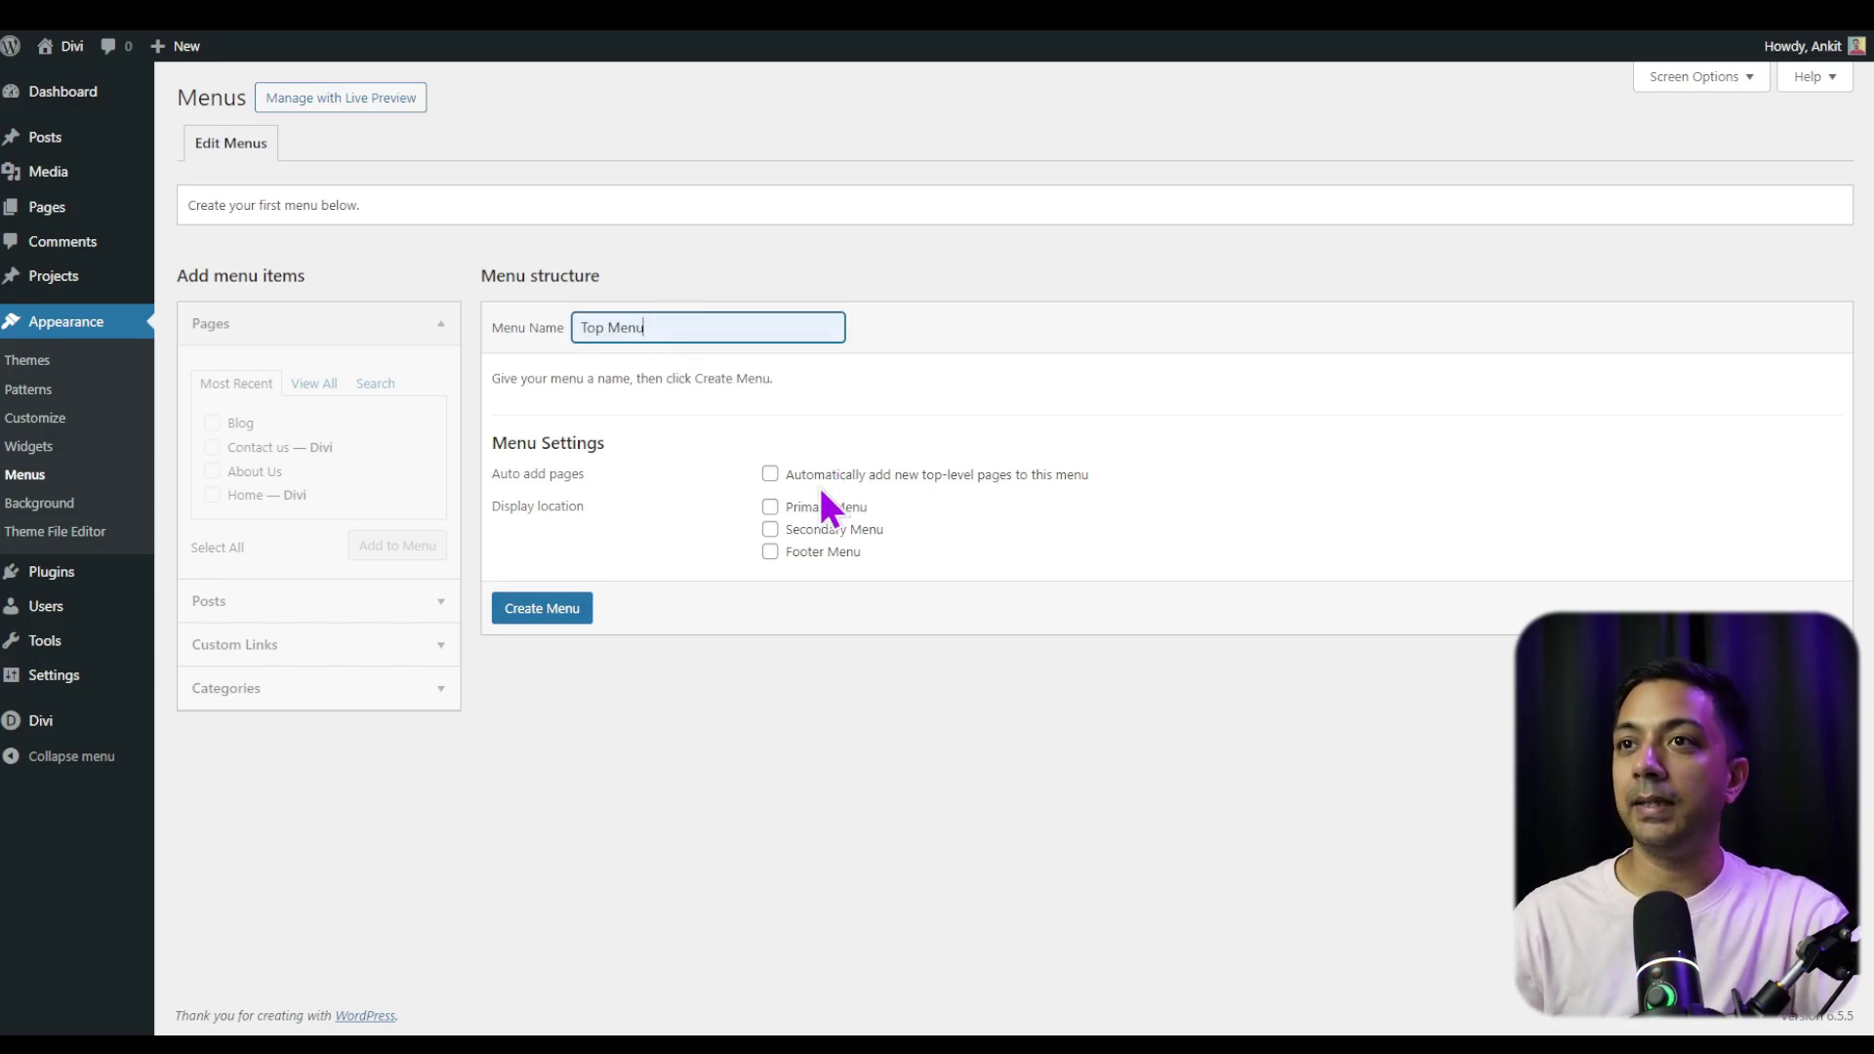
click(771, 505)
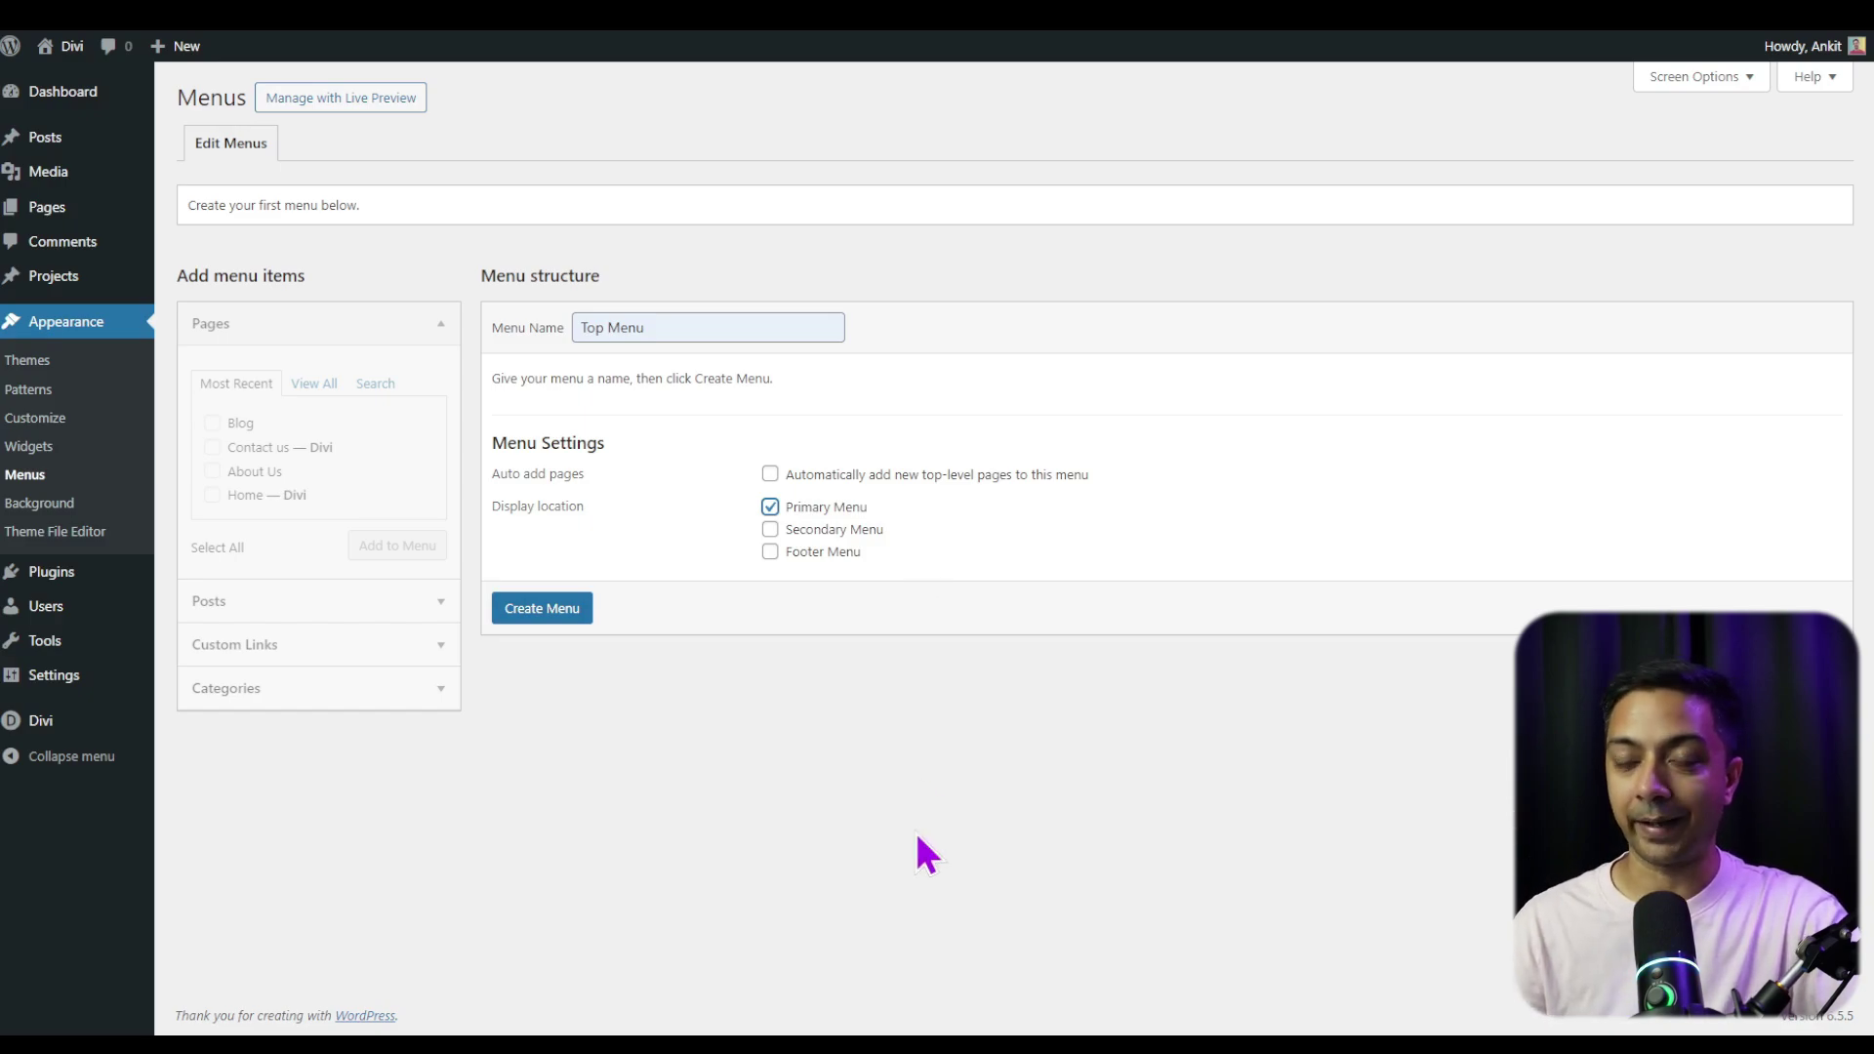
click(563, 626)
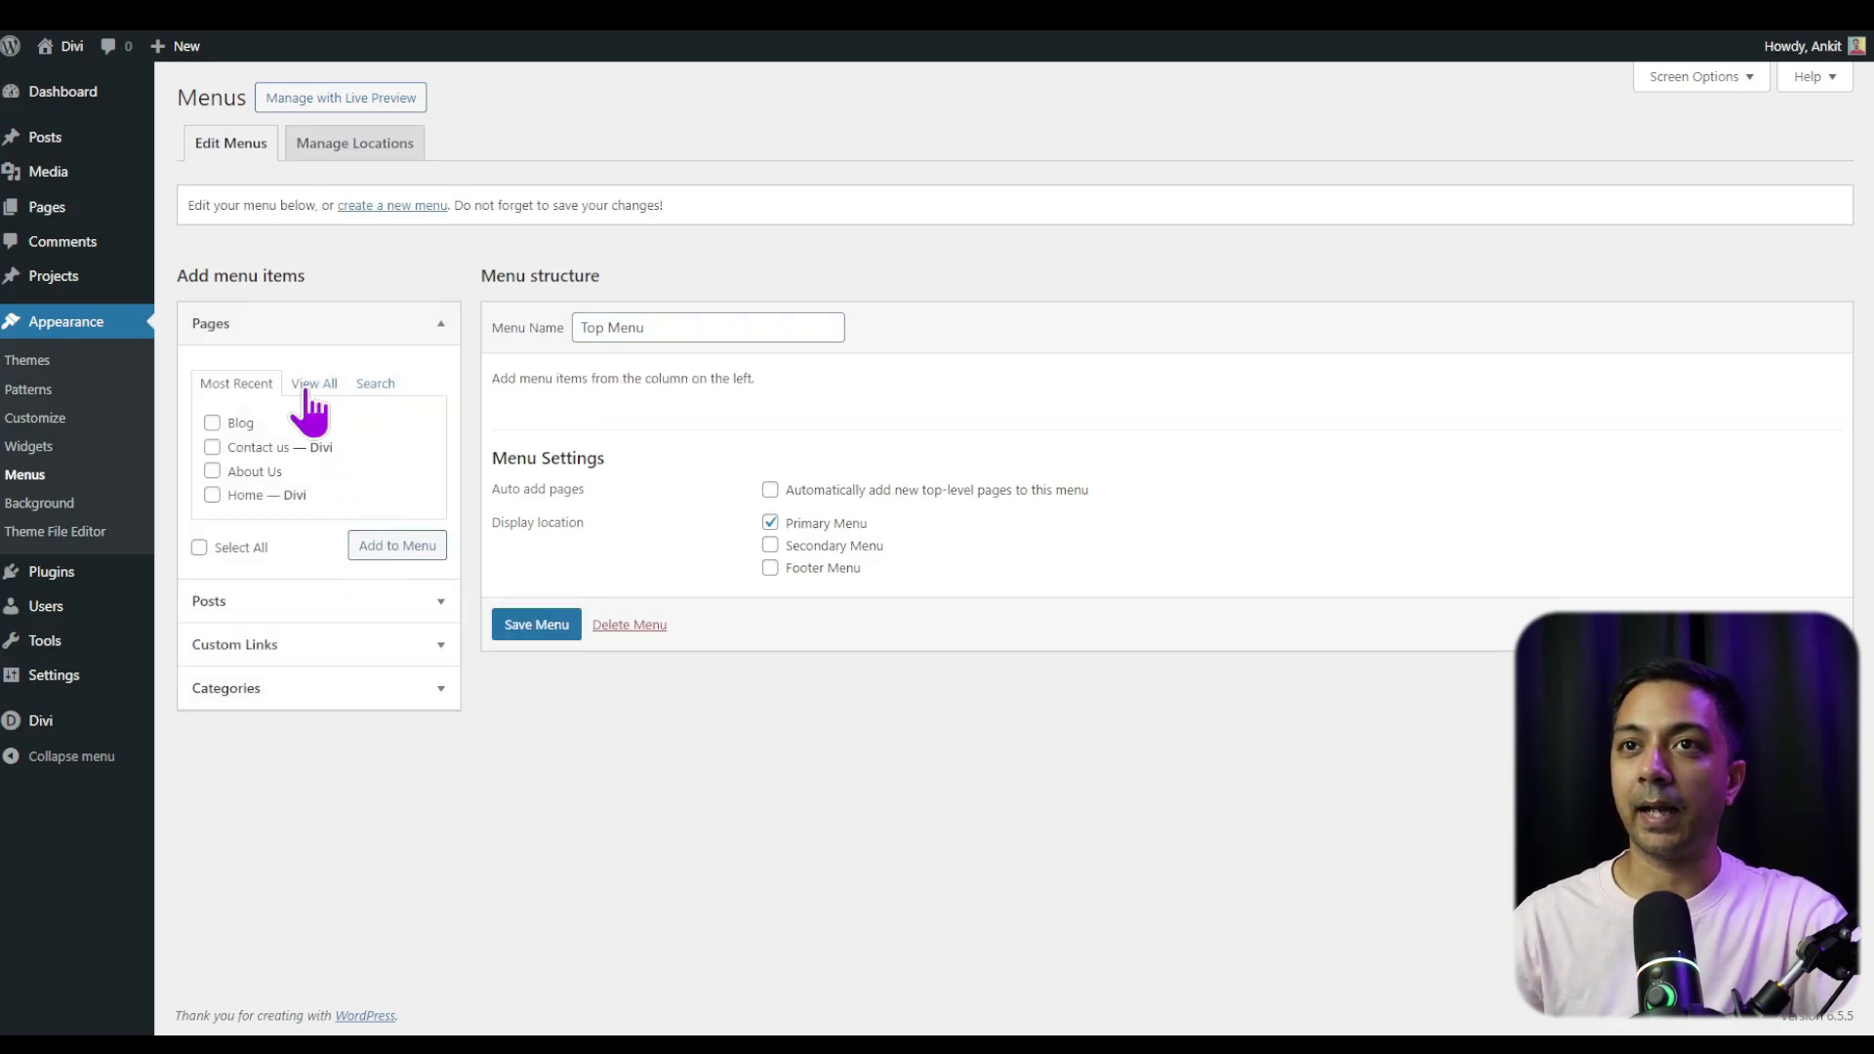
Add all four recent pages to Top Menu in the order Home, About Us, Contact us, Blog, and save the menu
click(200, 548)
click(403, 550)
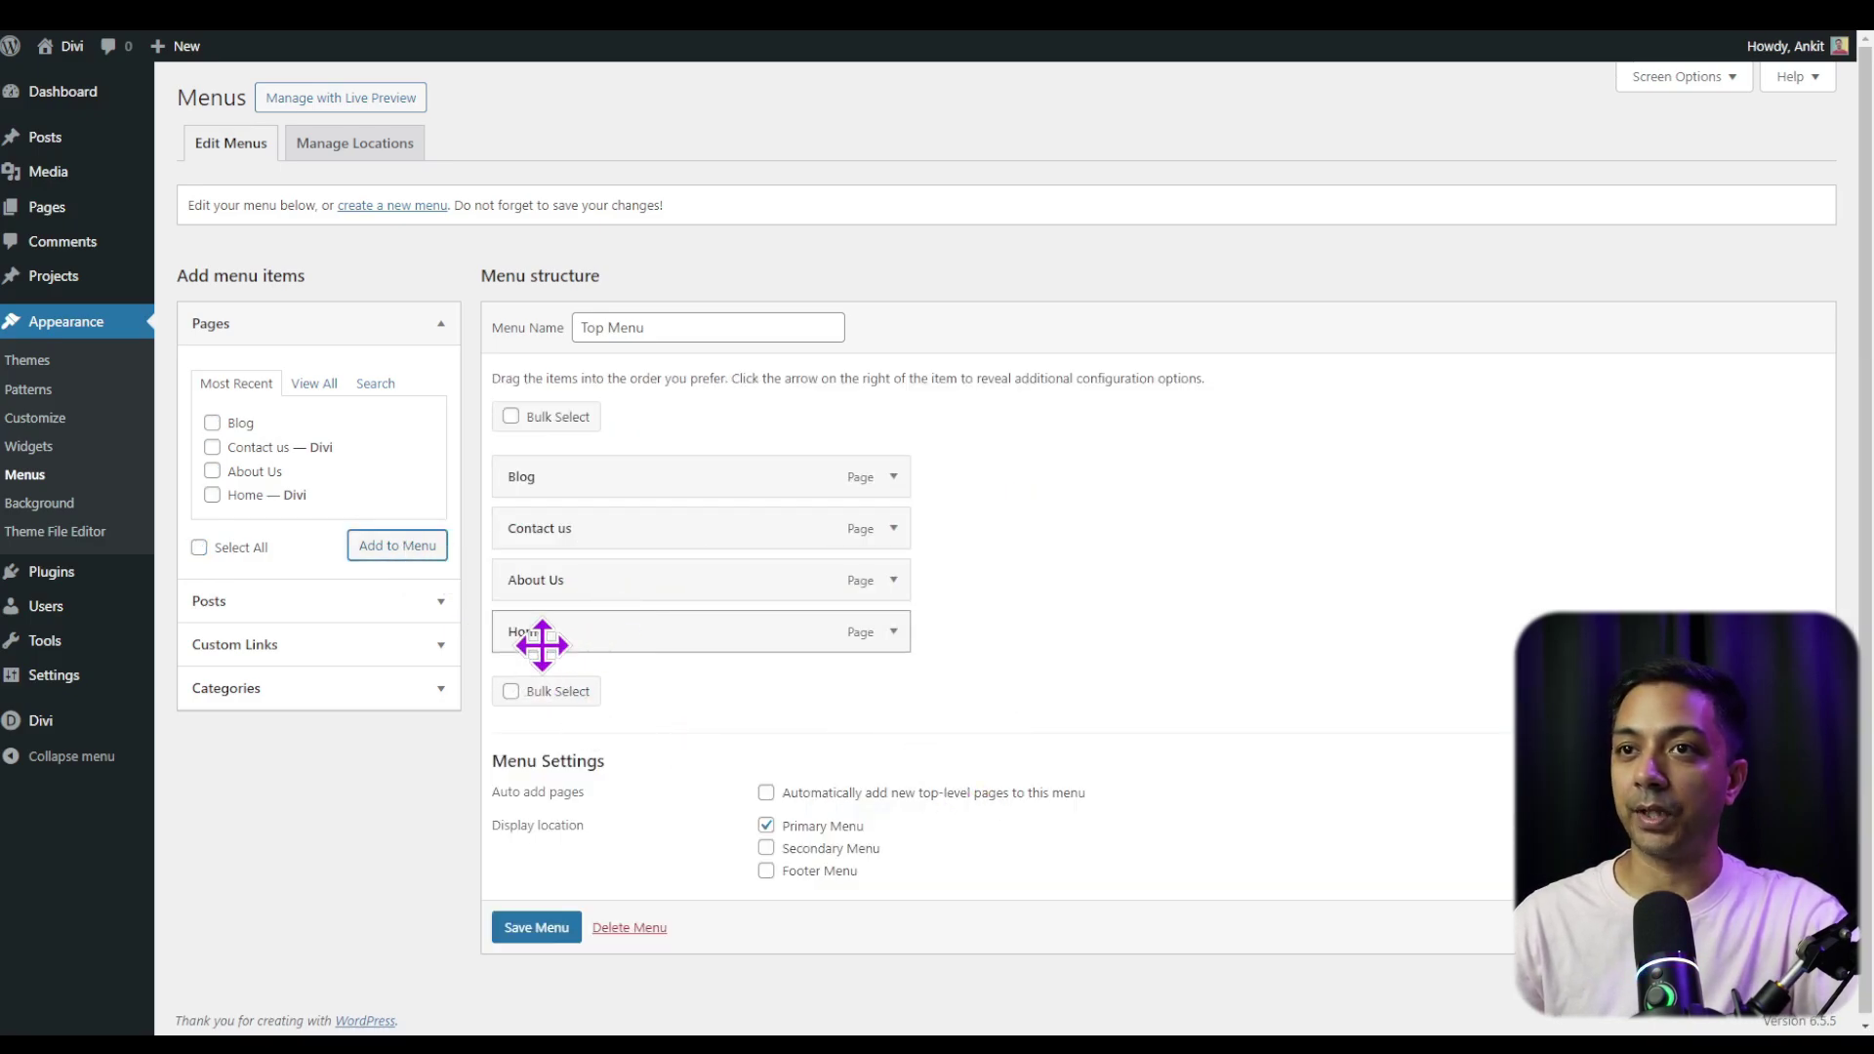
drag(540, 640, 526, 457)
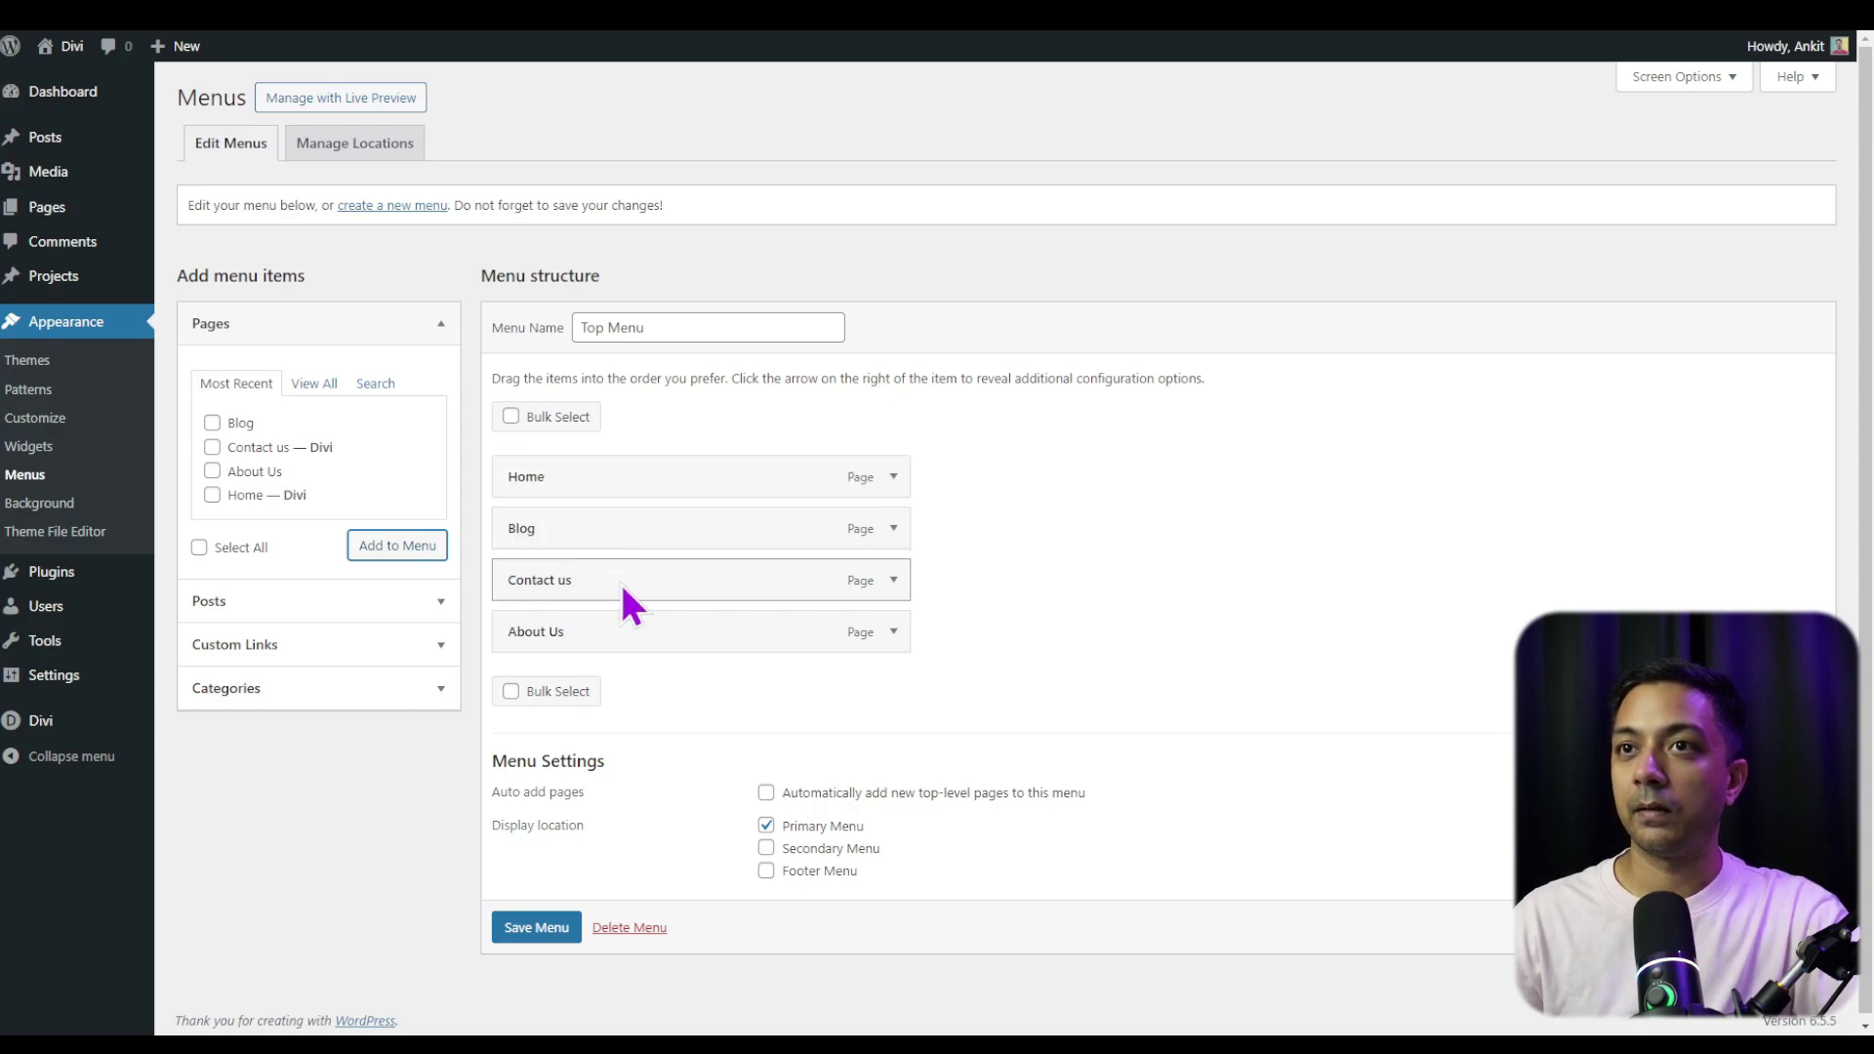
drag(534, 632, 517, 527)
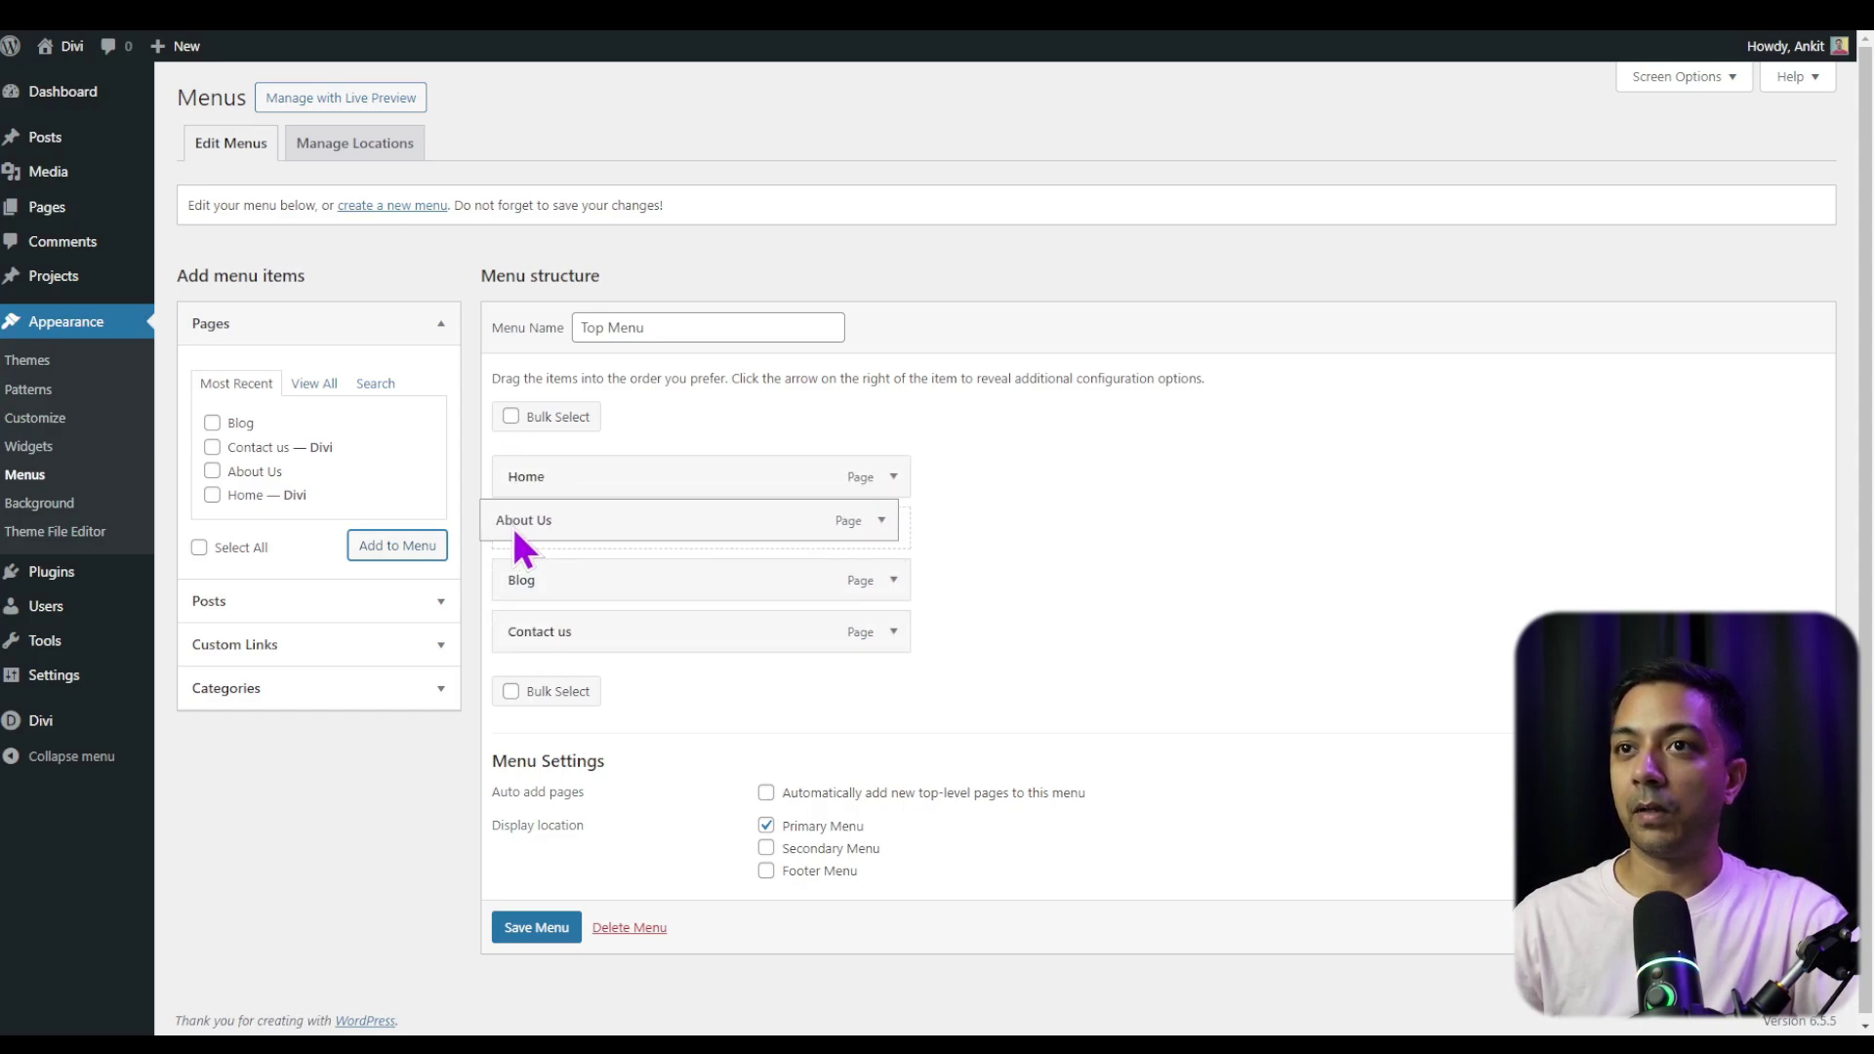
drag(537, 629, 520, 577)
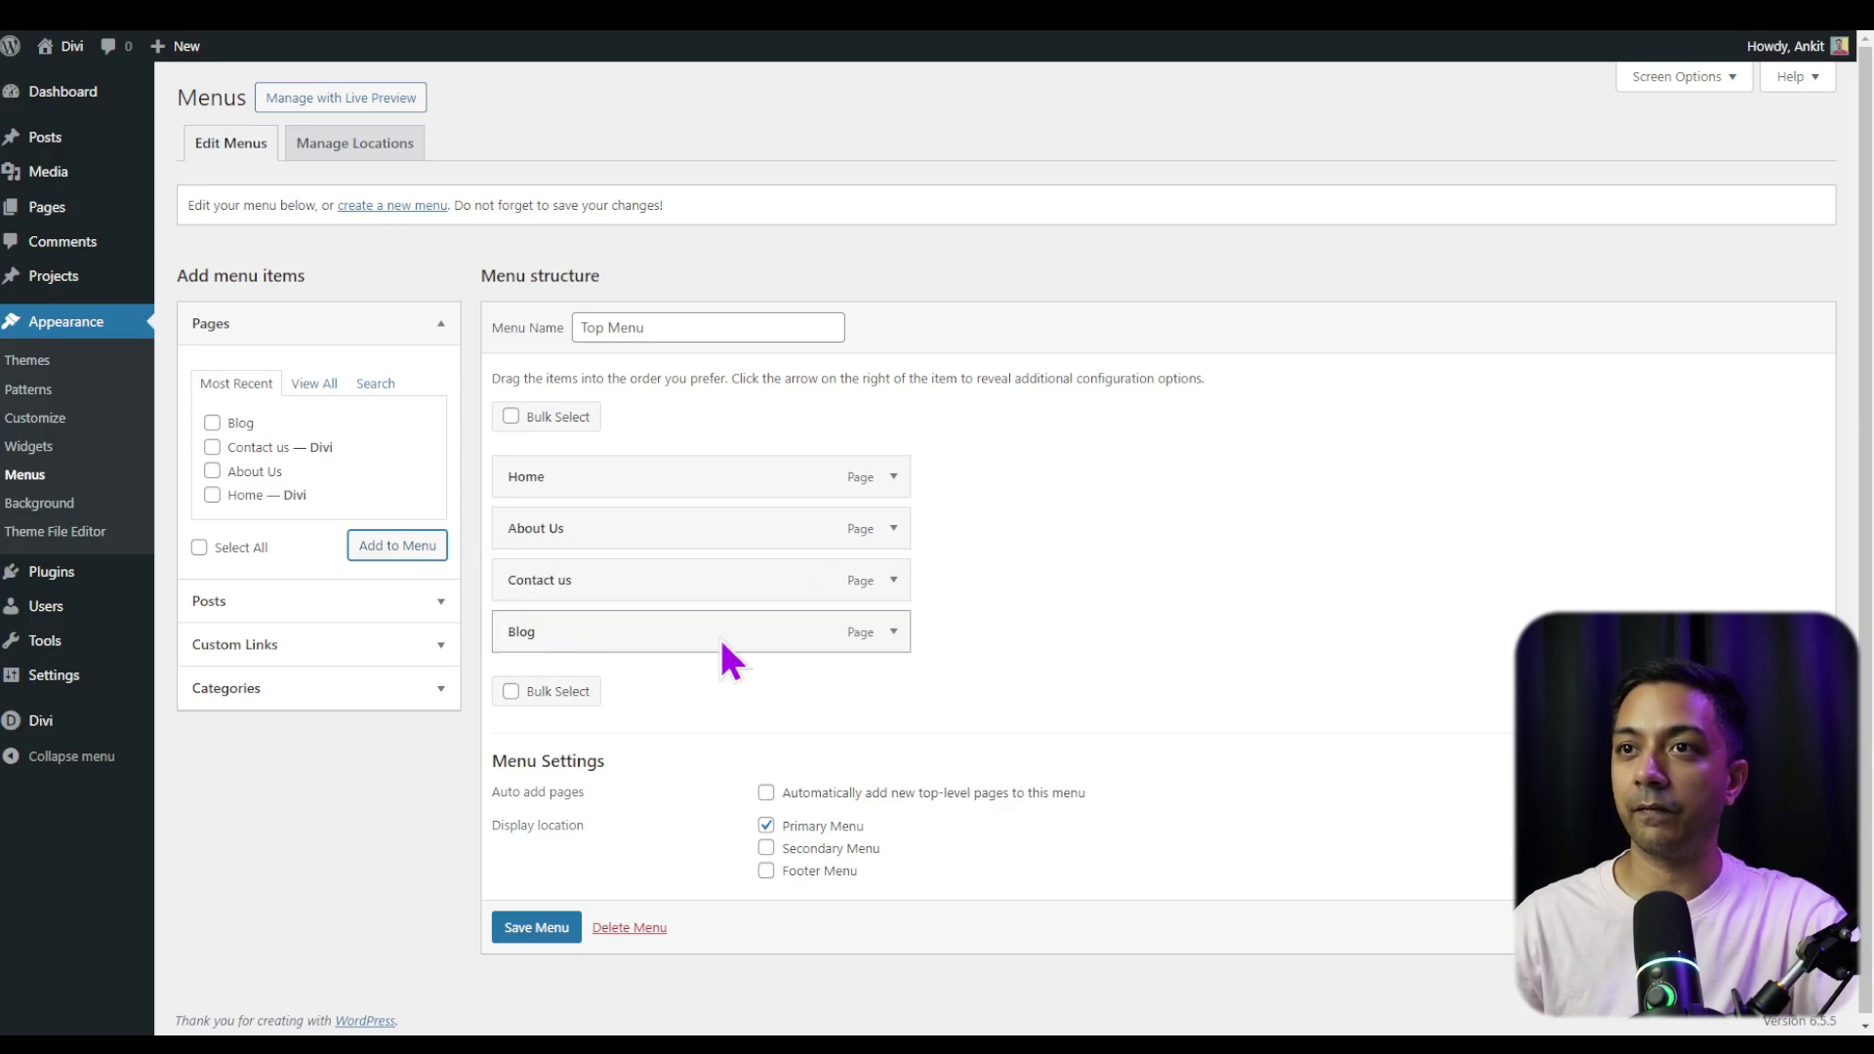
click(522, 932)
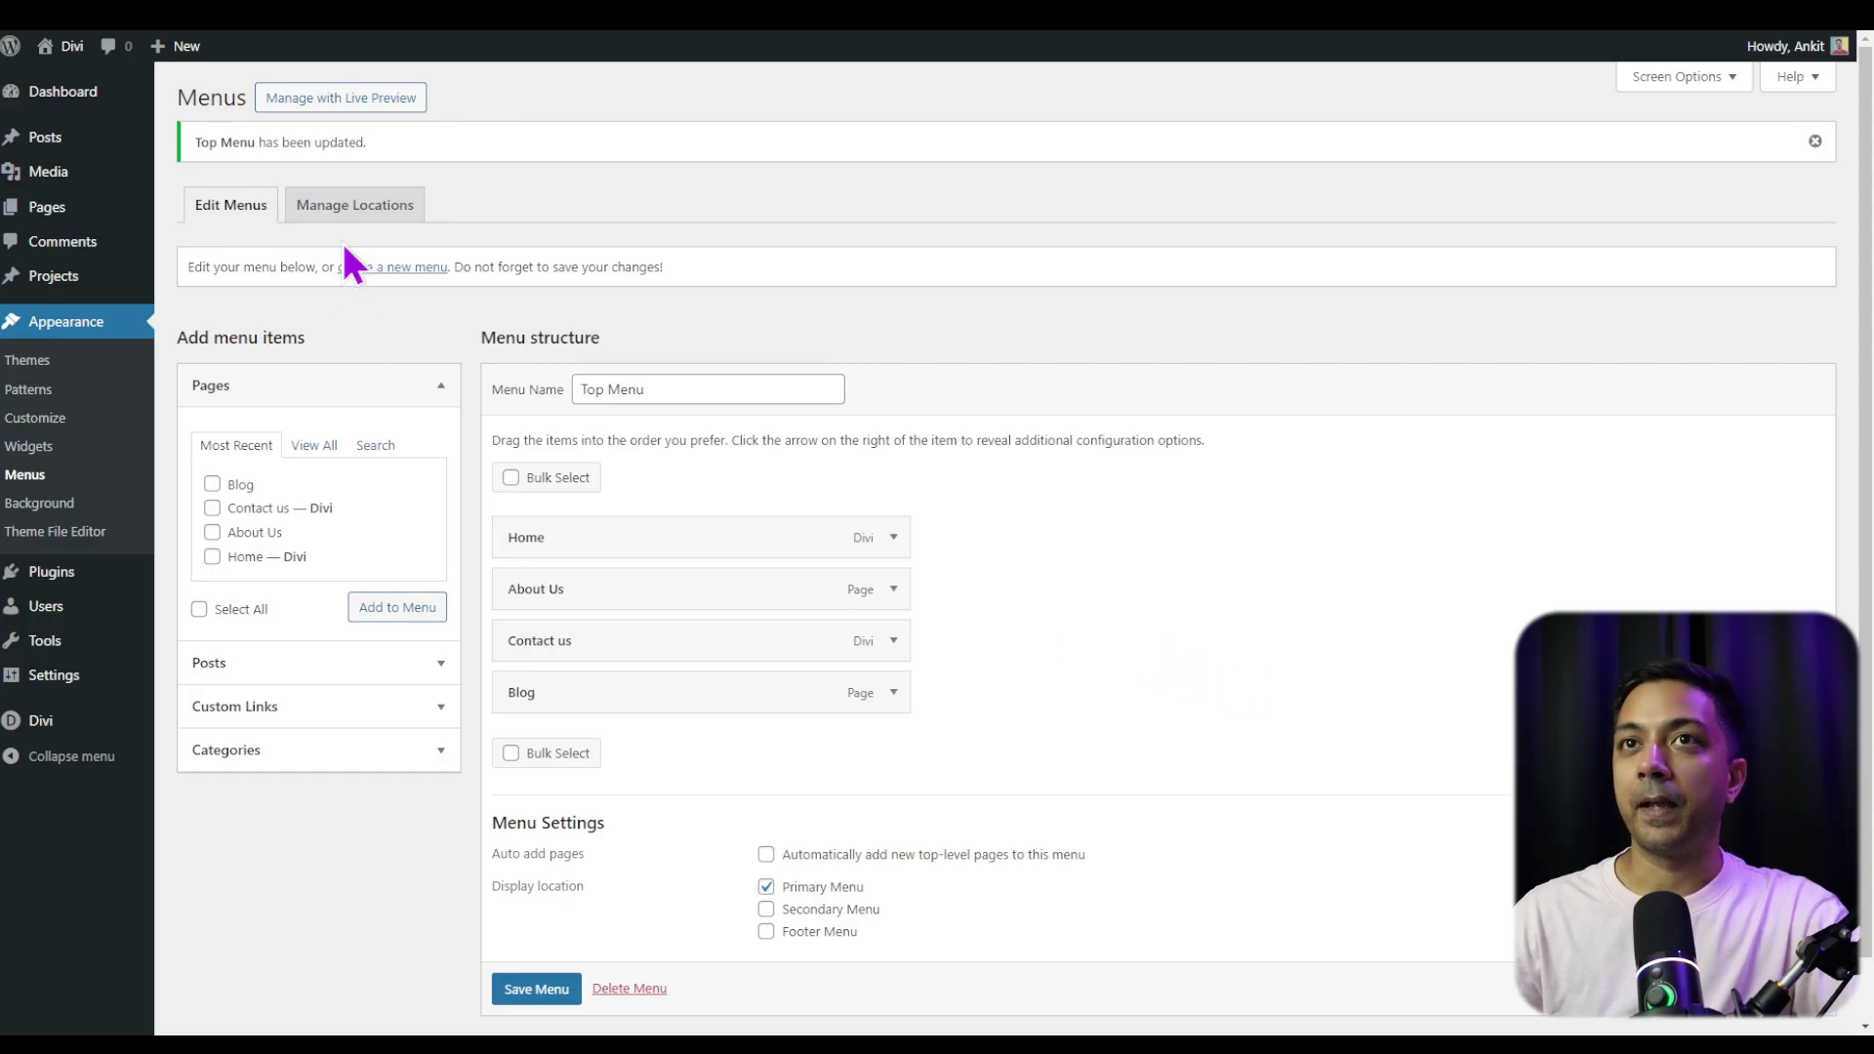
Open the live site in a new browser tab to check the menu
mouse_move(70, 48)
right_click(70, 86)
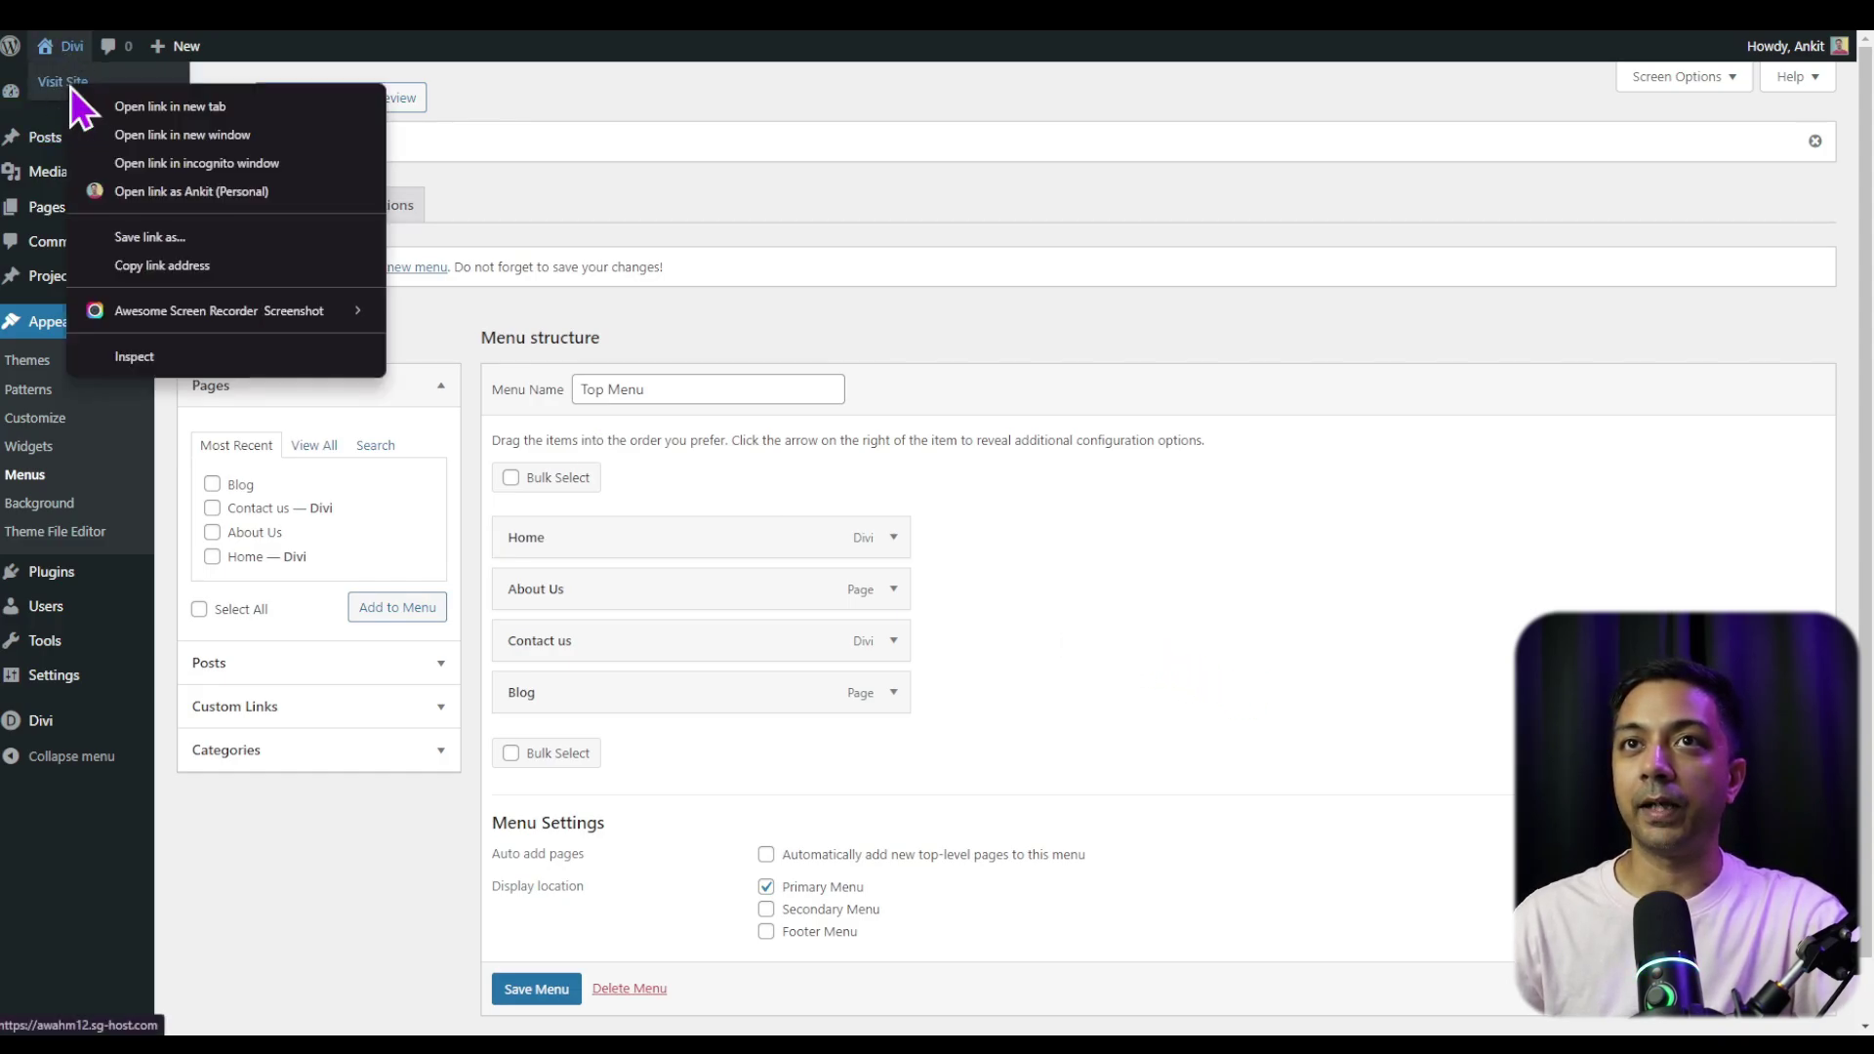
click(185, 105)
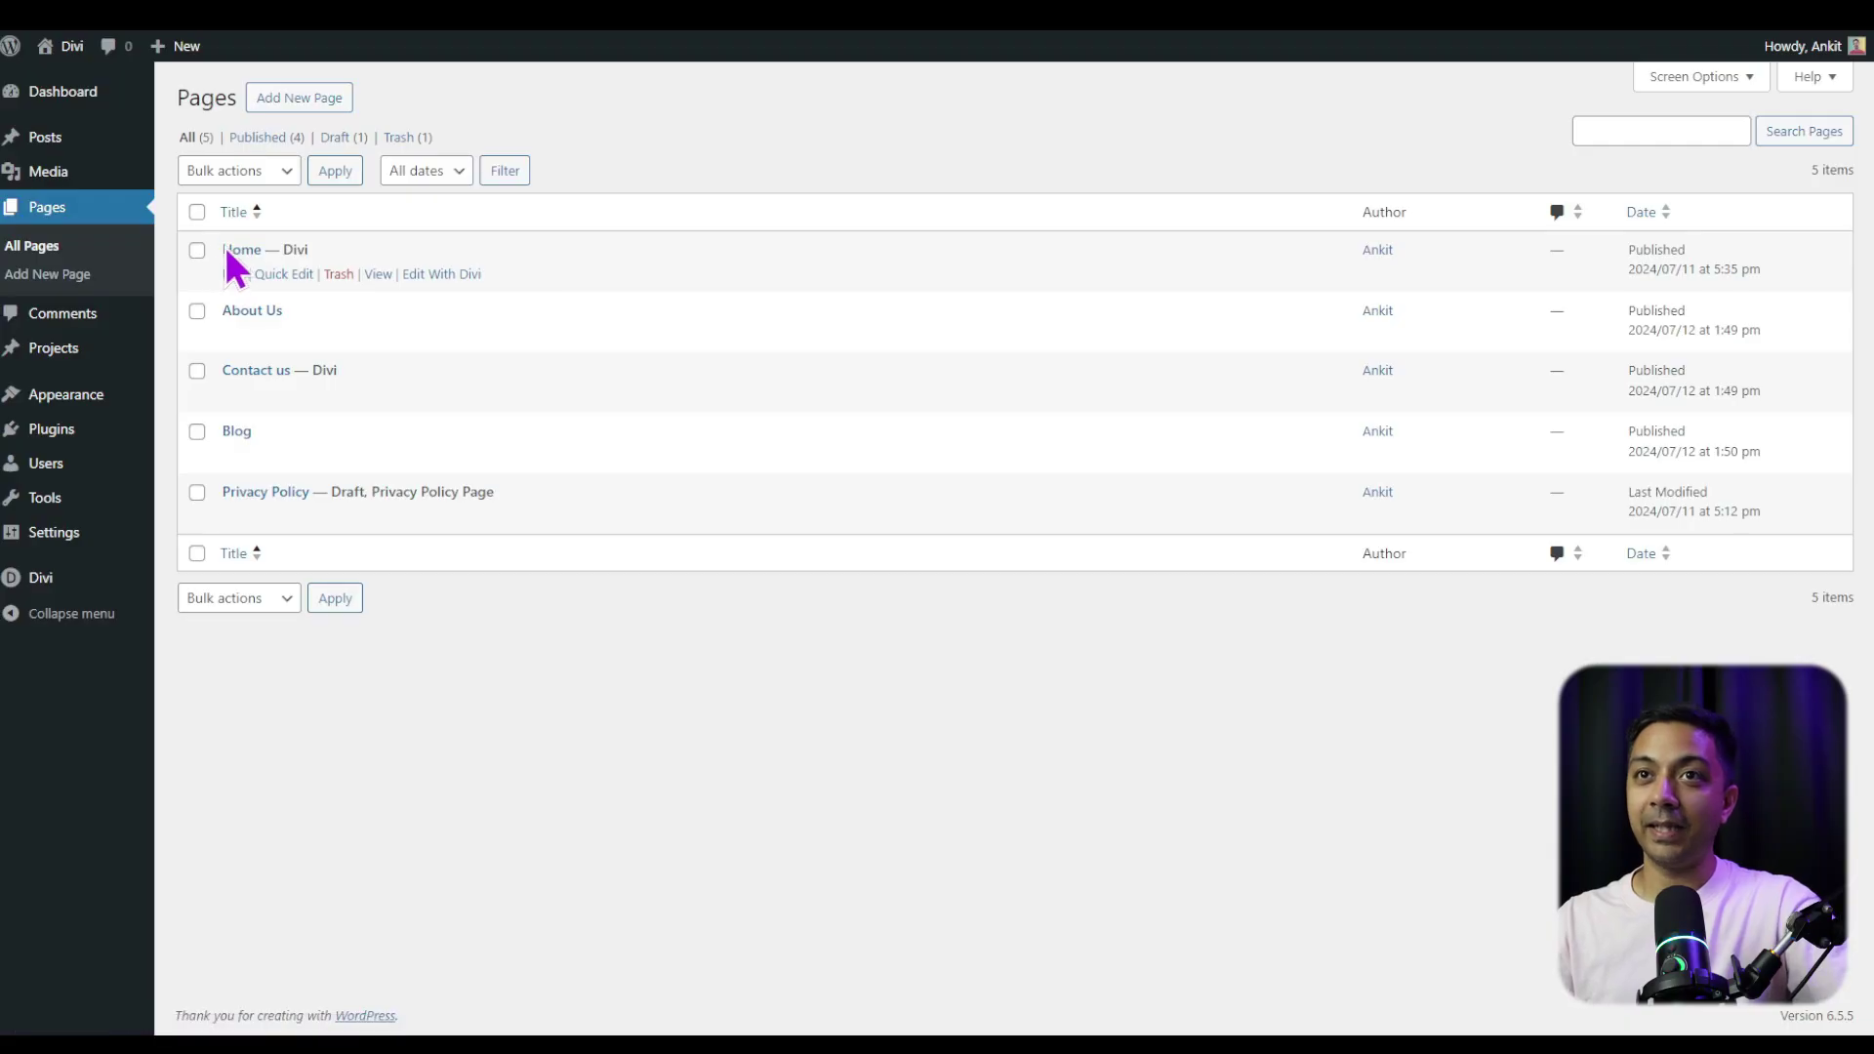
In the reading settings, make the homepage display a static page, choose Home as the homepage, and save the changes
drag(225, 249, 262, 249)
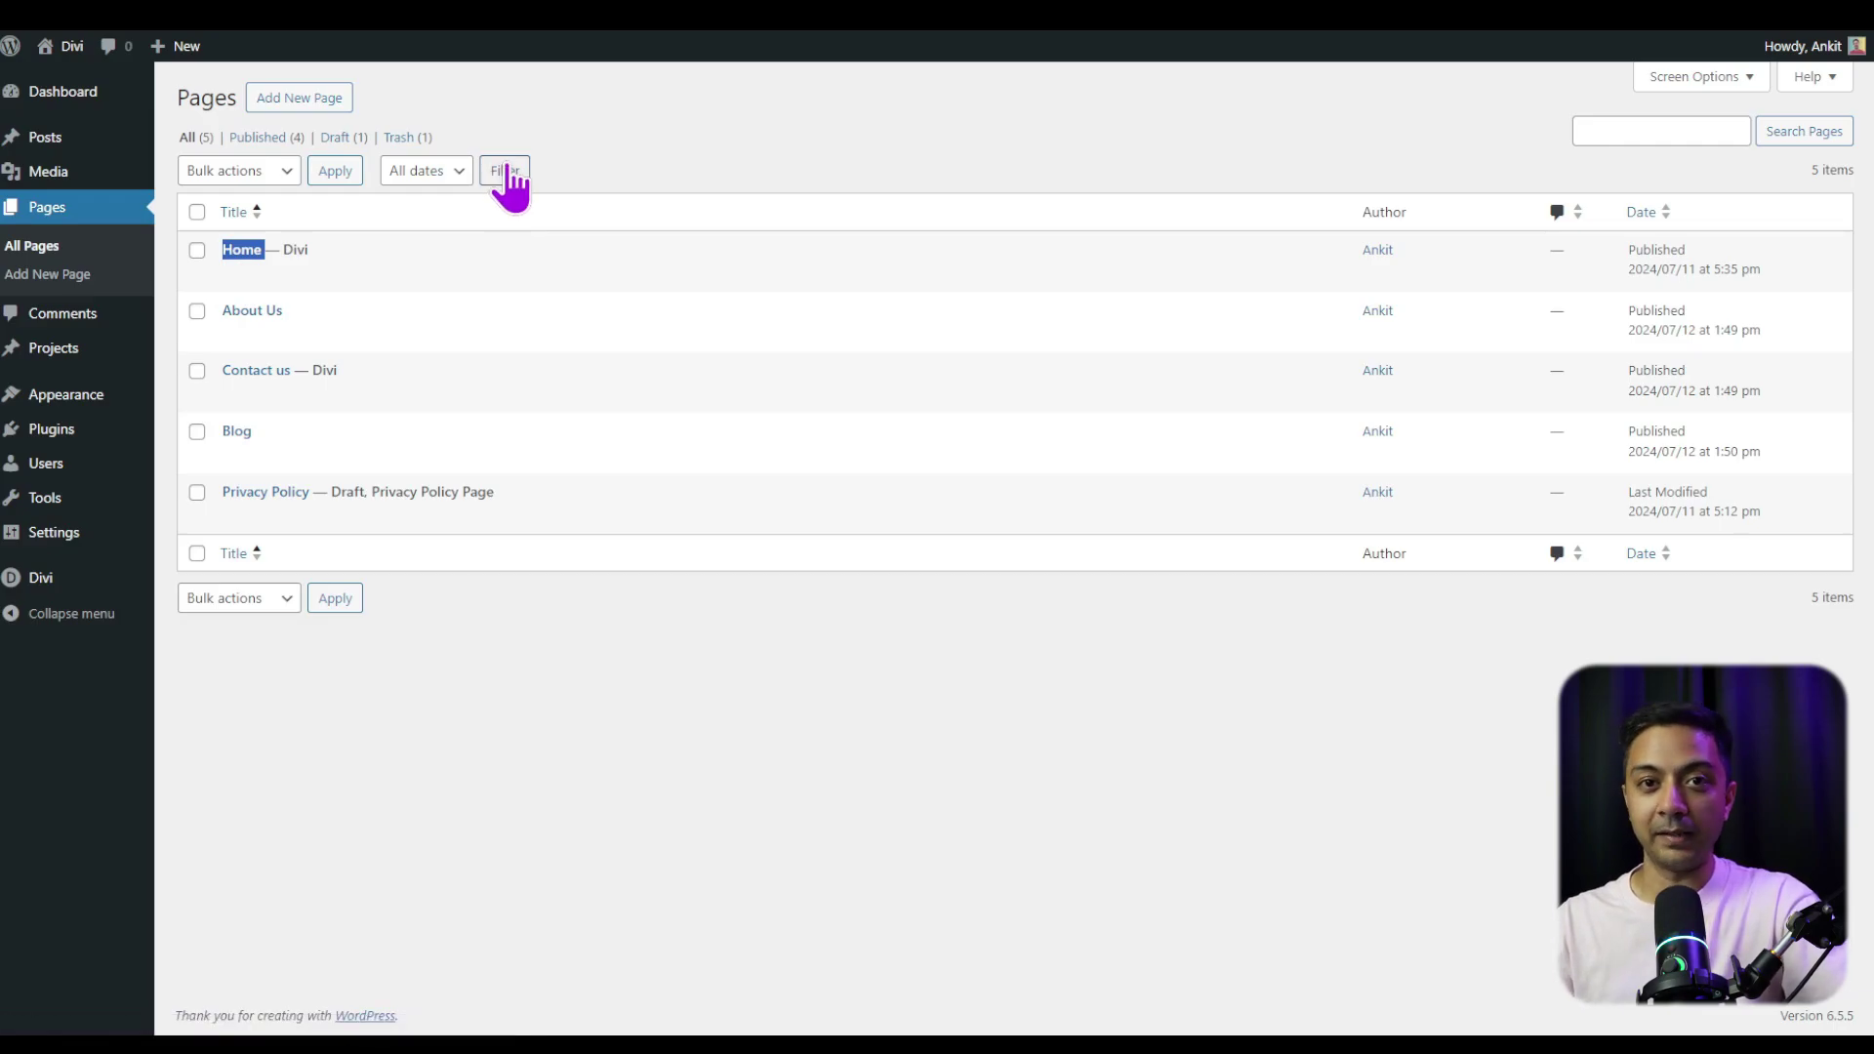
click(738, 751)
mouse_move(71, 546)
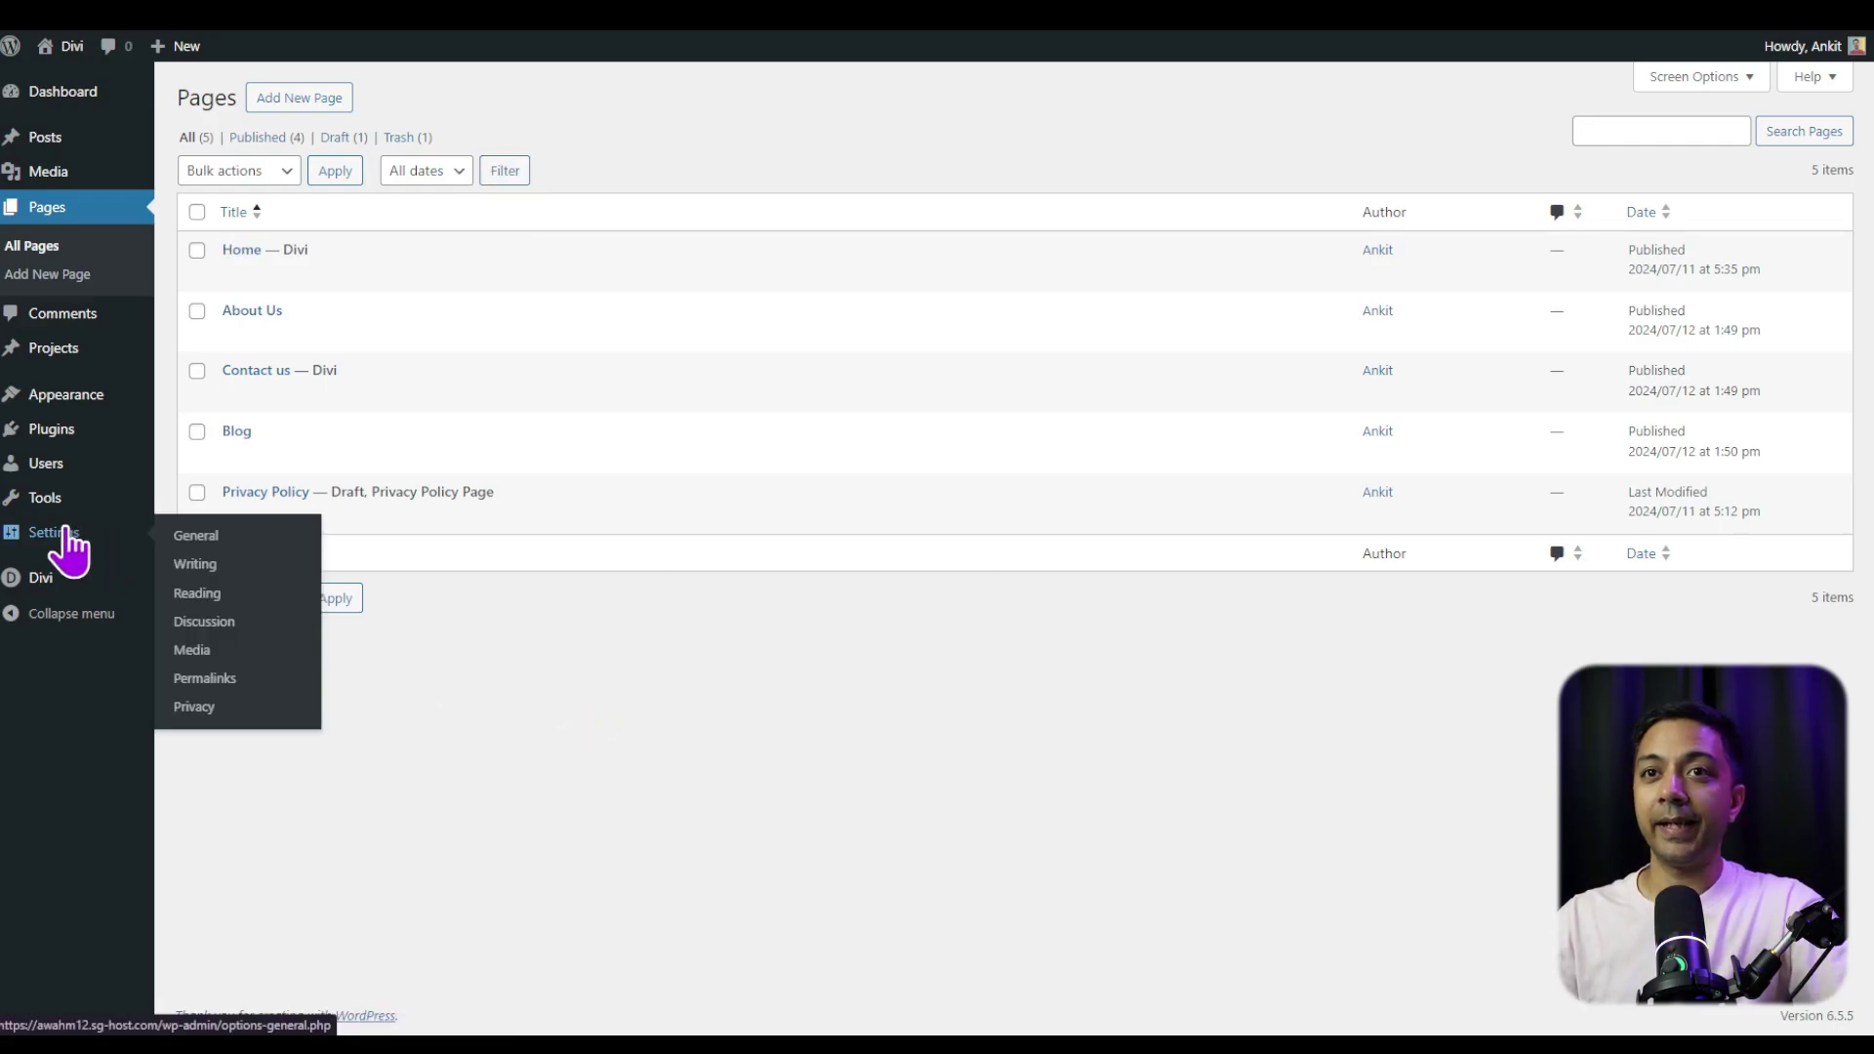
click(196, 593)
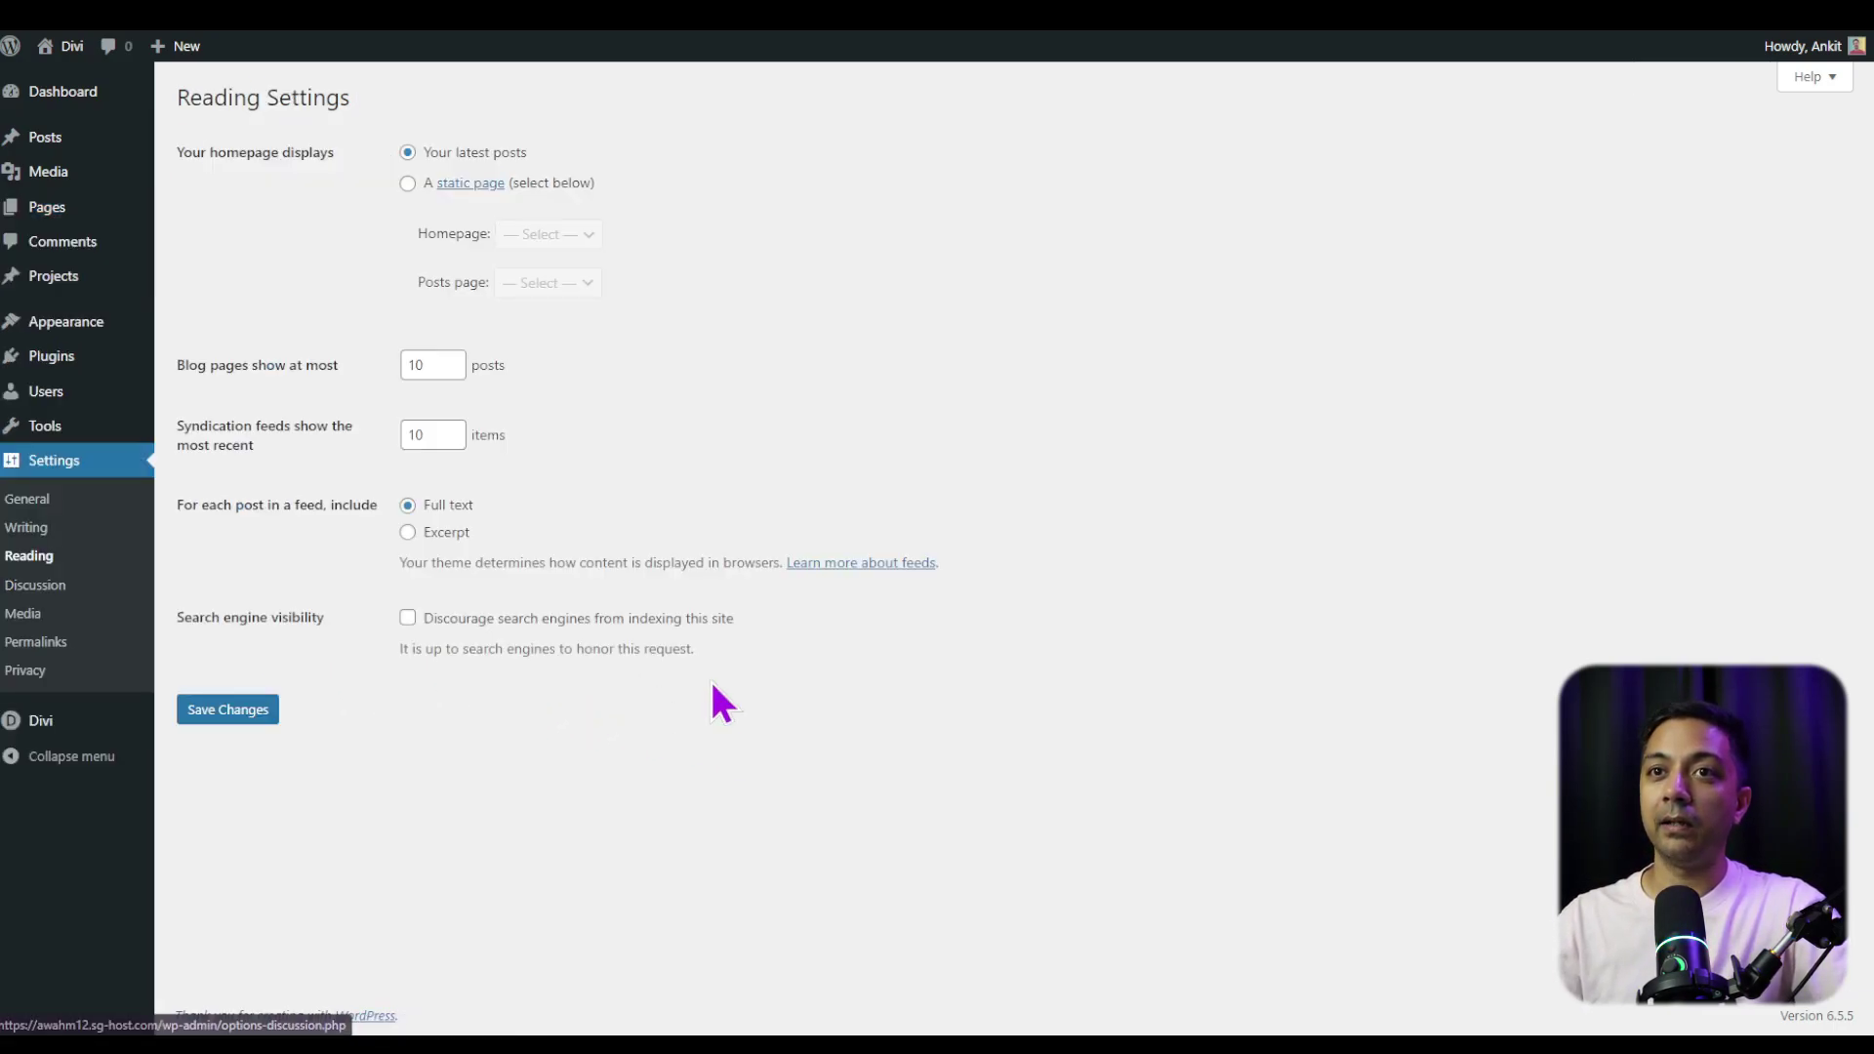
drag(178, 156, 339, 159)
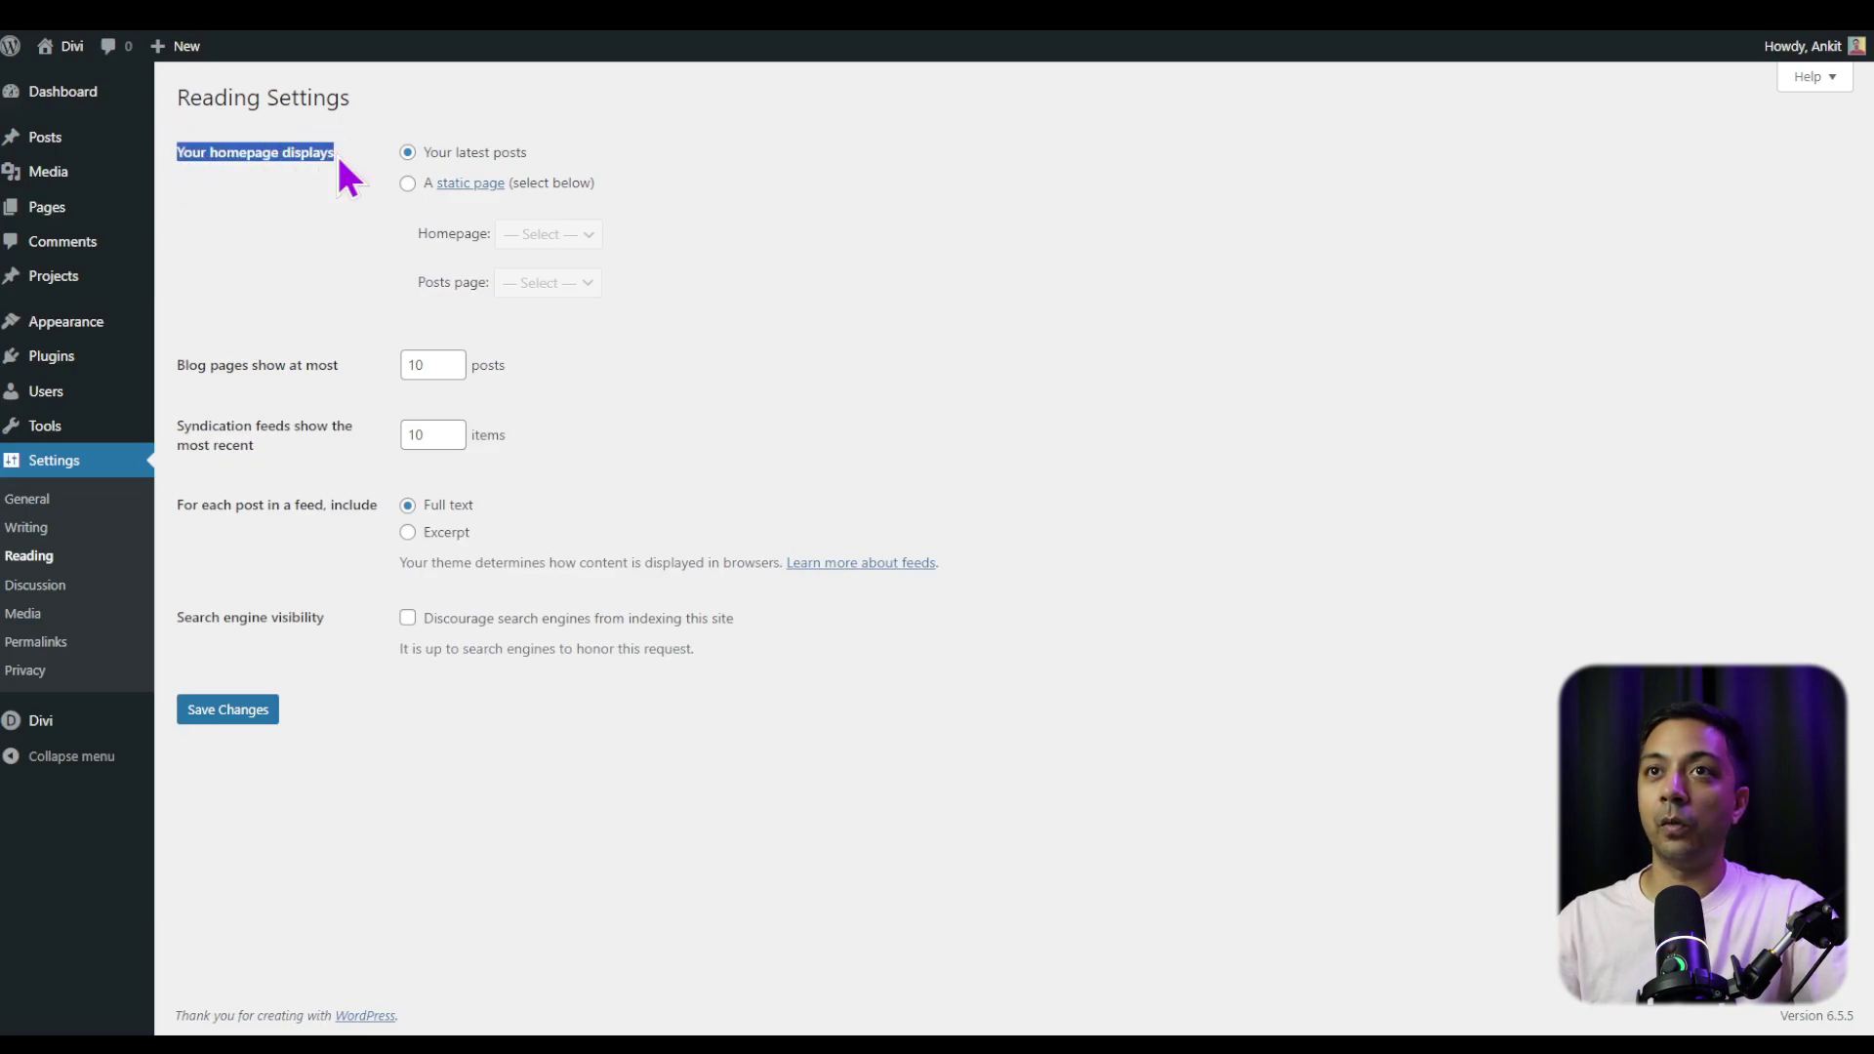
click(405, 184)
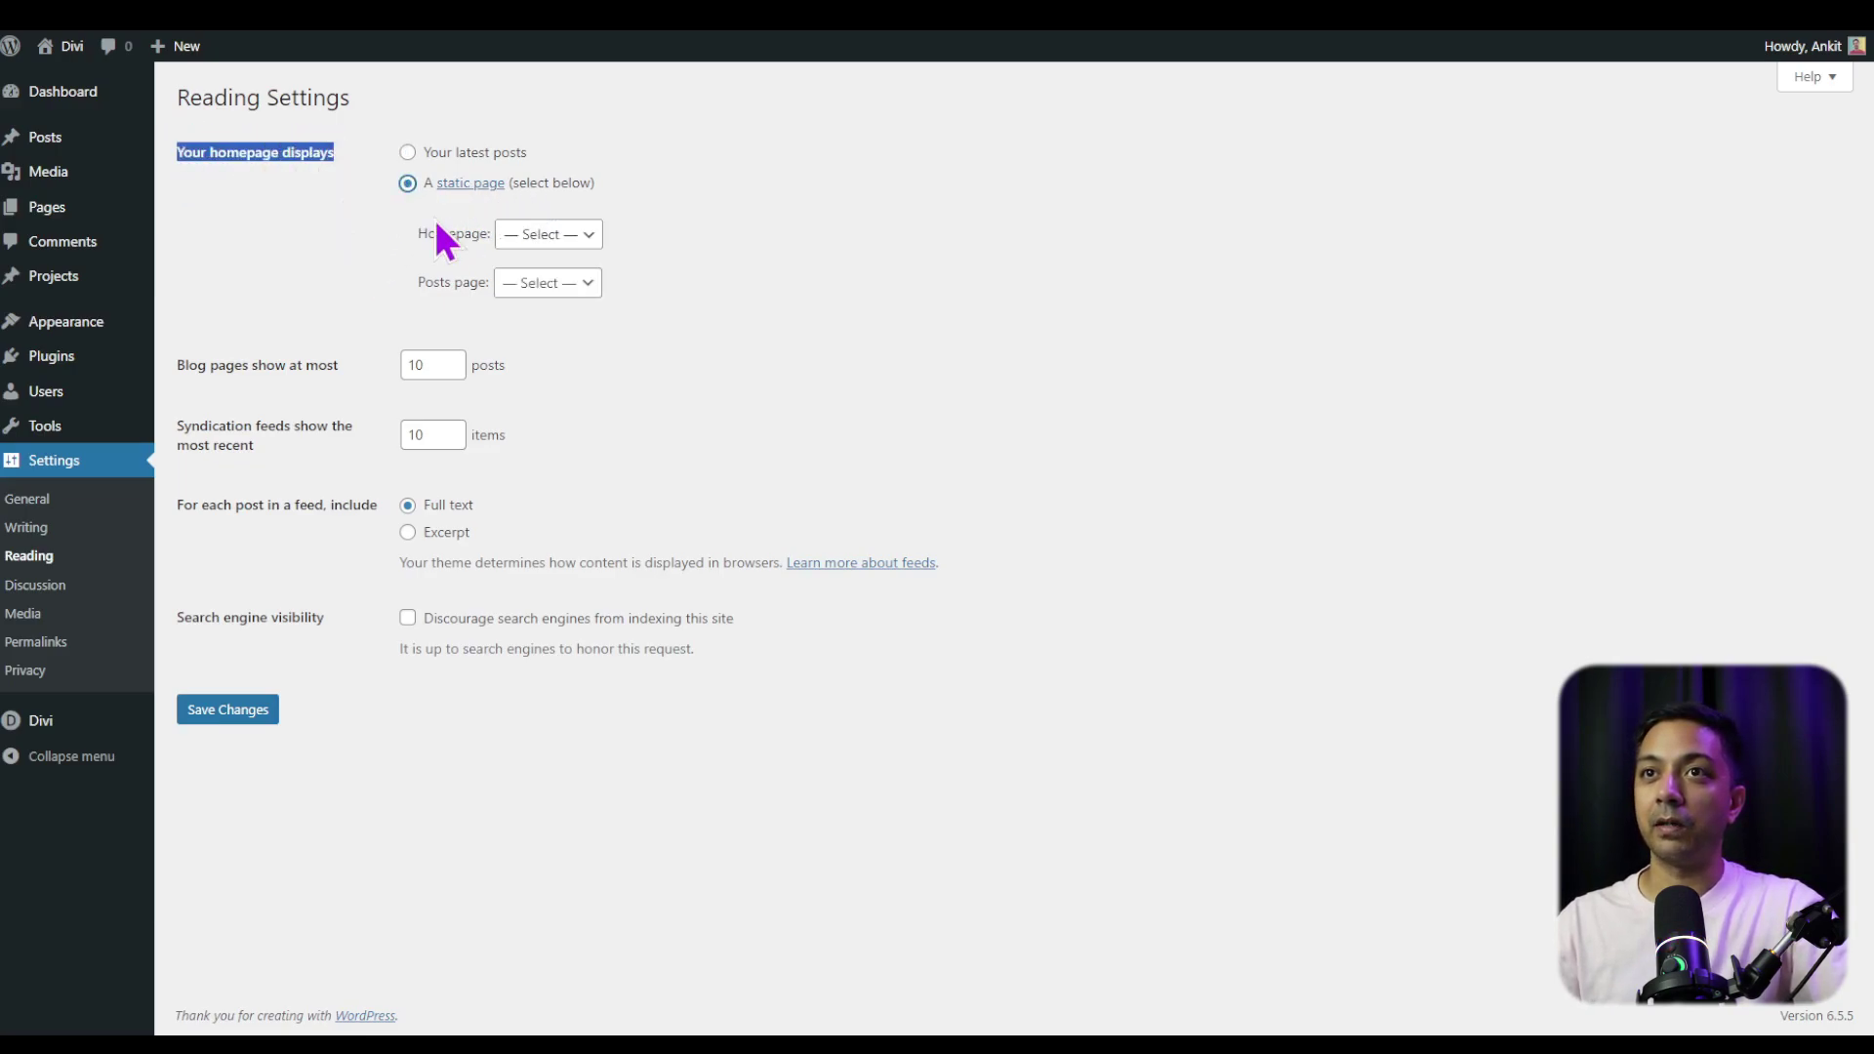
click(593, 244)
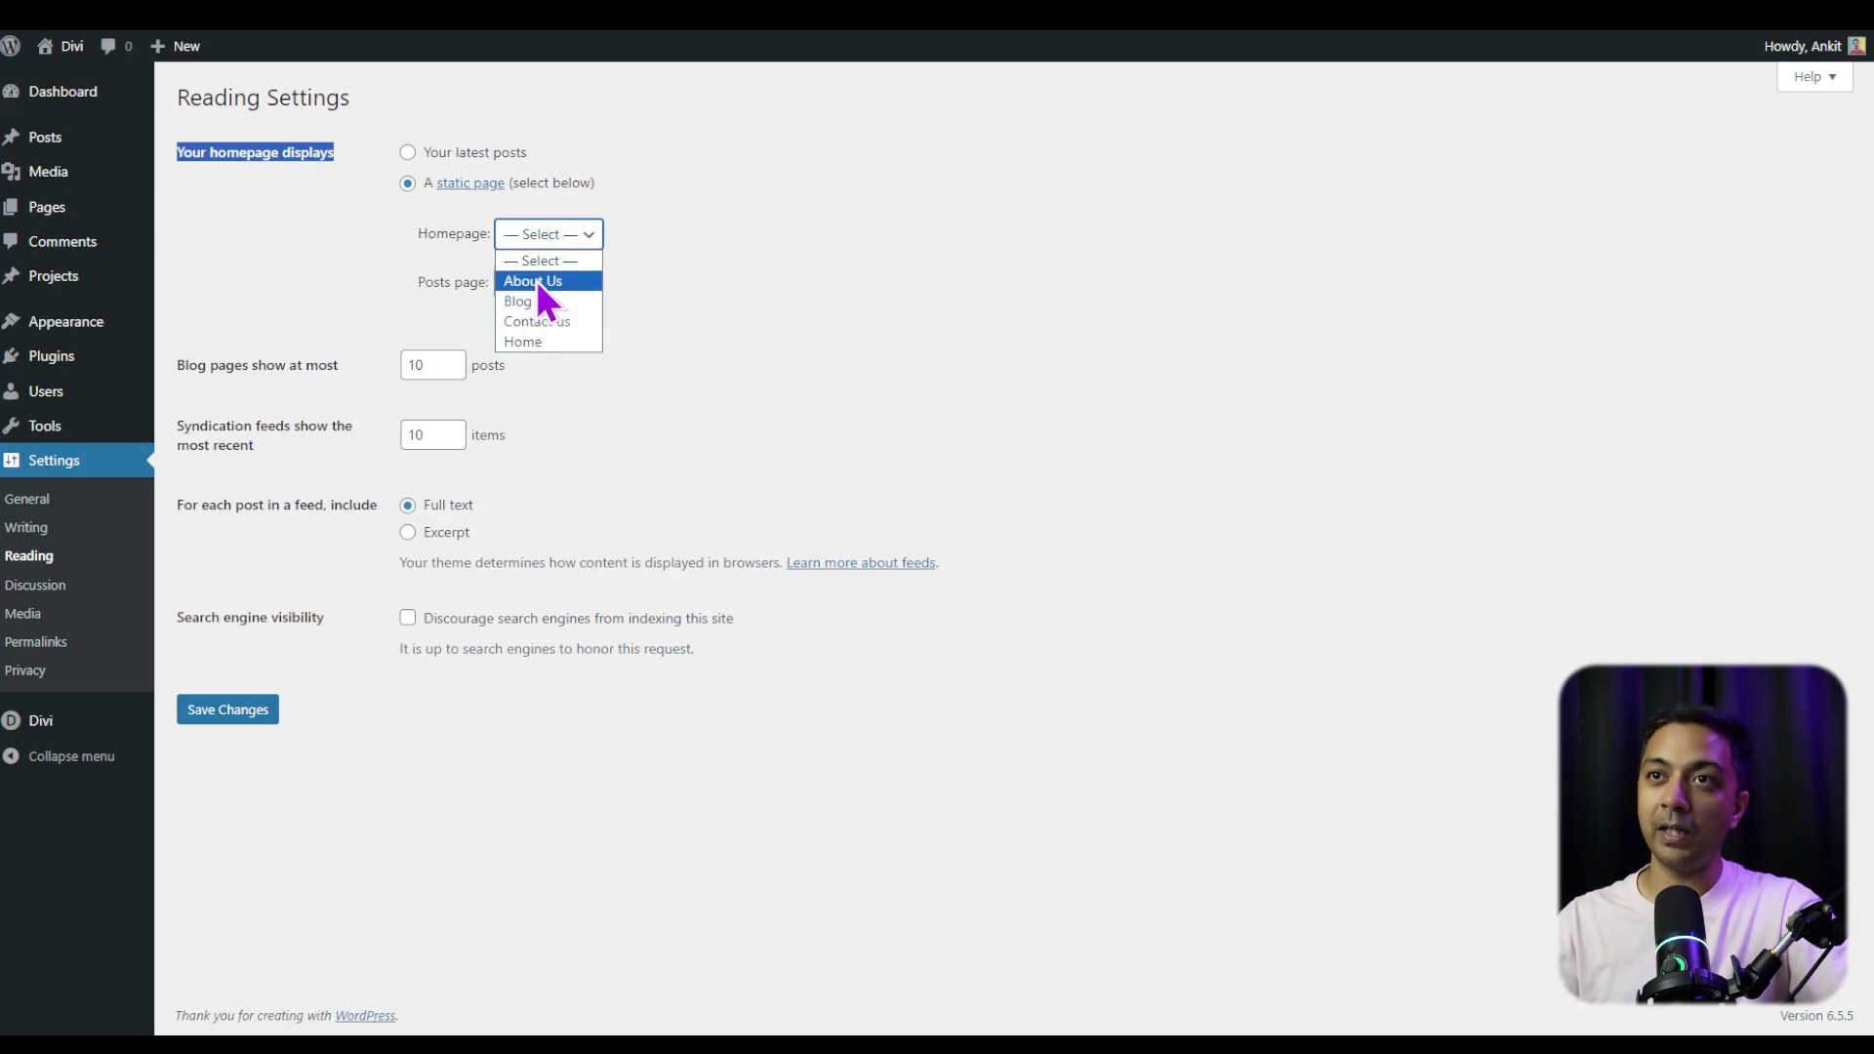
click(575, 344)
click(785, 369)
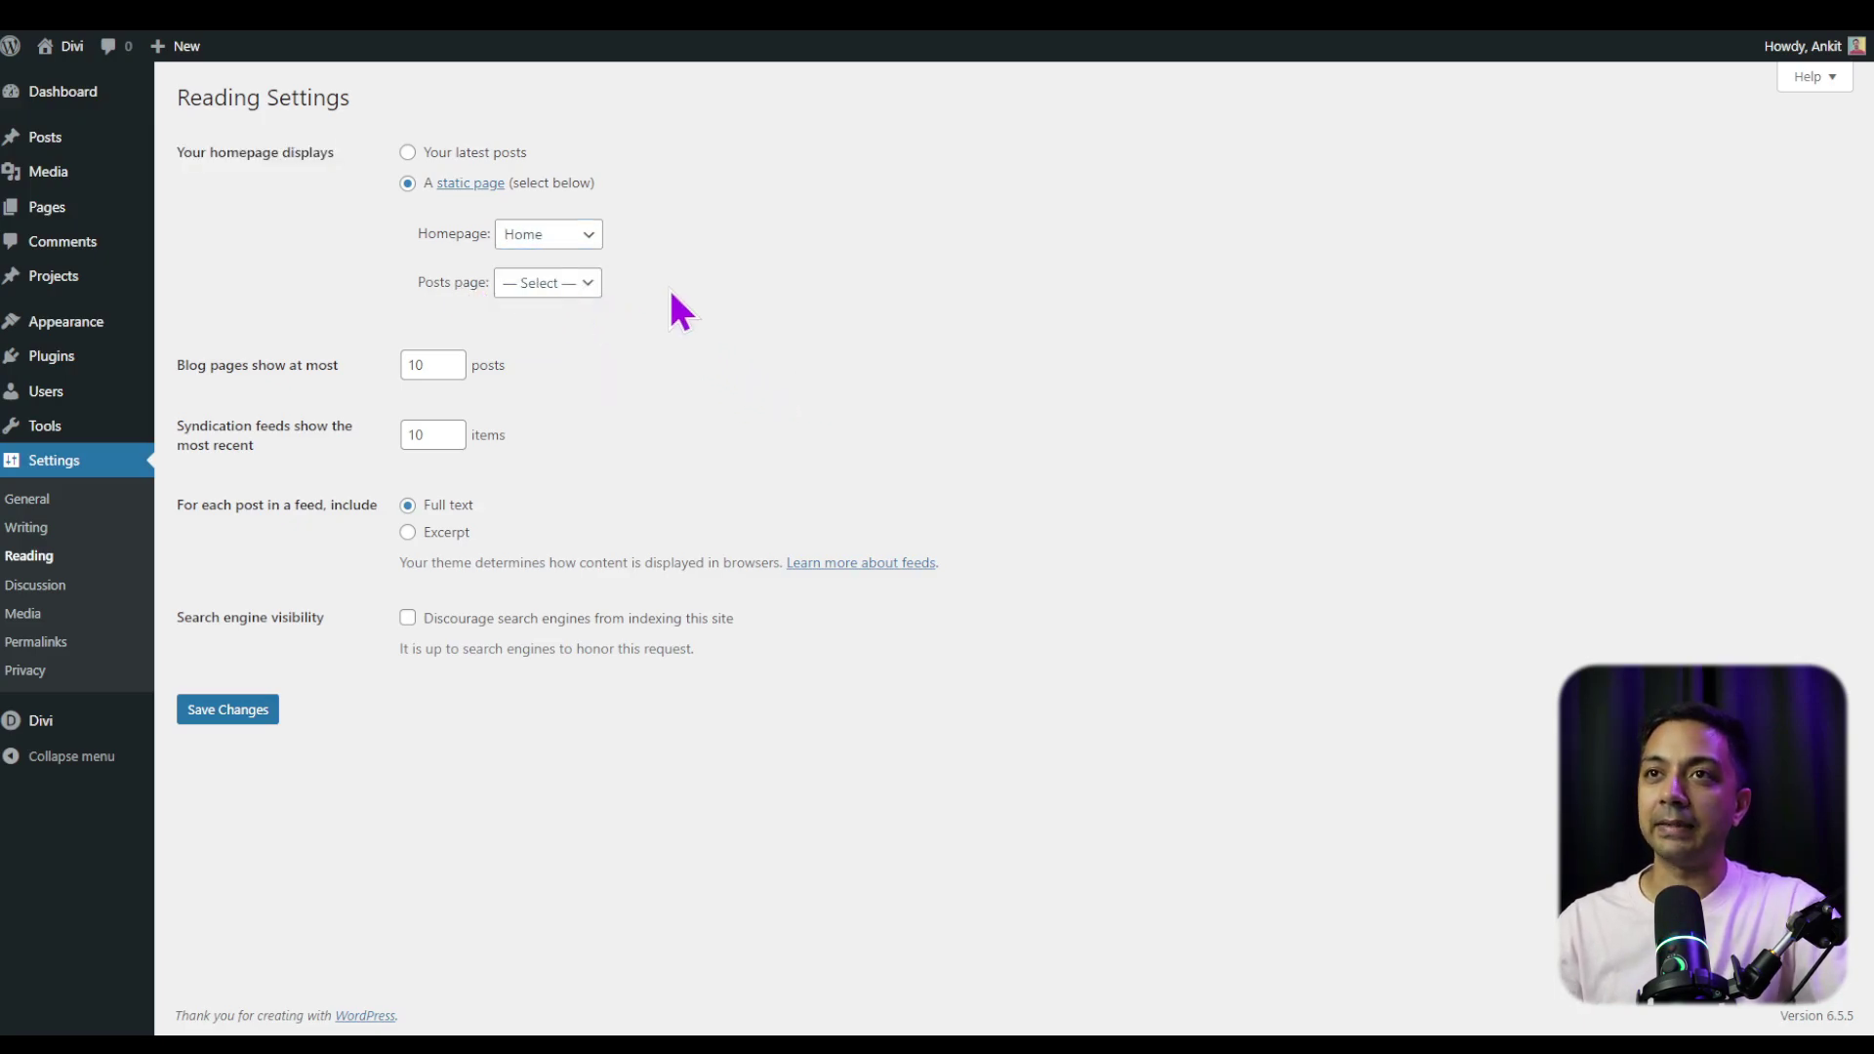
click(224, 711)
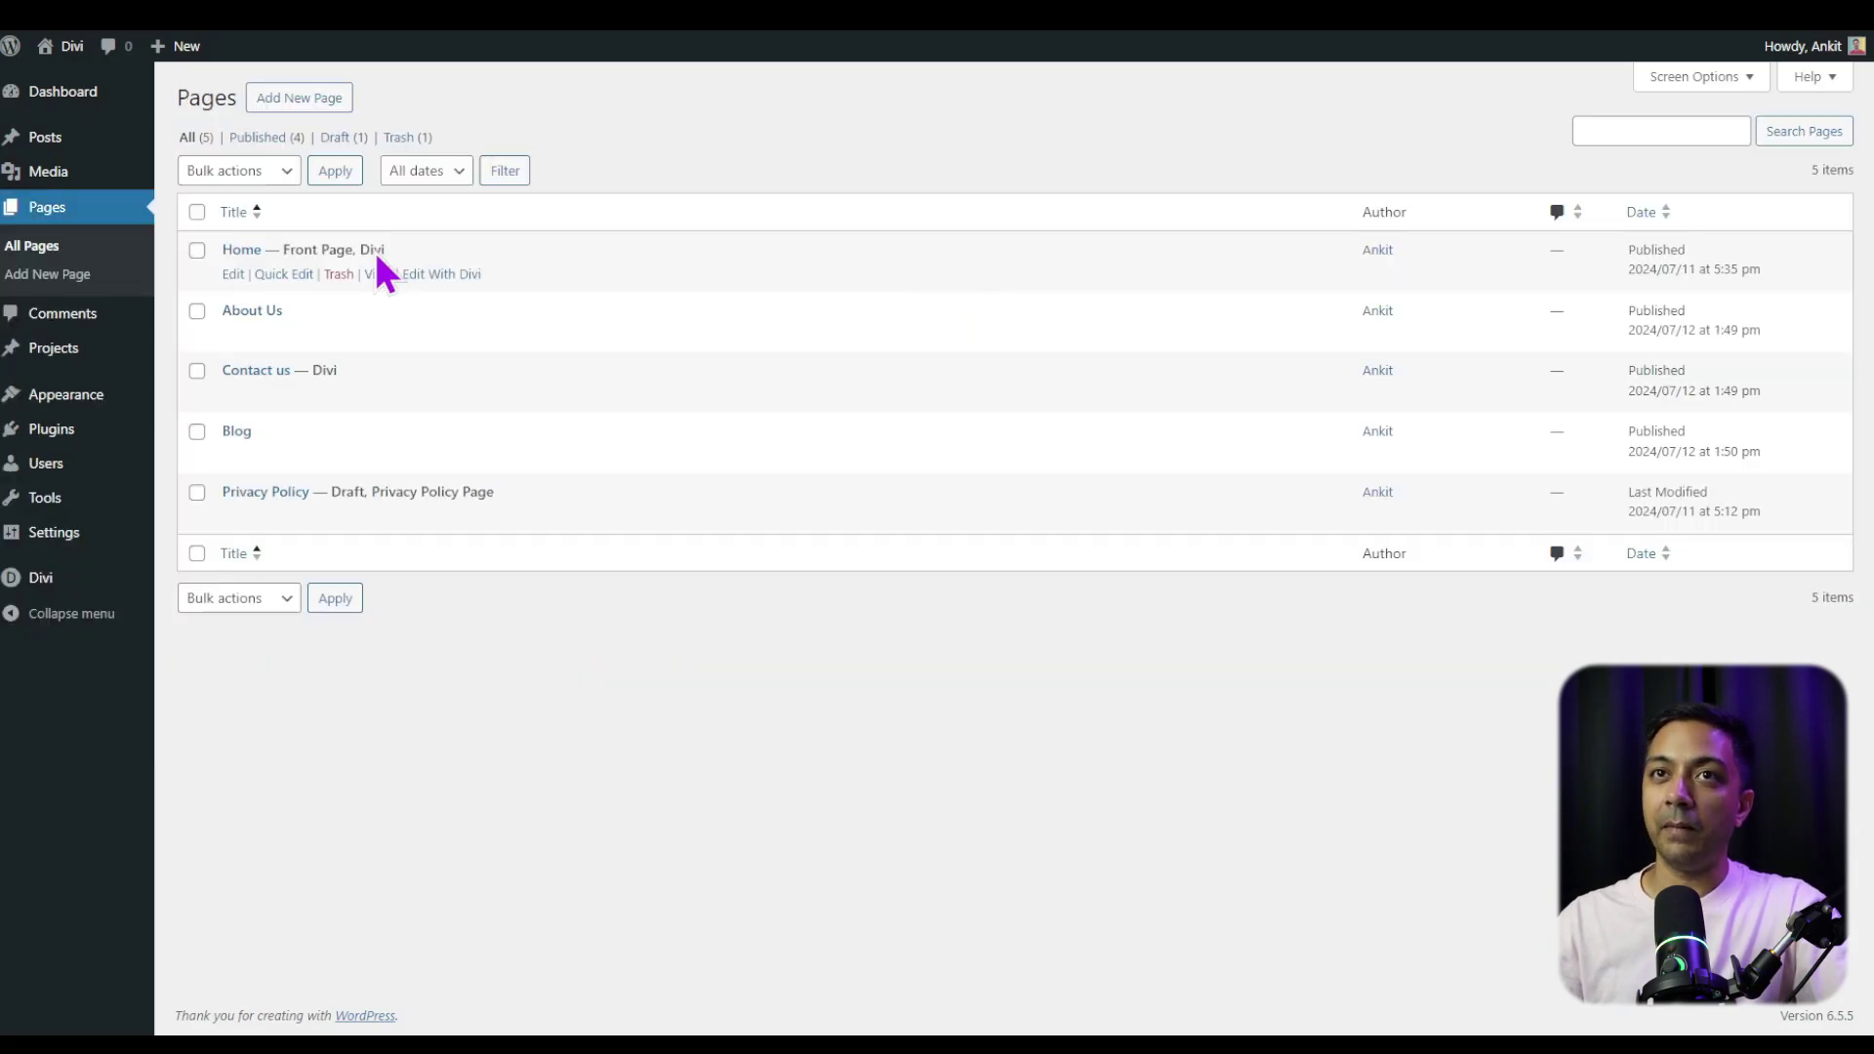
Copy the Divi Real Estate Agent footer section at the end of the Home page layout in the Visual Builder
mouse_move(234, 284)
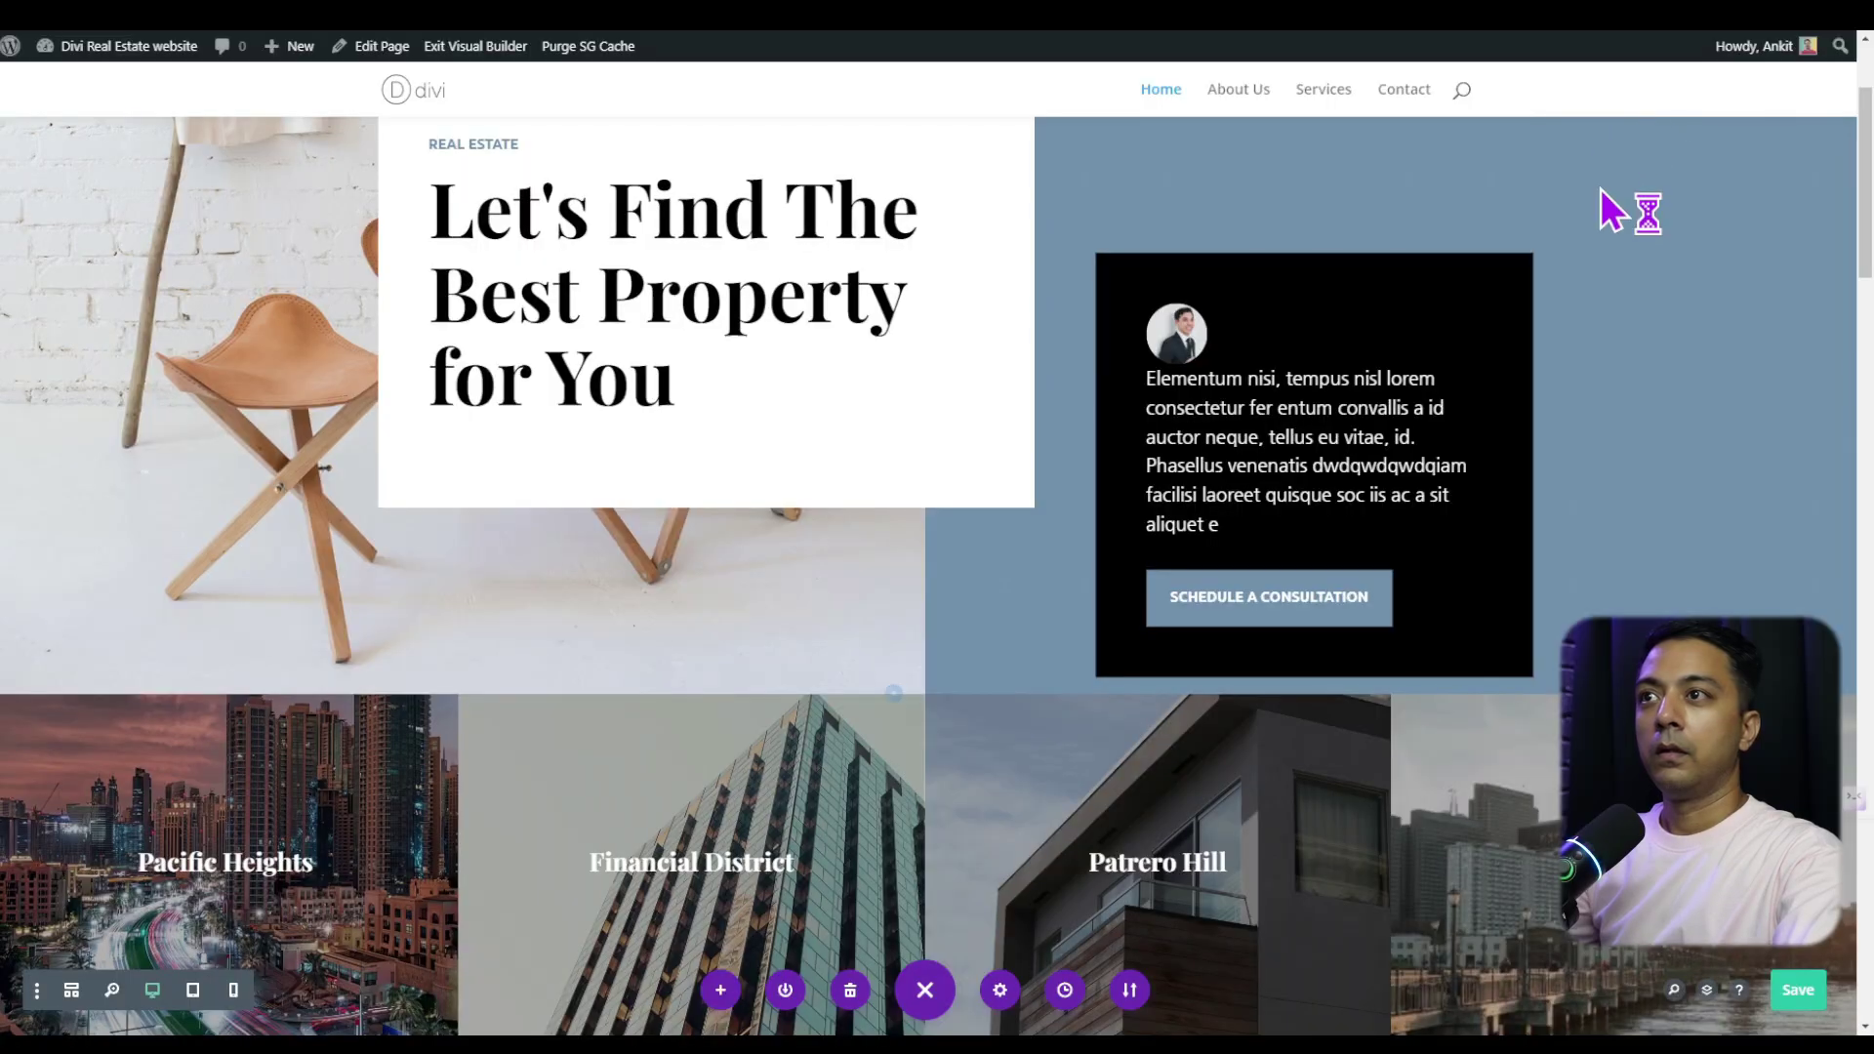
scroll(1594, 194, down, 8)
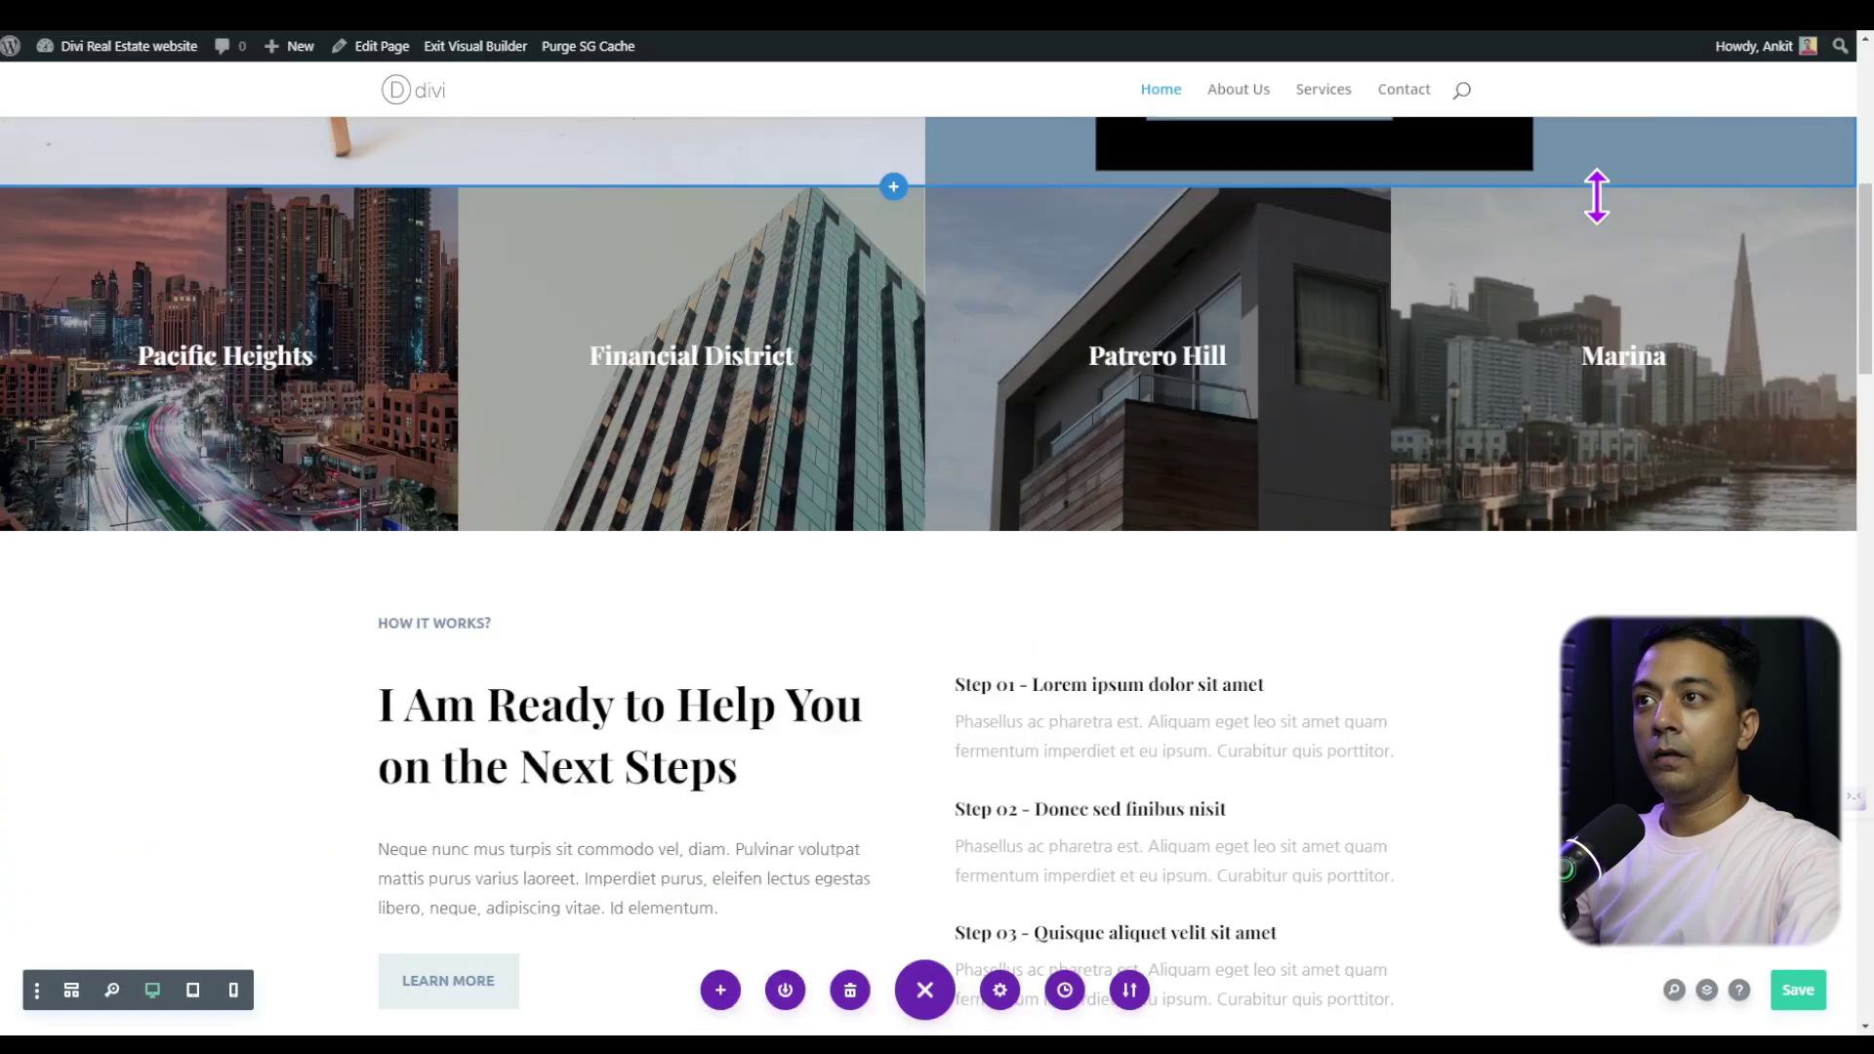
scroll(1594, 194, down, 15)
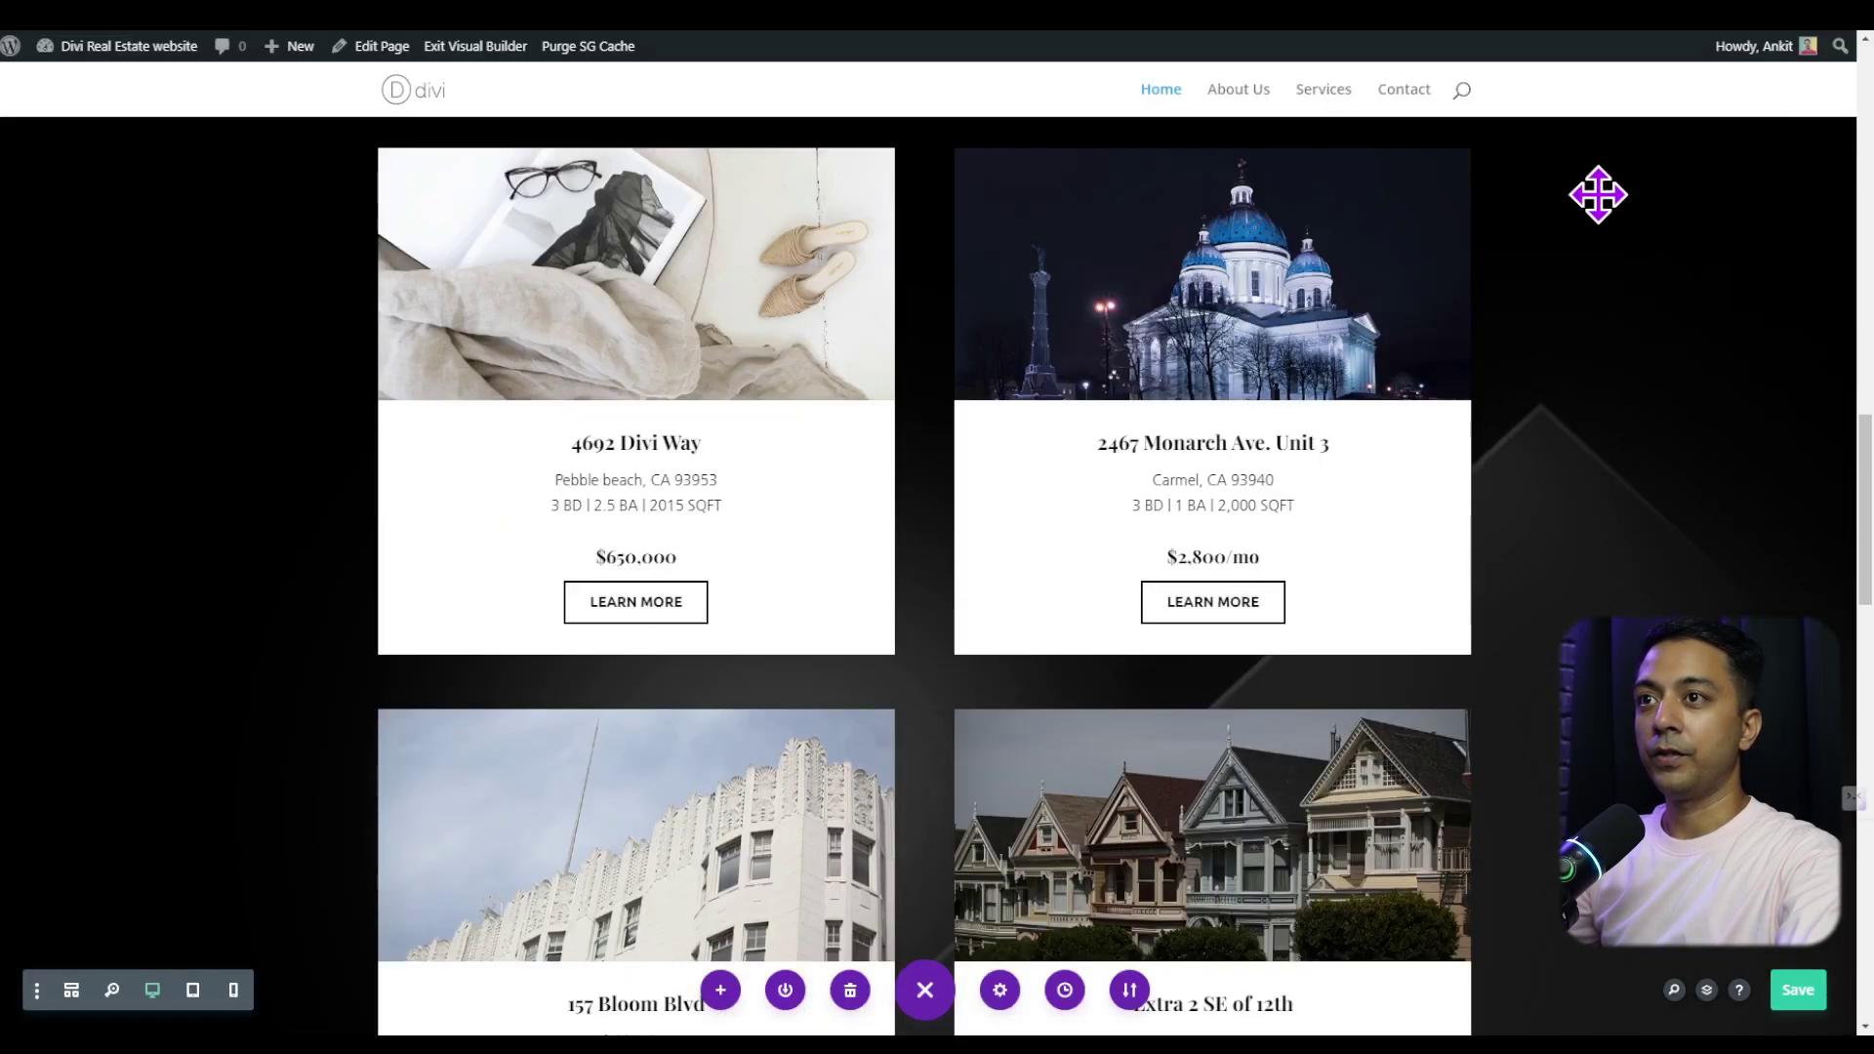
scroll(1598, 194, down, 12)
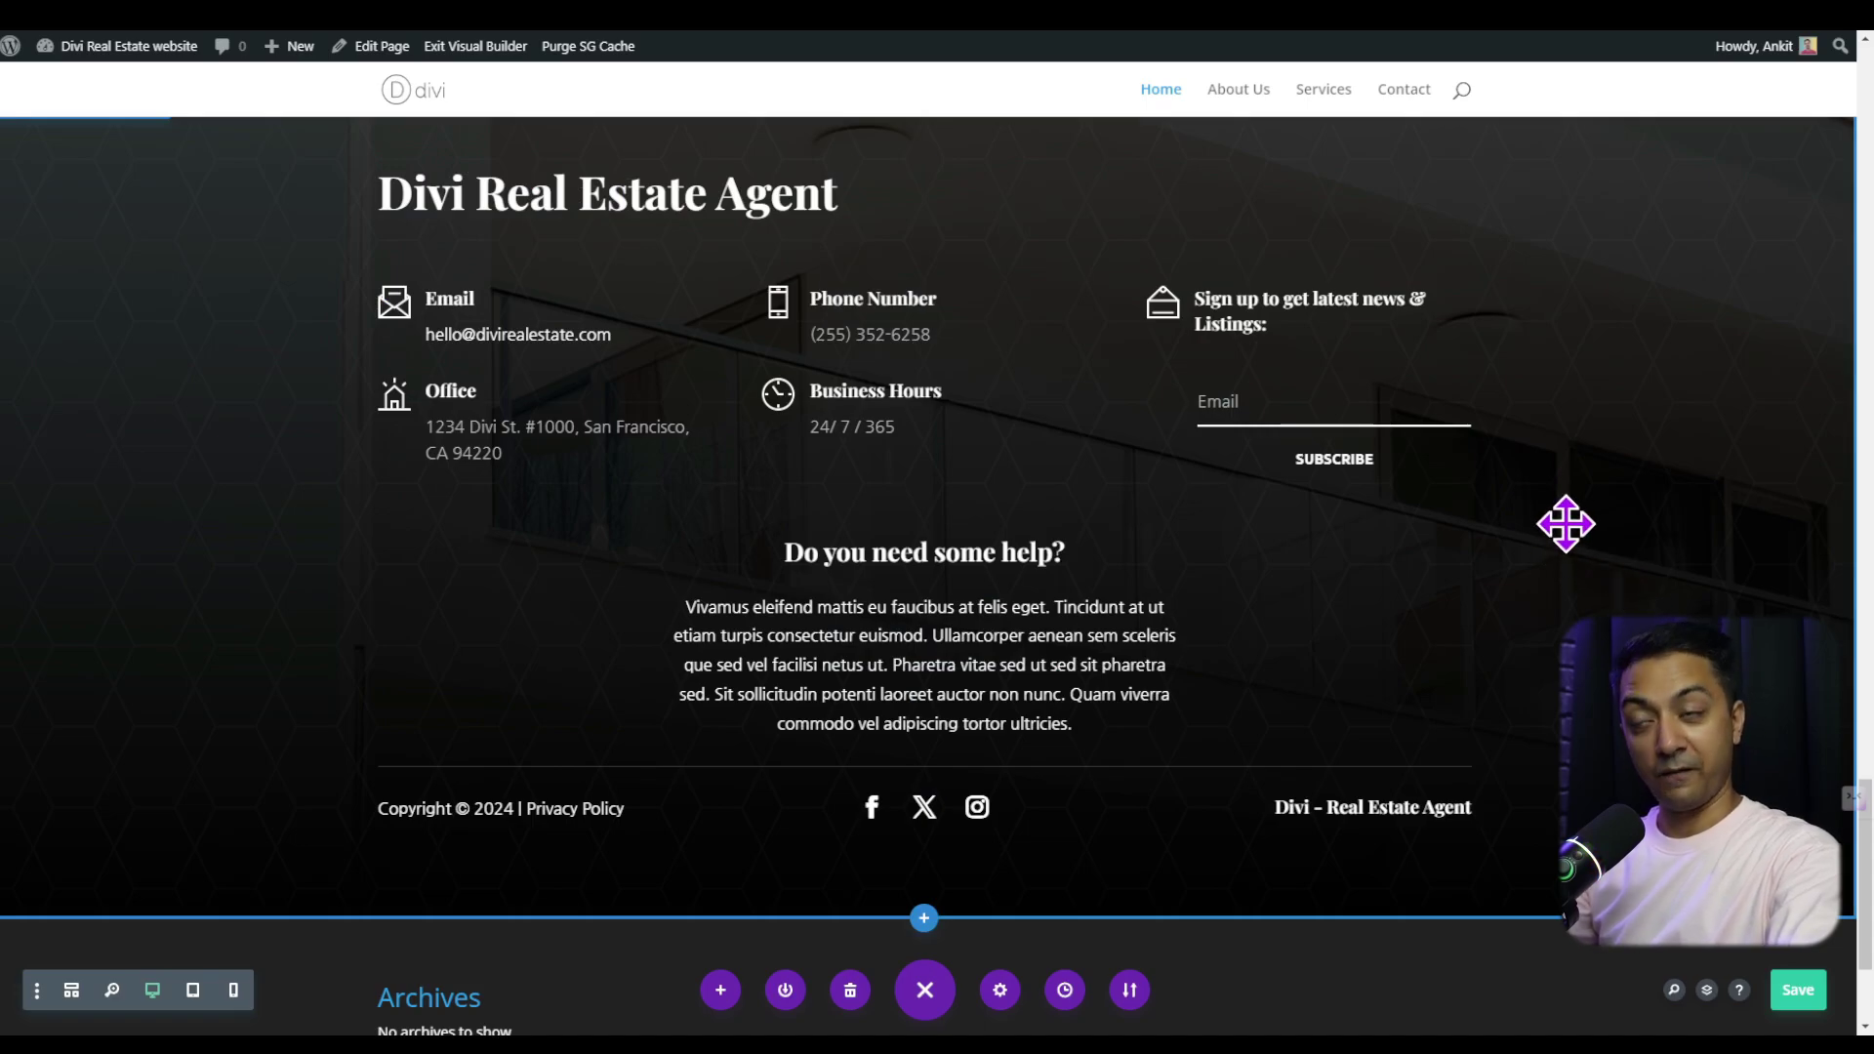
scroll(1566, 526, down, 3)
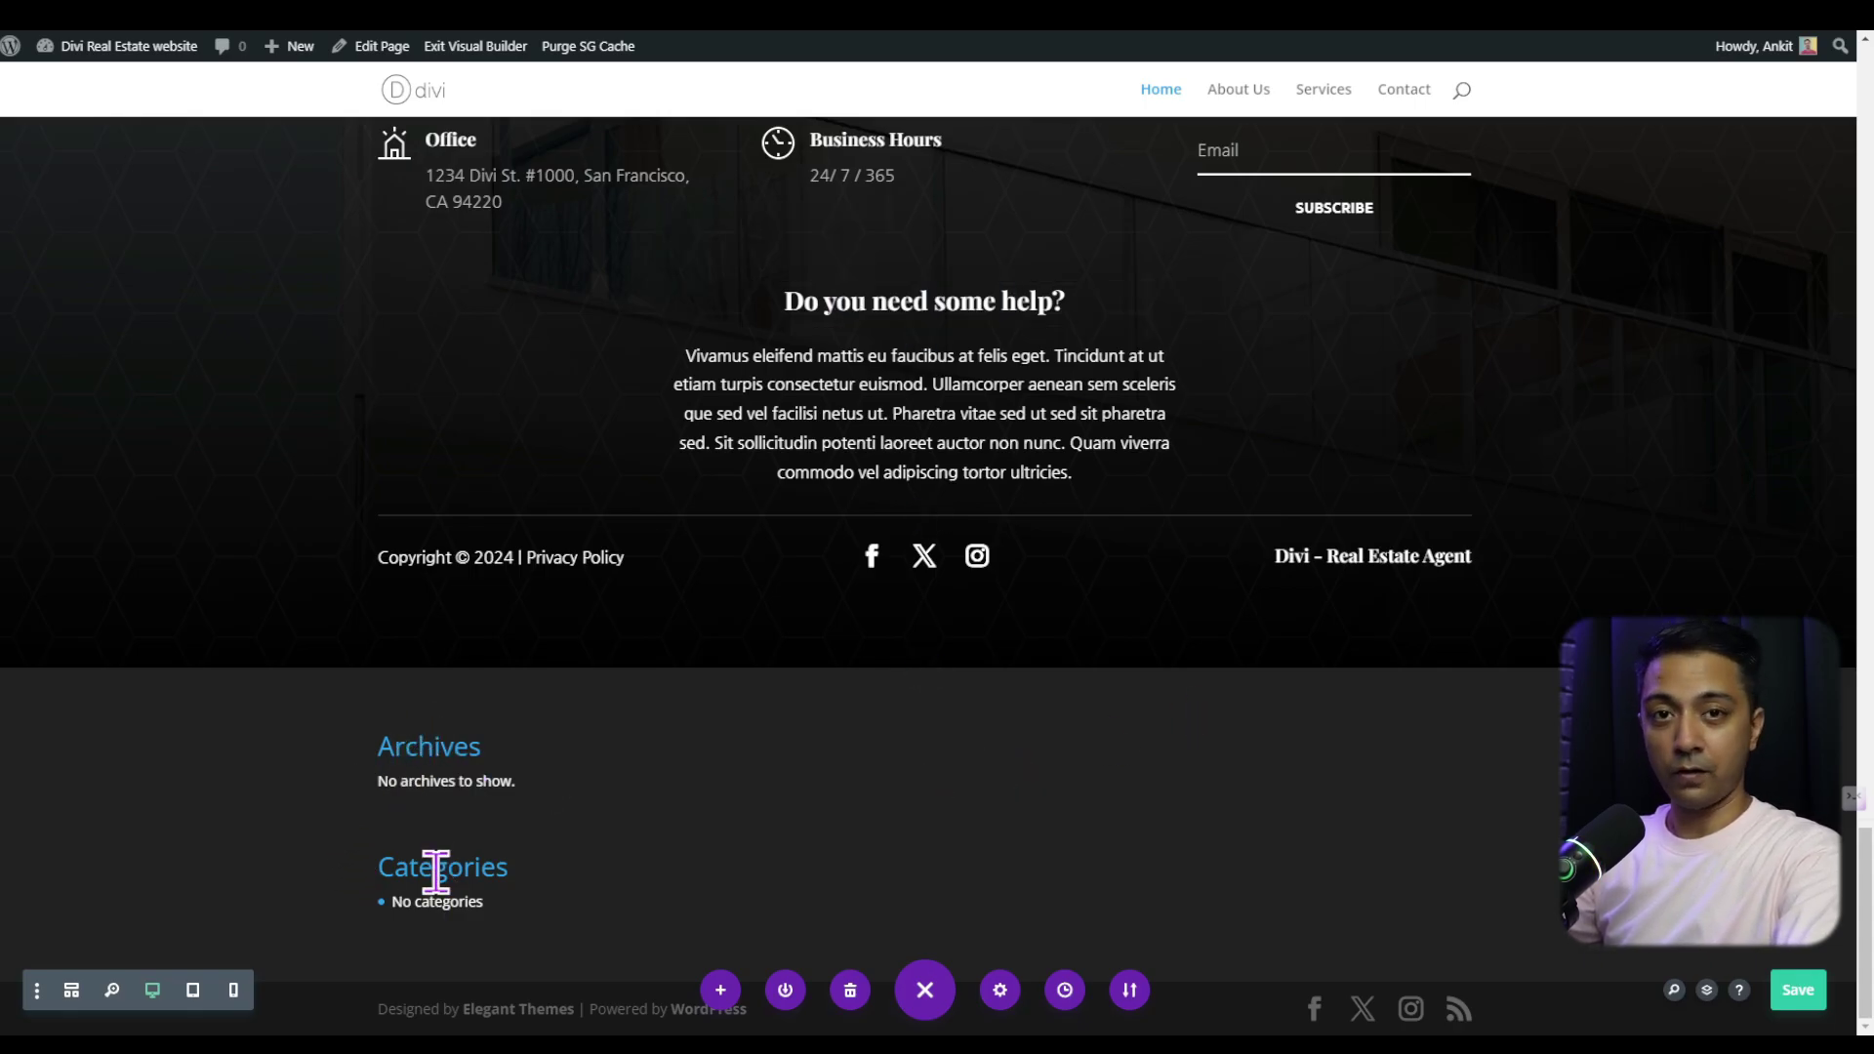
scroll(502, 712, up, 4)
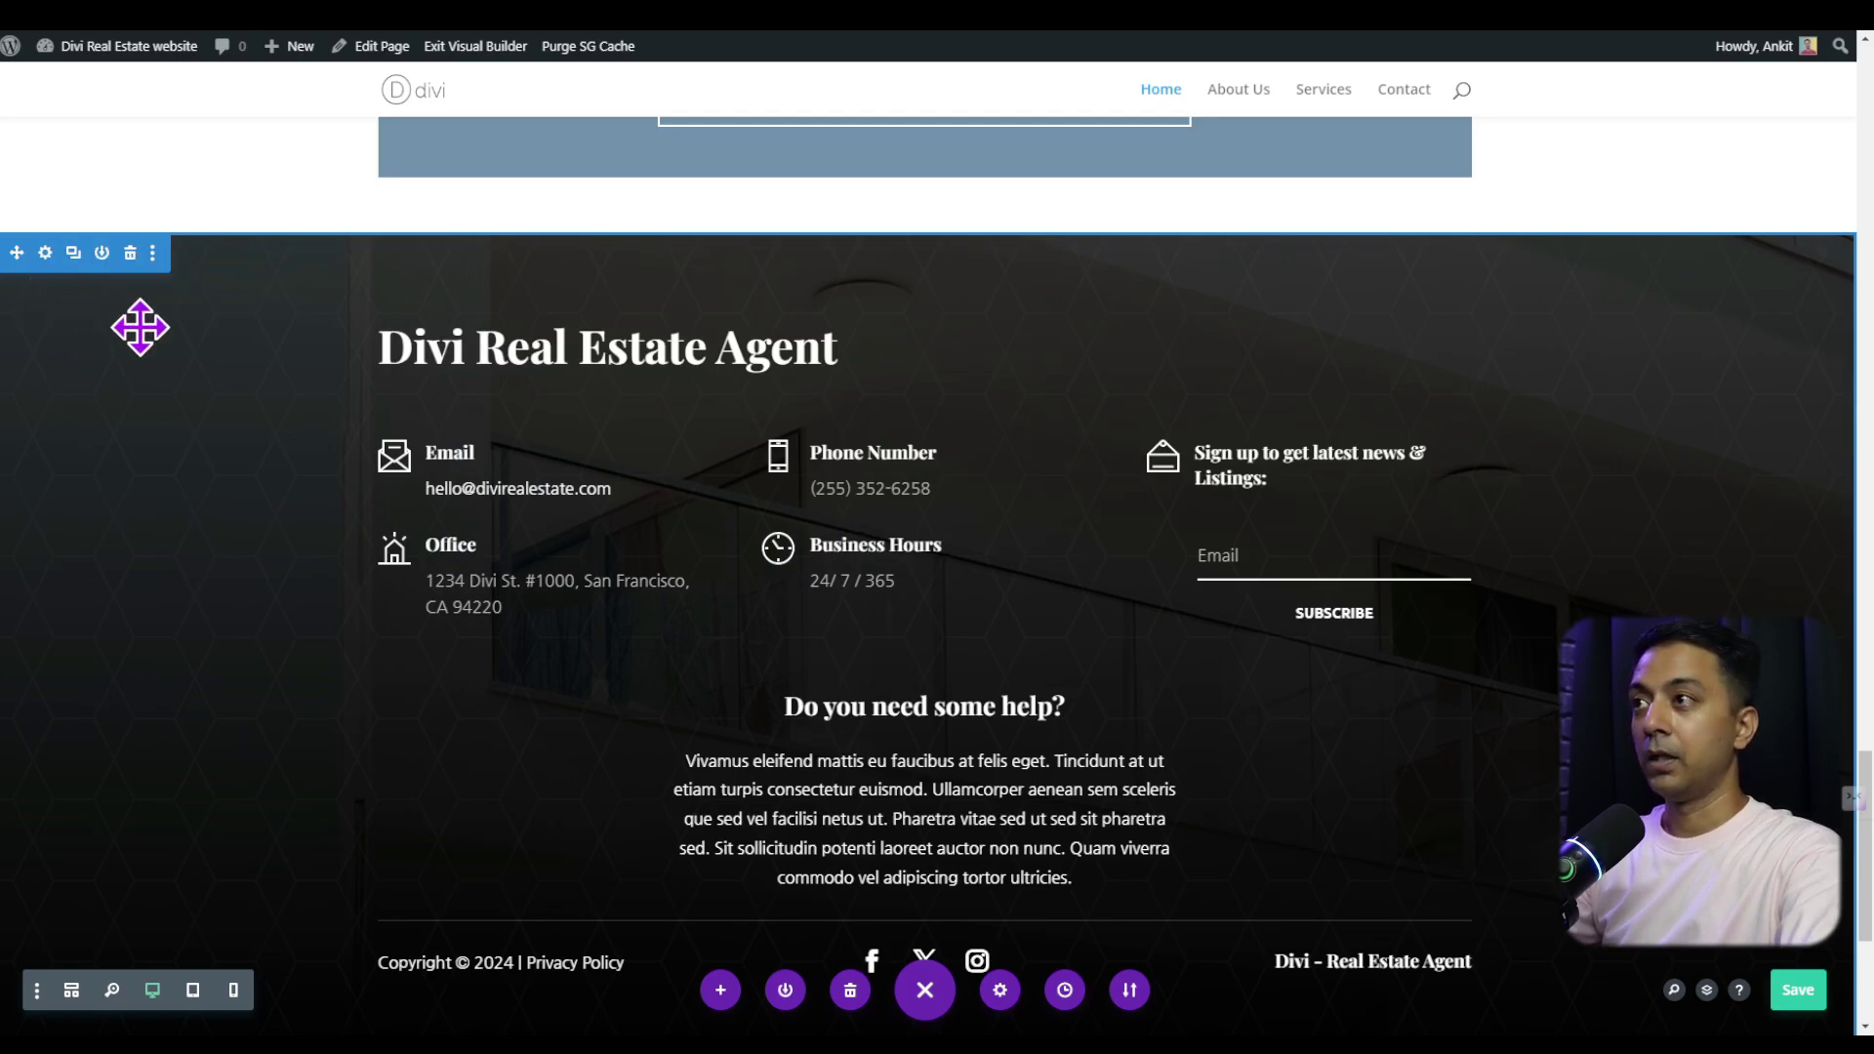
click(154, 256)
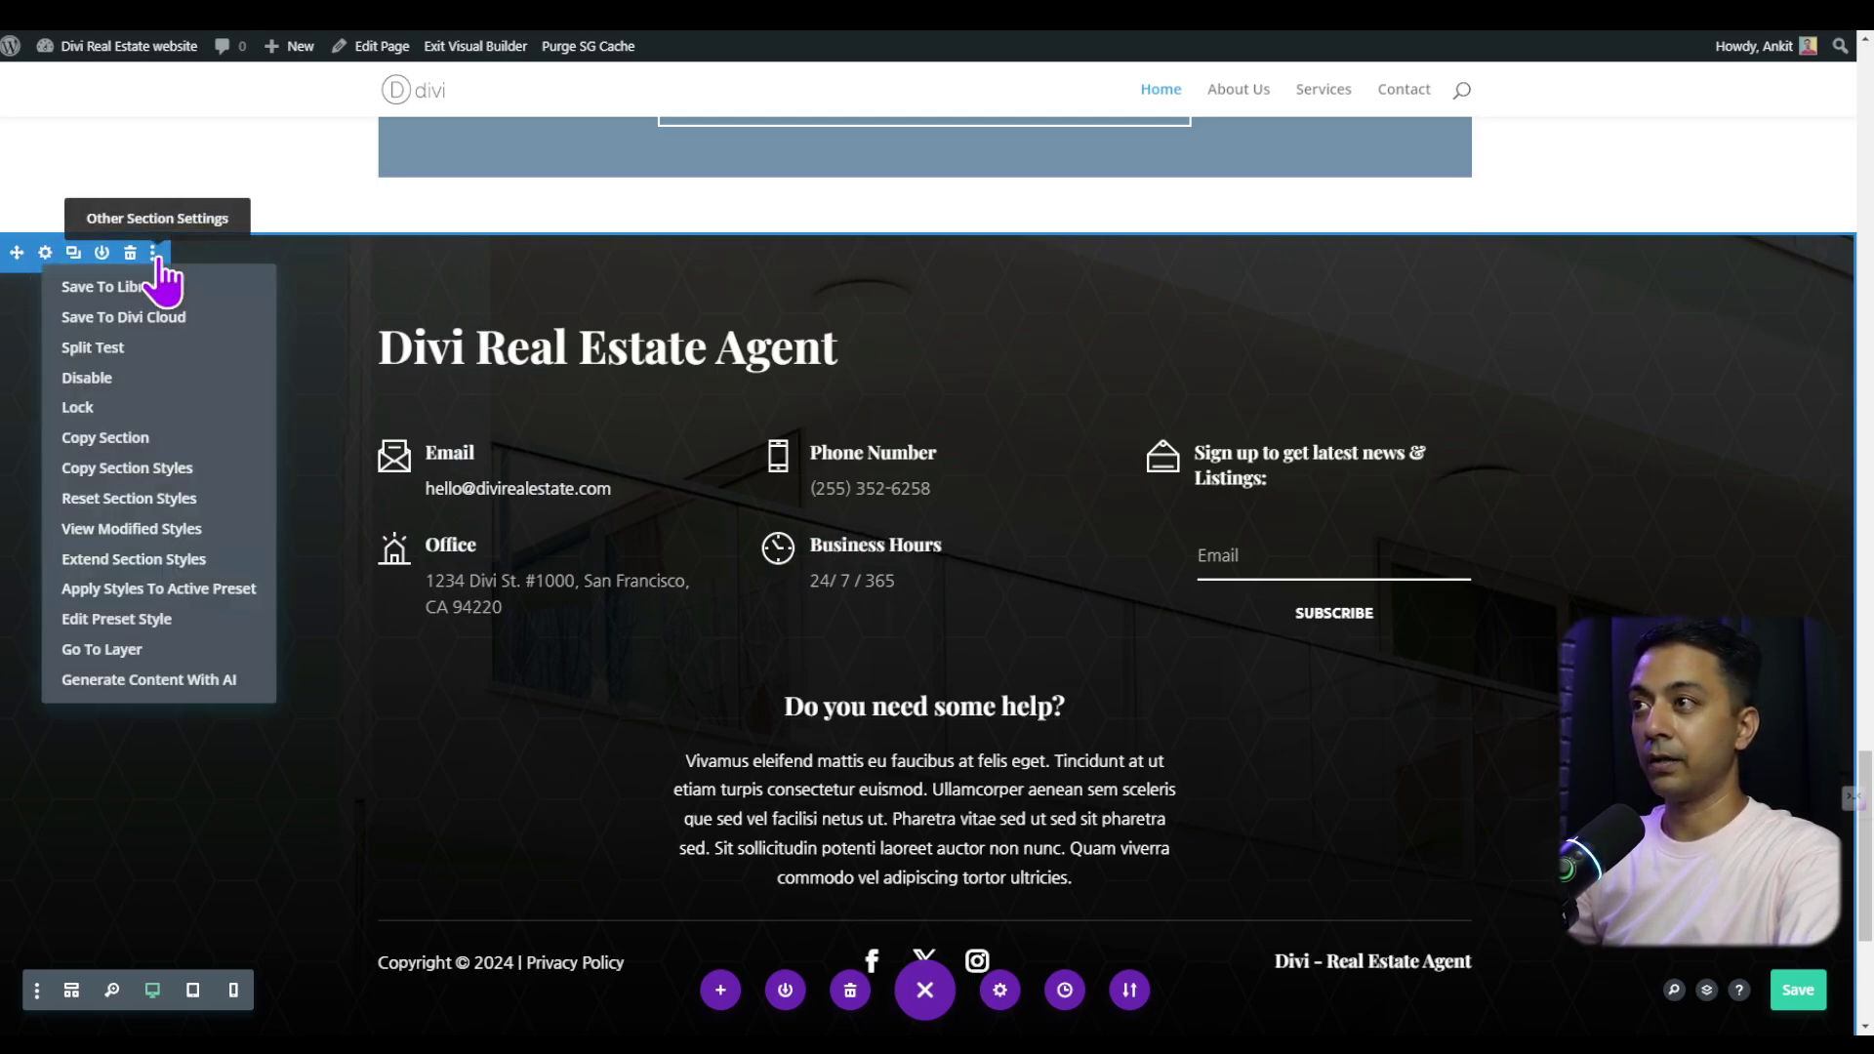
click(125, 439)
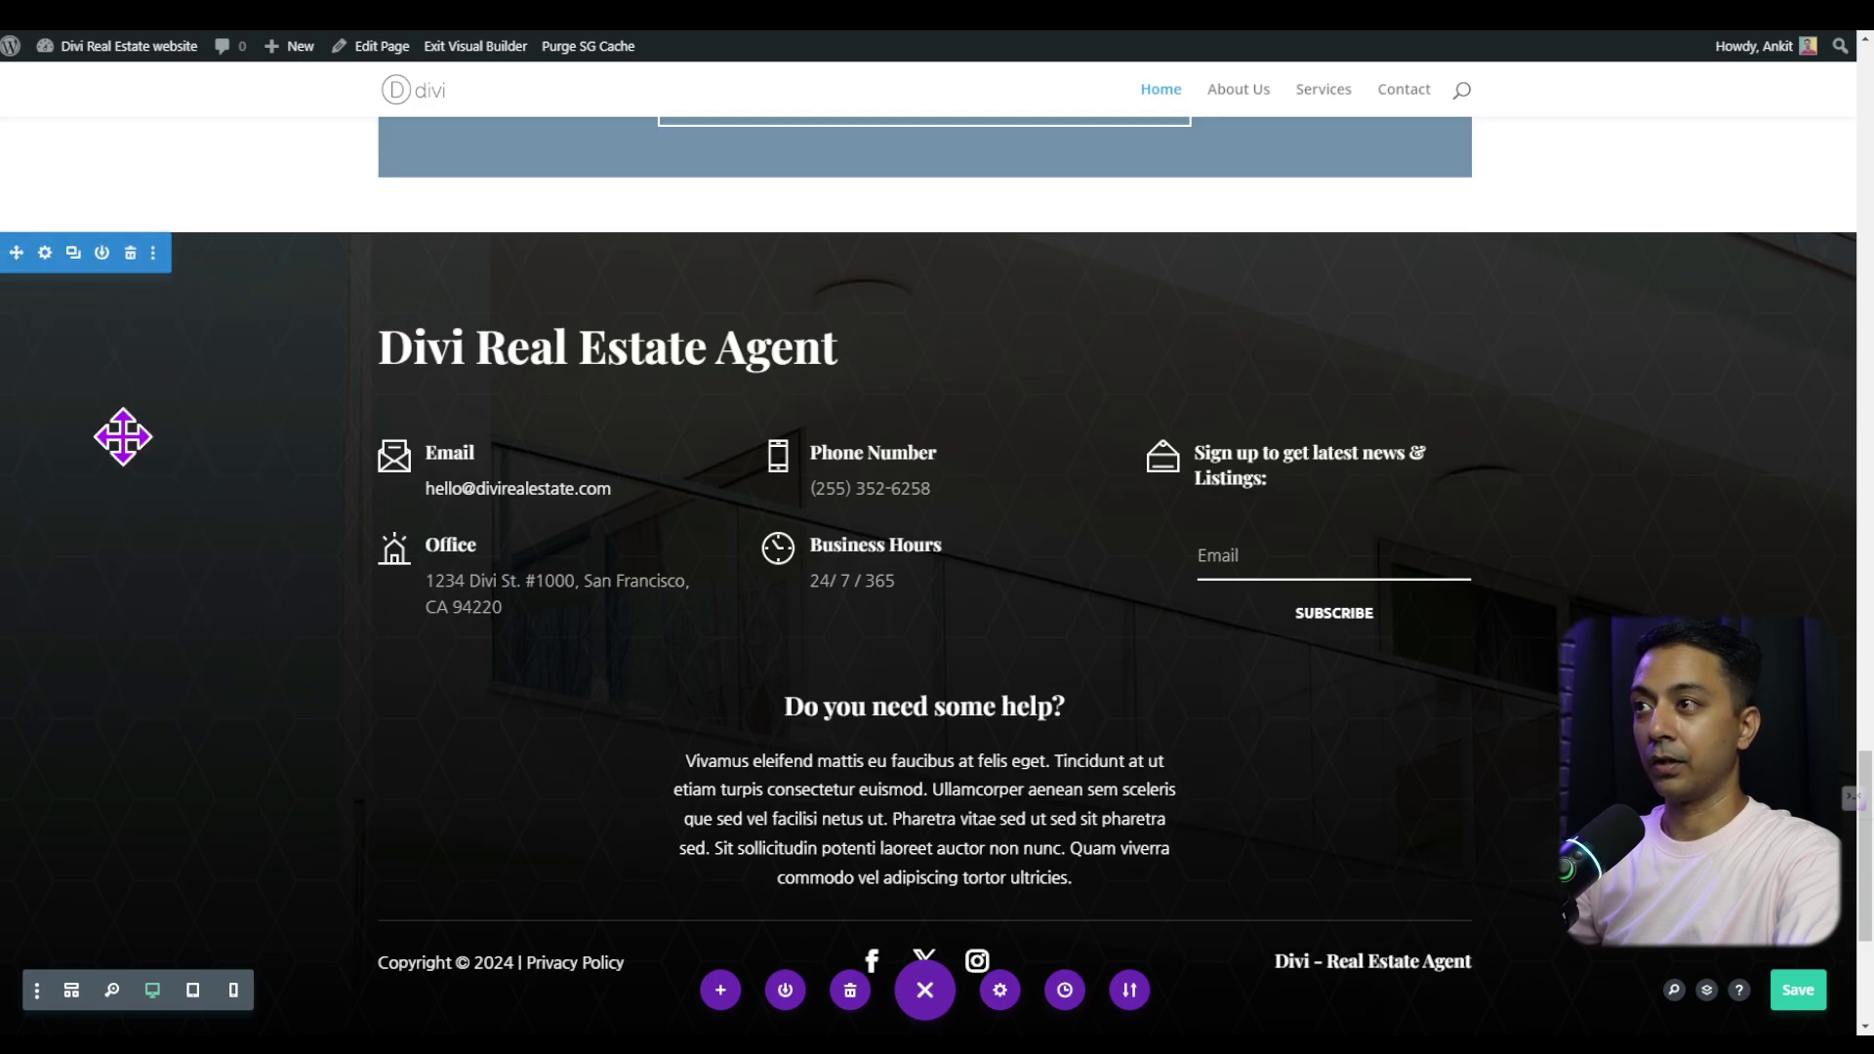
Delete the original footer section from the Home page, save the page, and exit the Visual Builder
click(130, 251)
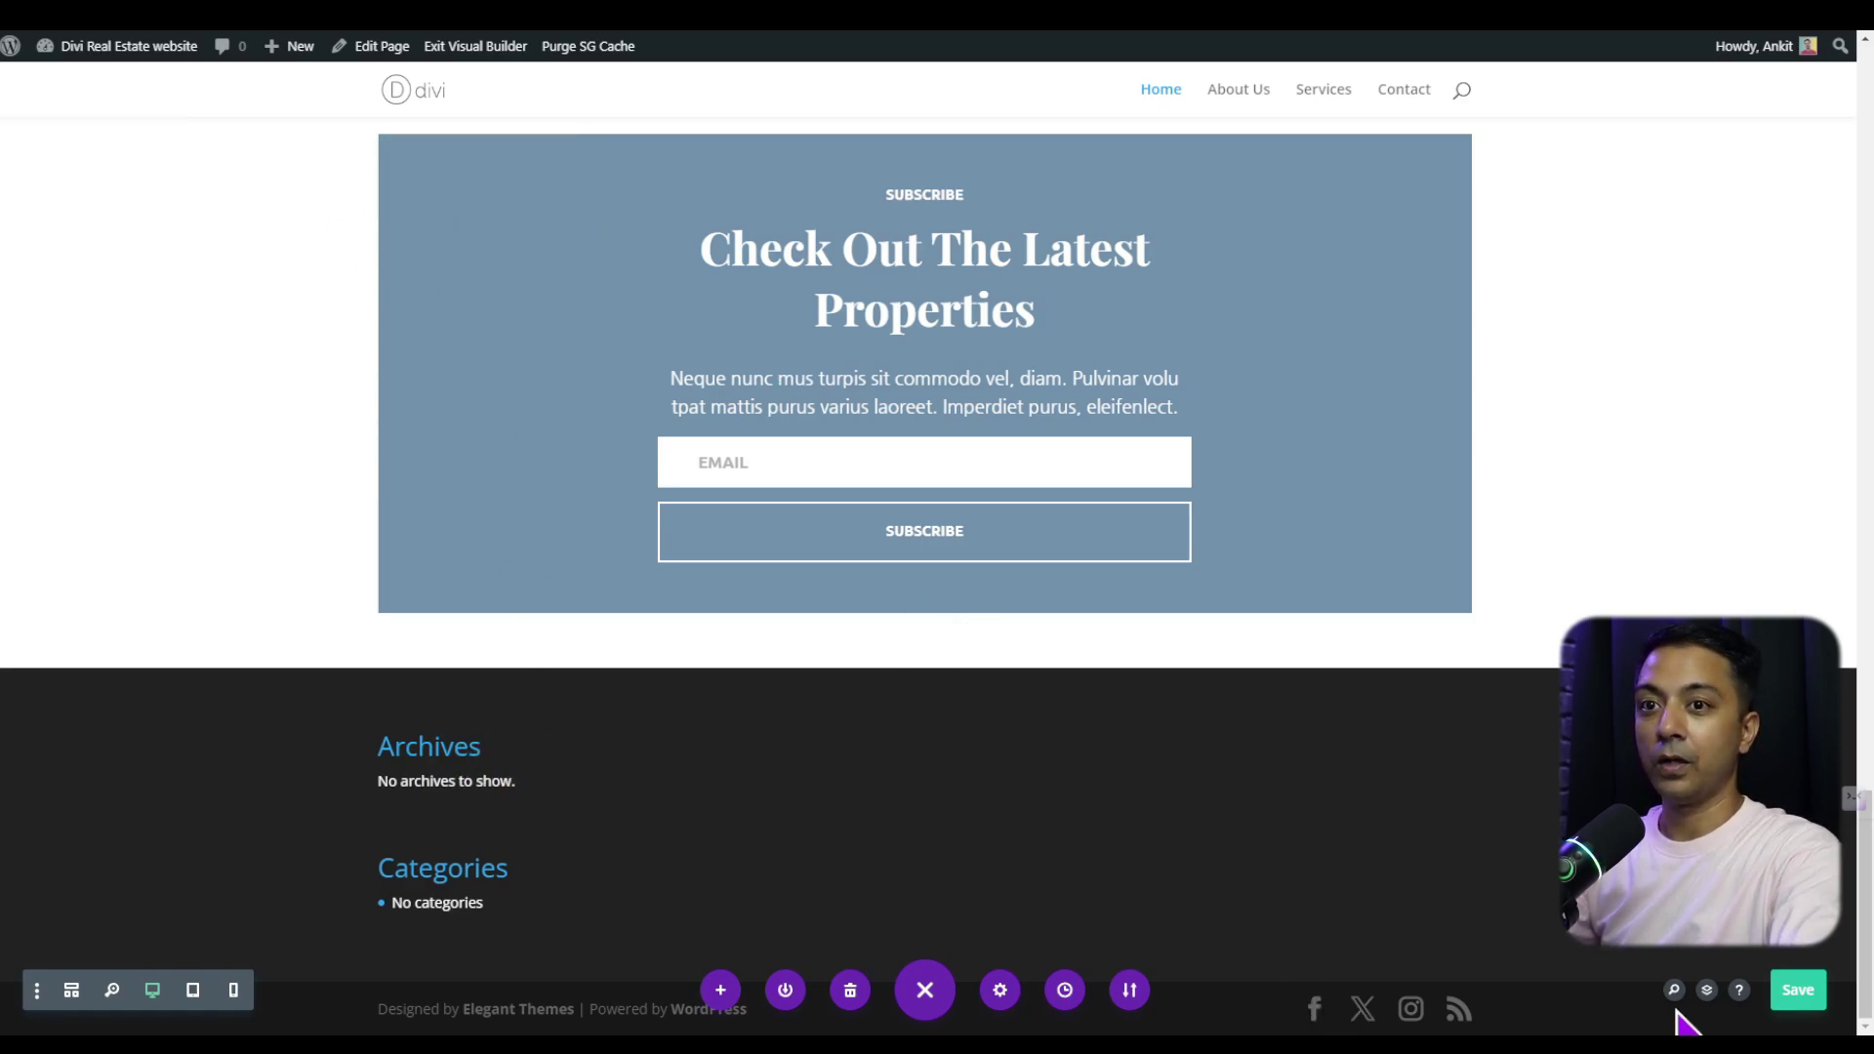
click(1792, 985)
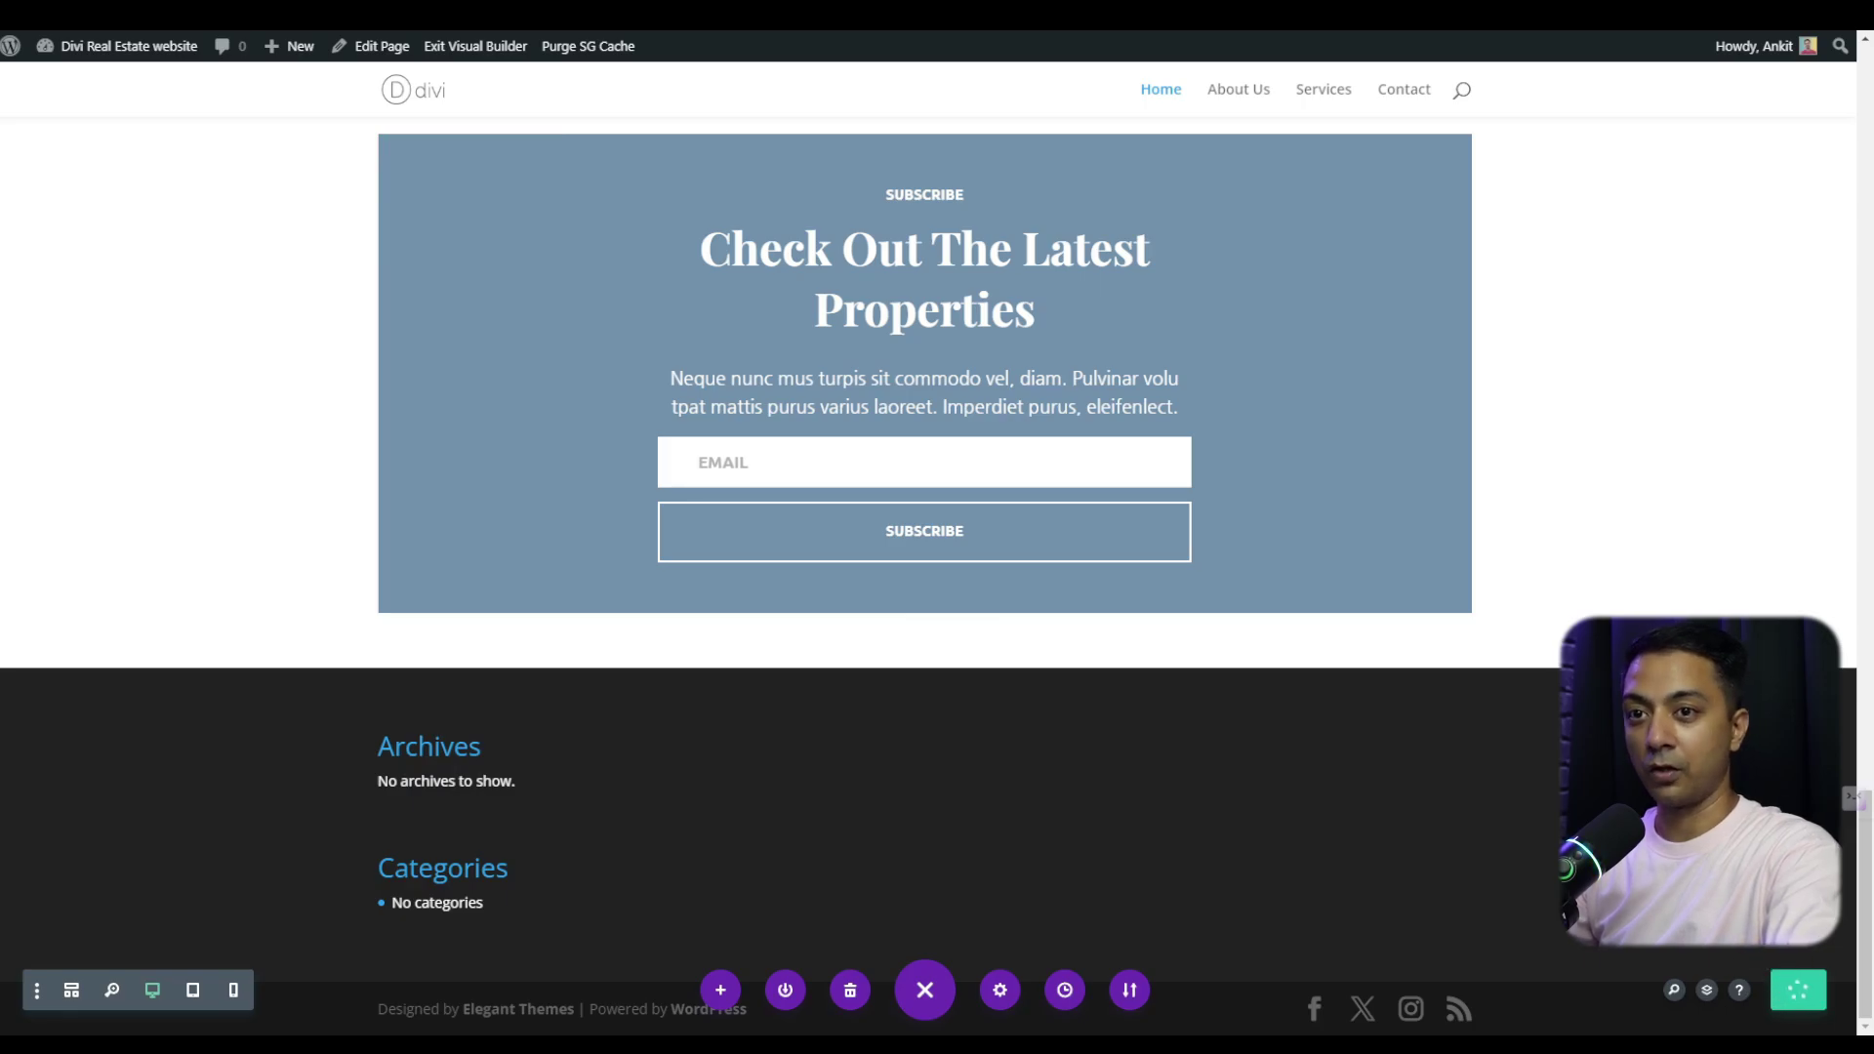
click(488, 49)
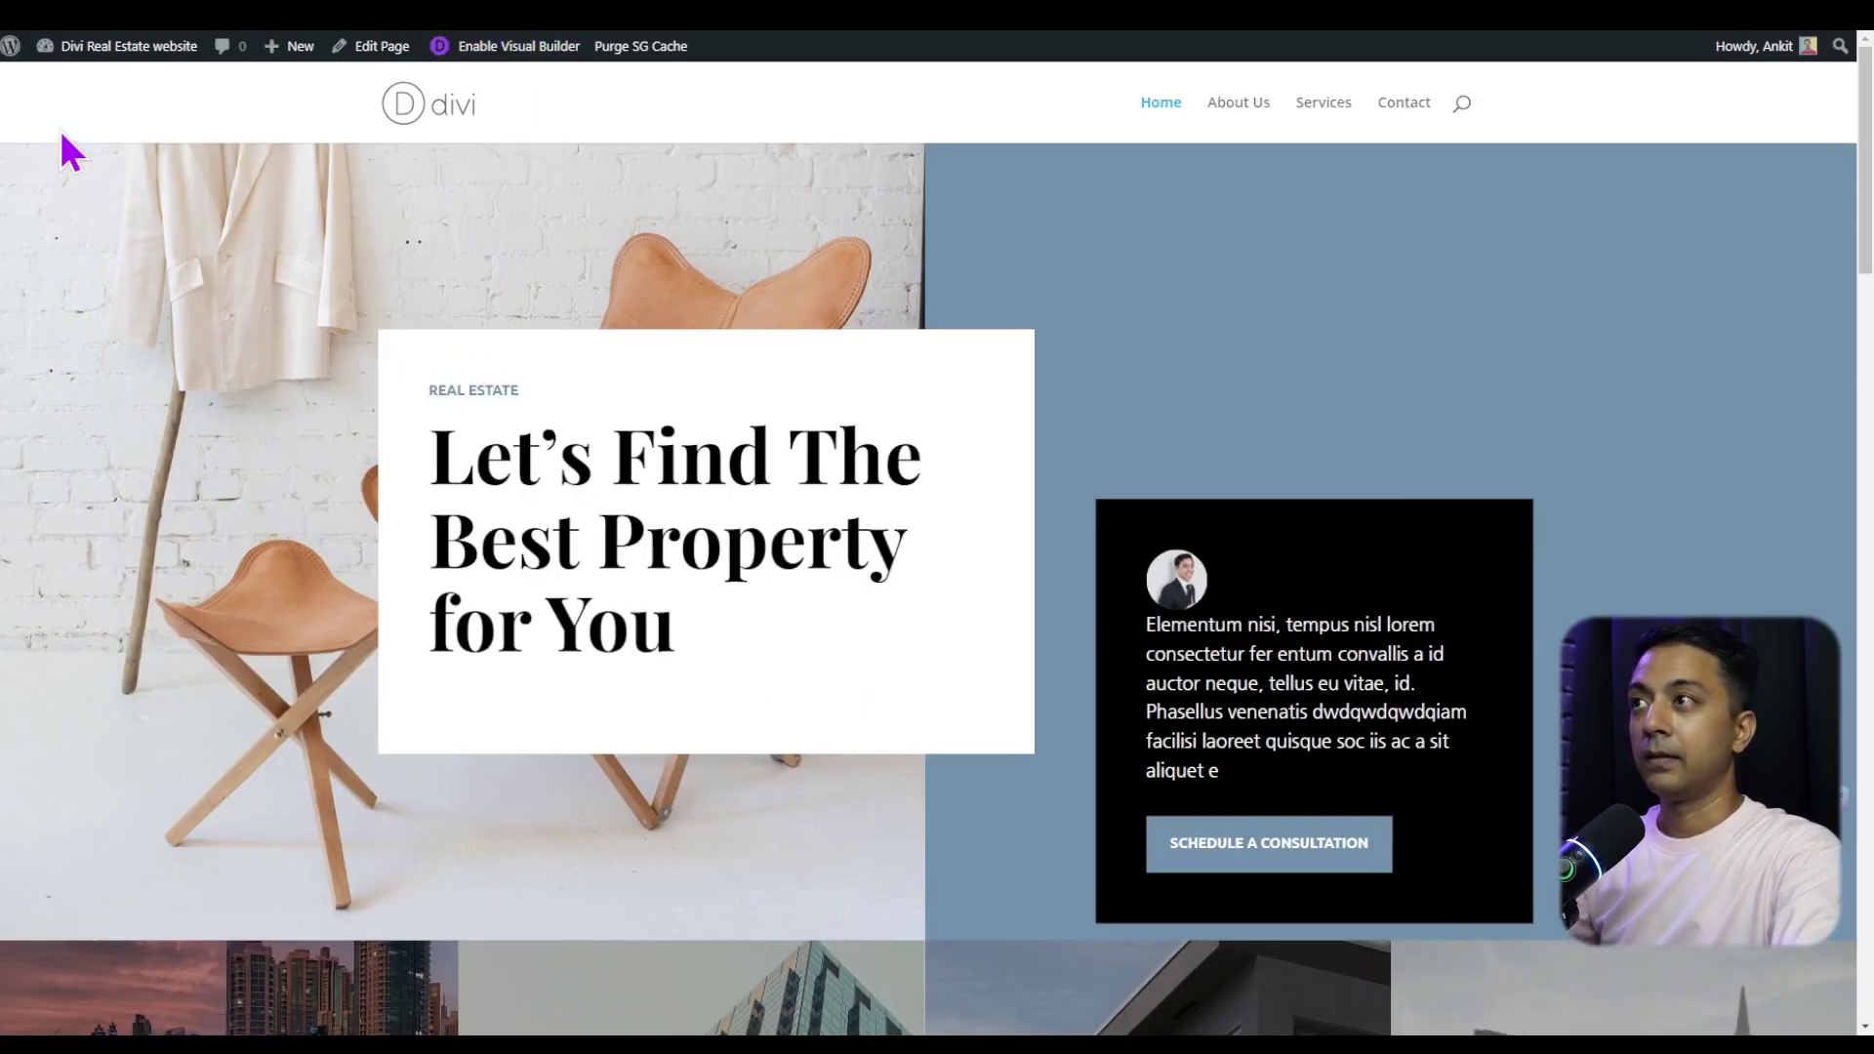
Open the Divi Theme Builder and start building a global footer for the Default Website Template
mouse_move(83, 49)
click(70, 82)
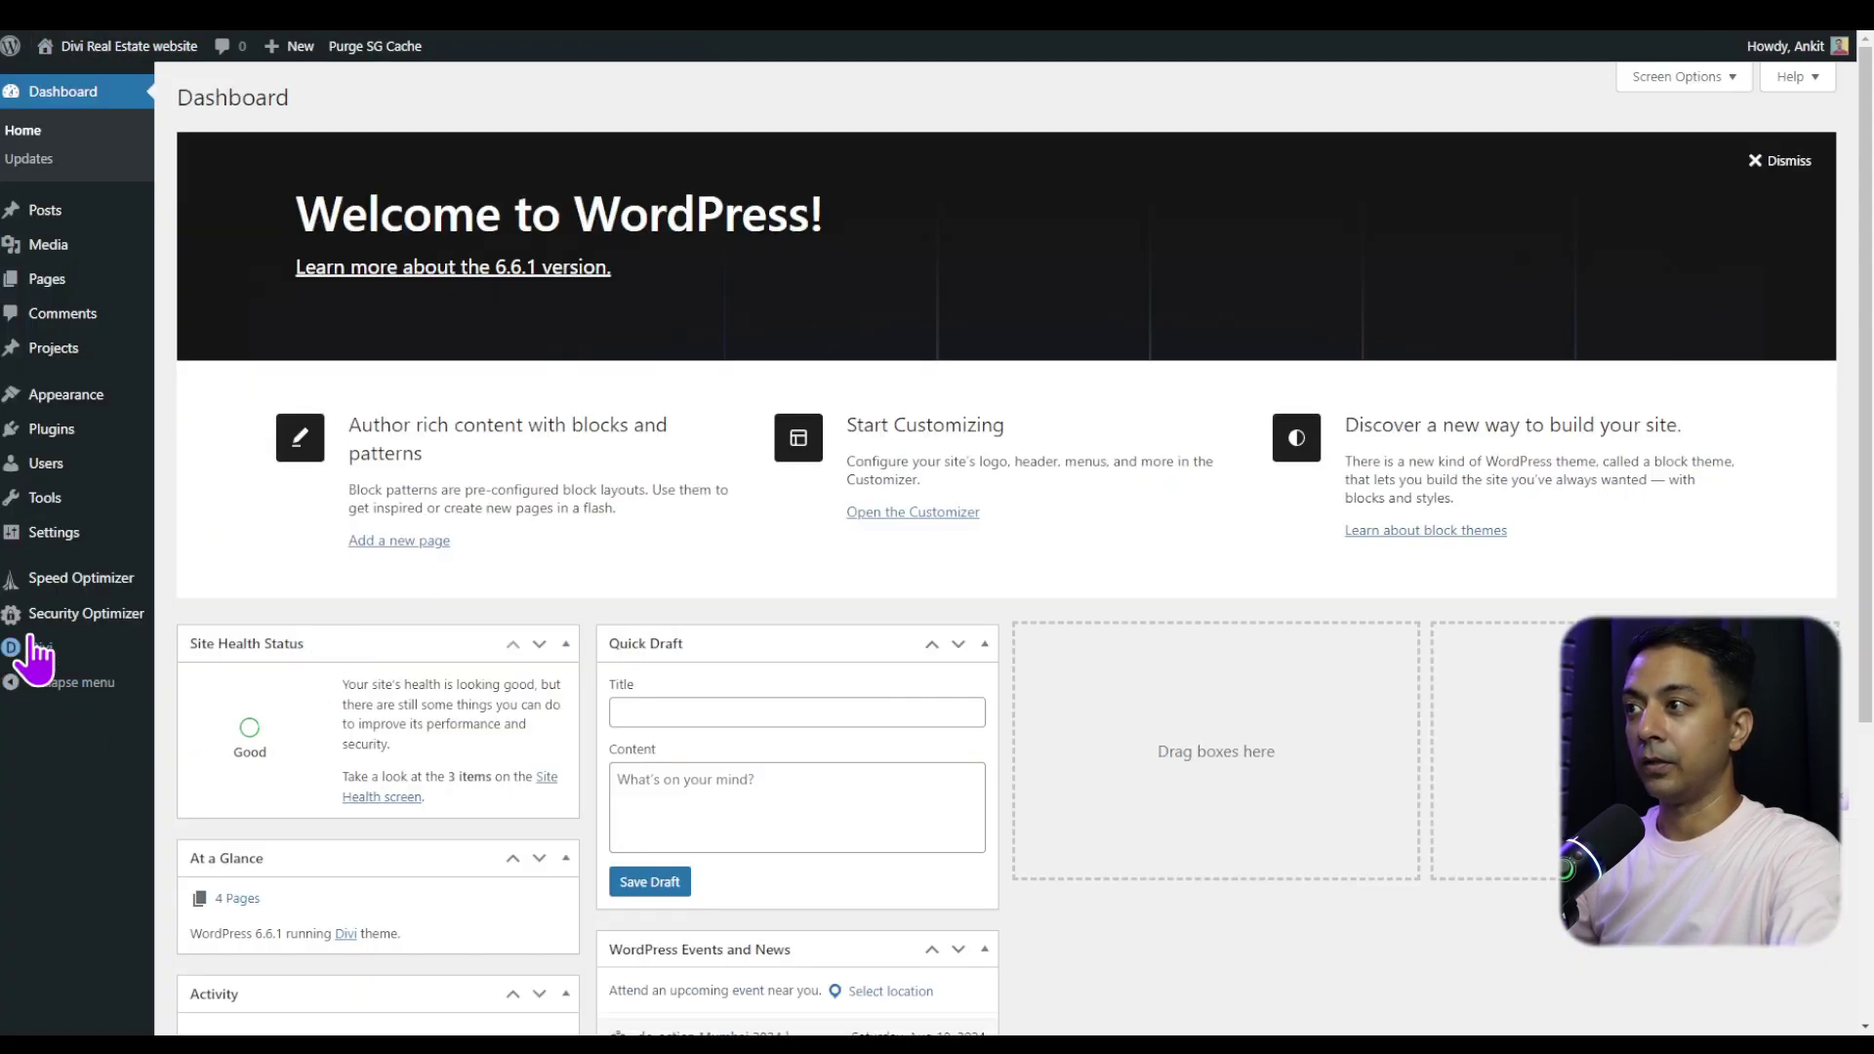
mouse_move(34, 648)
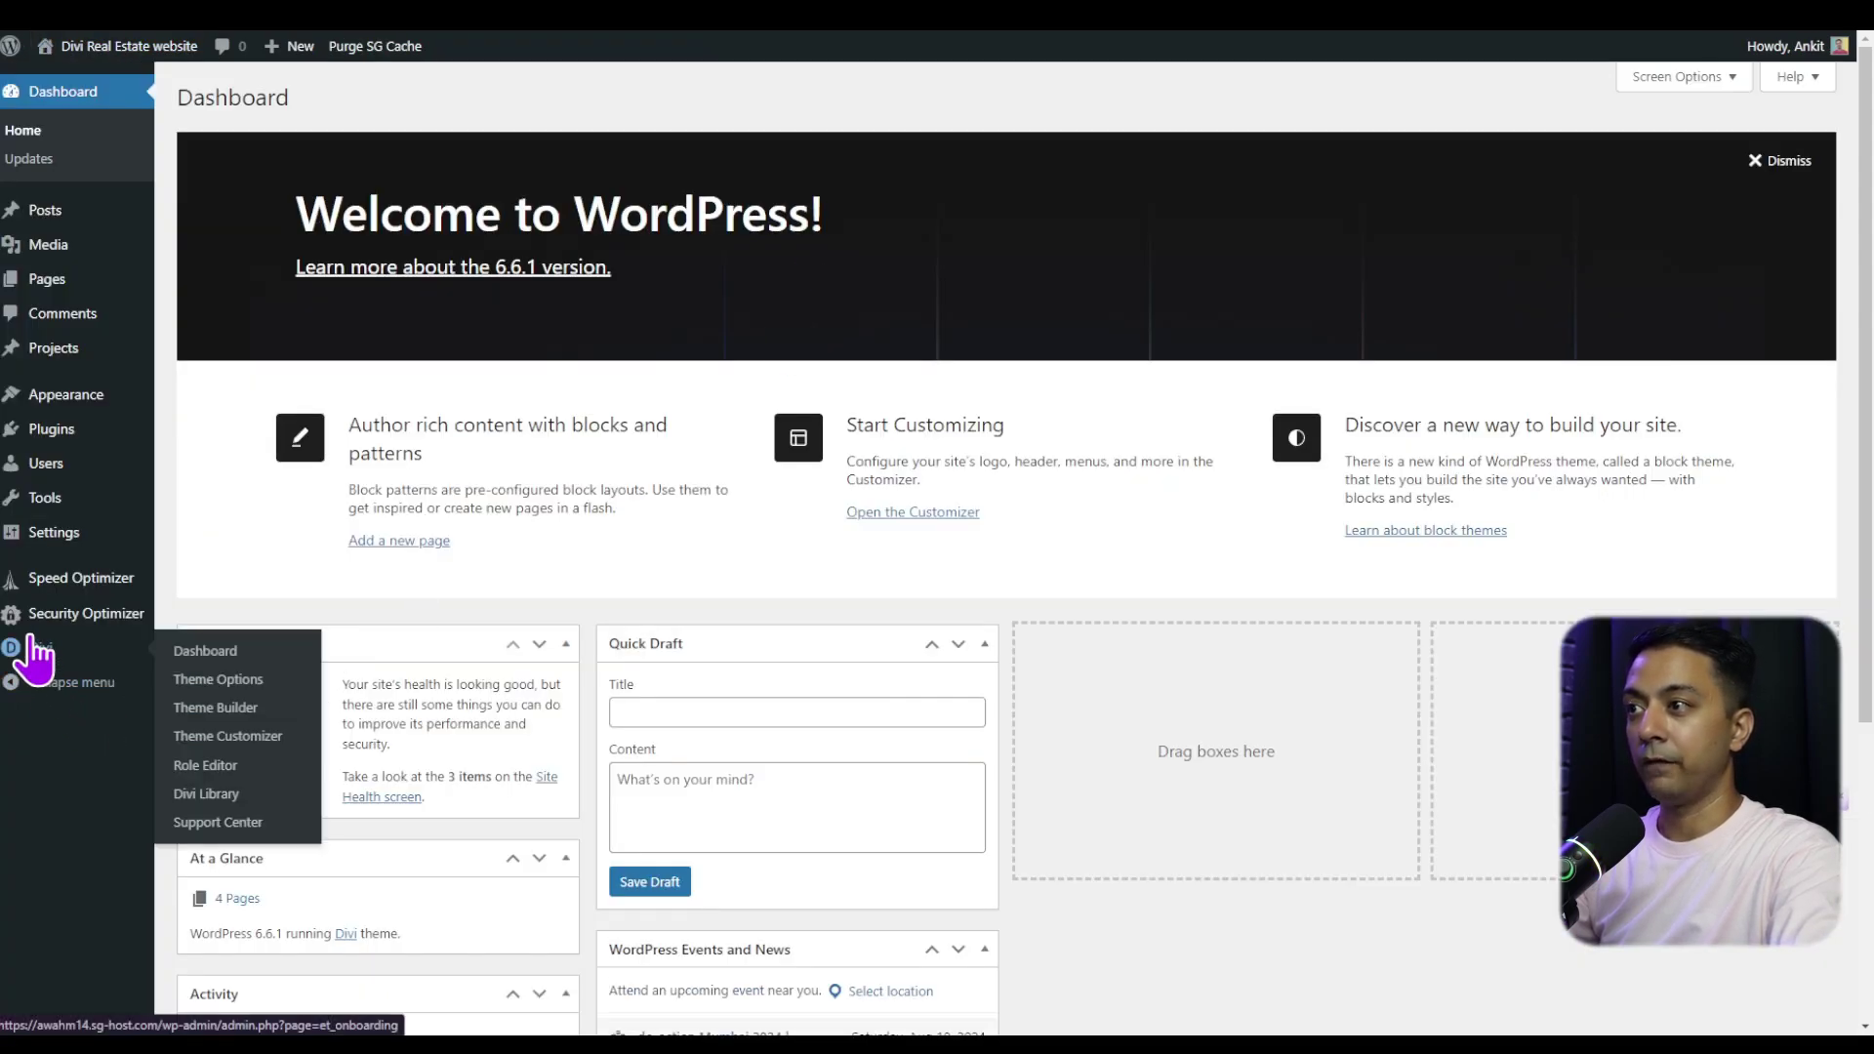
click(222, 709)
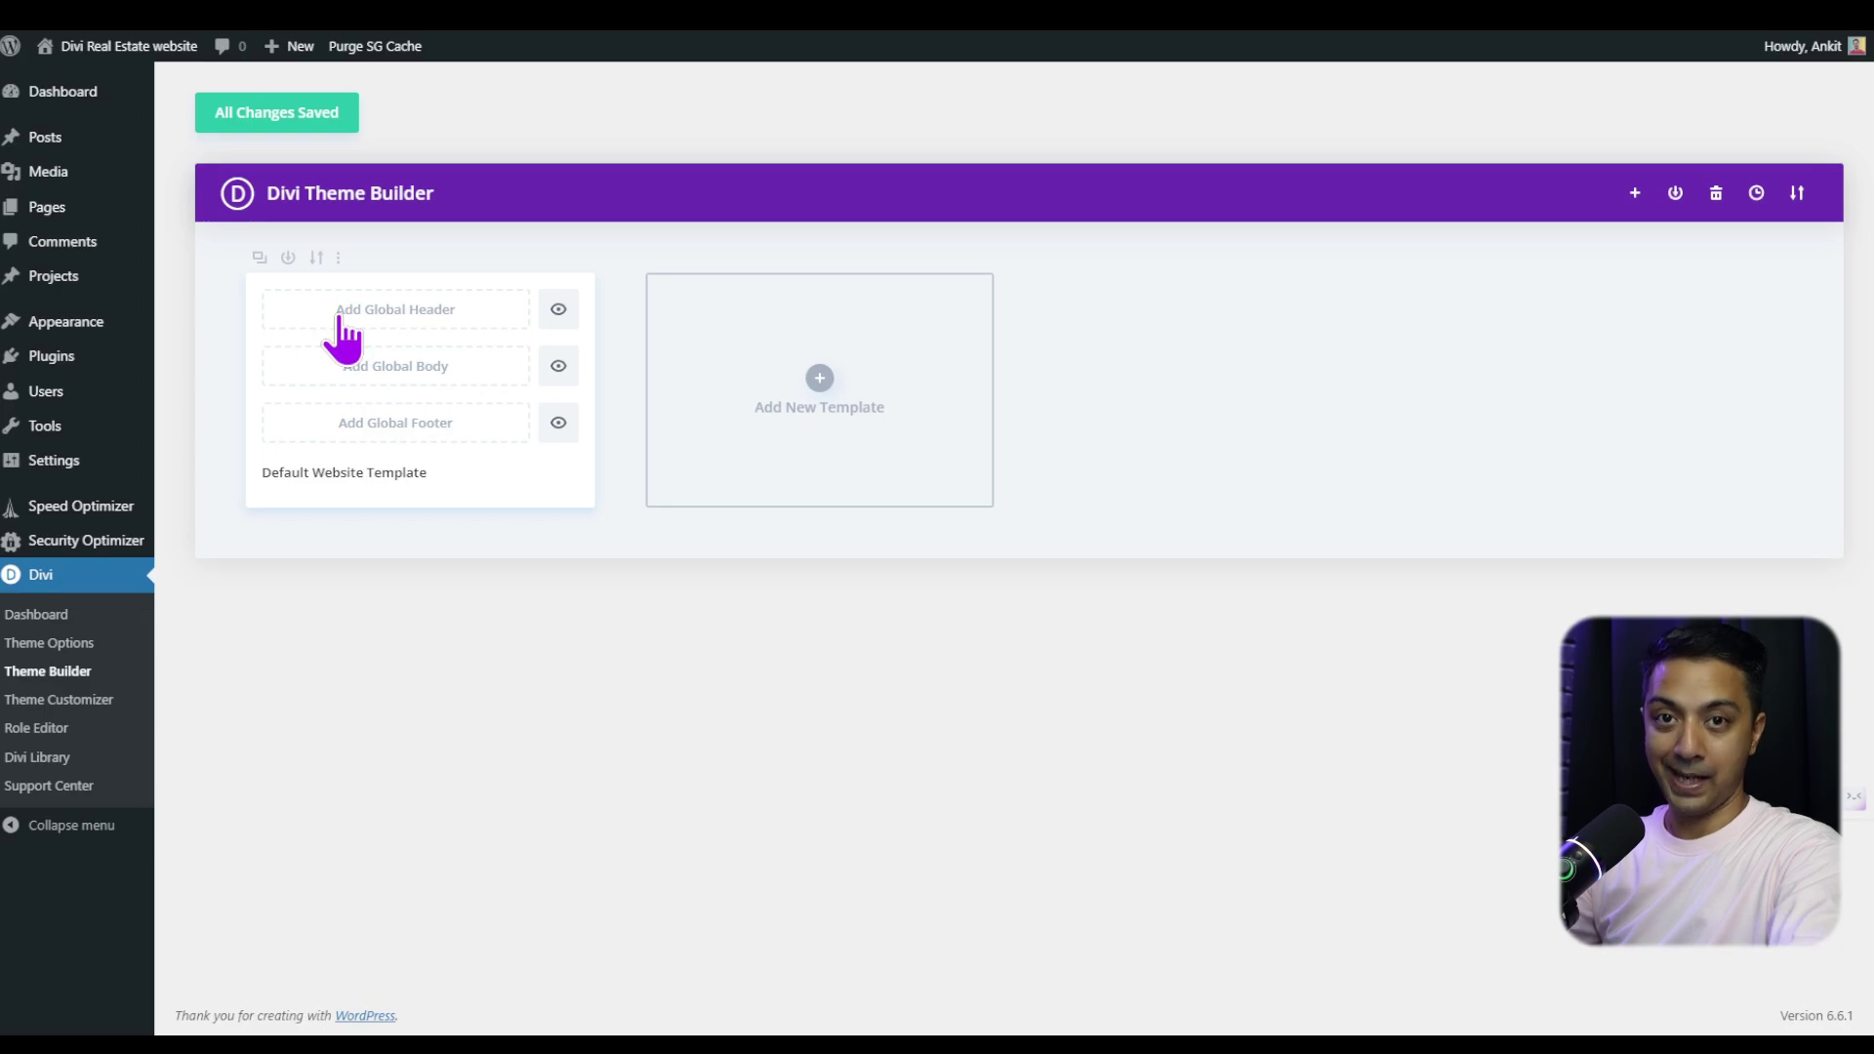
click(405, 426)
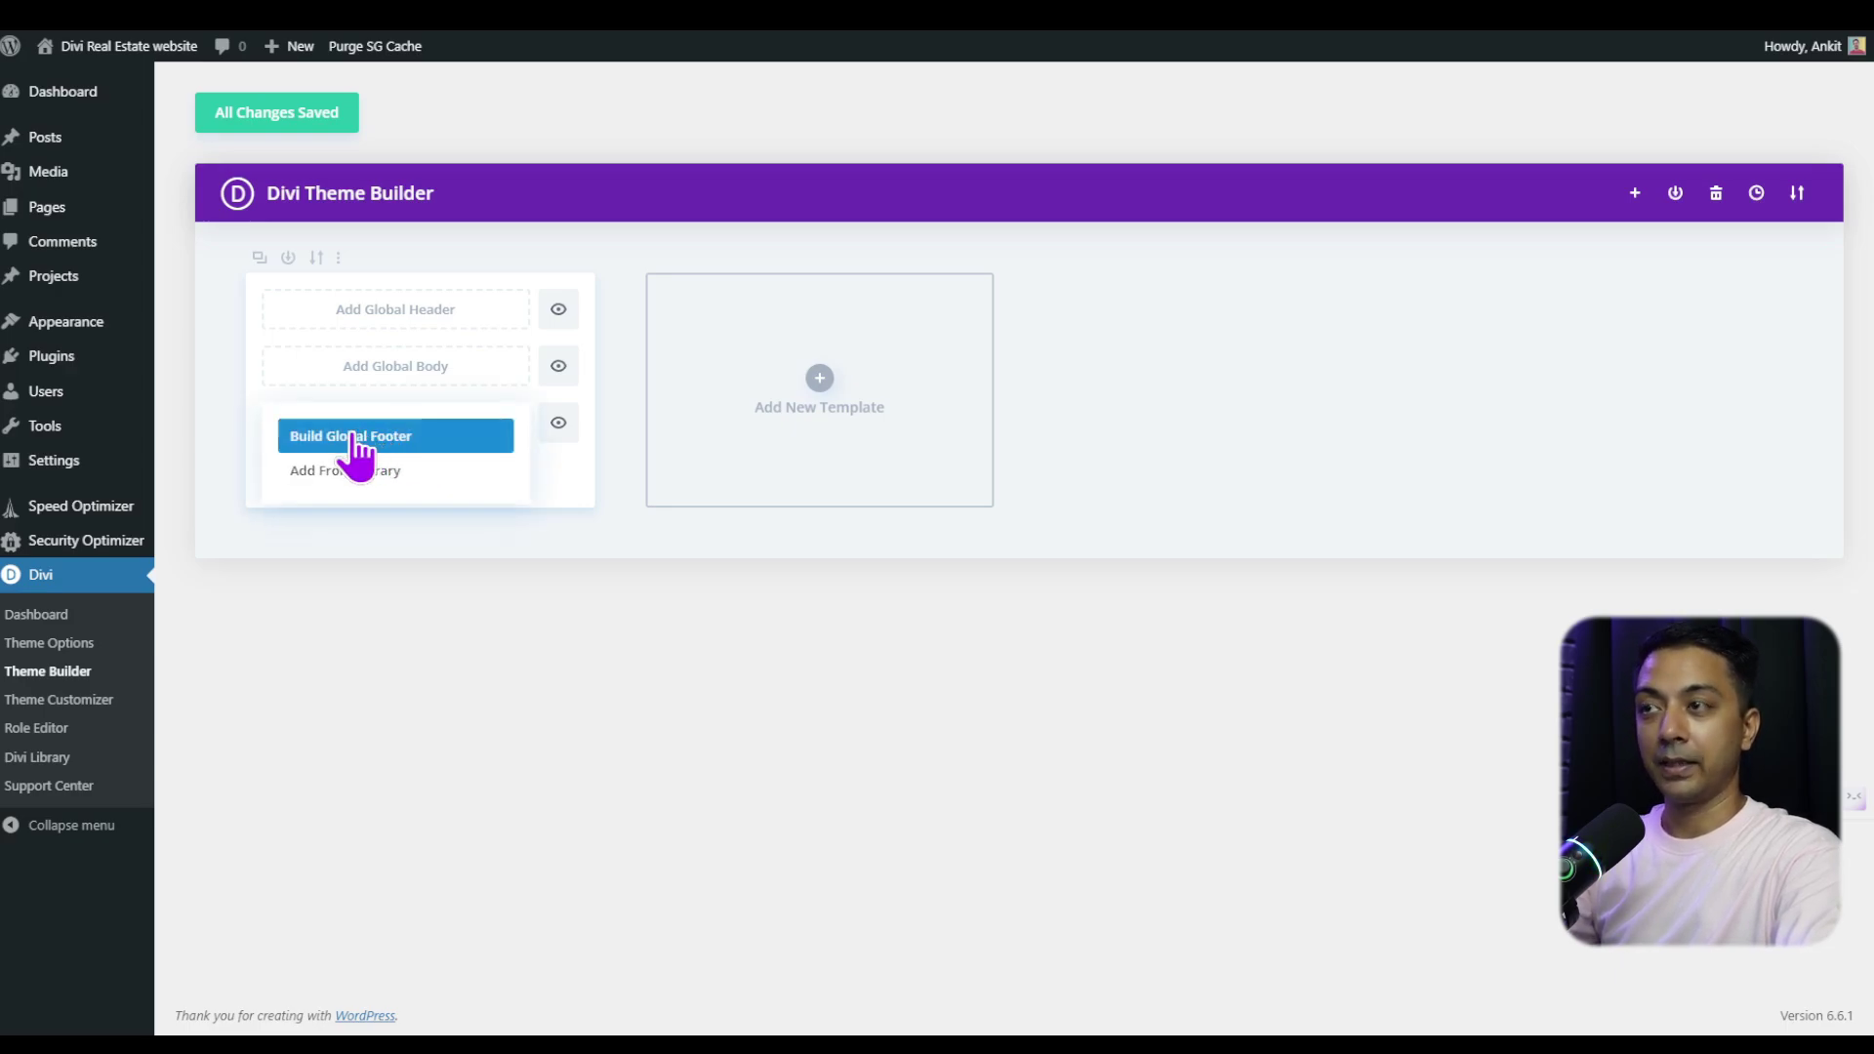
click(430, 452)
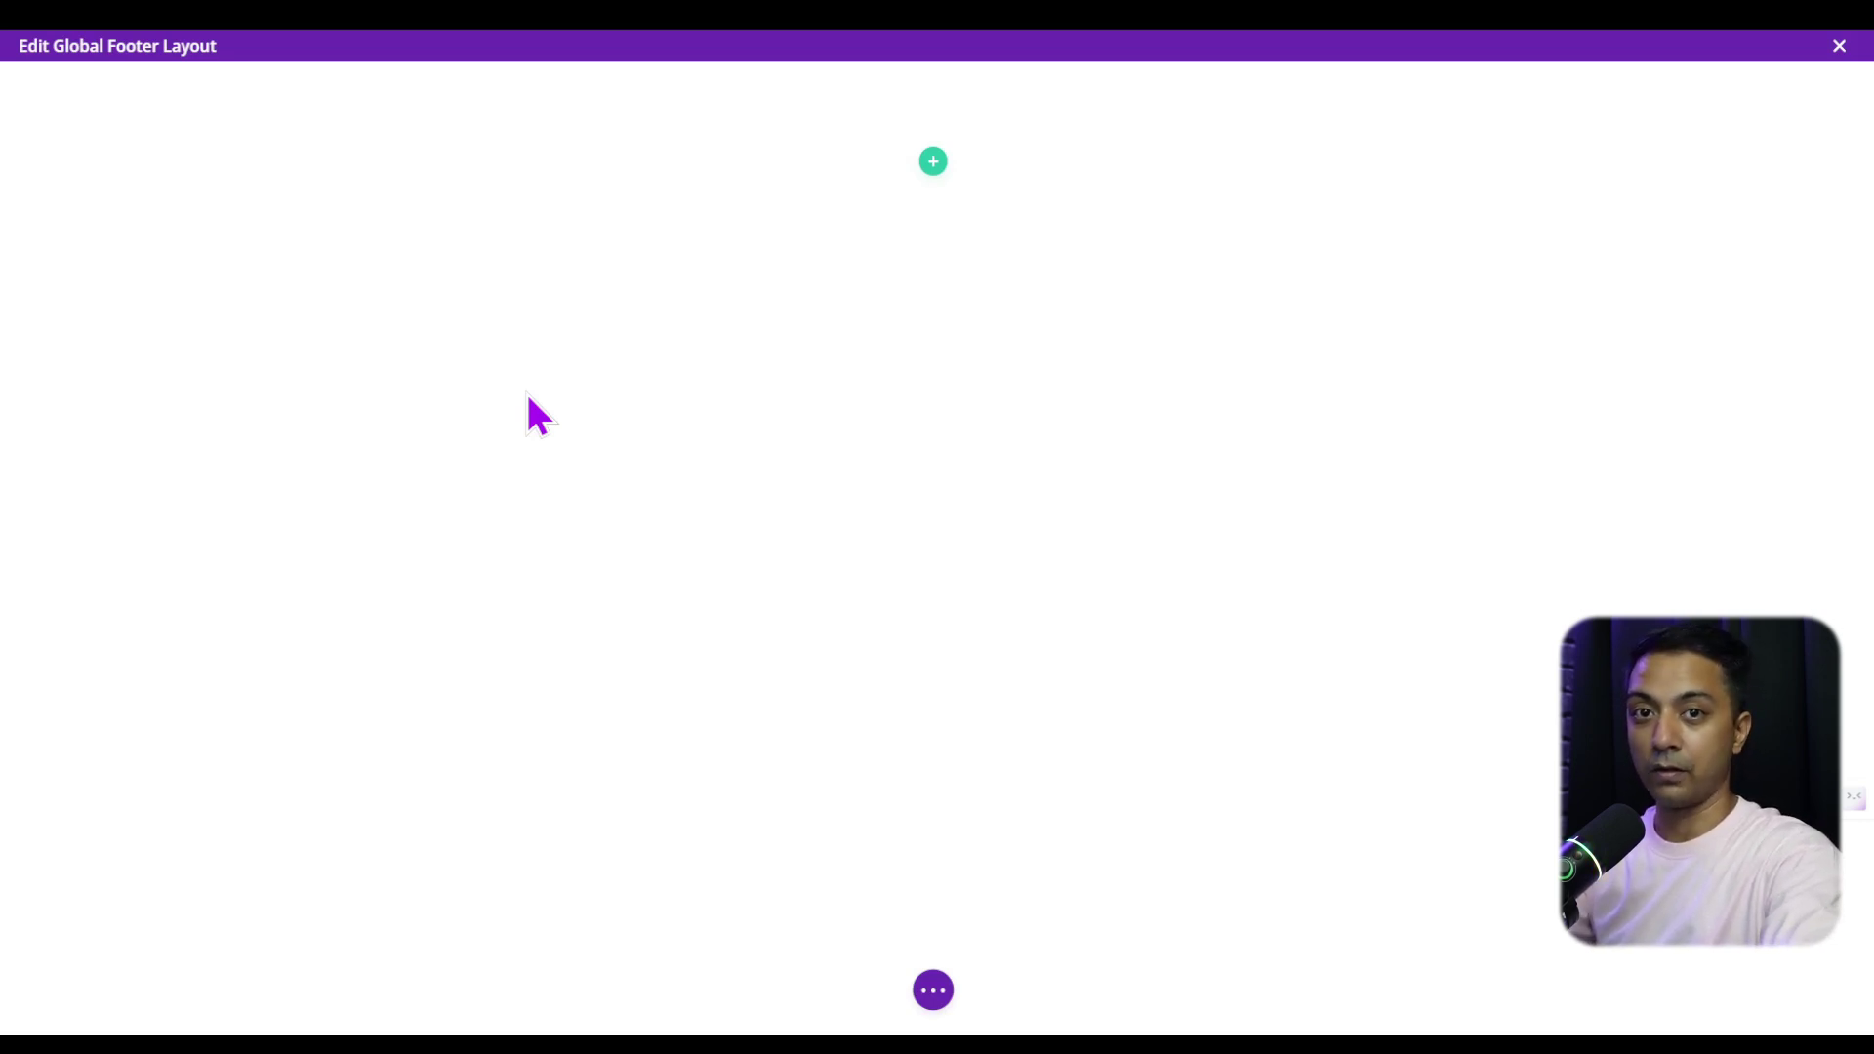
Paste the copied section into the global footer layout and delete the empty section above it
right_click(136, 132)
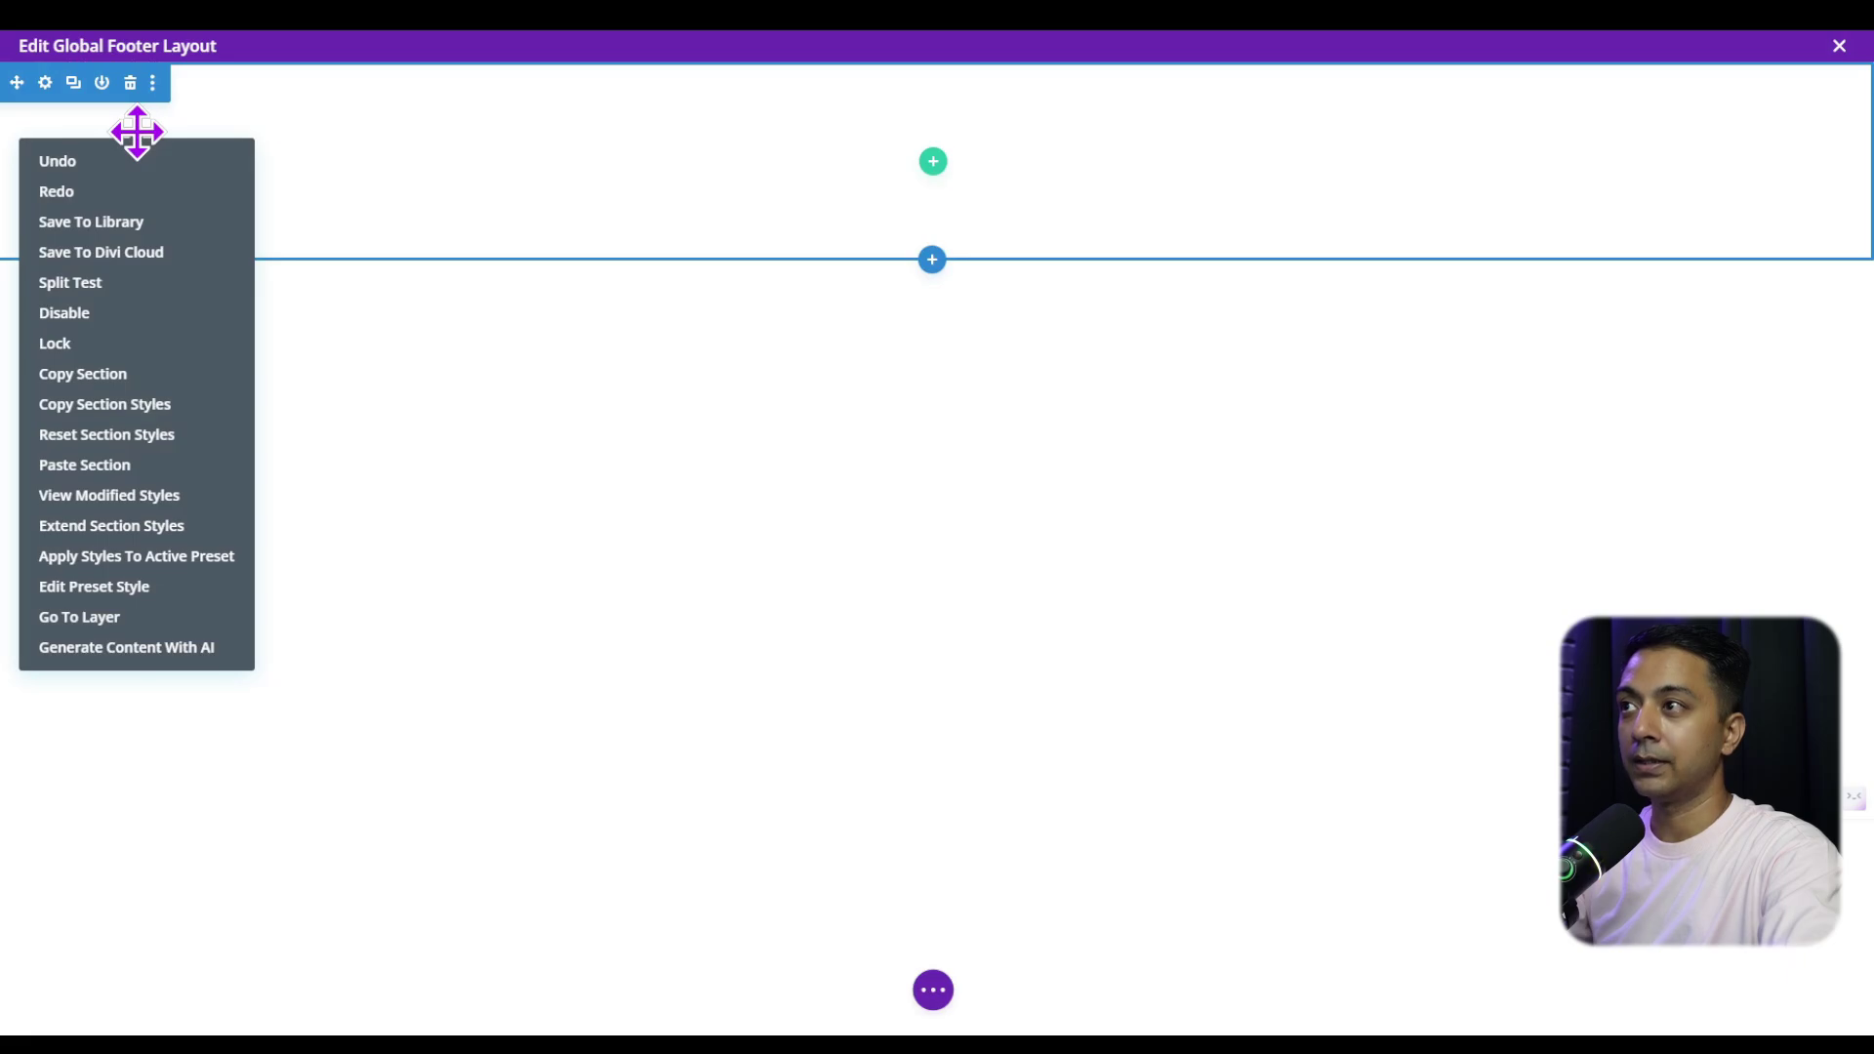
click(115, 479)
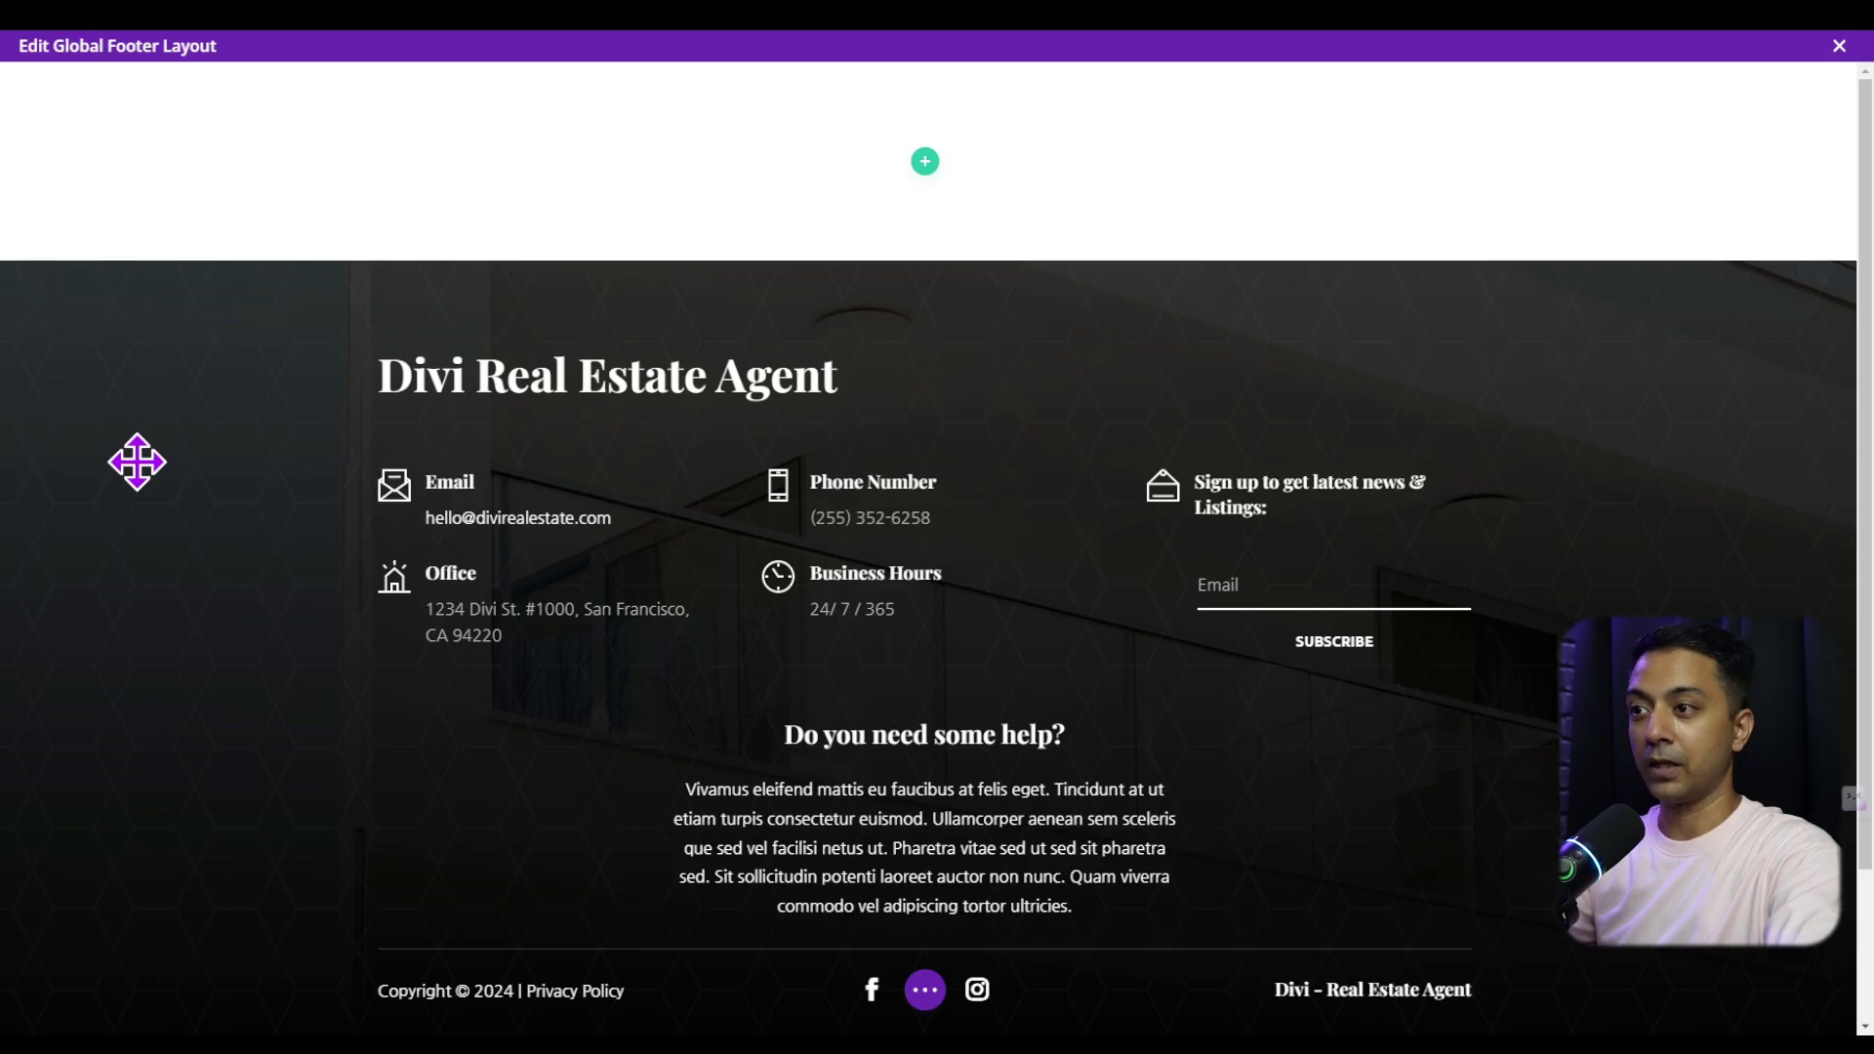
scroll(135, 464, down, 2)
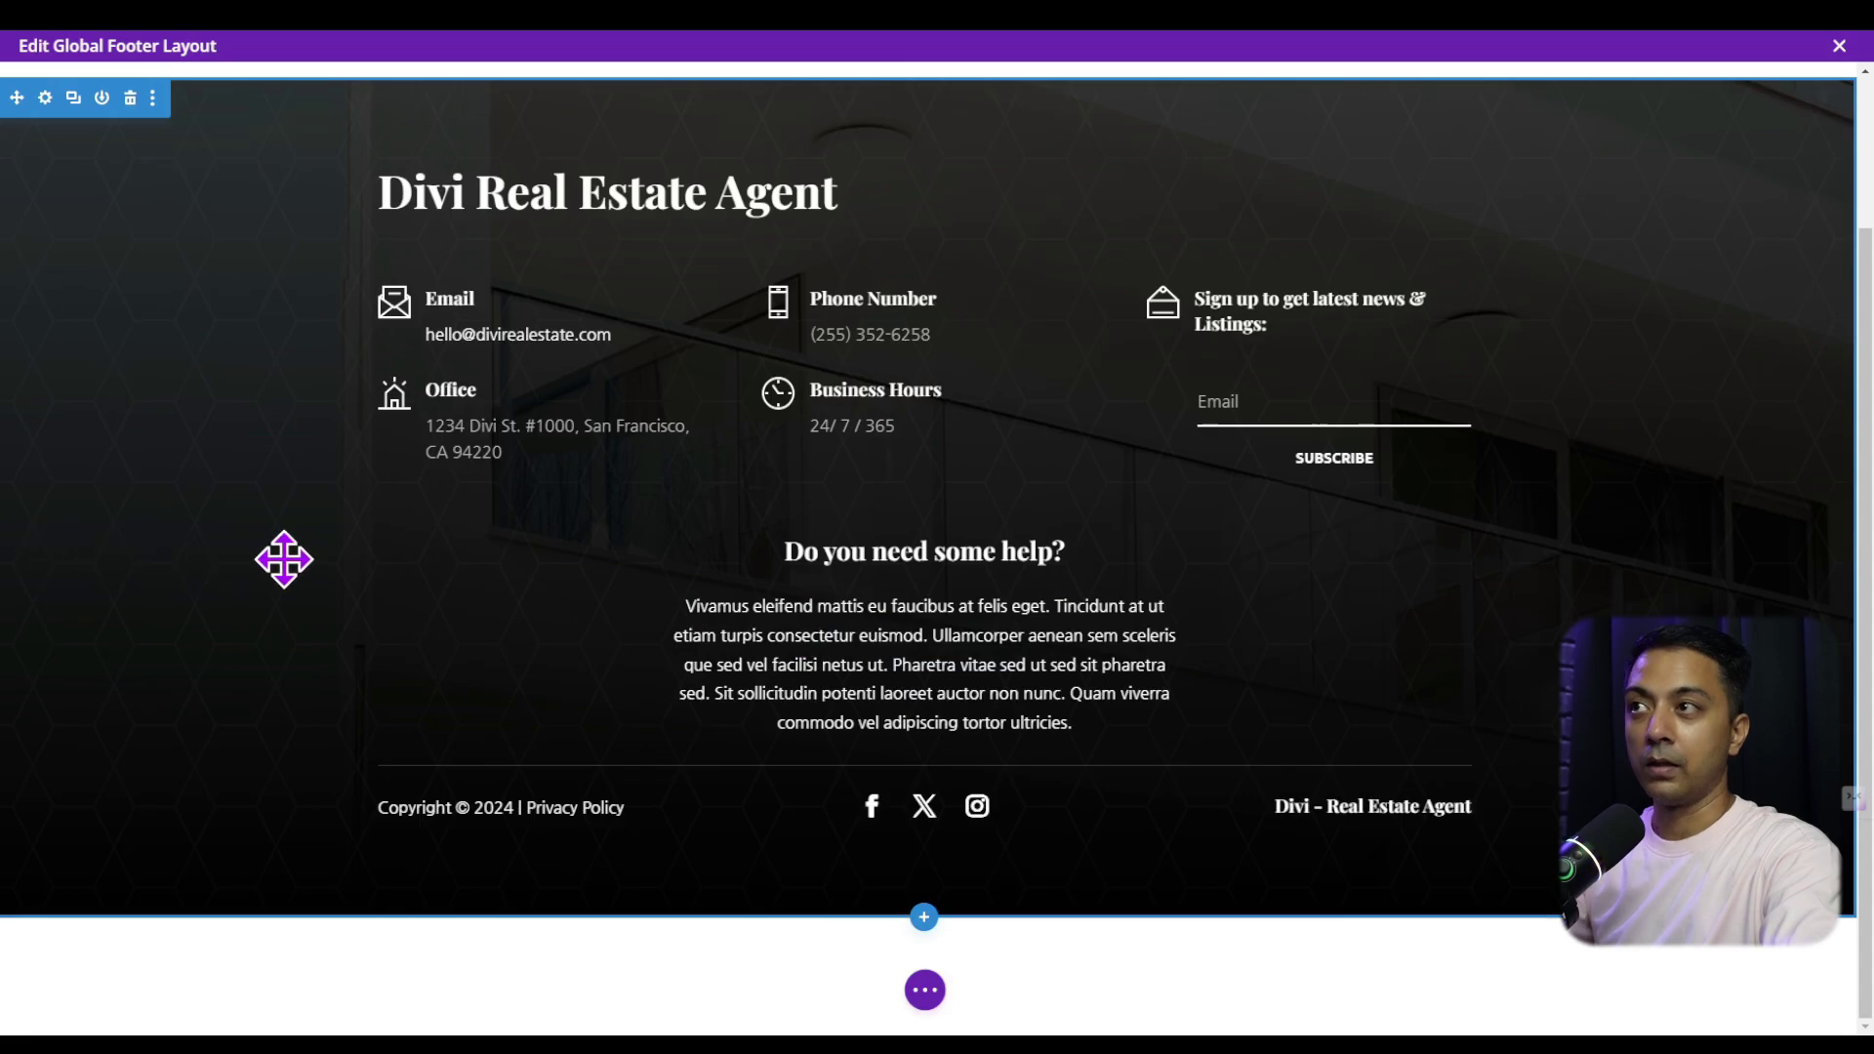
scroll(280, 557, up, 2)
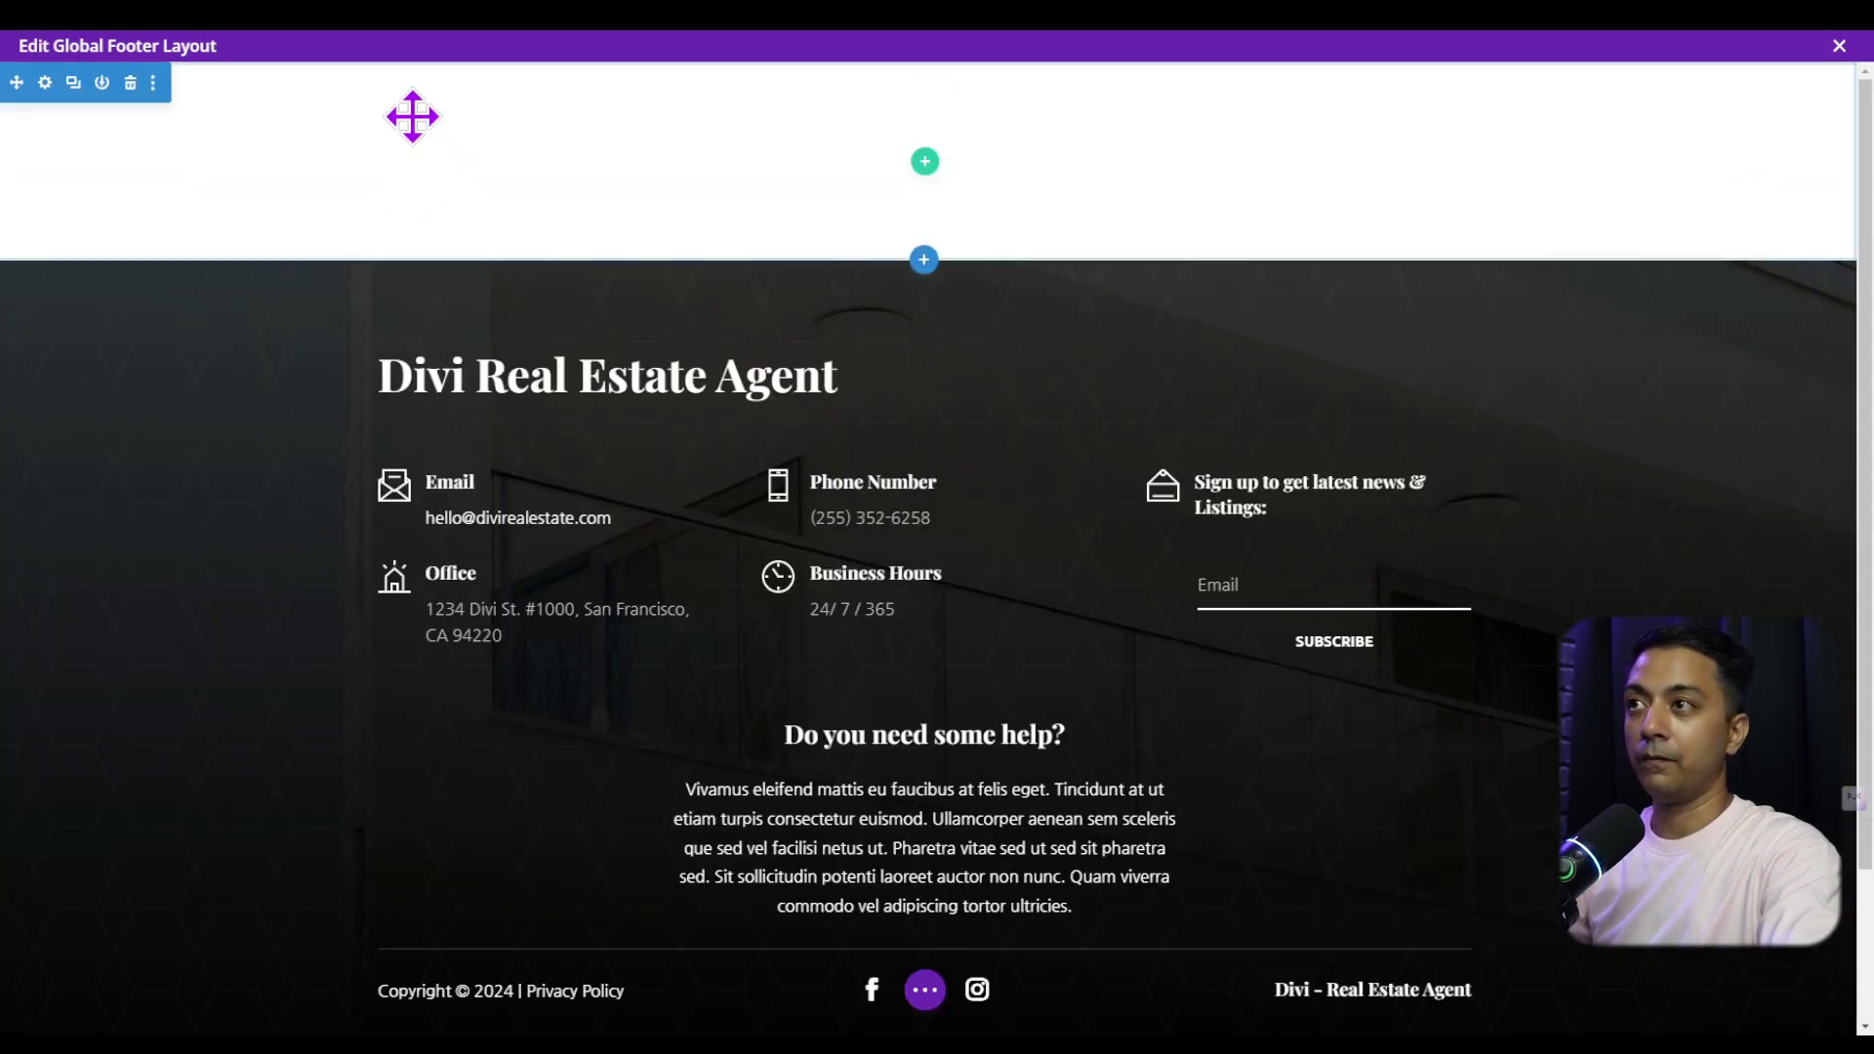
click(131, 86)
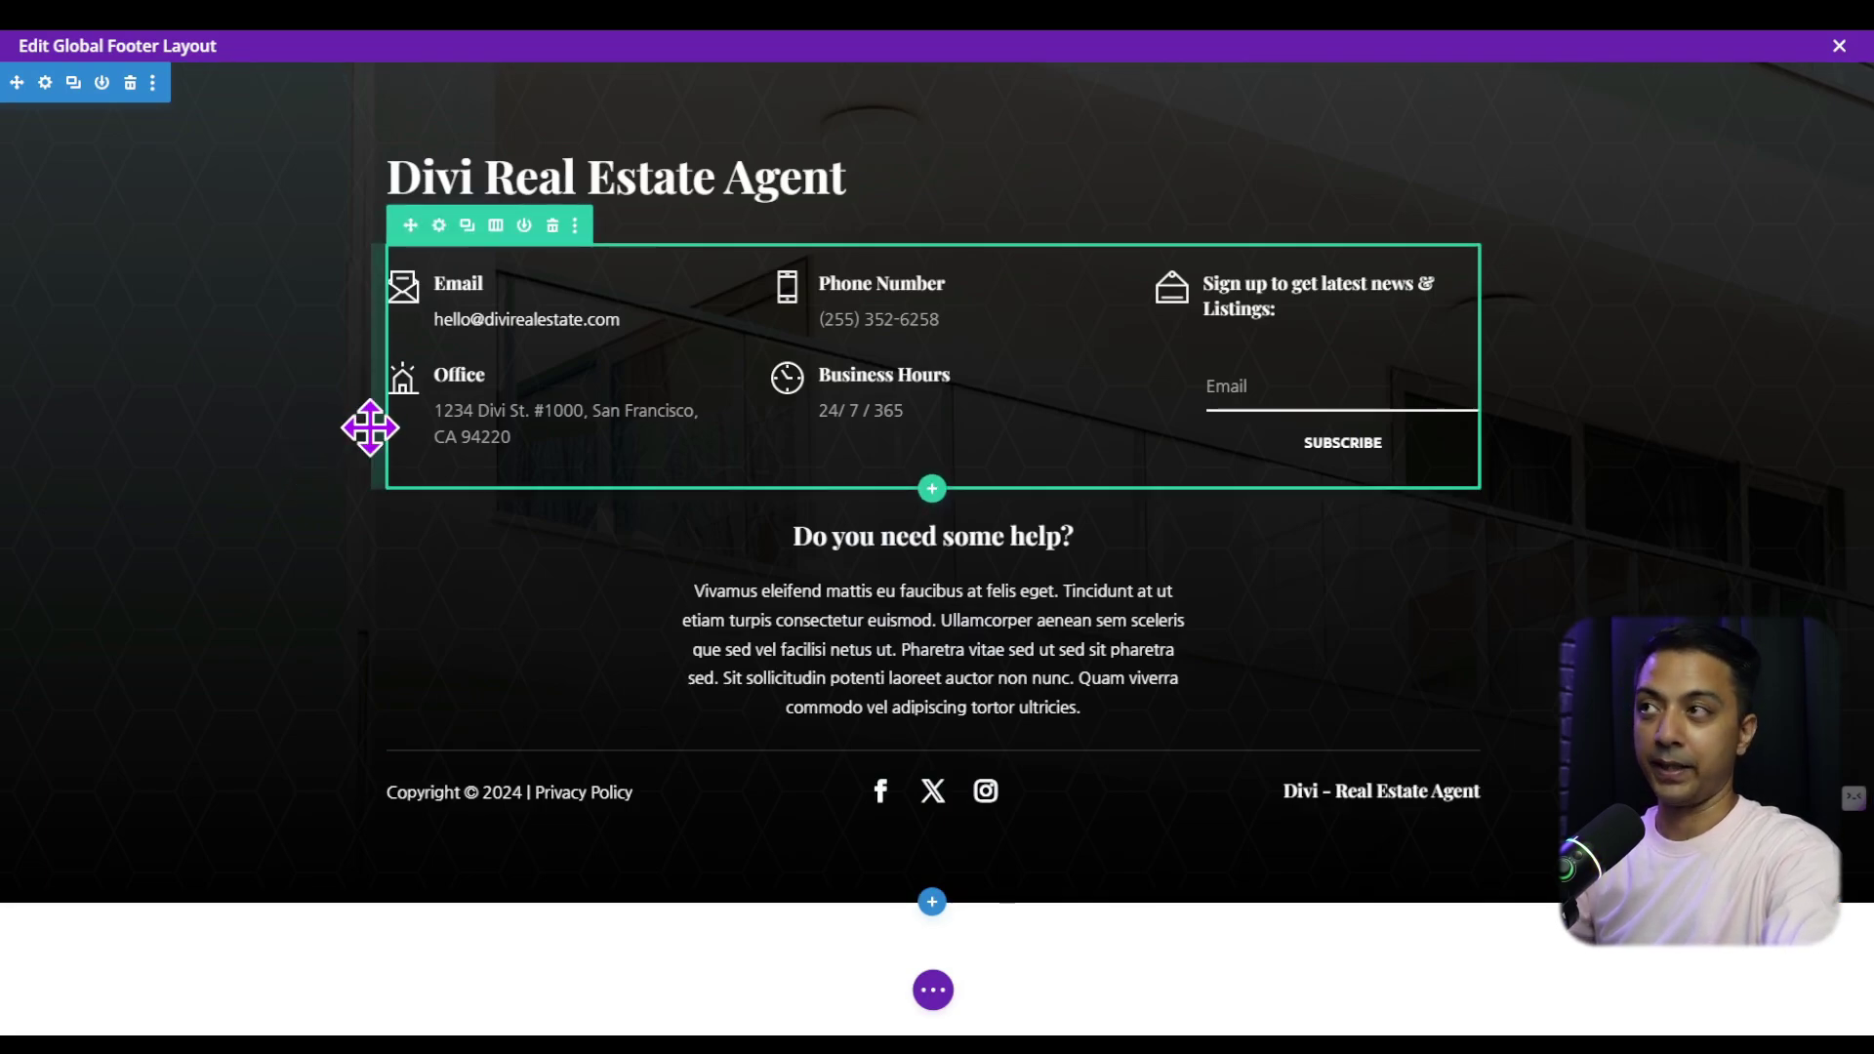
Close the global footer layout editor and save the Theme Builder changes
click(932, 990)
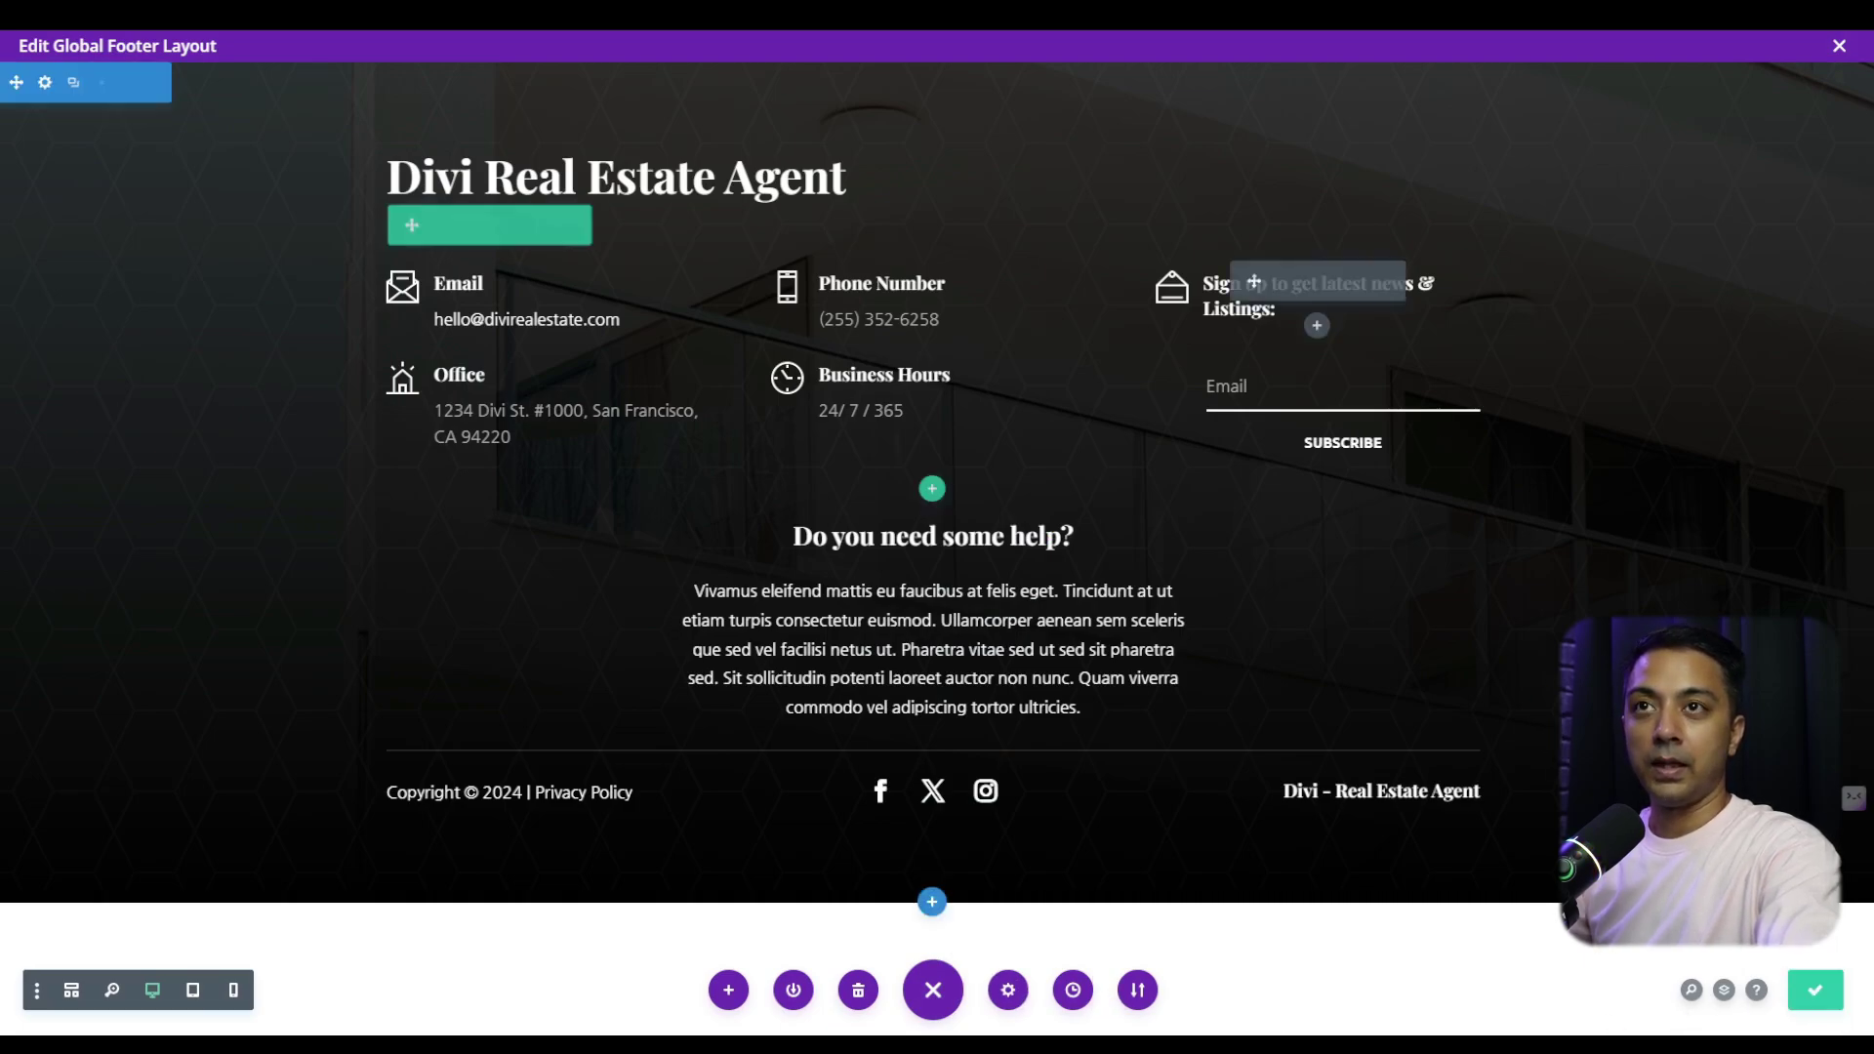
click(1840, 47)
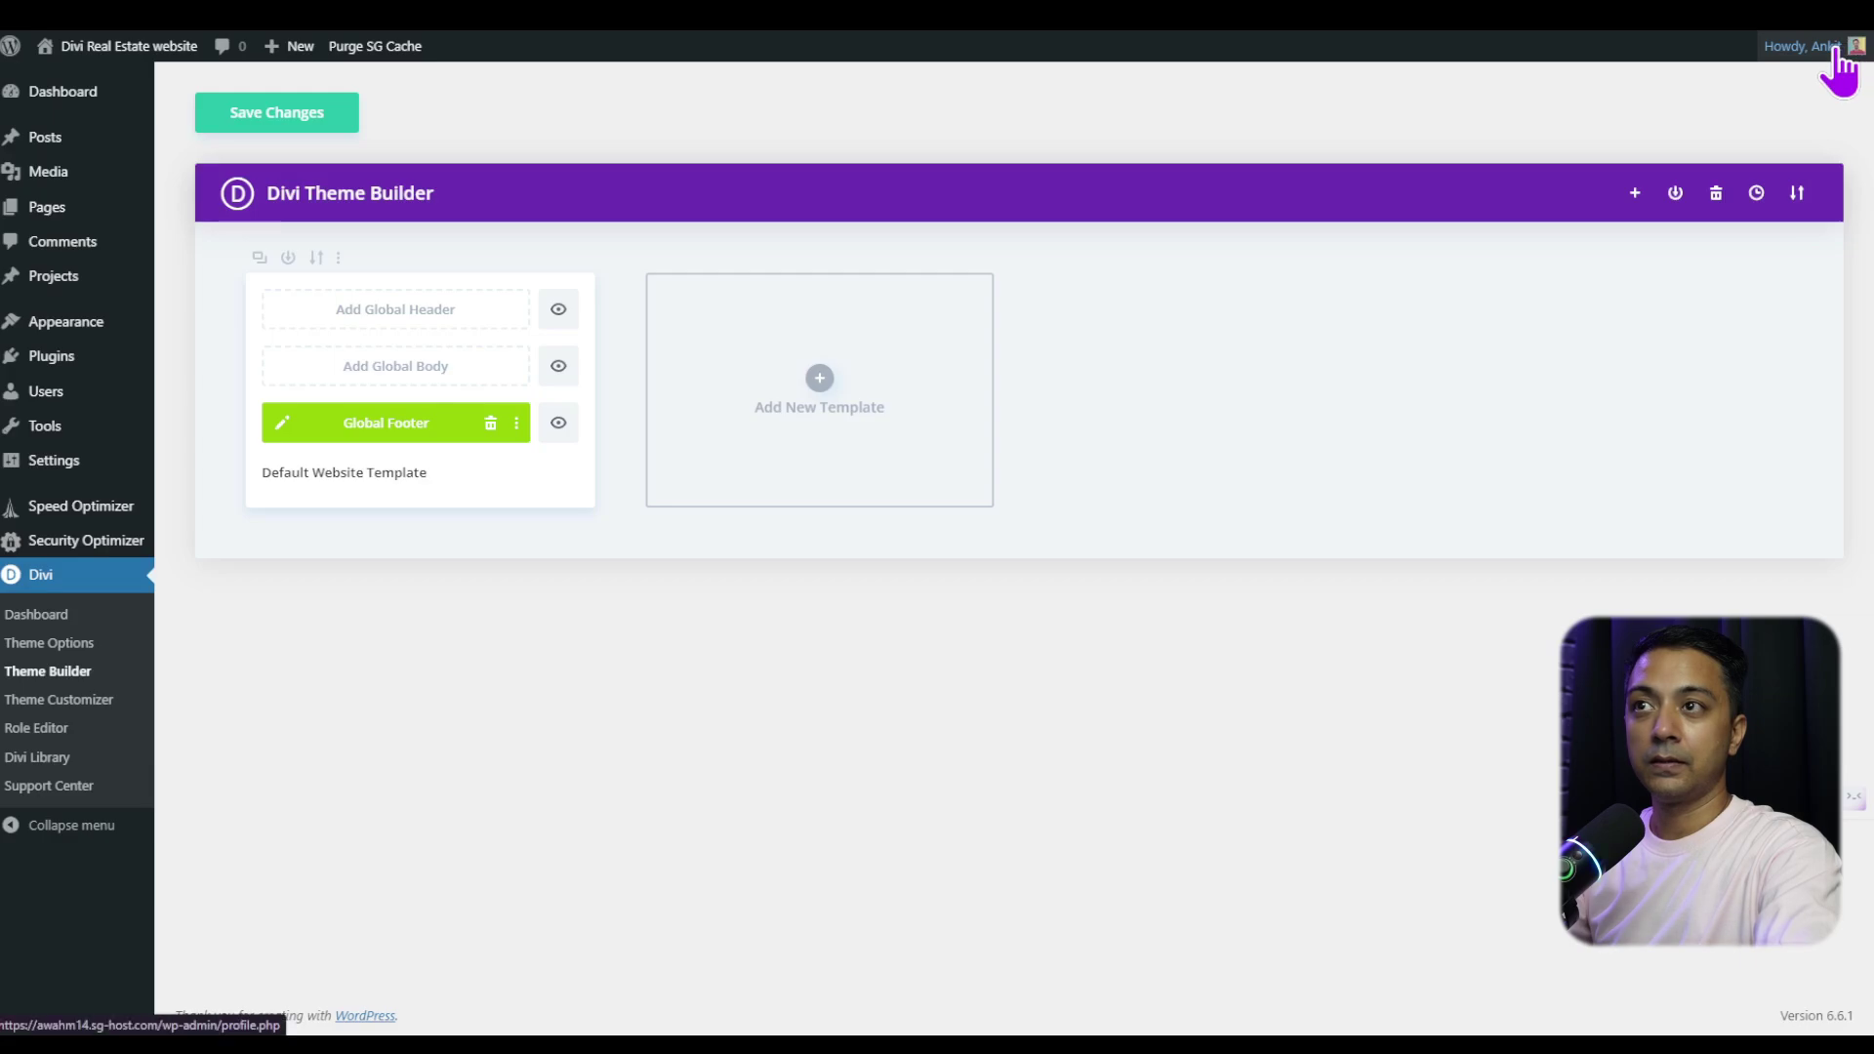
click(285, 117)
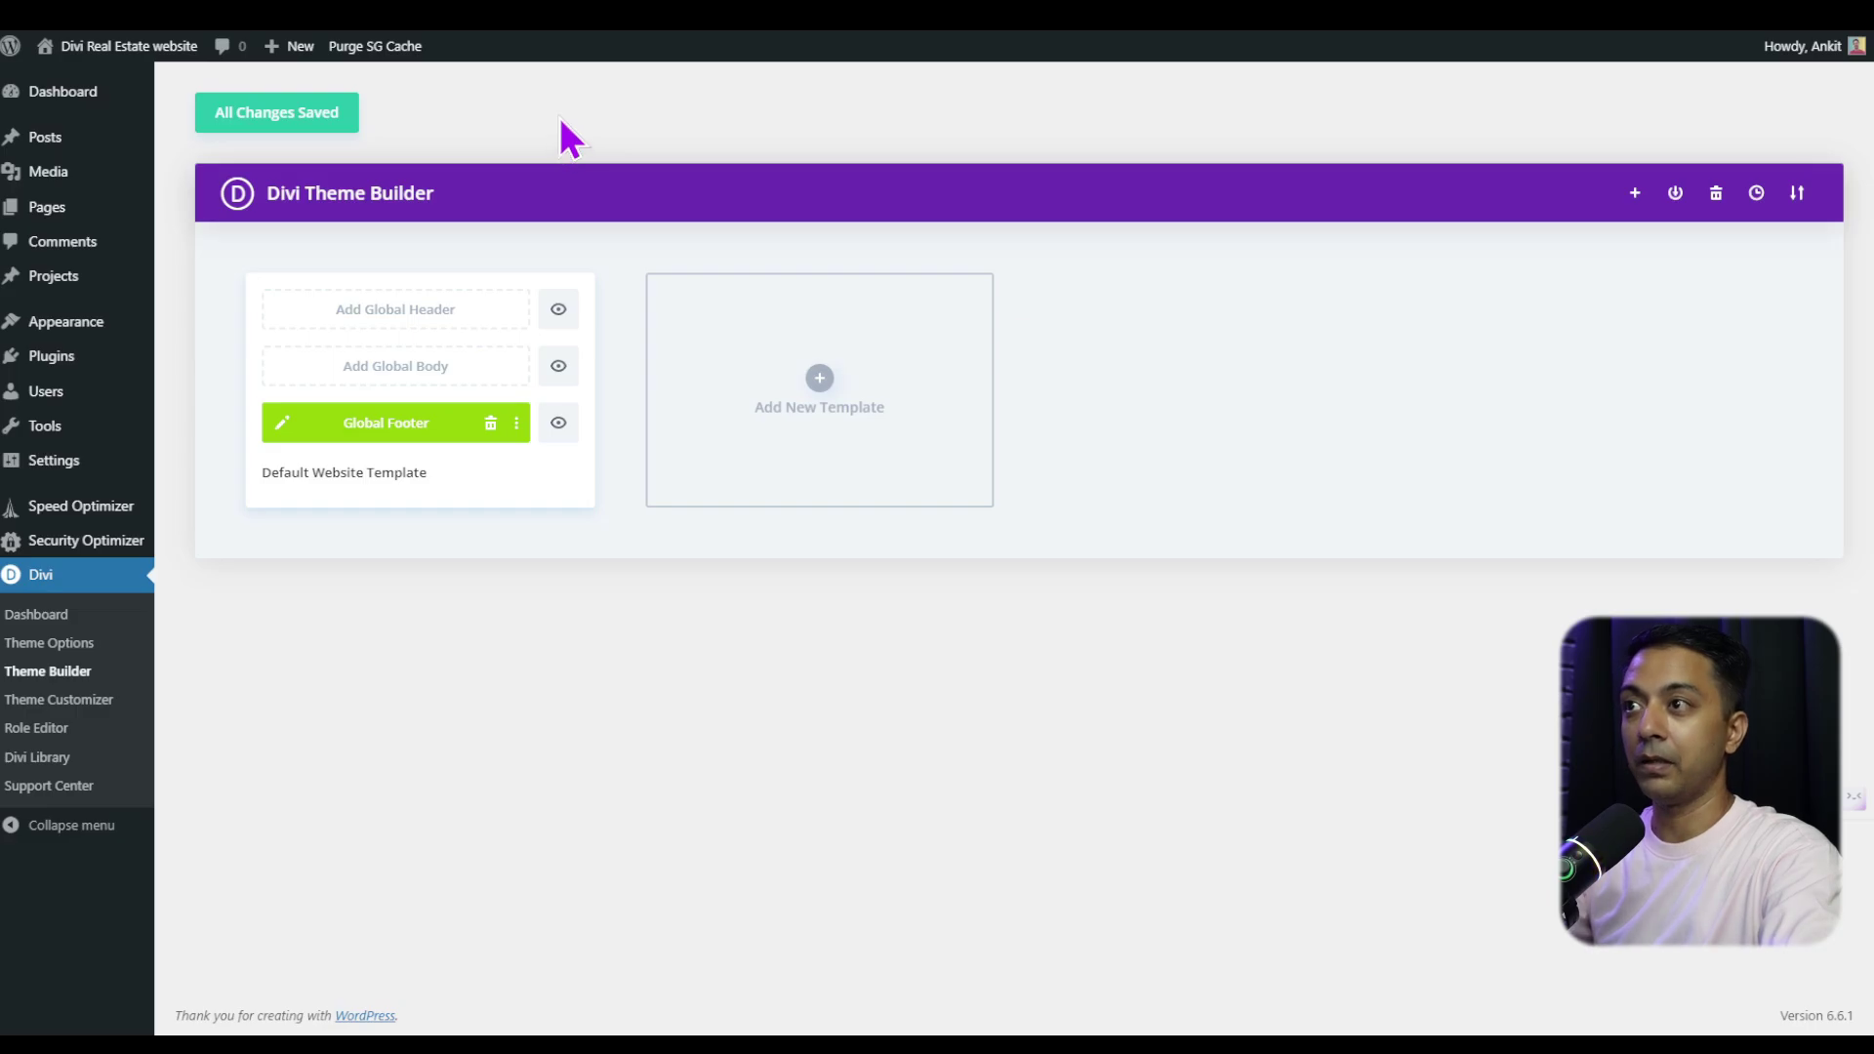
Visit the live site and check the global footer at the end of the homepage
mouse_move(154, 50)
right_click(84, 84)
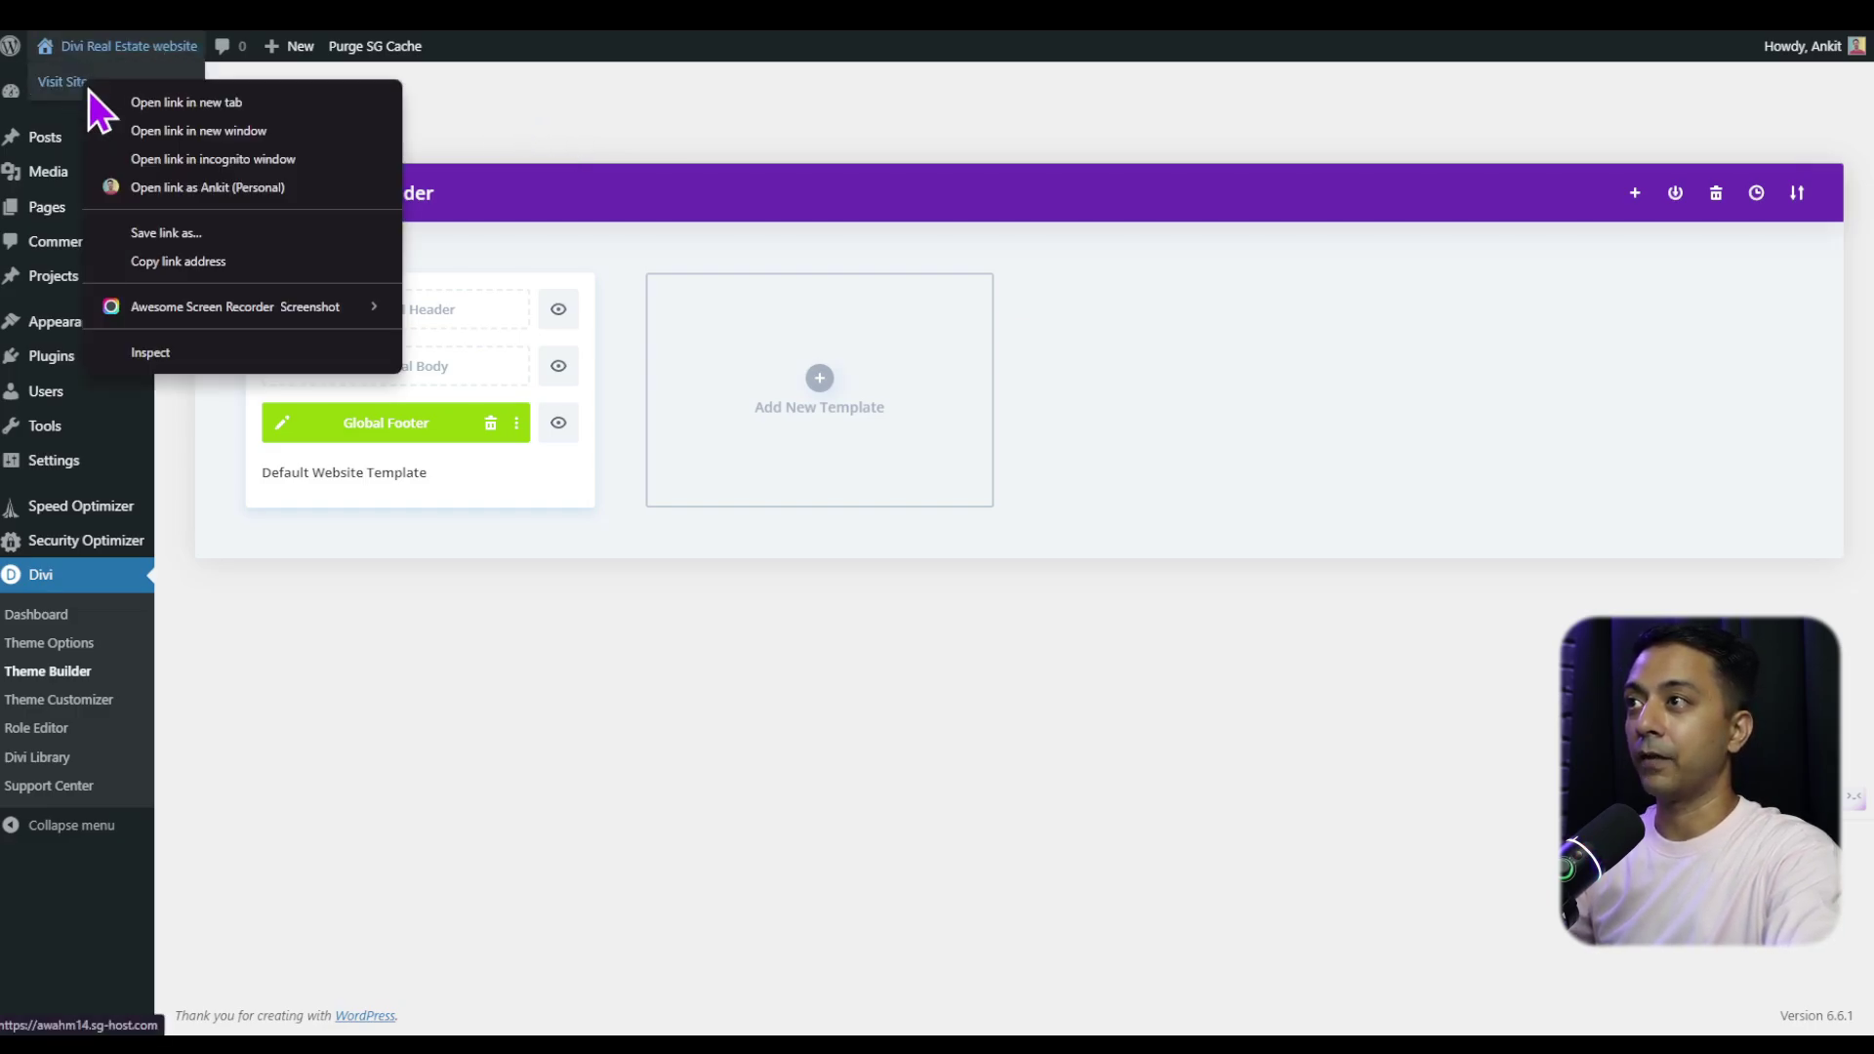
key(Escape)
click(86, 90)
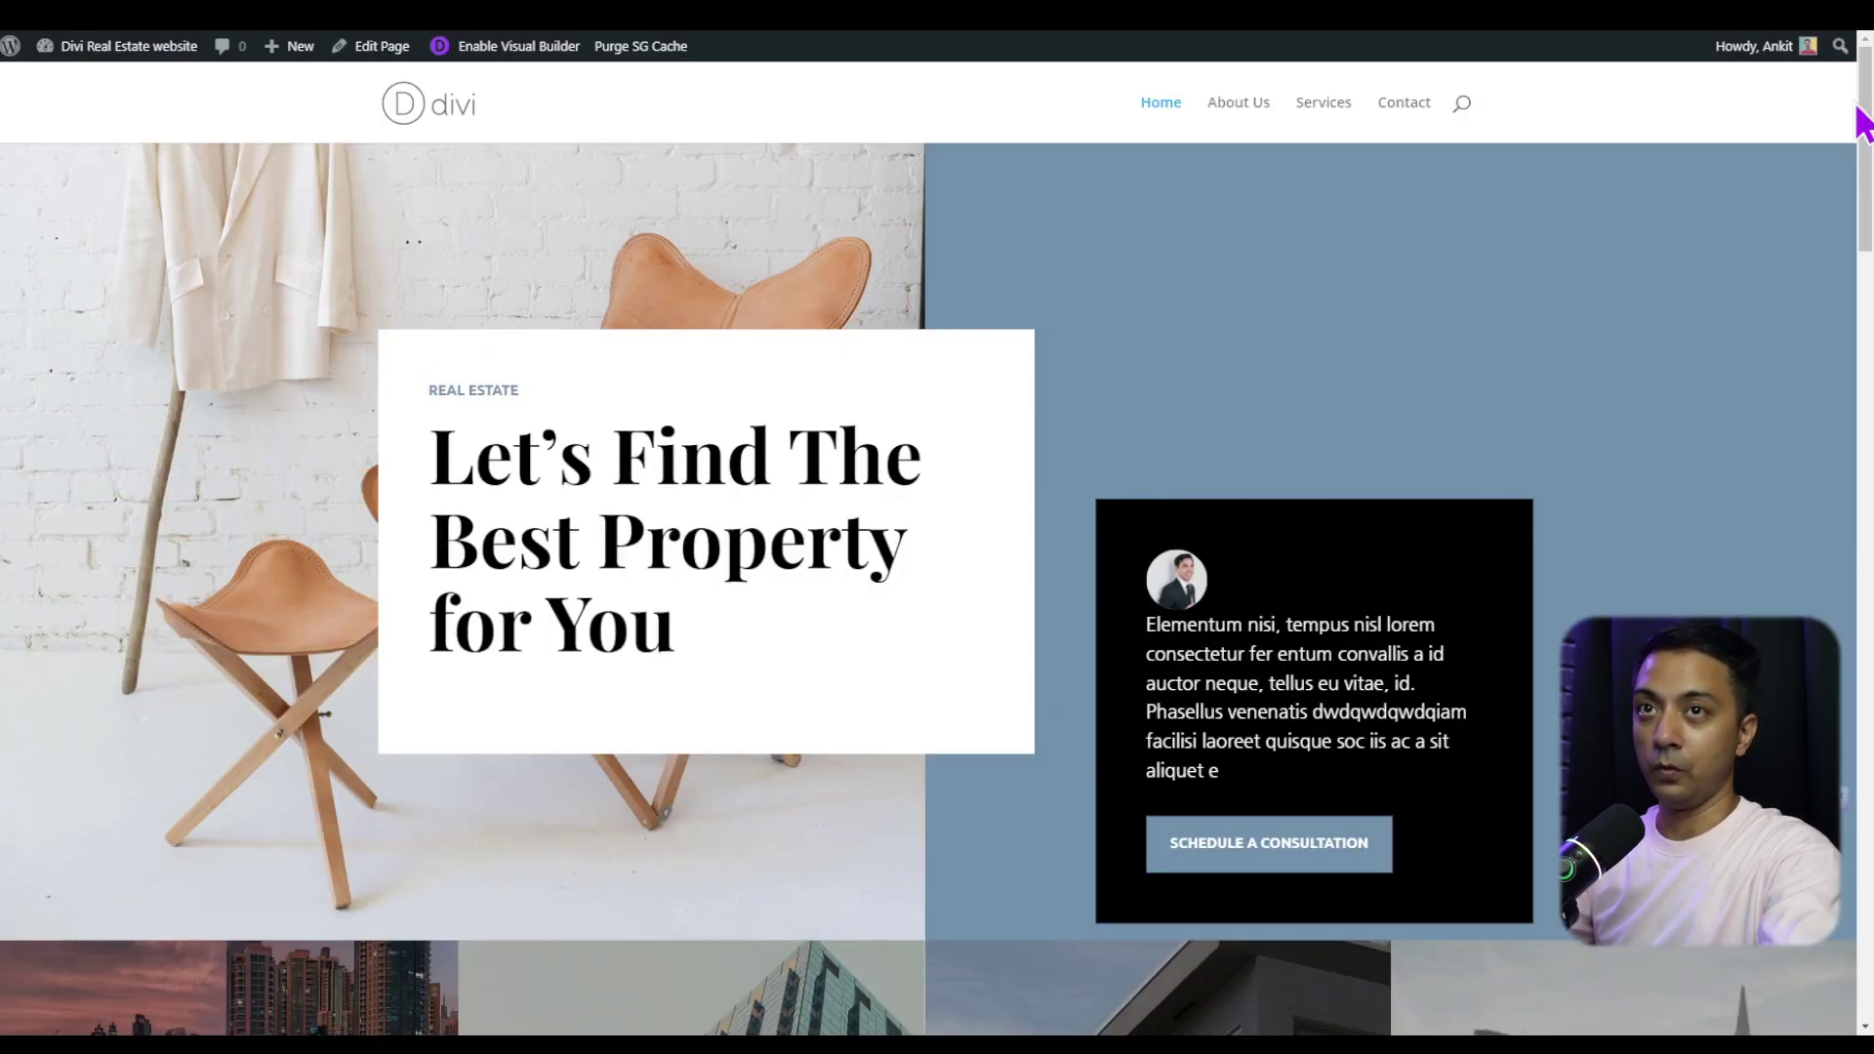
scroll(1866, 472, down, 15)
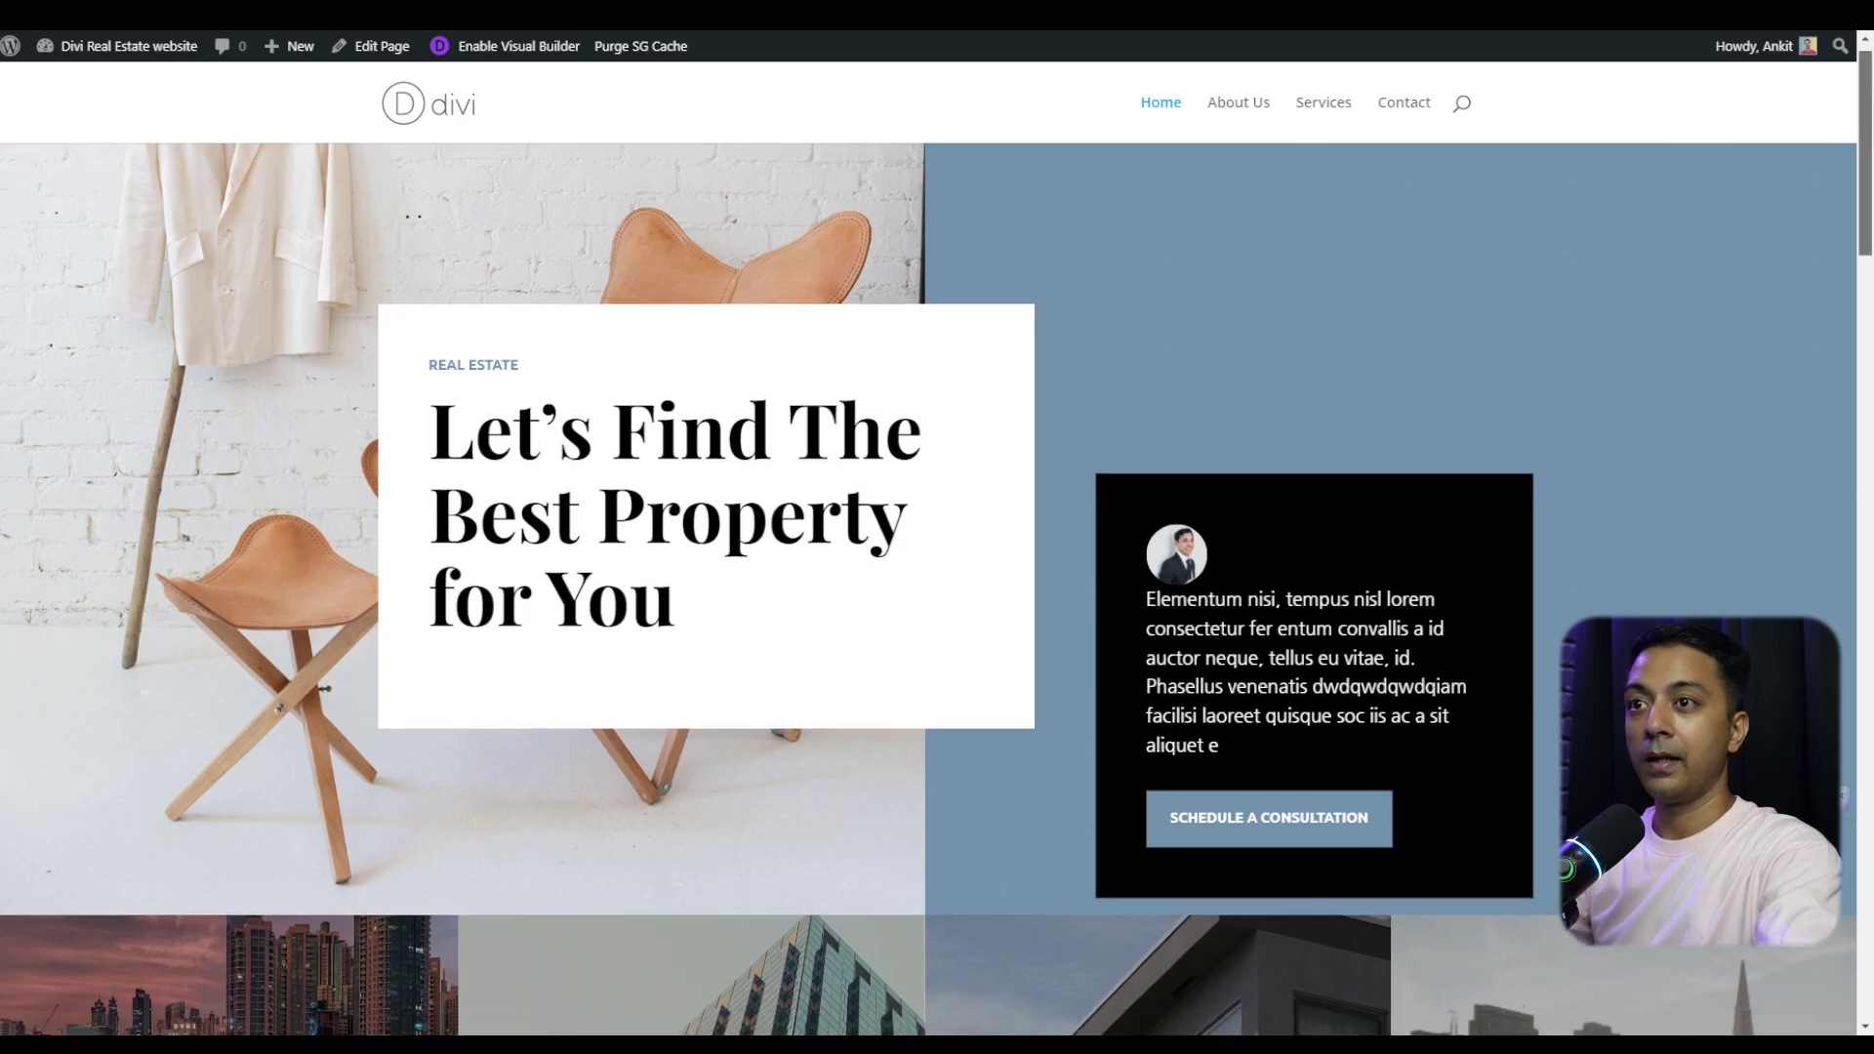
scroll(1867, 473, down, 15)
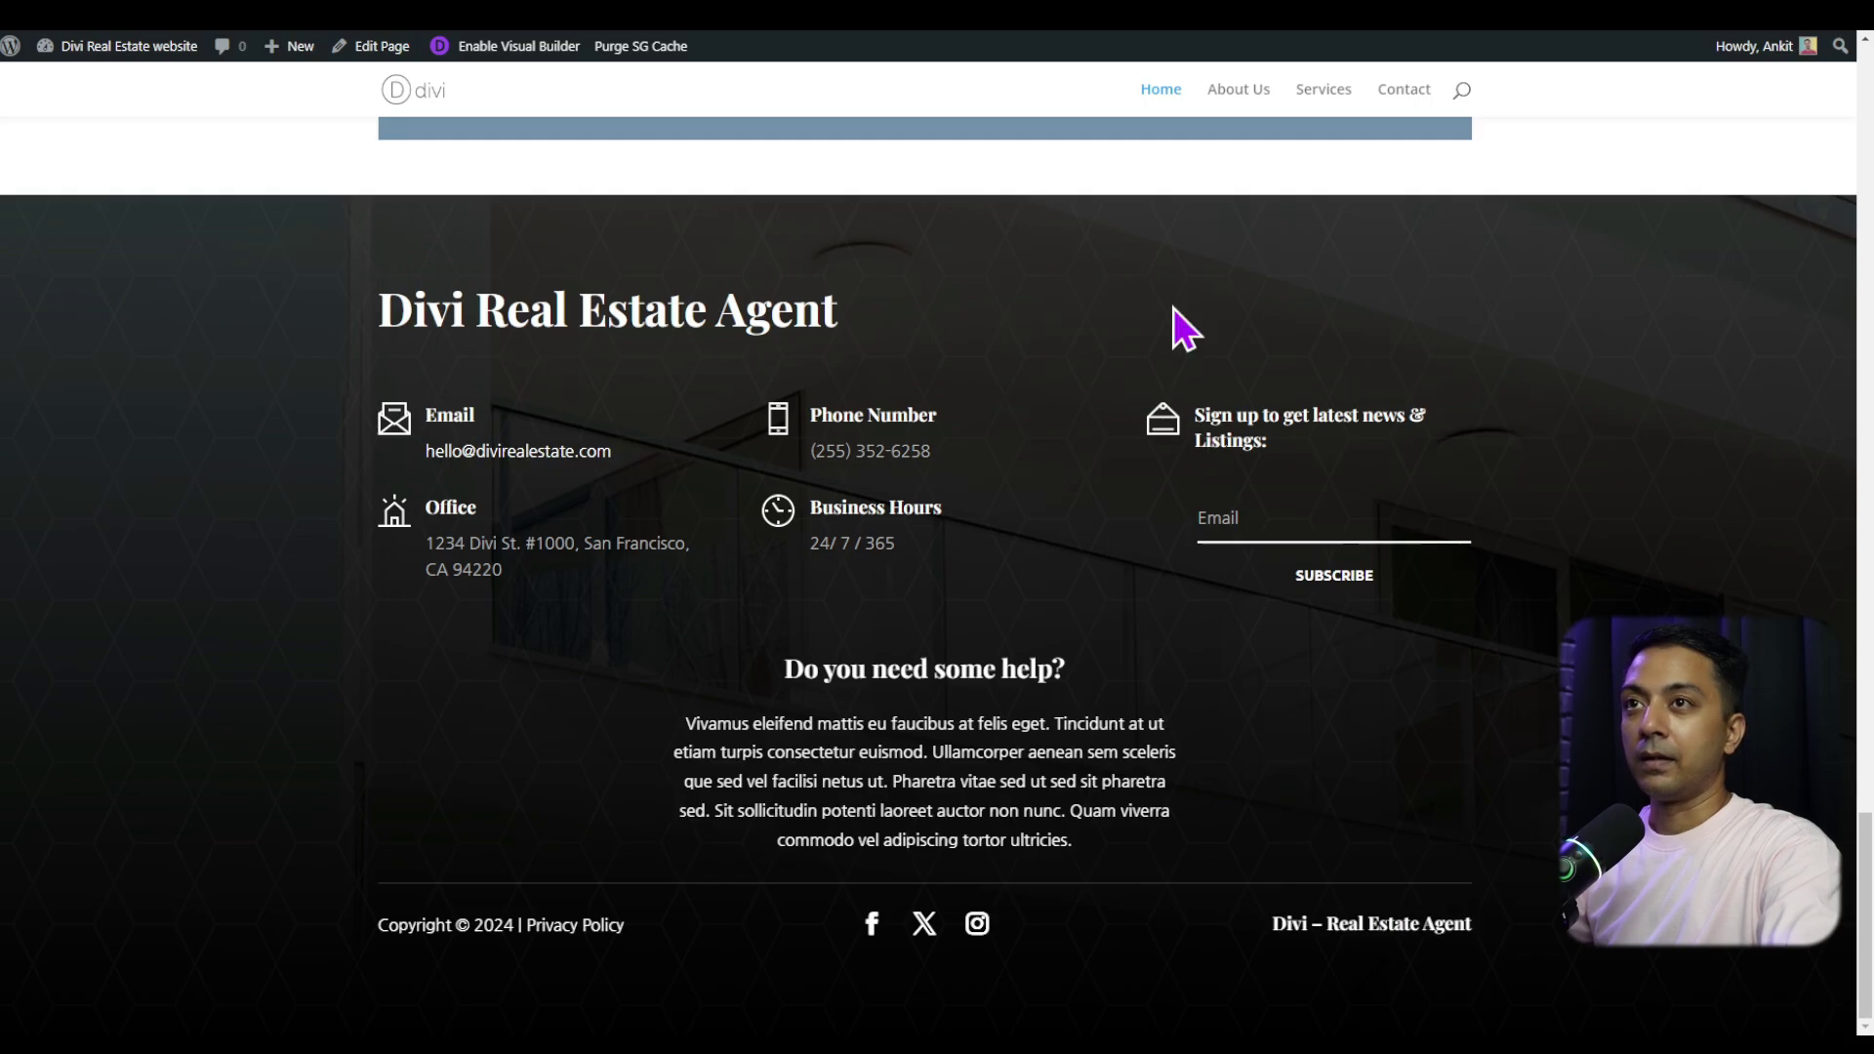
Check the global footer on the About Us and Services pages of the live site
click(1256, 101)
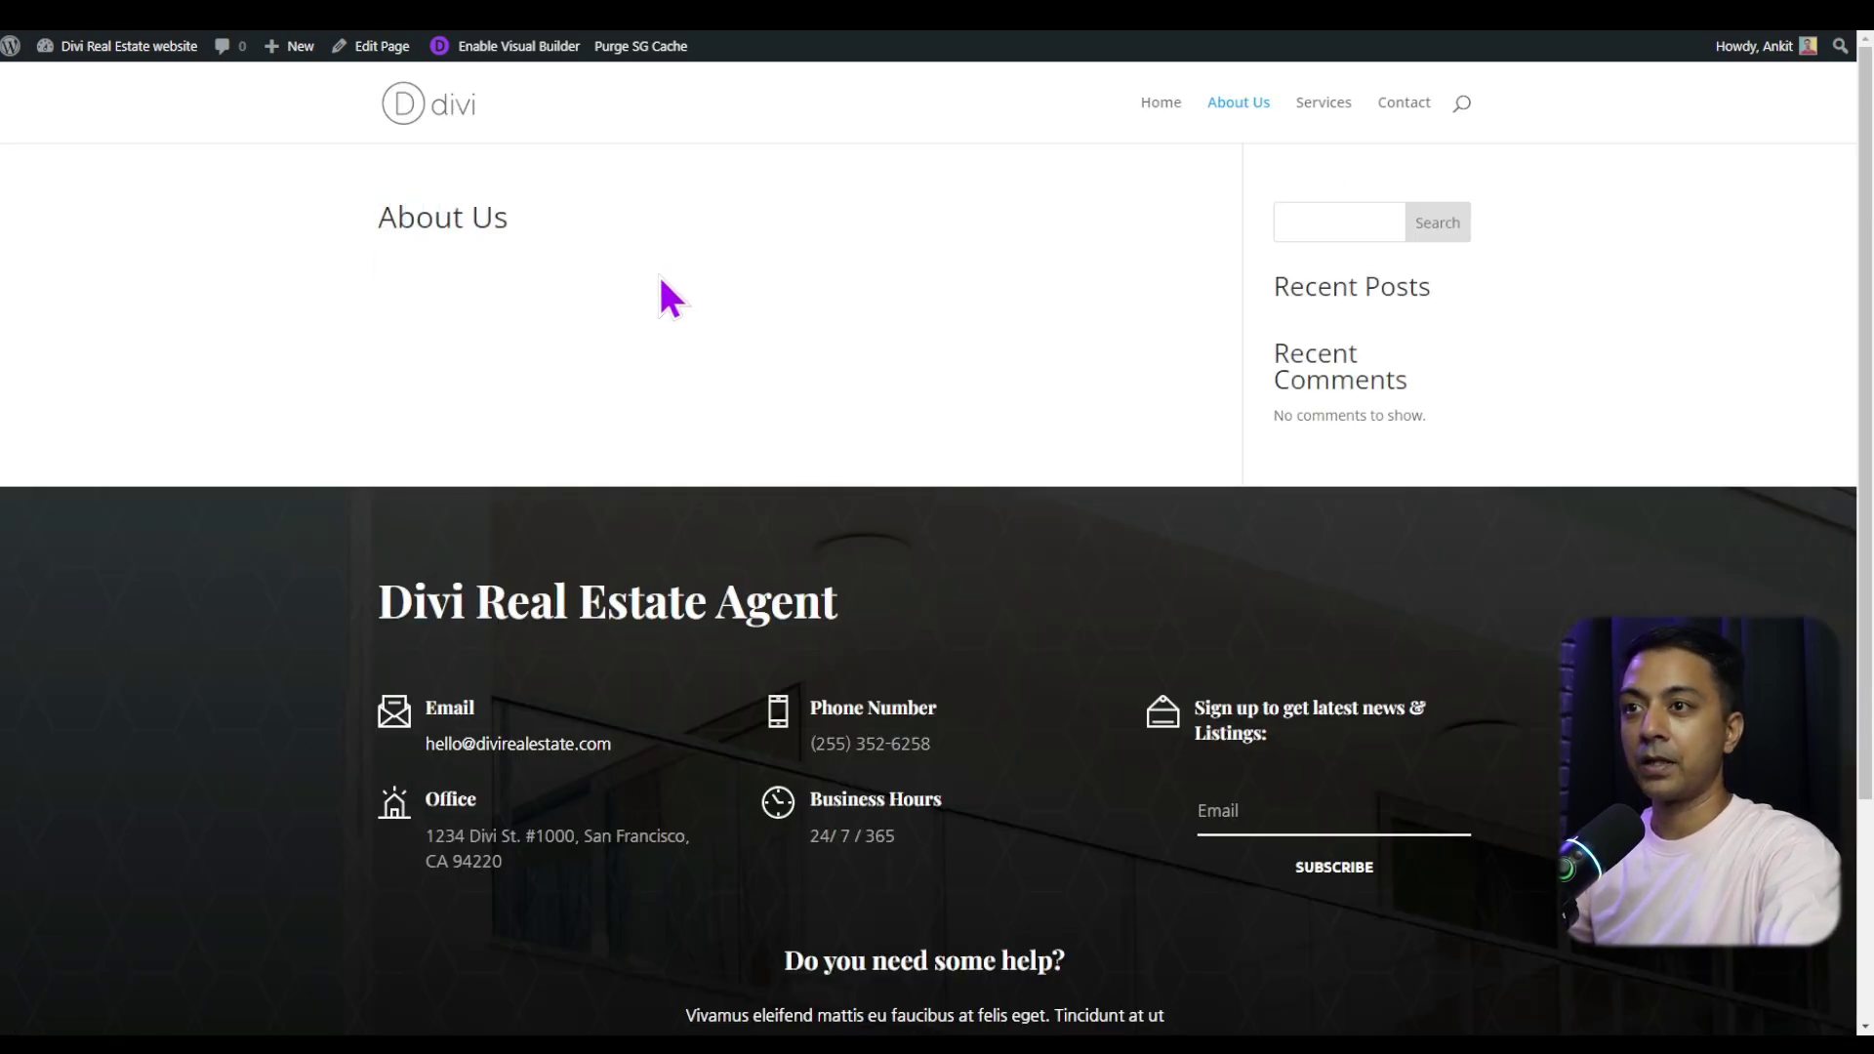
scroll(1226, 883, down, 3)
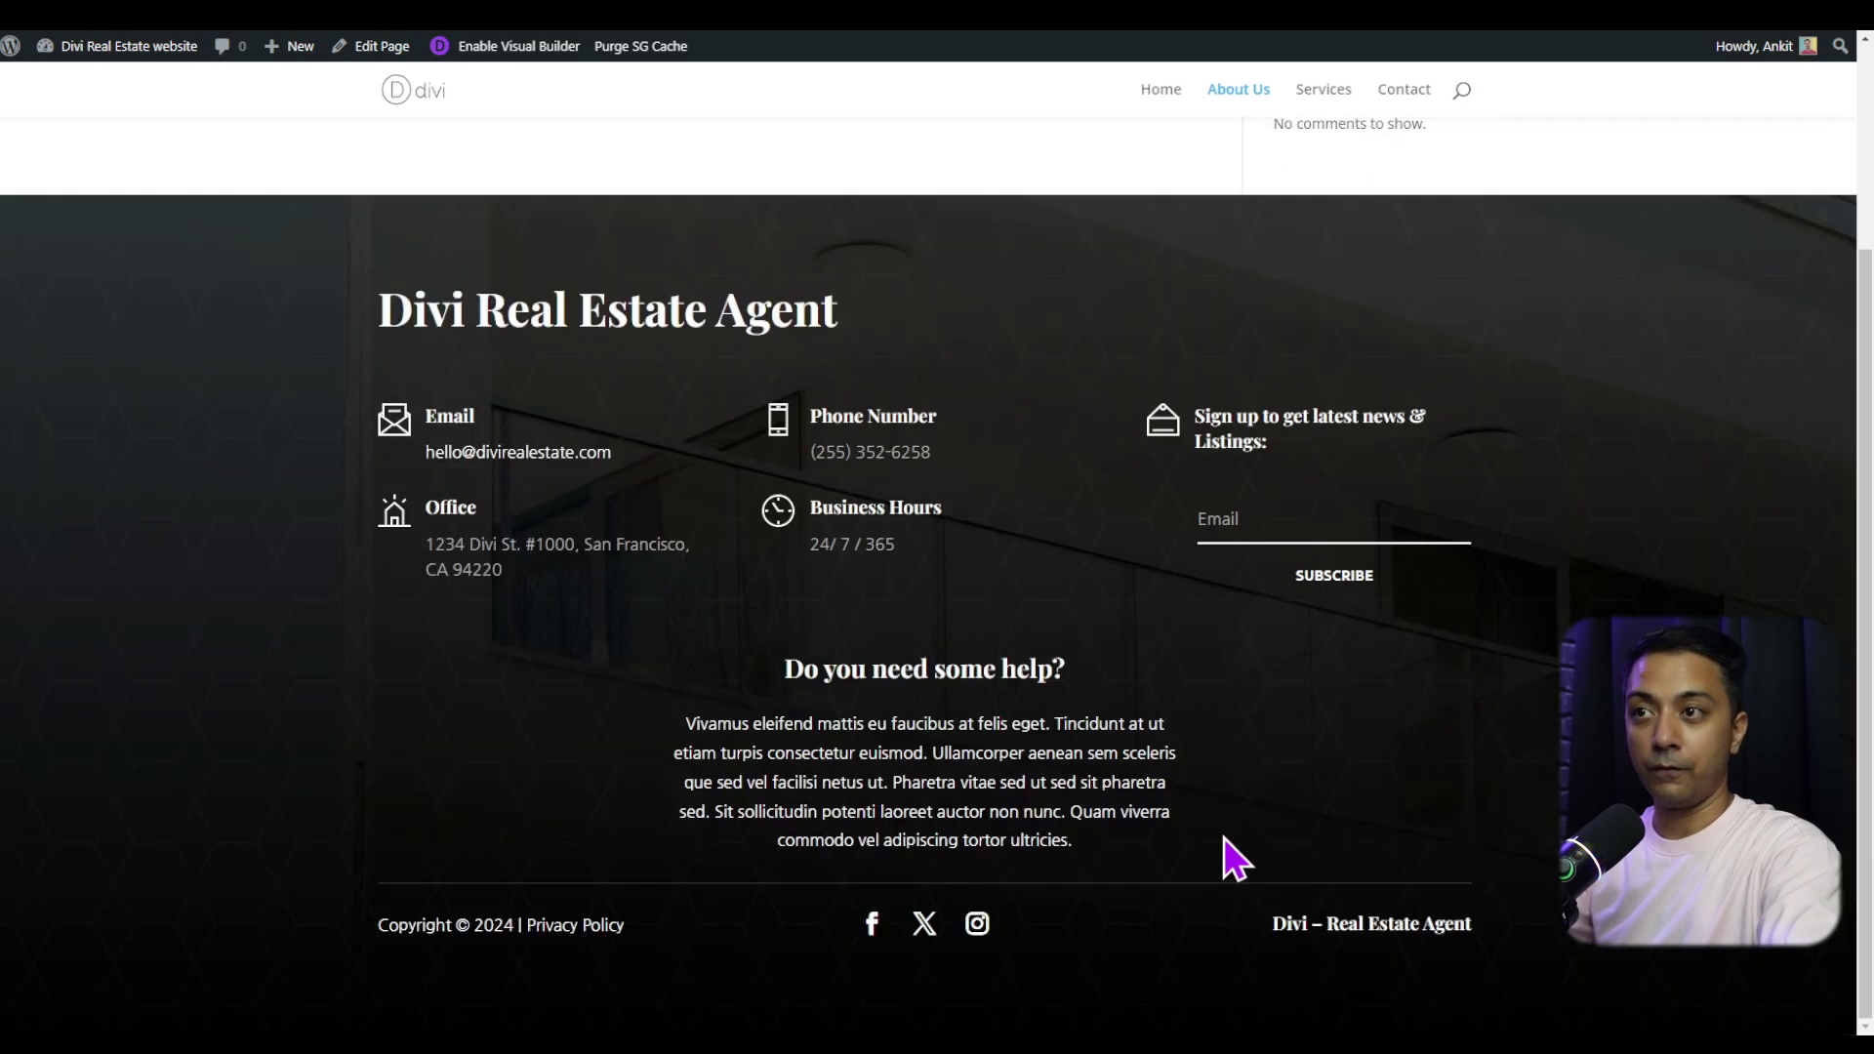
scroll(1216, 841, up, 3)
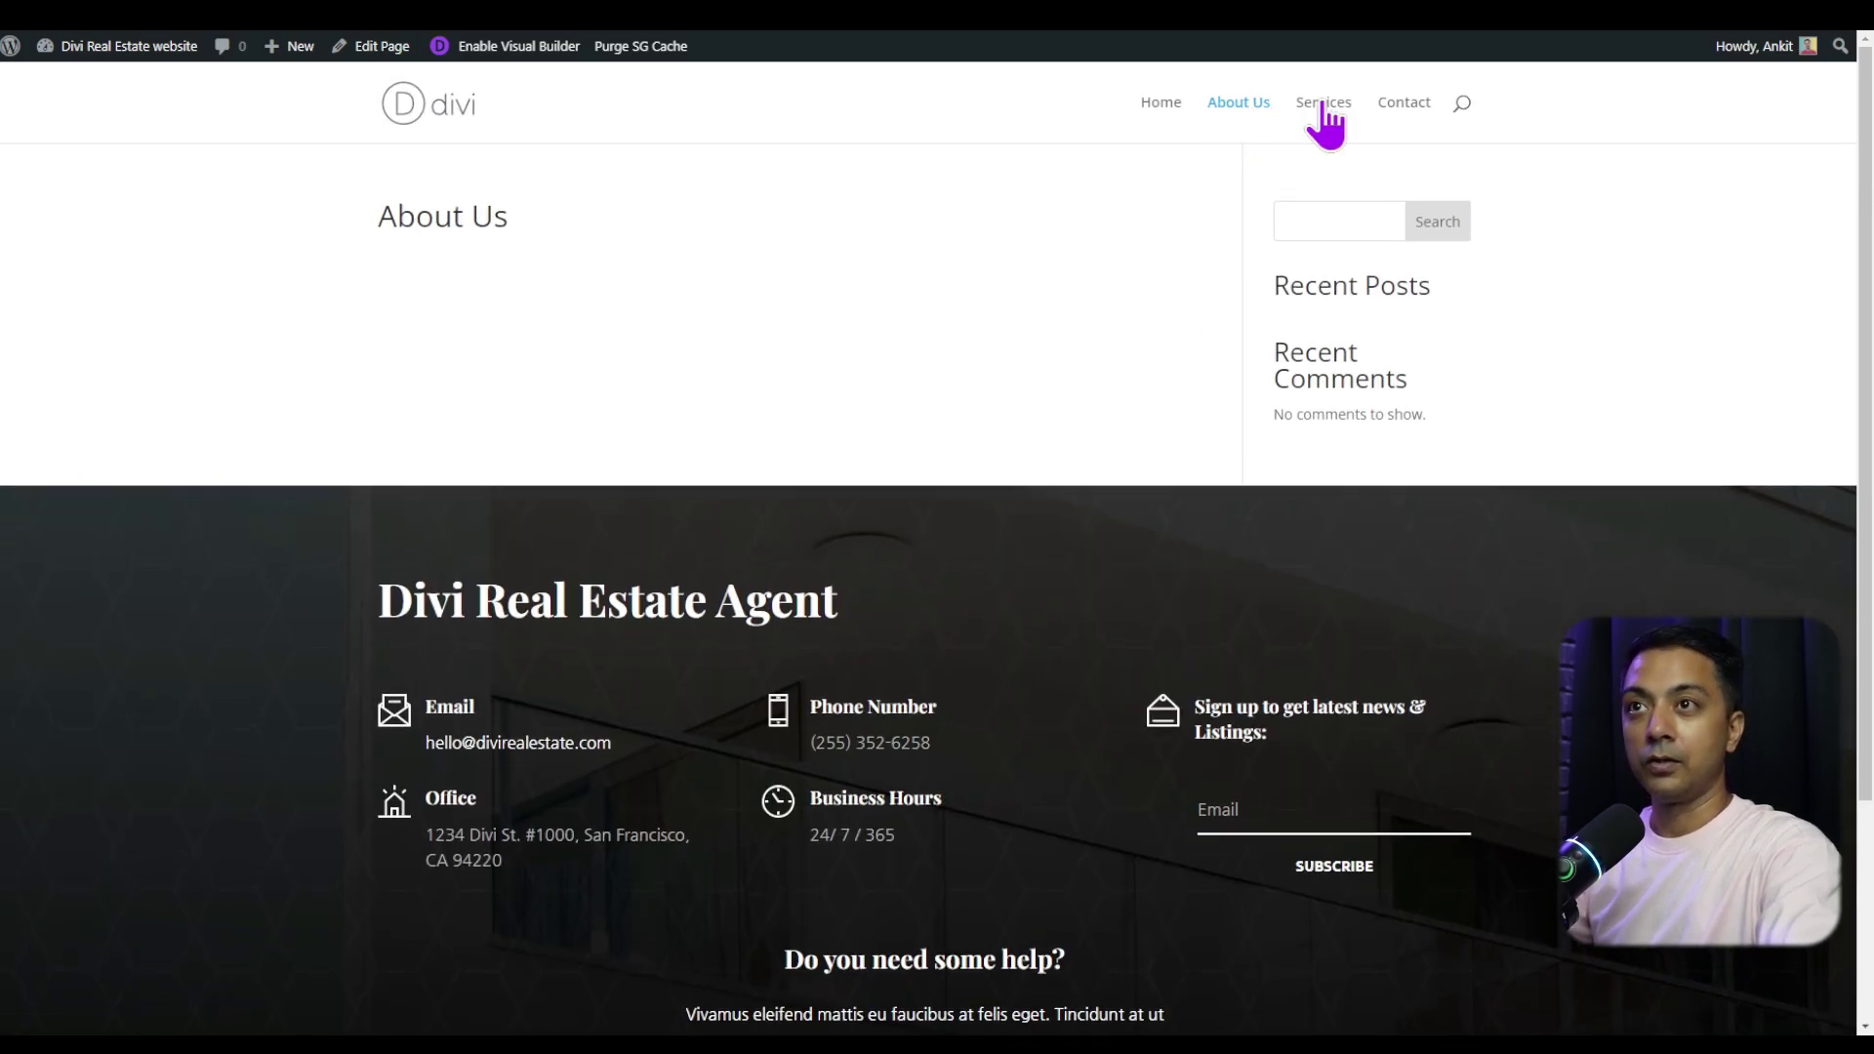
click(1324, 104)
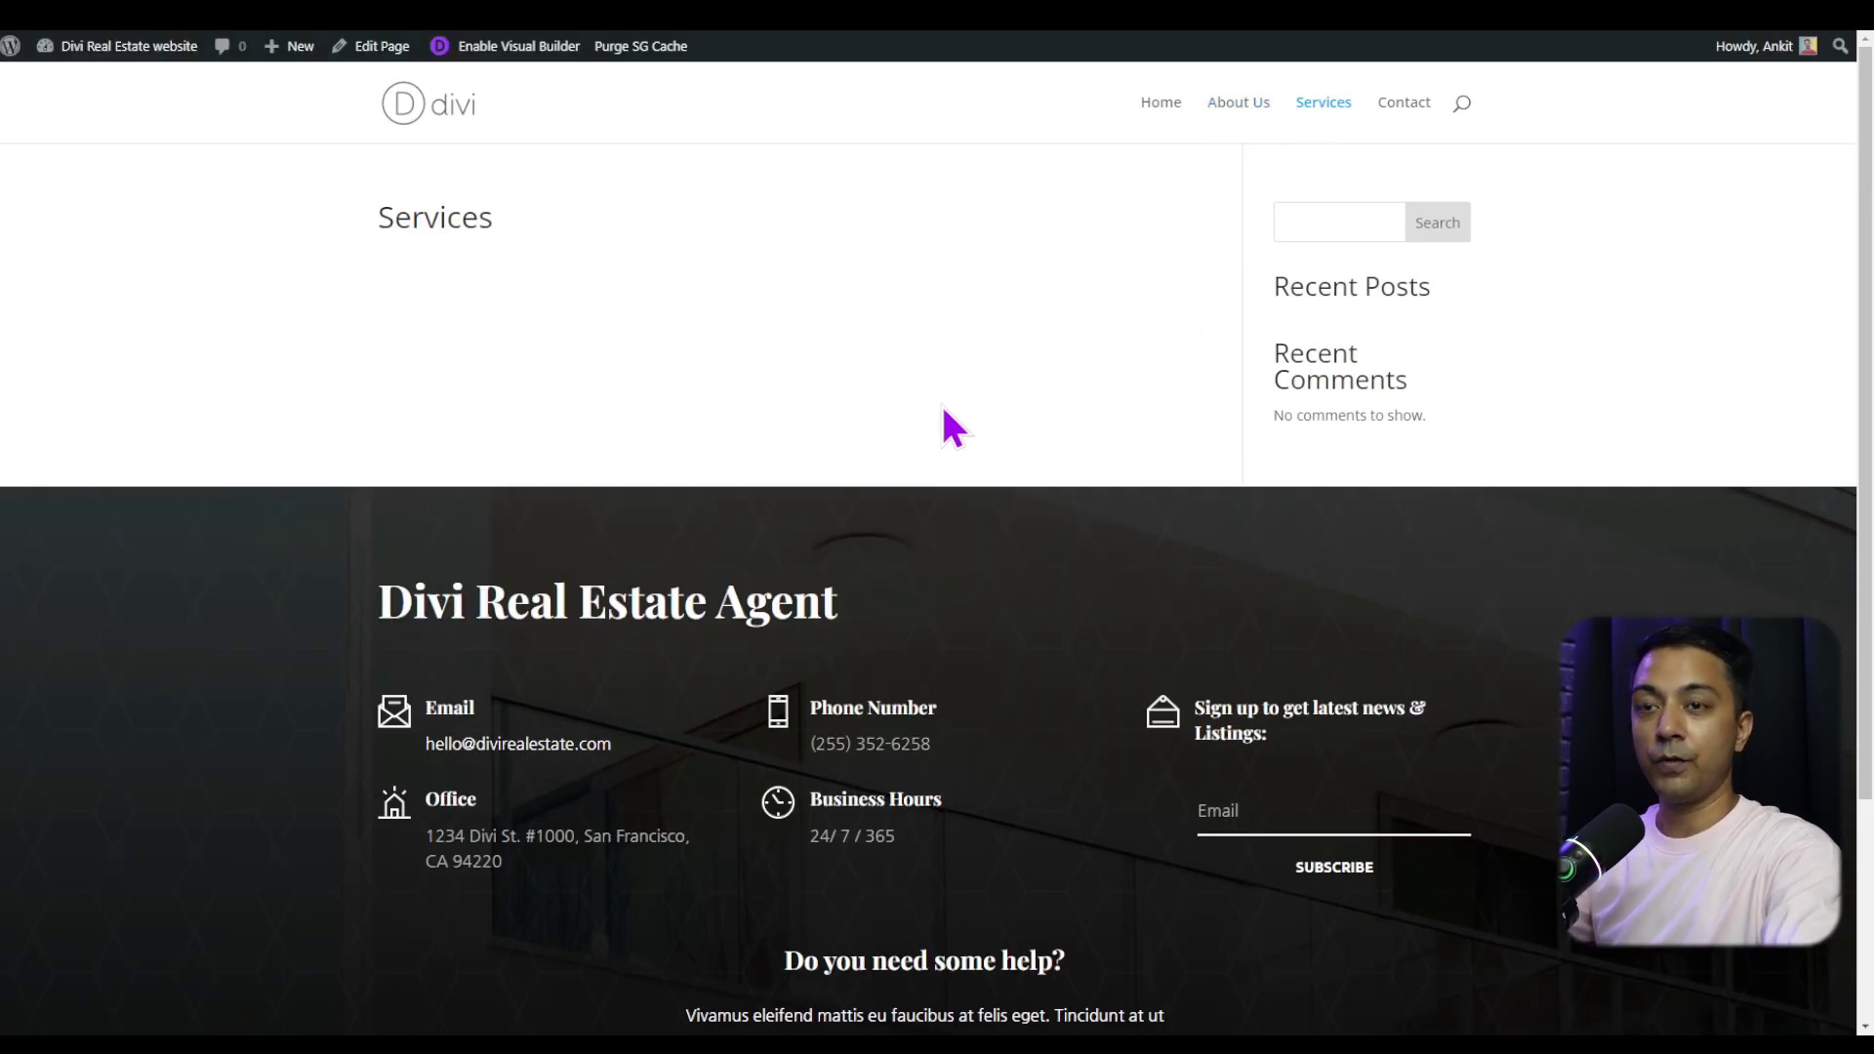
scroll(952, 433, down, 3)
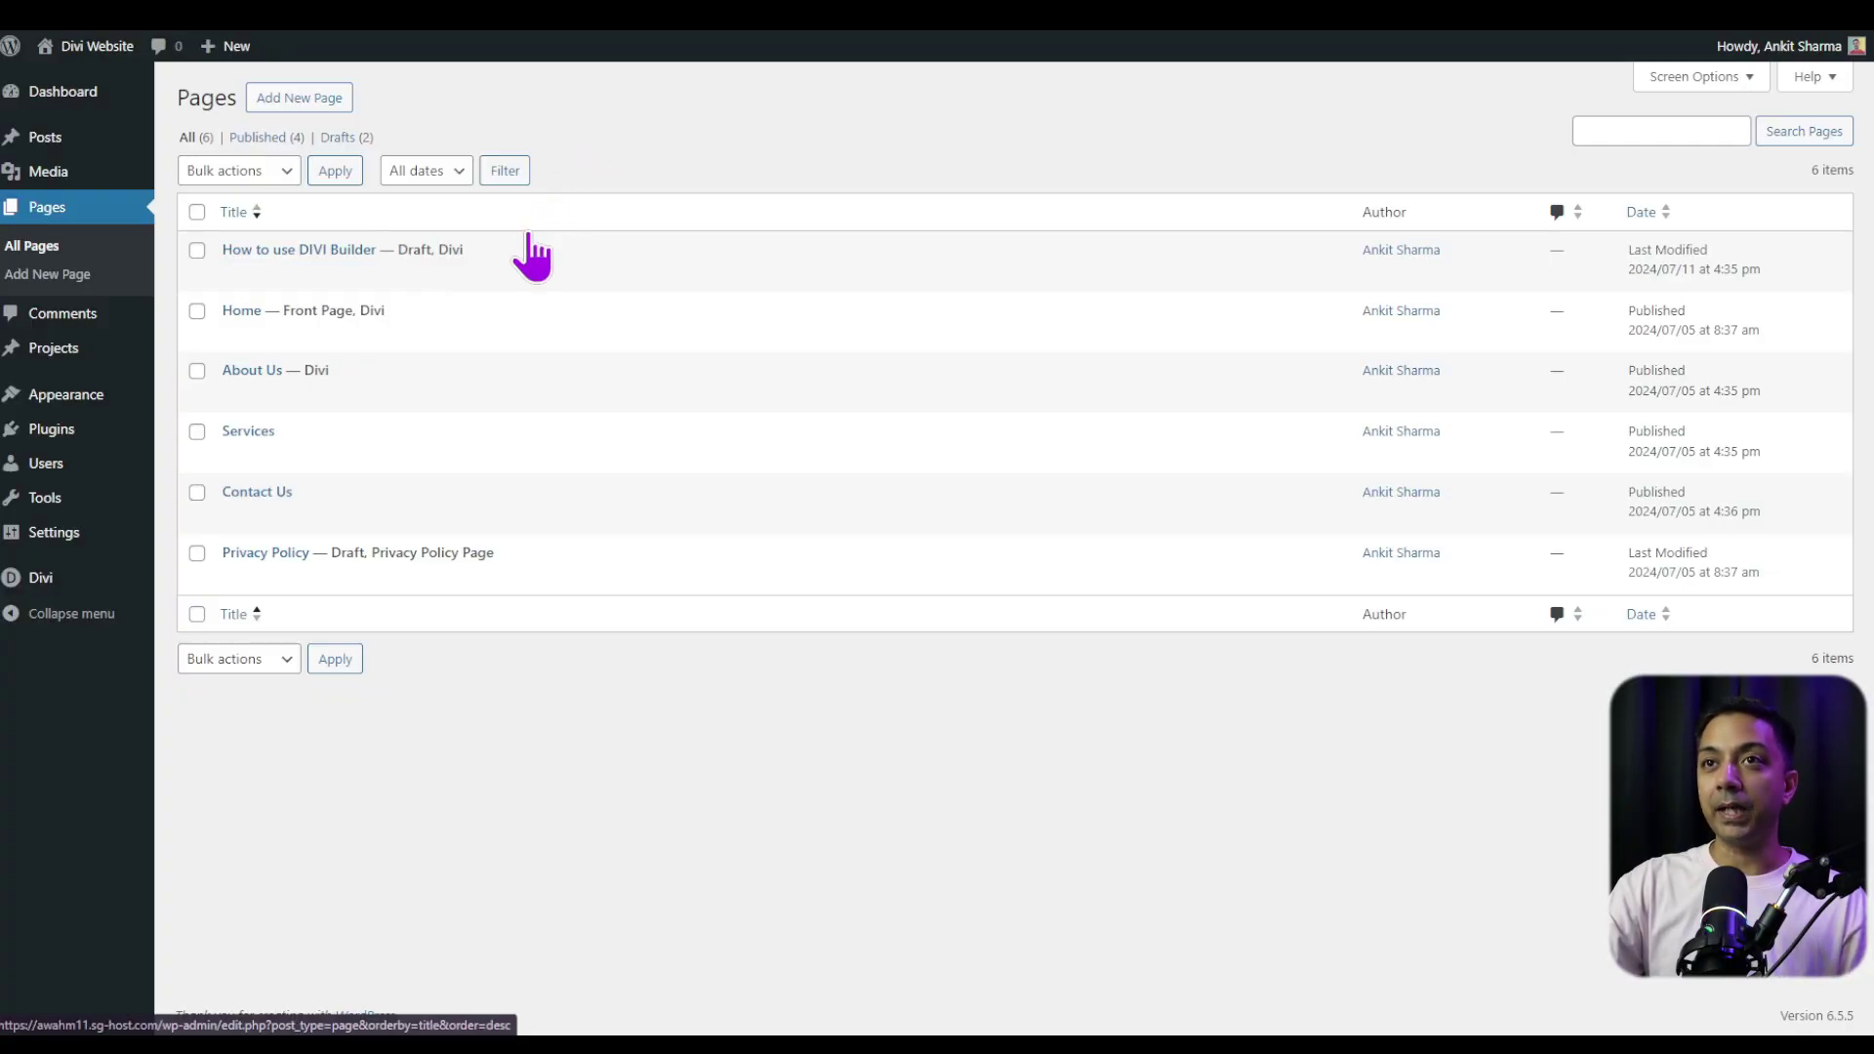
Open the draft page "How to use DIVI Builder" for editing with Divi
mouse_move(459, 285)
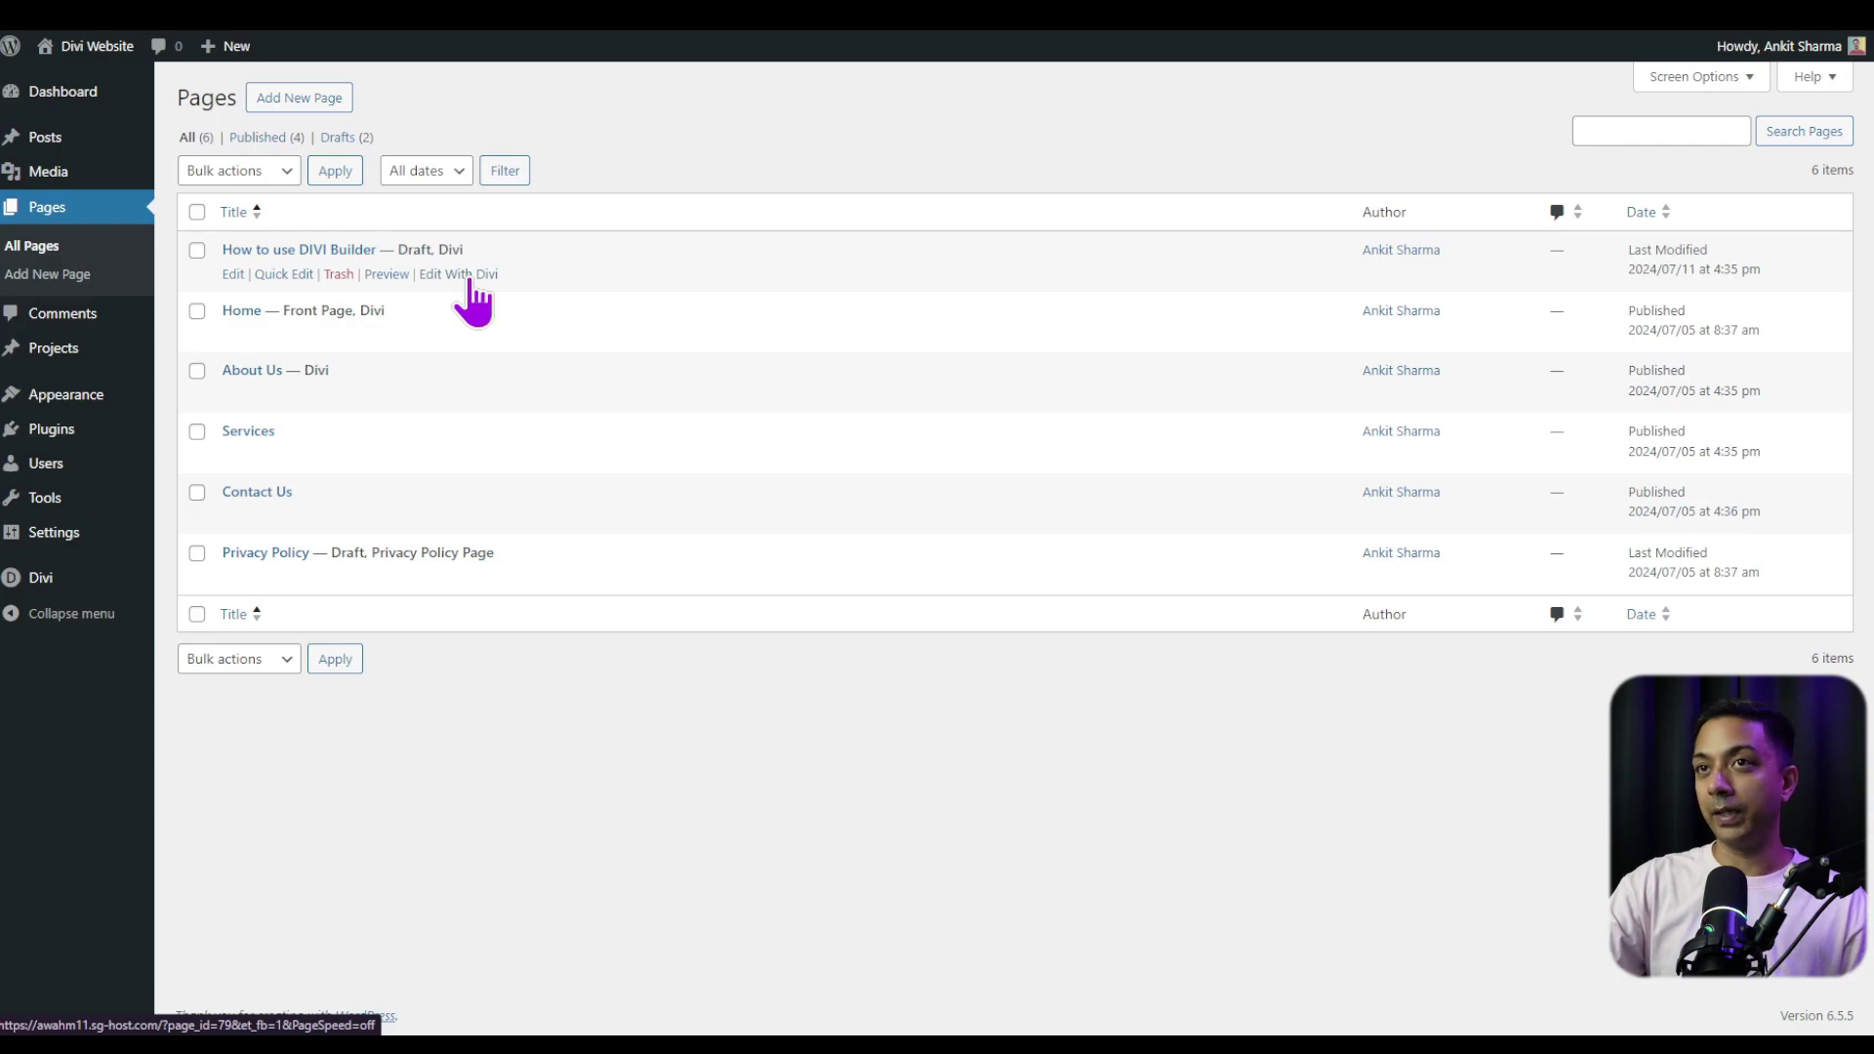
click(471, 283)
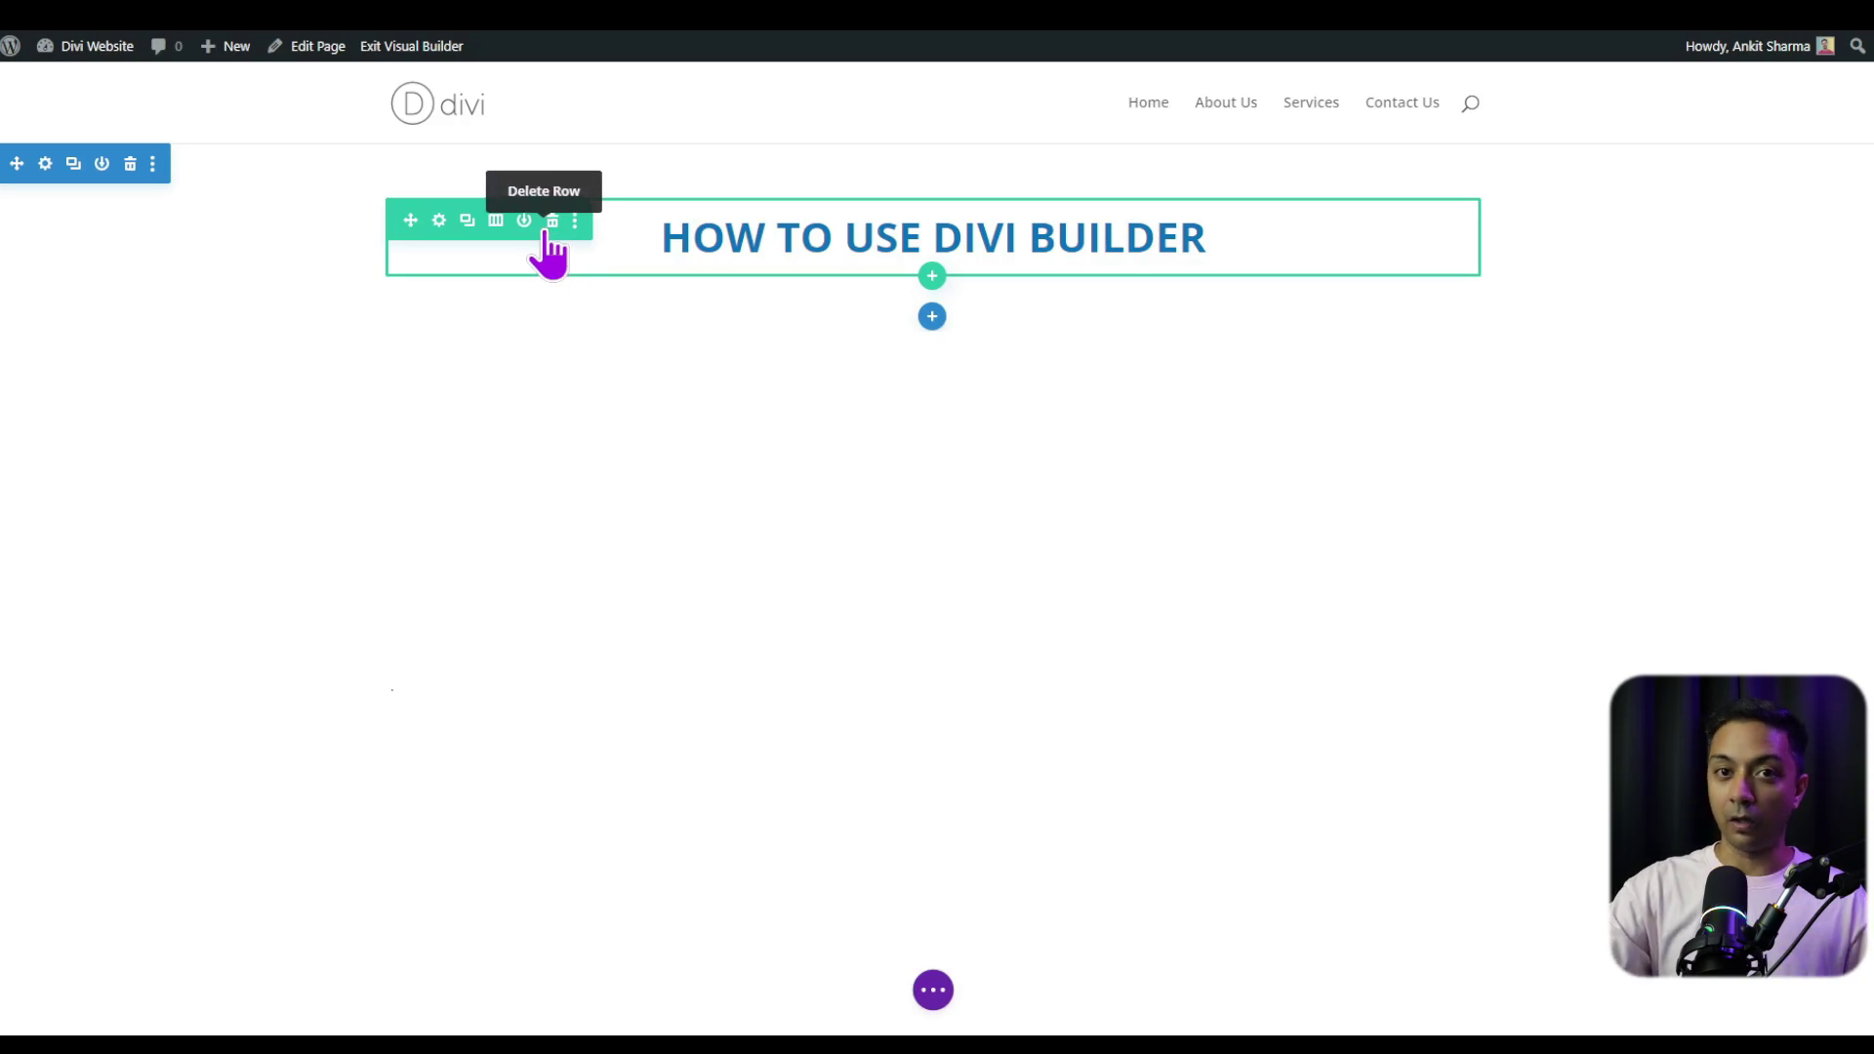
Delete the section holding the page heading and insert a single-column row with a Text module in its place
click(553, 224)
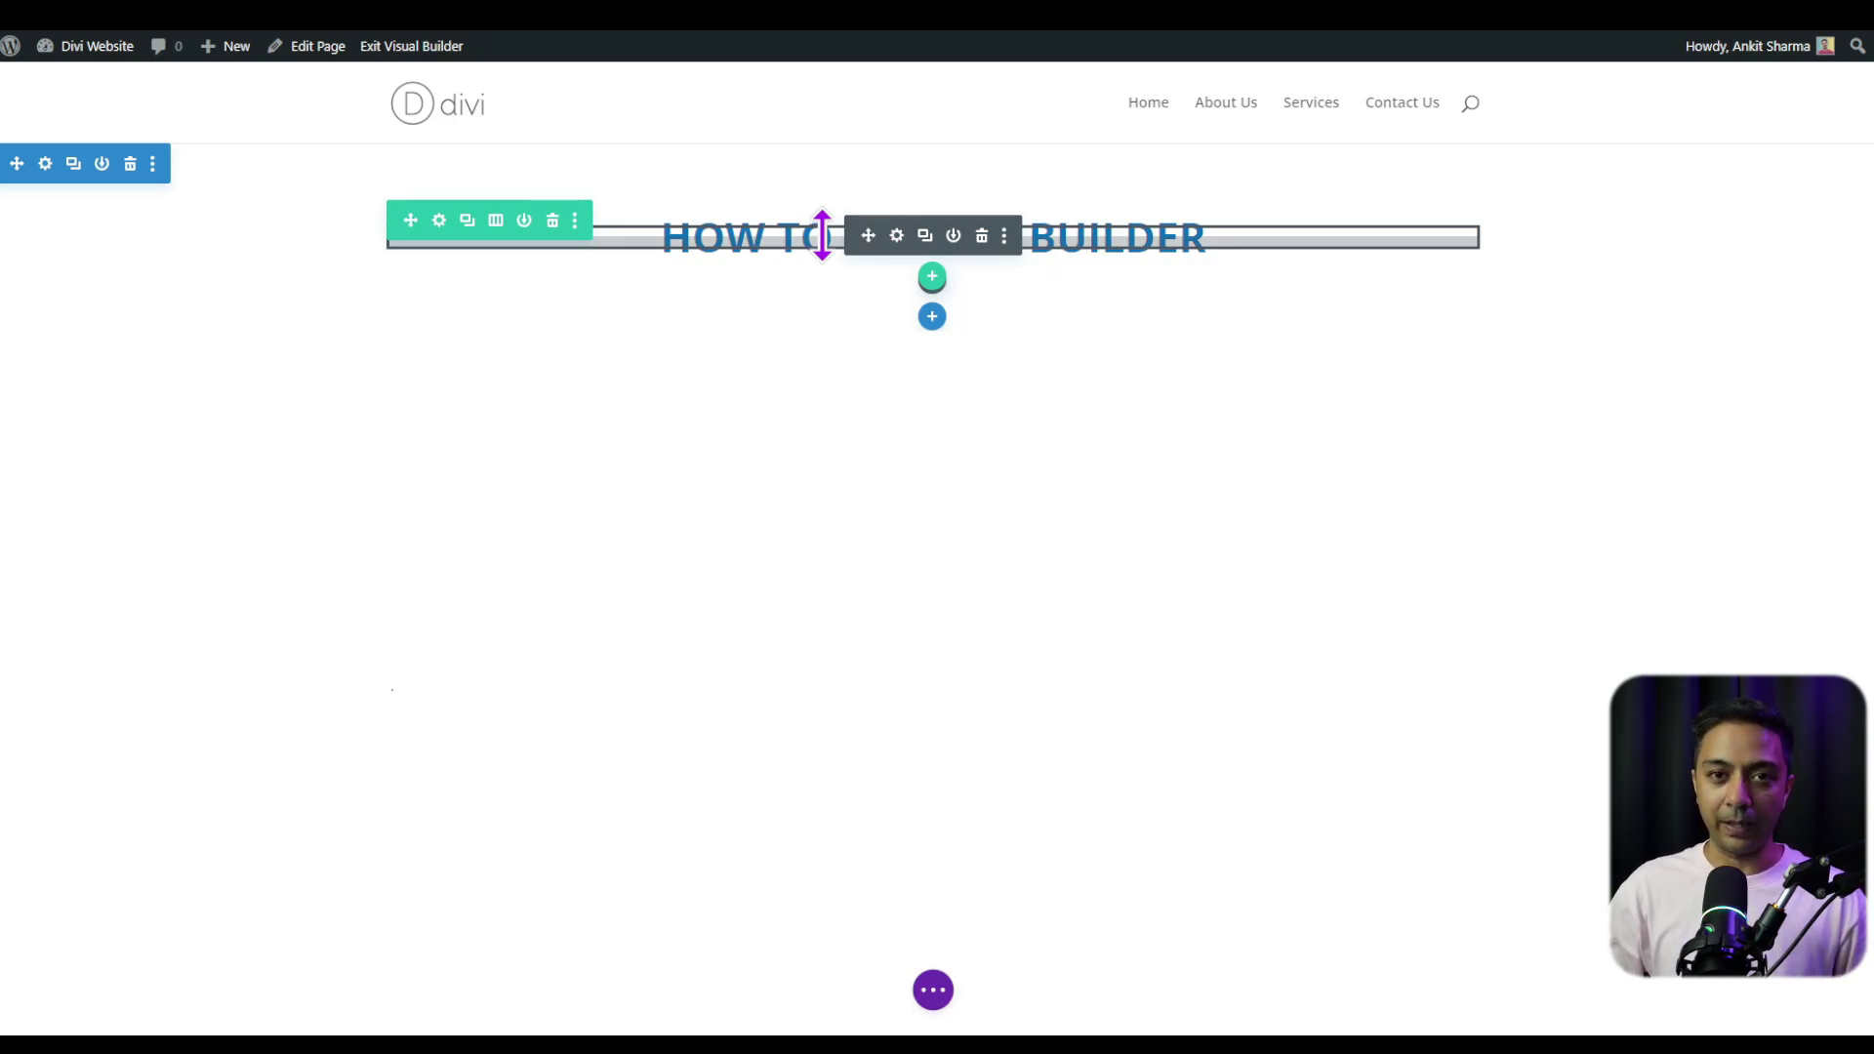
click(131, 171)
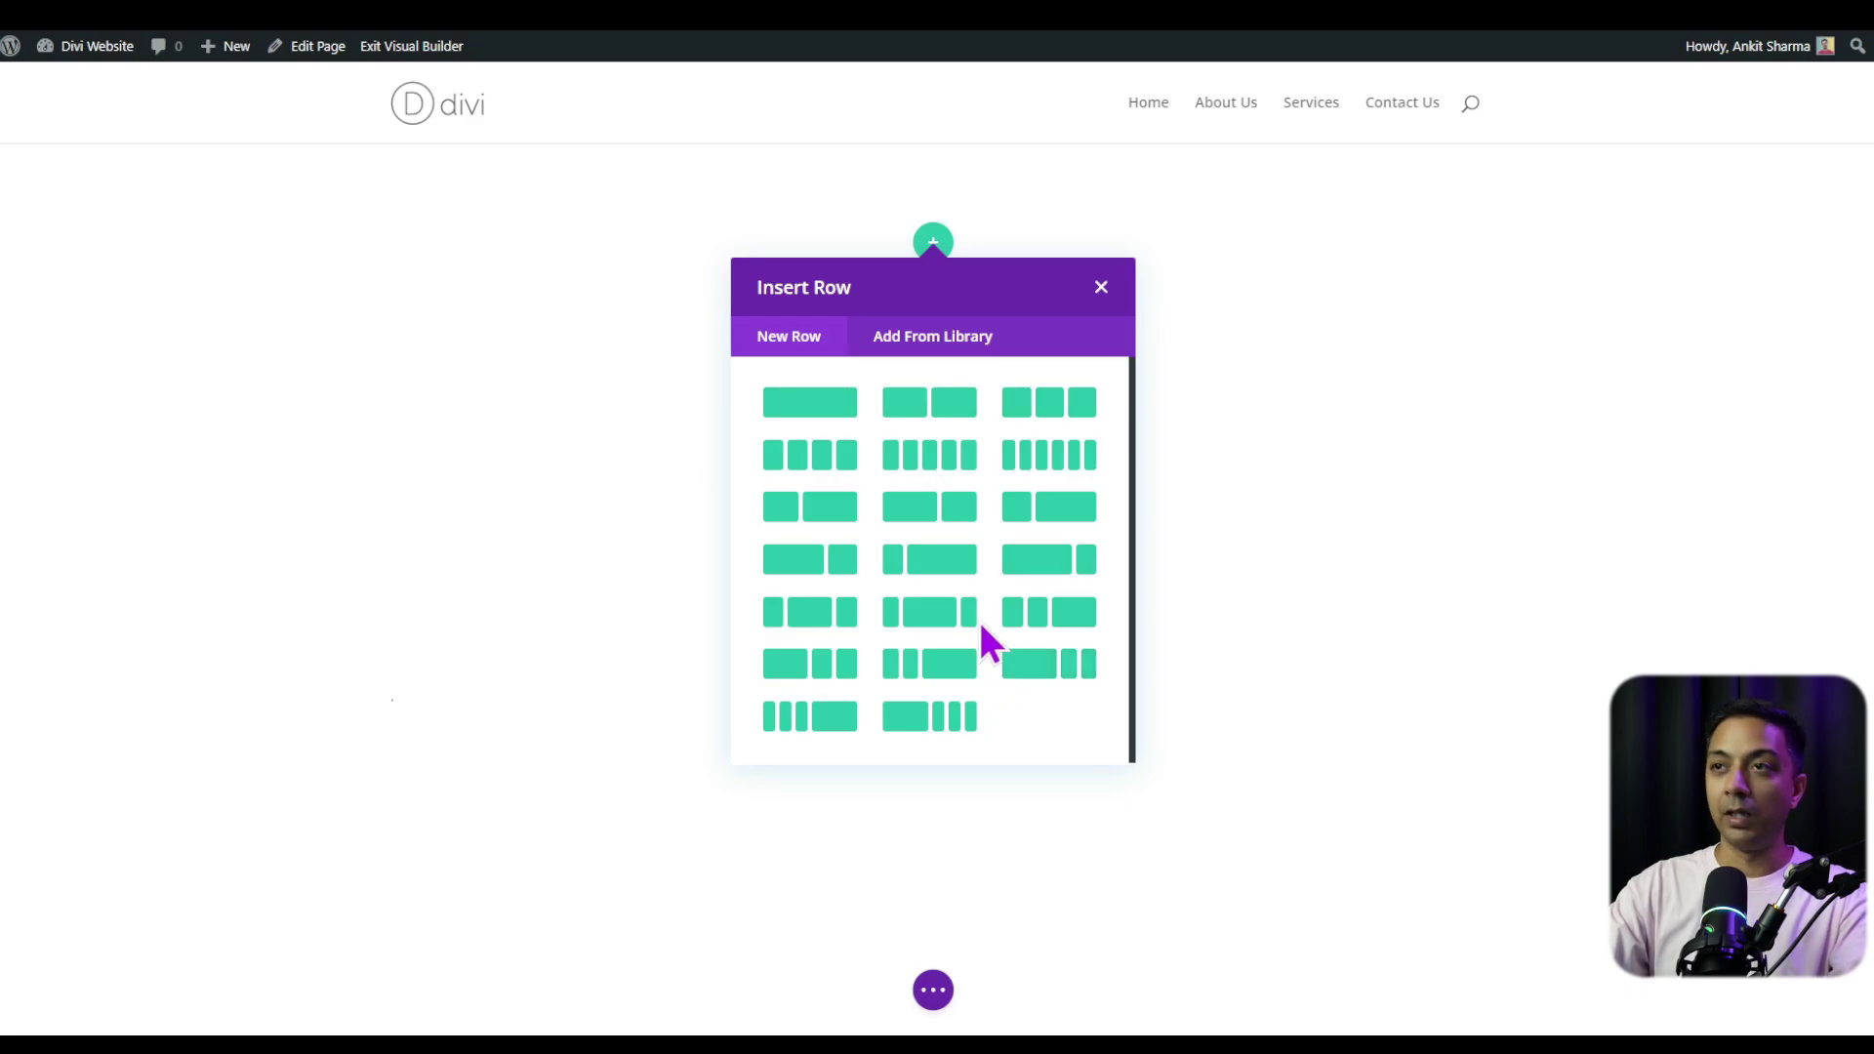
click(821, 431)
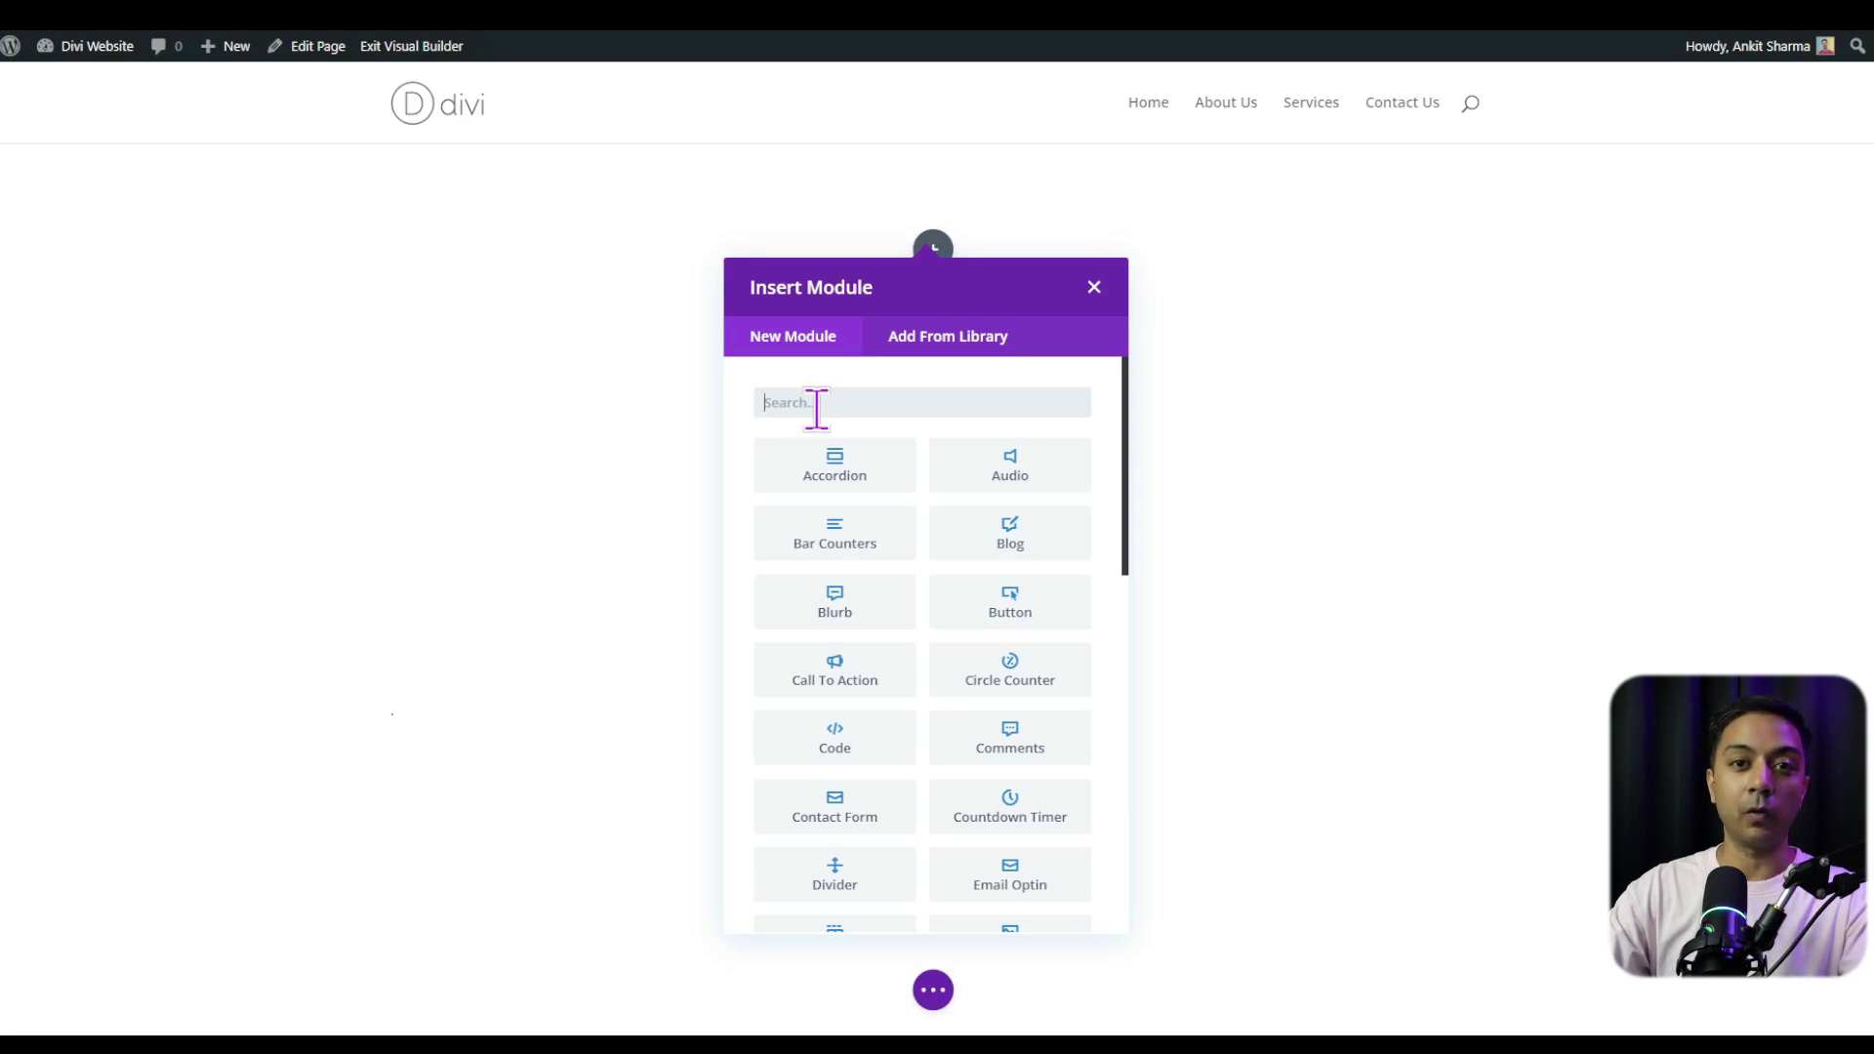
text(text)
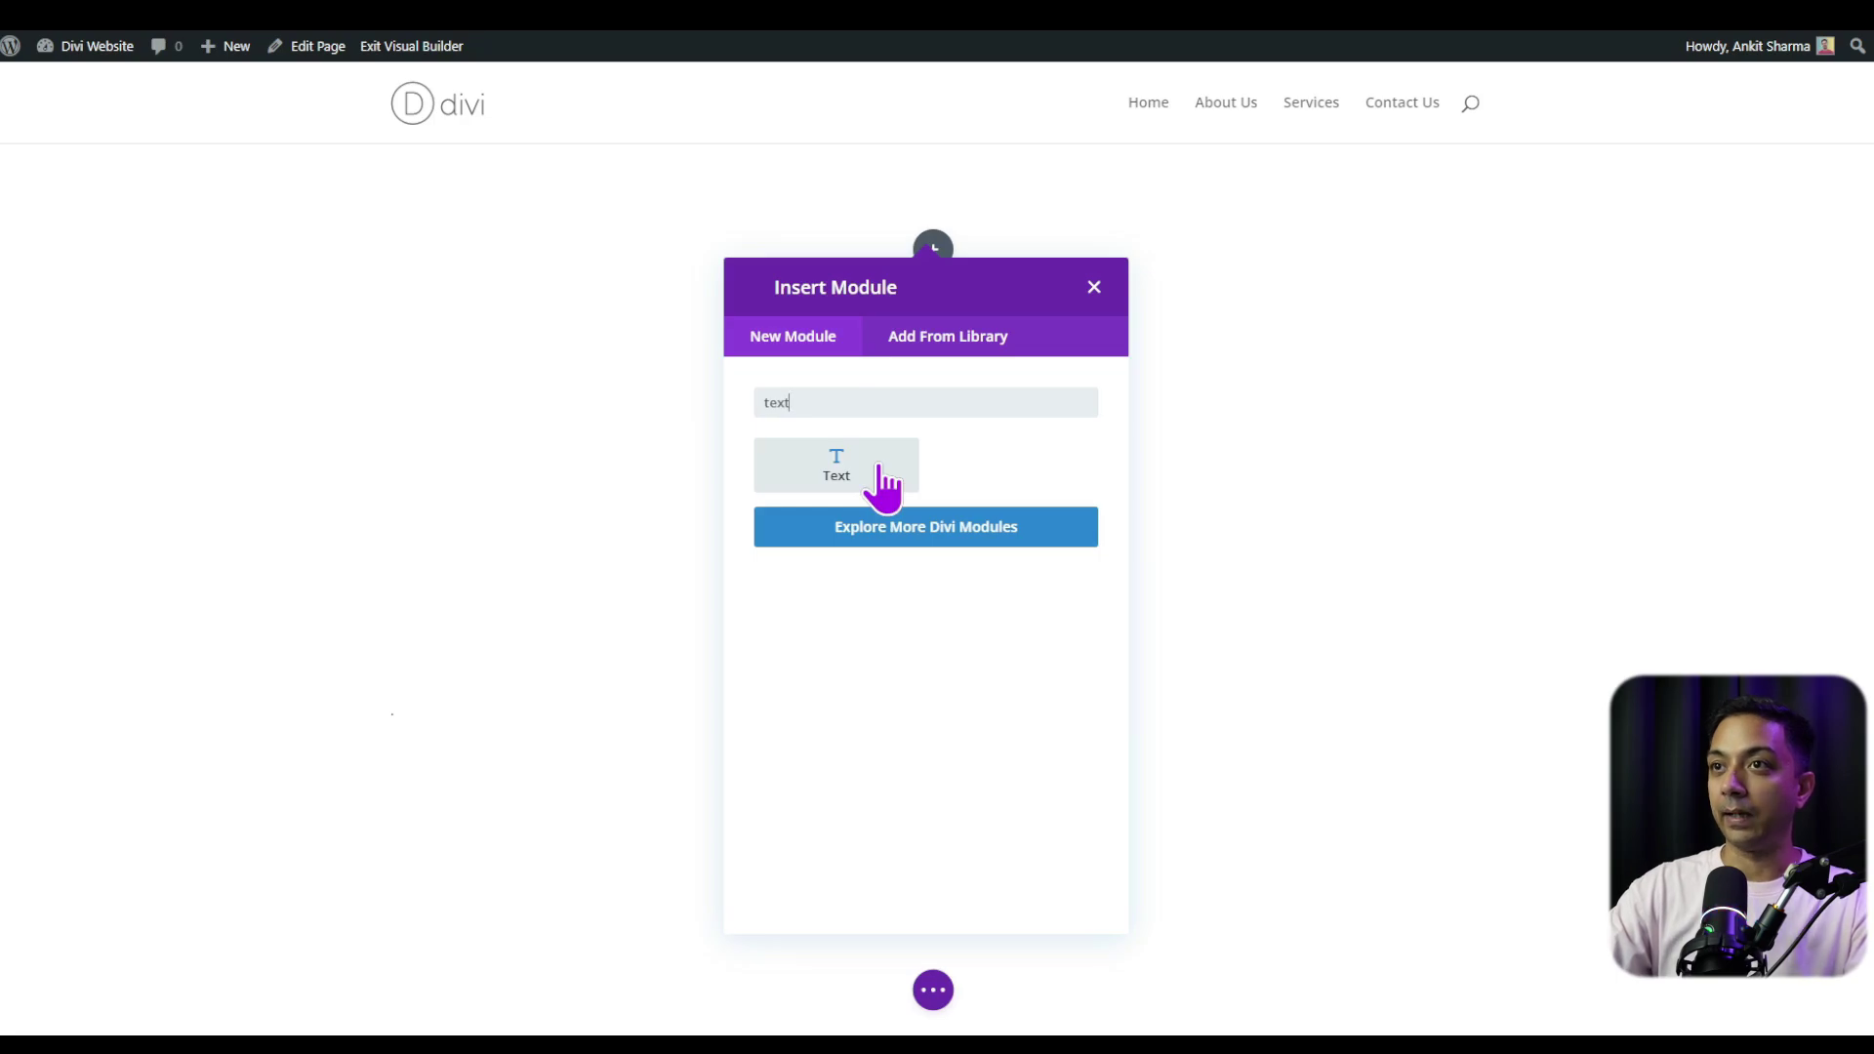
click(883, 485)
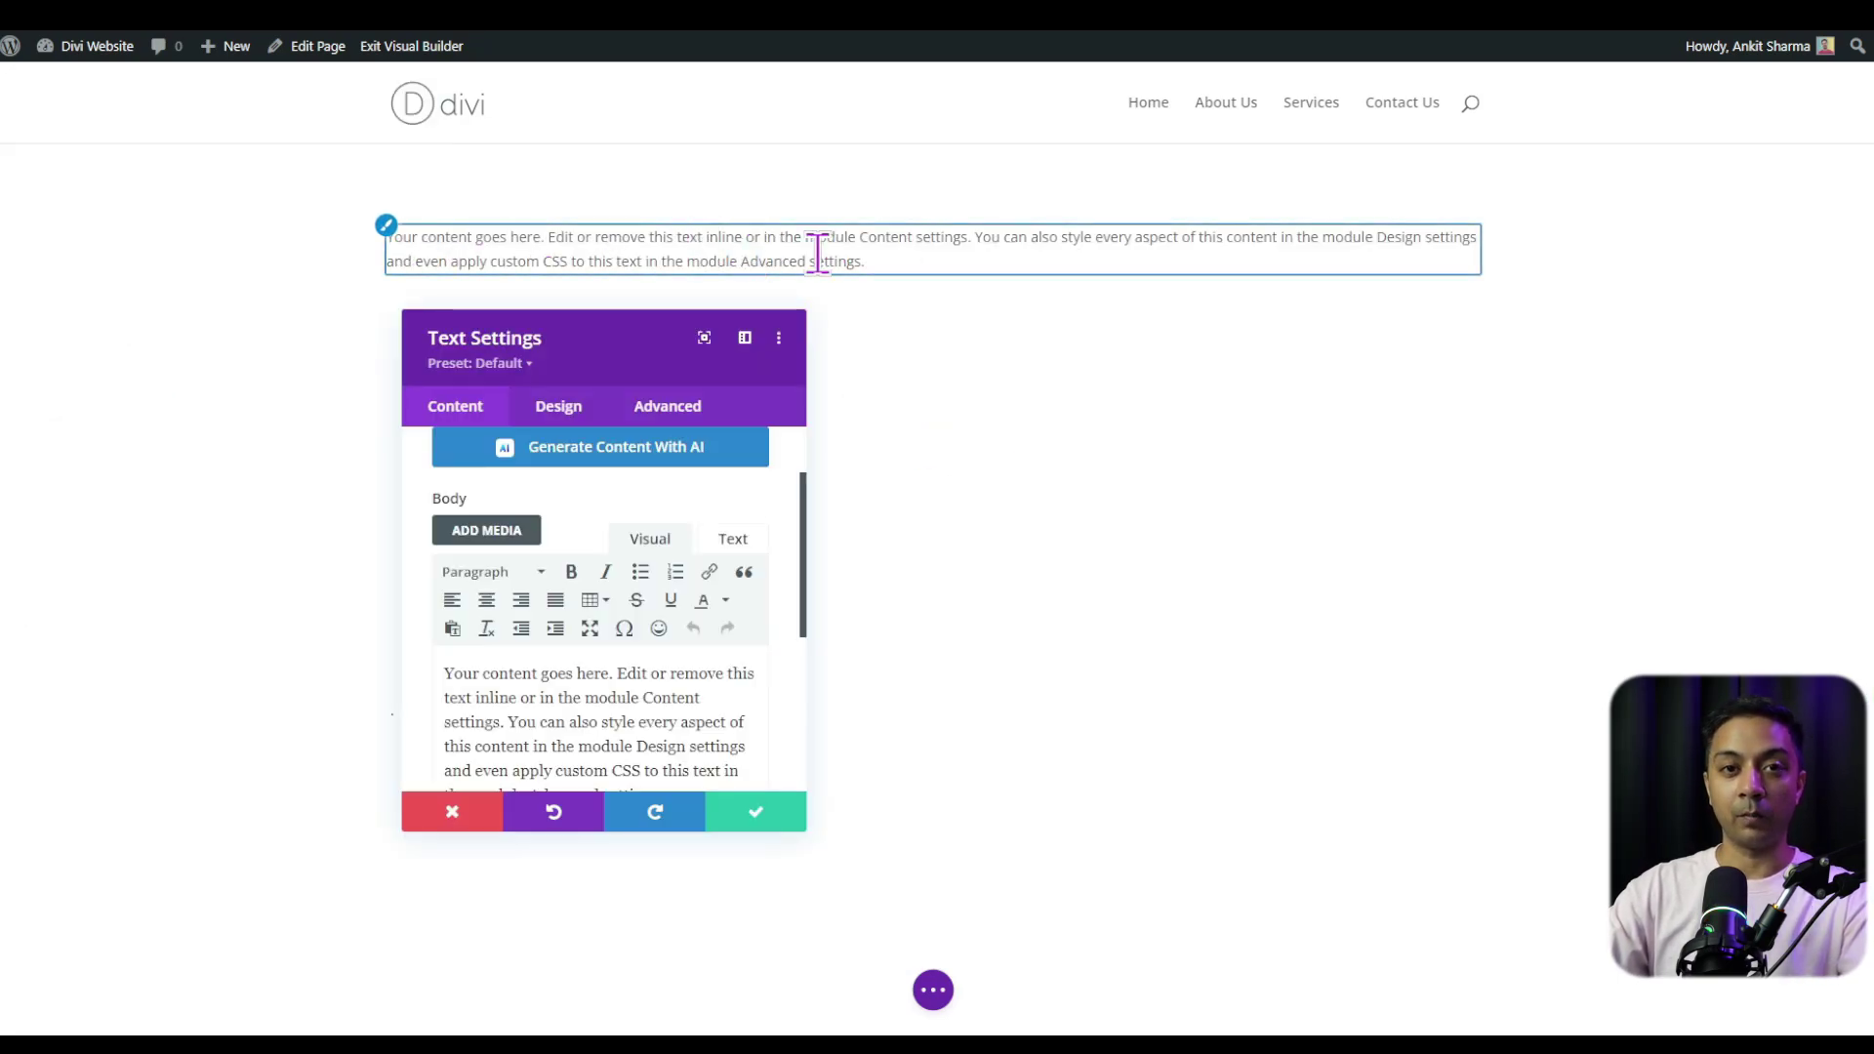
Dock the Text Settings window beside the page and look through the module's Content, Design and Advanced options
drag(643, 330, 670, 397)
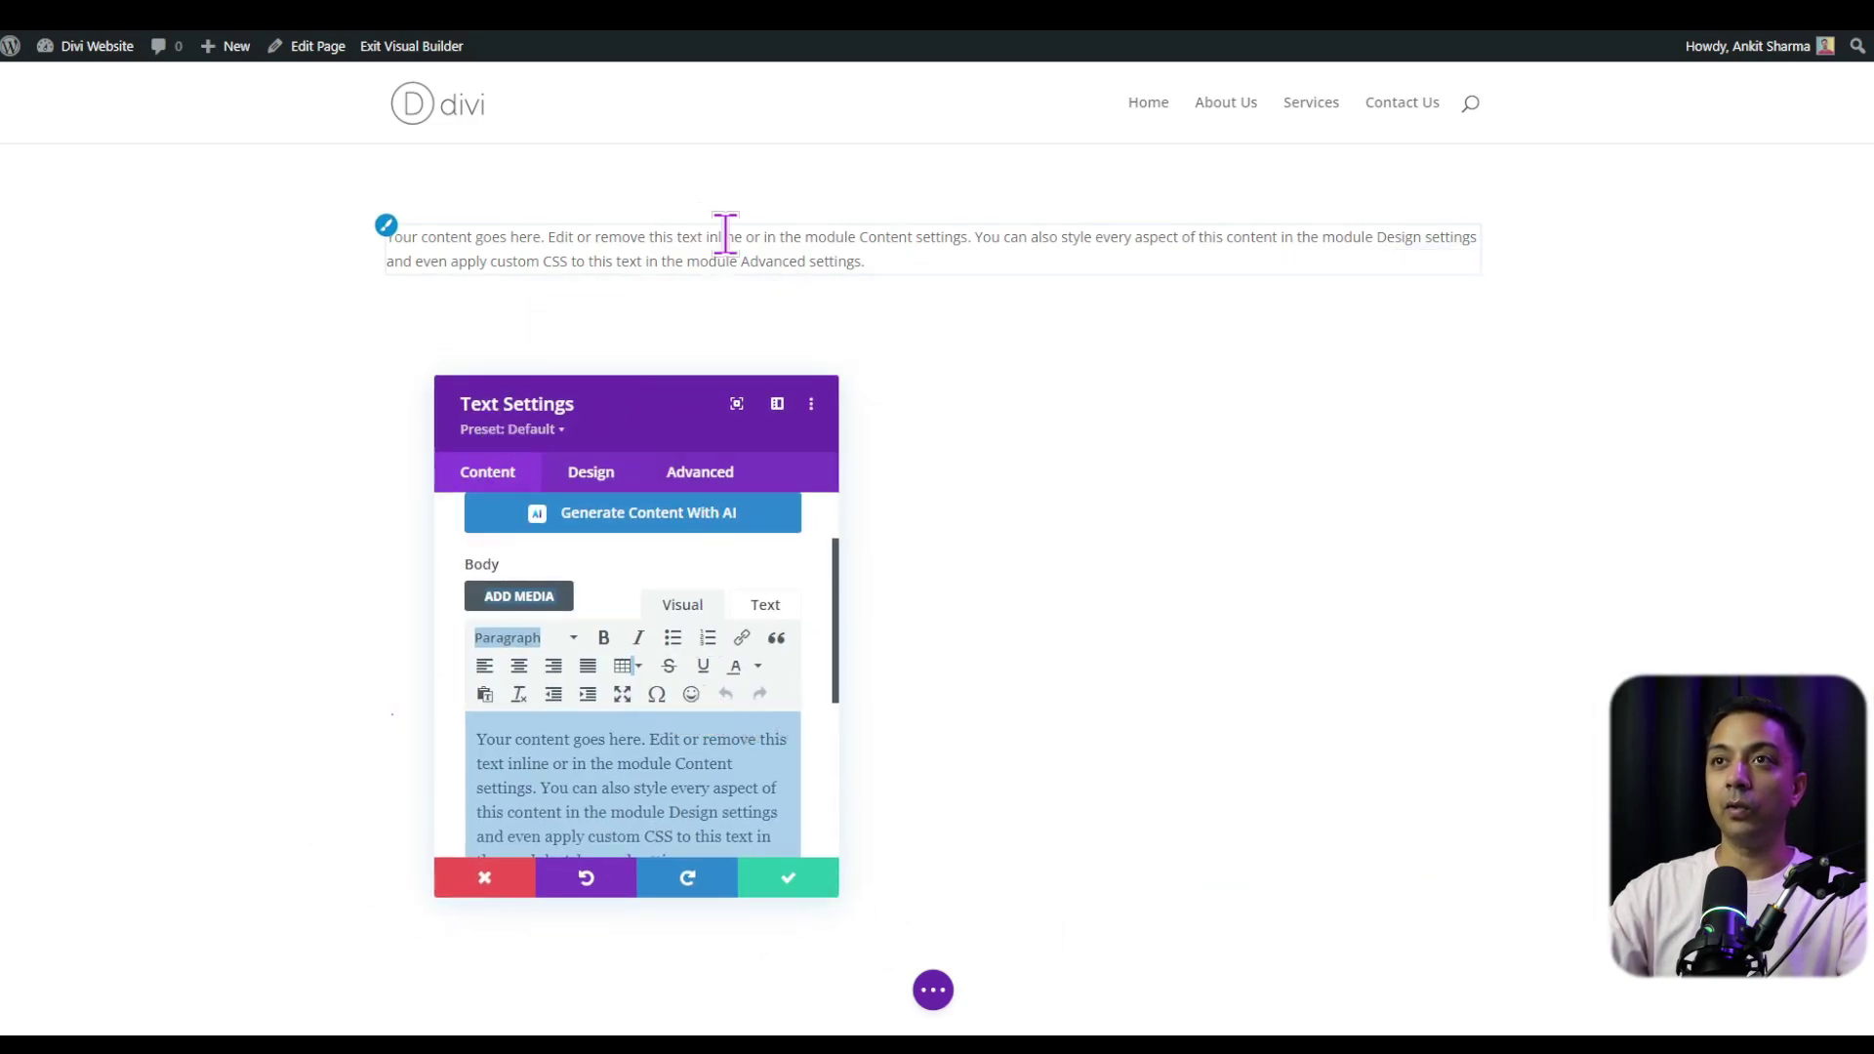
drag(609, 408, 6, 156)
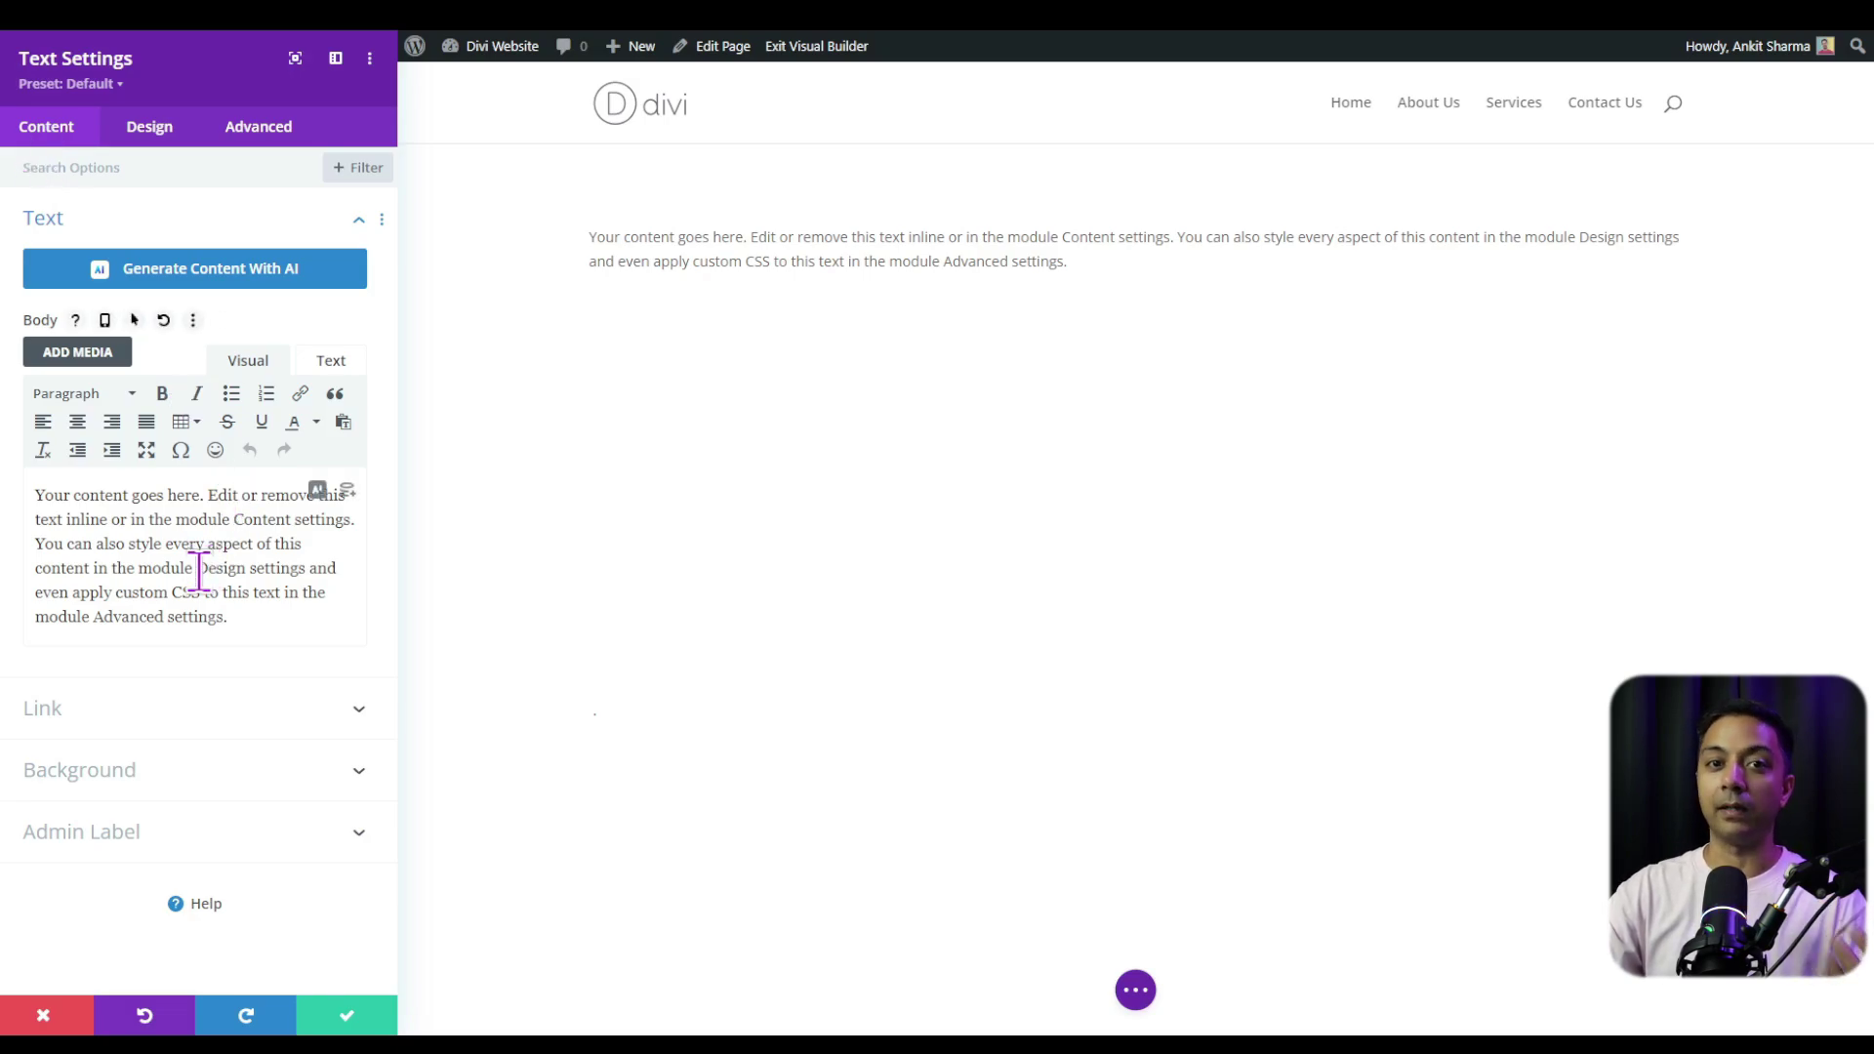
click(151, 129)
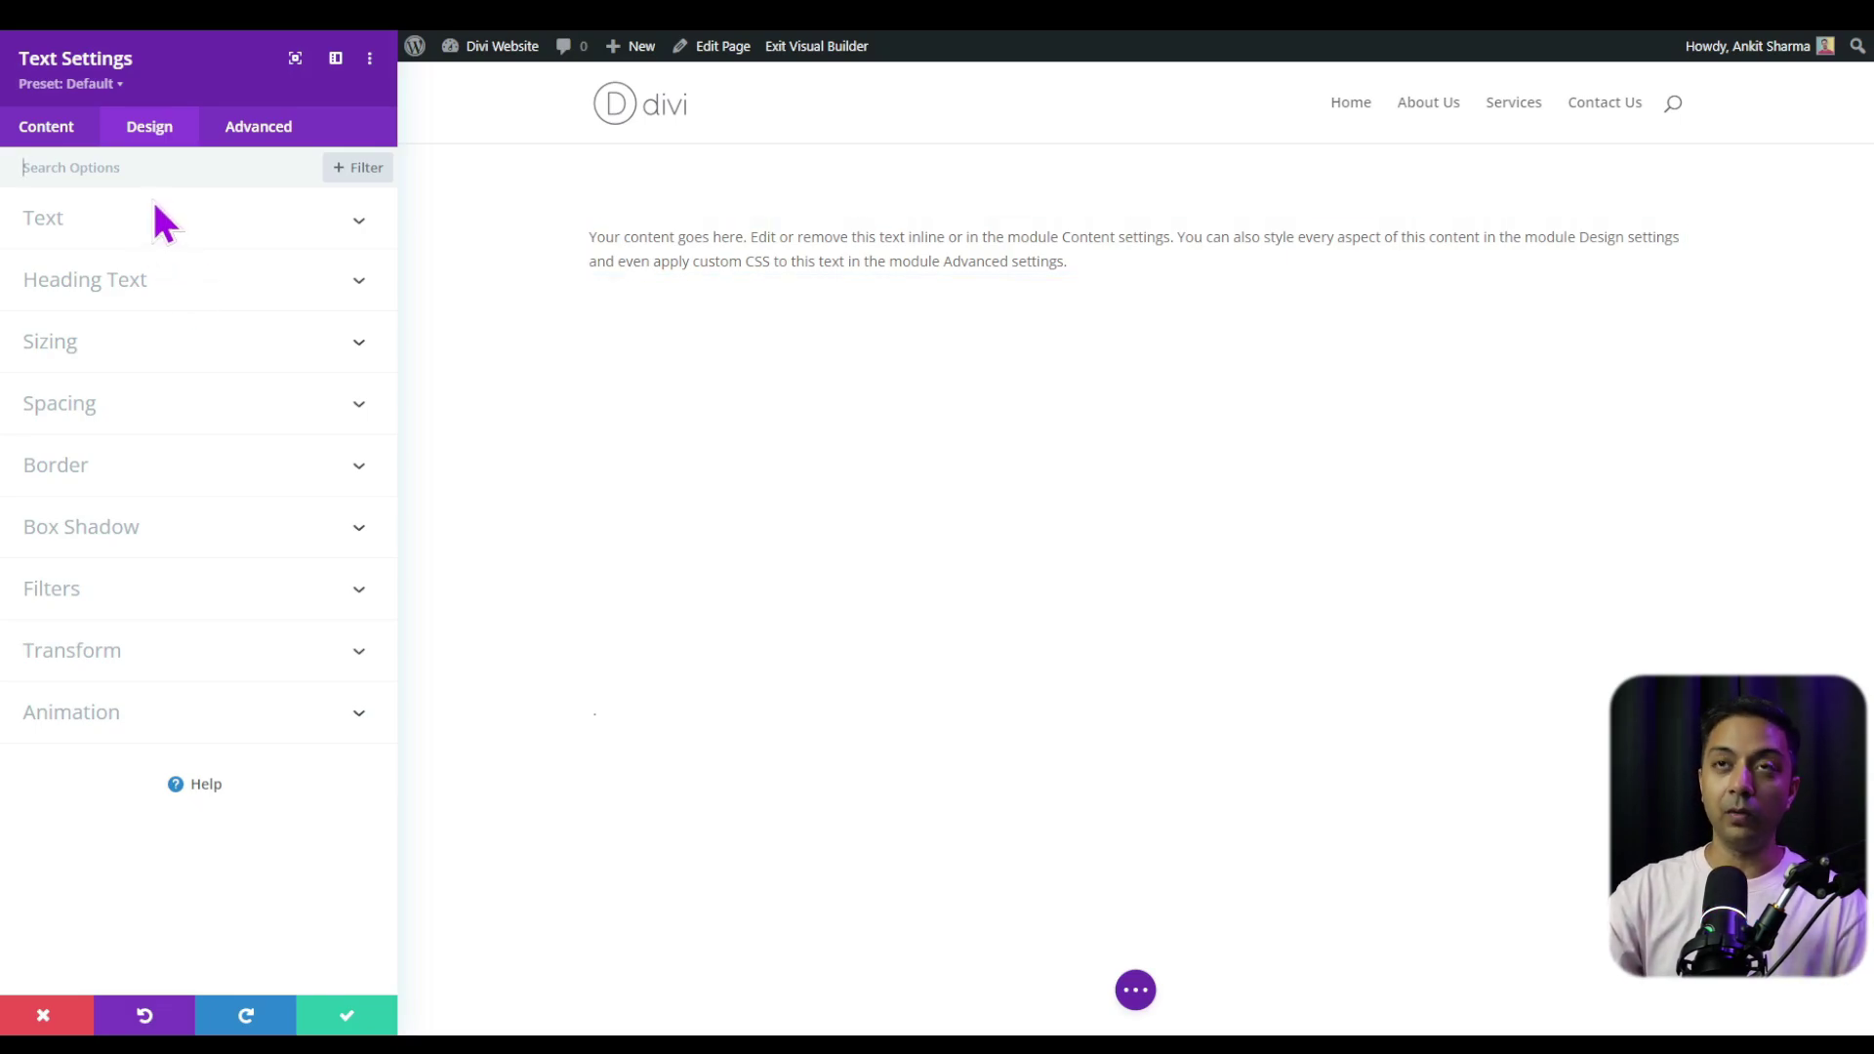
click(251, 133)
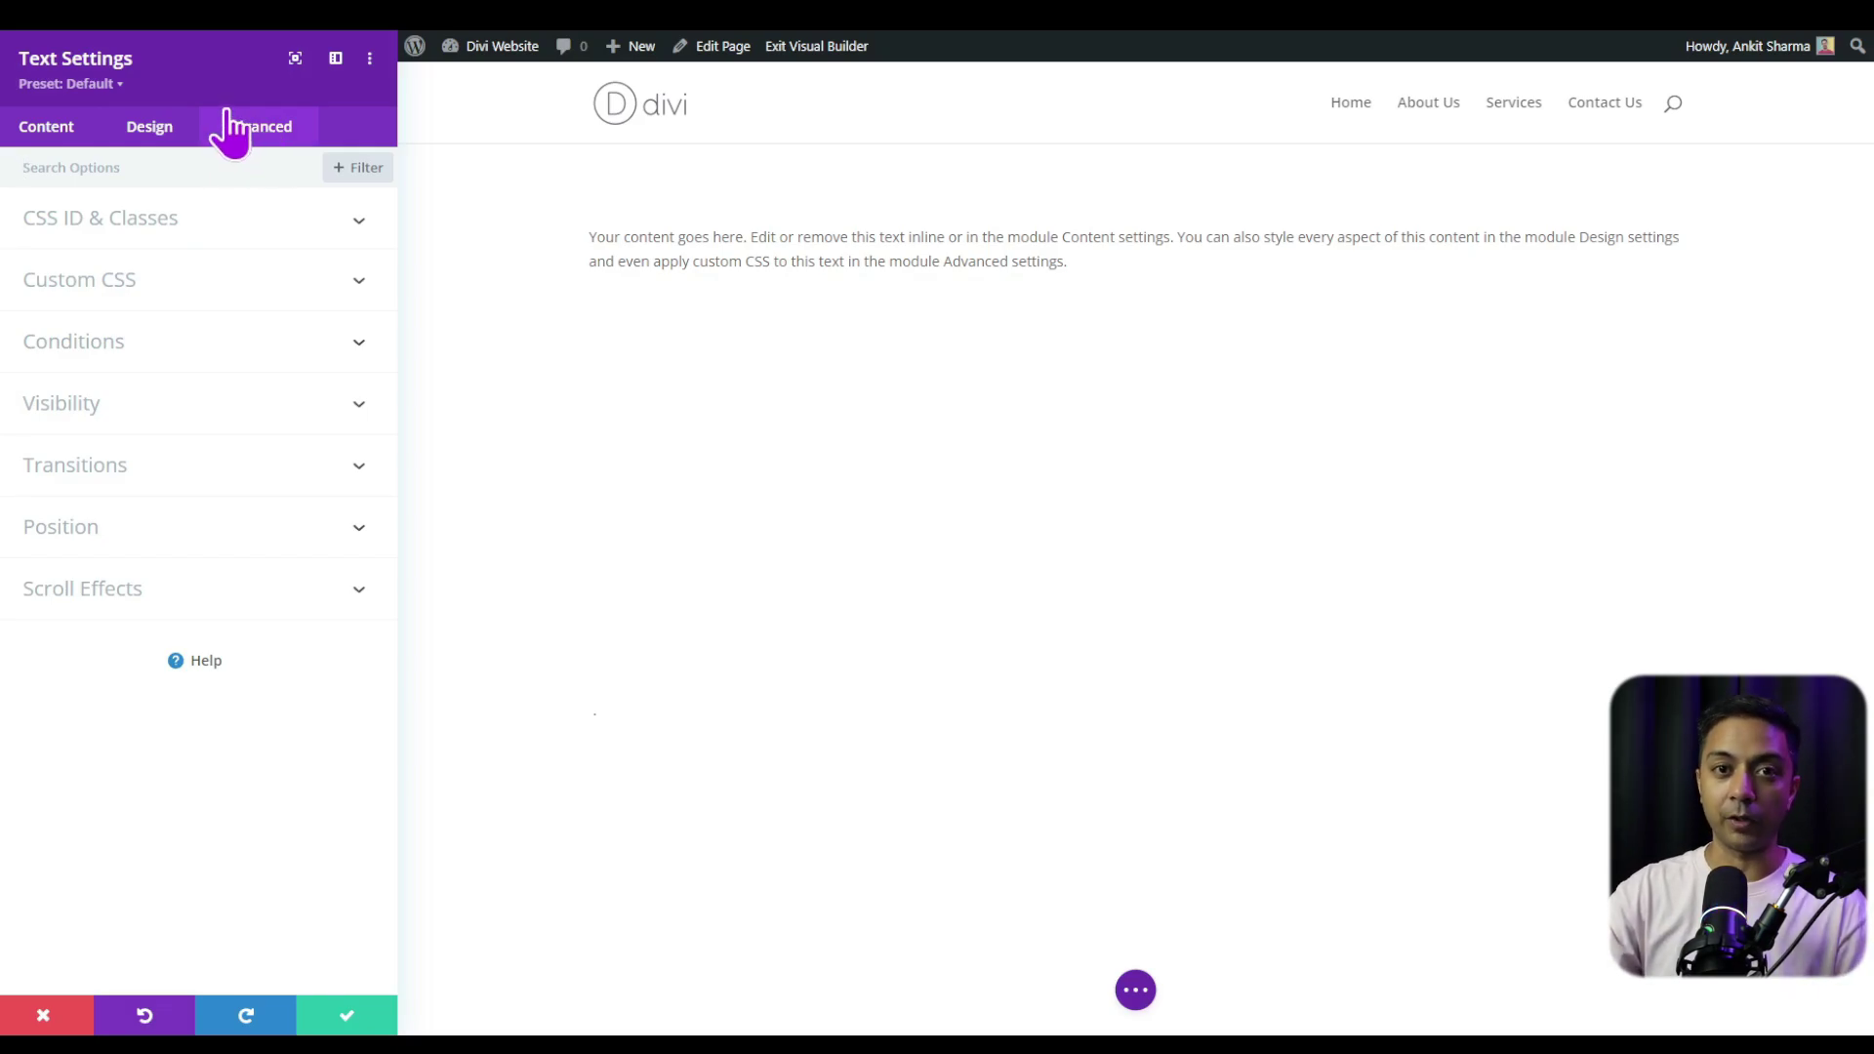
click(49, 129)
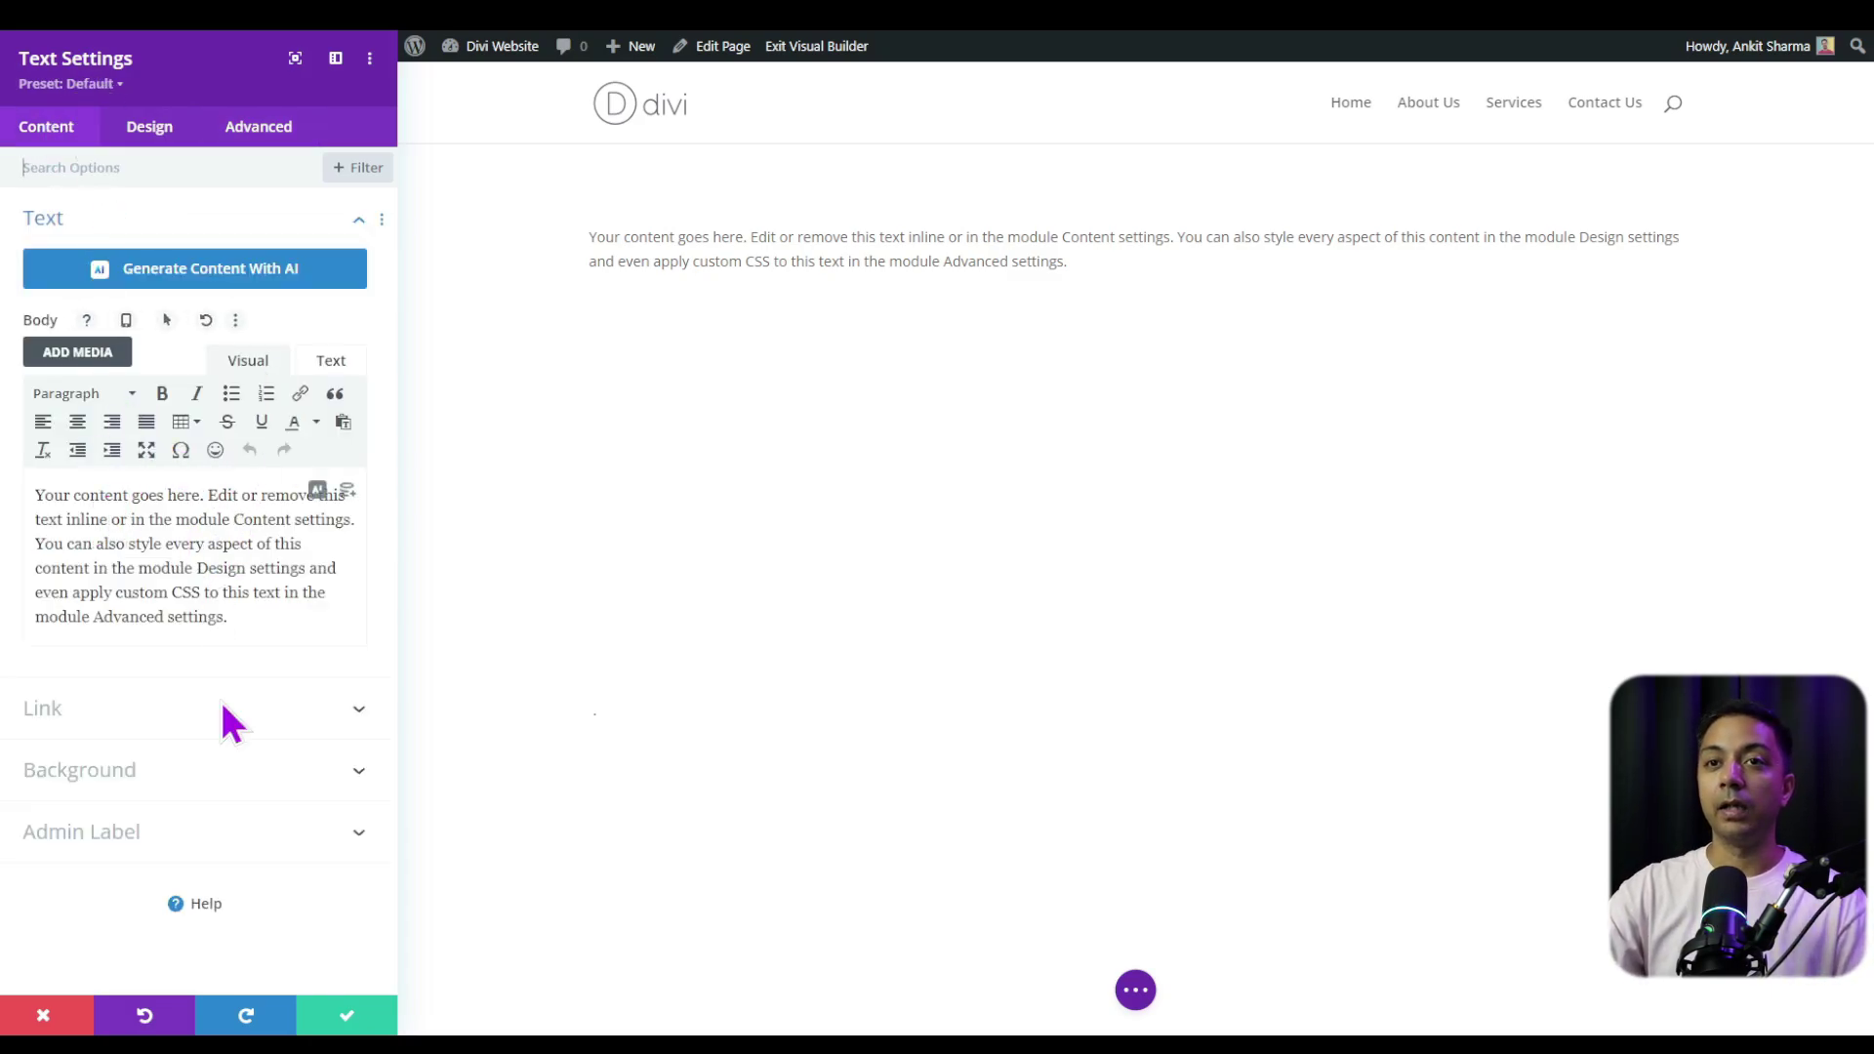
Give the Text module a light grey #f2f2f2 background color
click(356, 787)
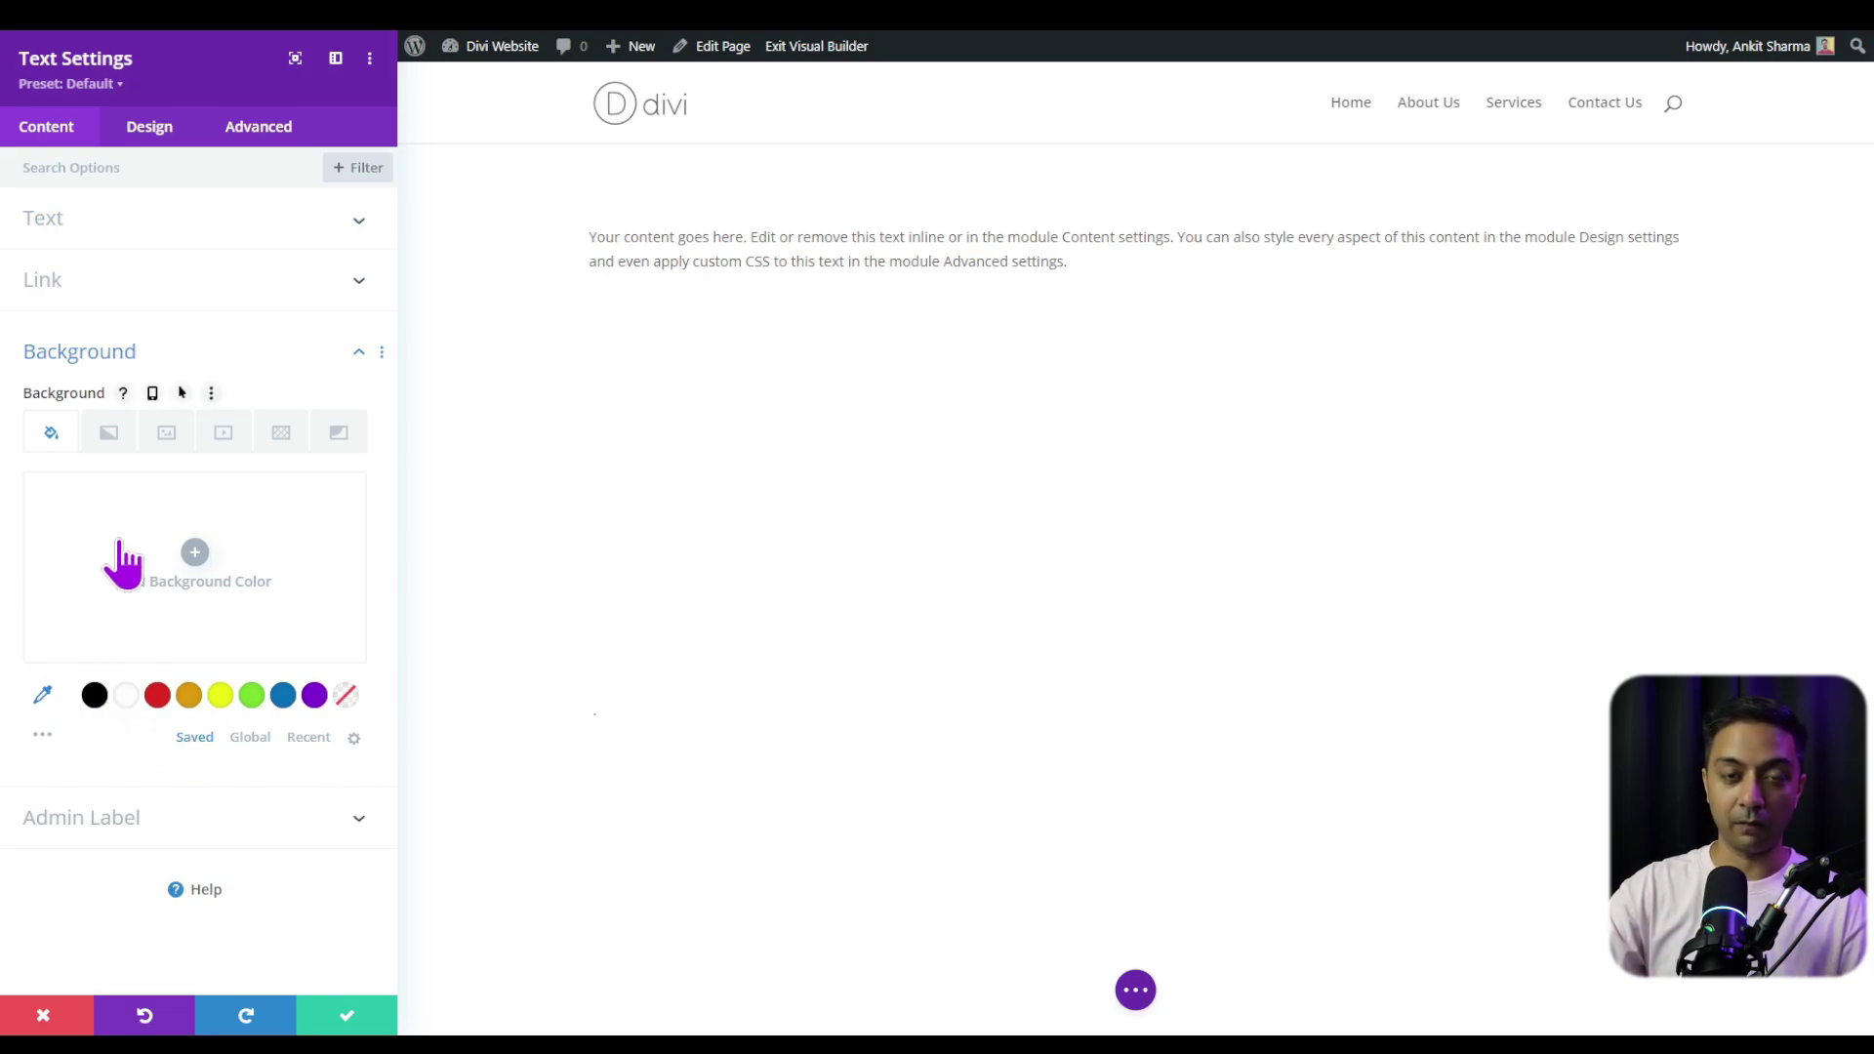
click(156, 583)
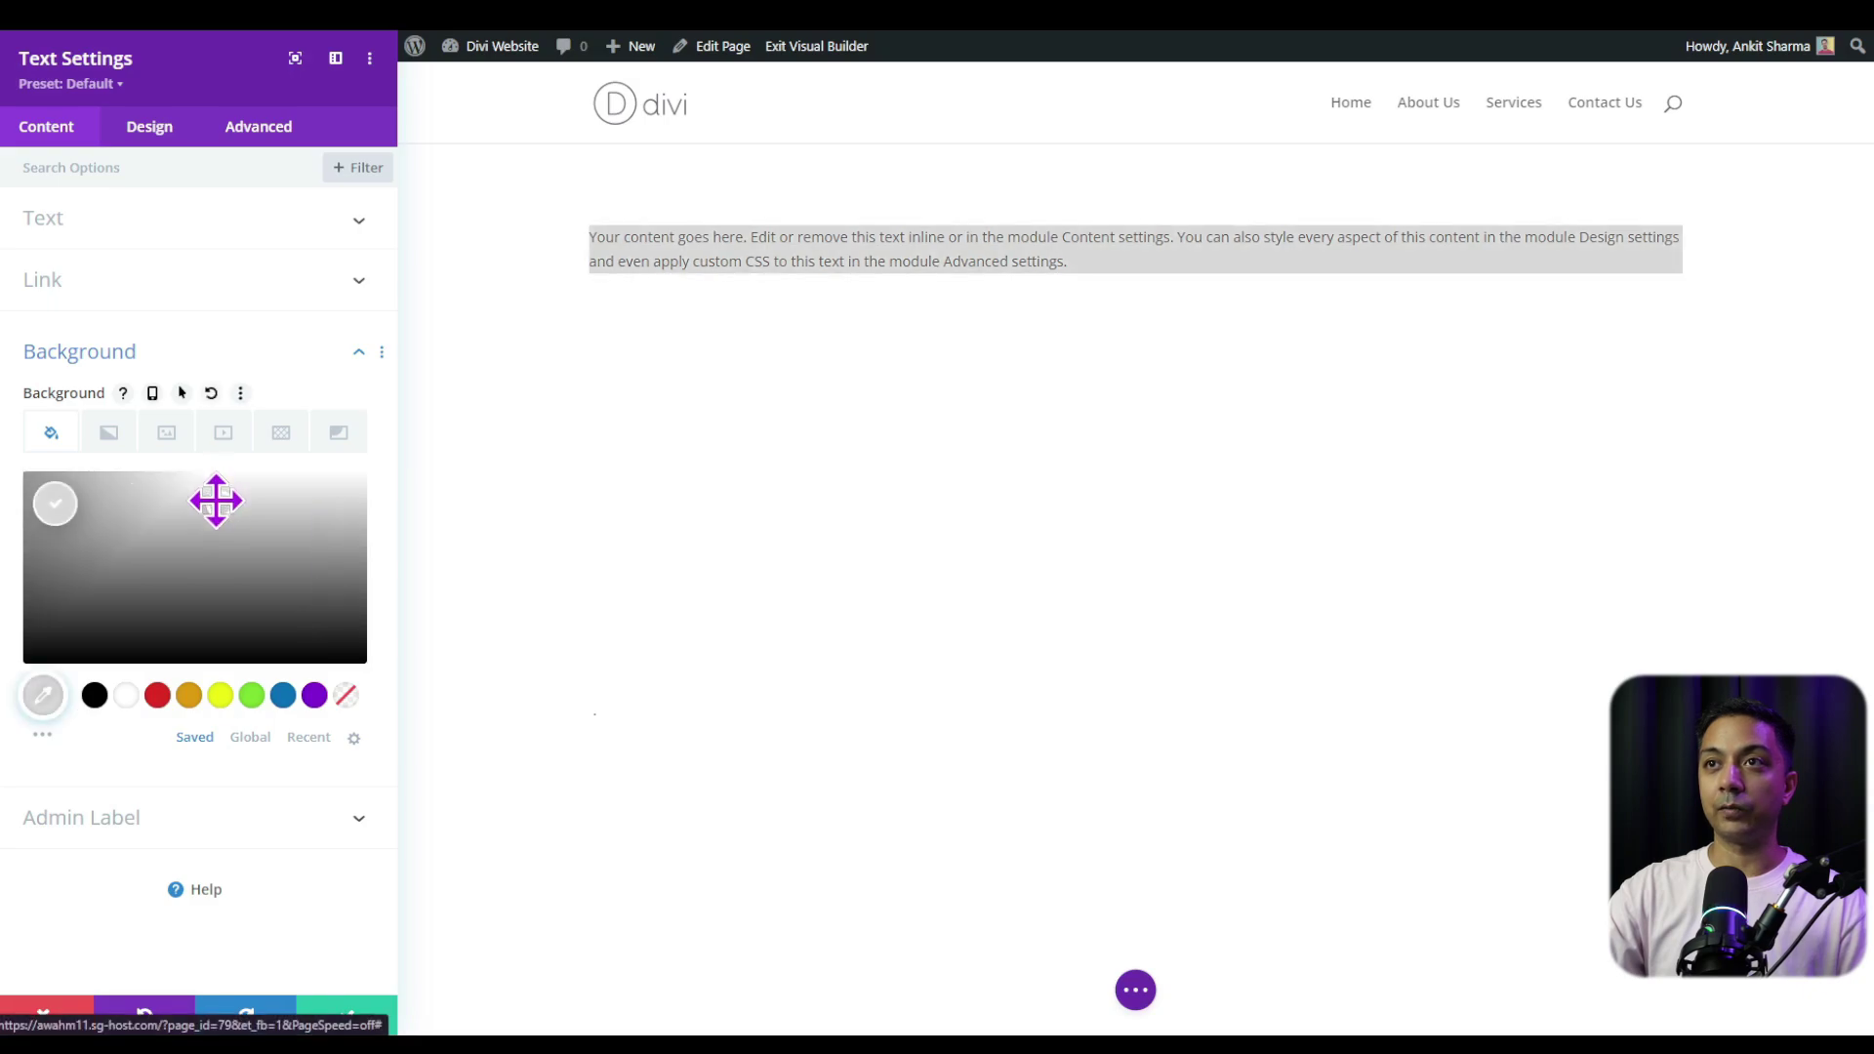
mouse_move(213, 484)
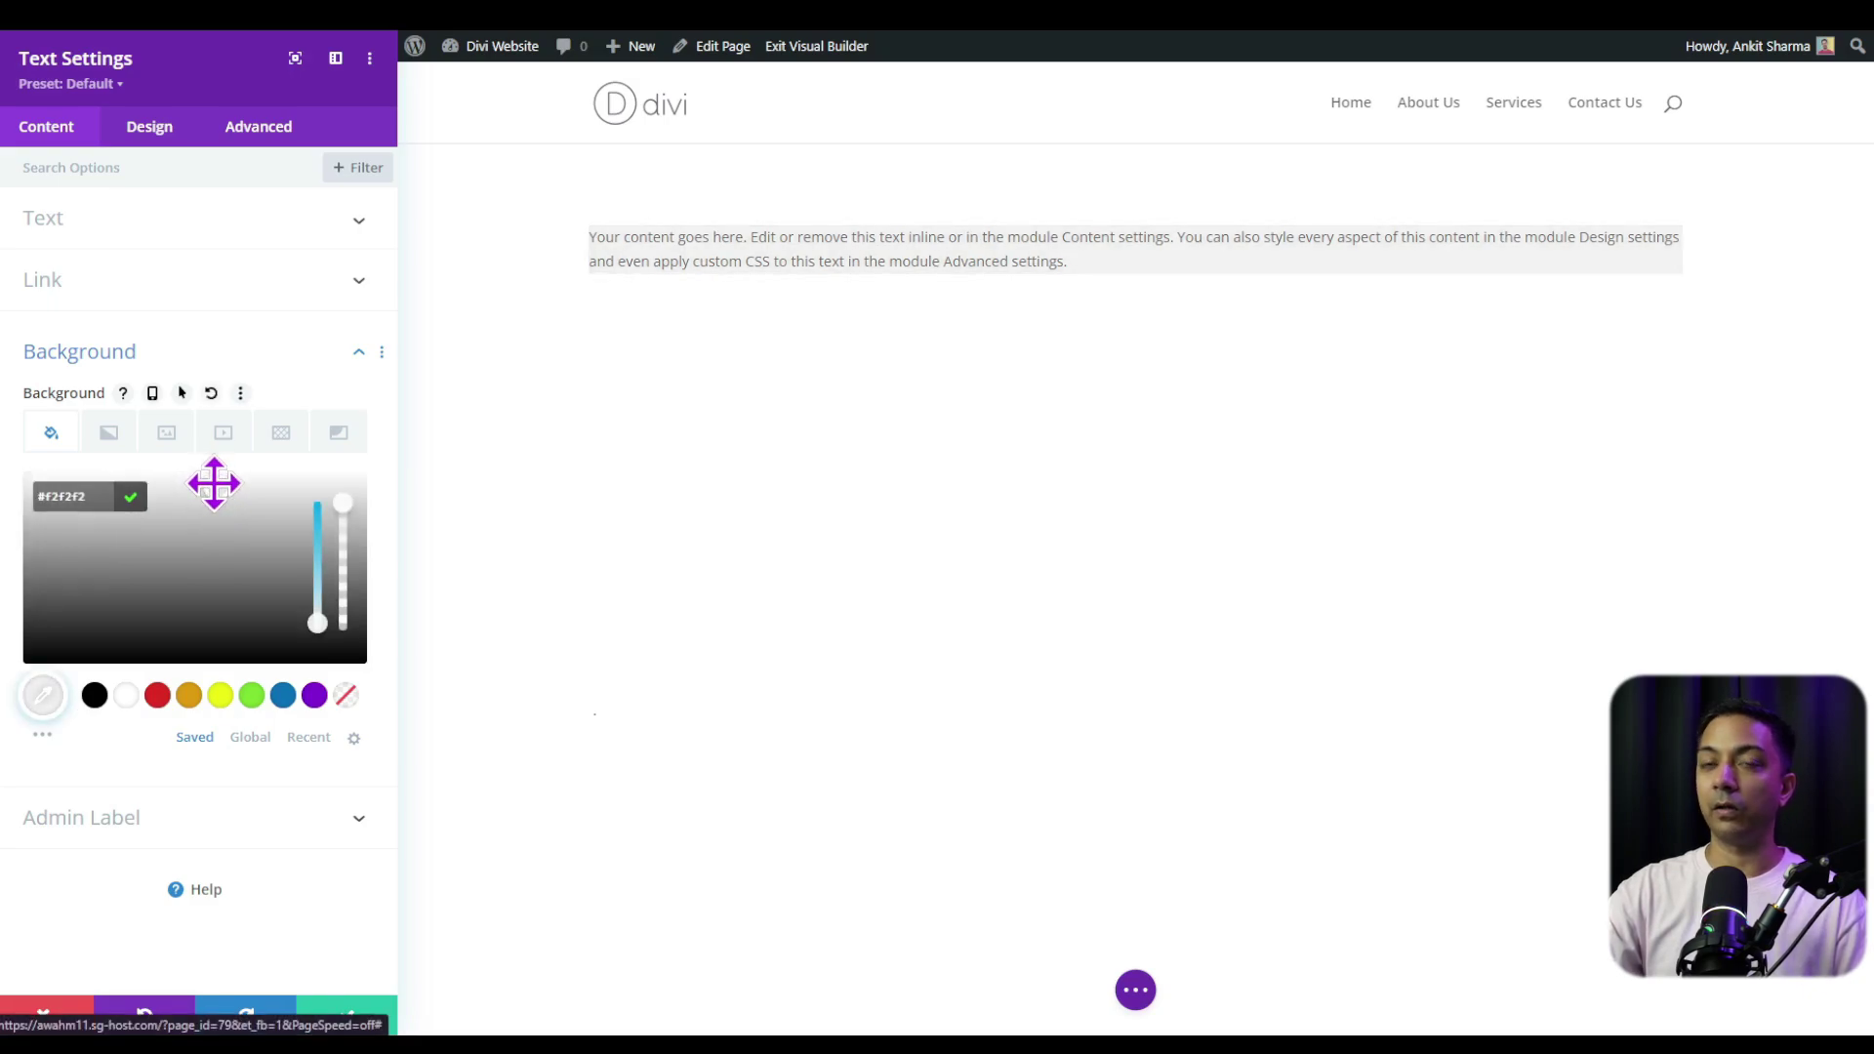
Set the Text module's text size to 18px and letter spacing to 4px, undock the settings window and save the module
click(153, 137)
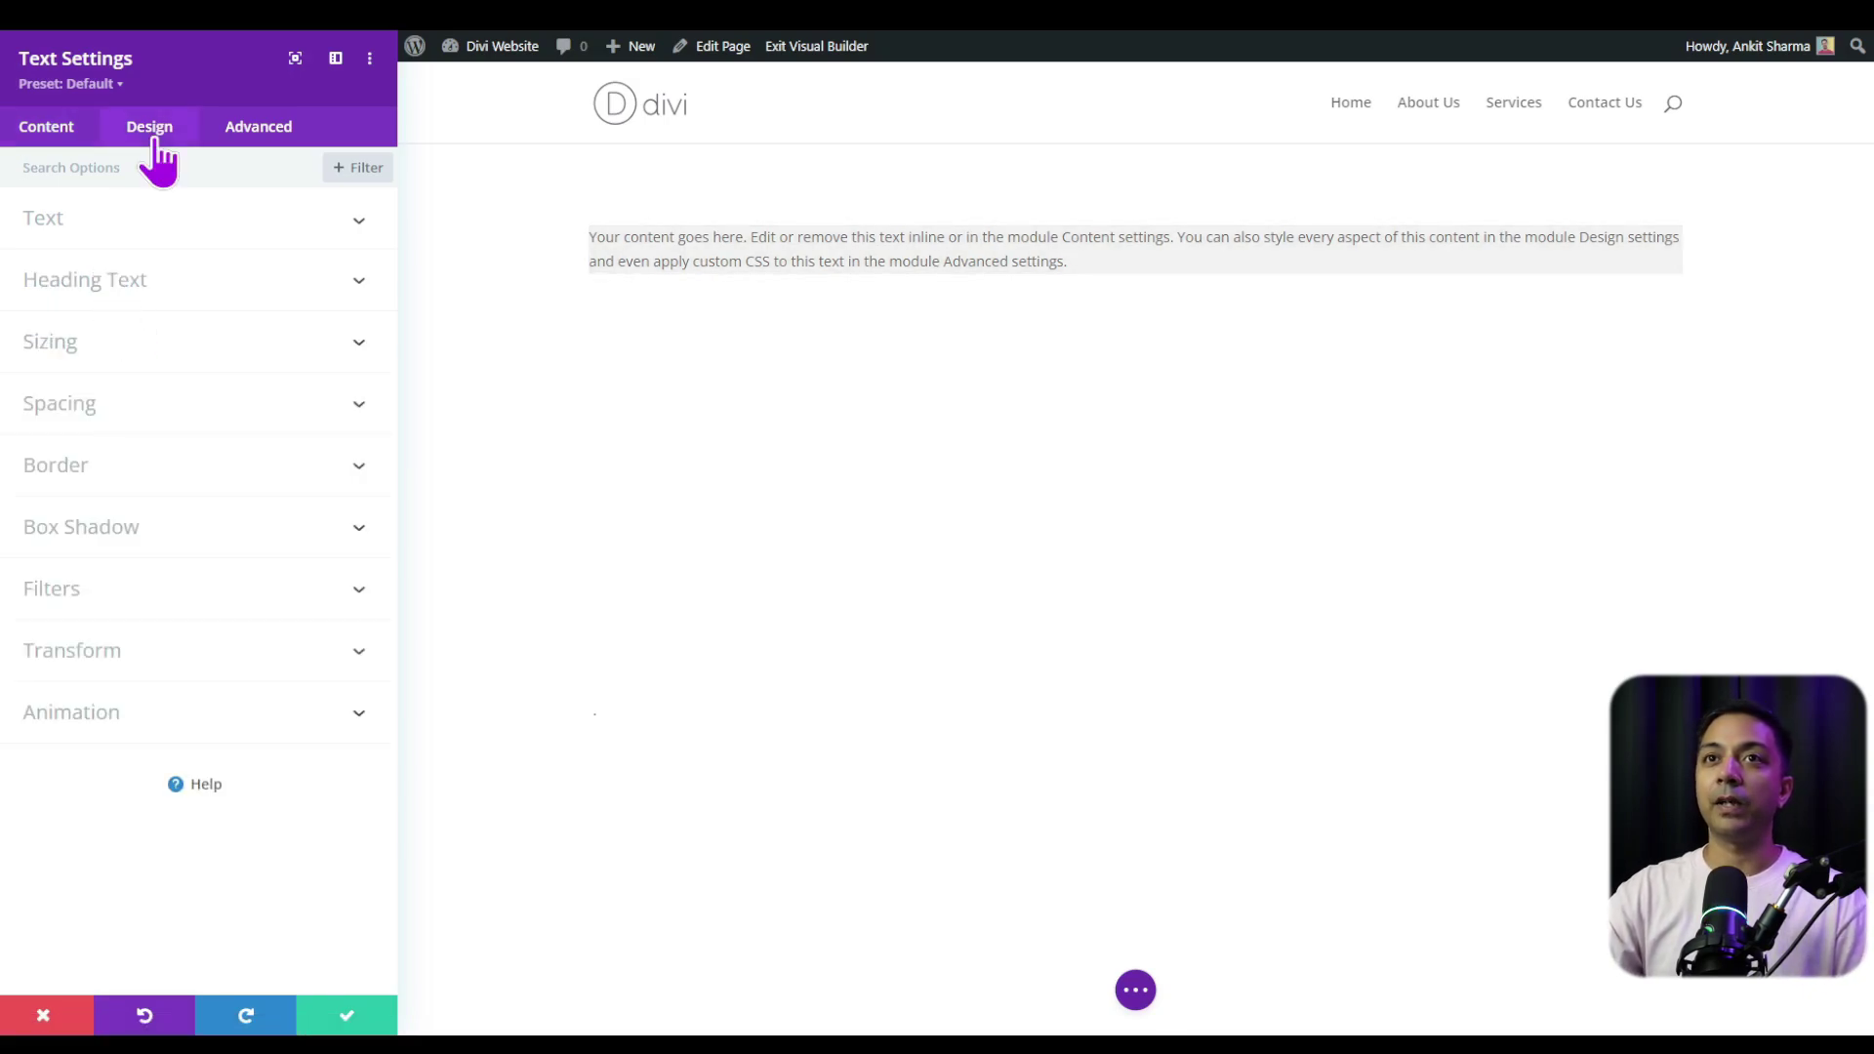
click(89, 247)
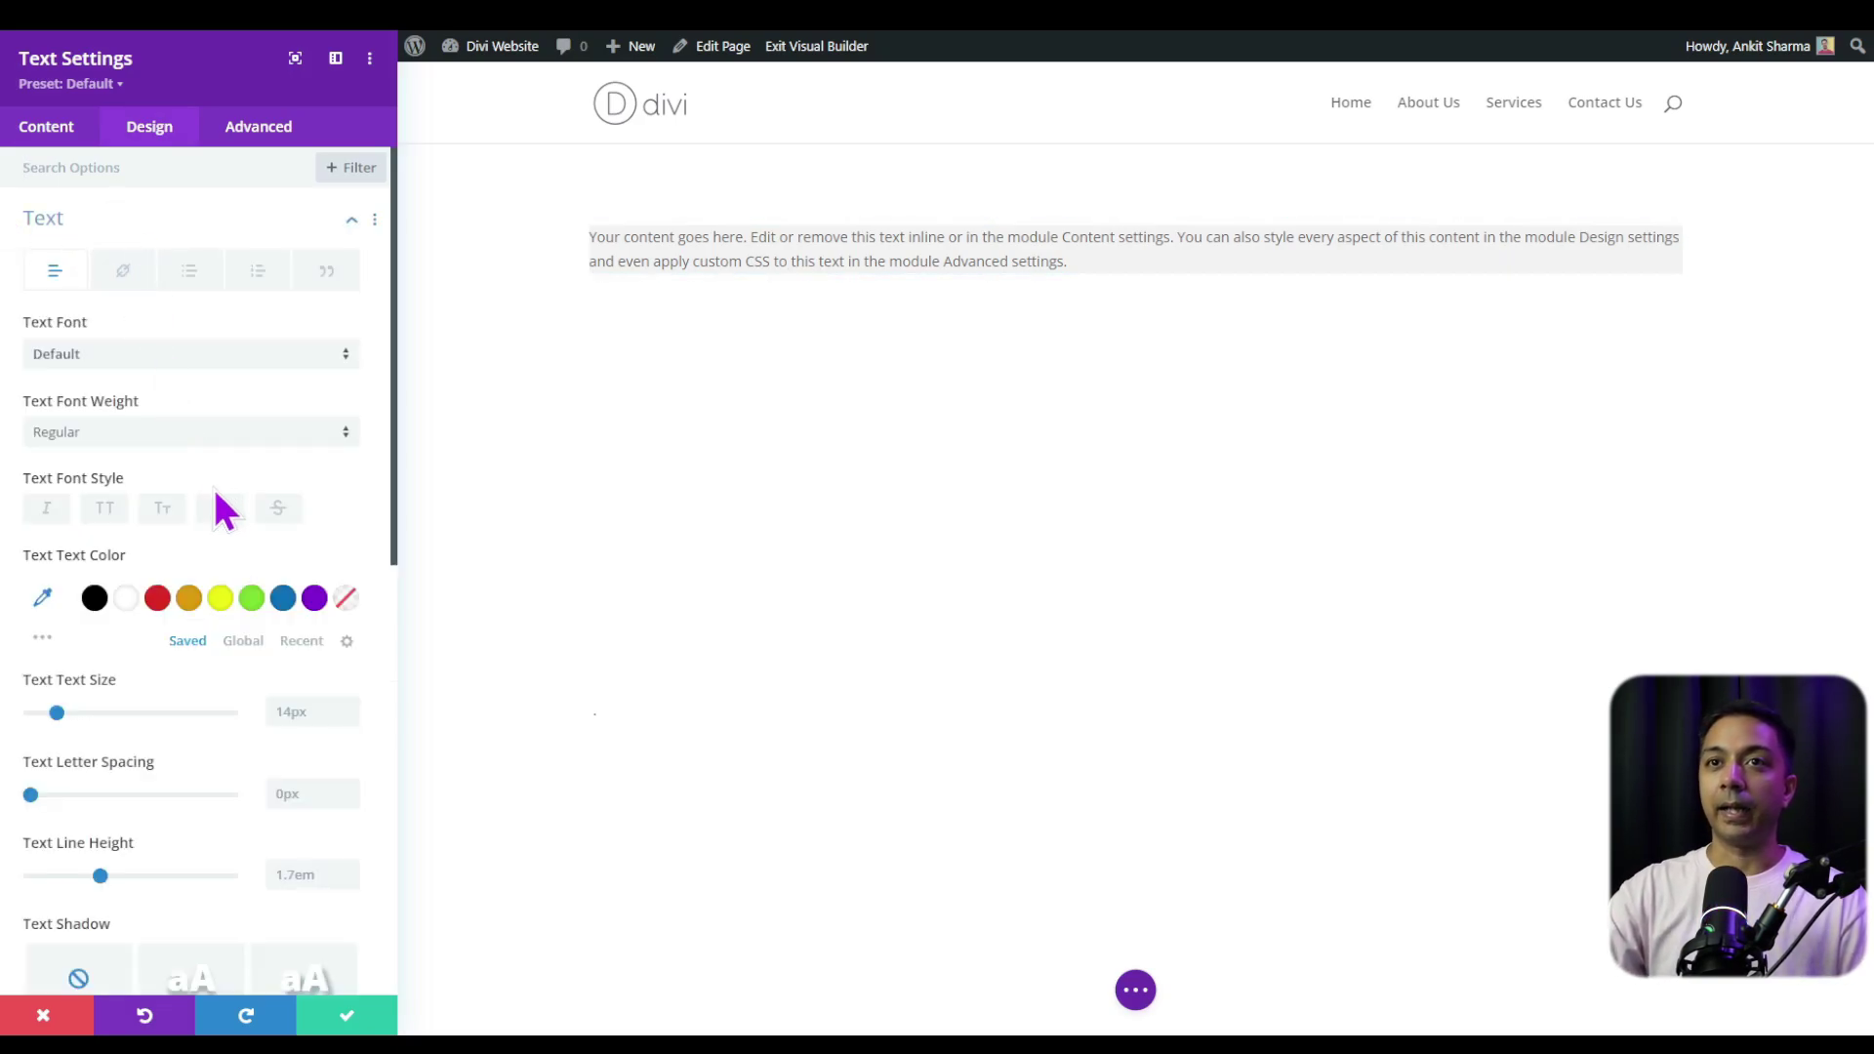
drag(56, 713, 65, 713)
drag(30, 795, 41, 800)
scroll(235, 605, down, 2)
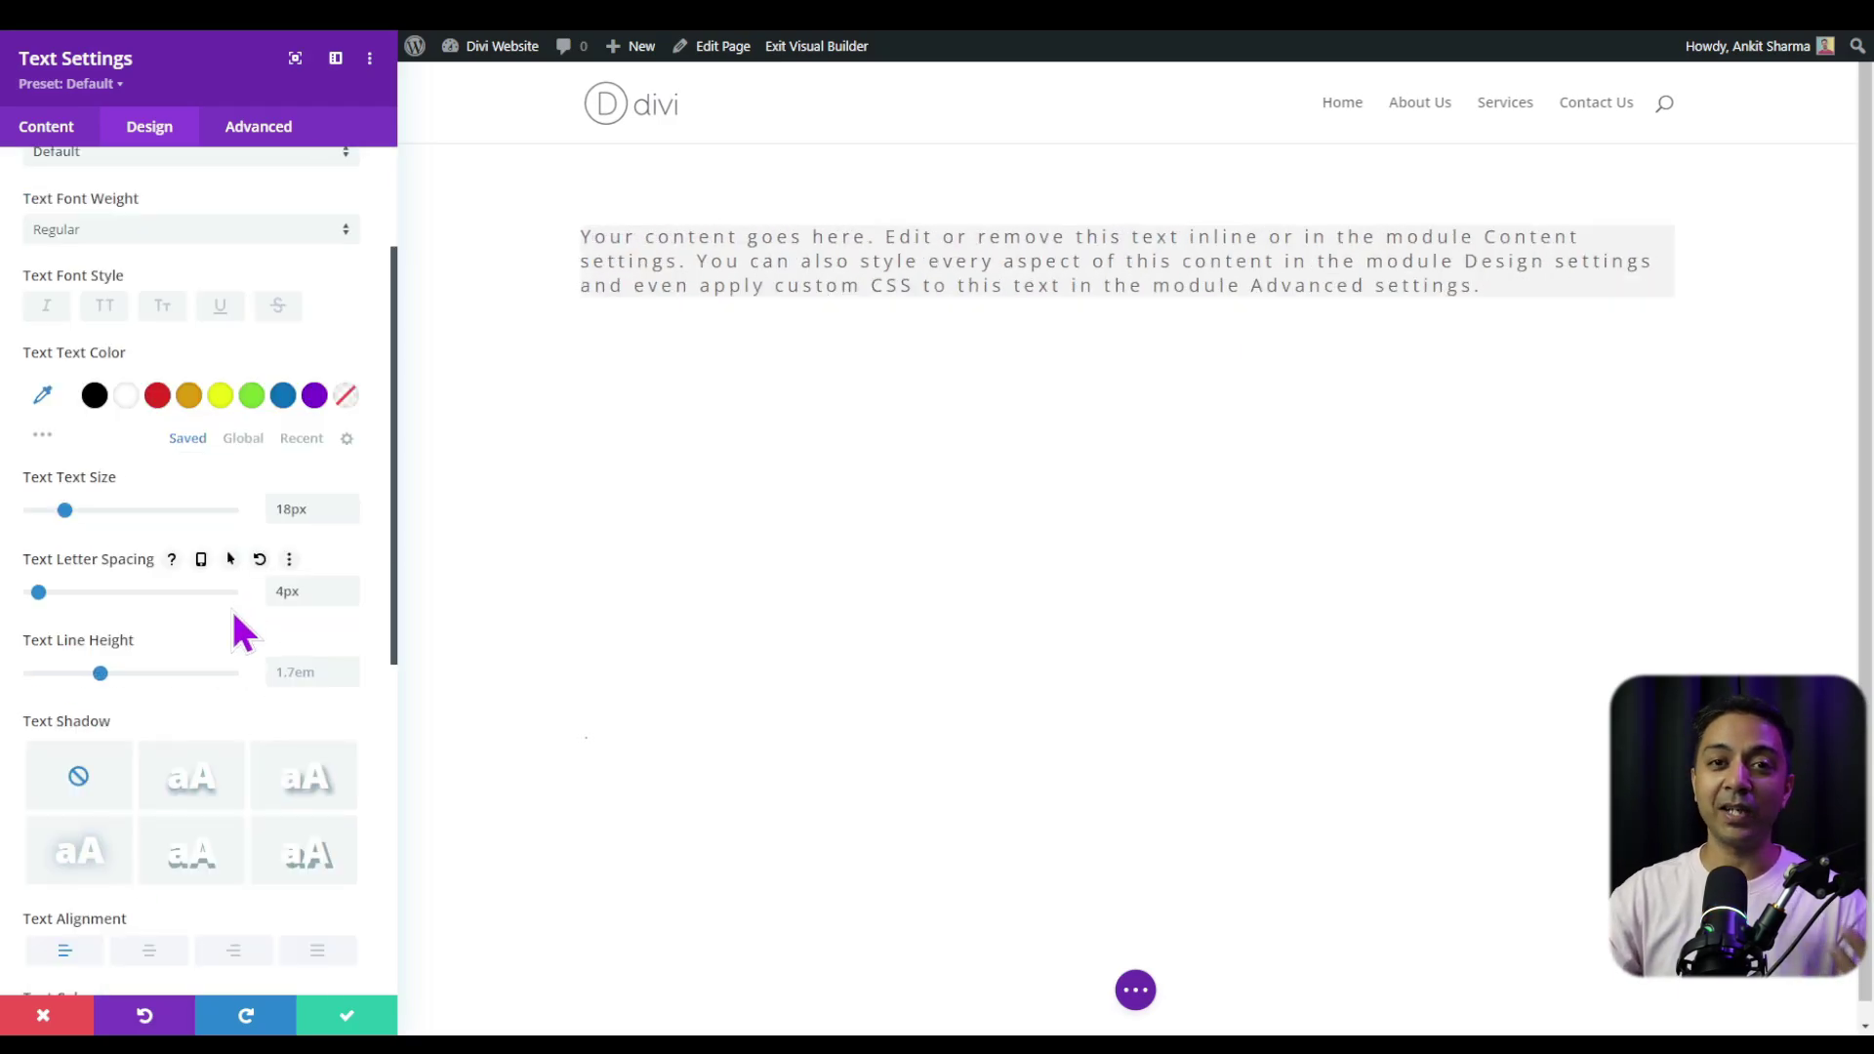
scroll(234, 615, down, 5)
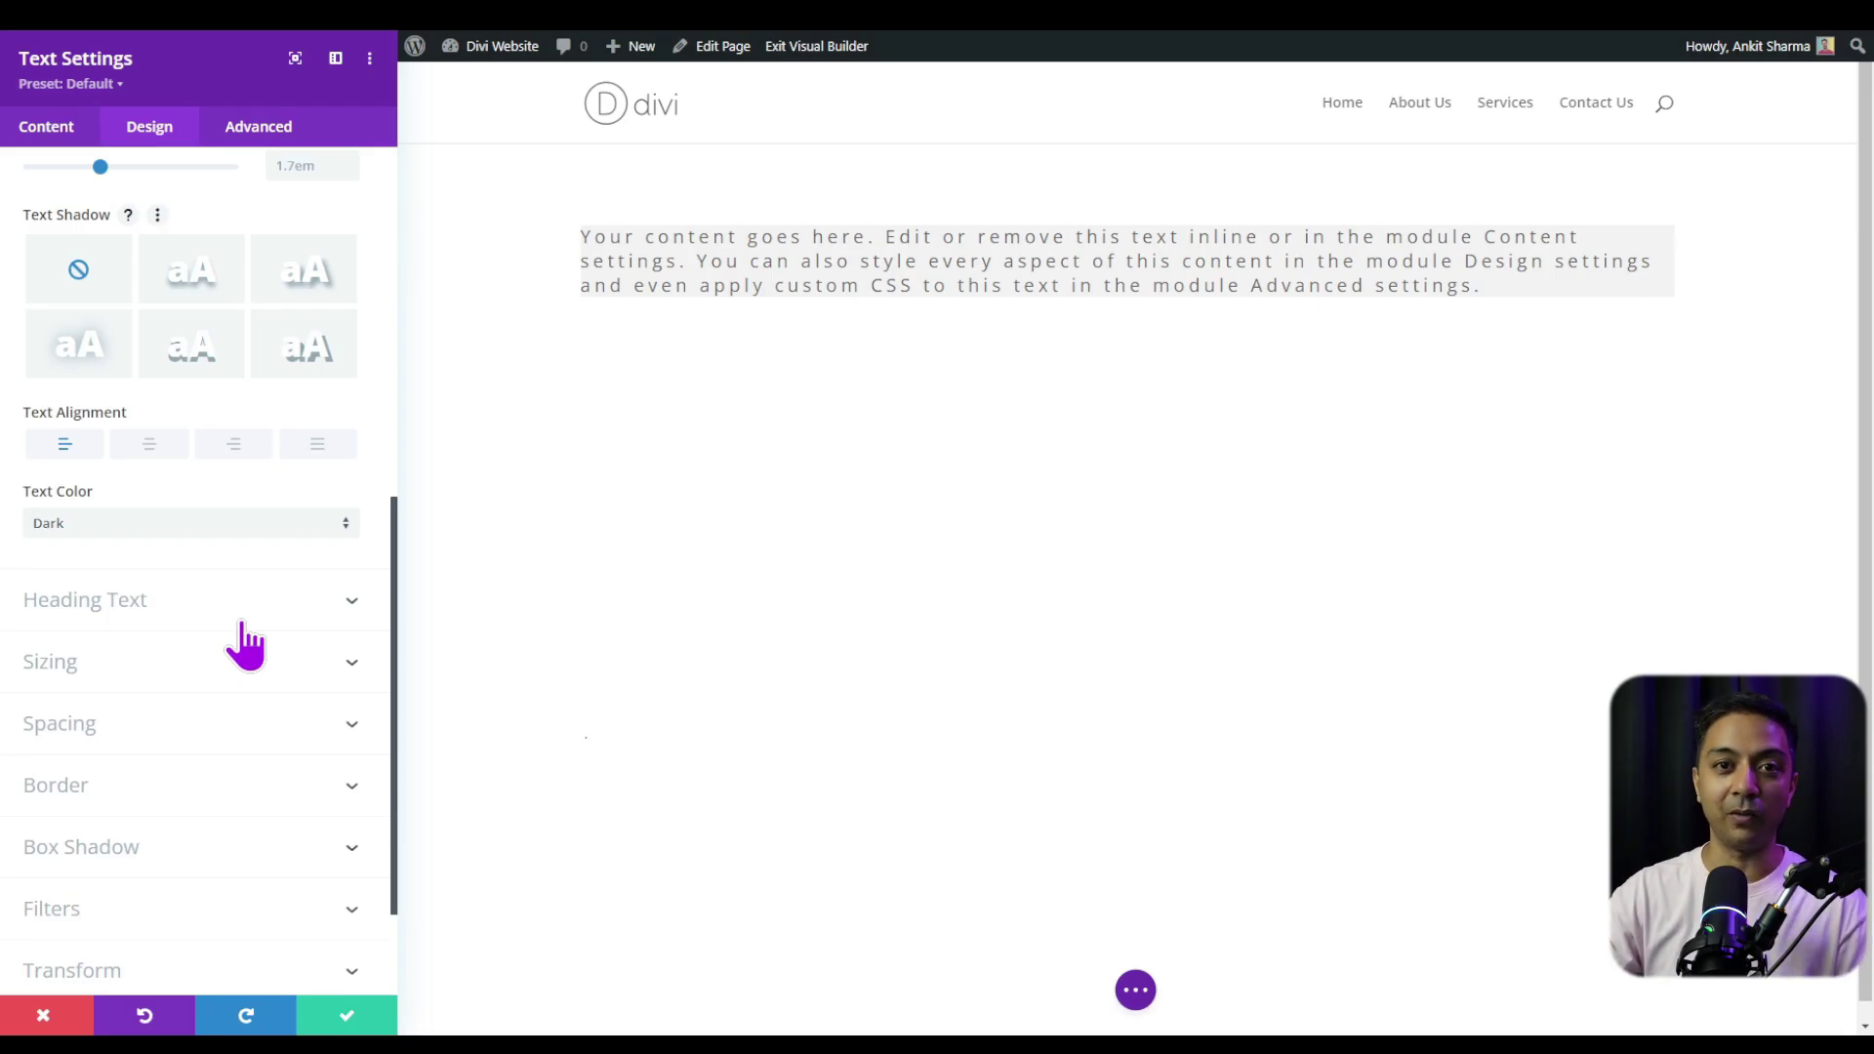
drag(158, 59, 468, 121)
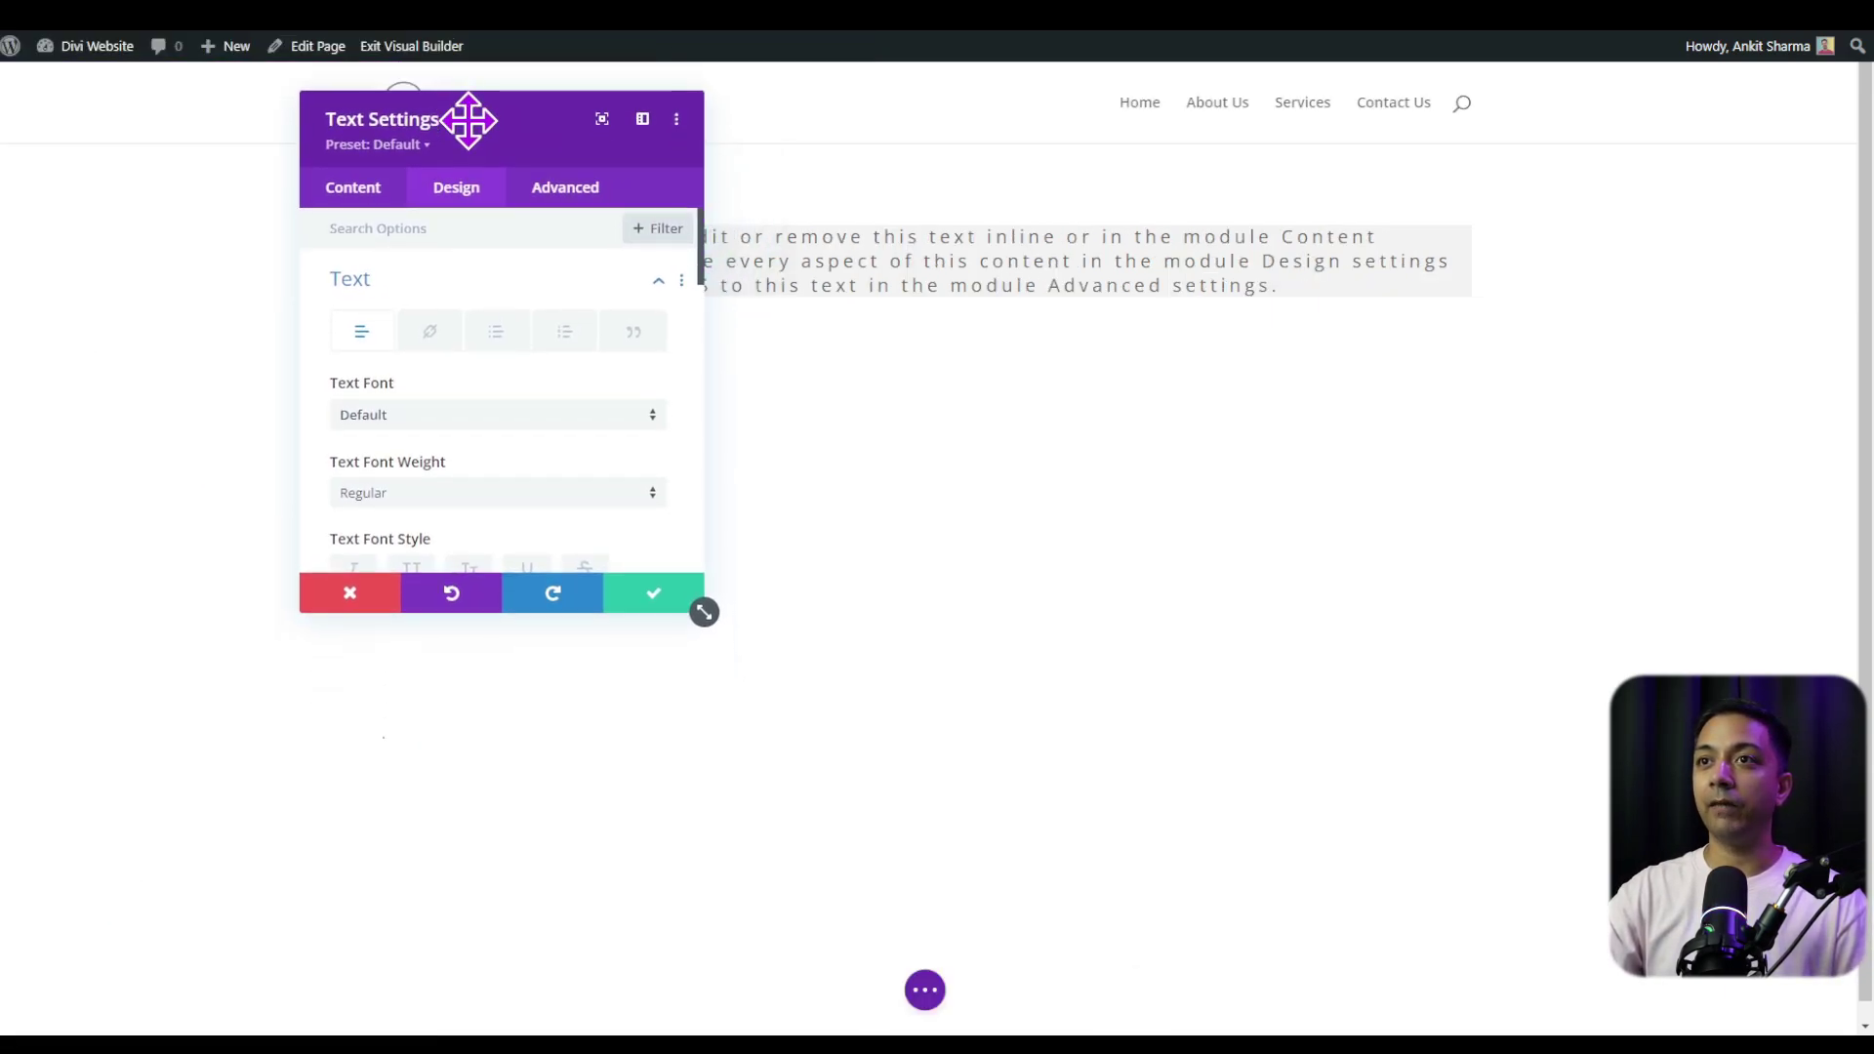
click(648, 597)
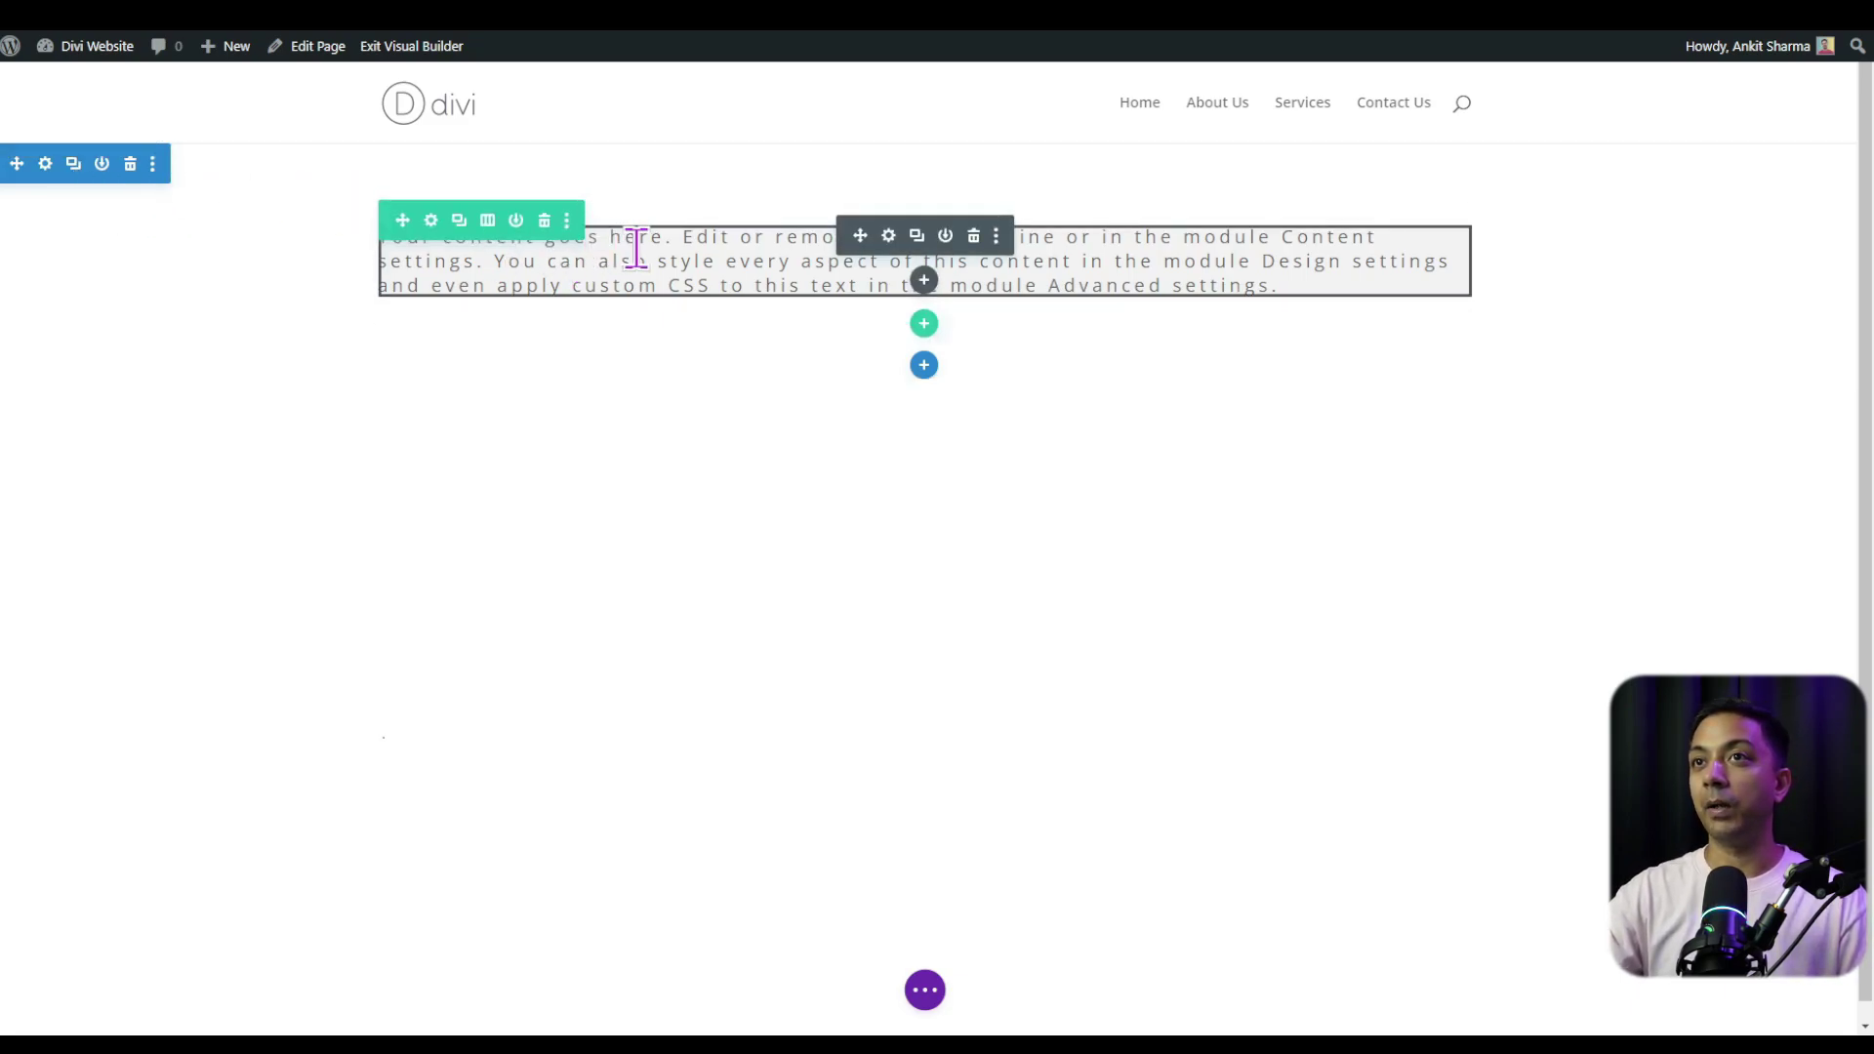
Insert a two-column row below the text and add a Text module with default content to its first column
click(924, 326)
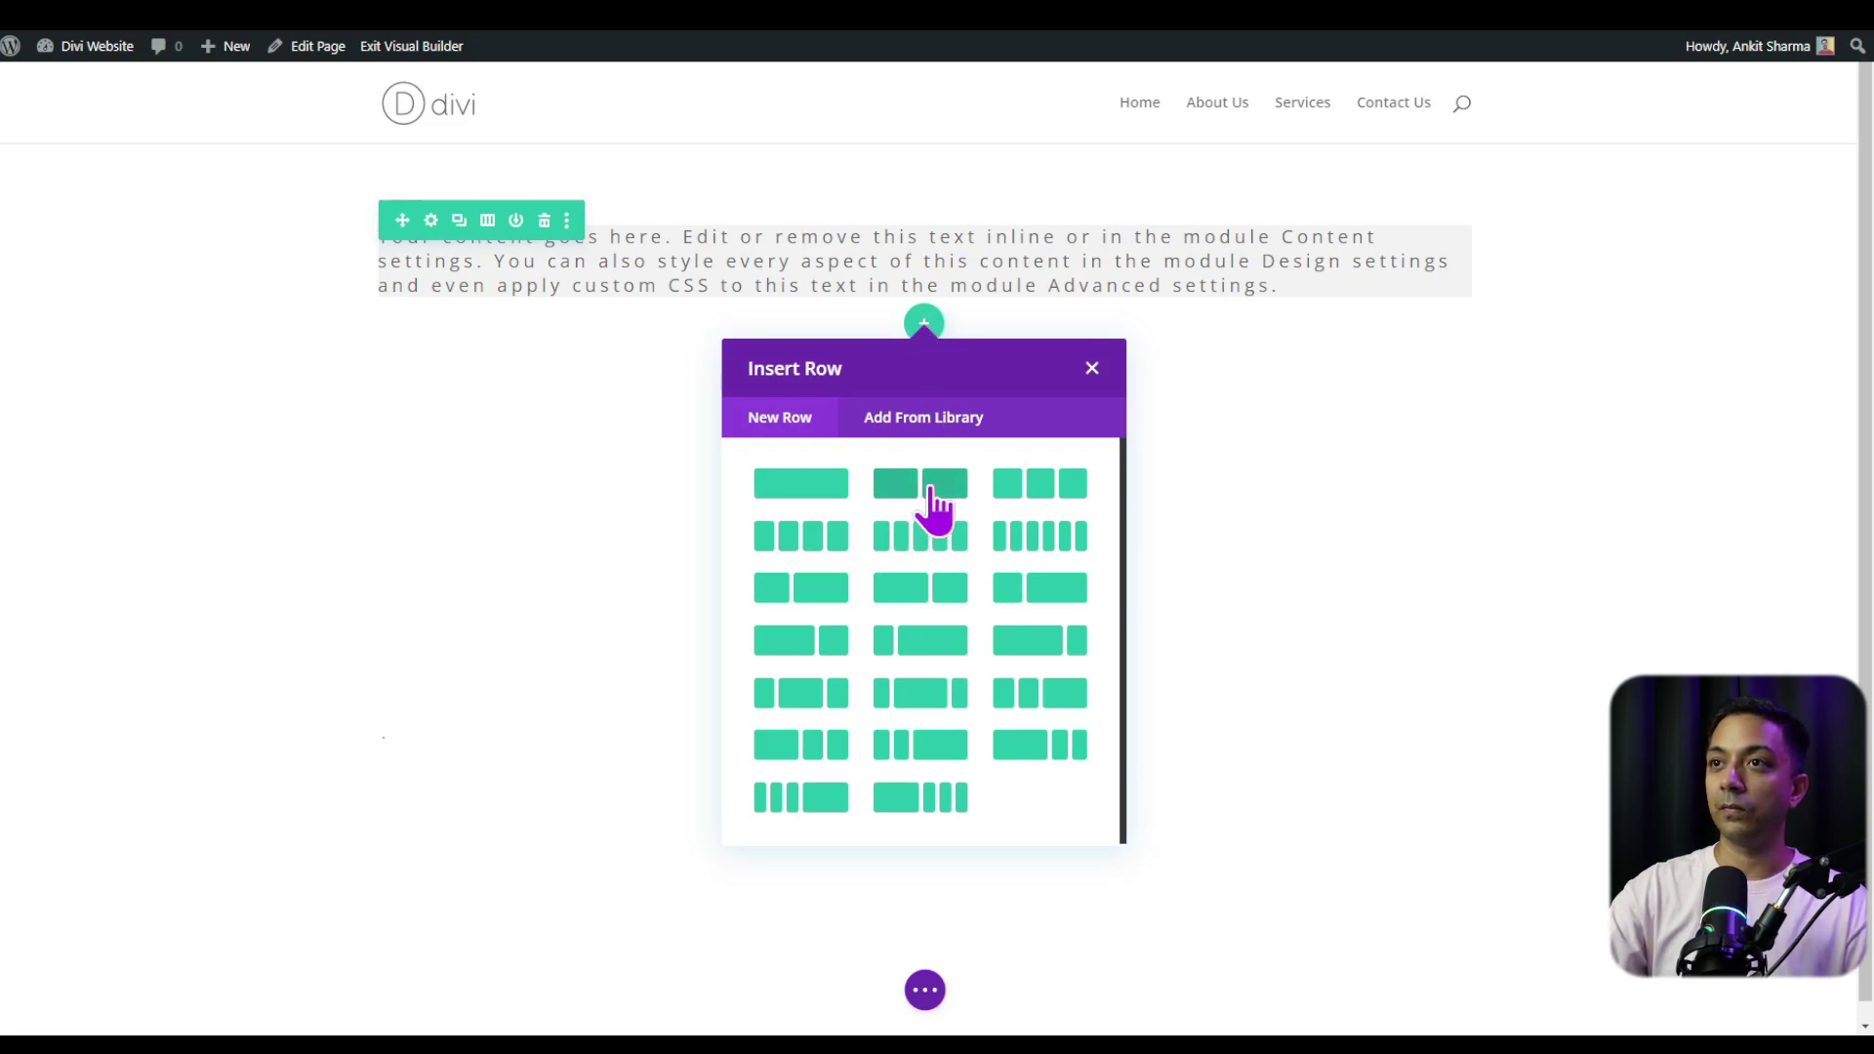
click(932, 499)
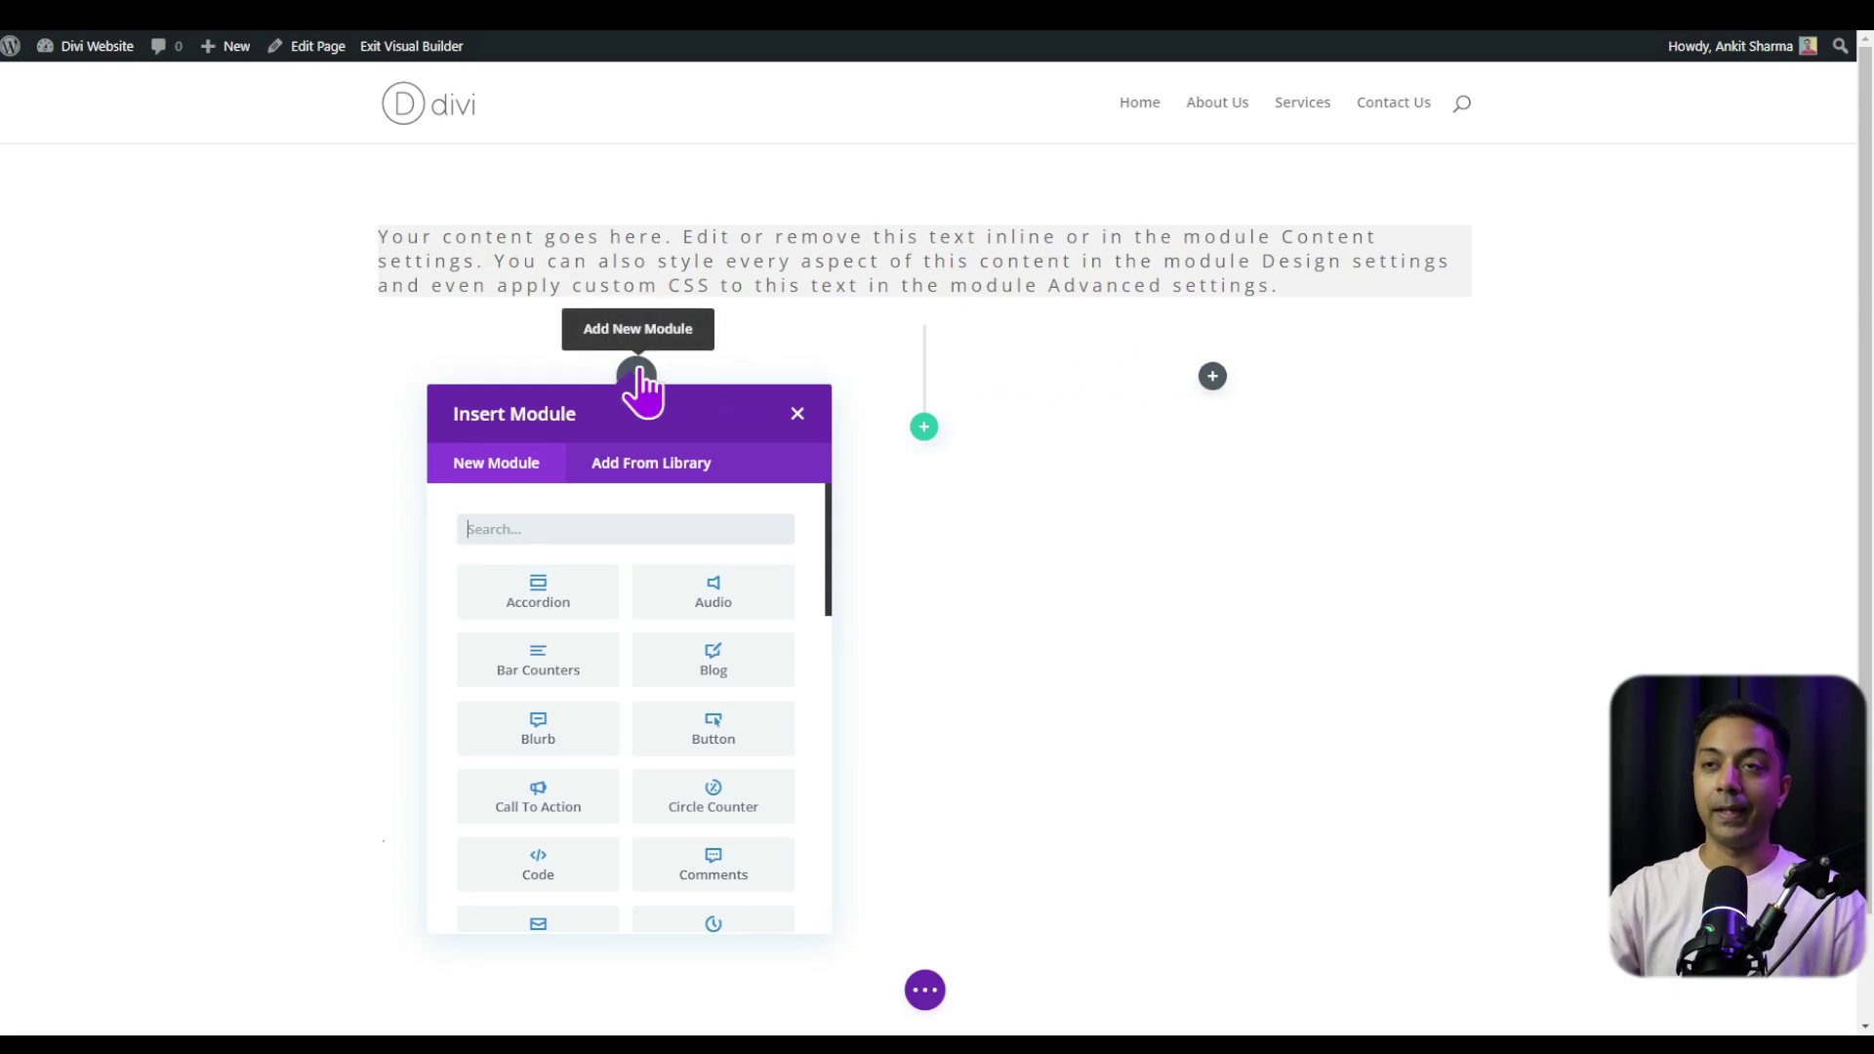
click(1212, 376)
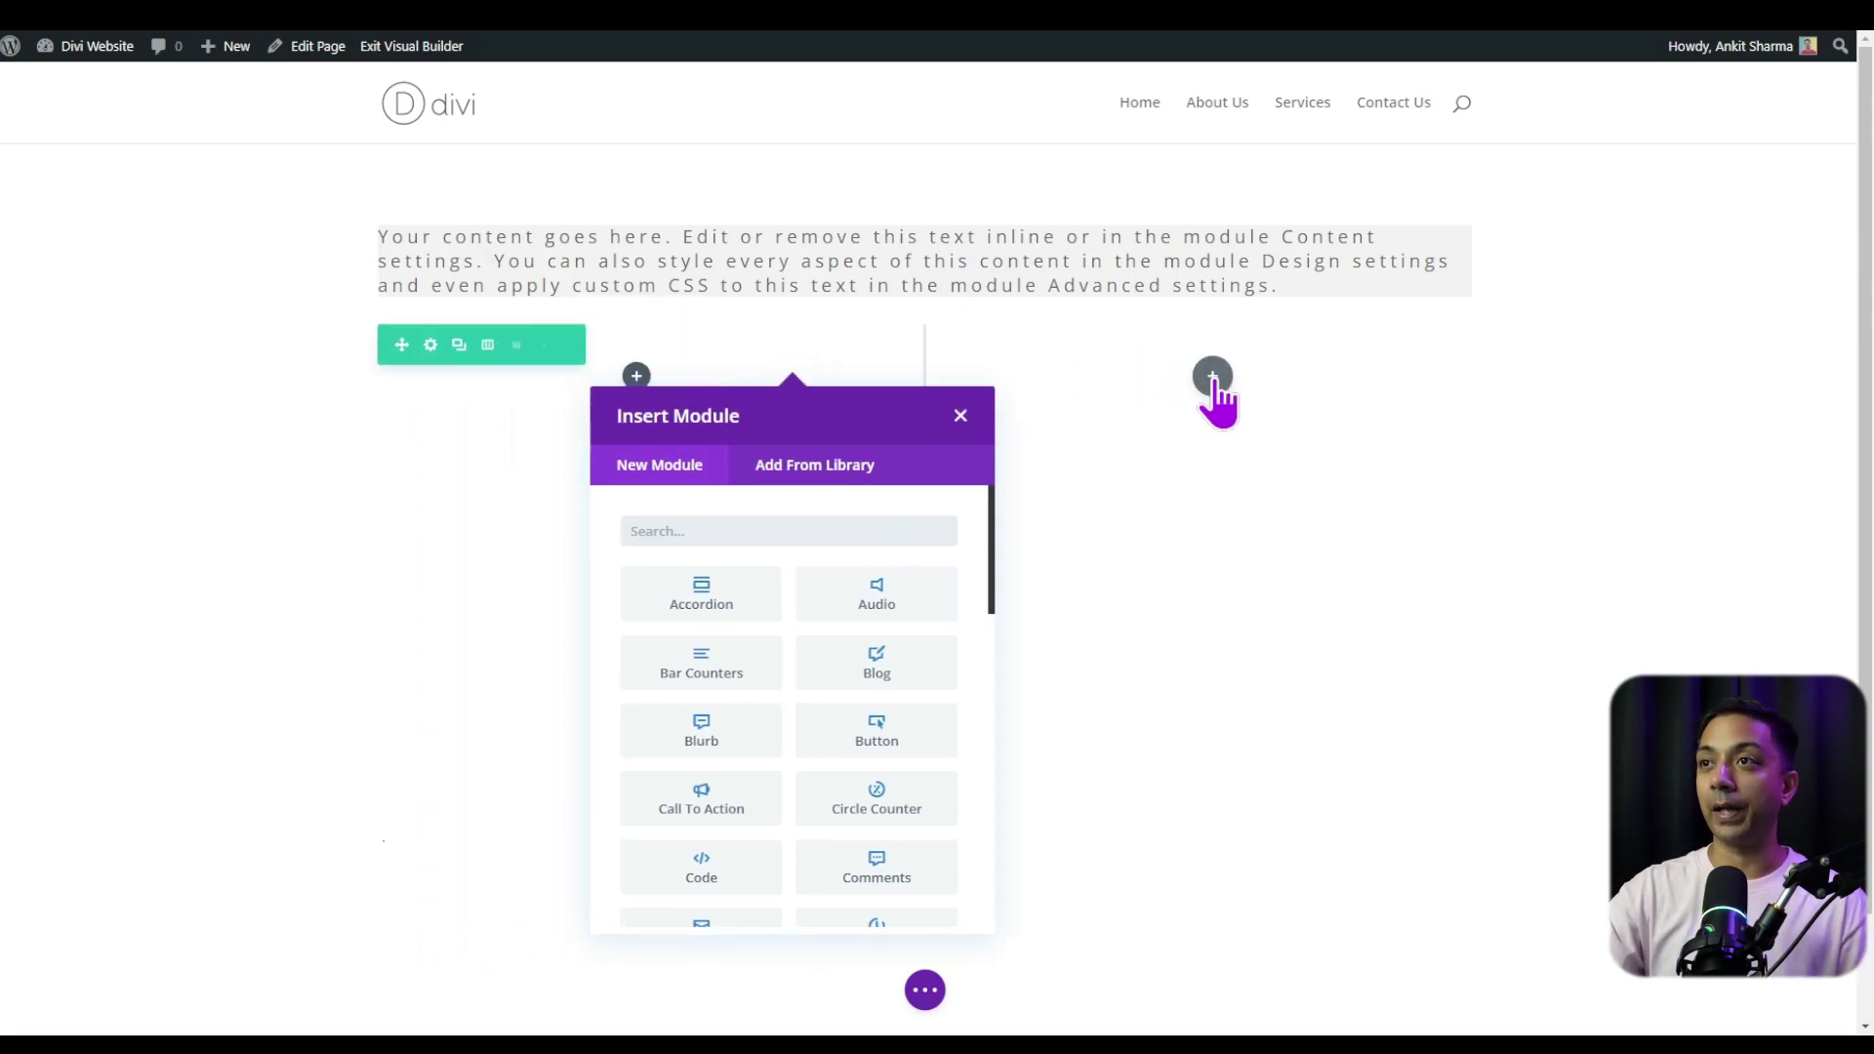
click(636, 376)
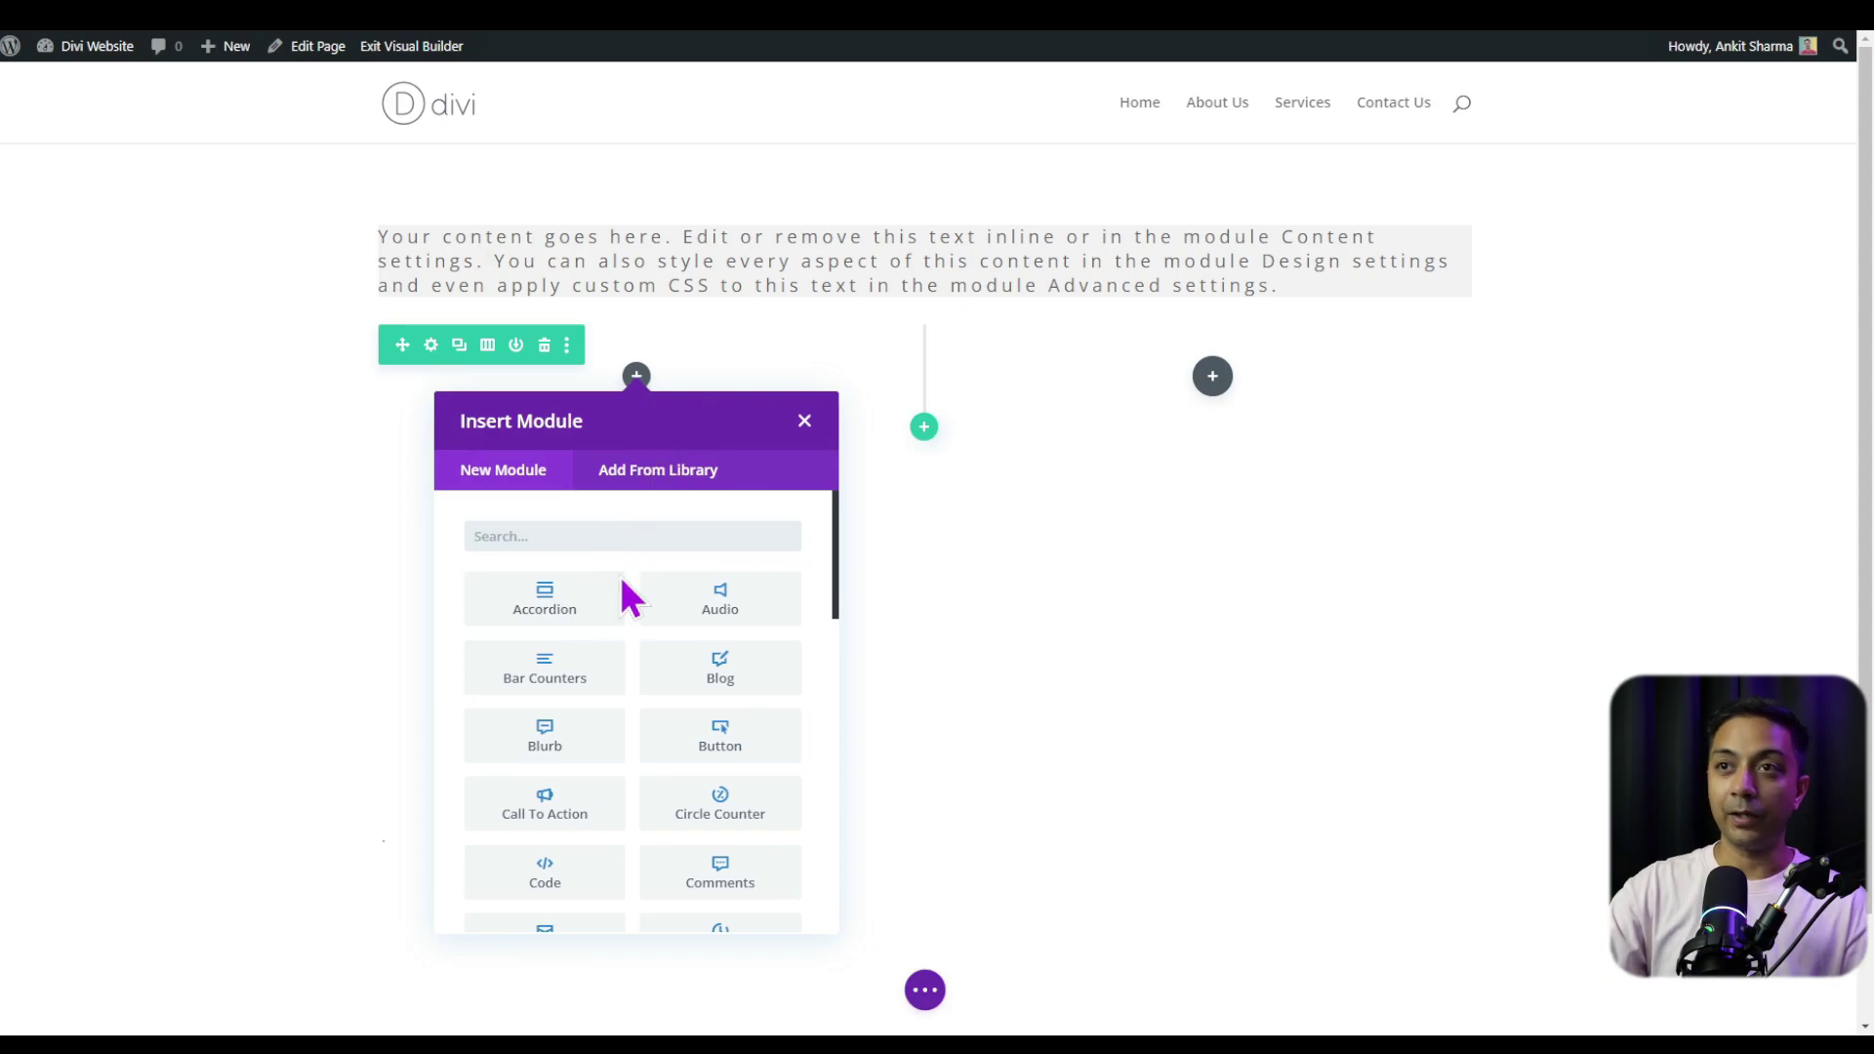
text(te)
click(726, 736)
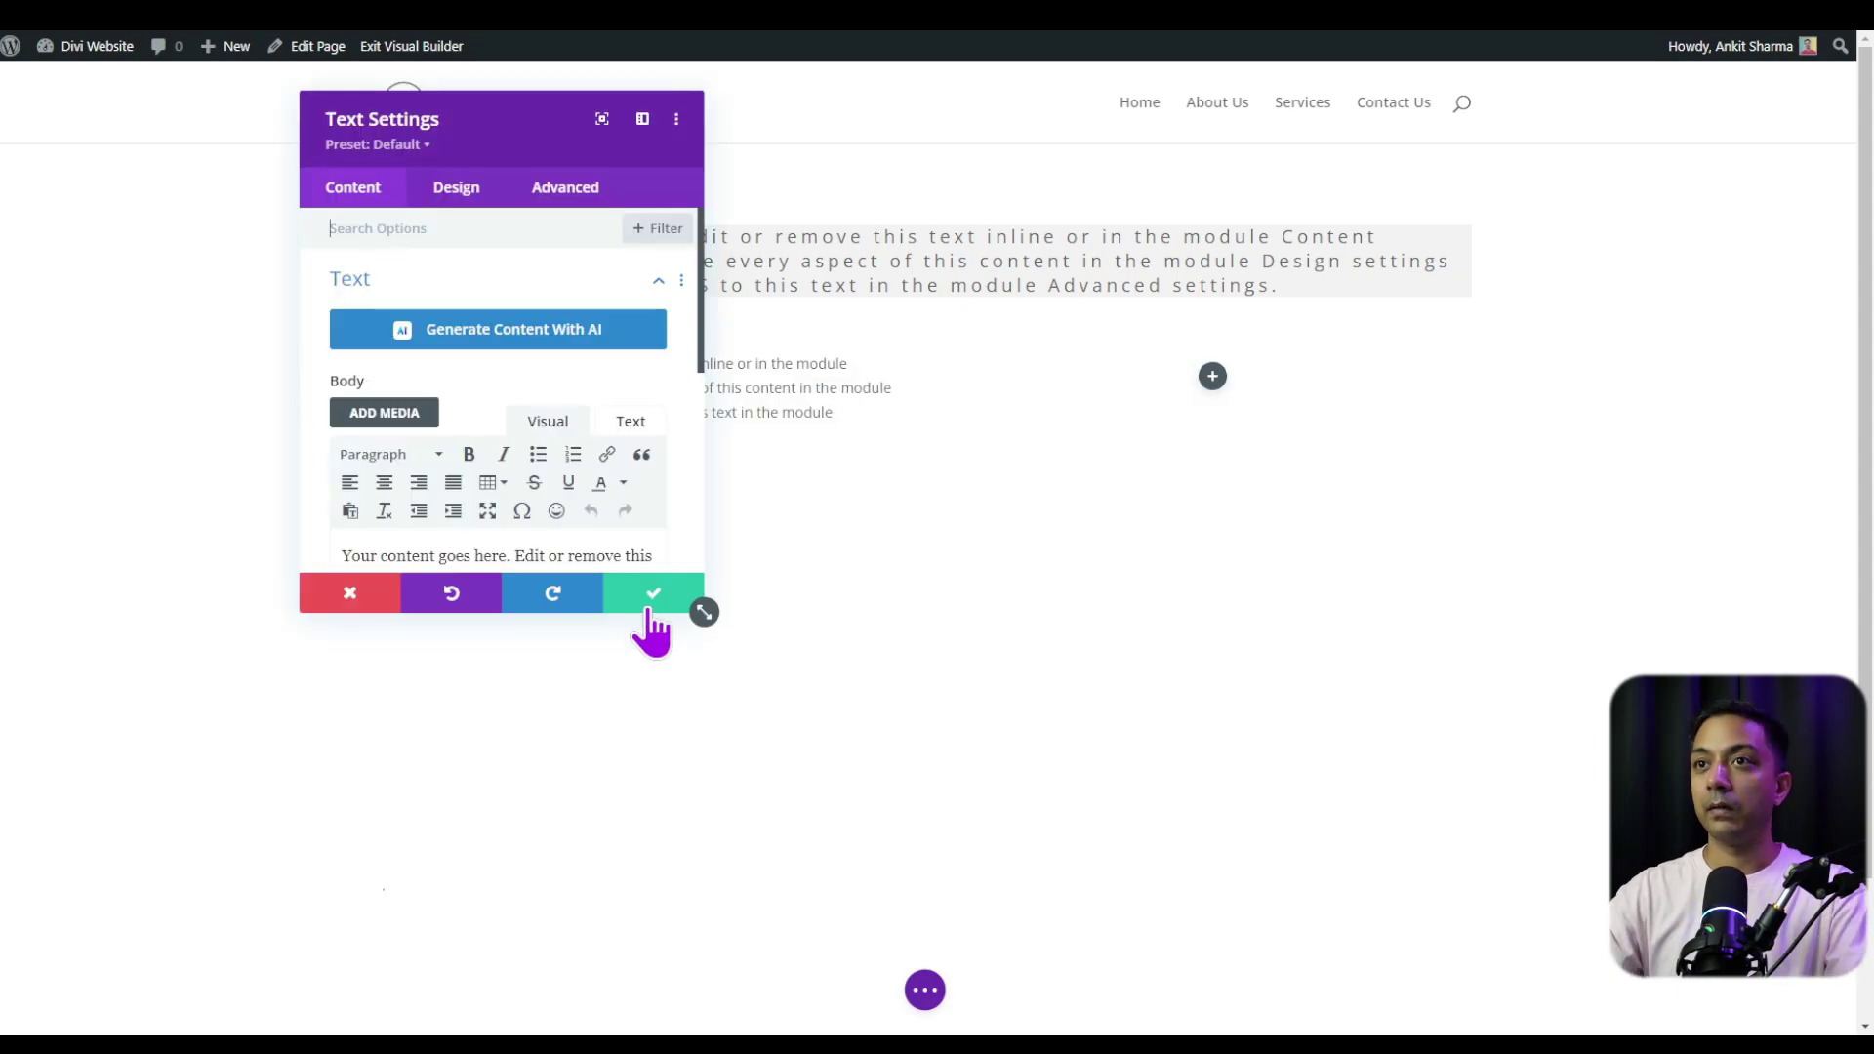
click(646, 594)
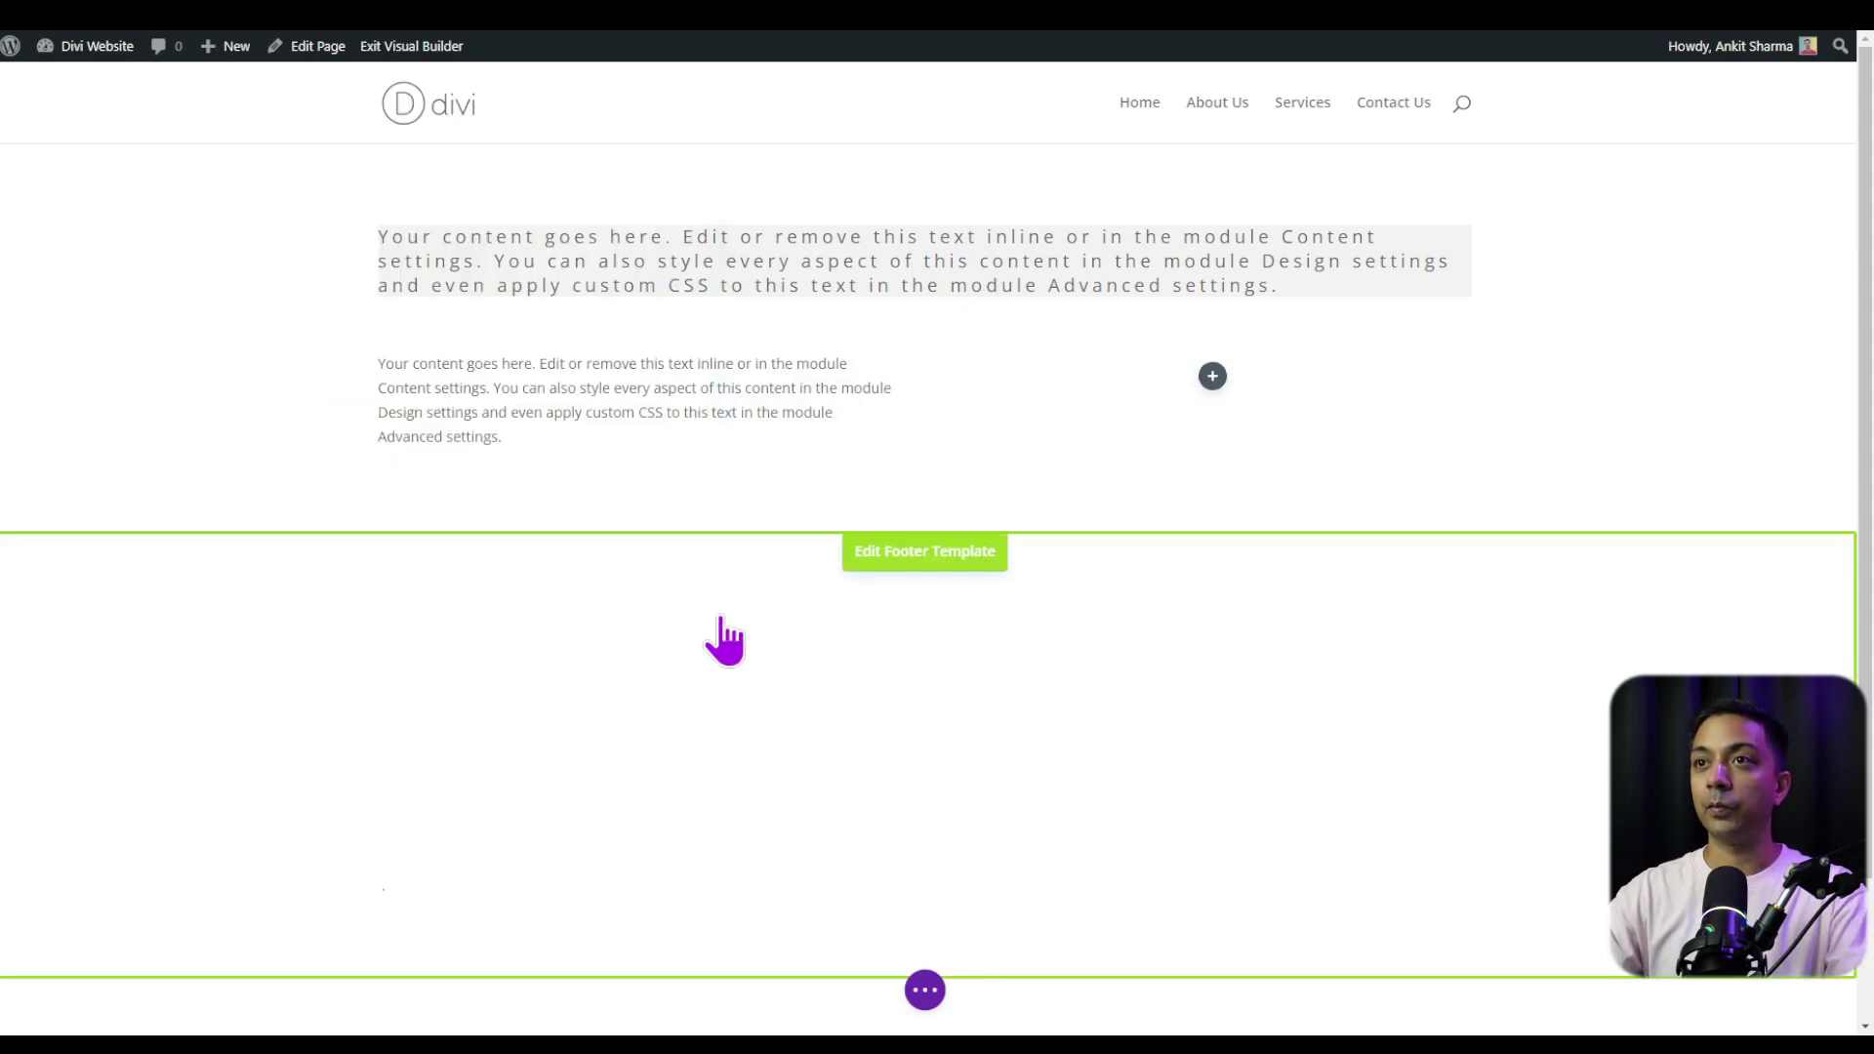
Add an Image module with the placeholder image to the second column of the new row
click(1214, 378)
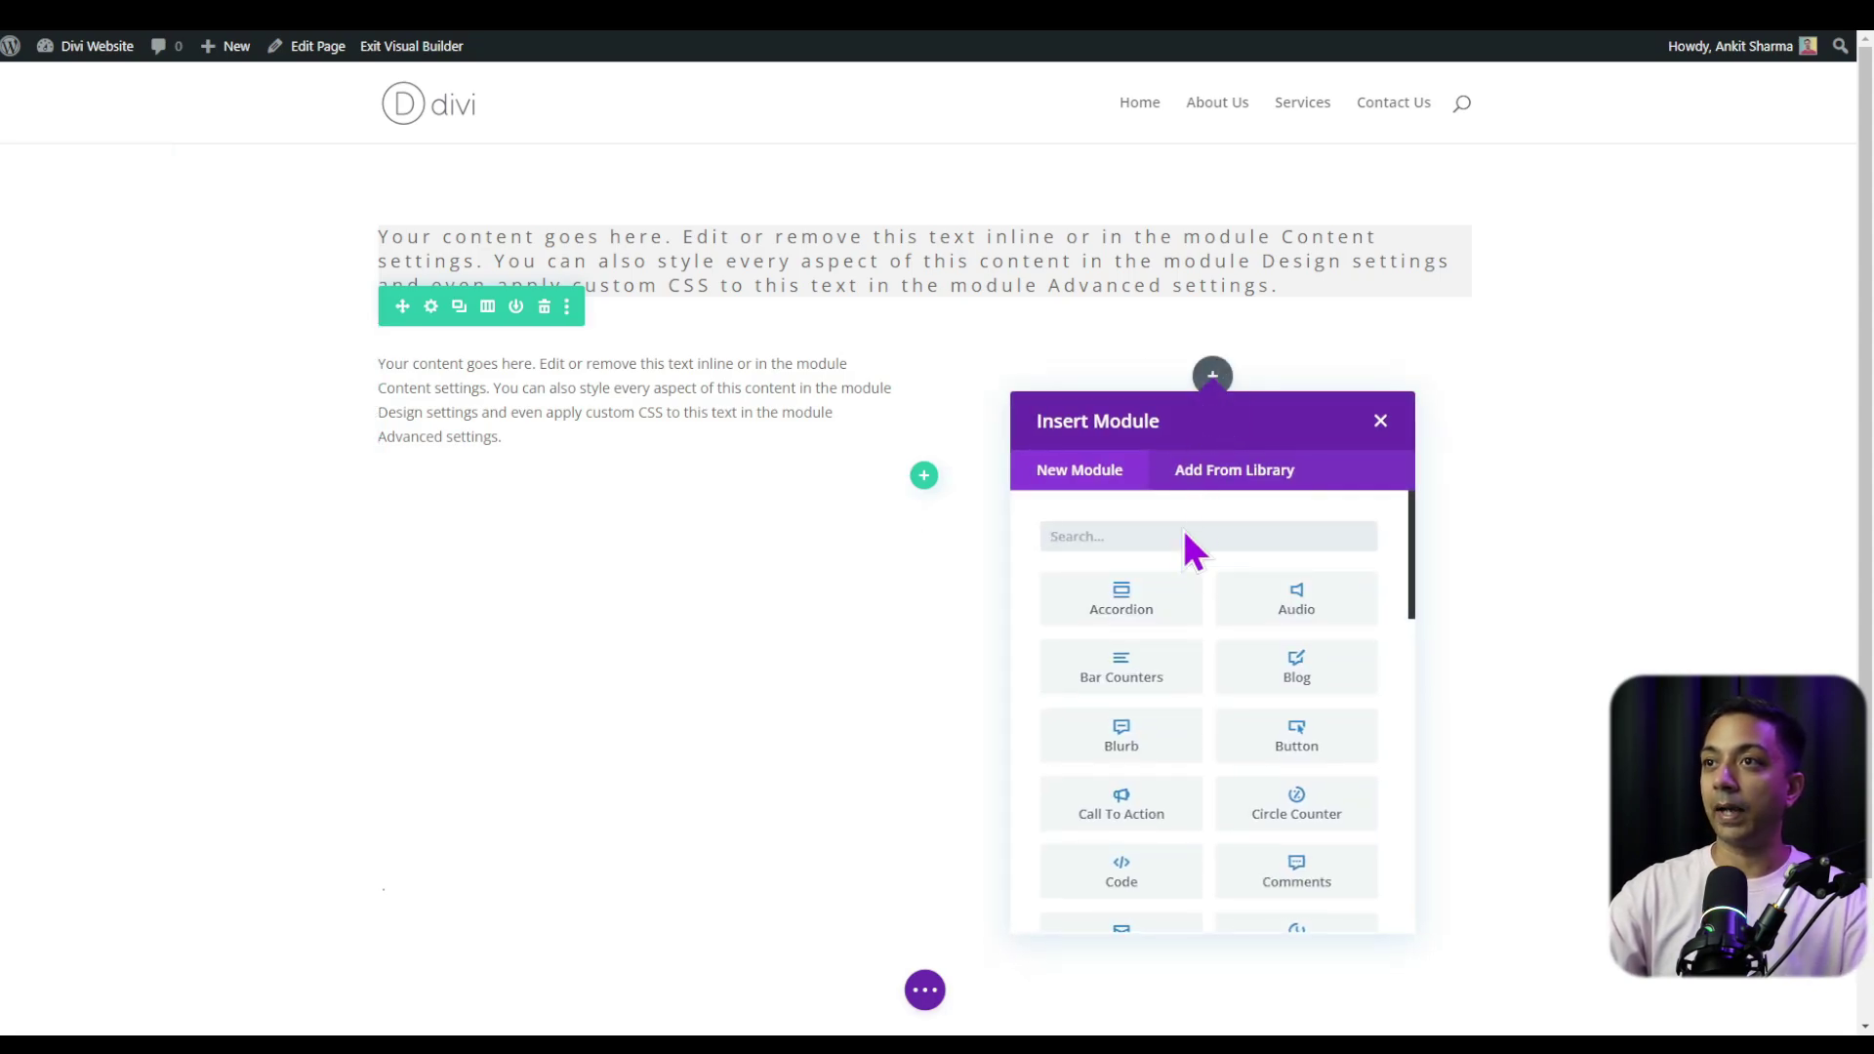
text(im)
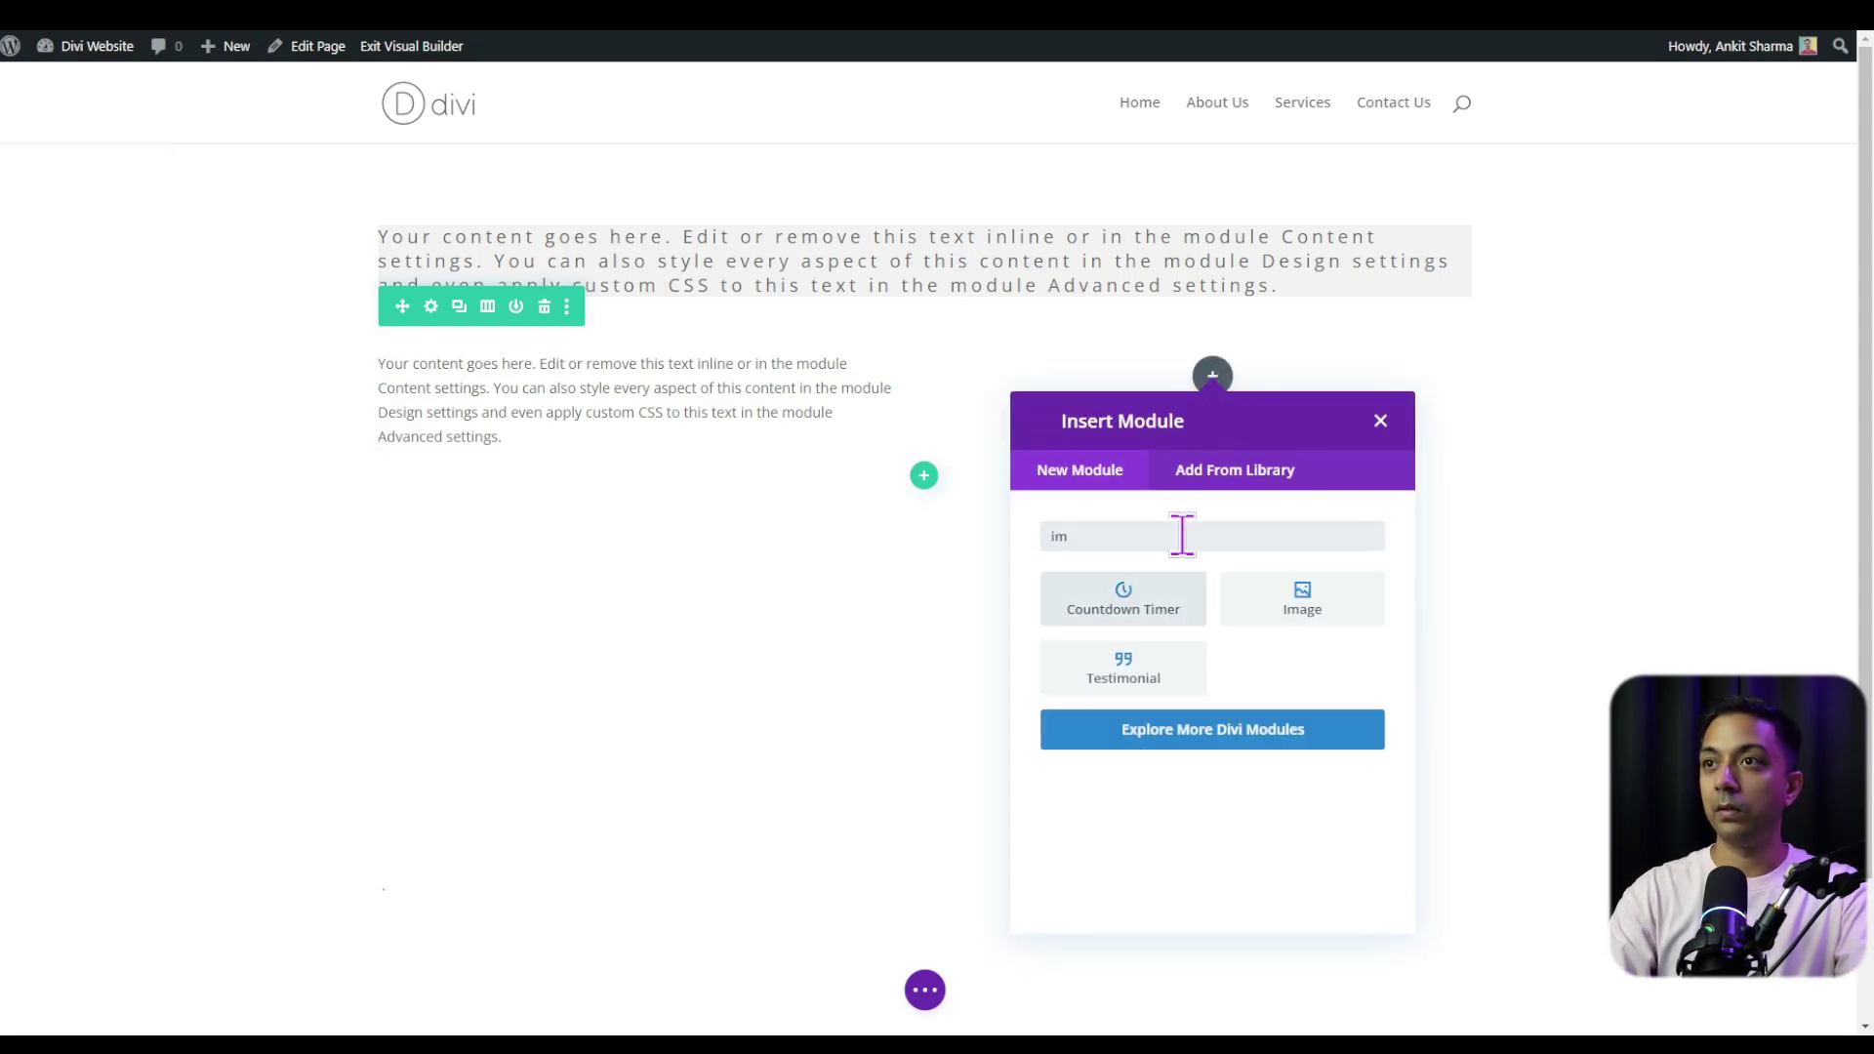
click(1302, 630)
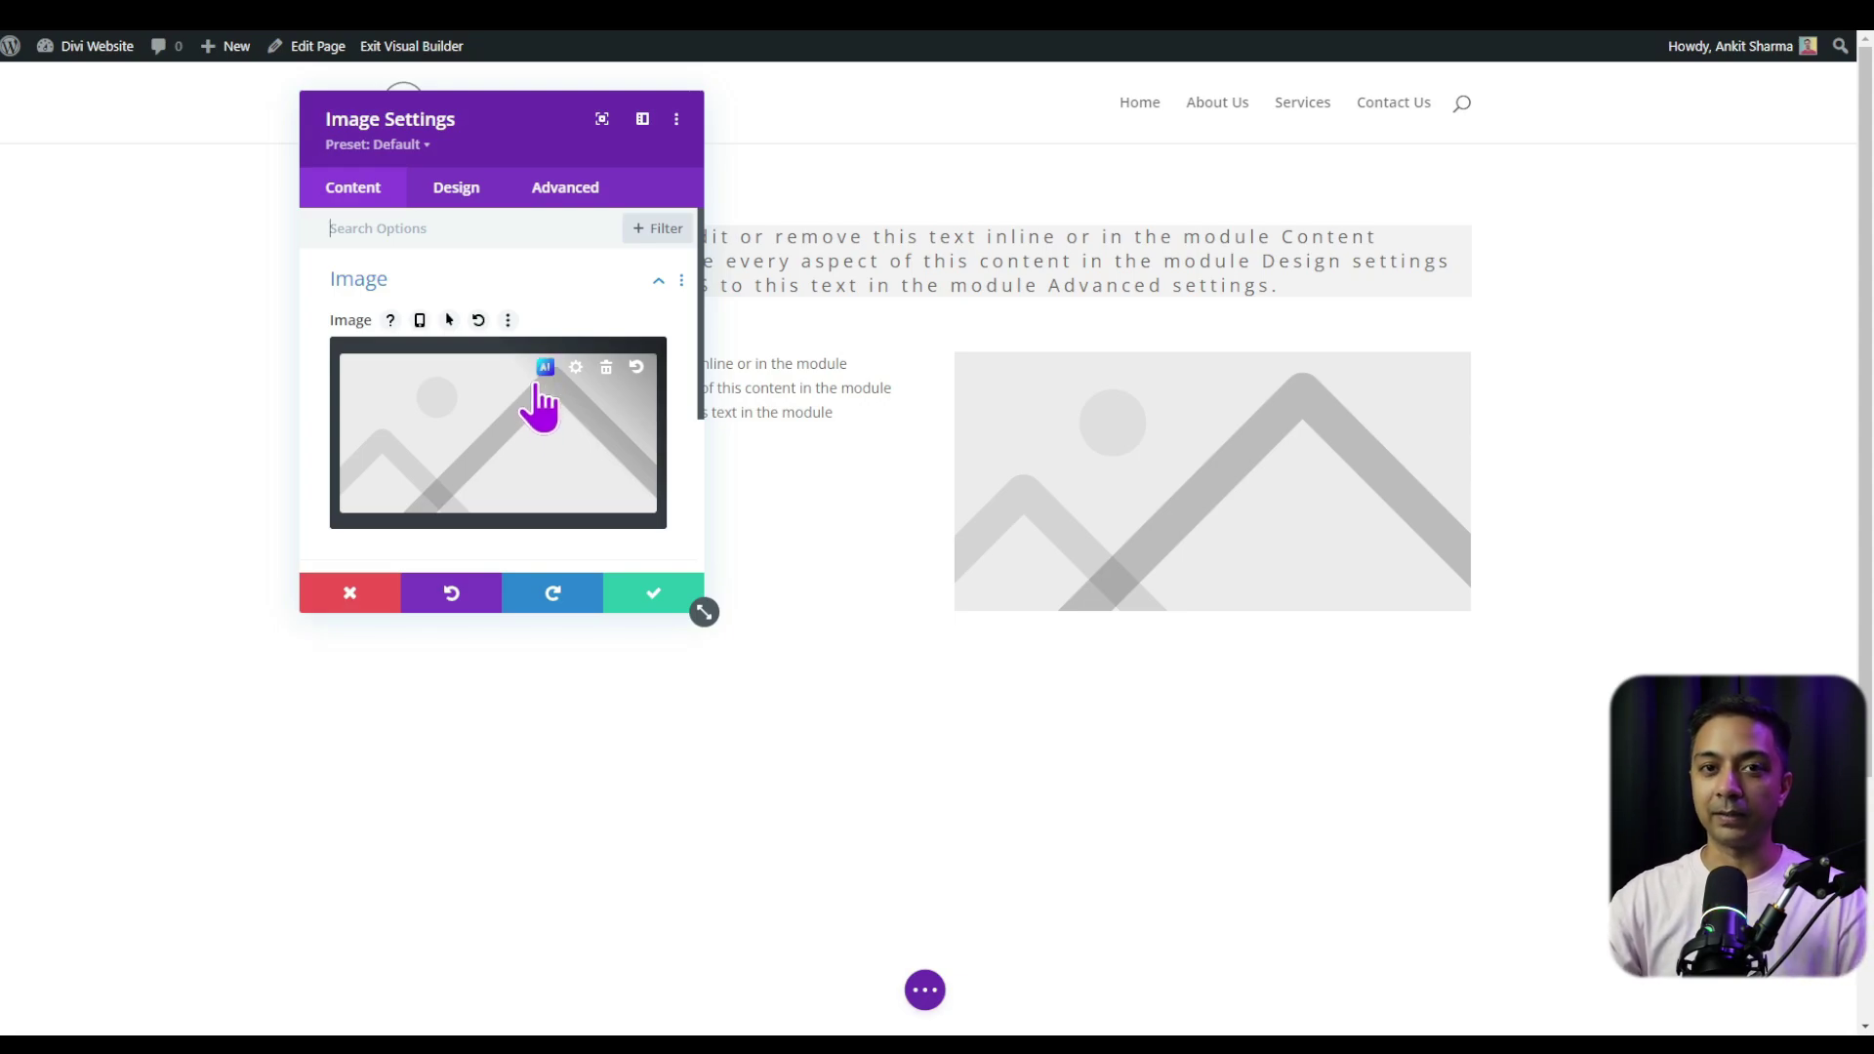
click(649, 597)
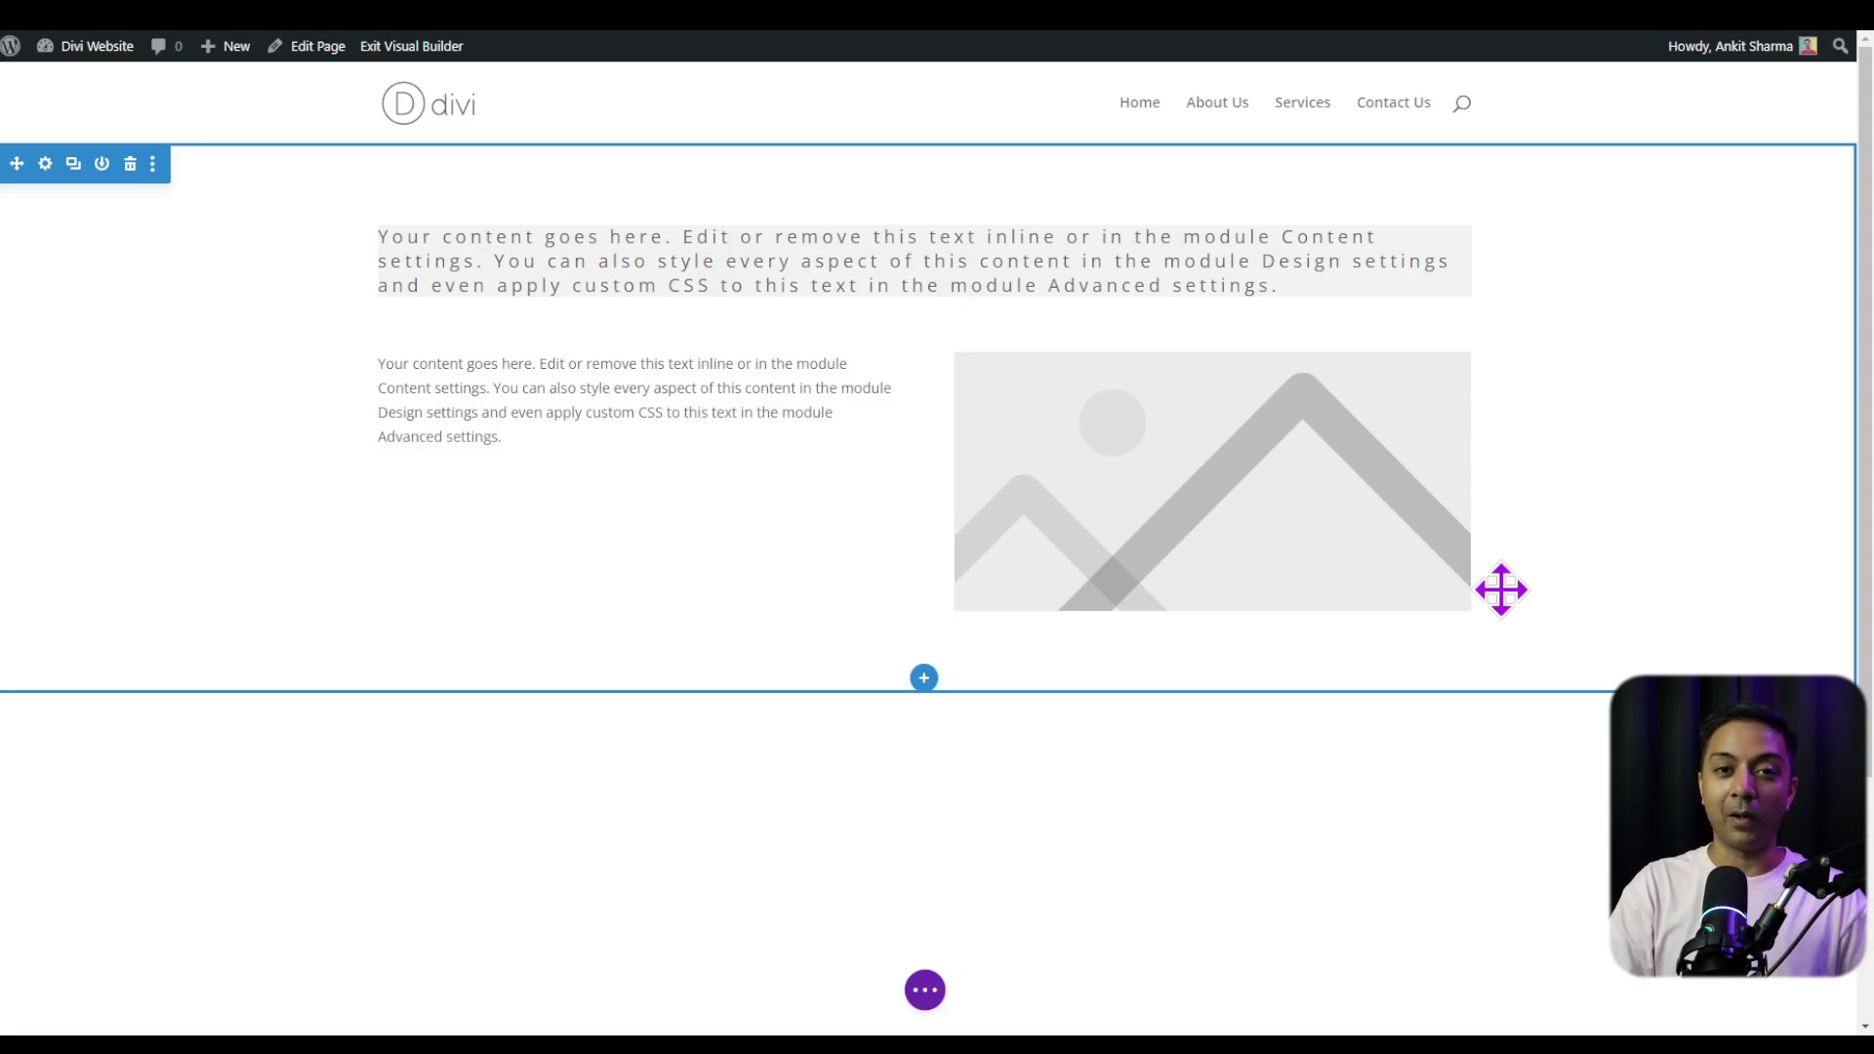
Publish the page and exit the Visual Builder
click(945, 1010)
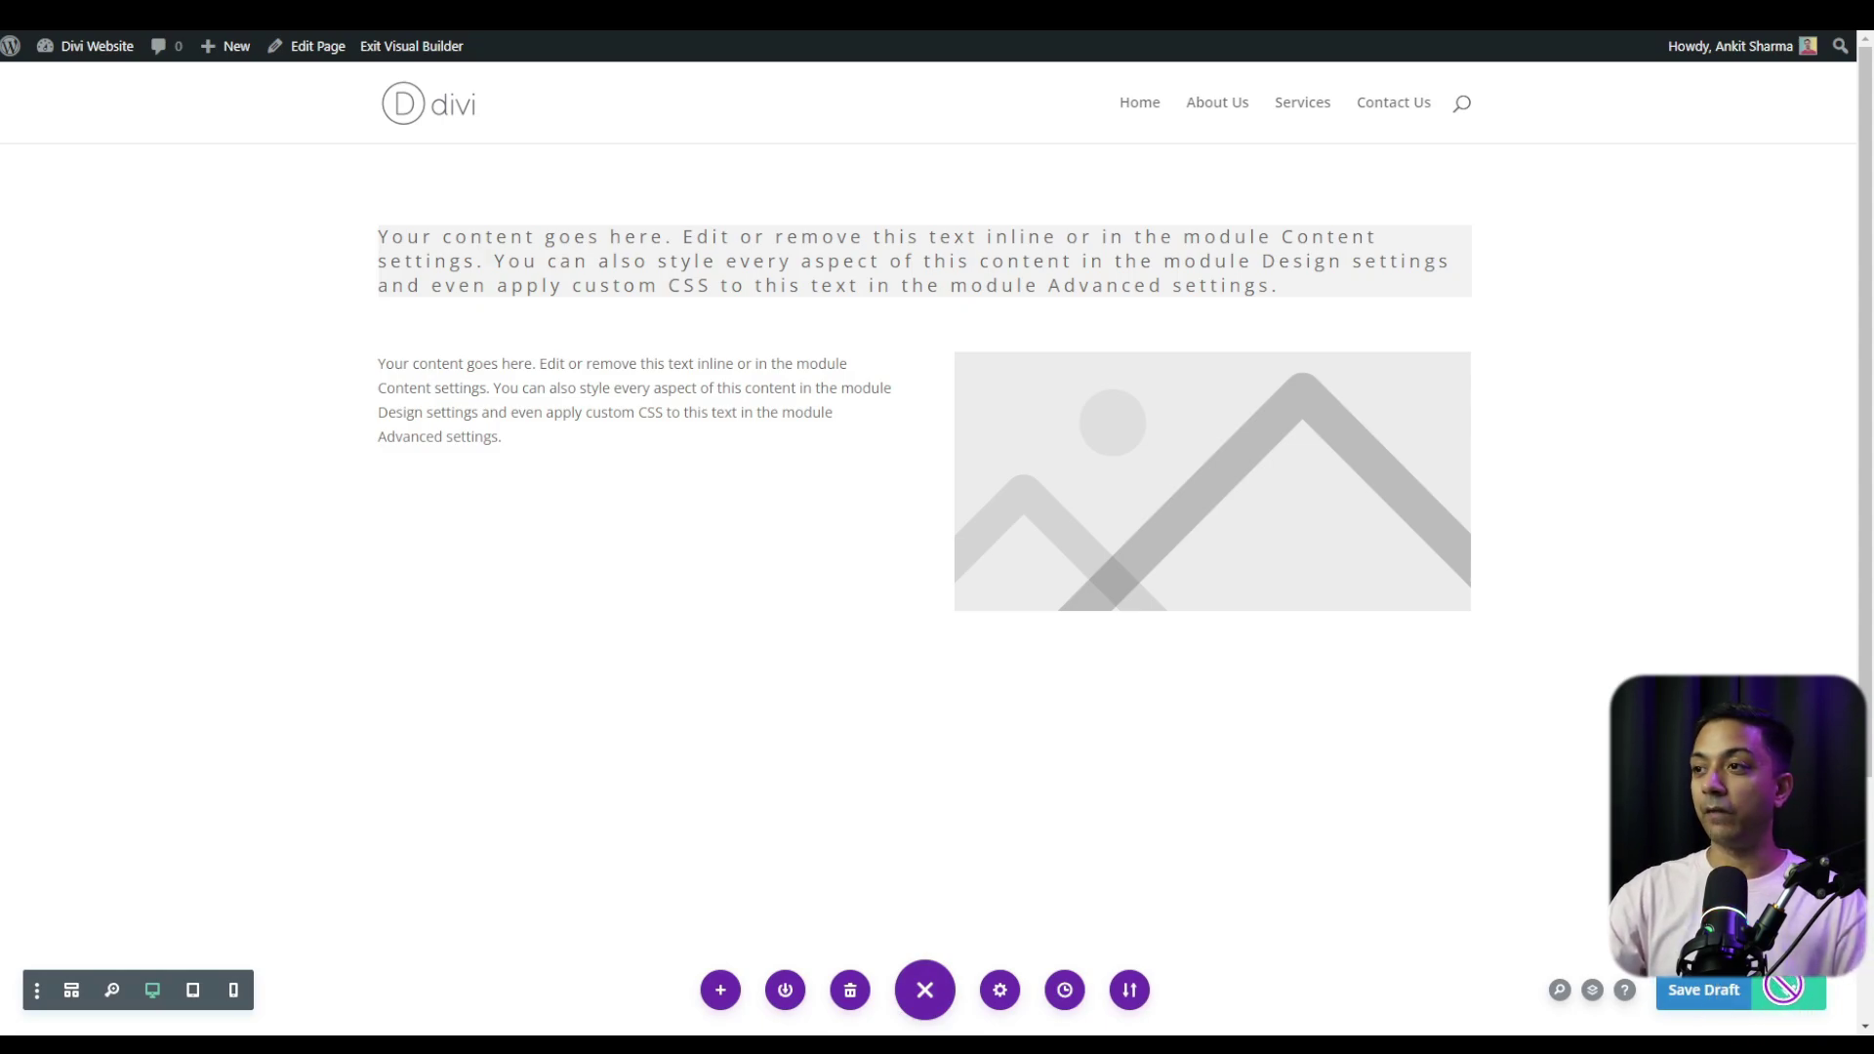
click(1783, 988)
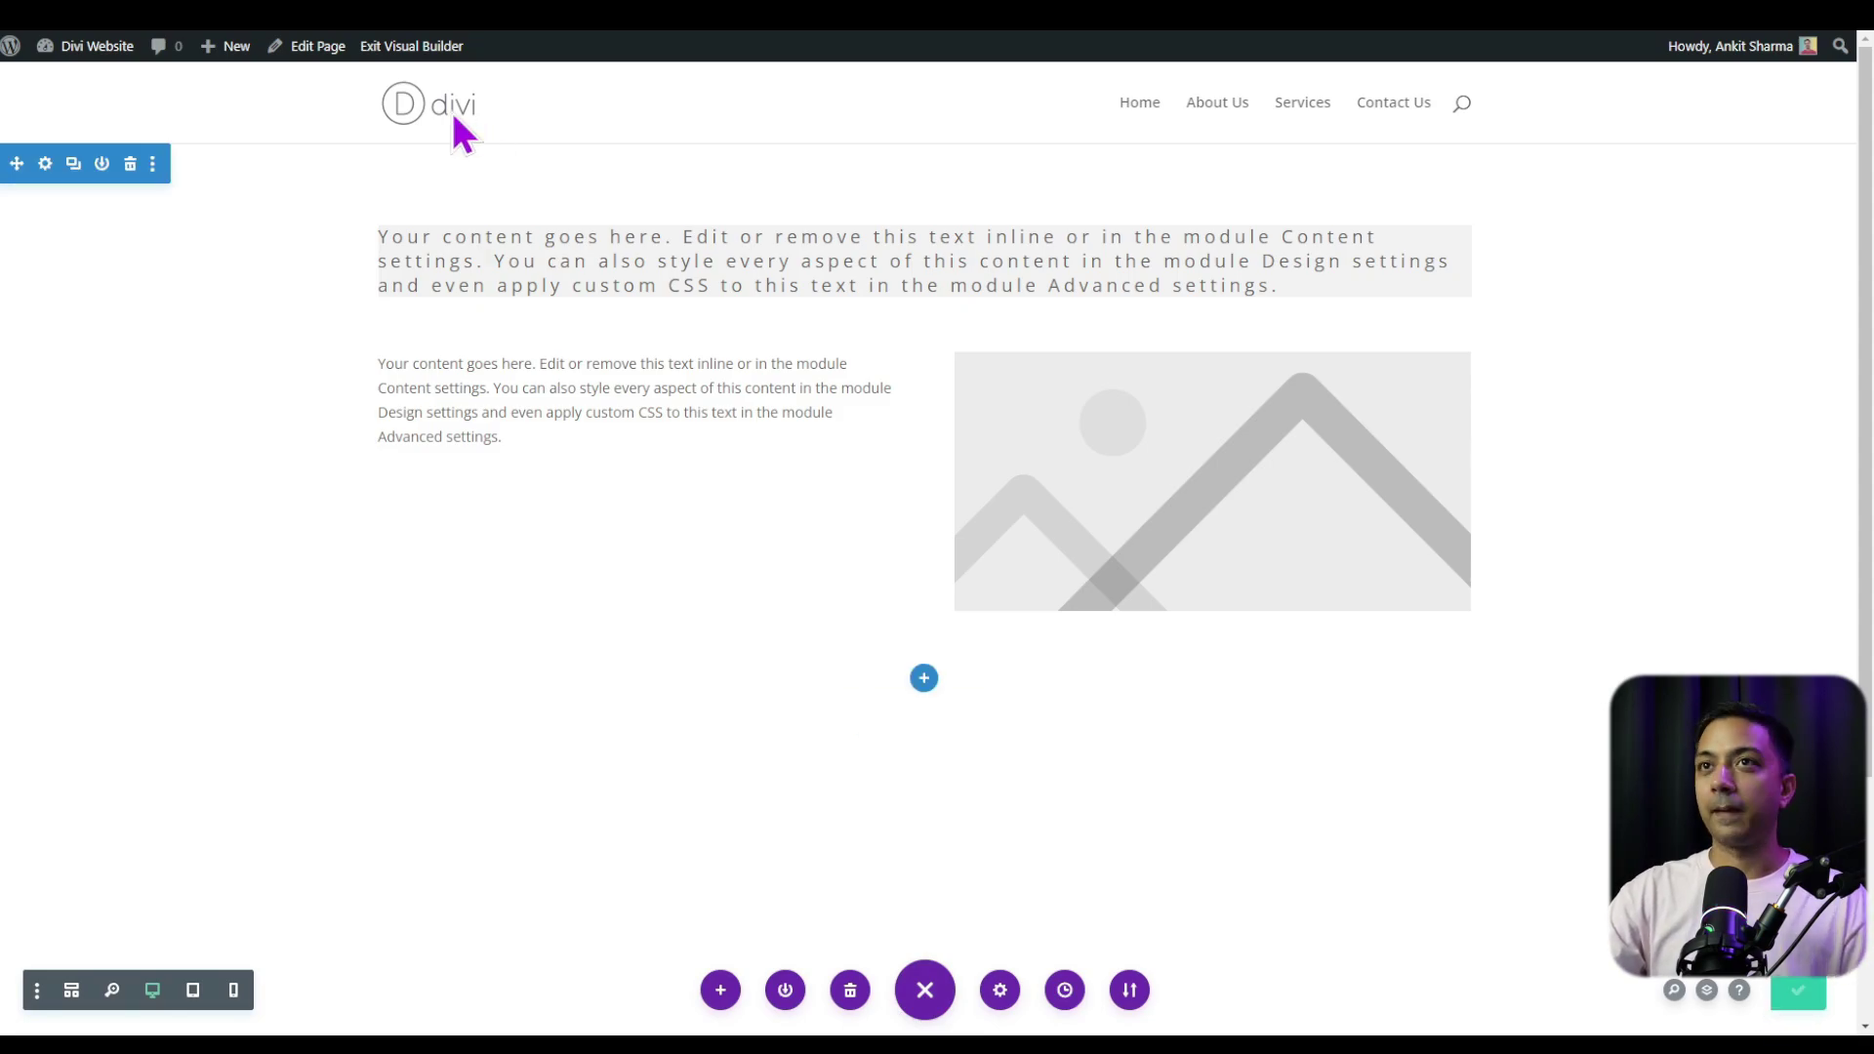
click(390, 46)
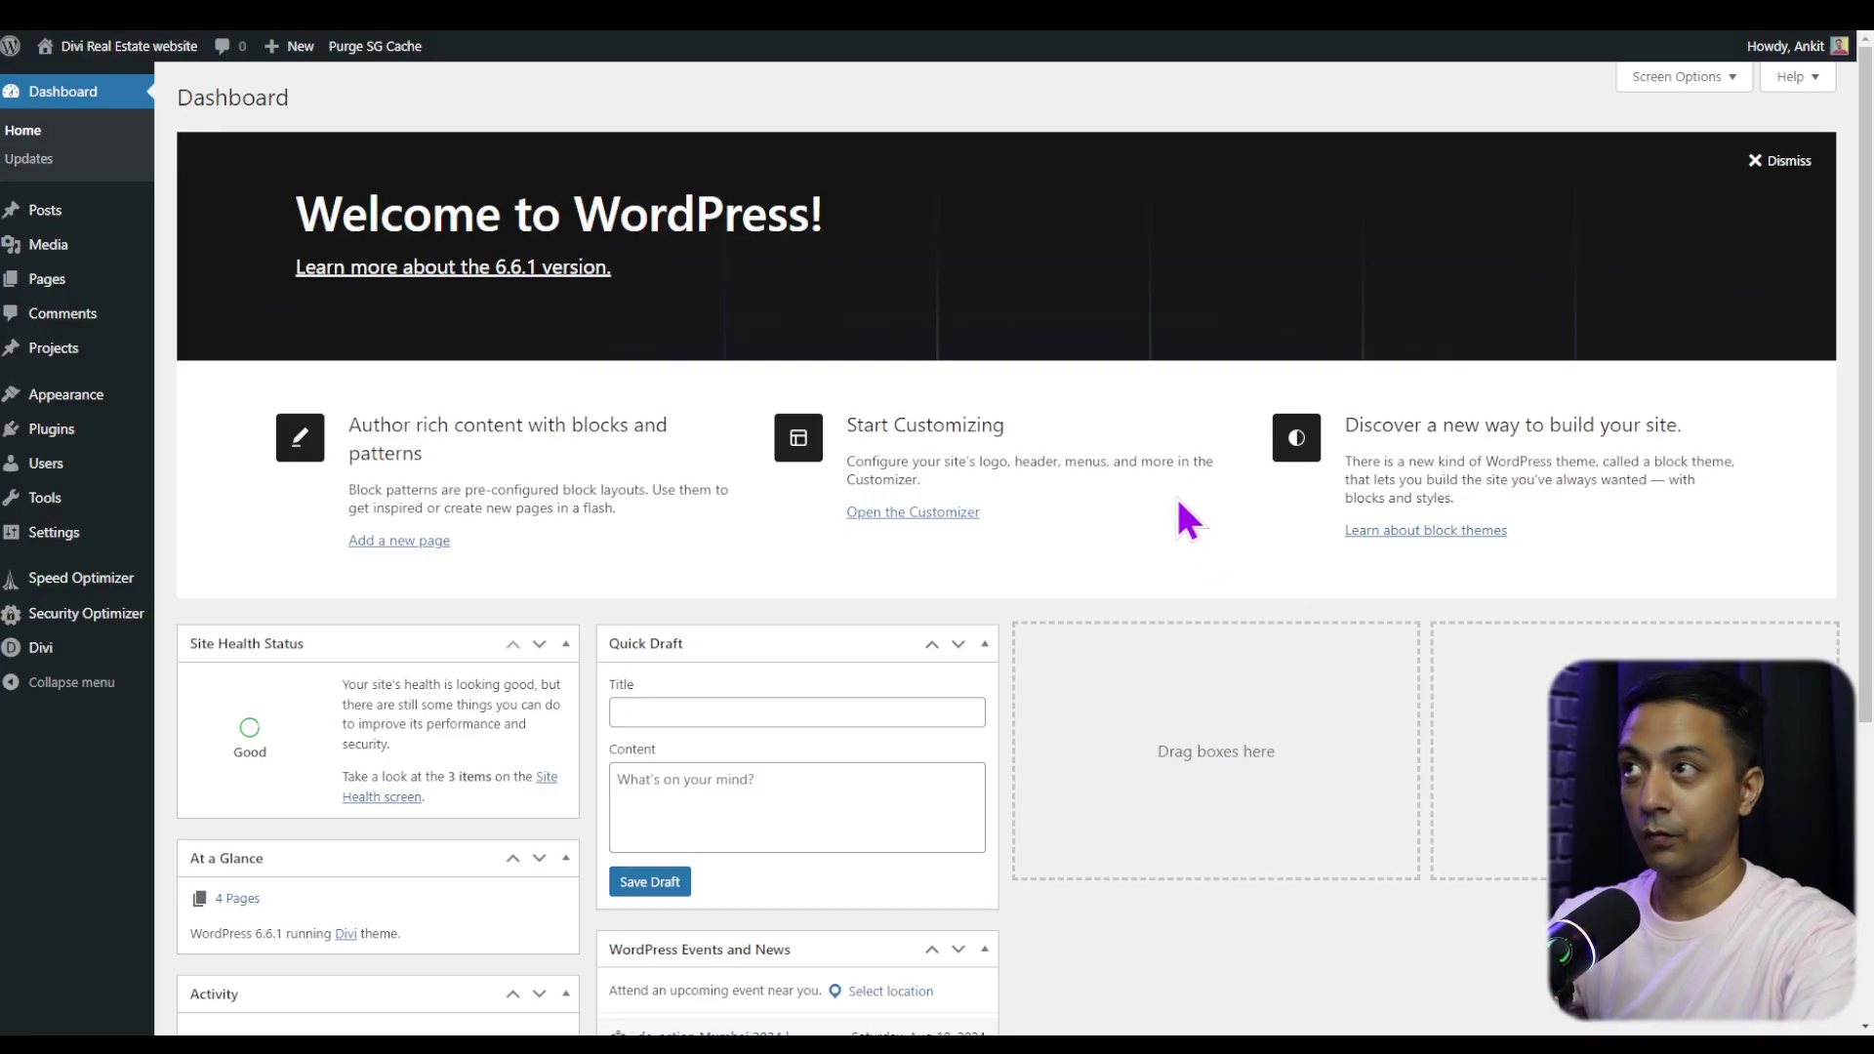
Add a new page titled "Ai home" to the Divi Real Estate website
mouse_move(63, 283)
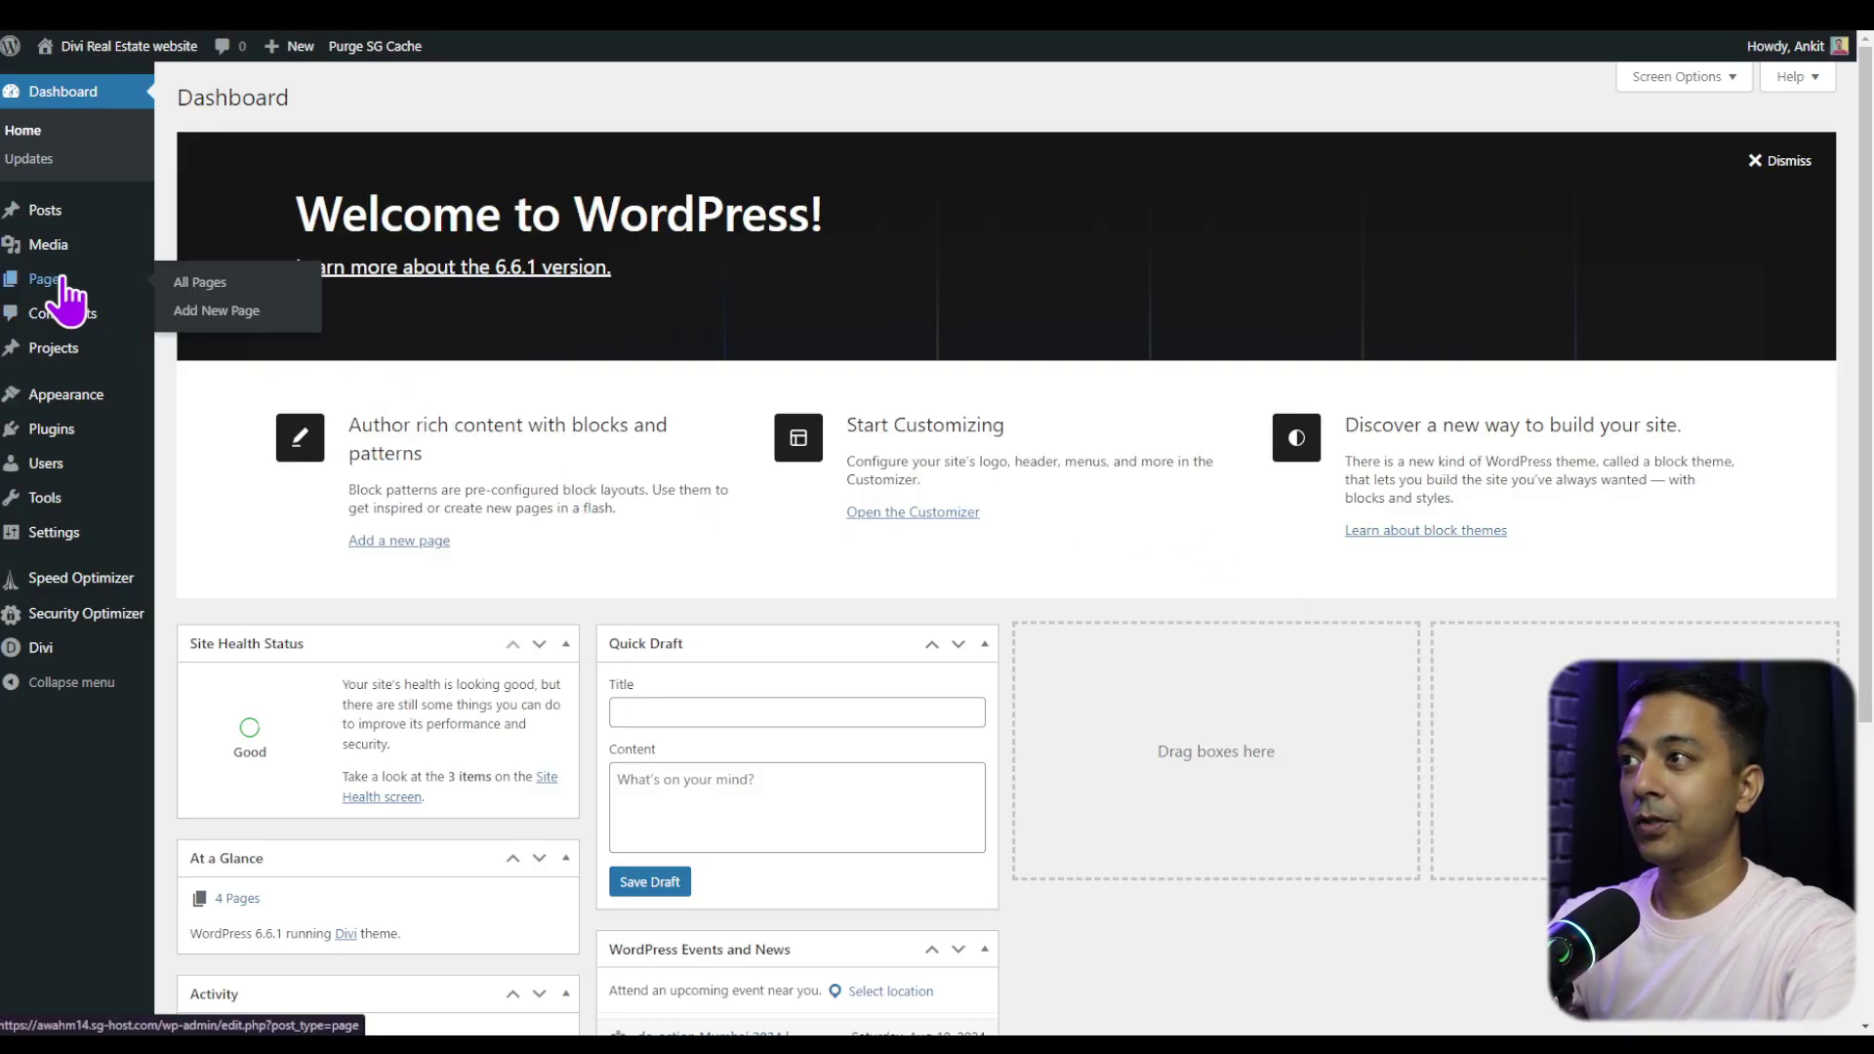
click(245, 313)
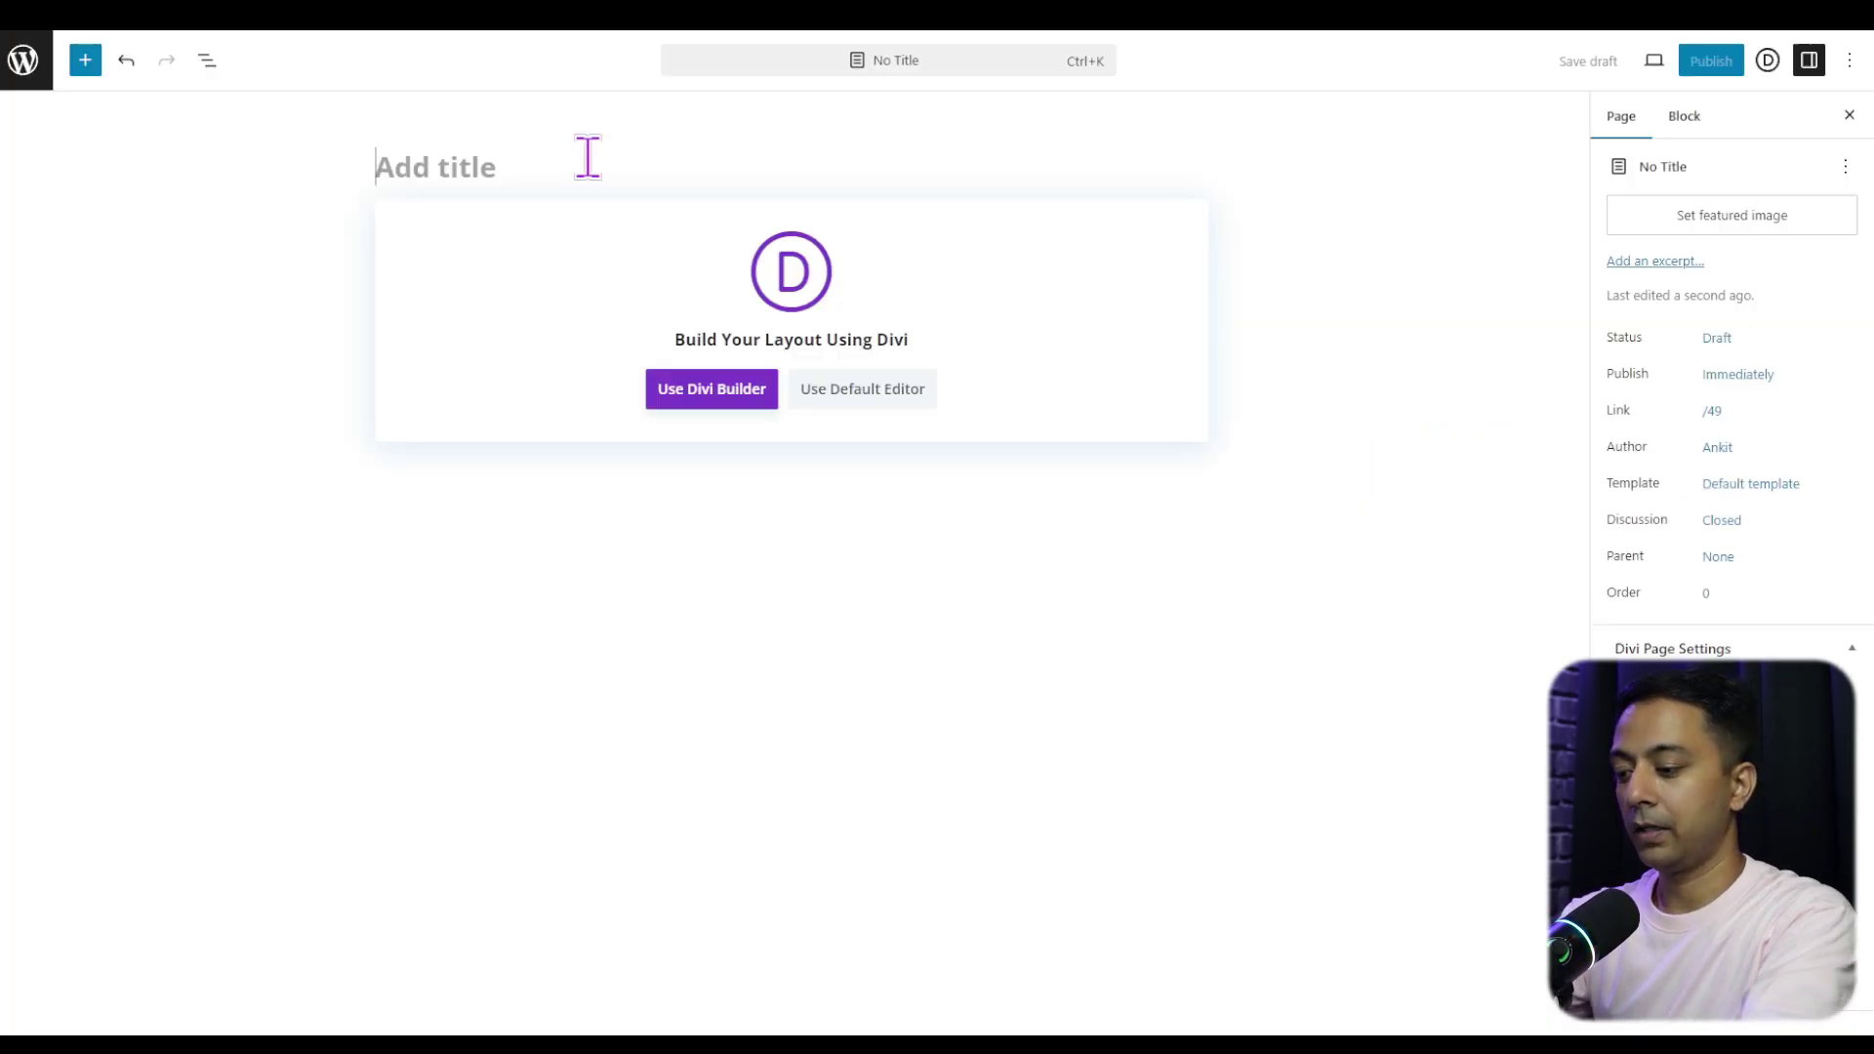
text(Ai home)
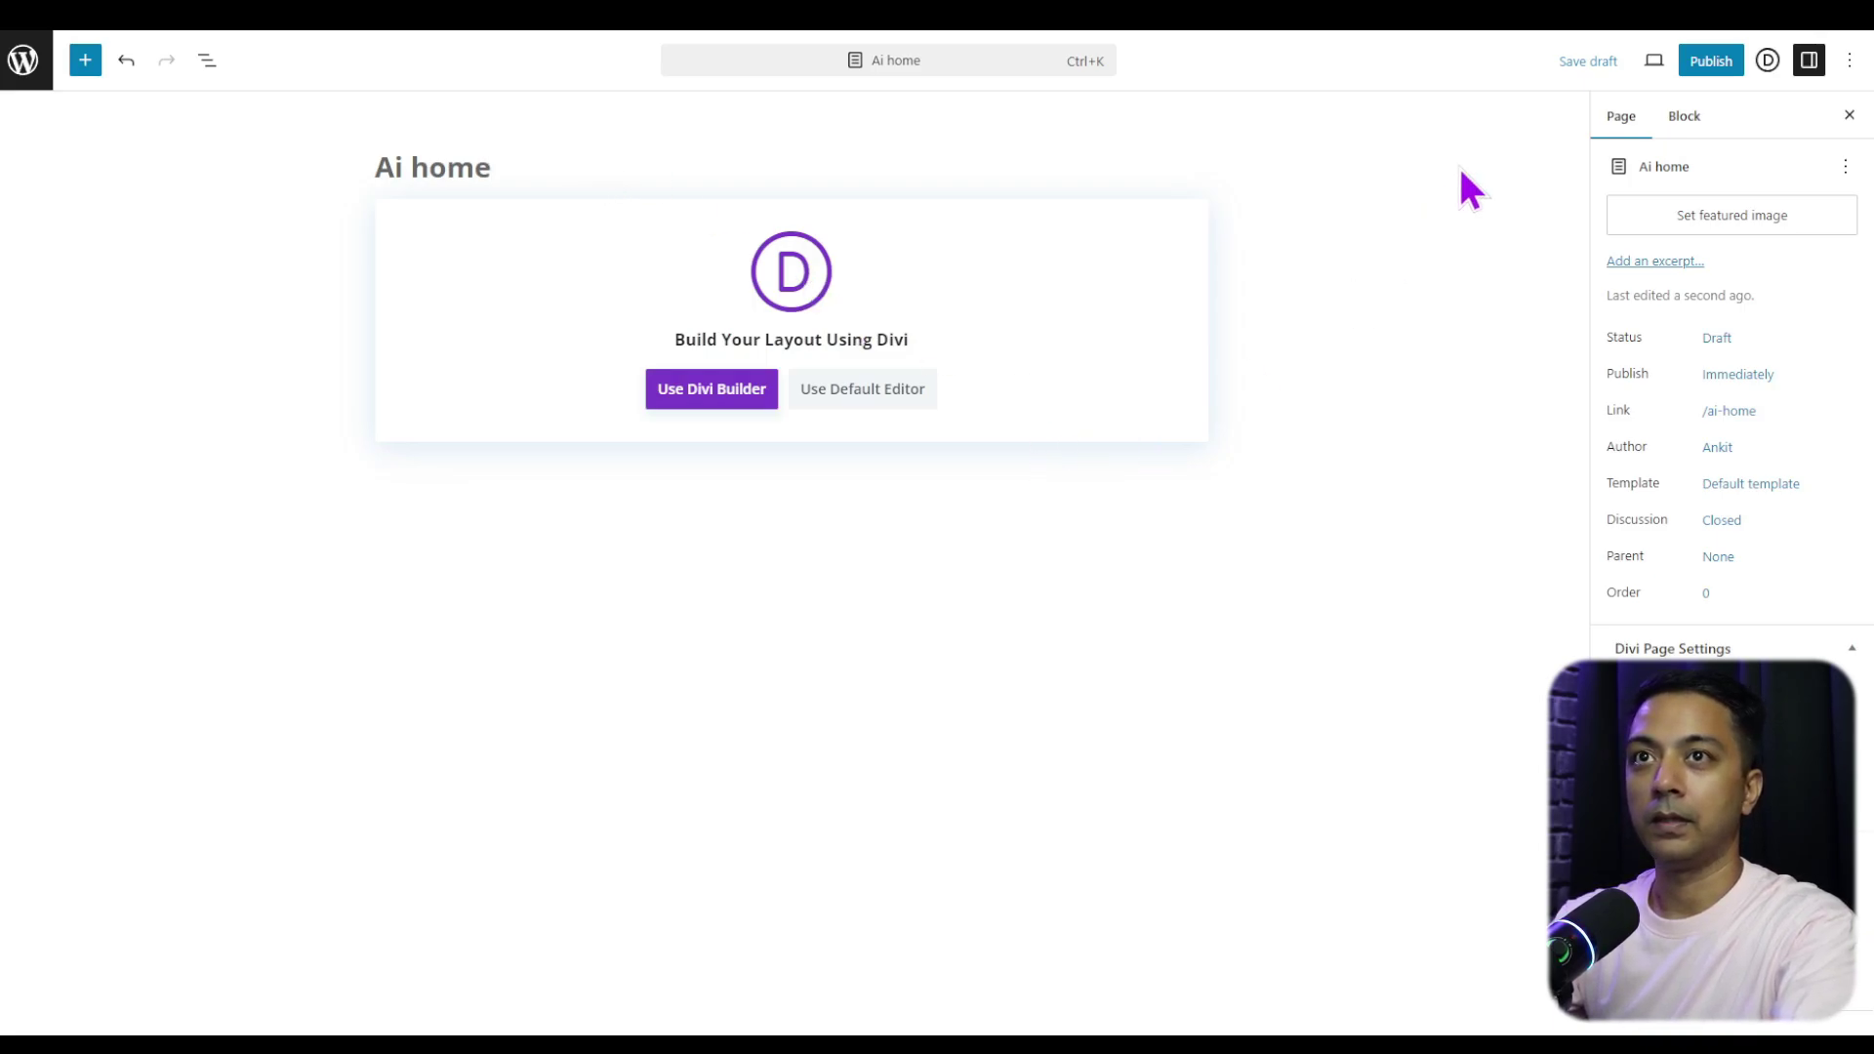
Save the page as a draft and start building it with Divi AI in the Divi Builder
click(1588, 61)
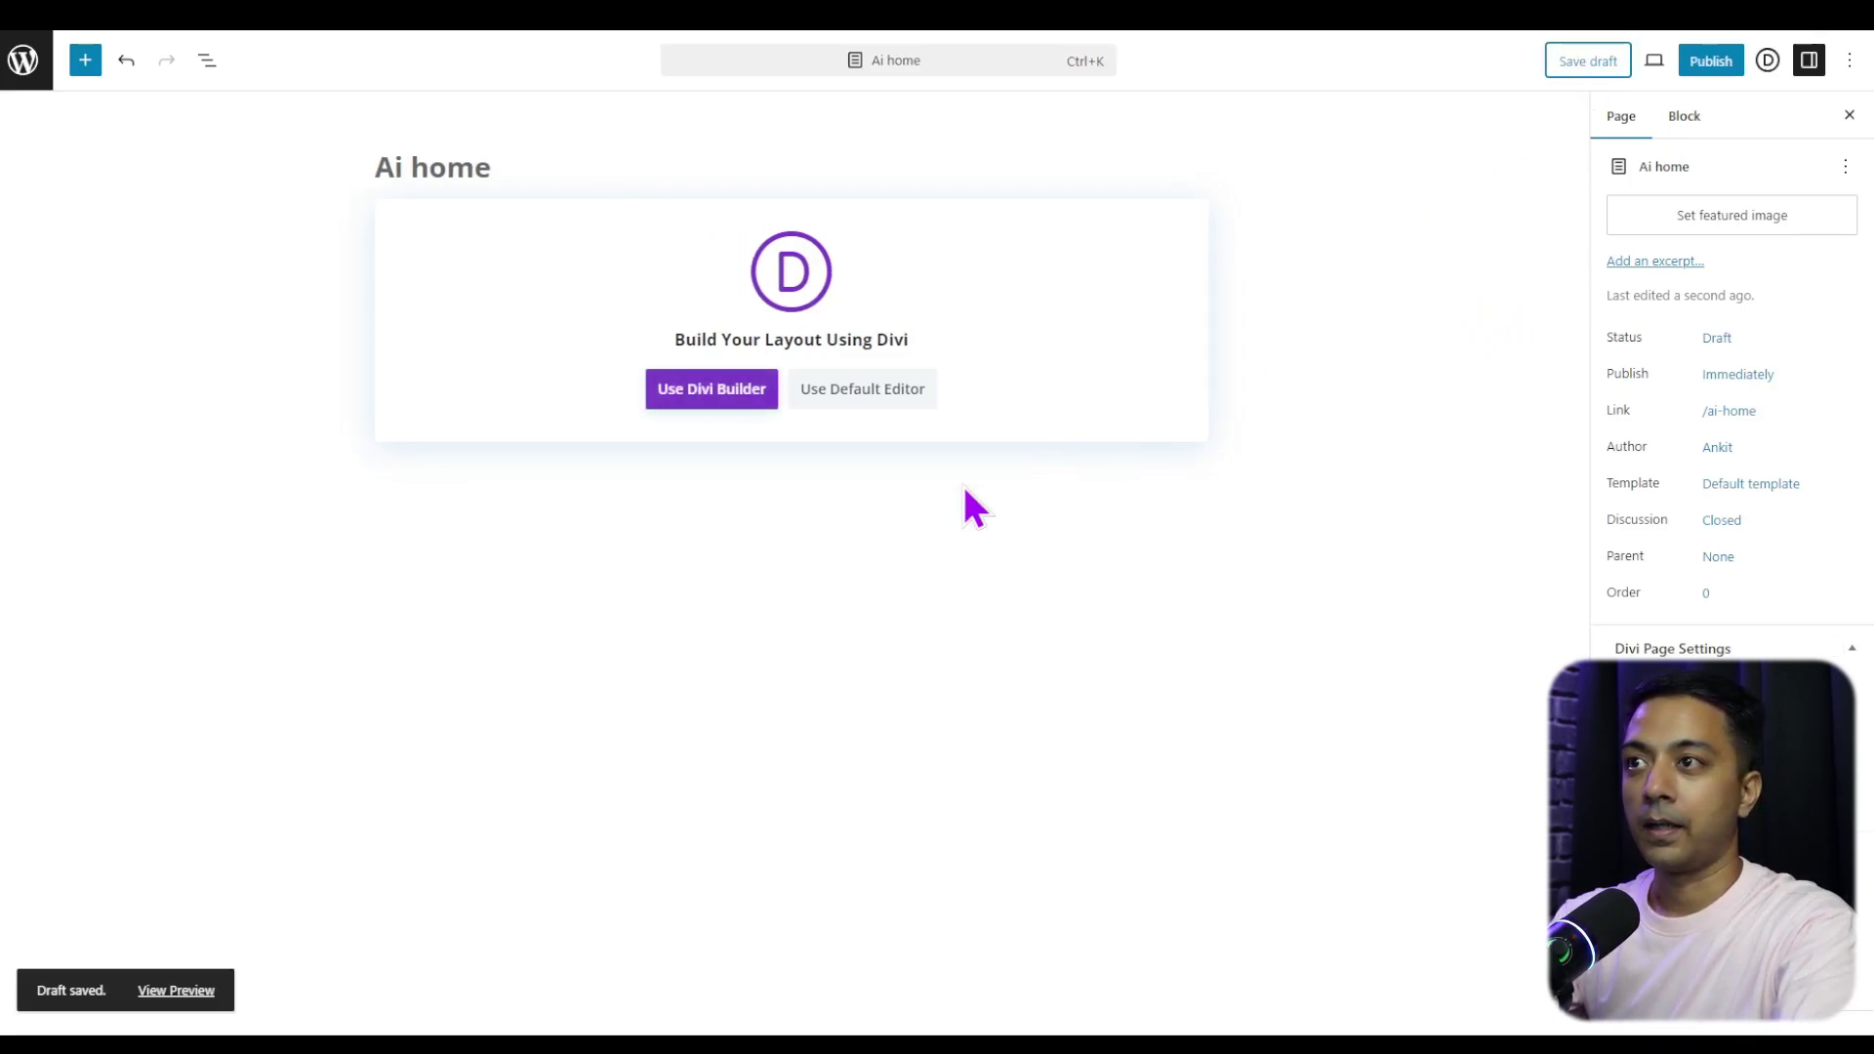
click(683, 398)
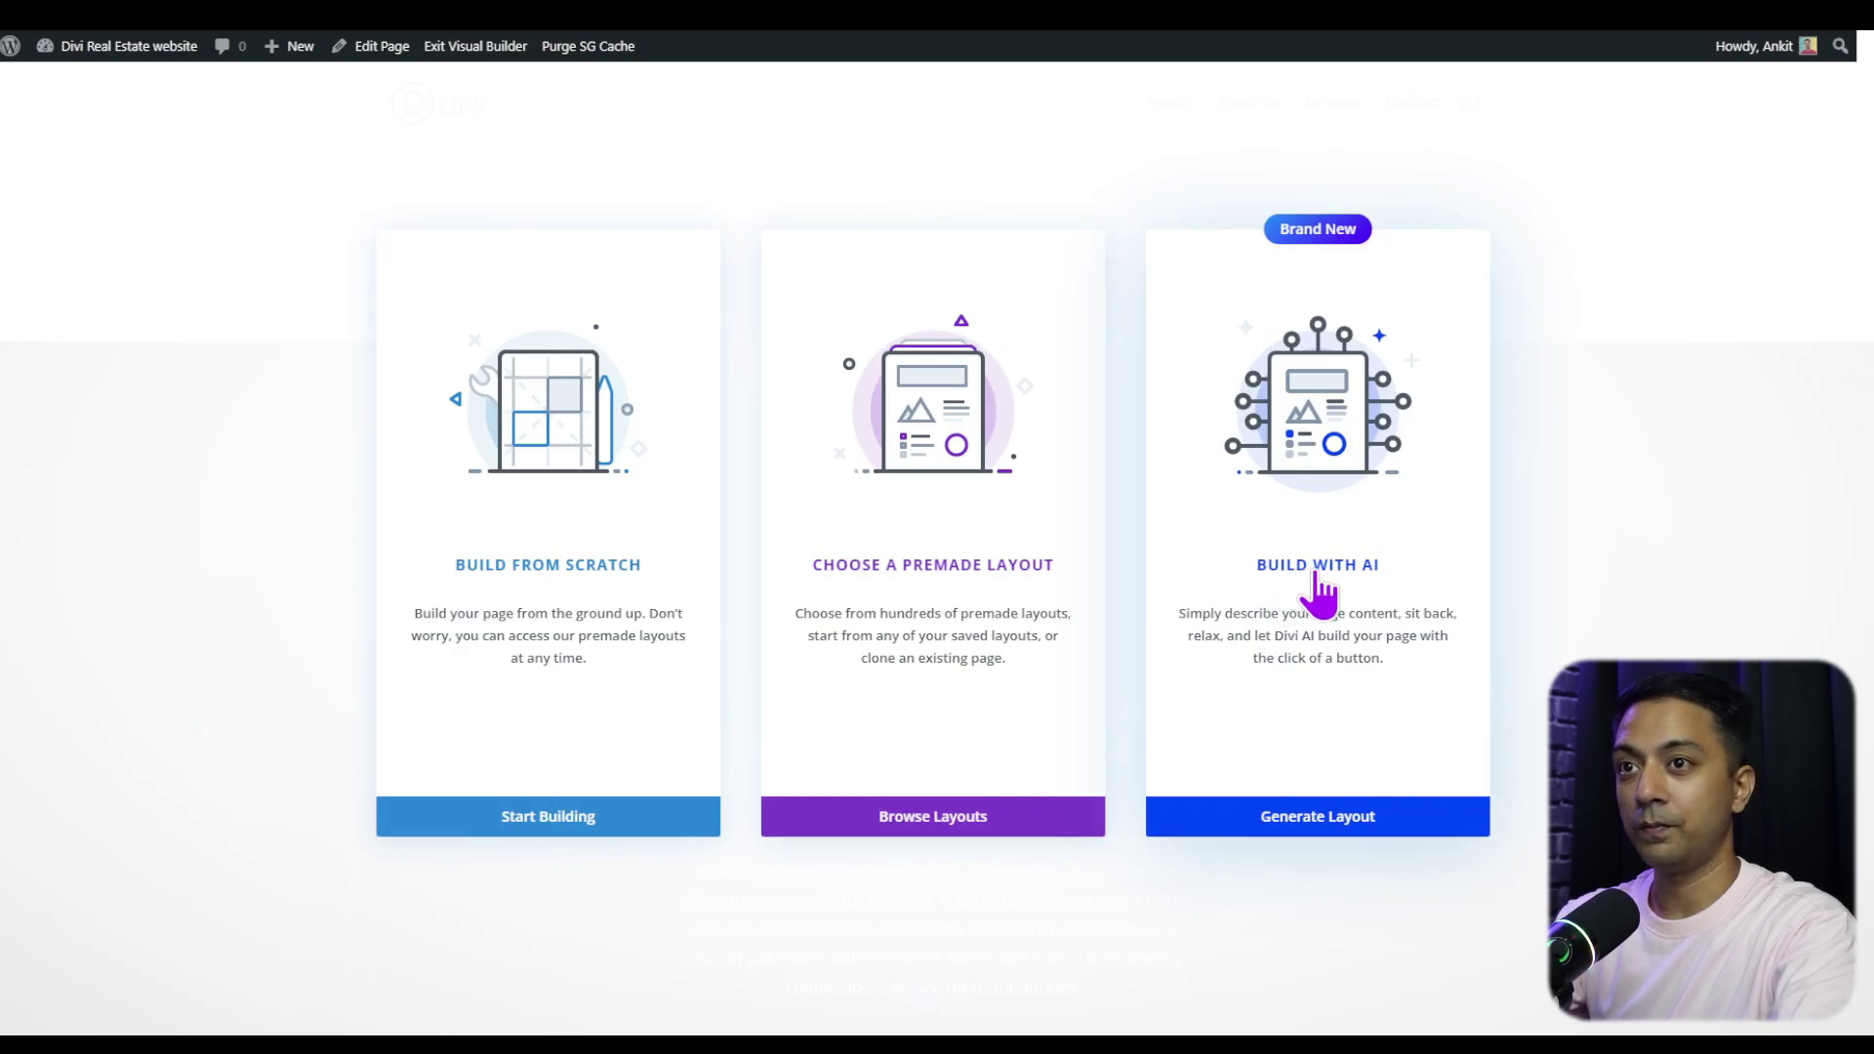
click(1313, 845)
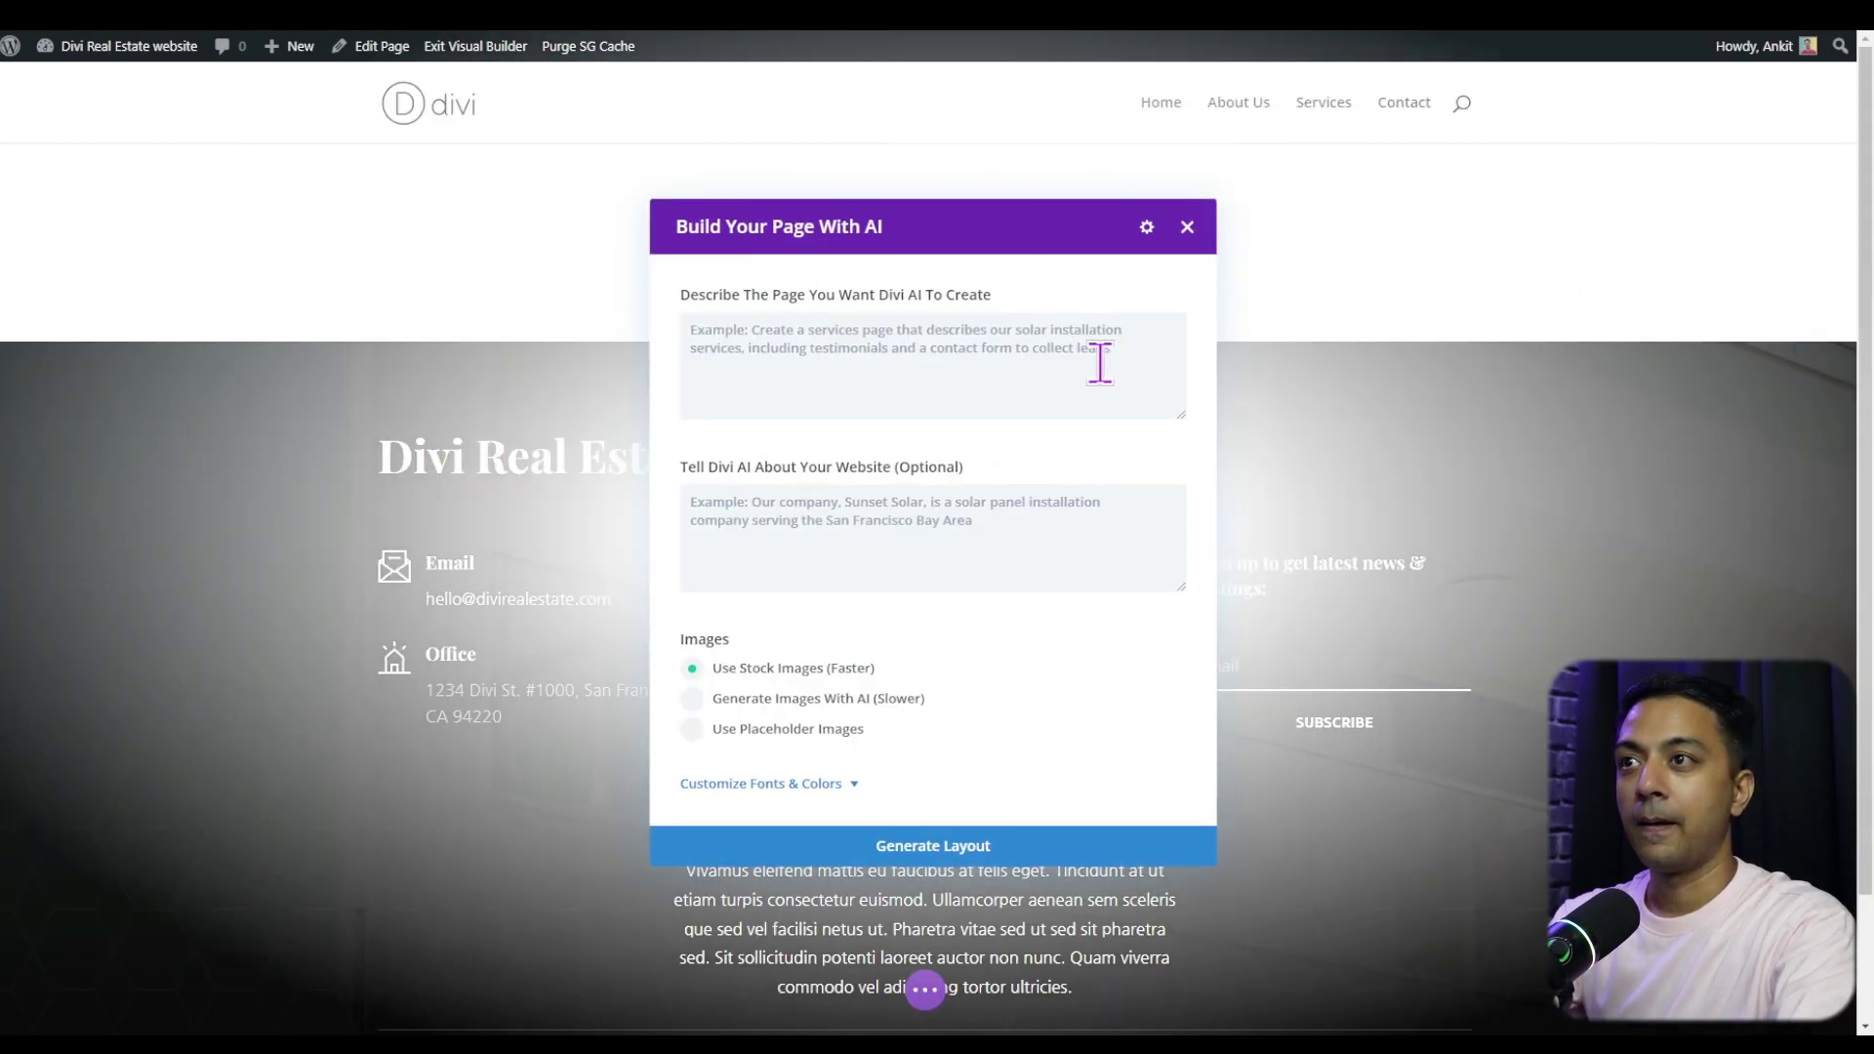
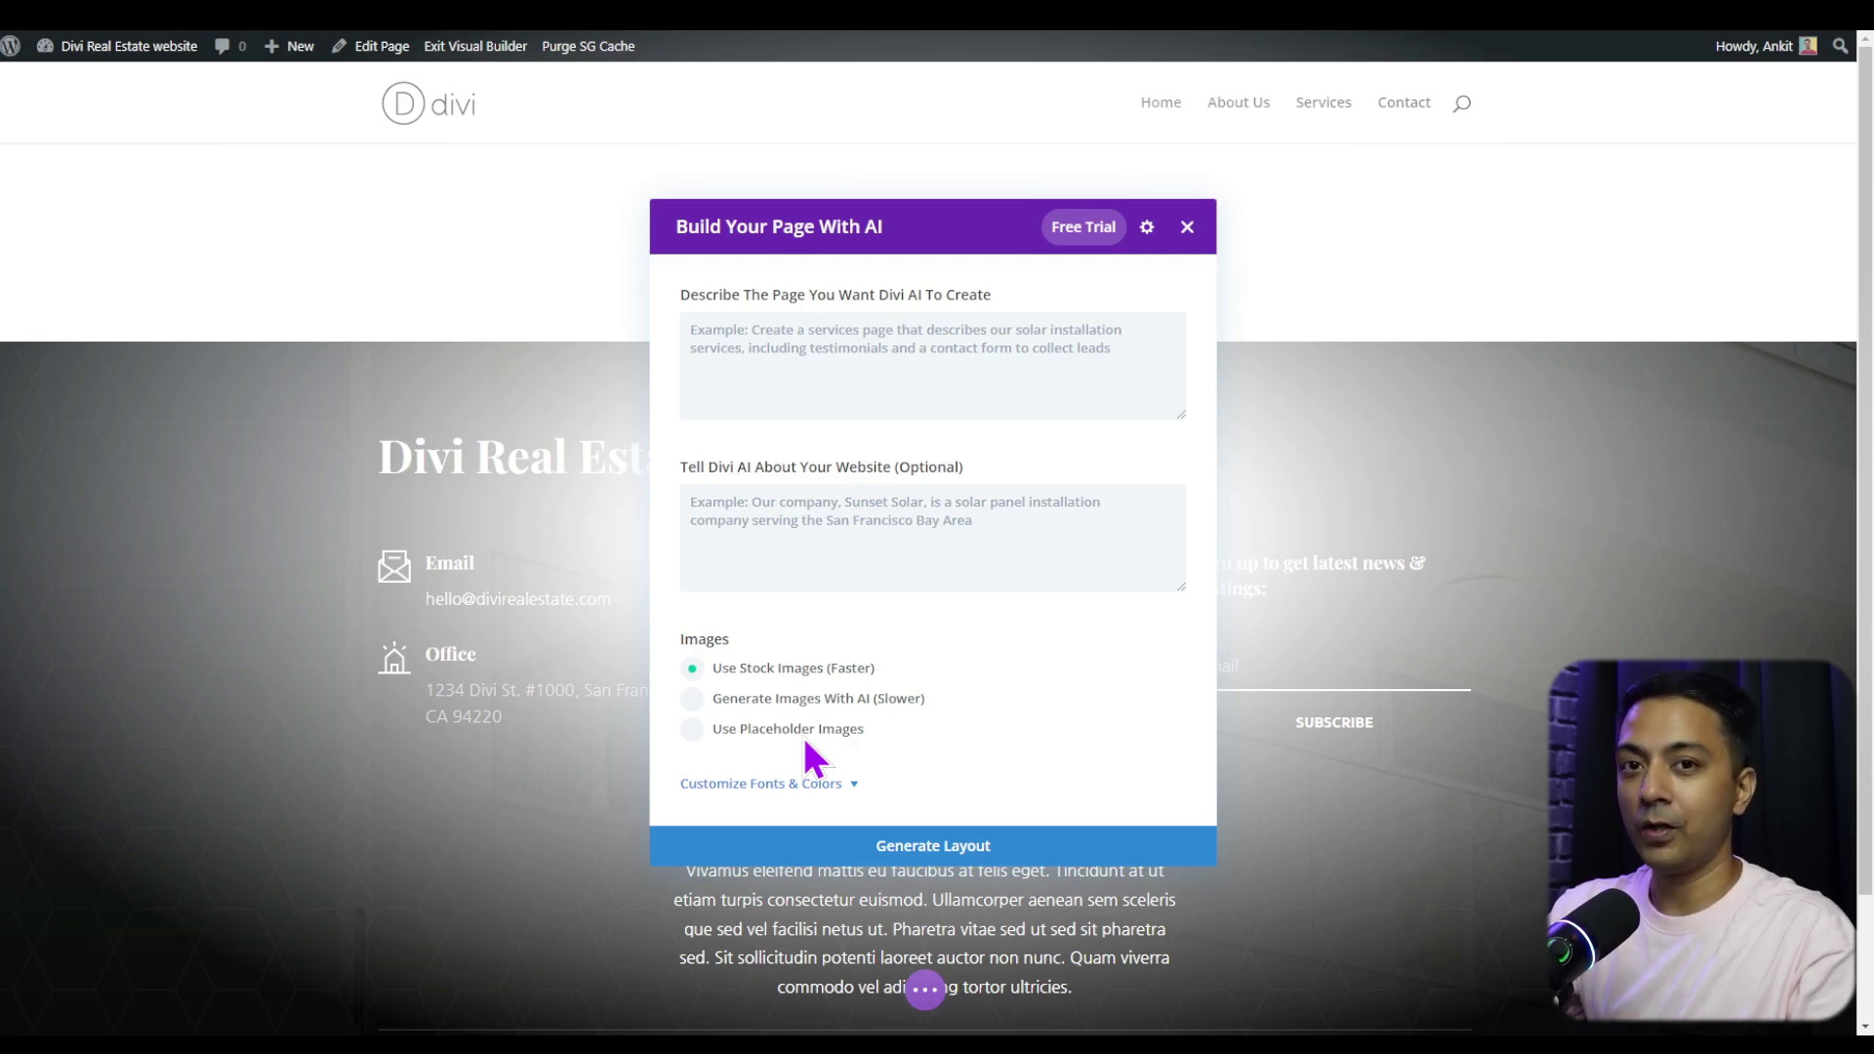
Describe the page for Divi AI as "Create a home page for a real estate company website dealing in luxury villas and holiday homes."
click(951, 372)
text(Create a home page for a real estate company website dealing in luxury villas and holiday homes.)
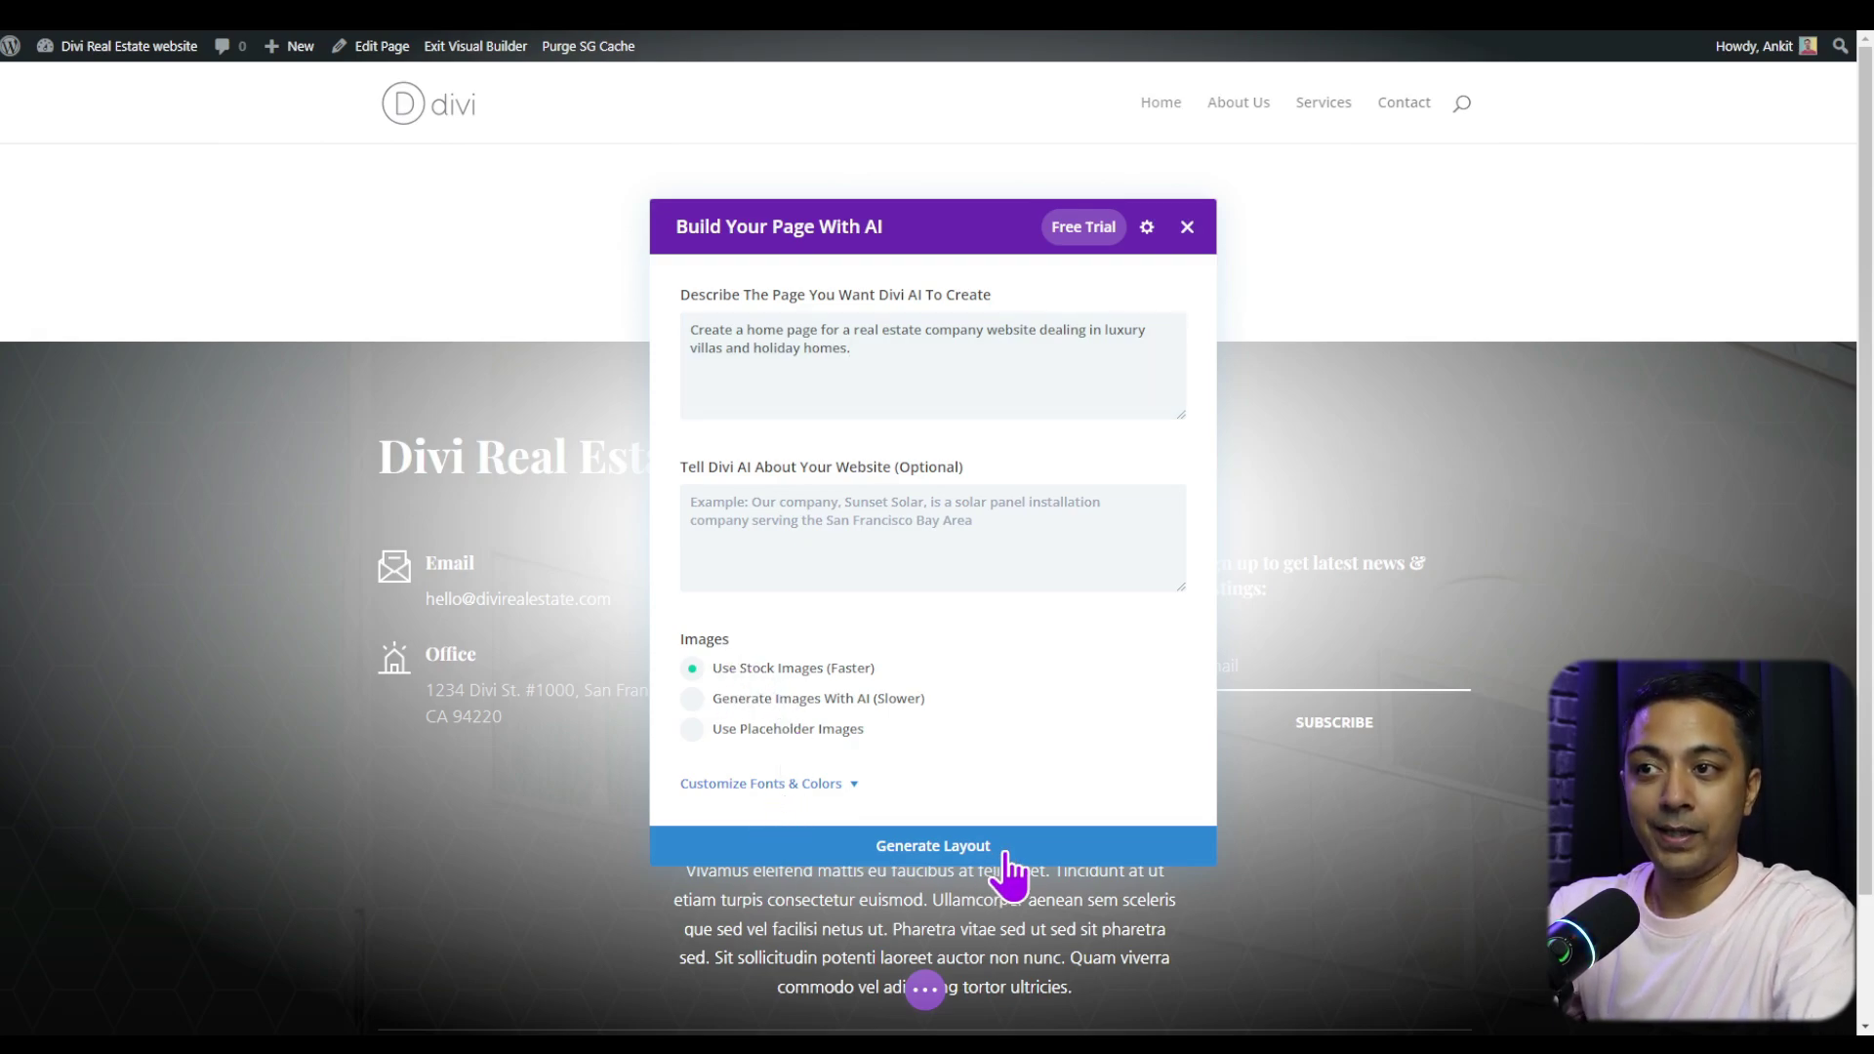
Show the font and color customization and set both the heading font and the body font to Website Default
click(782, 787)
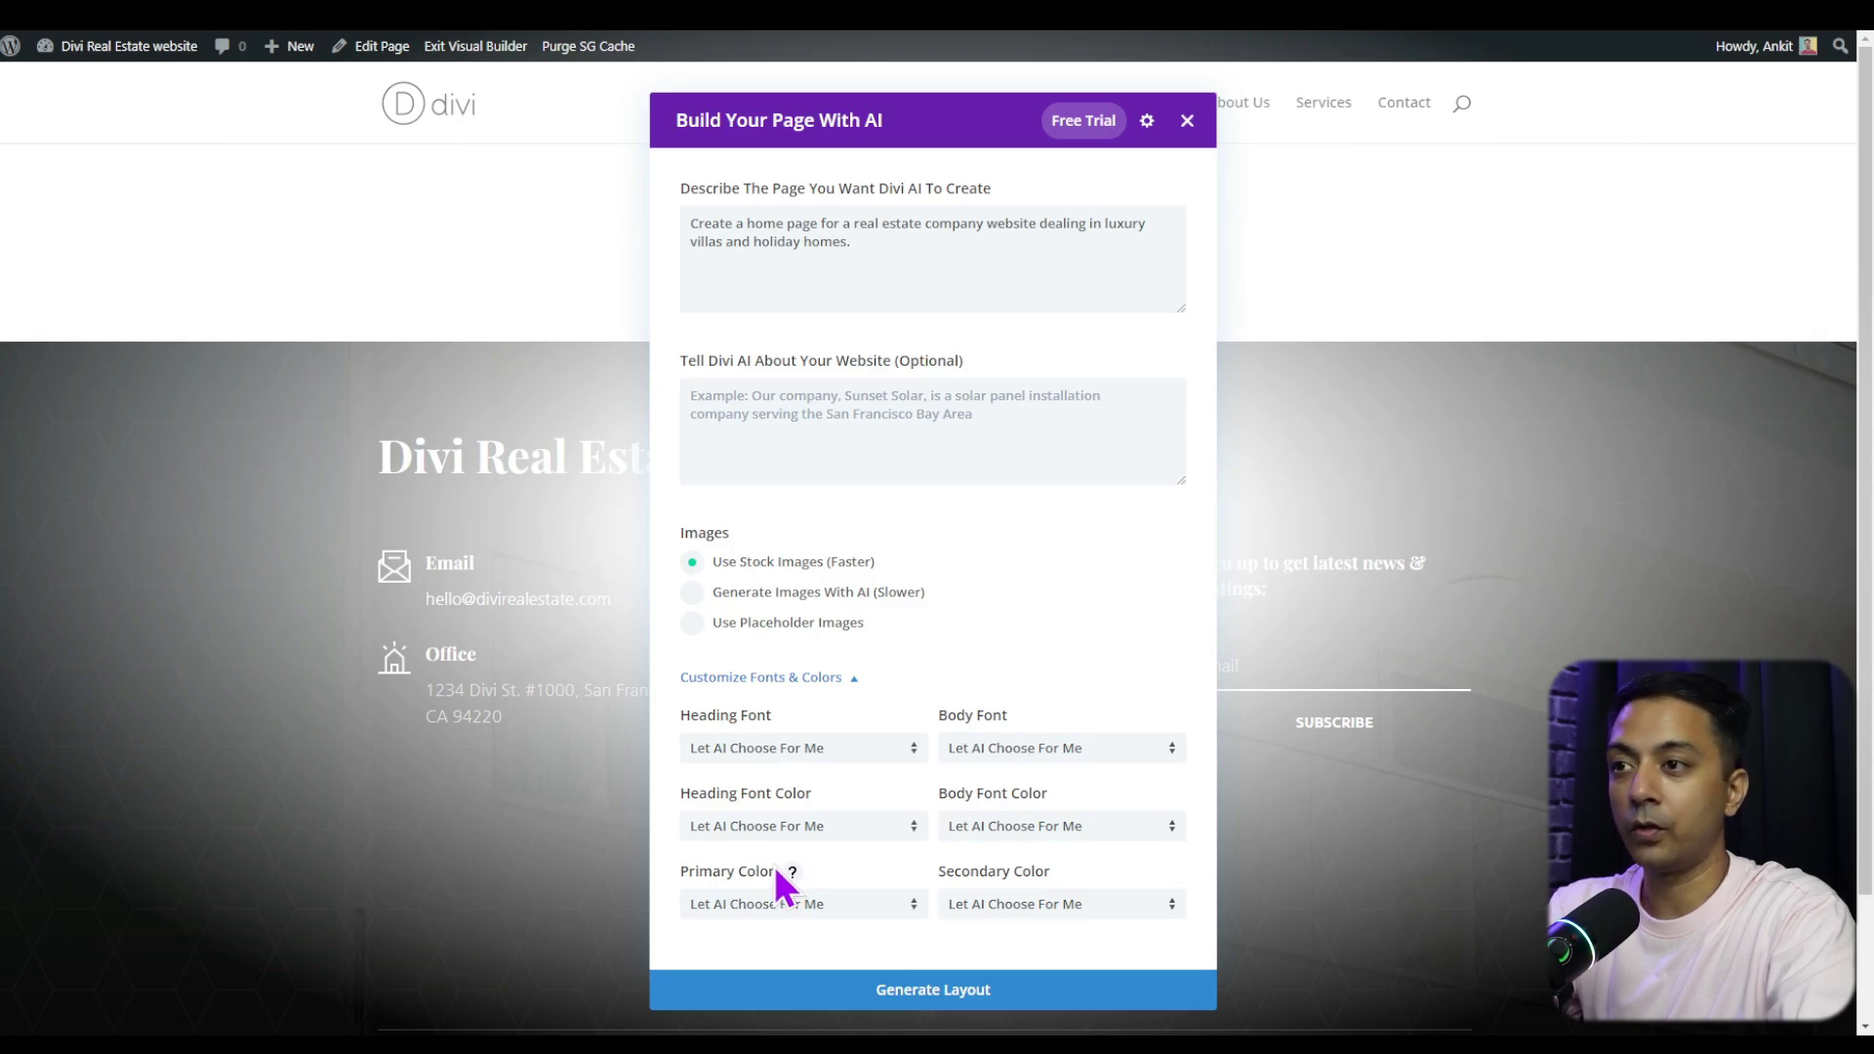
click(816, 751)
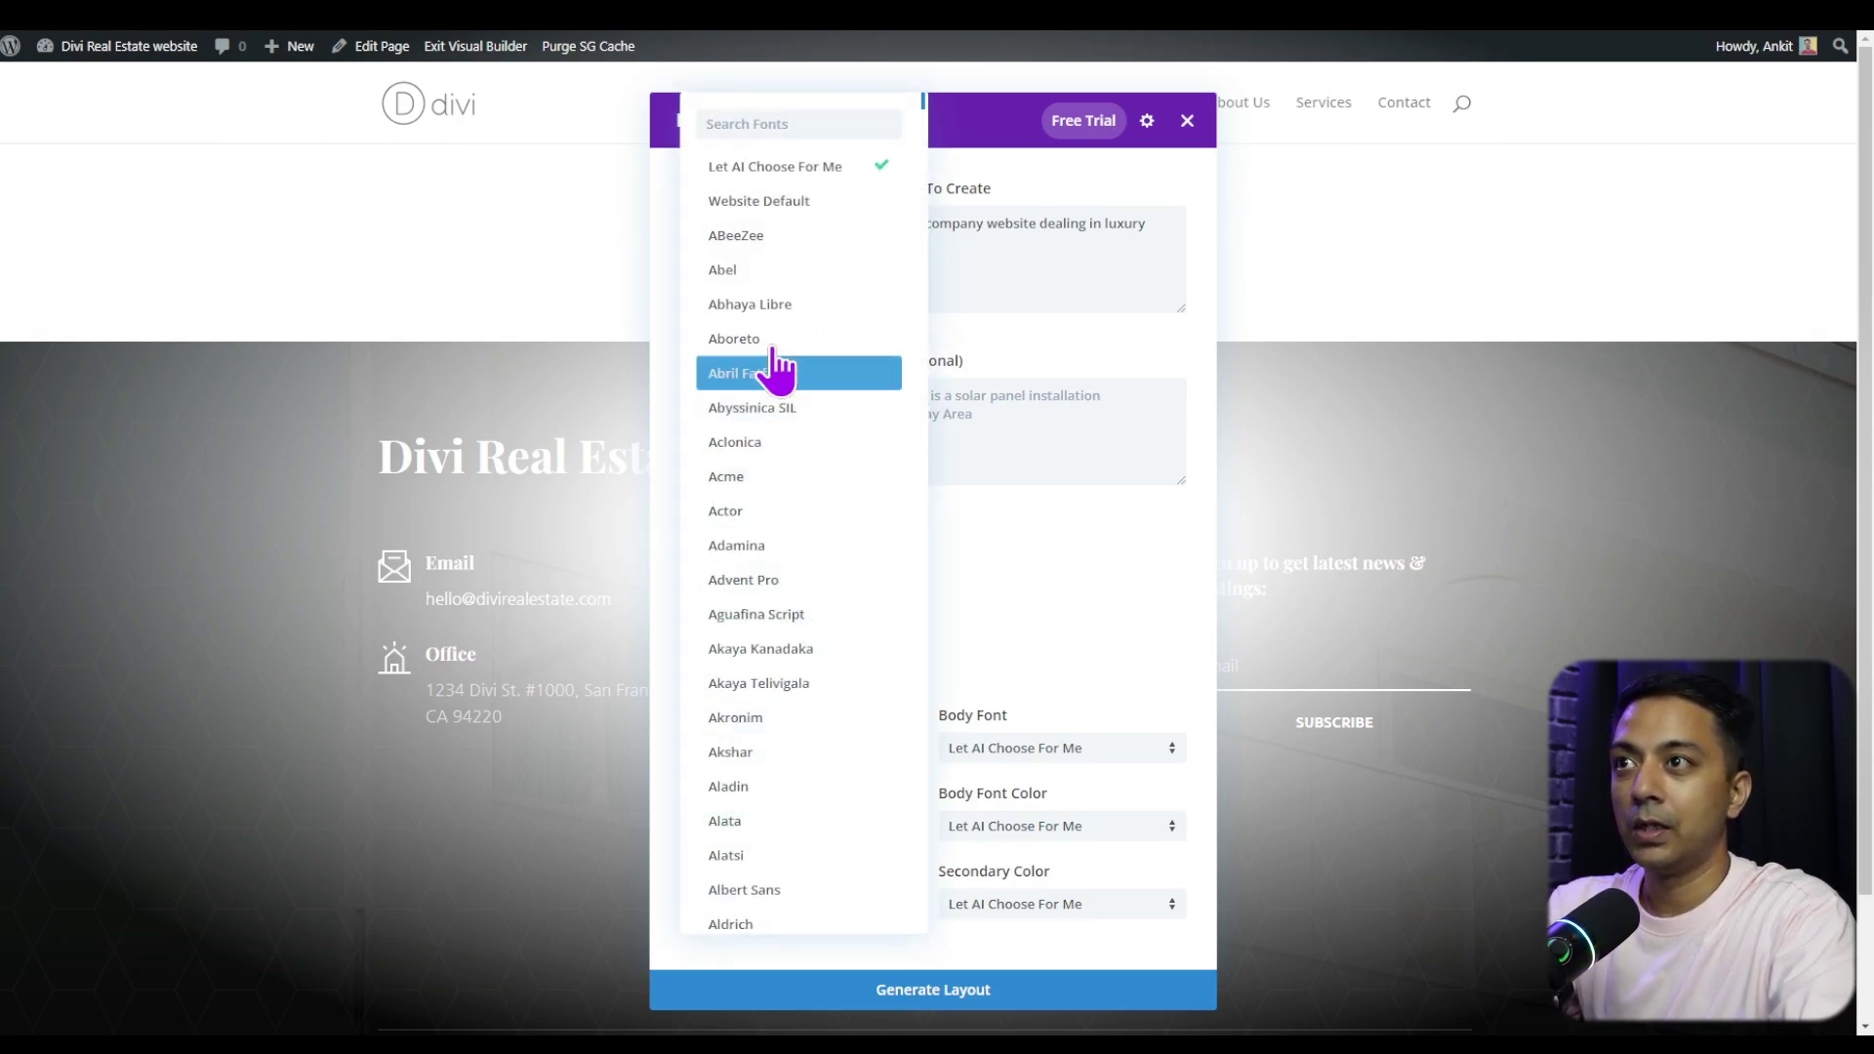
click(786, 202)
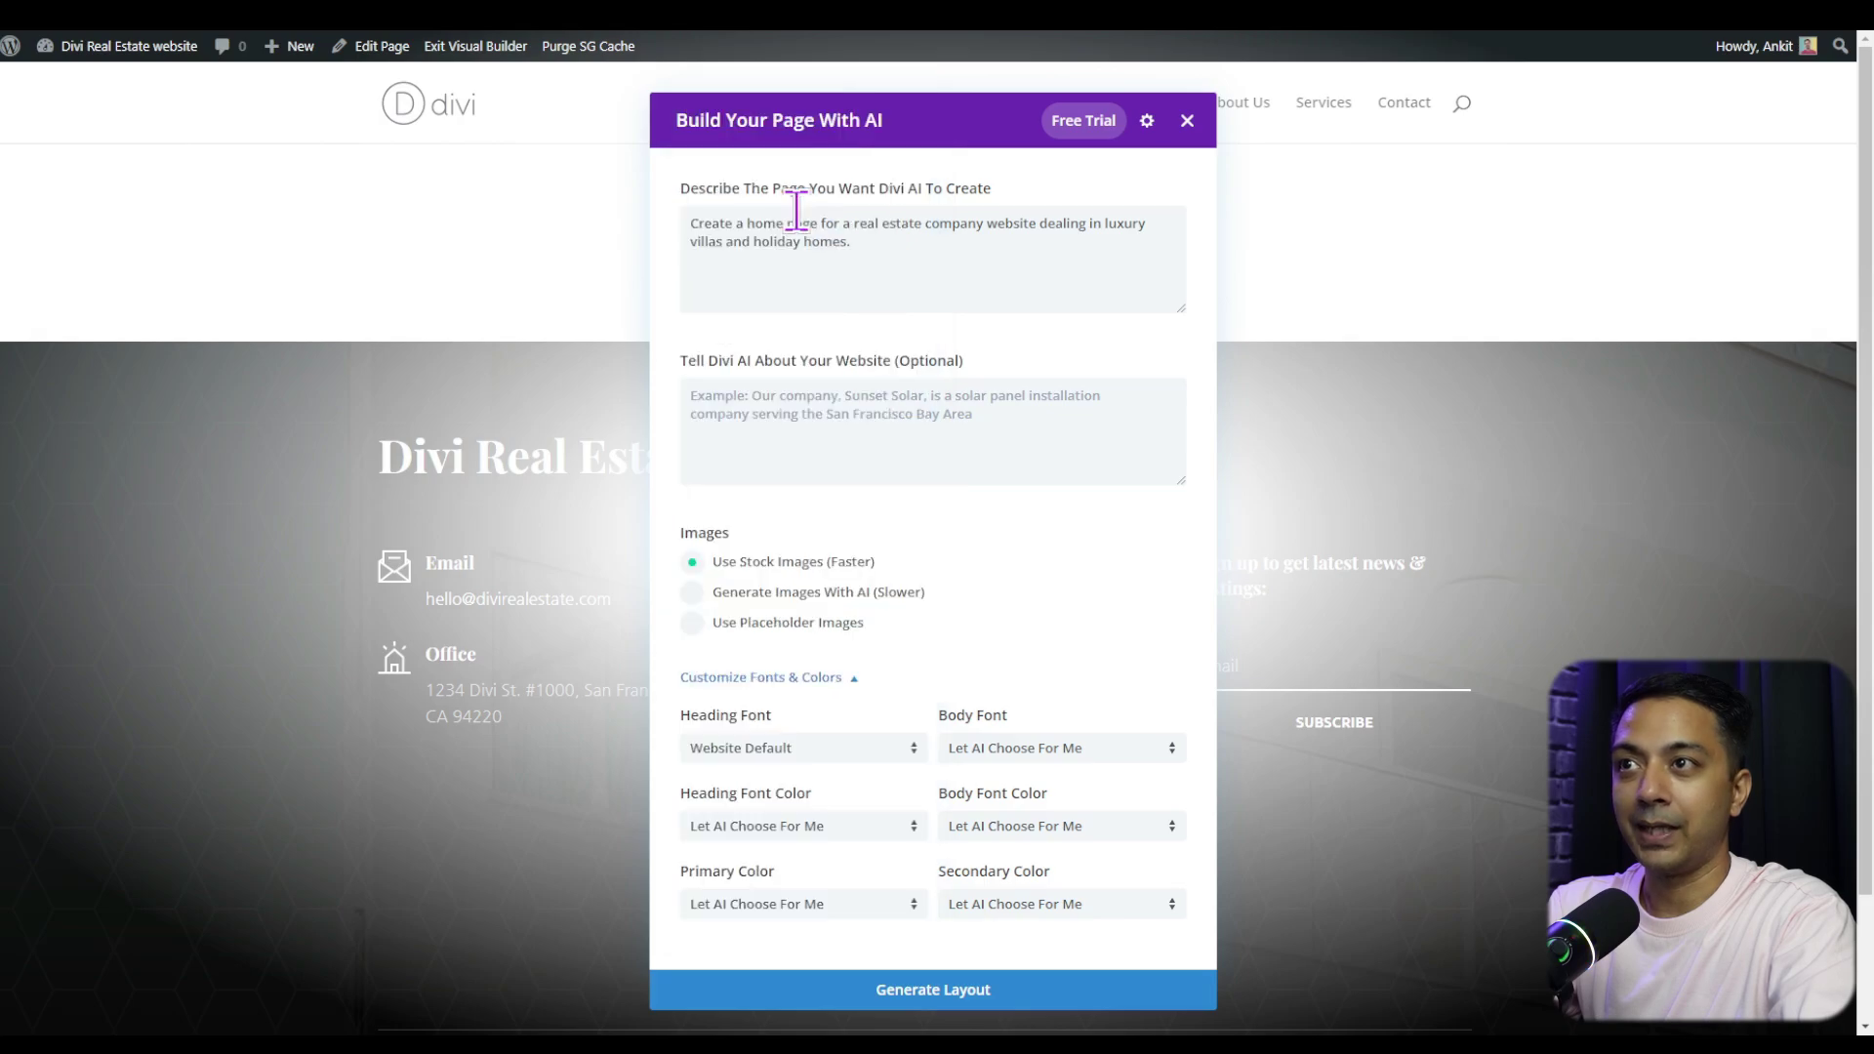
click(1074, 752)
click(1020, 202)
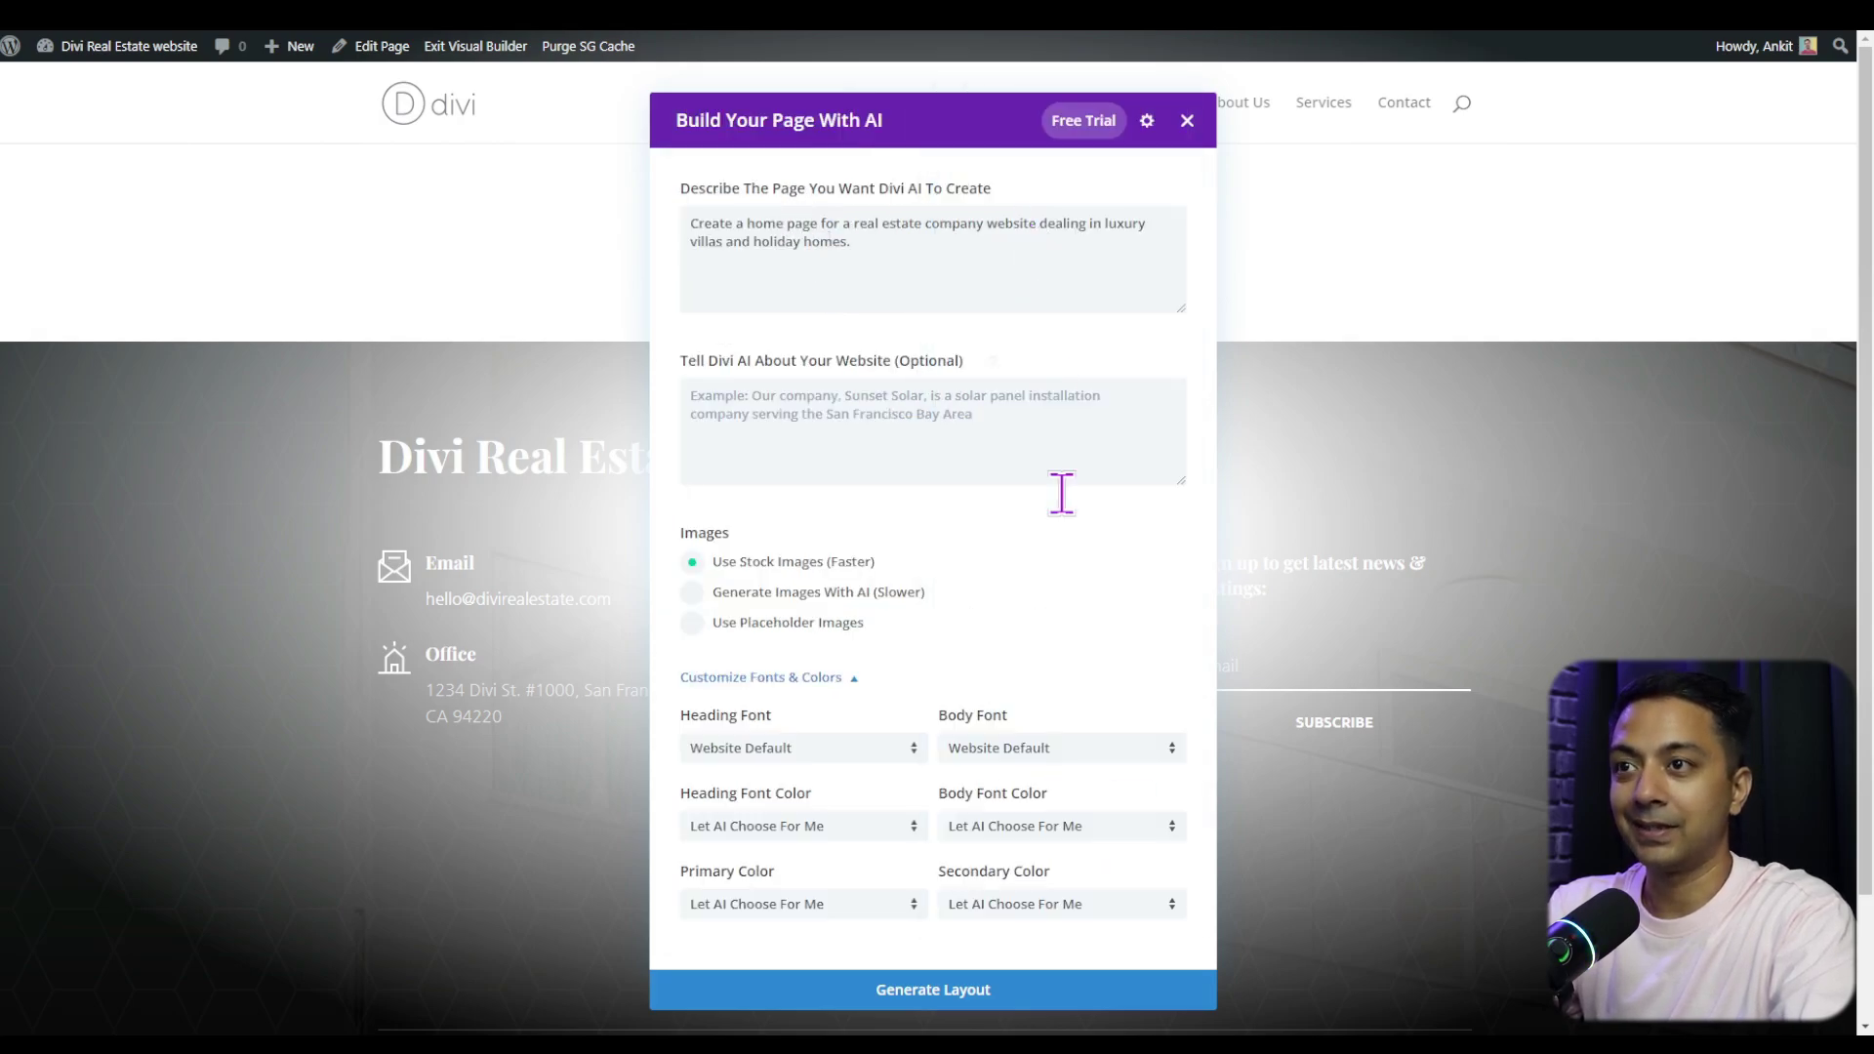
Set the heading font color, body font color, primary color and secondary color to Website Default
click(786, 828)
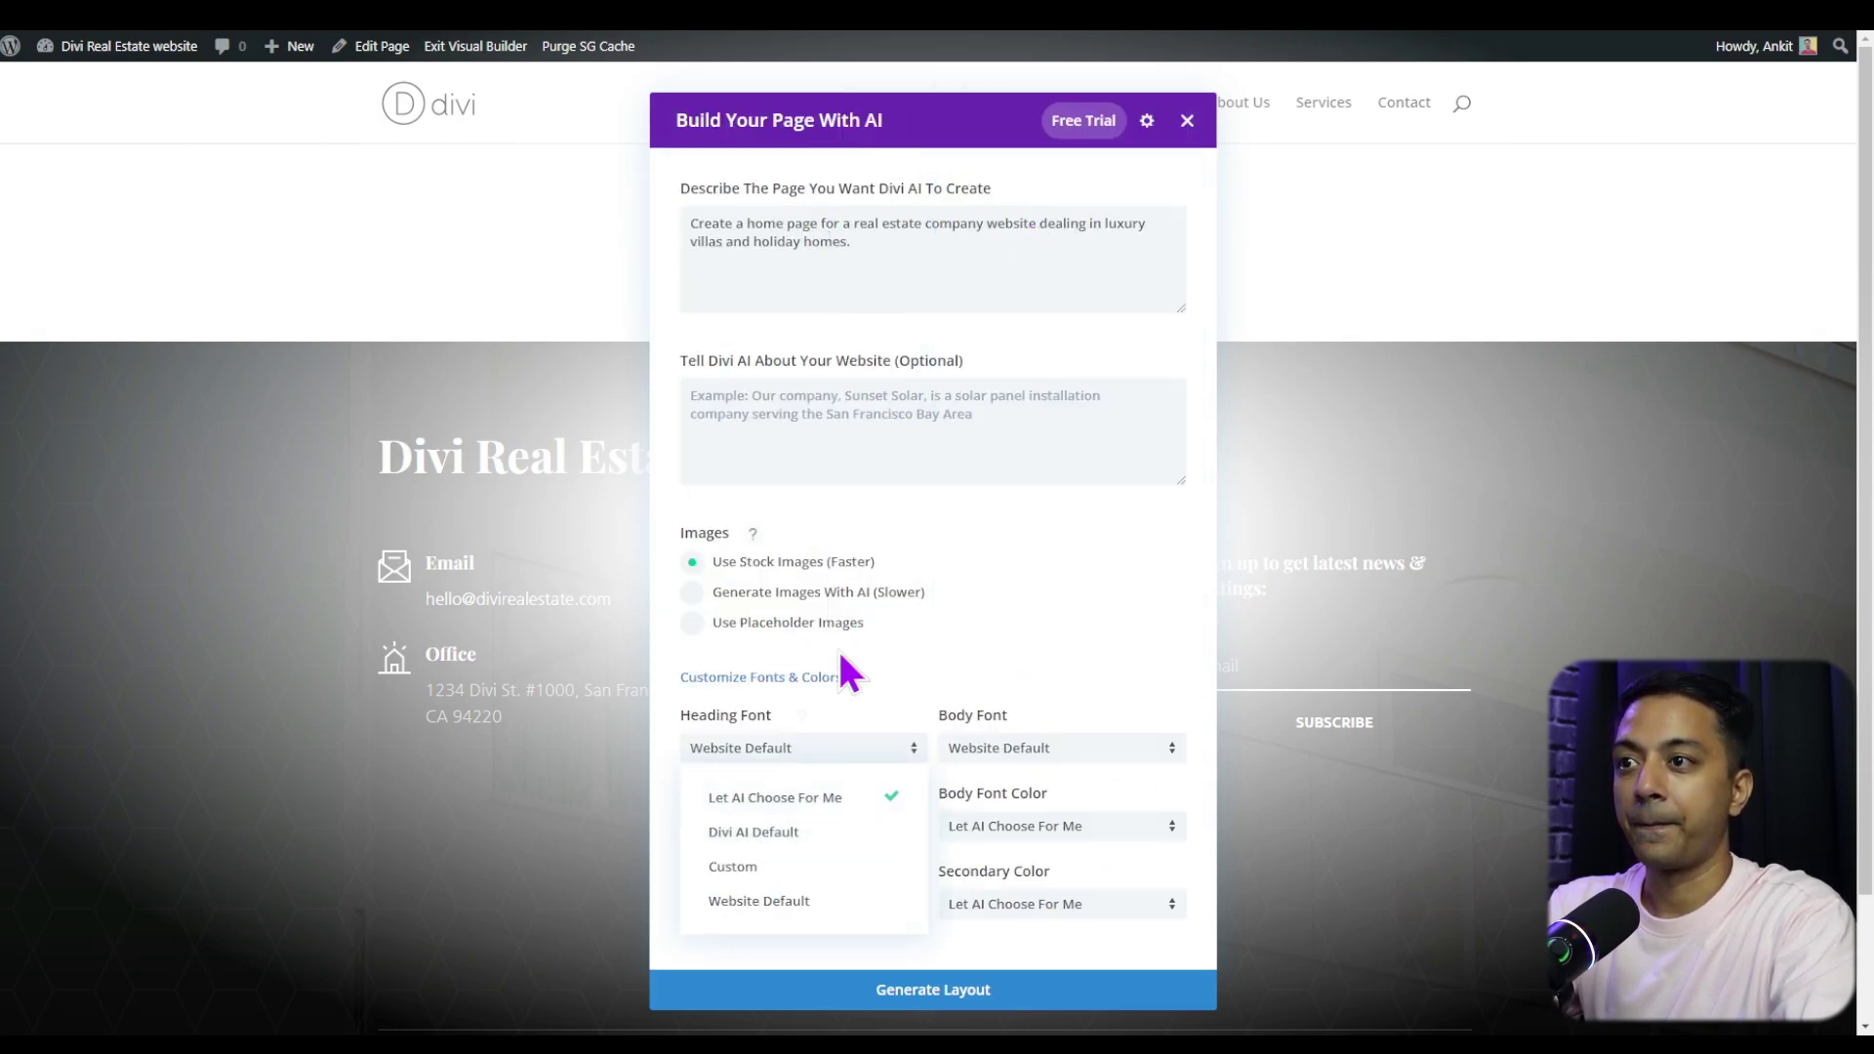
click(742, 903)
click(1005, 825)
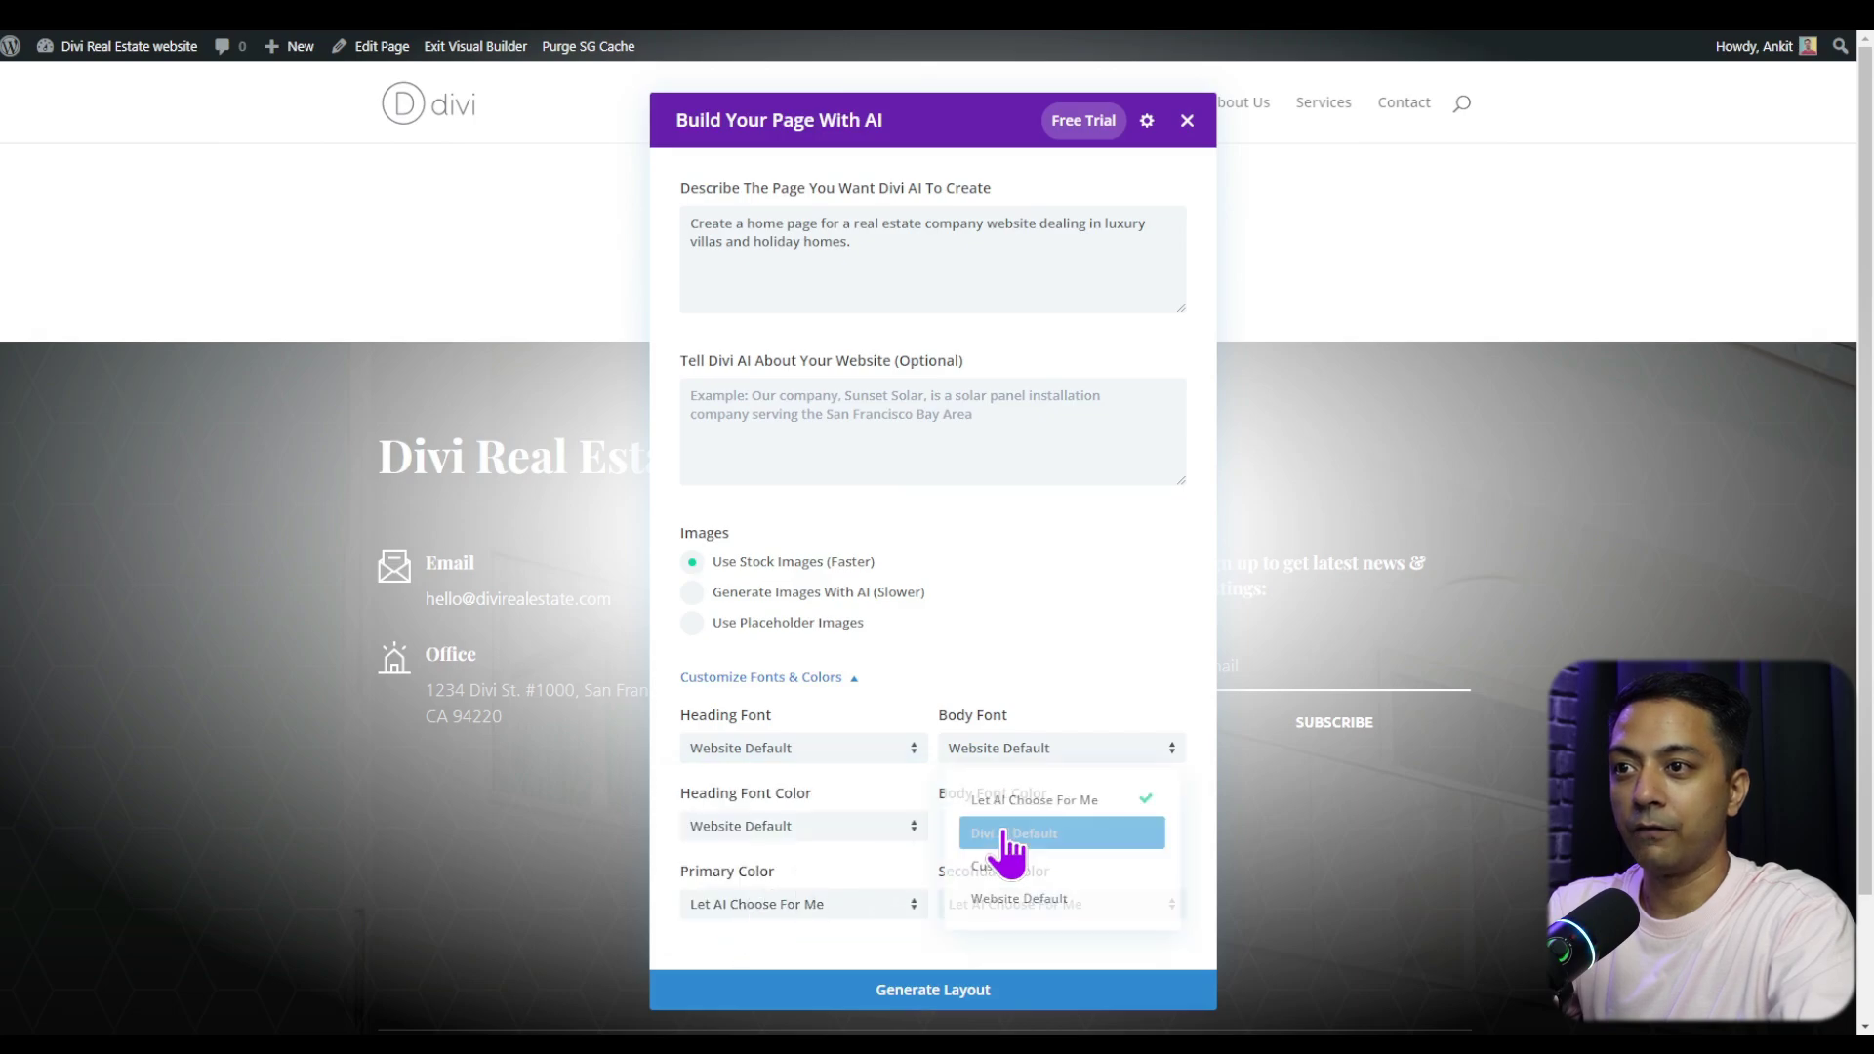
click(1010, 900)
click(816, 907)
click(816, 900)
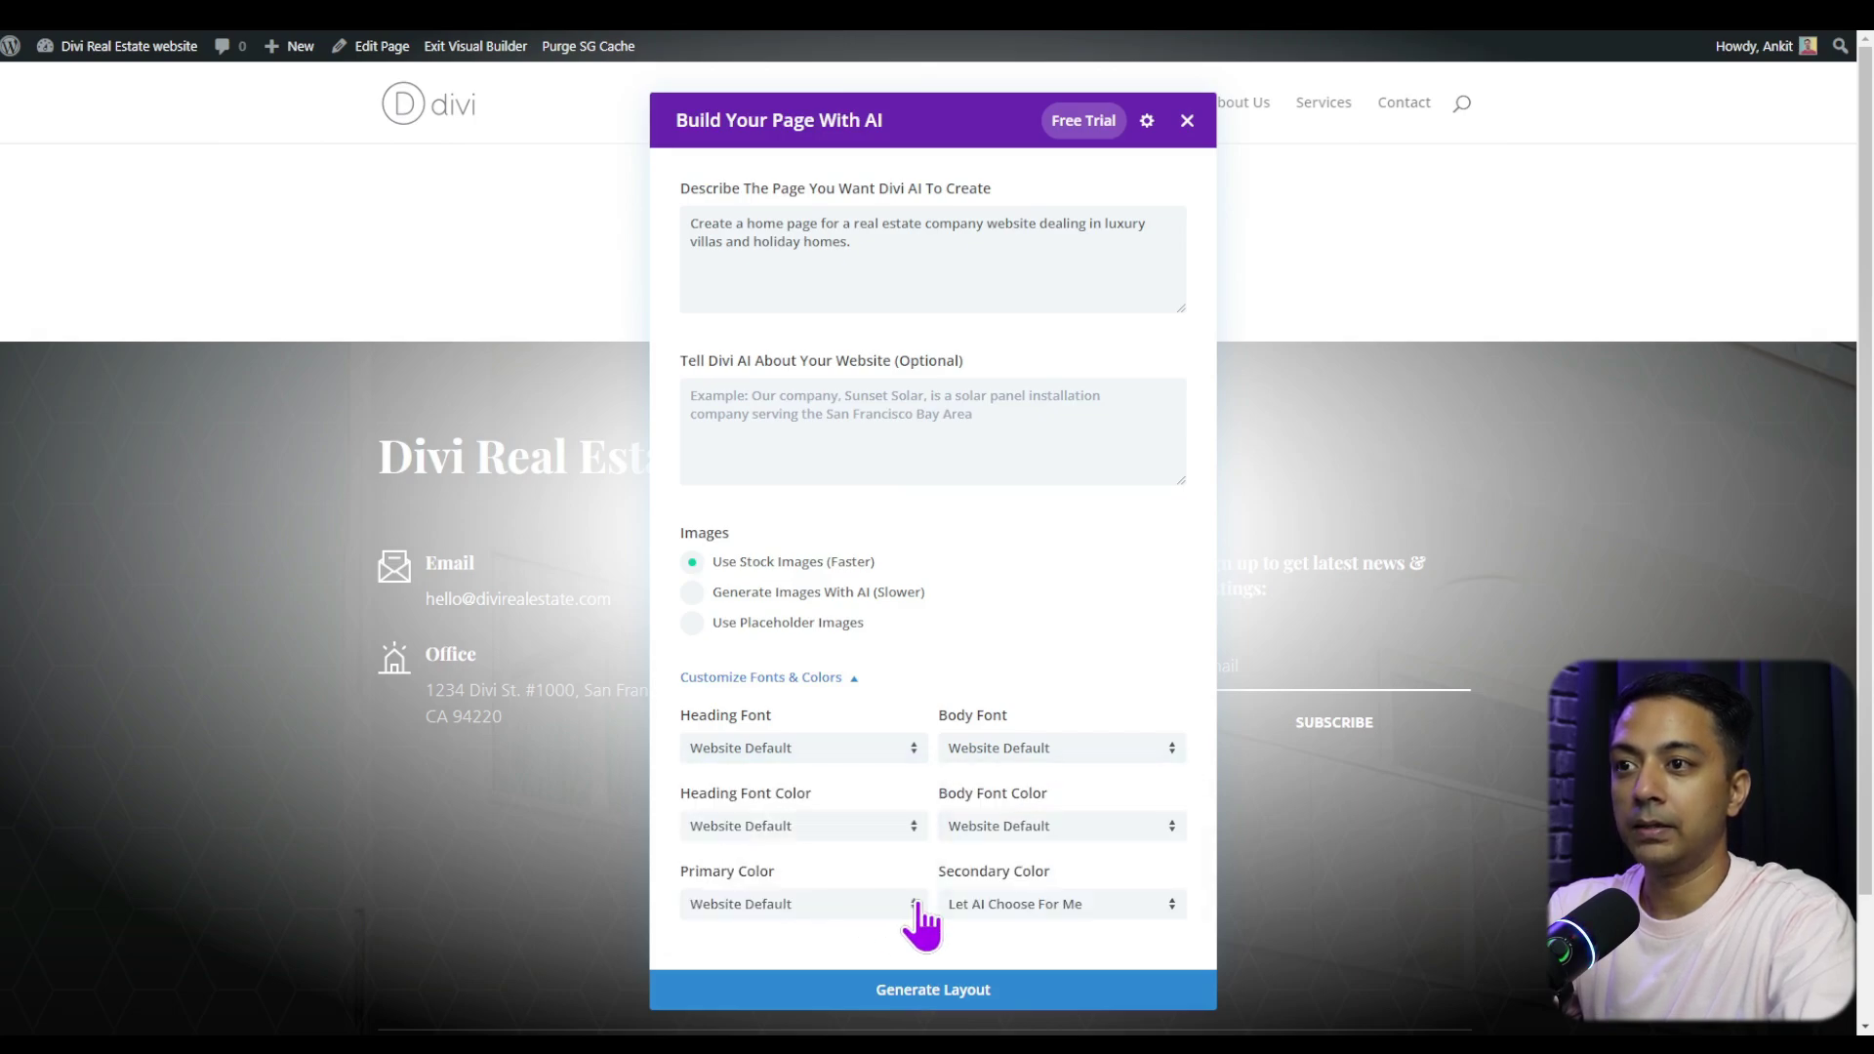
click(1005, 904)
click(1001, 900)
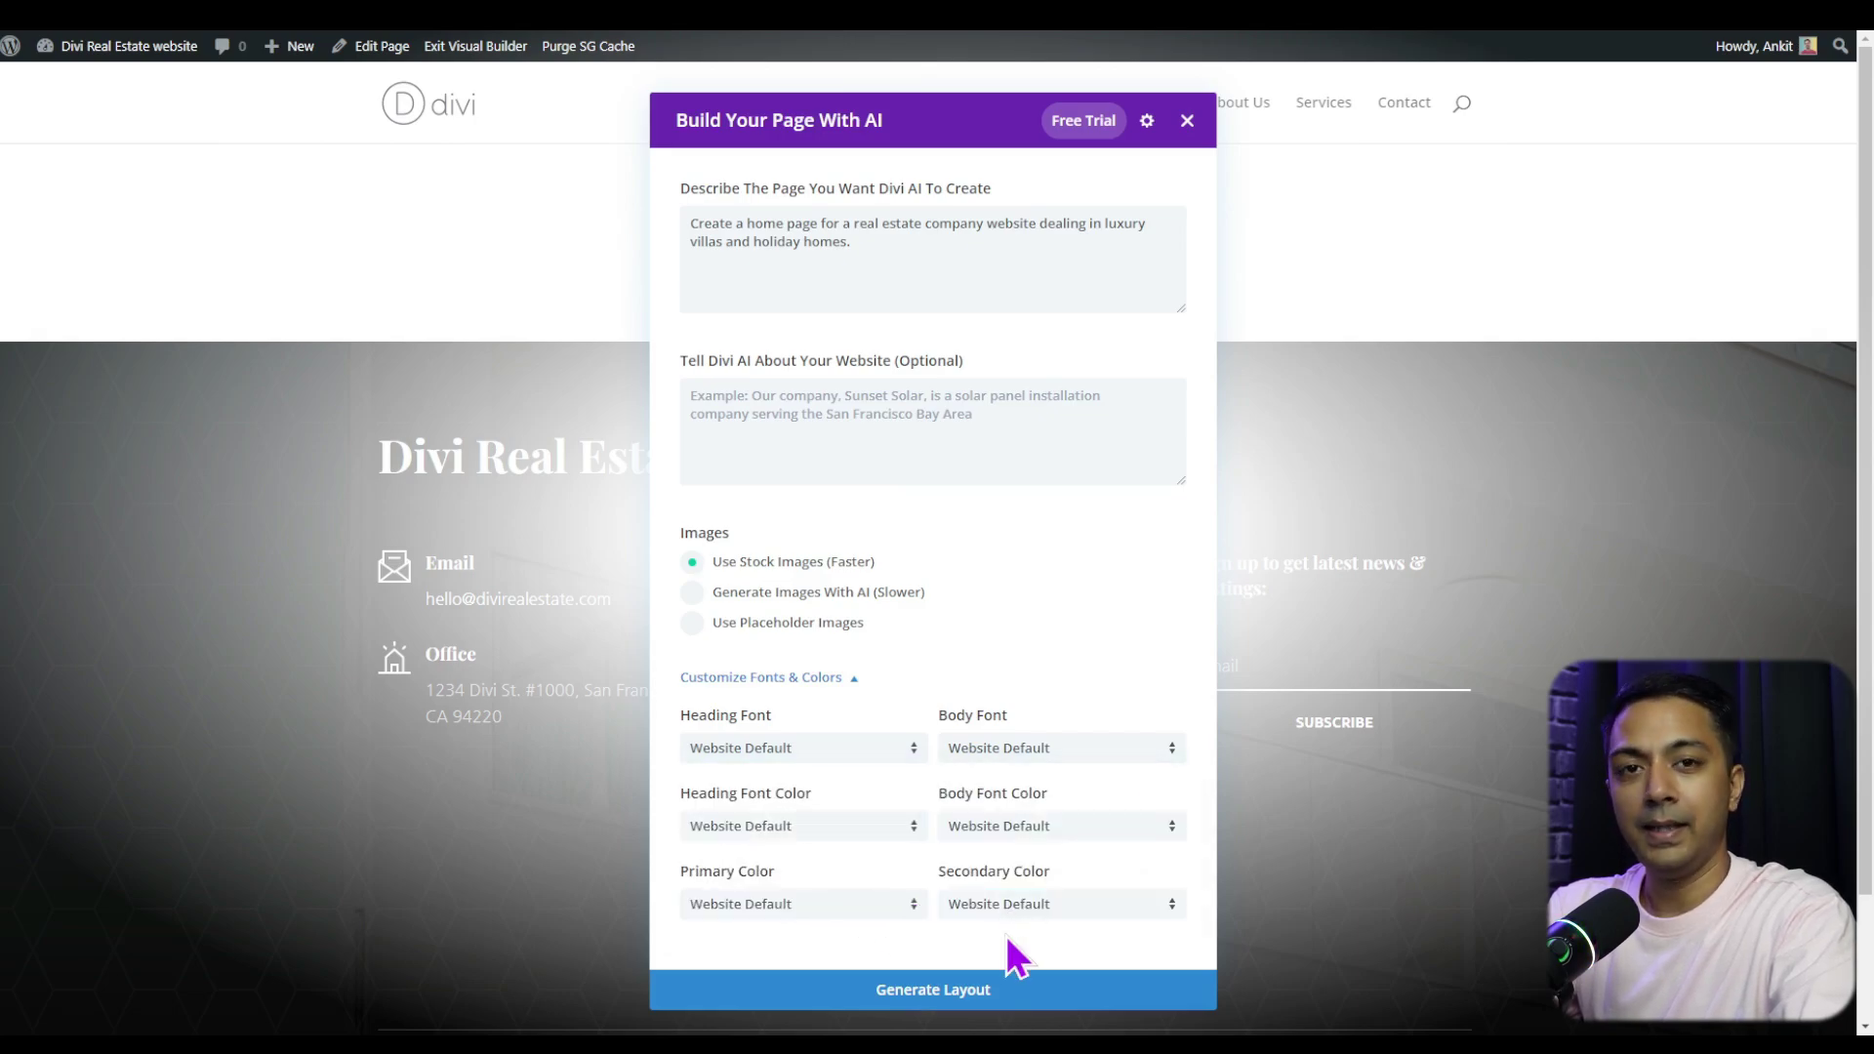
Generate the AI page layout and save its fonts and colors for future Divi AI layouts
click(957, 995)
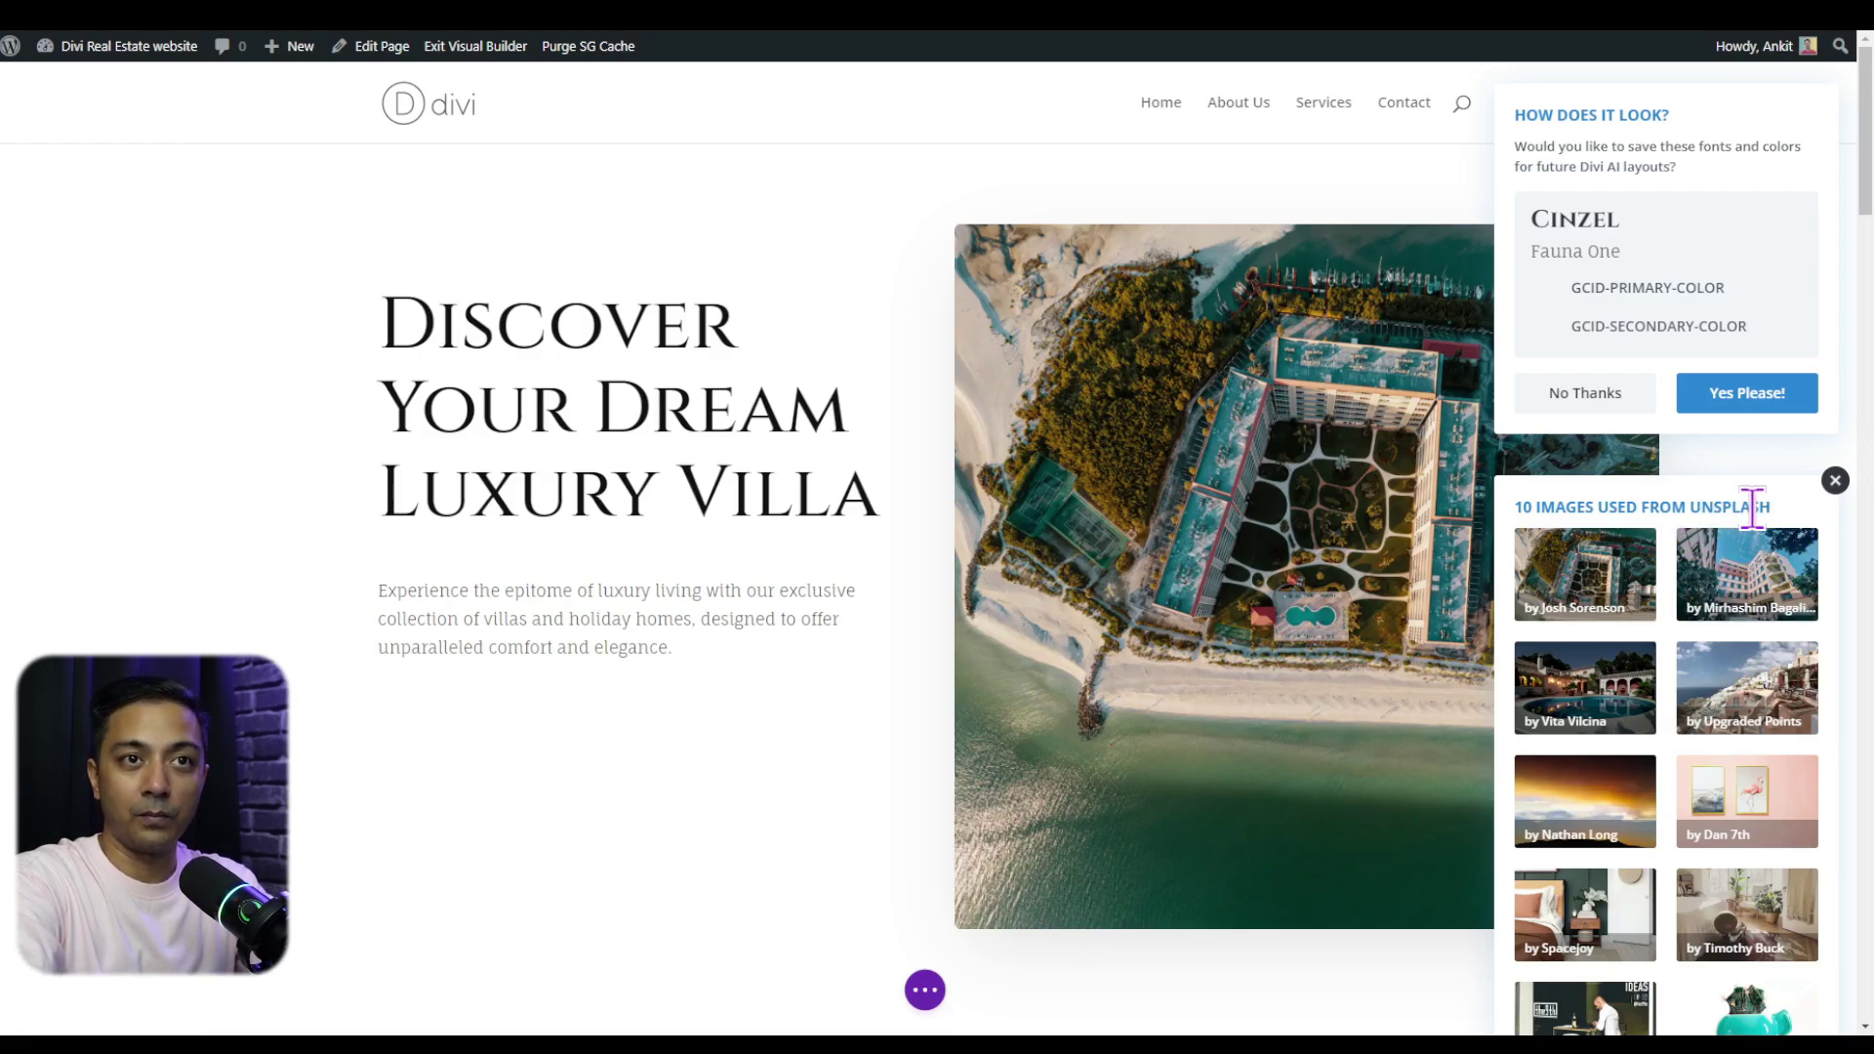
click(1743, 392)
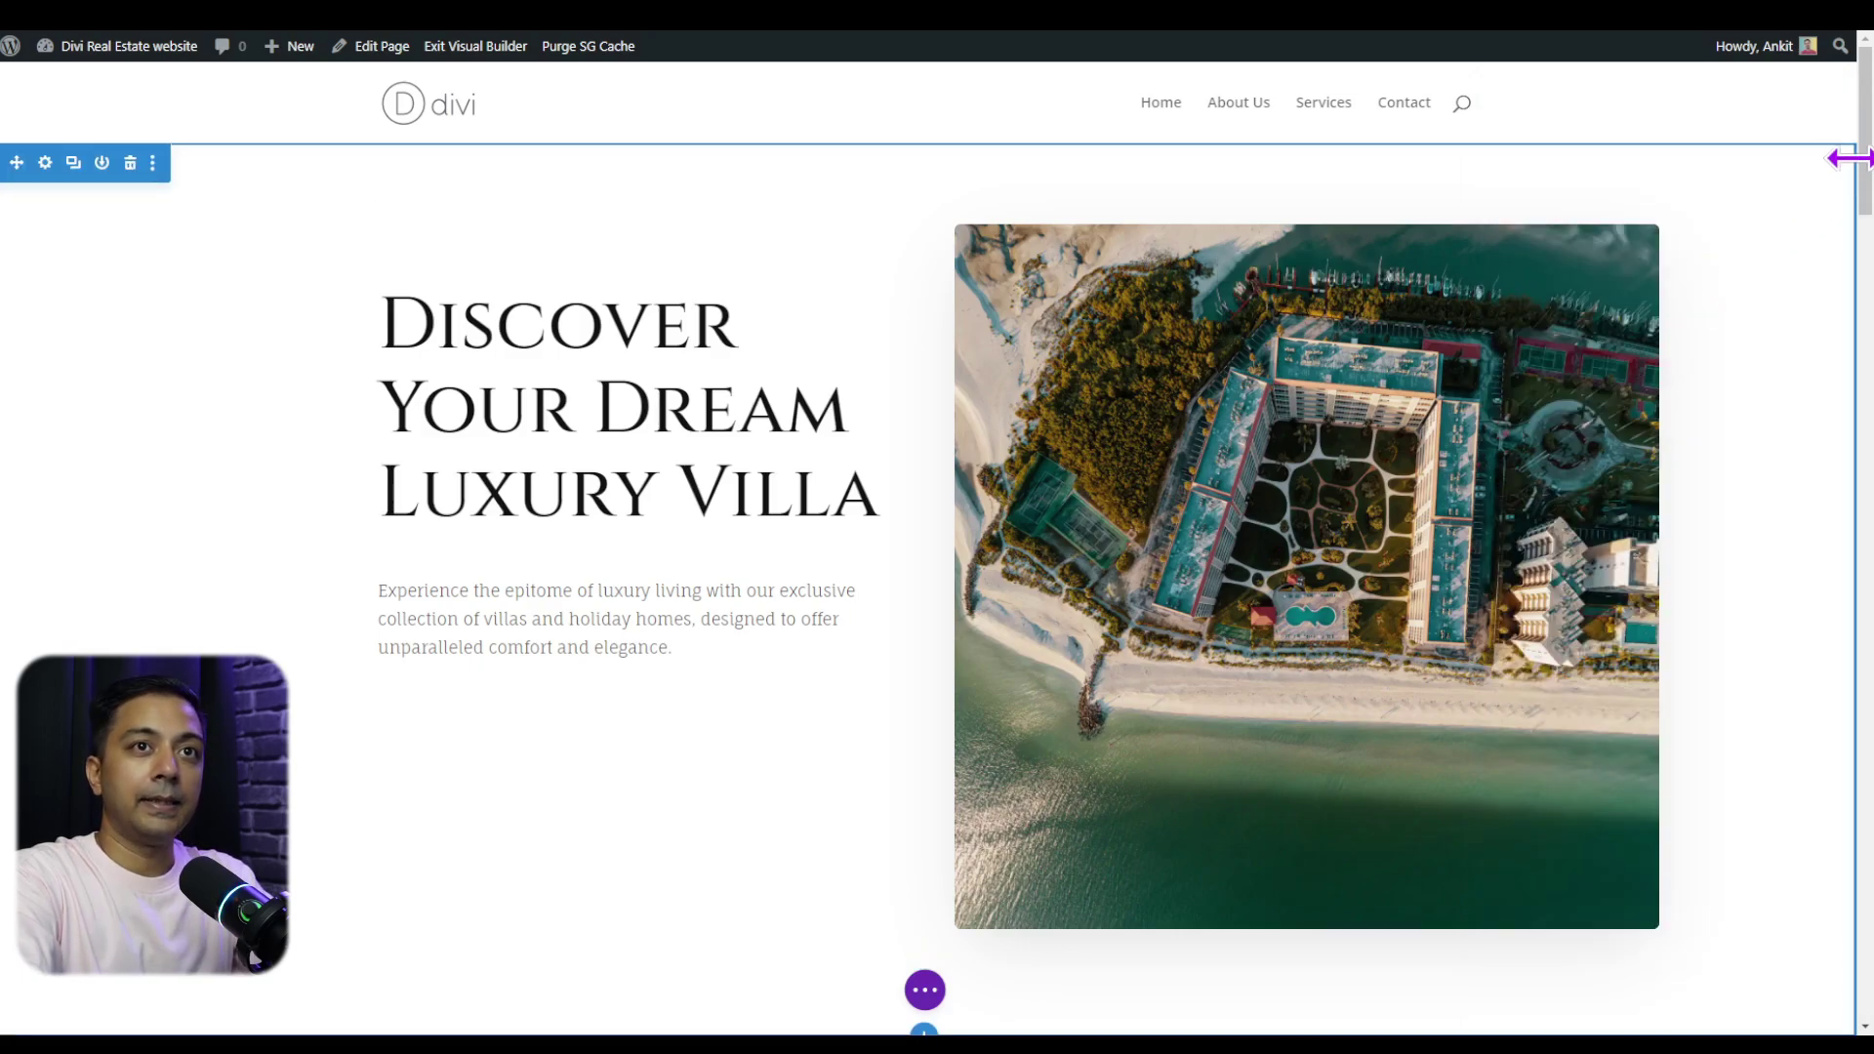
drag(1865, 159, 1867, 557)
scroll(937, 575, down, 8)
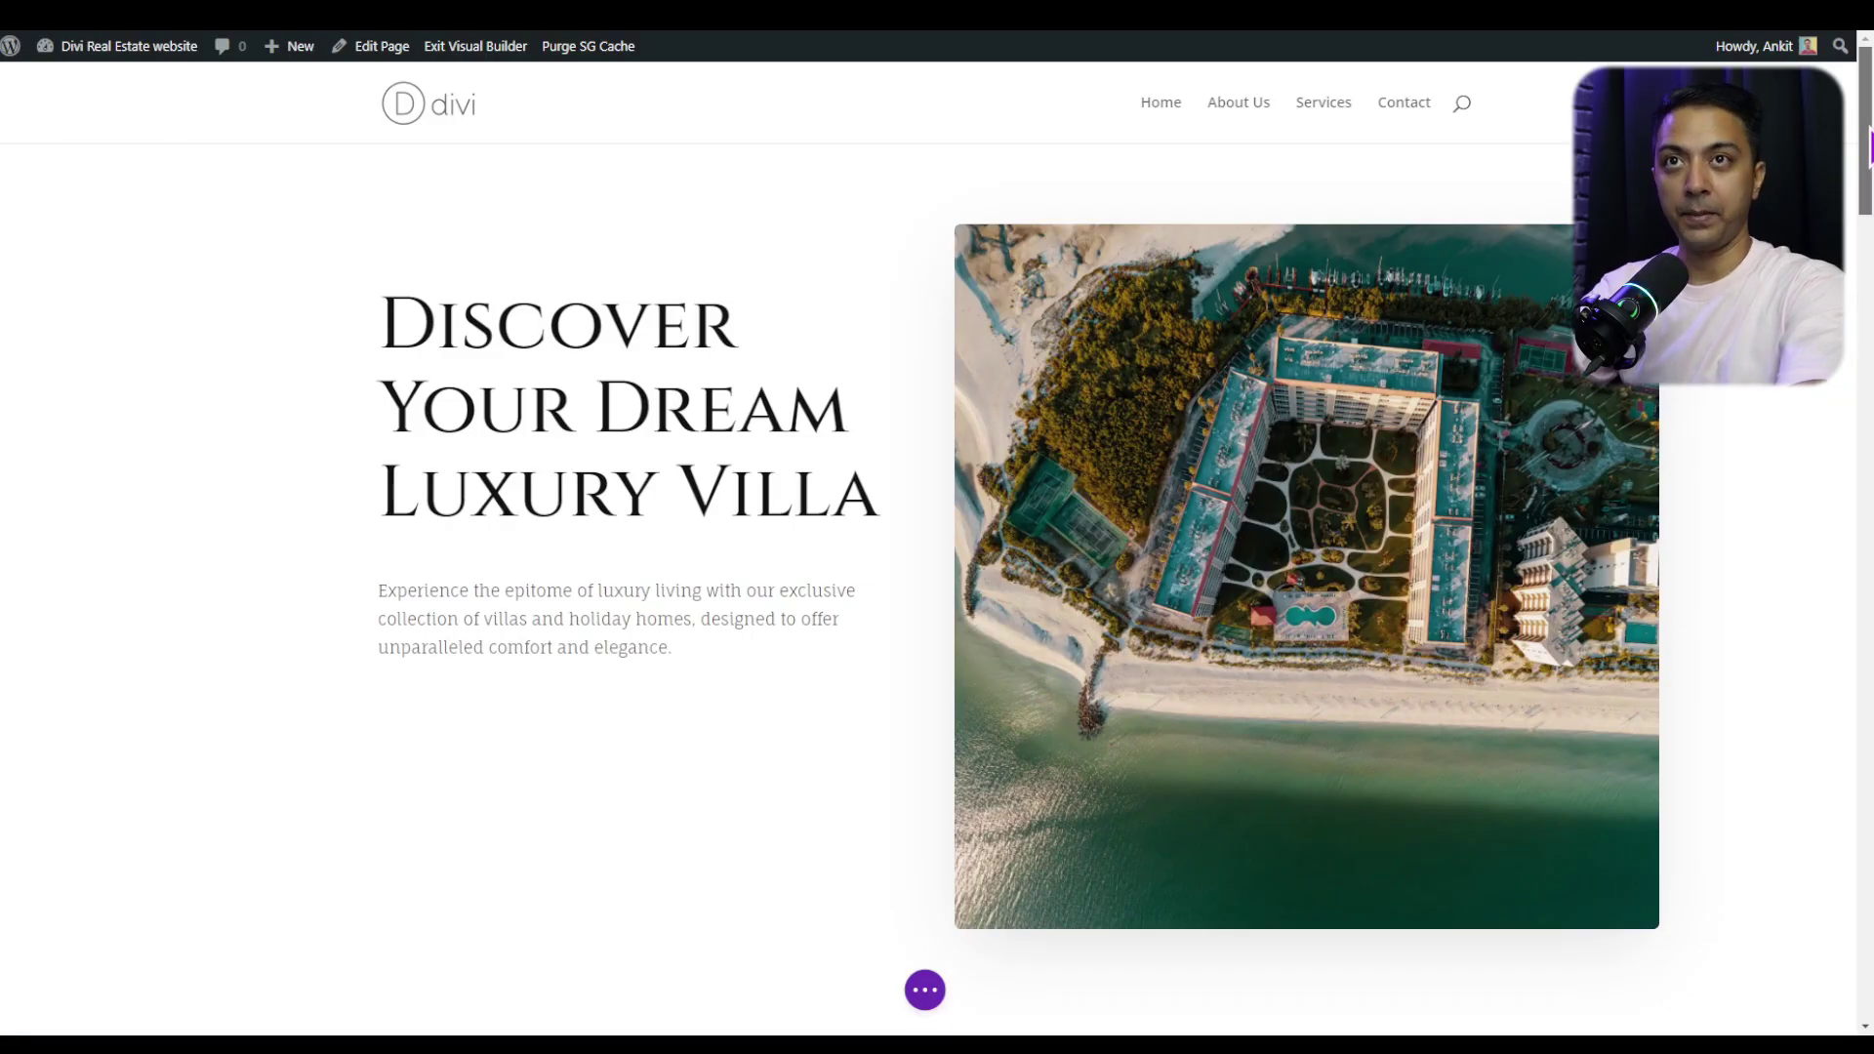
Remove the sunset picture from the first Luxury Villa Gallery image module and start generating a replacement with AI
drag(1870, 147, 1853, 417)
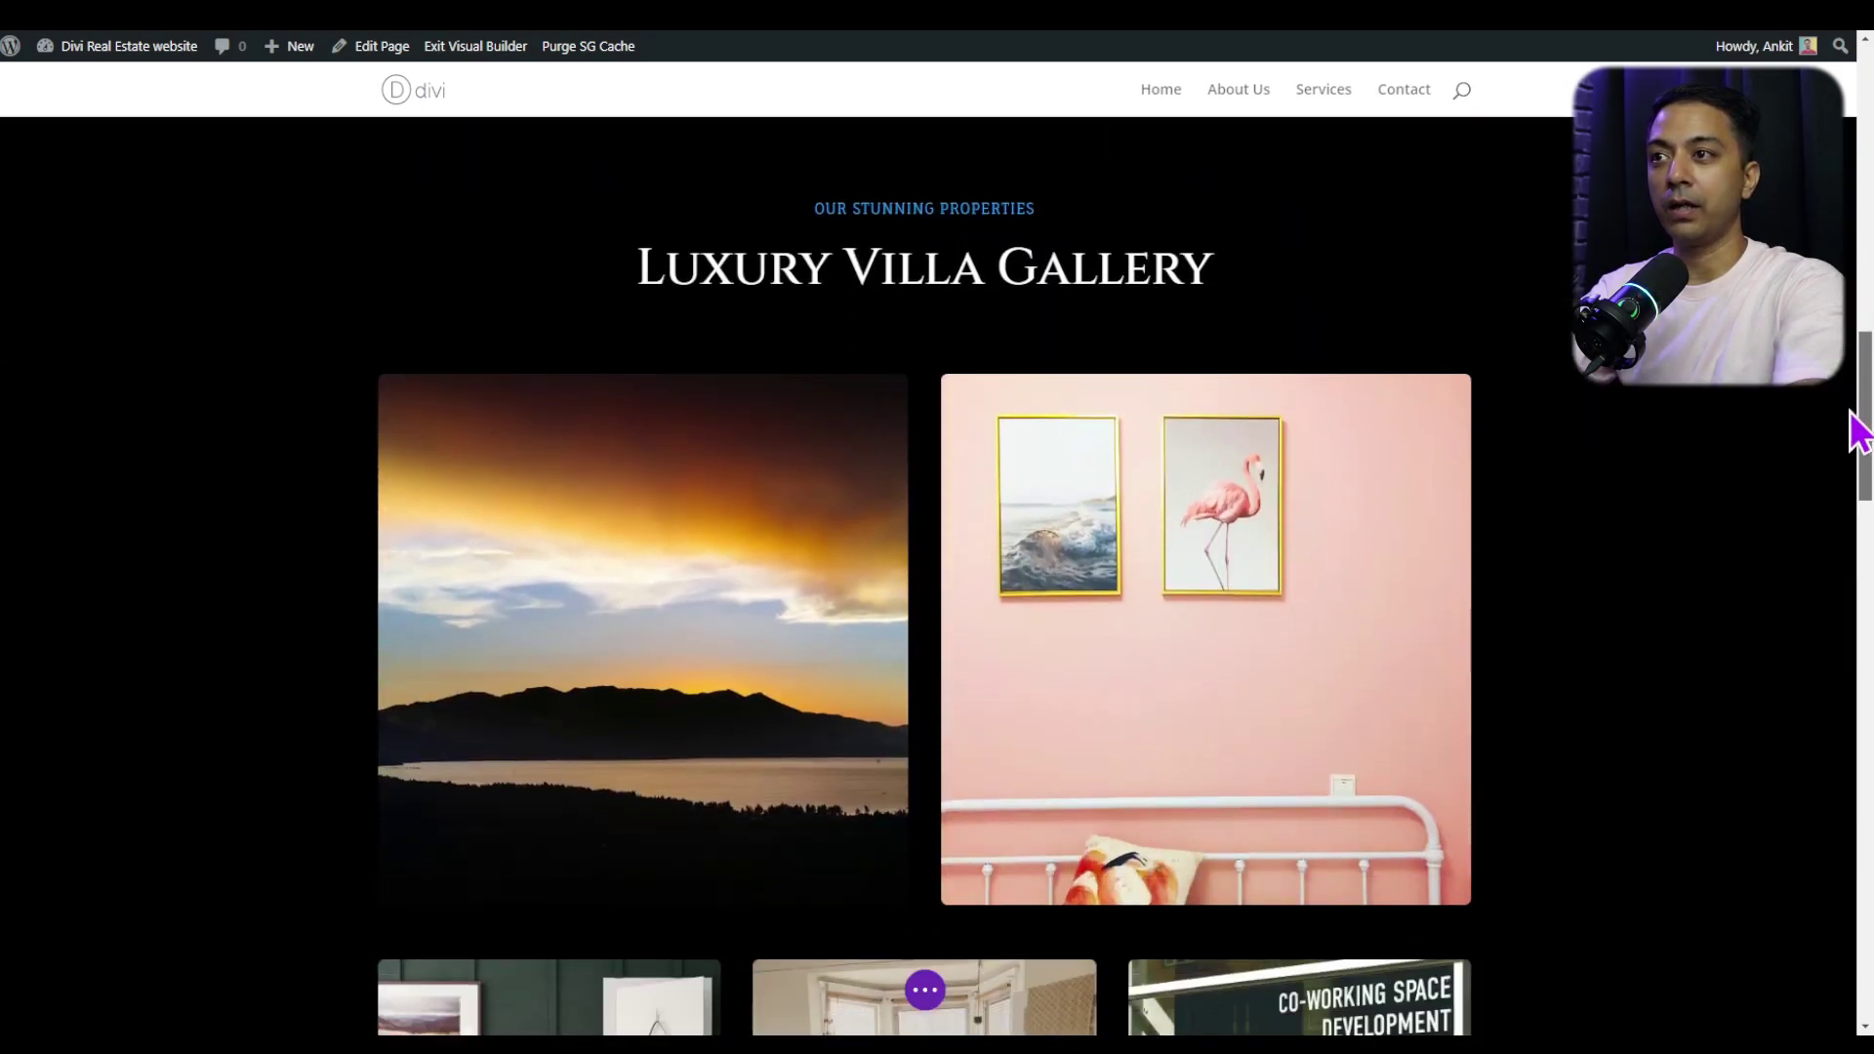
mouse_move(430, 694)
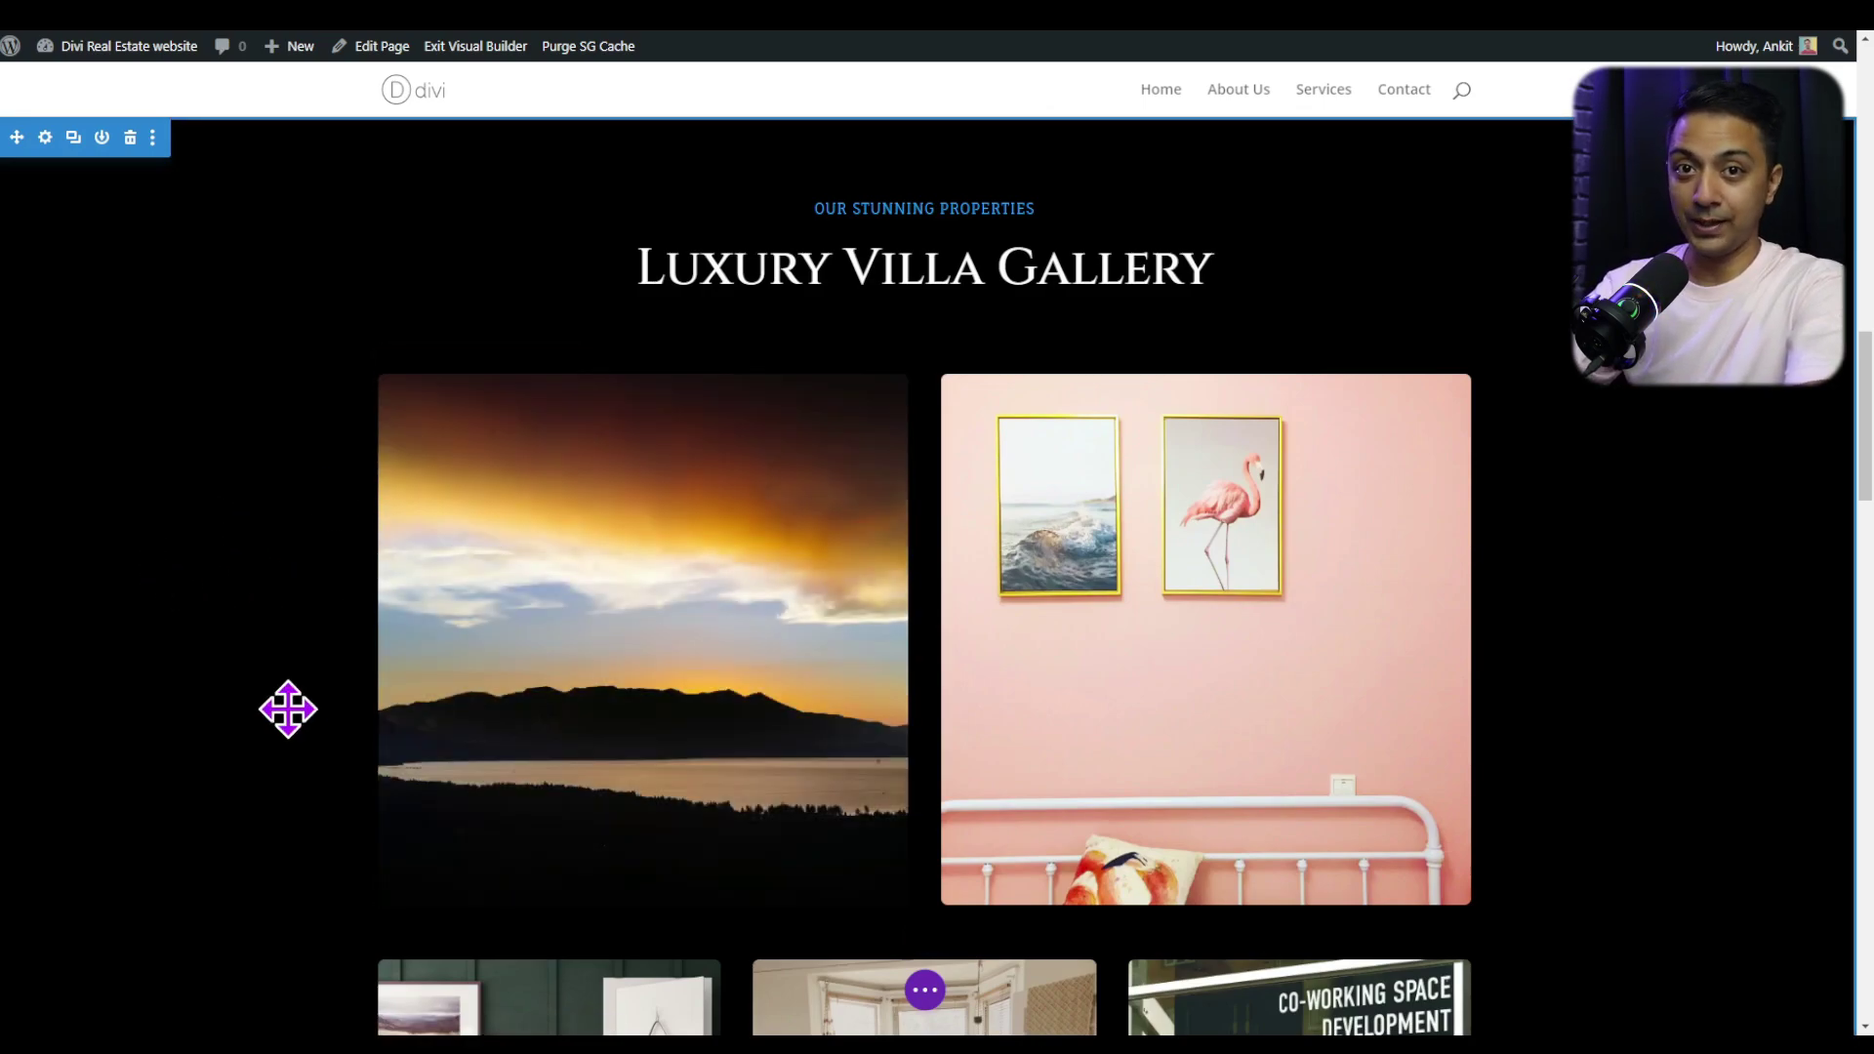
mouse_move(460, 627)
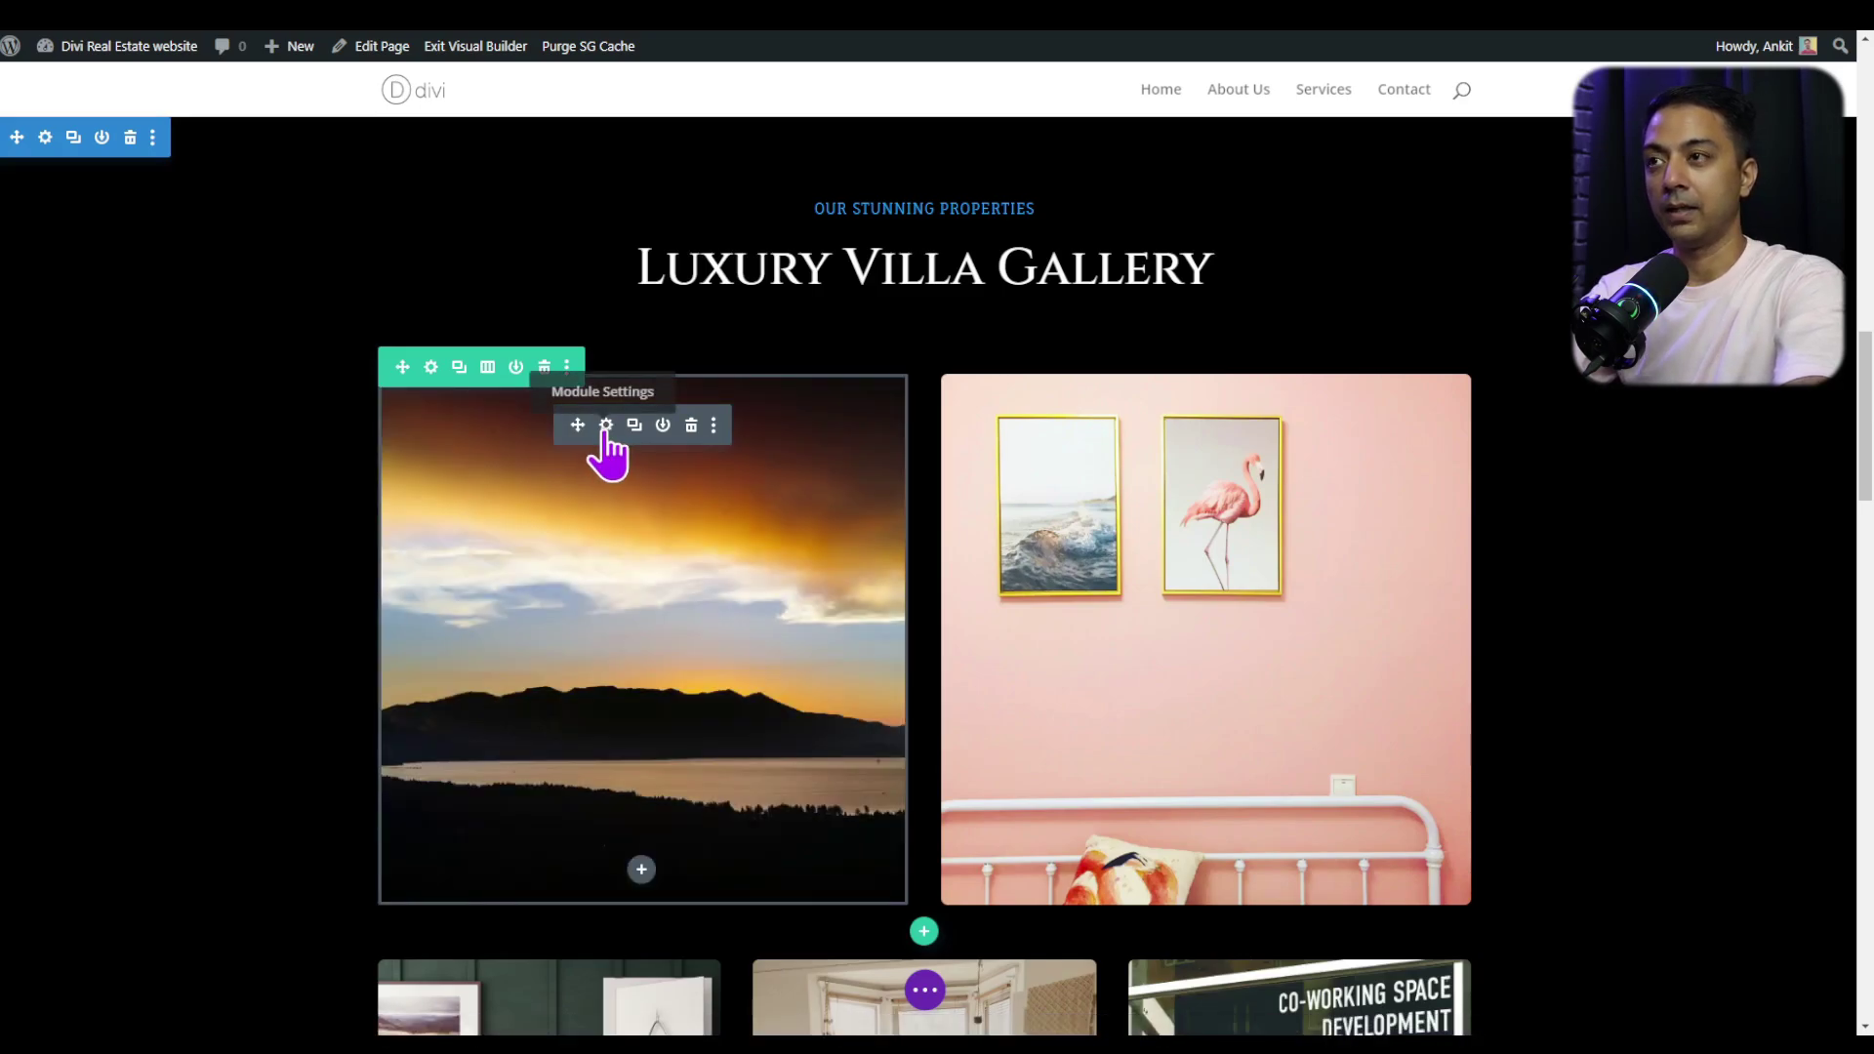
click(605, 425)
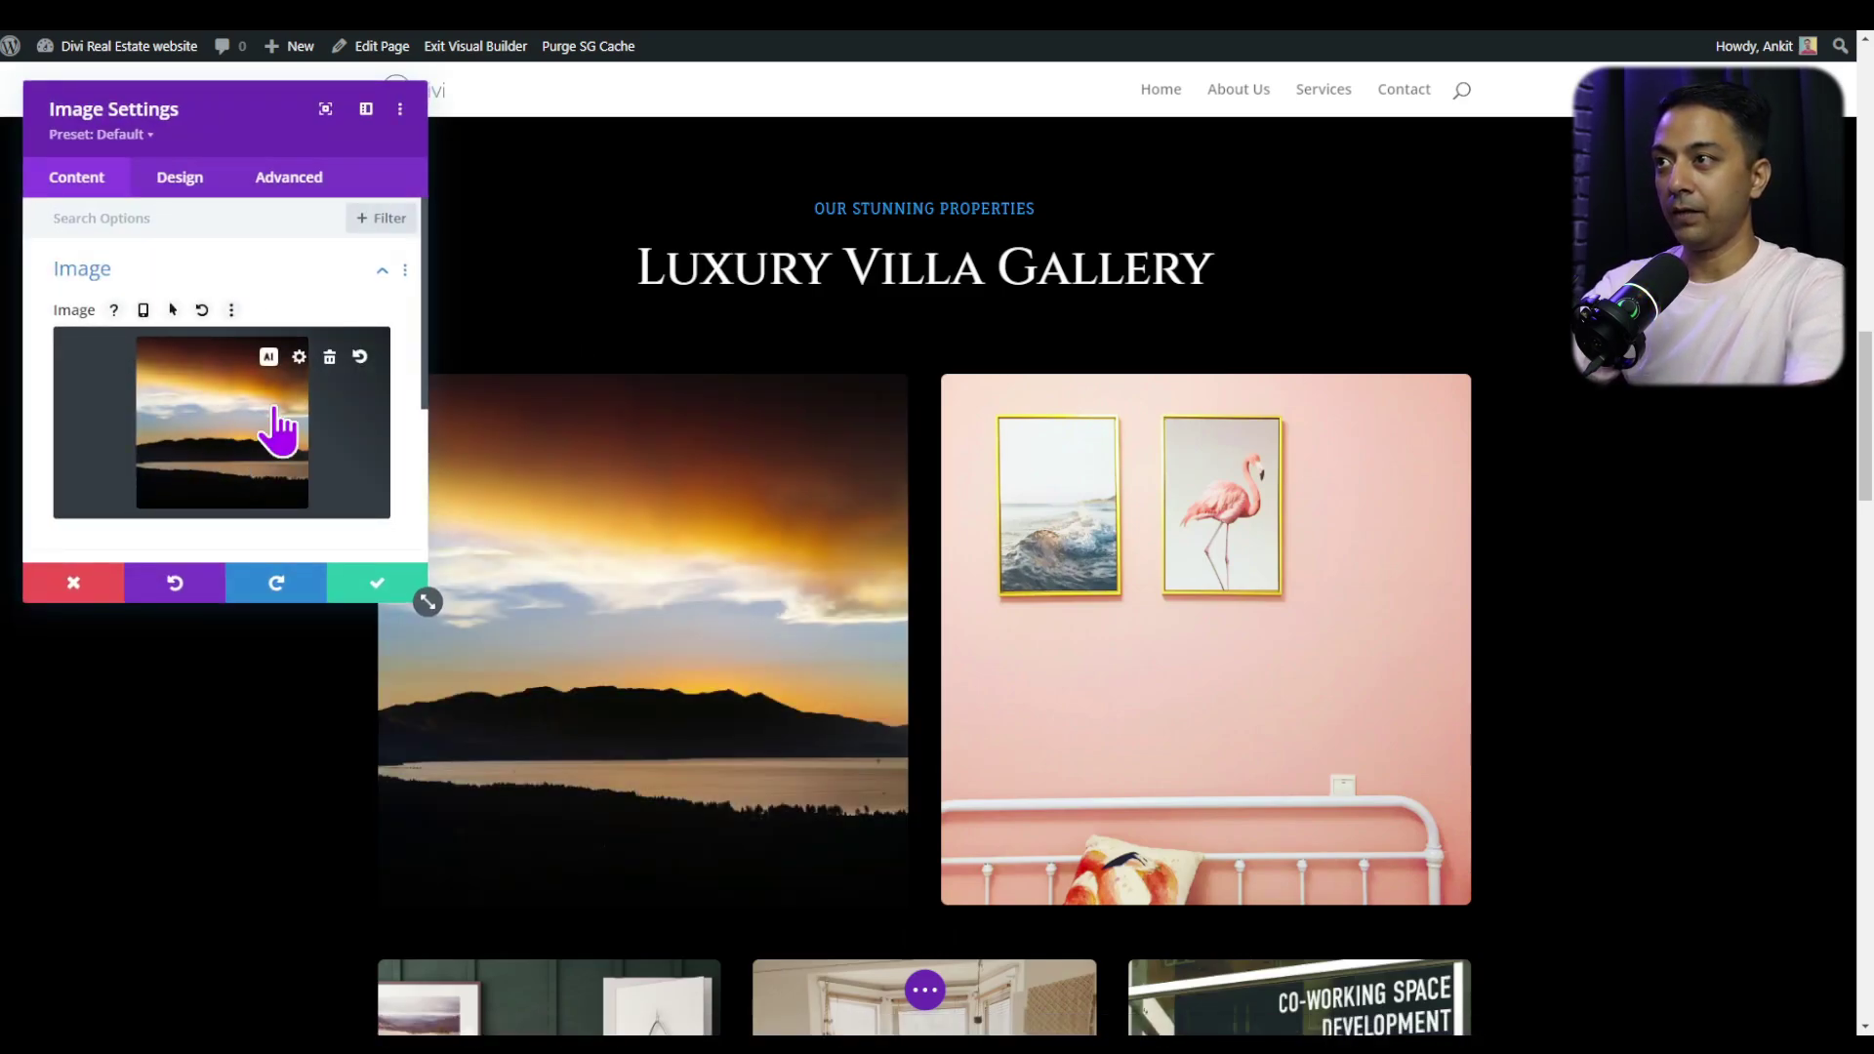
click(330, 358)
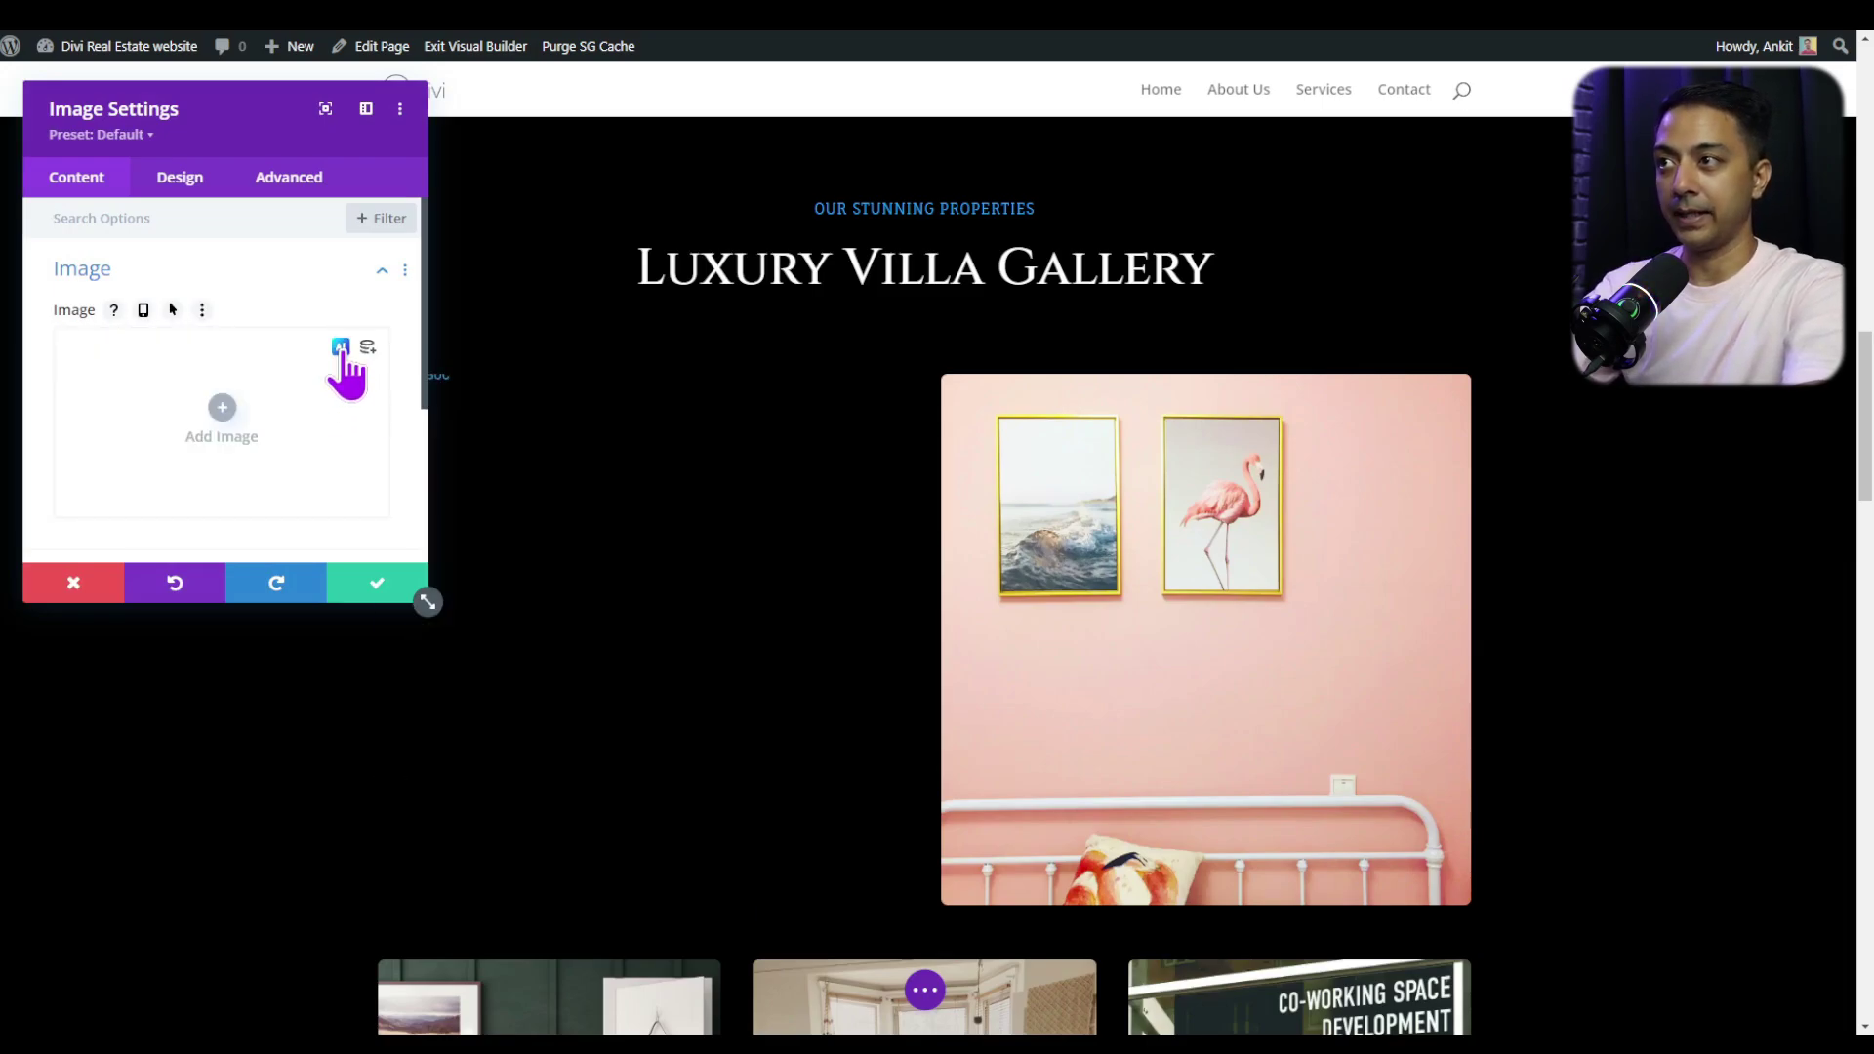
click(342, 353)
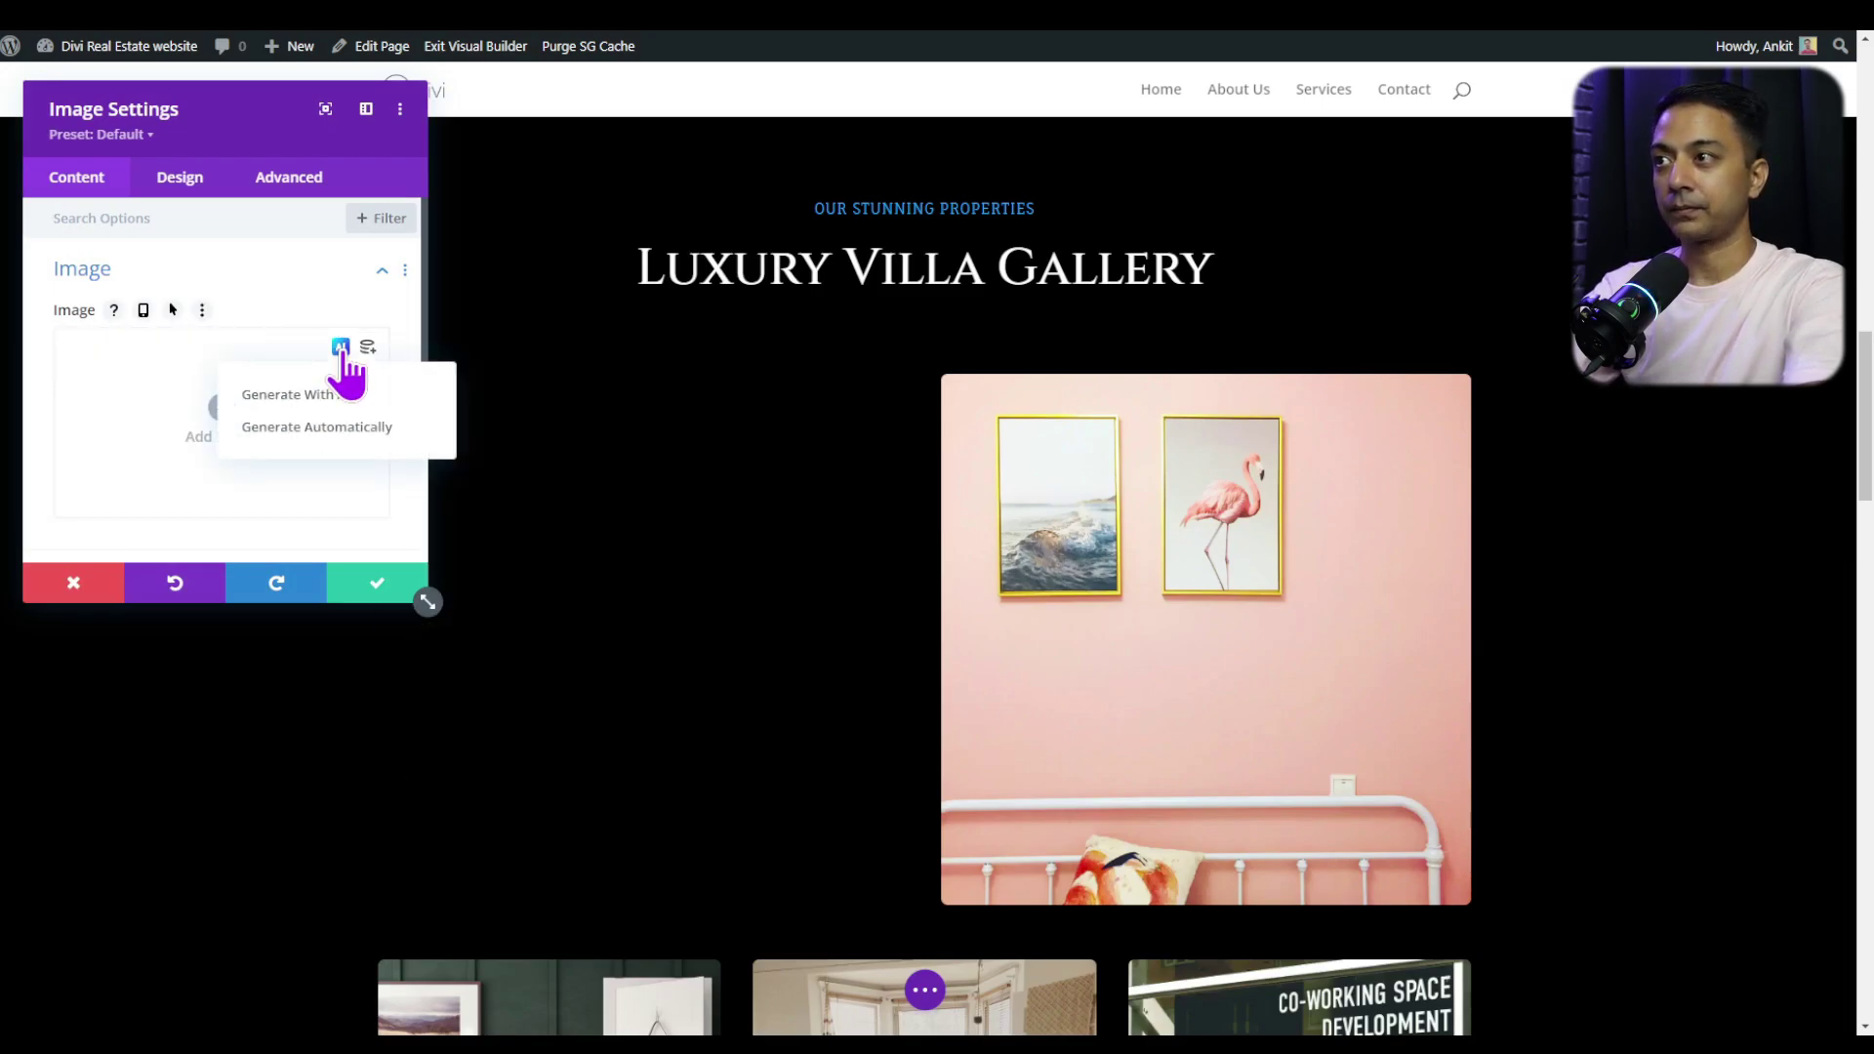
click(314, 400)
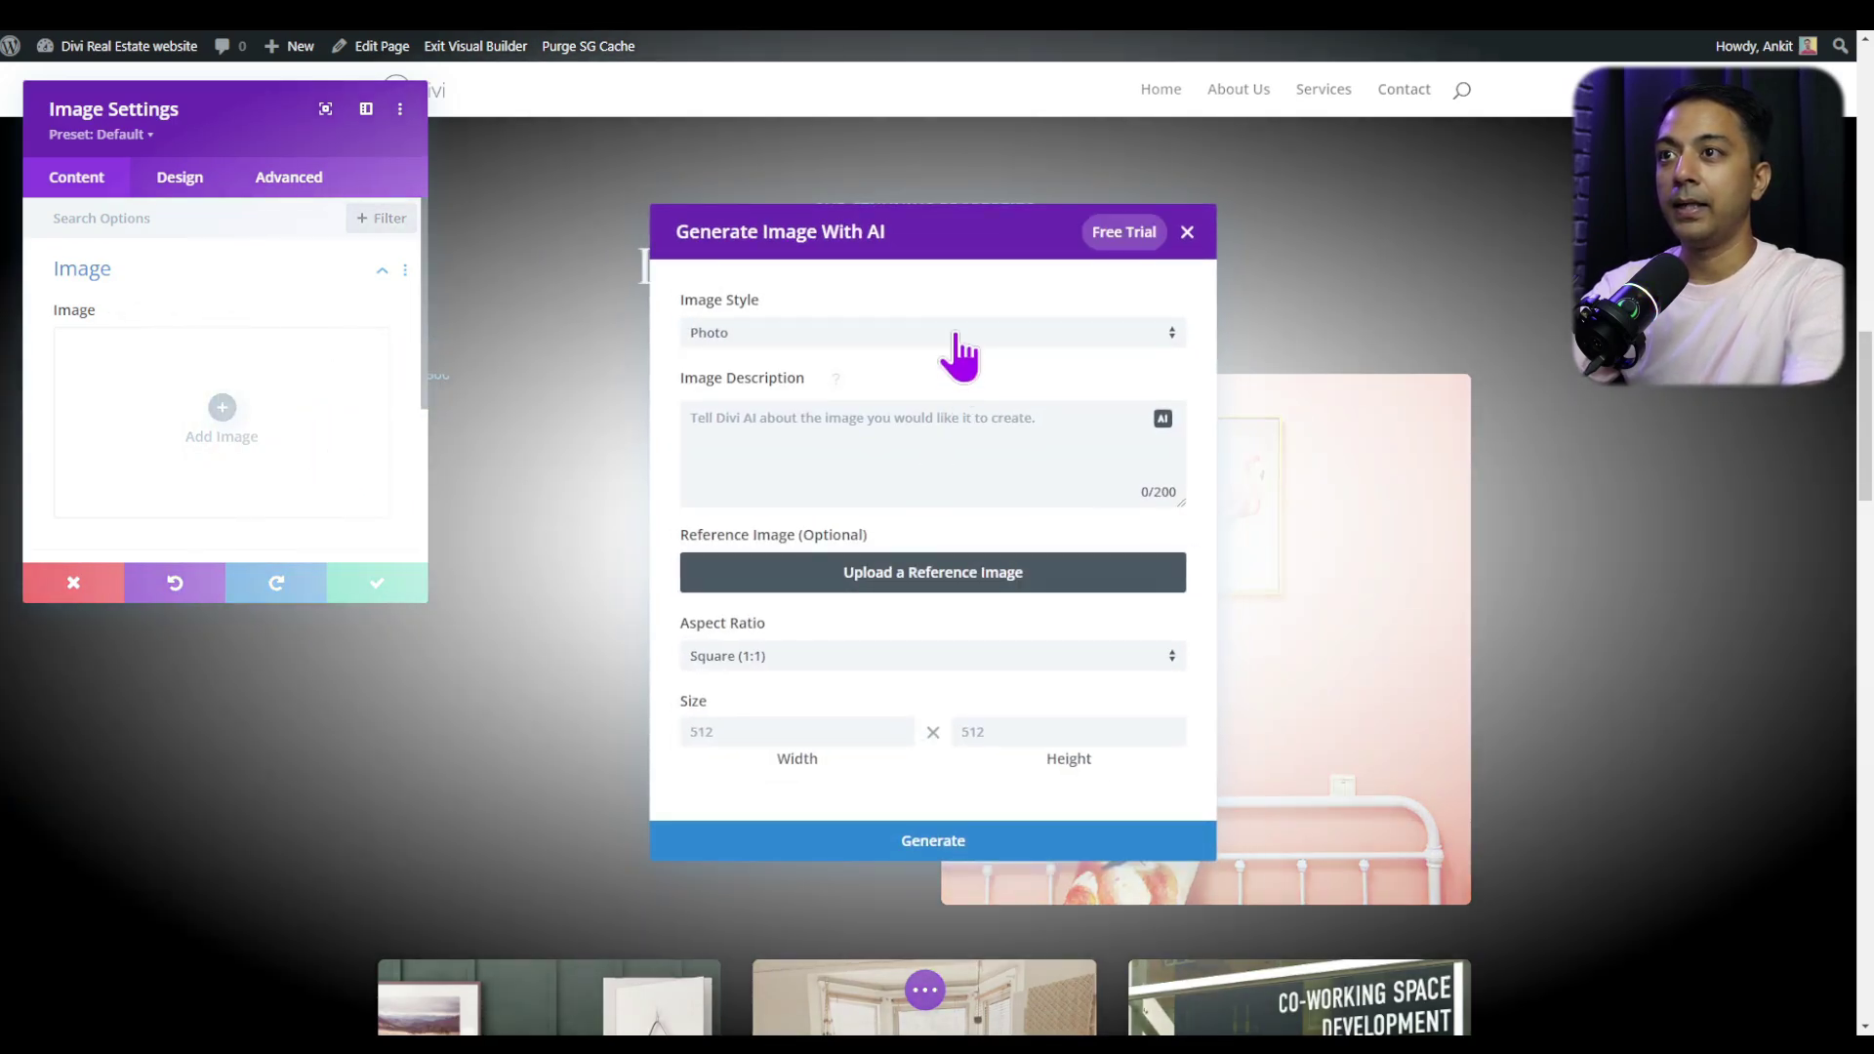
Examine the image style and aspect ratio options for the AI image, keeping Photo and Square (1:1)
click(952, 337)
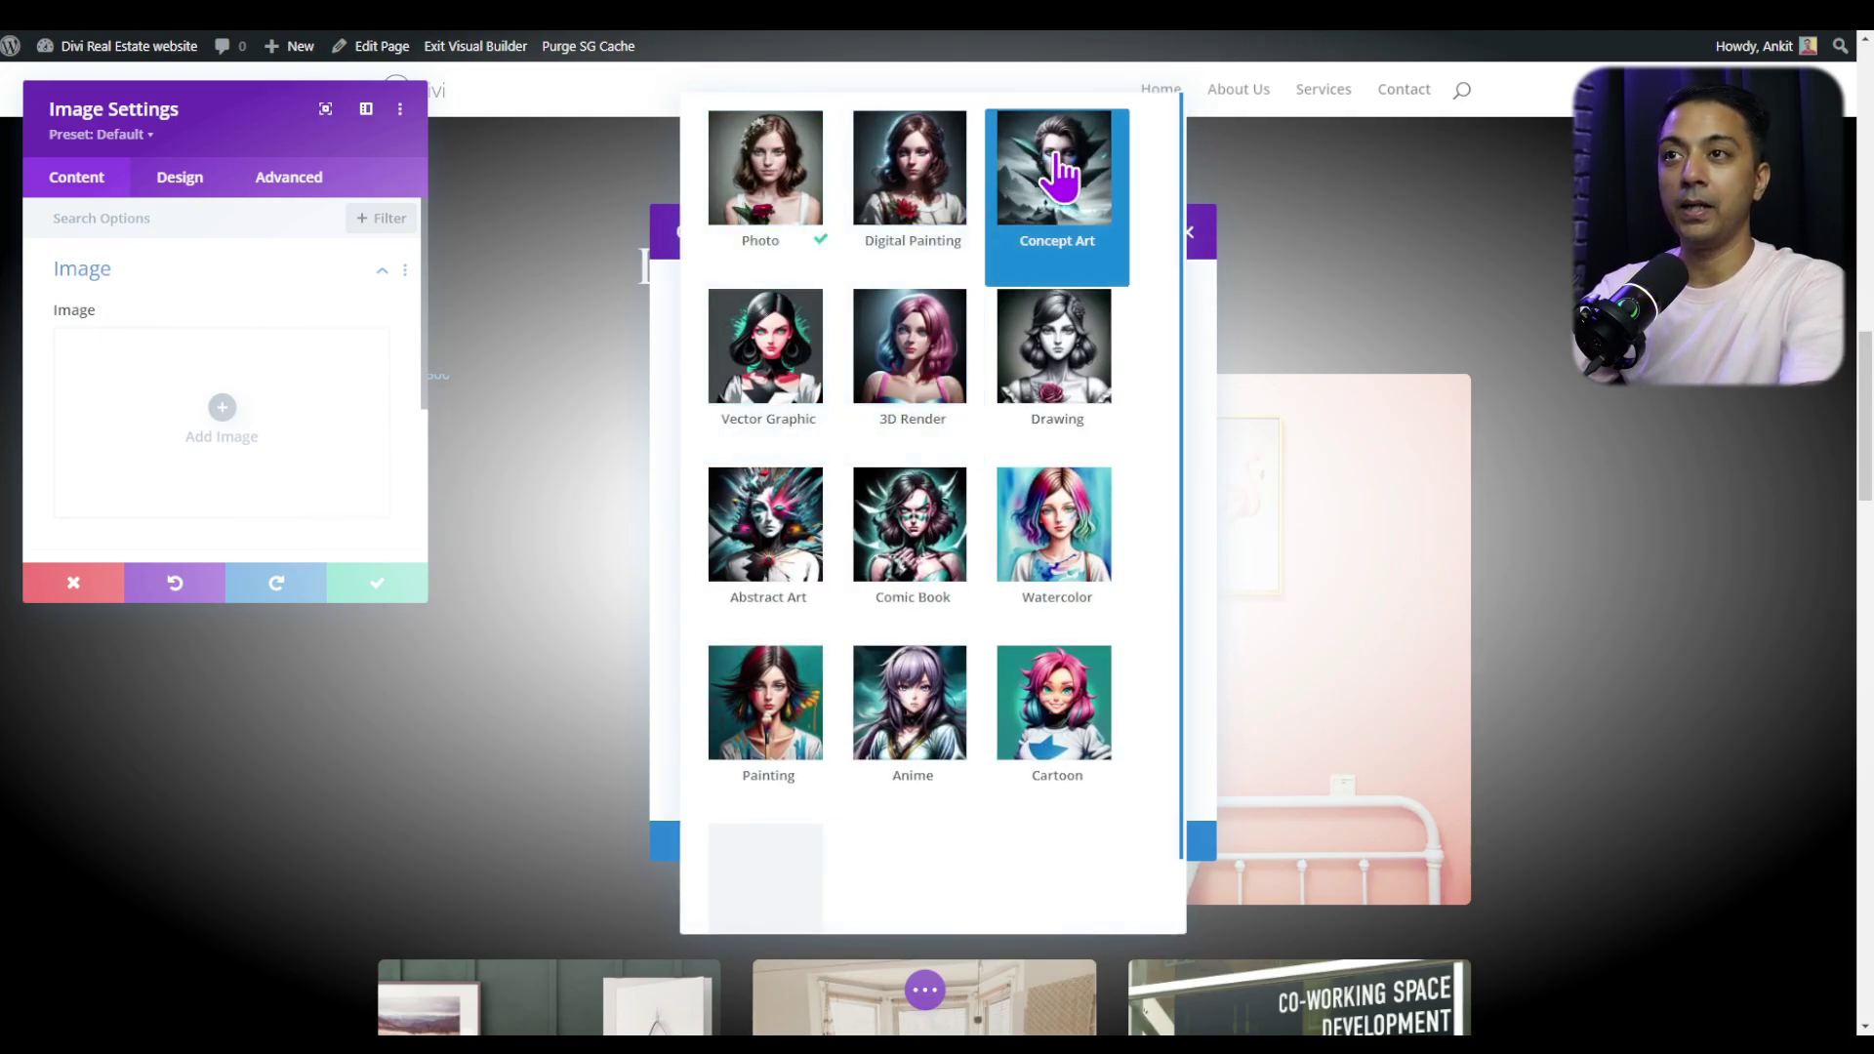
scroll(976, 585, down, 1)
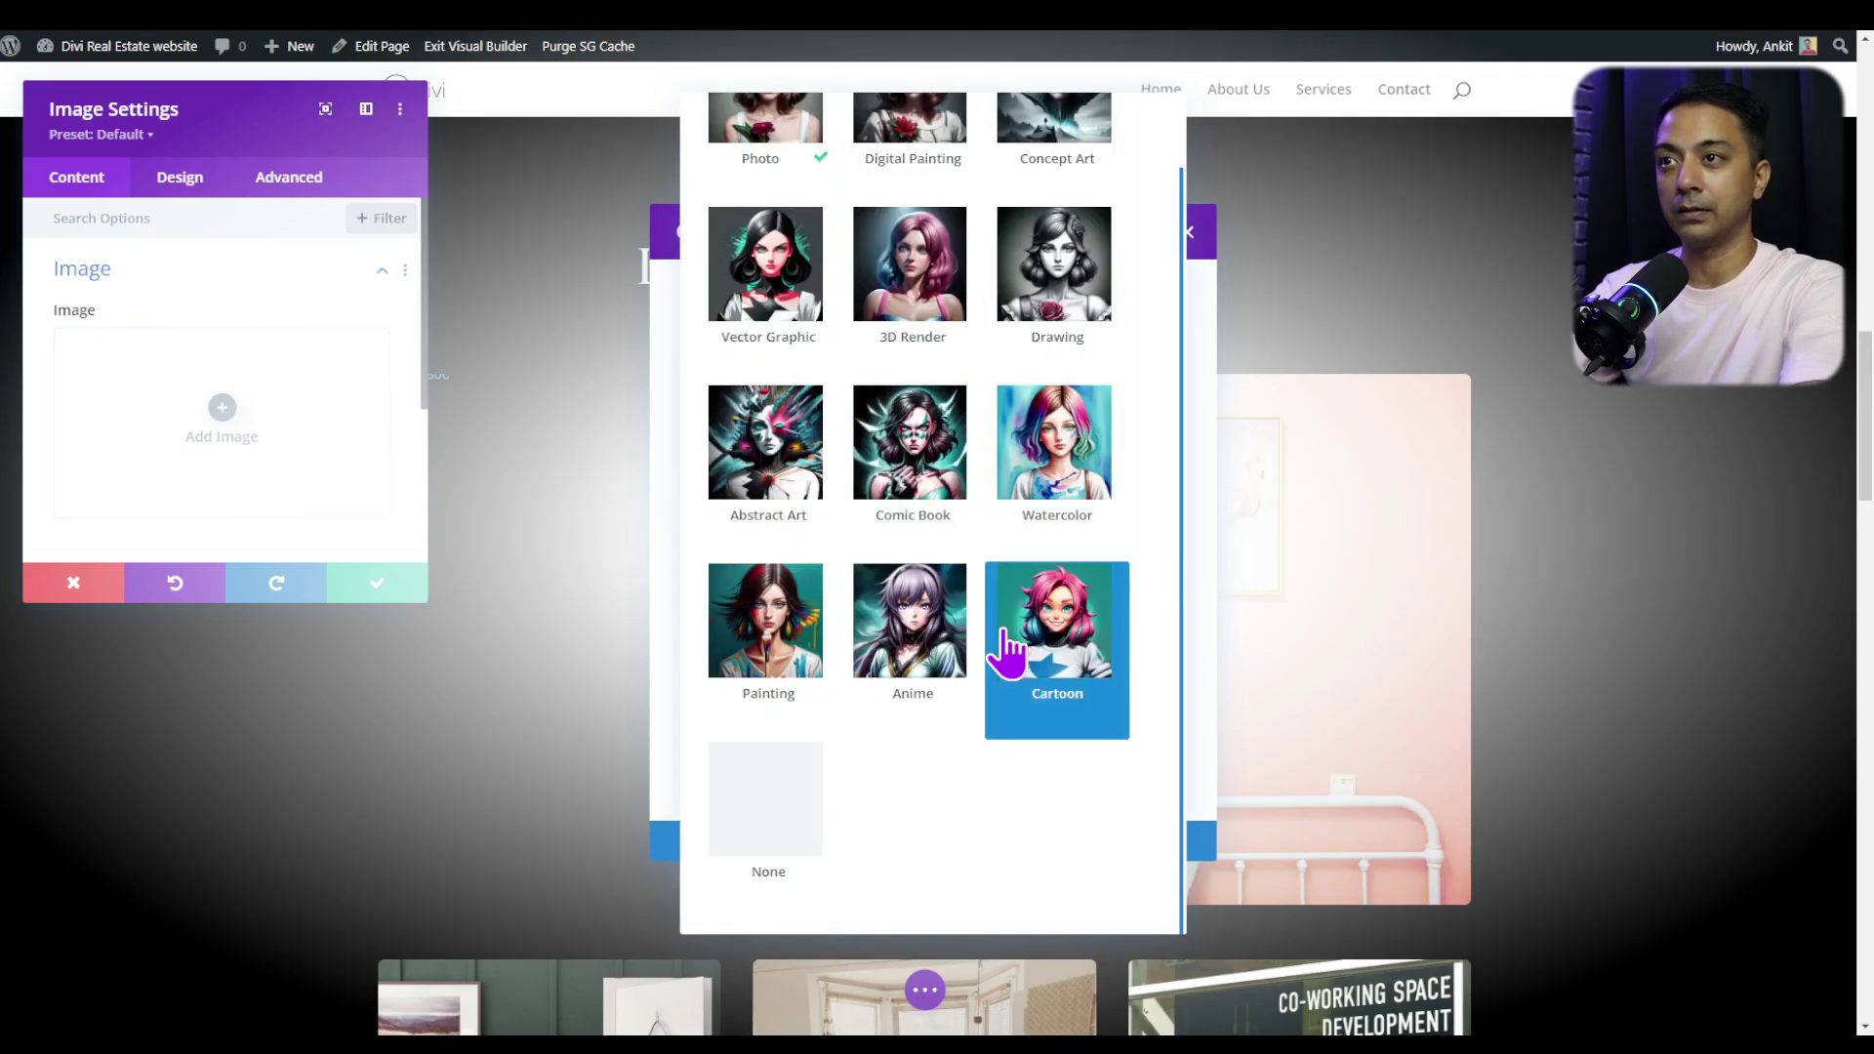
scroll(974, 669, up, 1)
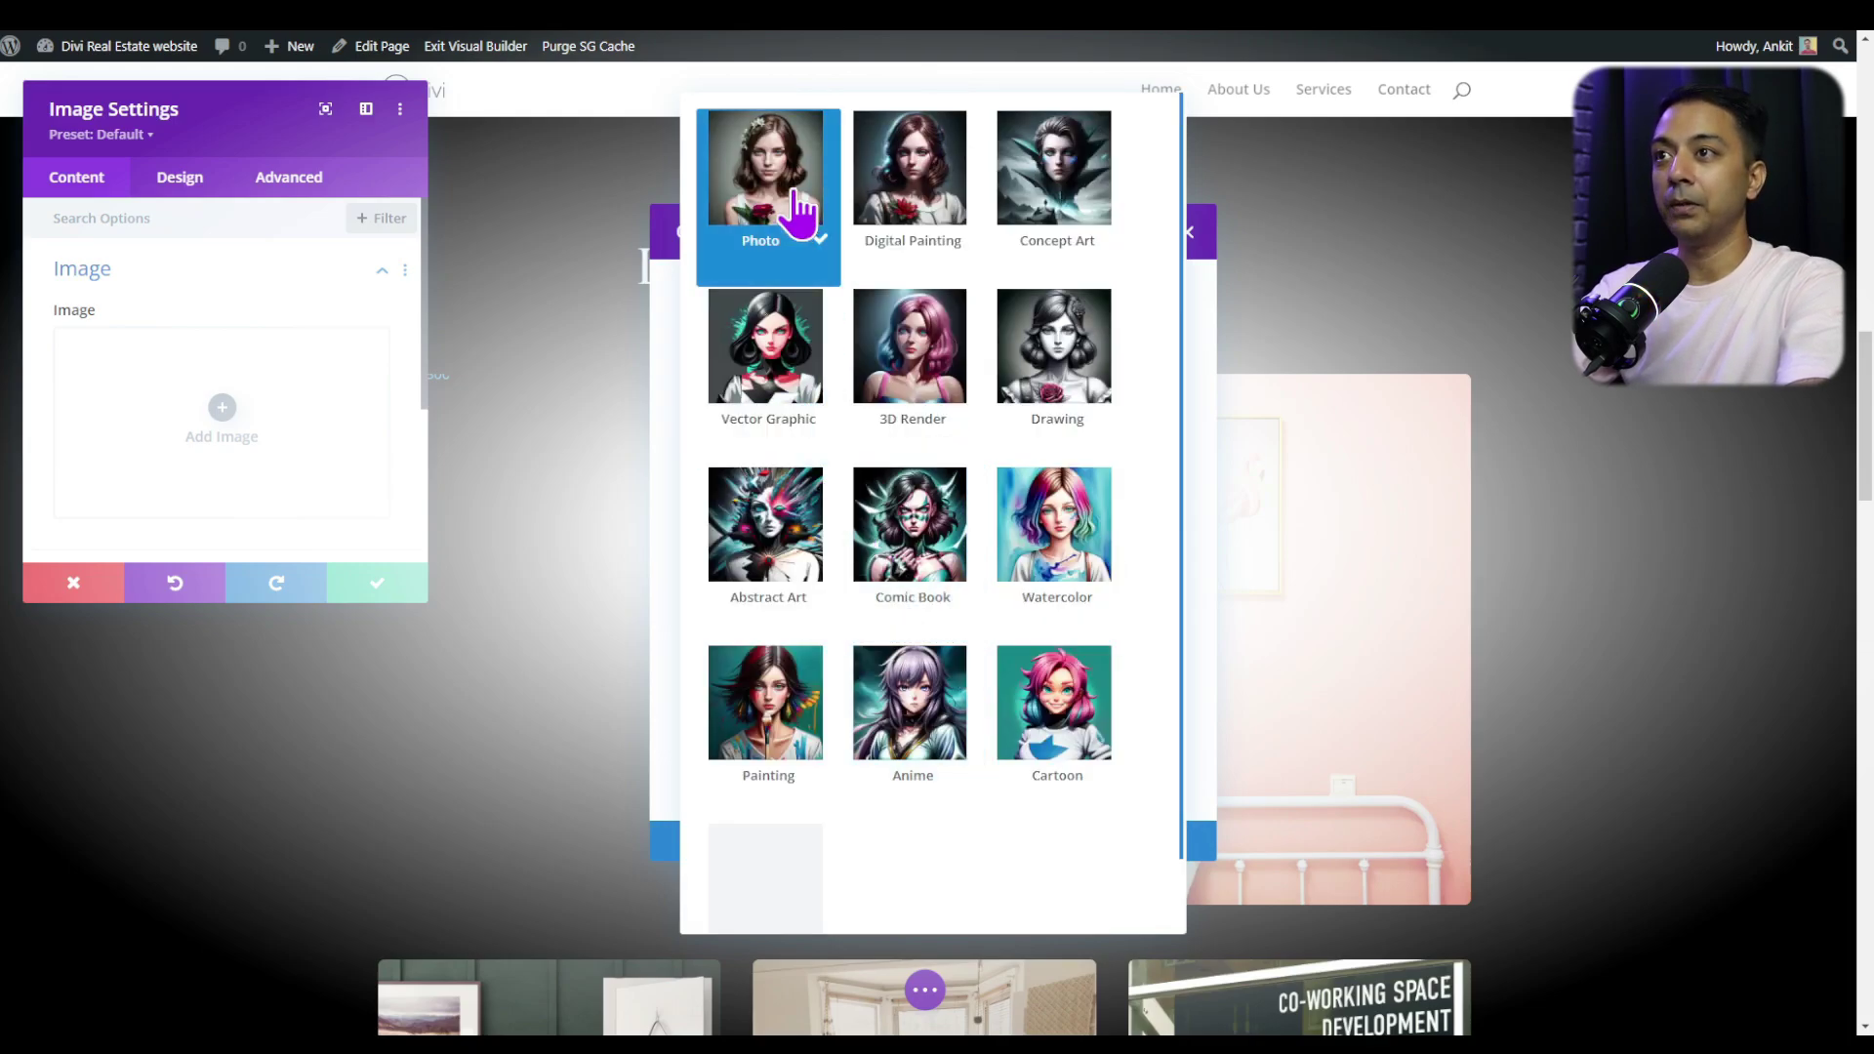
click(1185, 566)
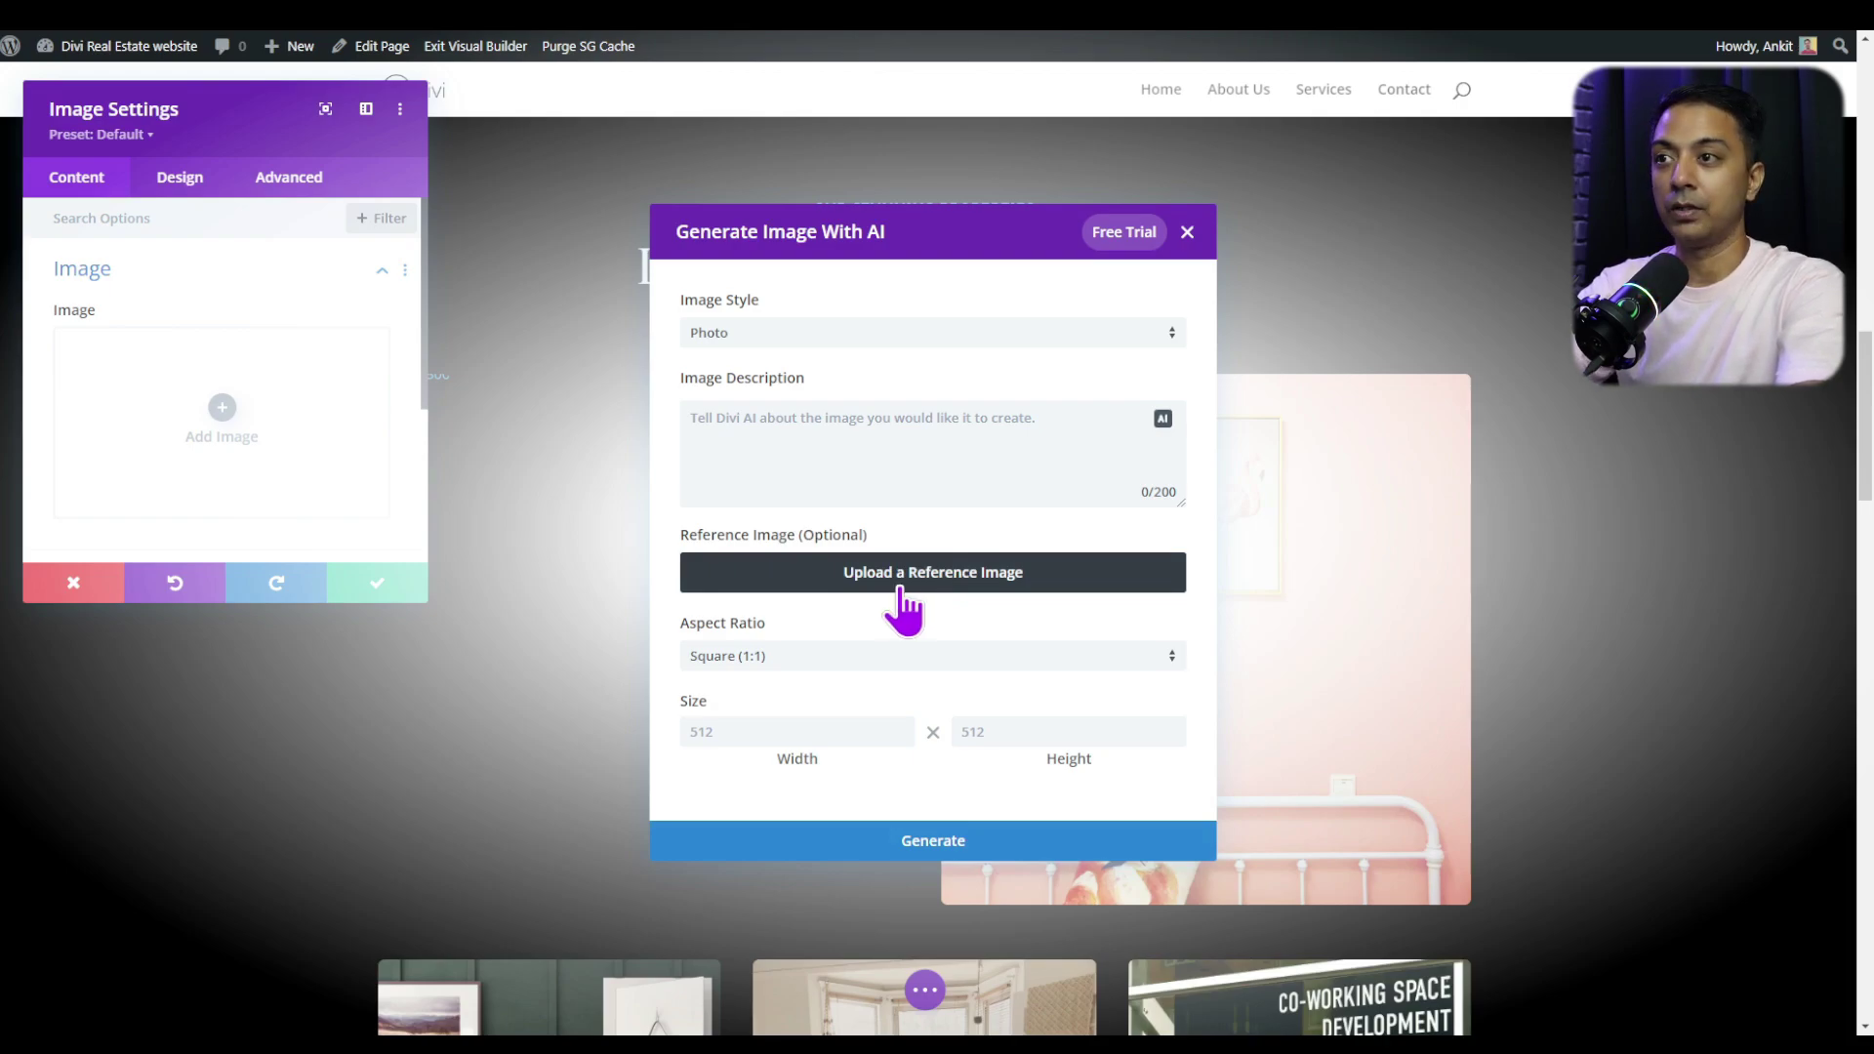
click(825, 662)
click(841, 680)
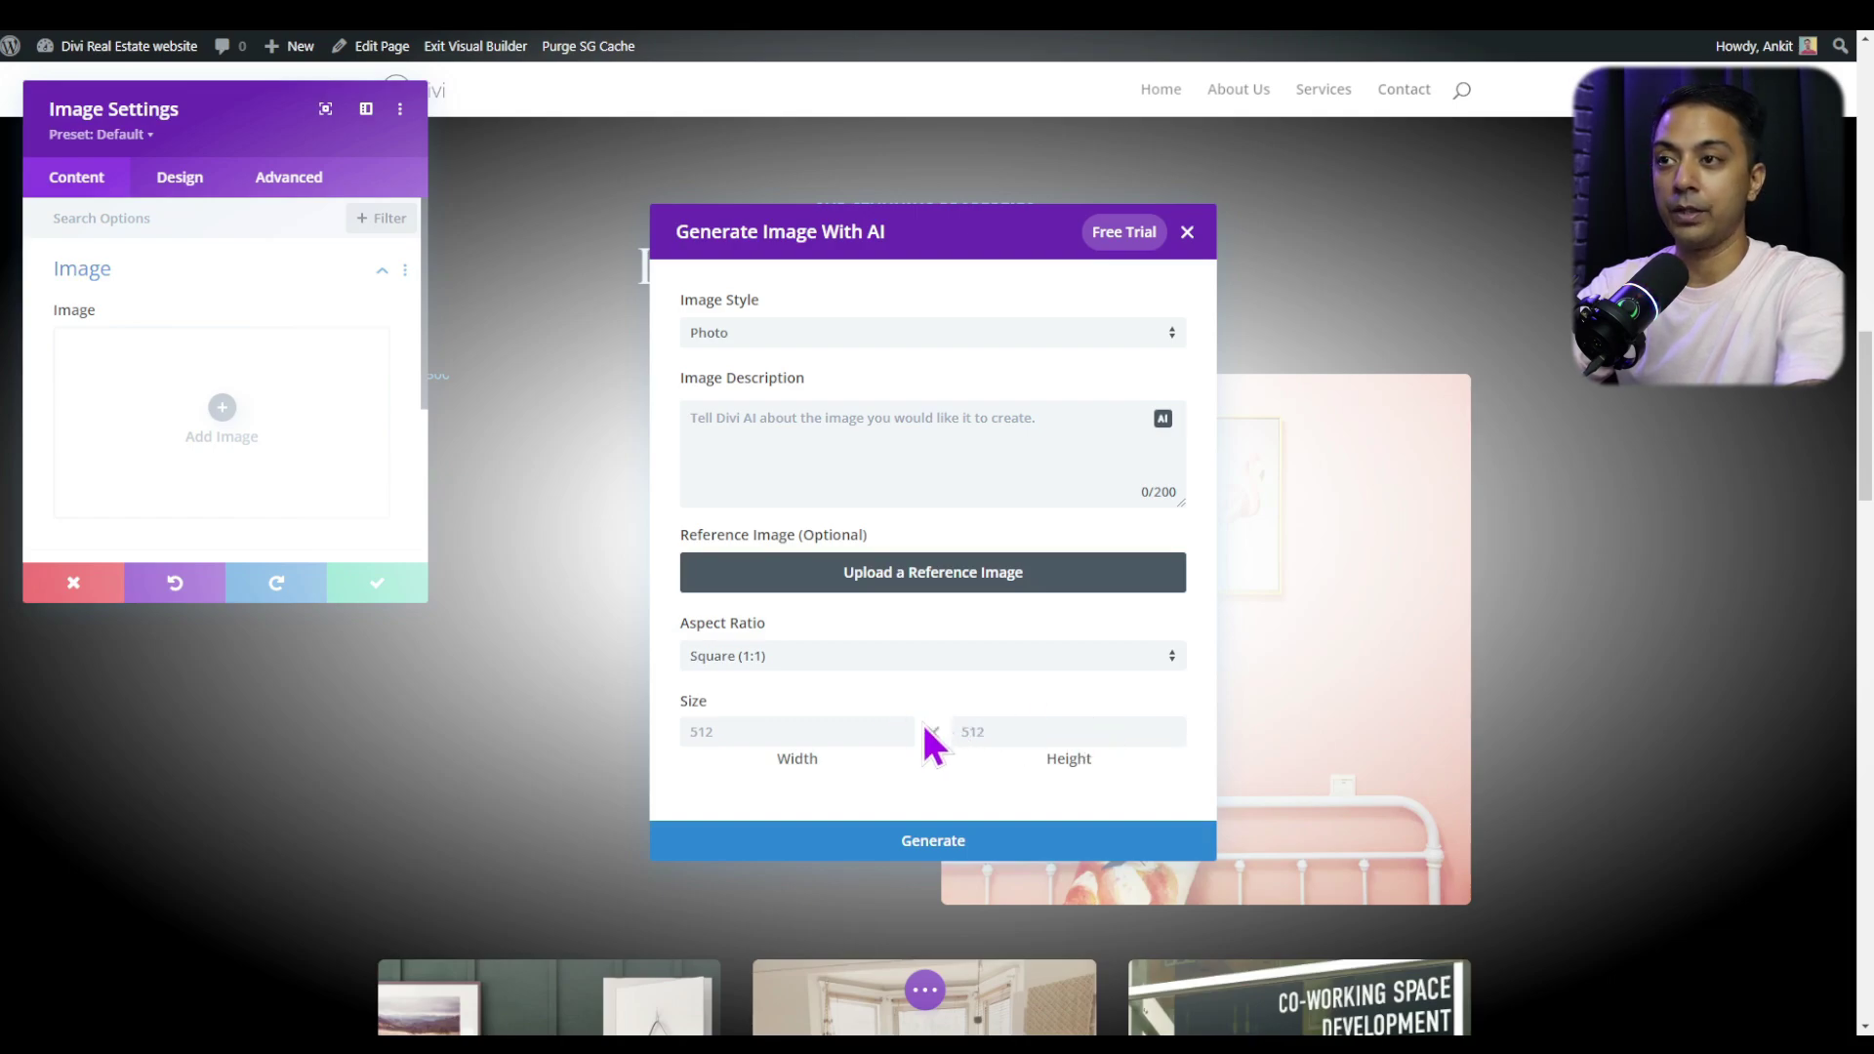
Generate a "high quality luxury room interior with elegant modern furniture and lights" image, use the preselected result in the gallery module and save its settings
click(857, 467)
text(high quality luxury room interior with elegant modern furniture and lights)
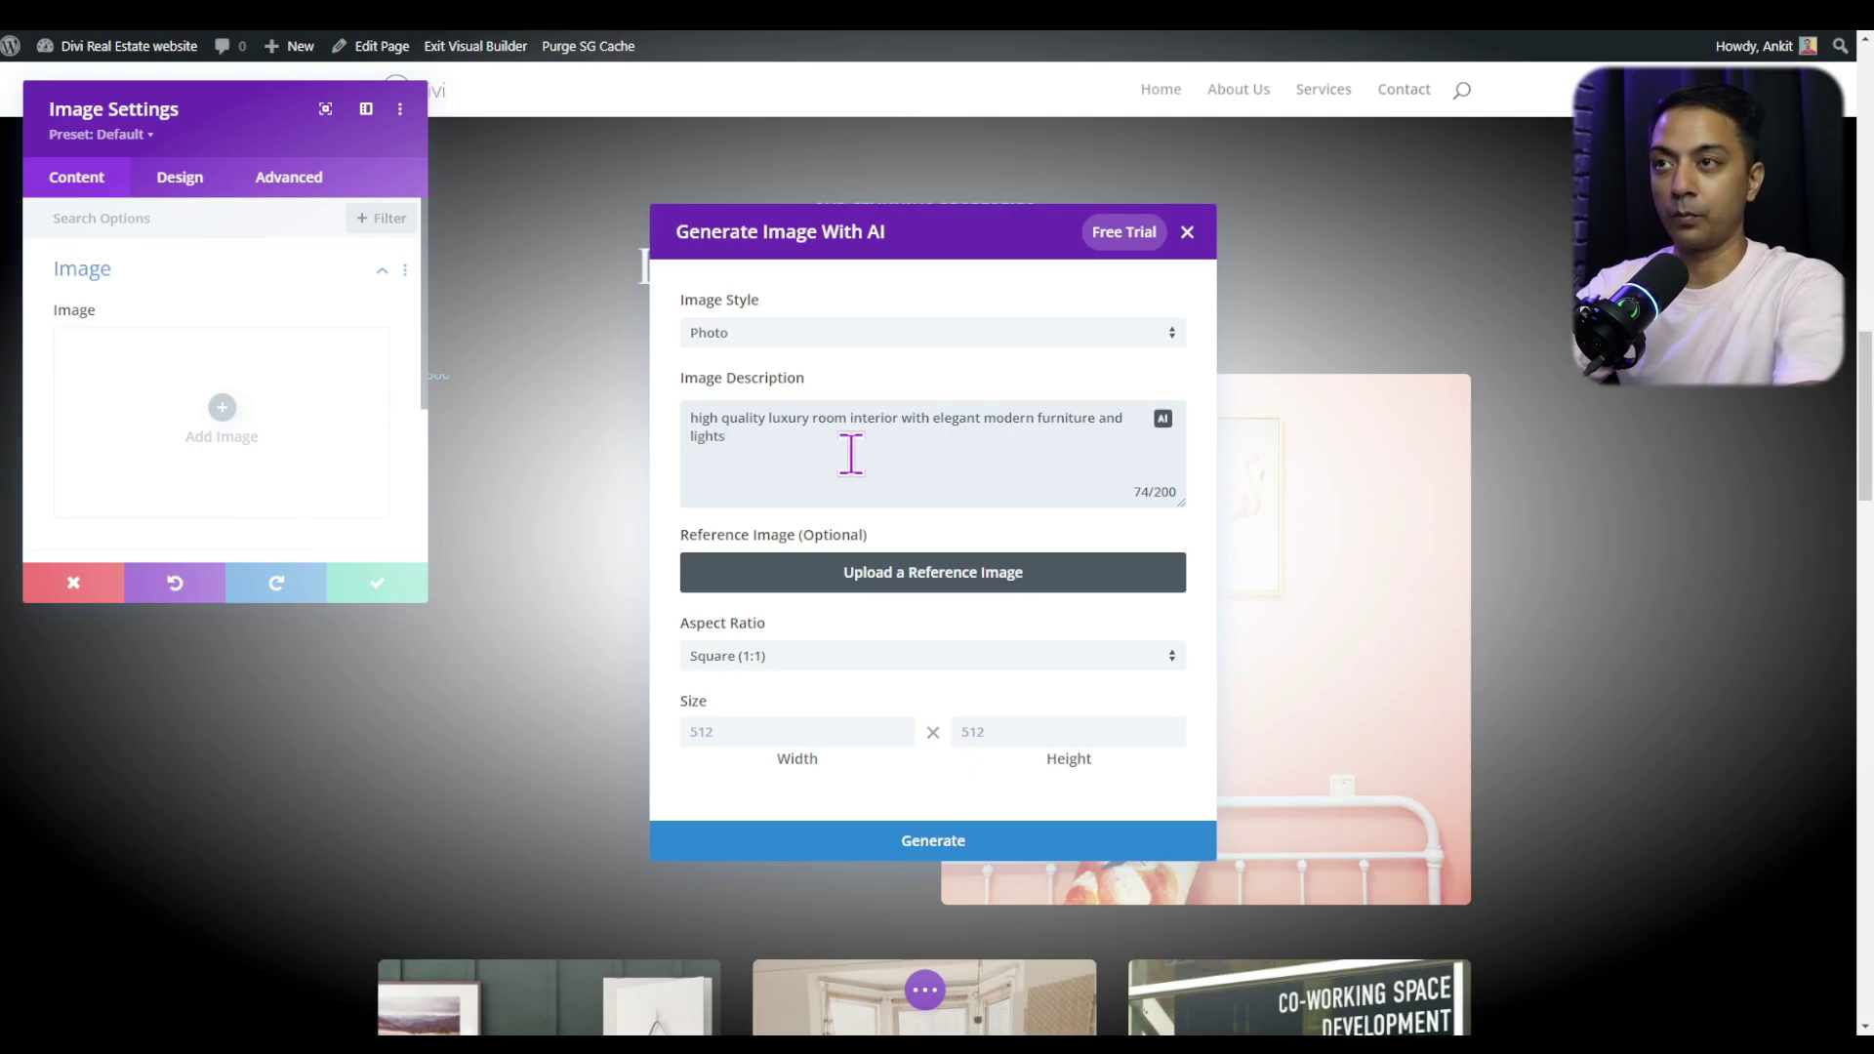
click(993, 842)
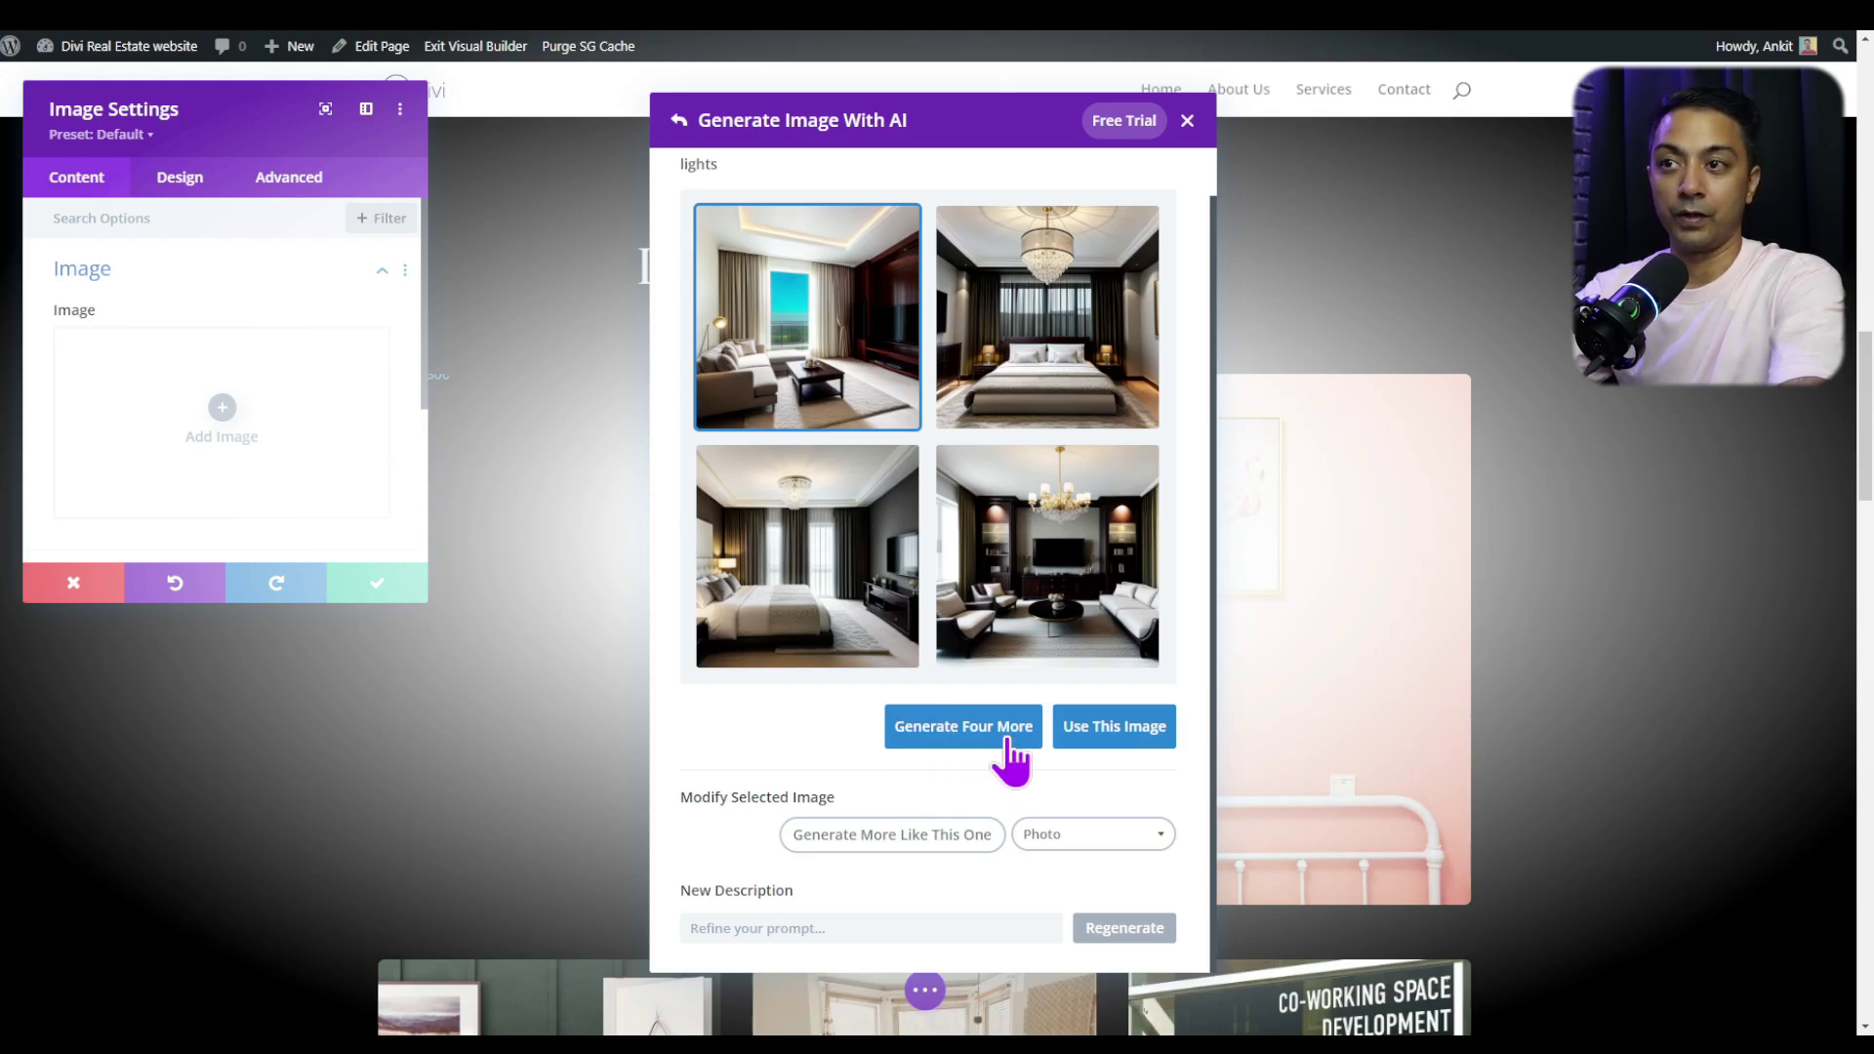
click(1128, 744)
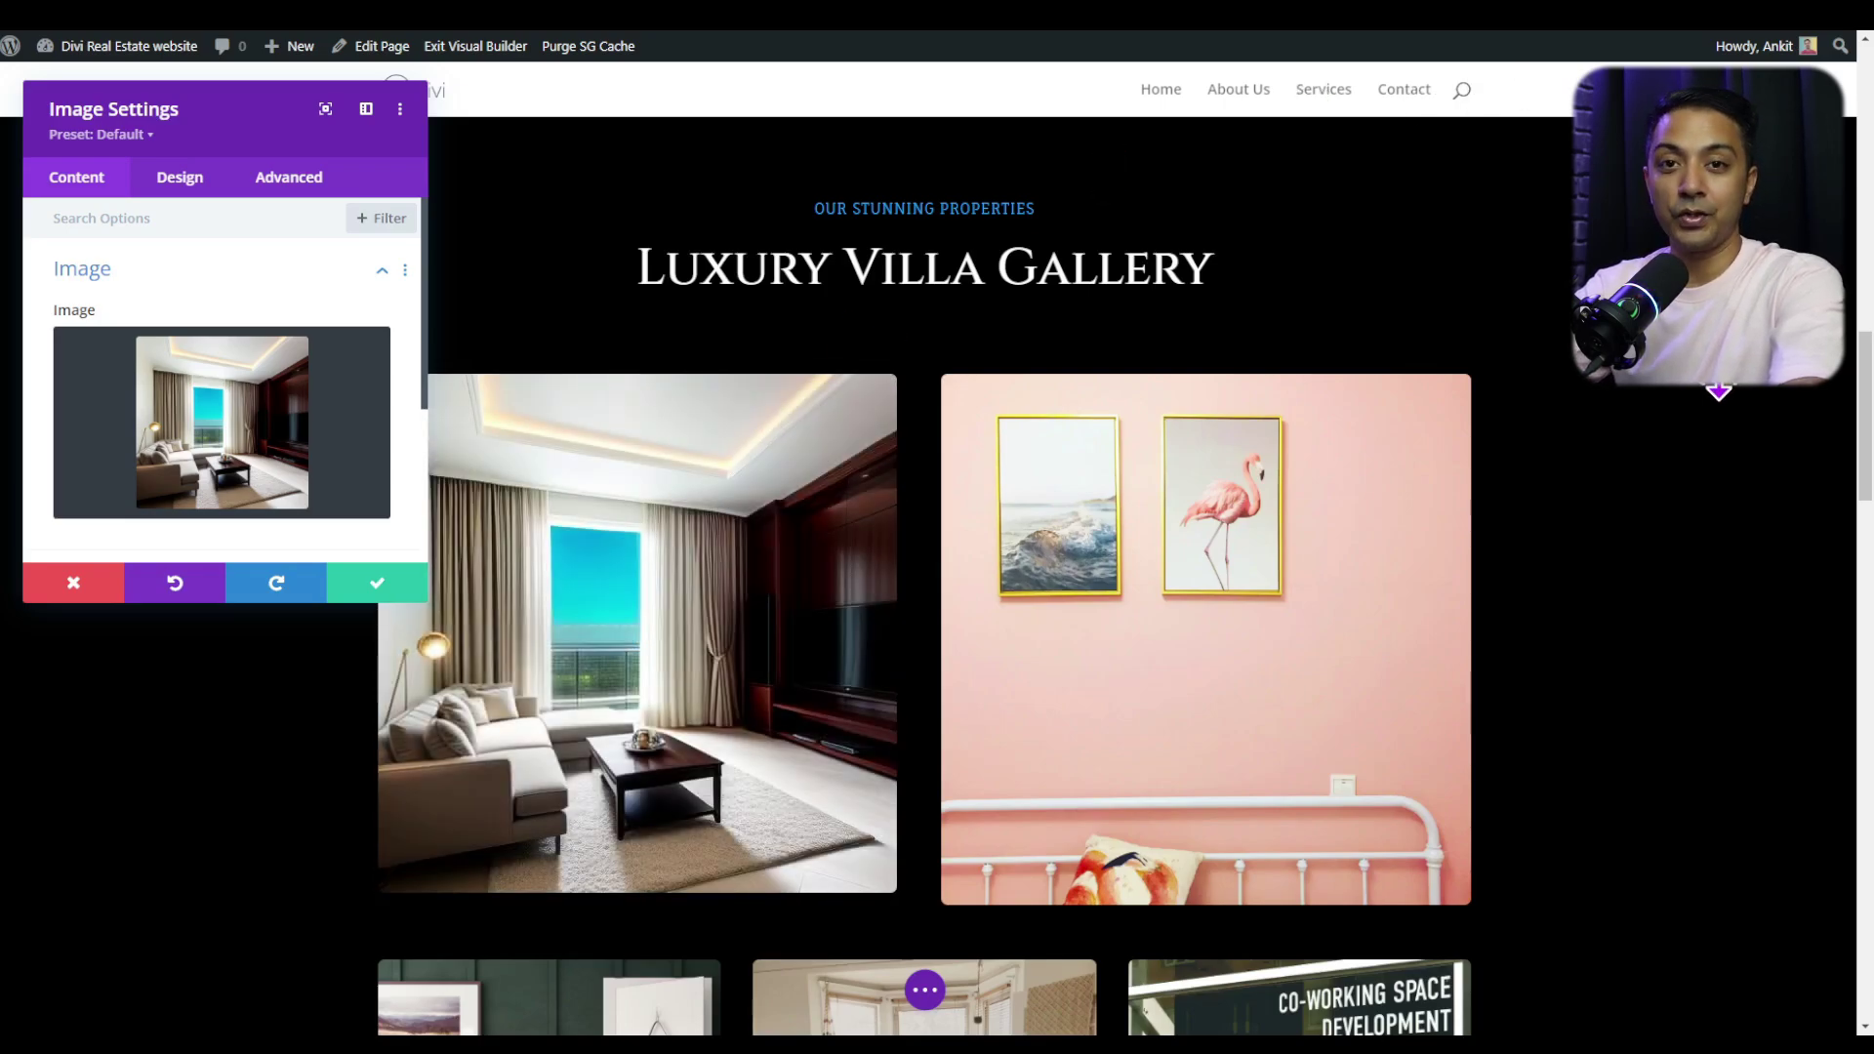
scroll(1054, 439, down, 1)
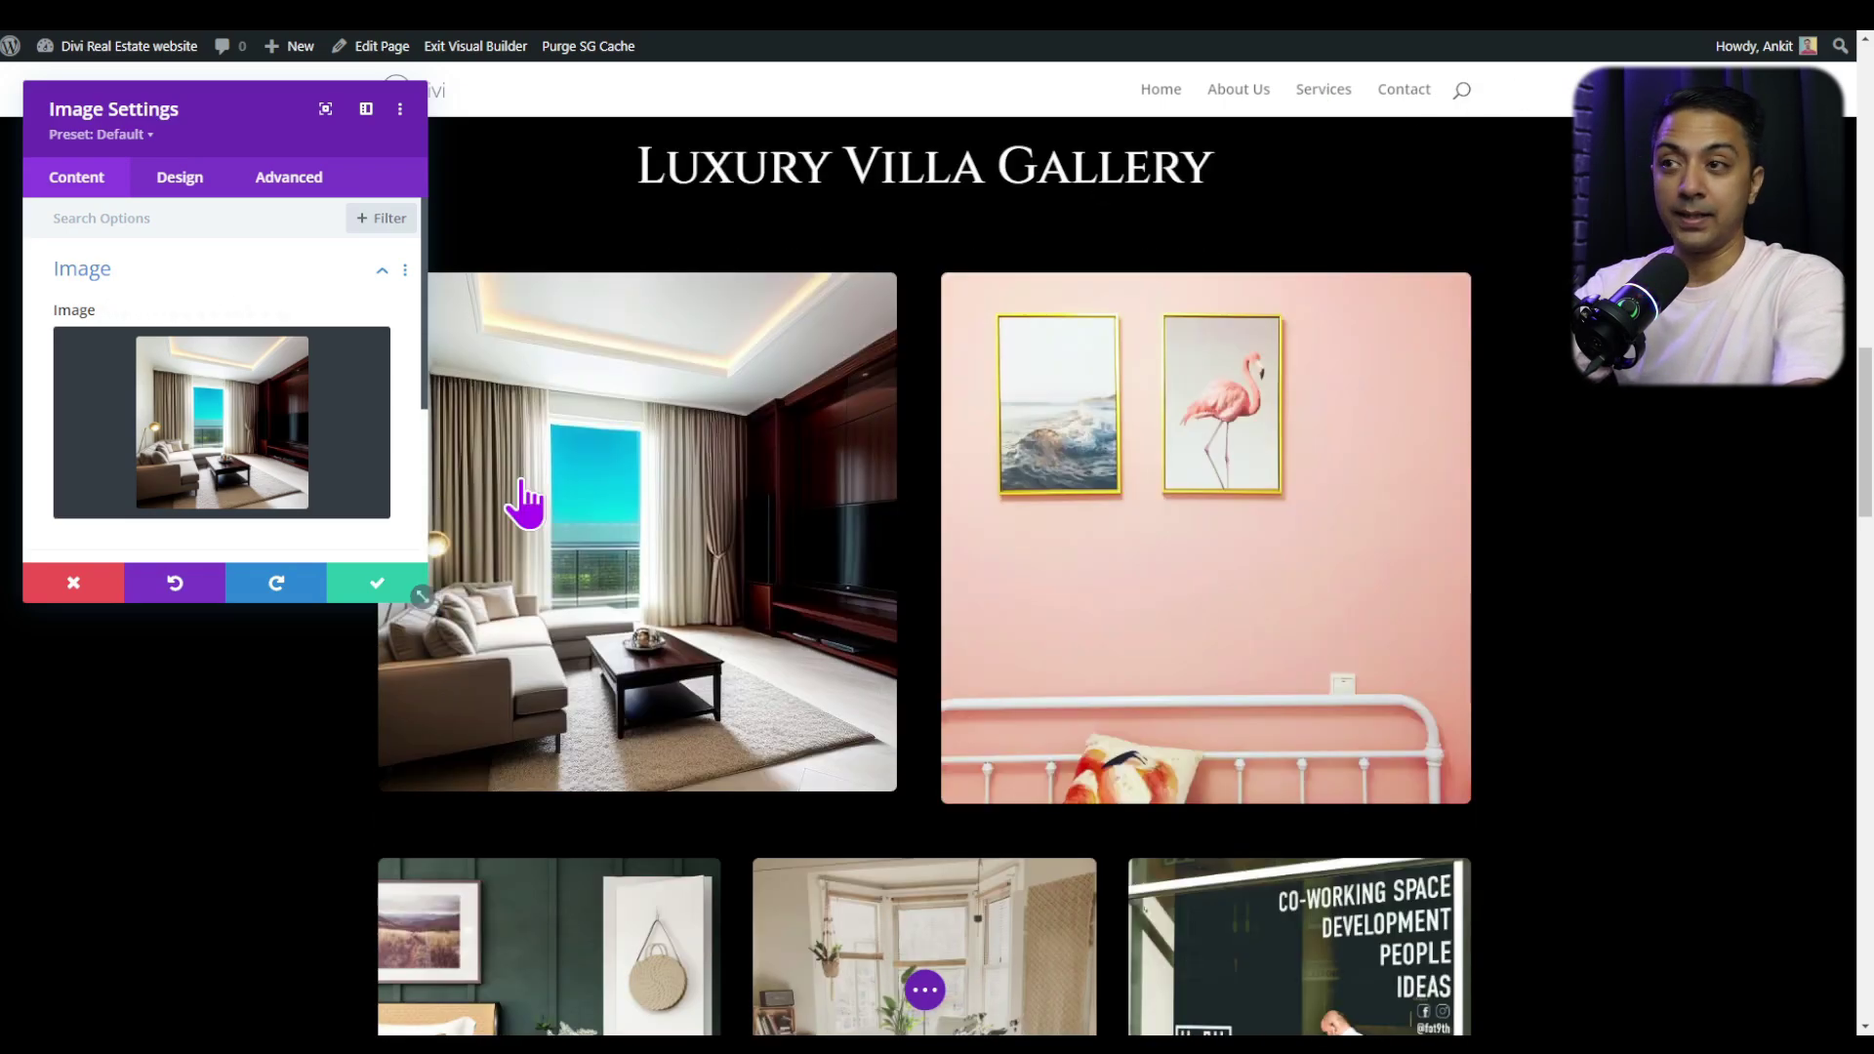
click(373, 586)
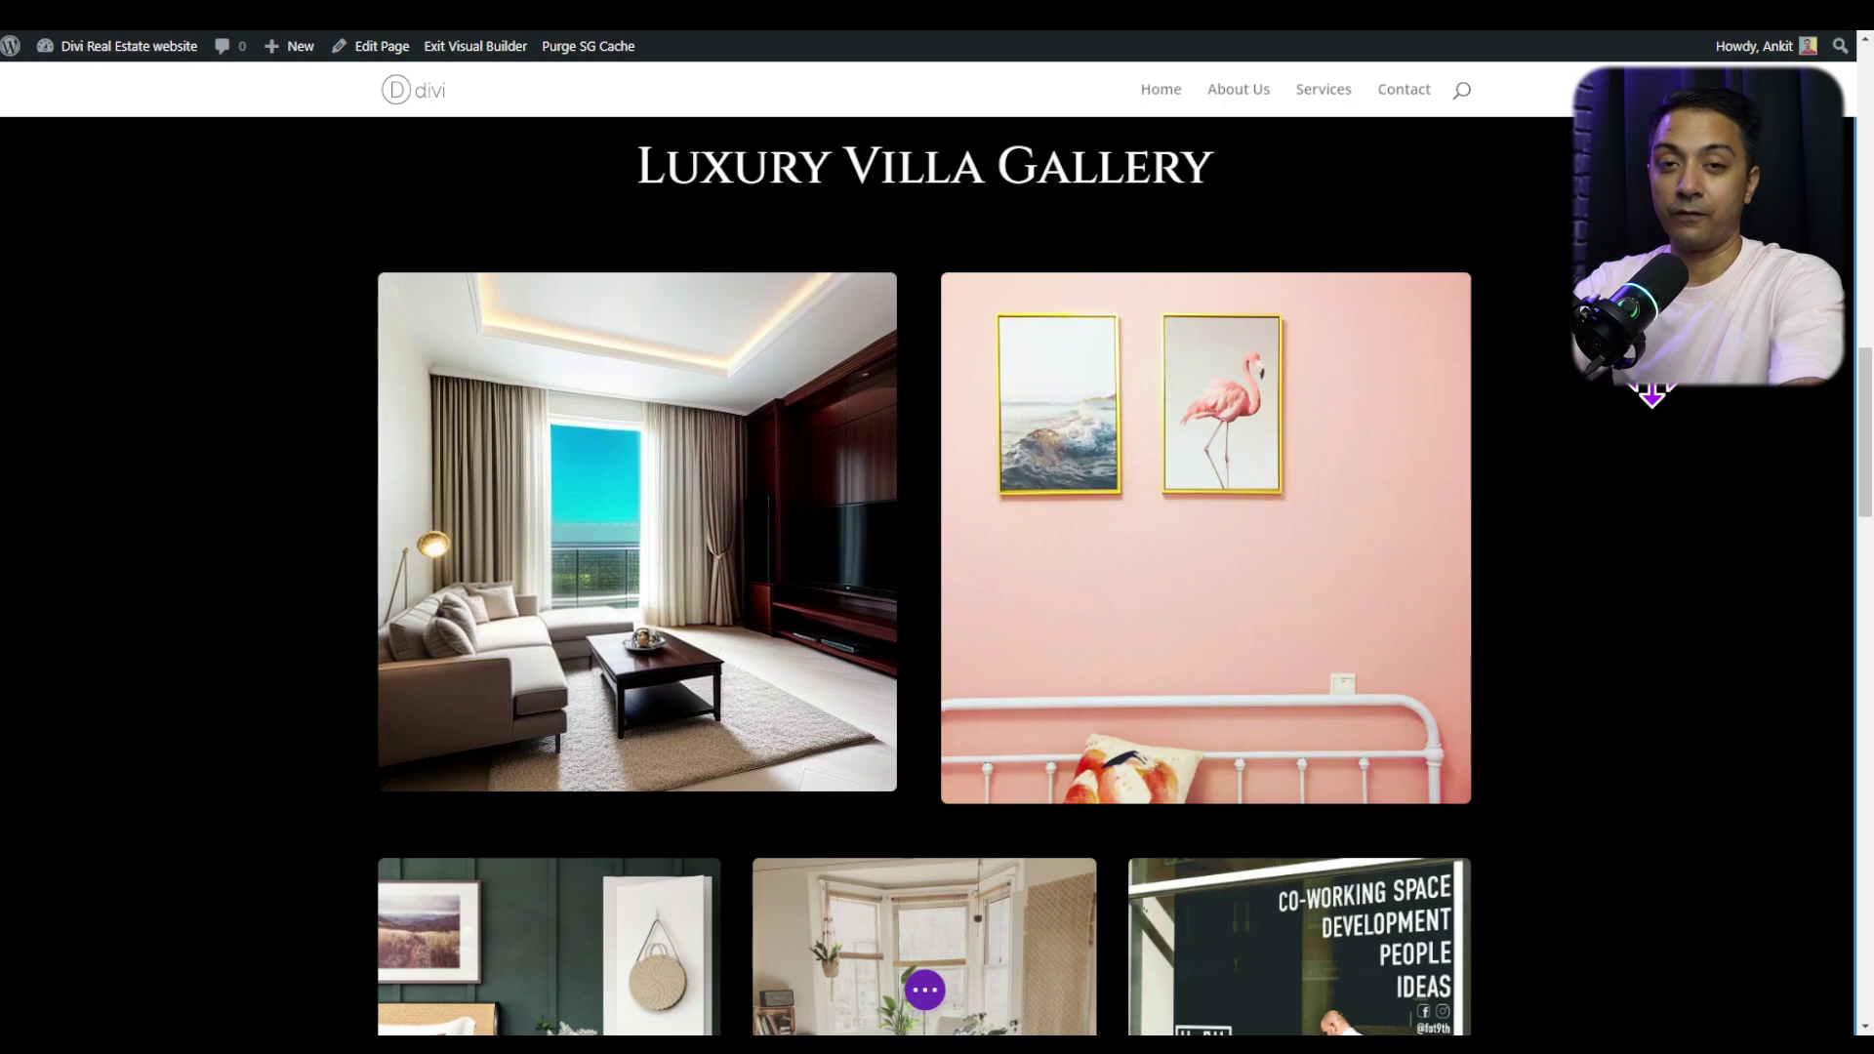
Add a single-column row beneath the client testimonials and insert a Text module in it
scroll(1139, 586, down, 10)
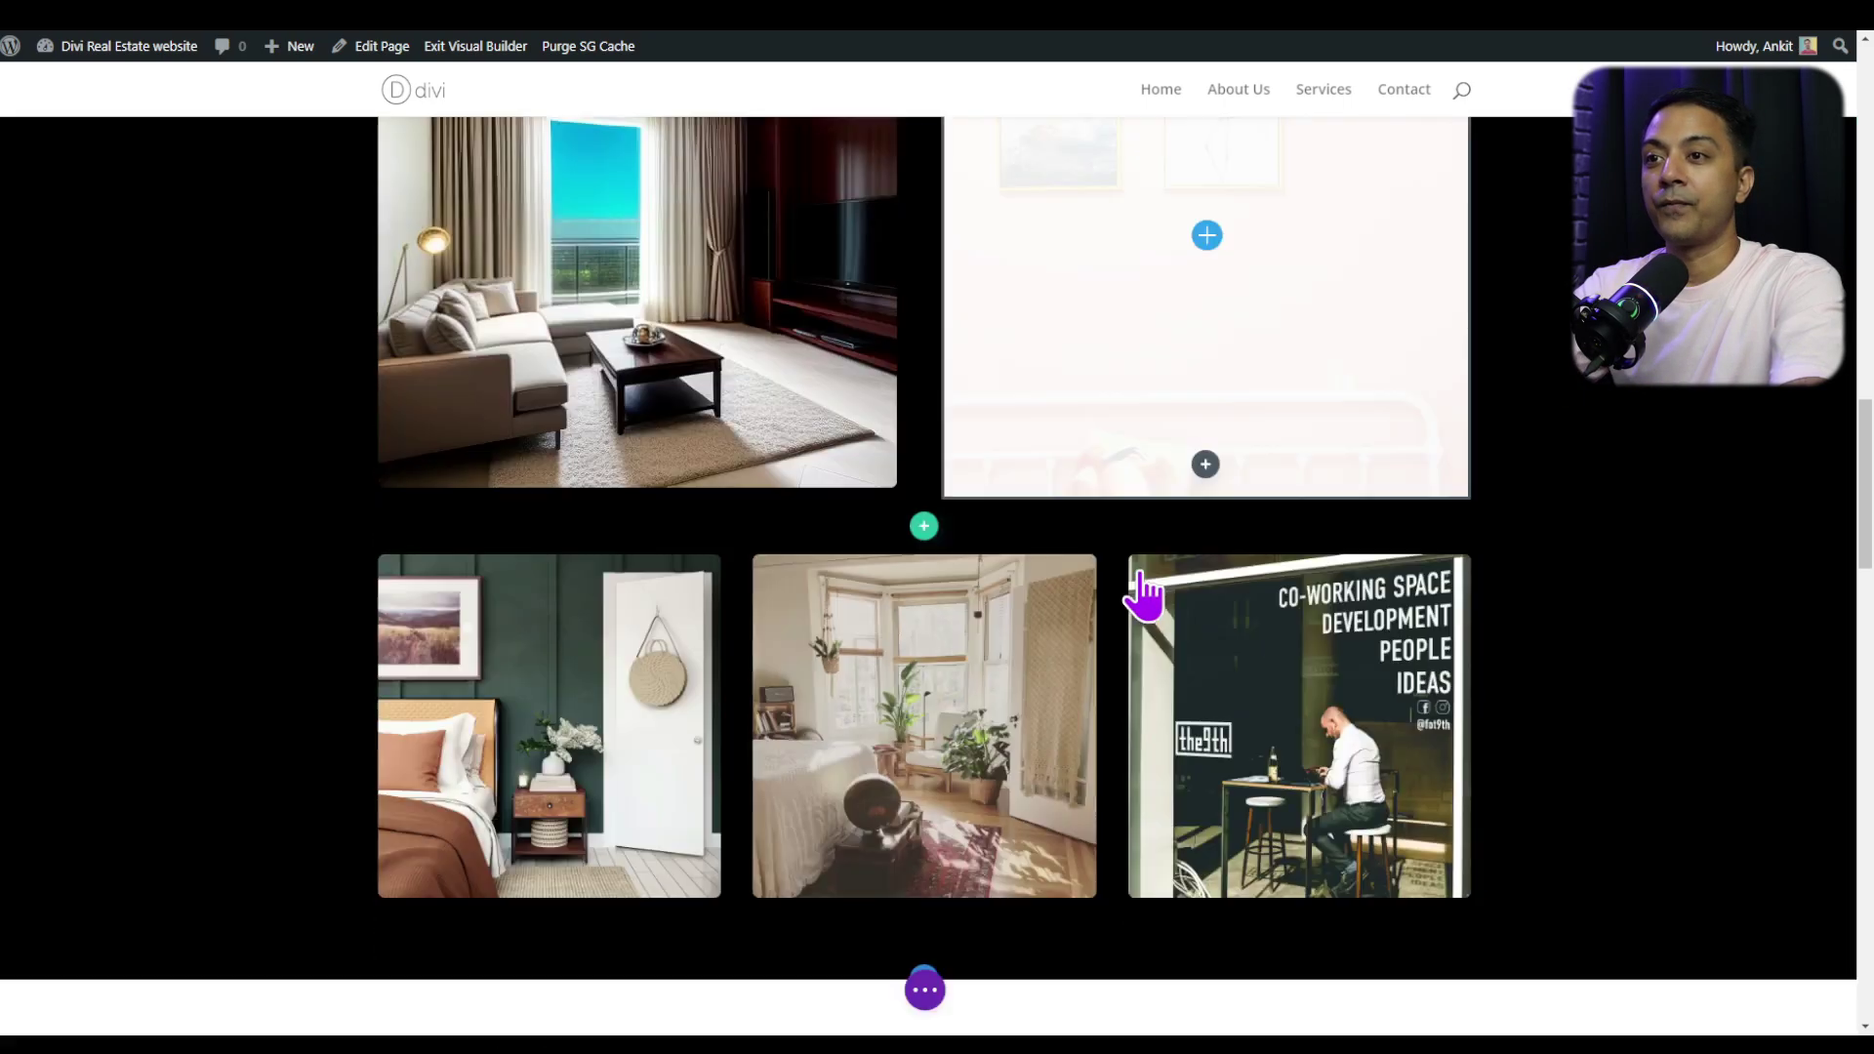
scroll(1138, 531, down, 5)
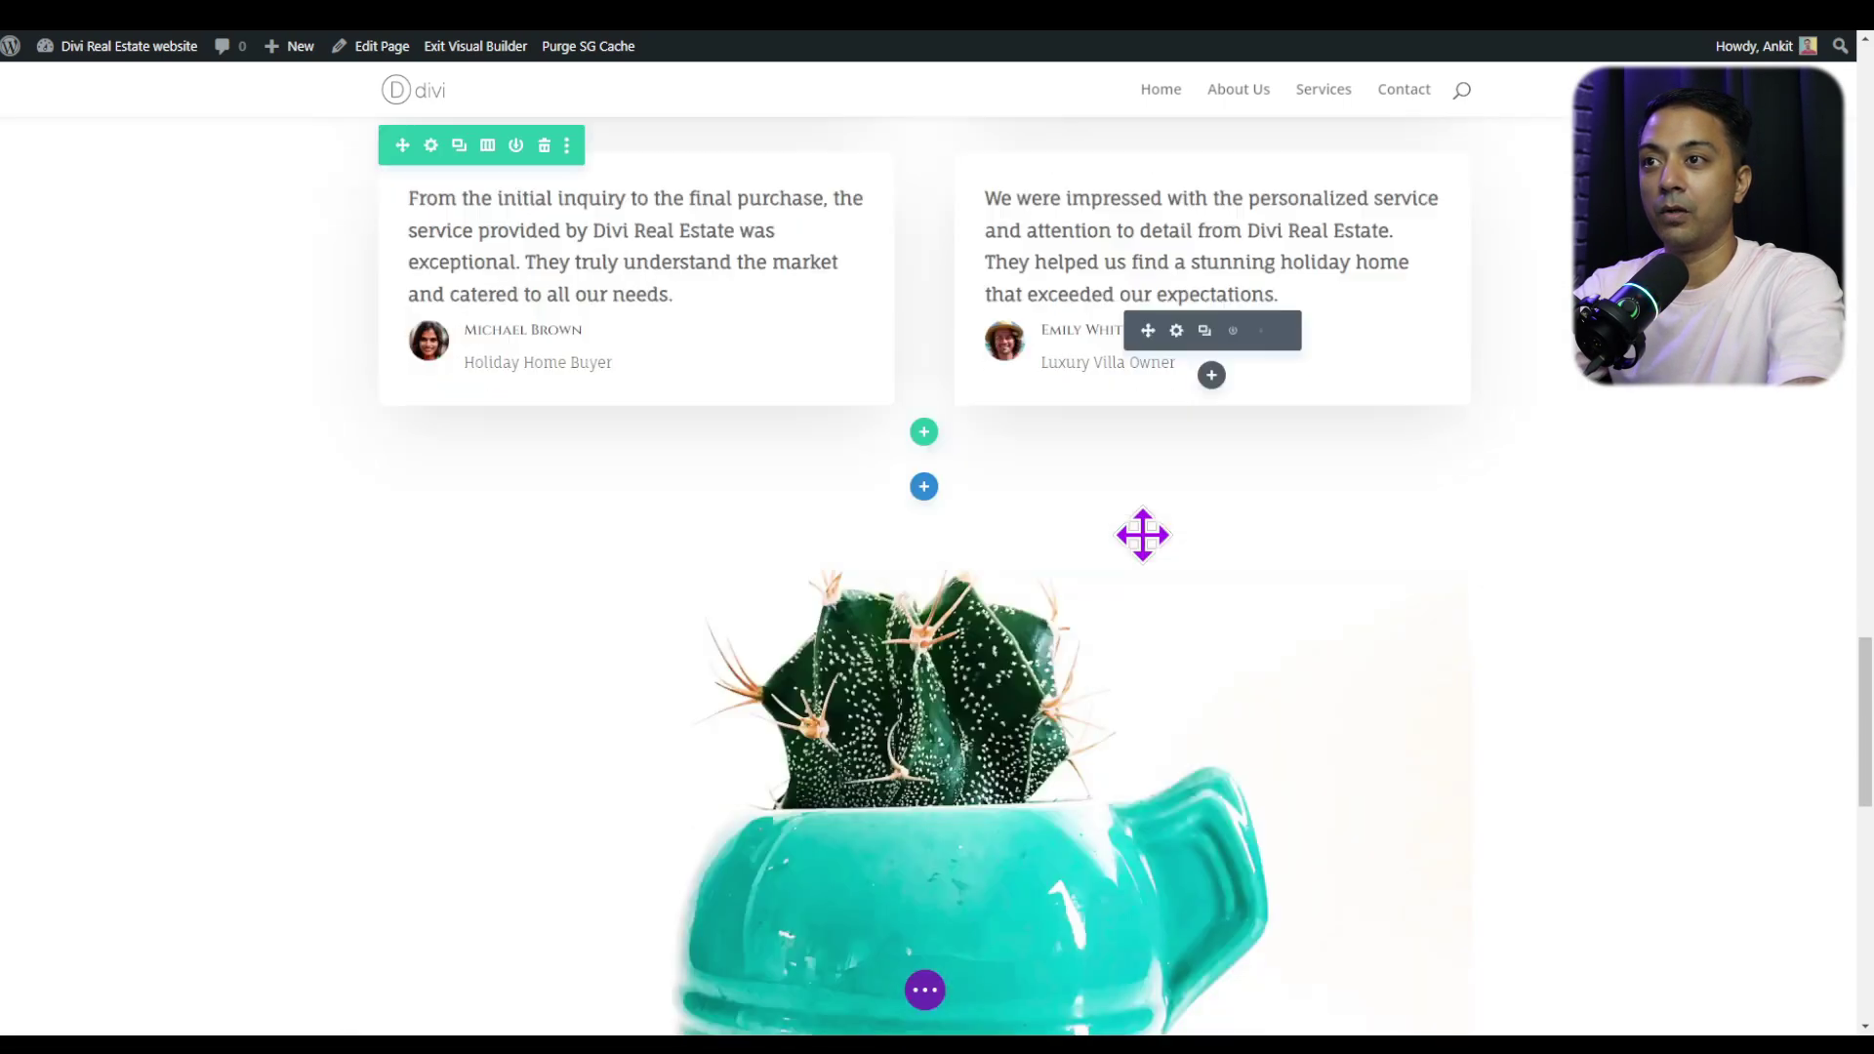
click(924, 434)
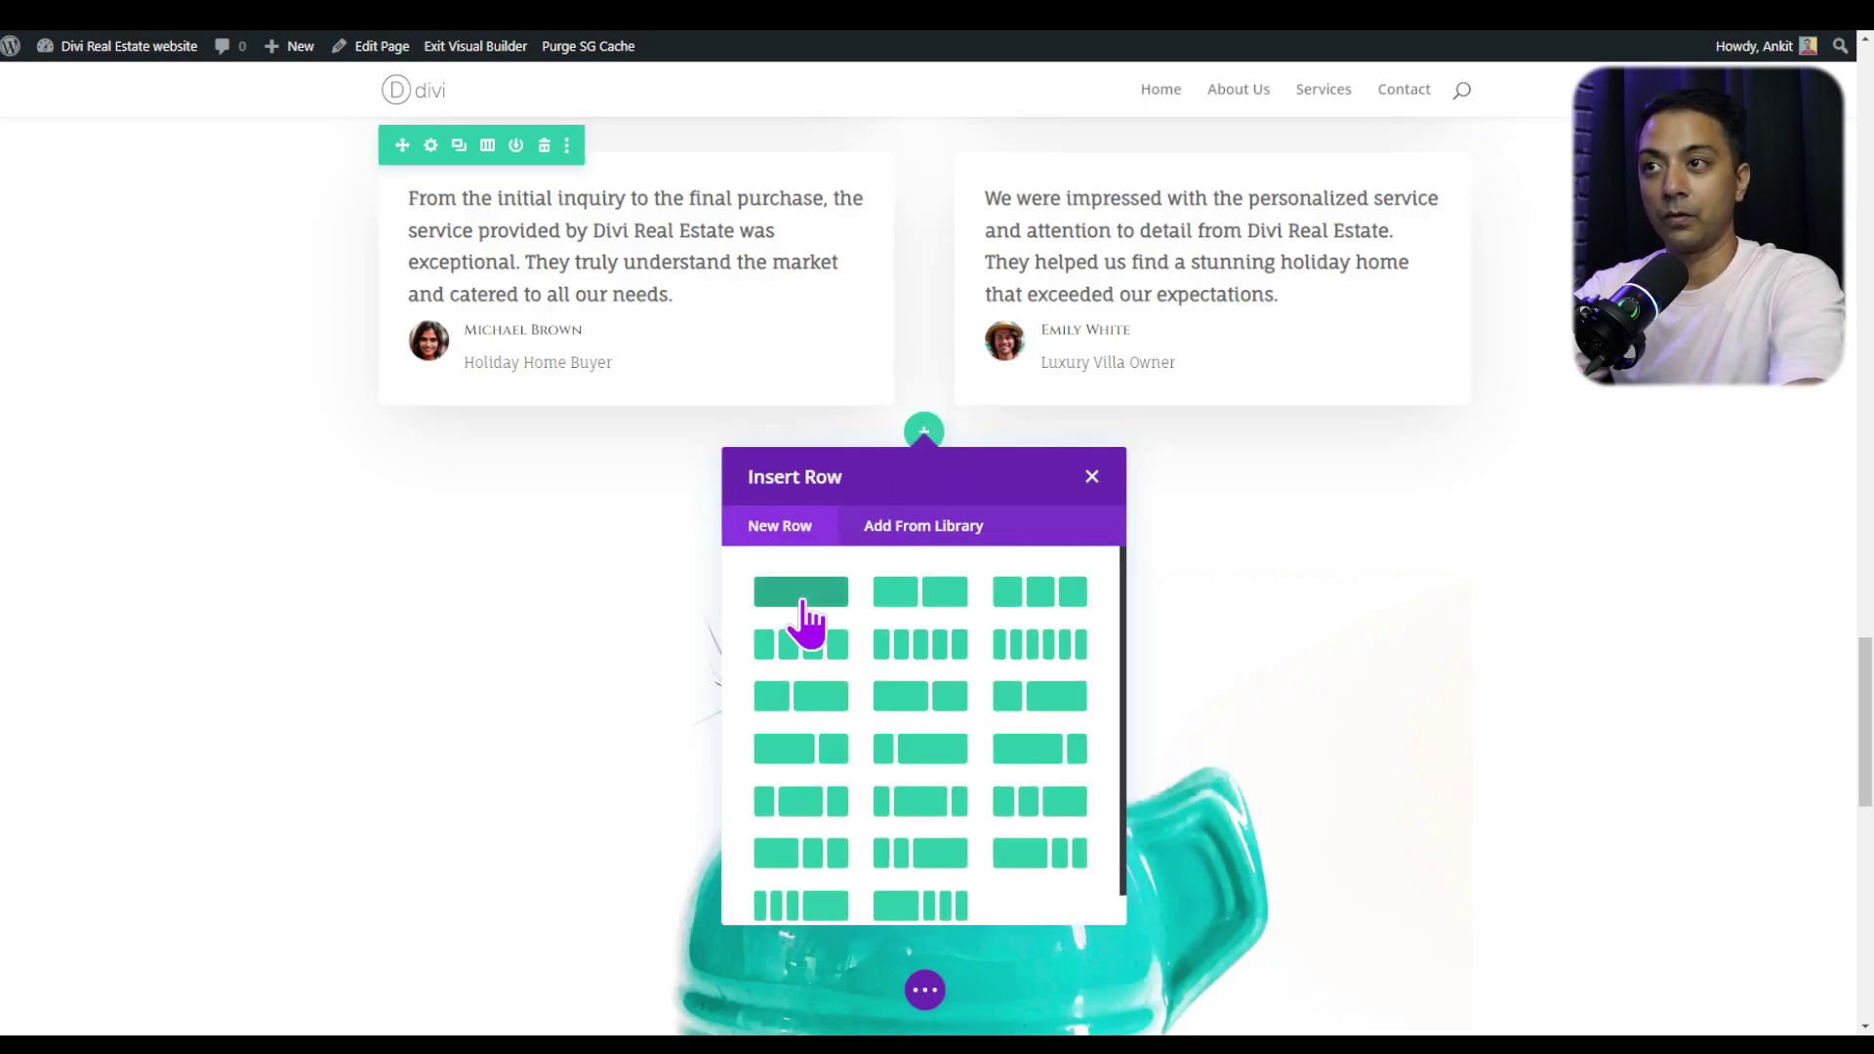
click(804, 592)
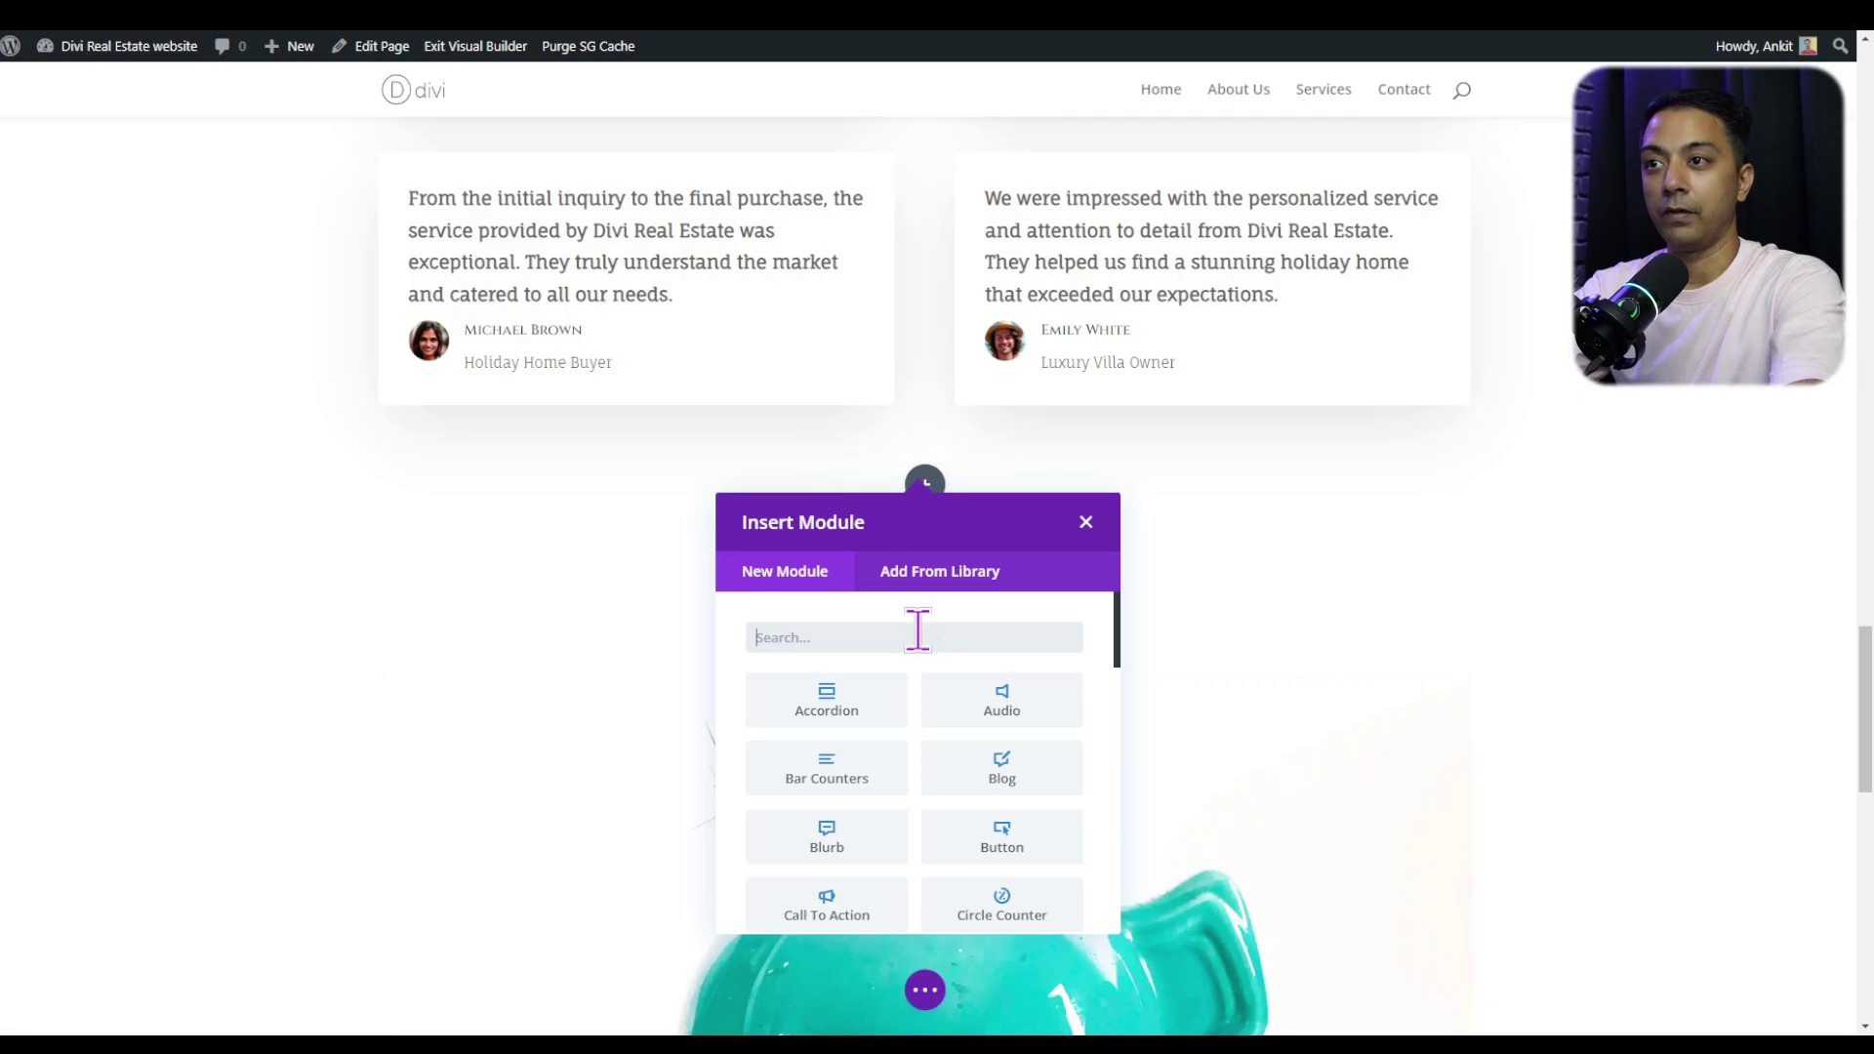
text(te)
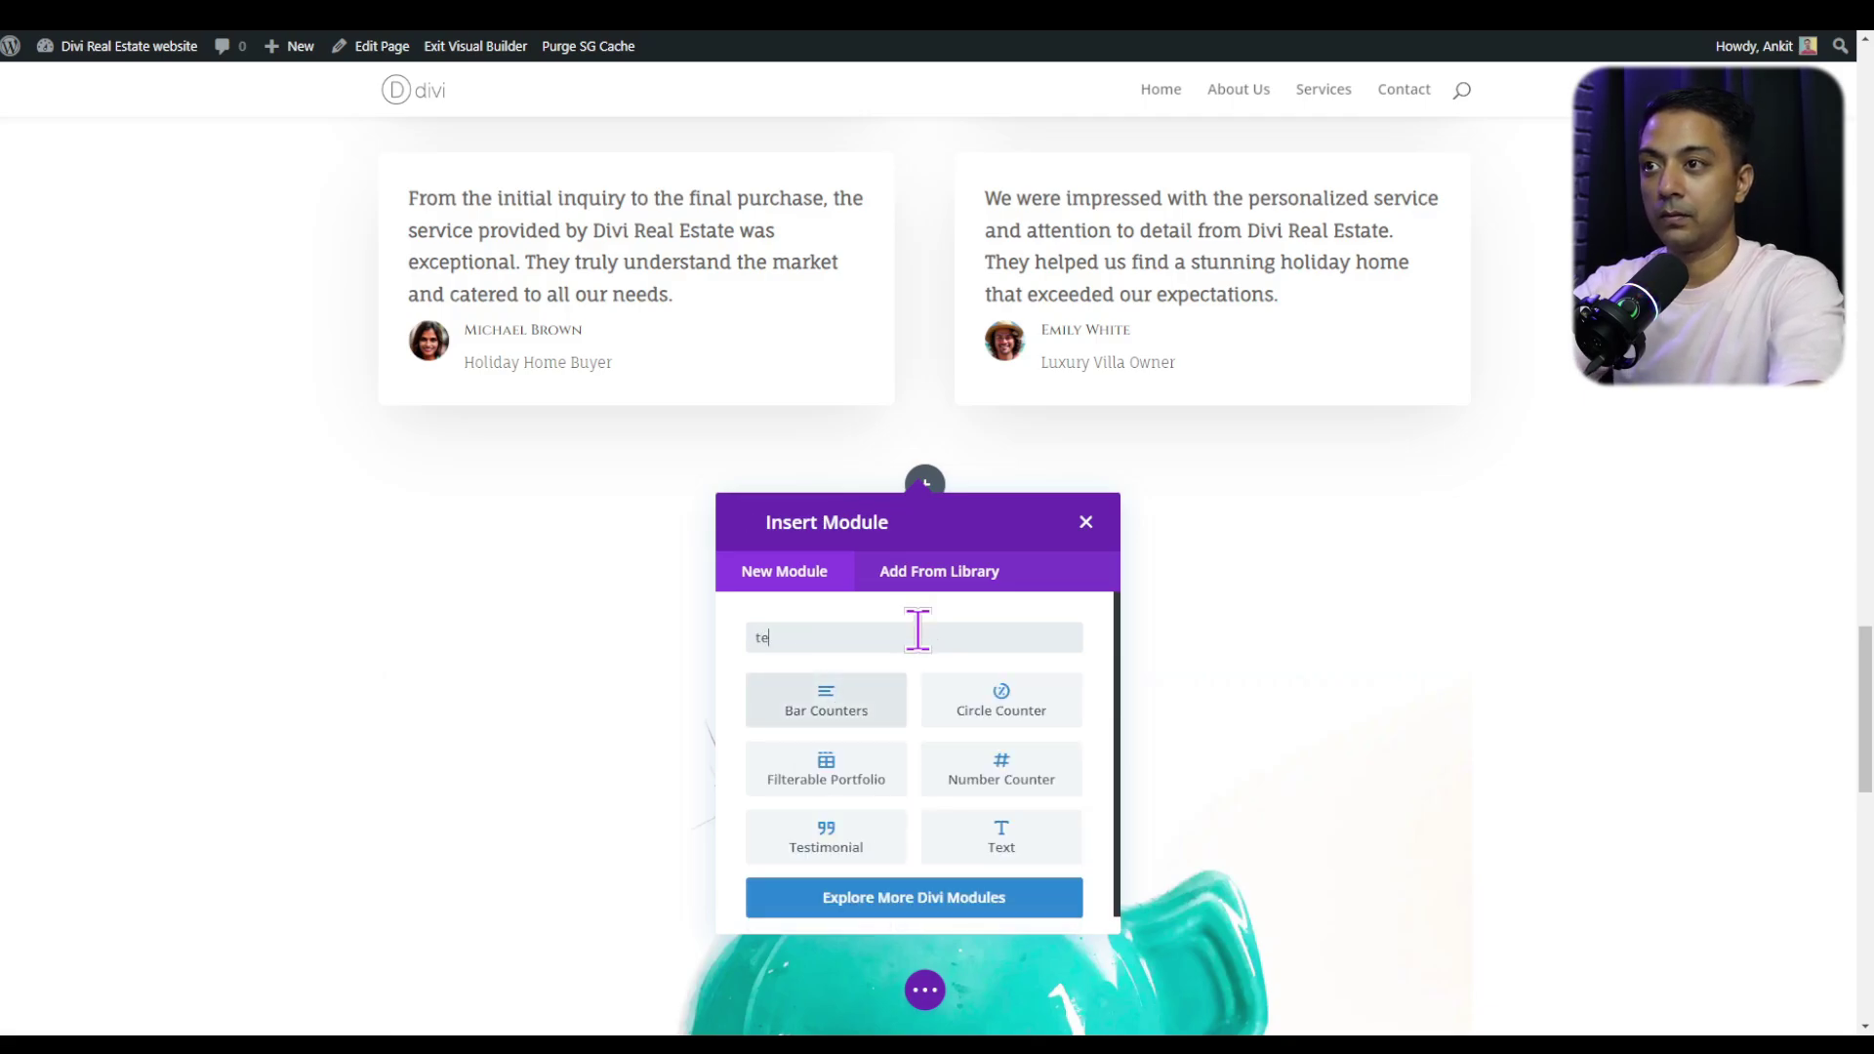
text(xt)
key(Return)
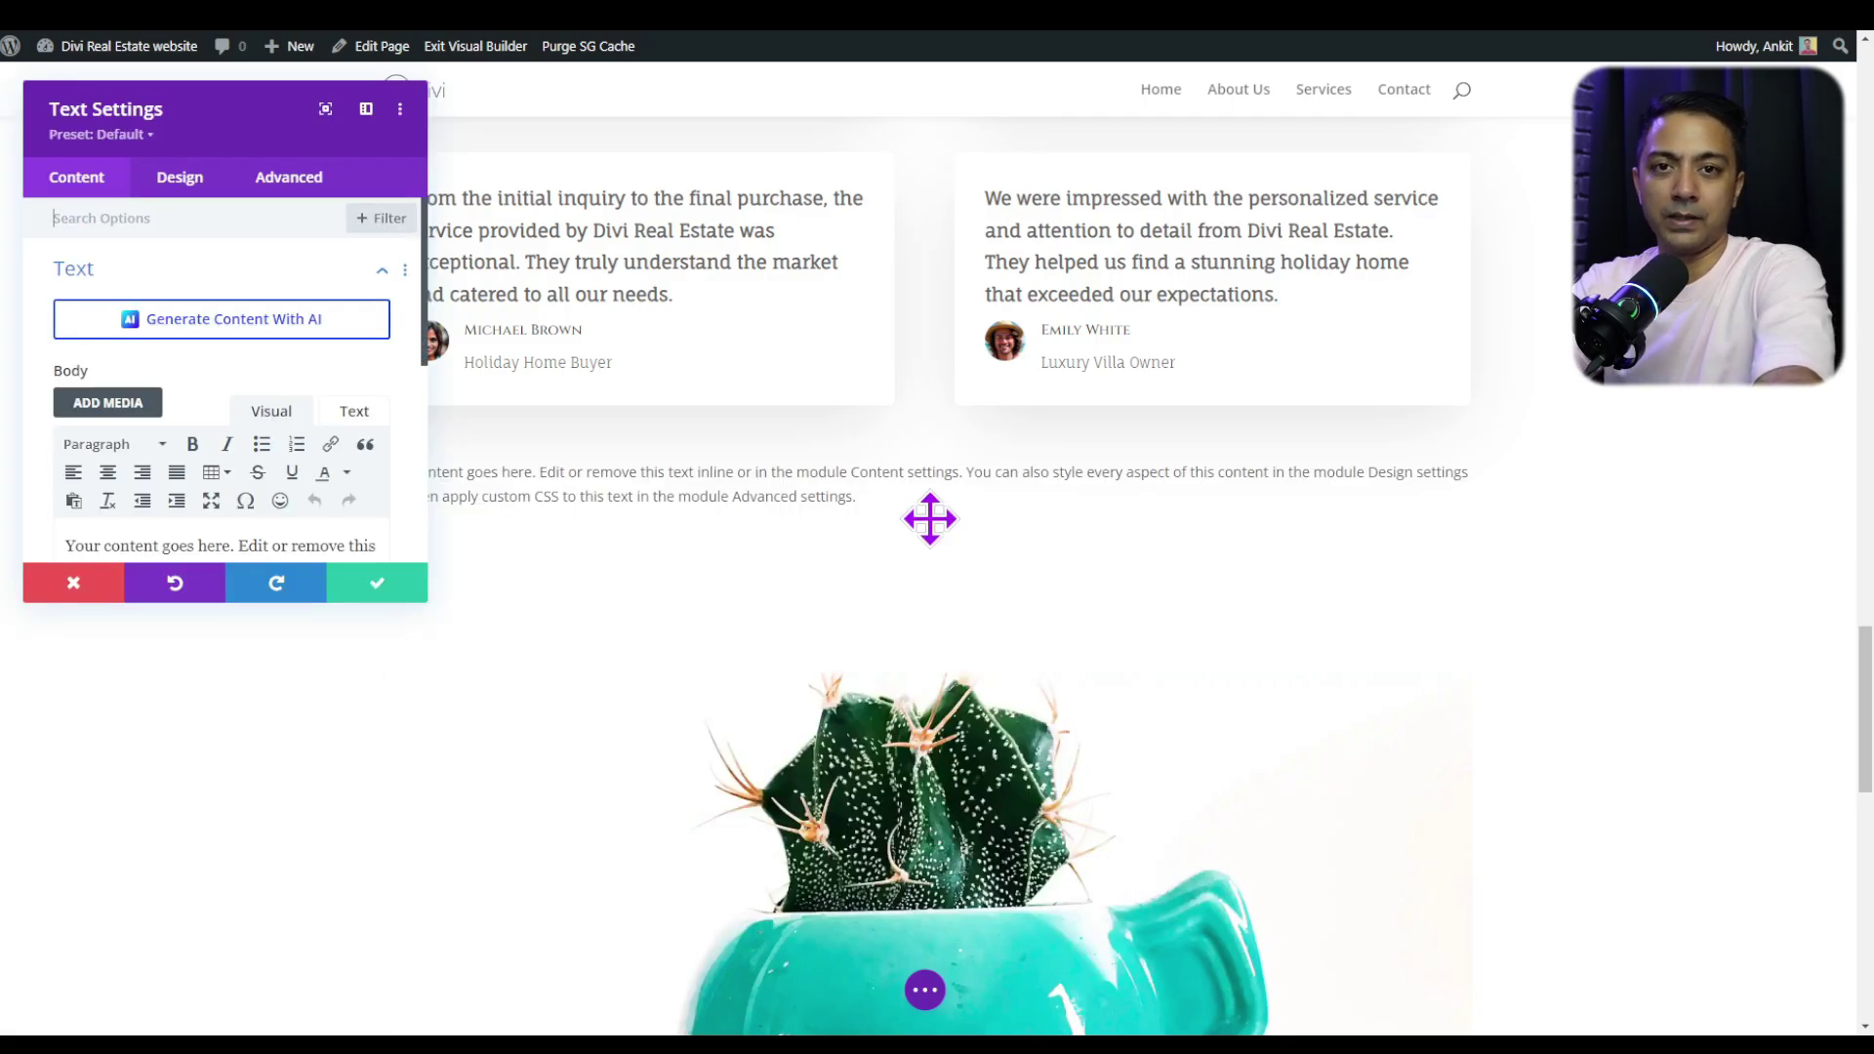
Clear the placeholder body of the new text module and start writing its content with AI
click(691, 482)
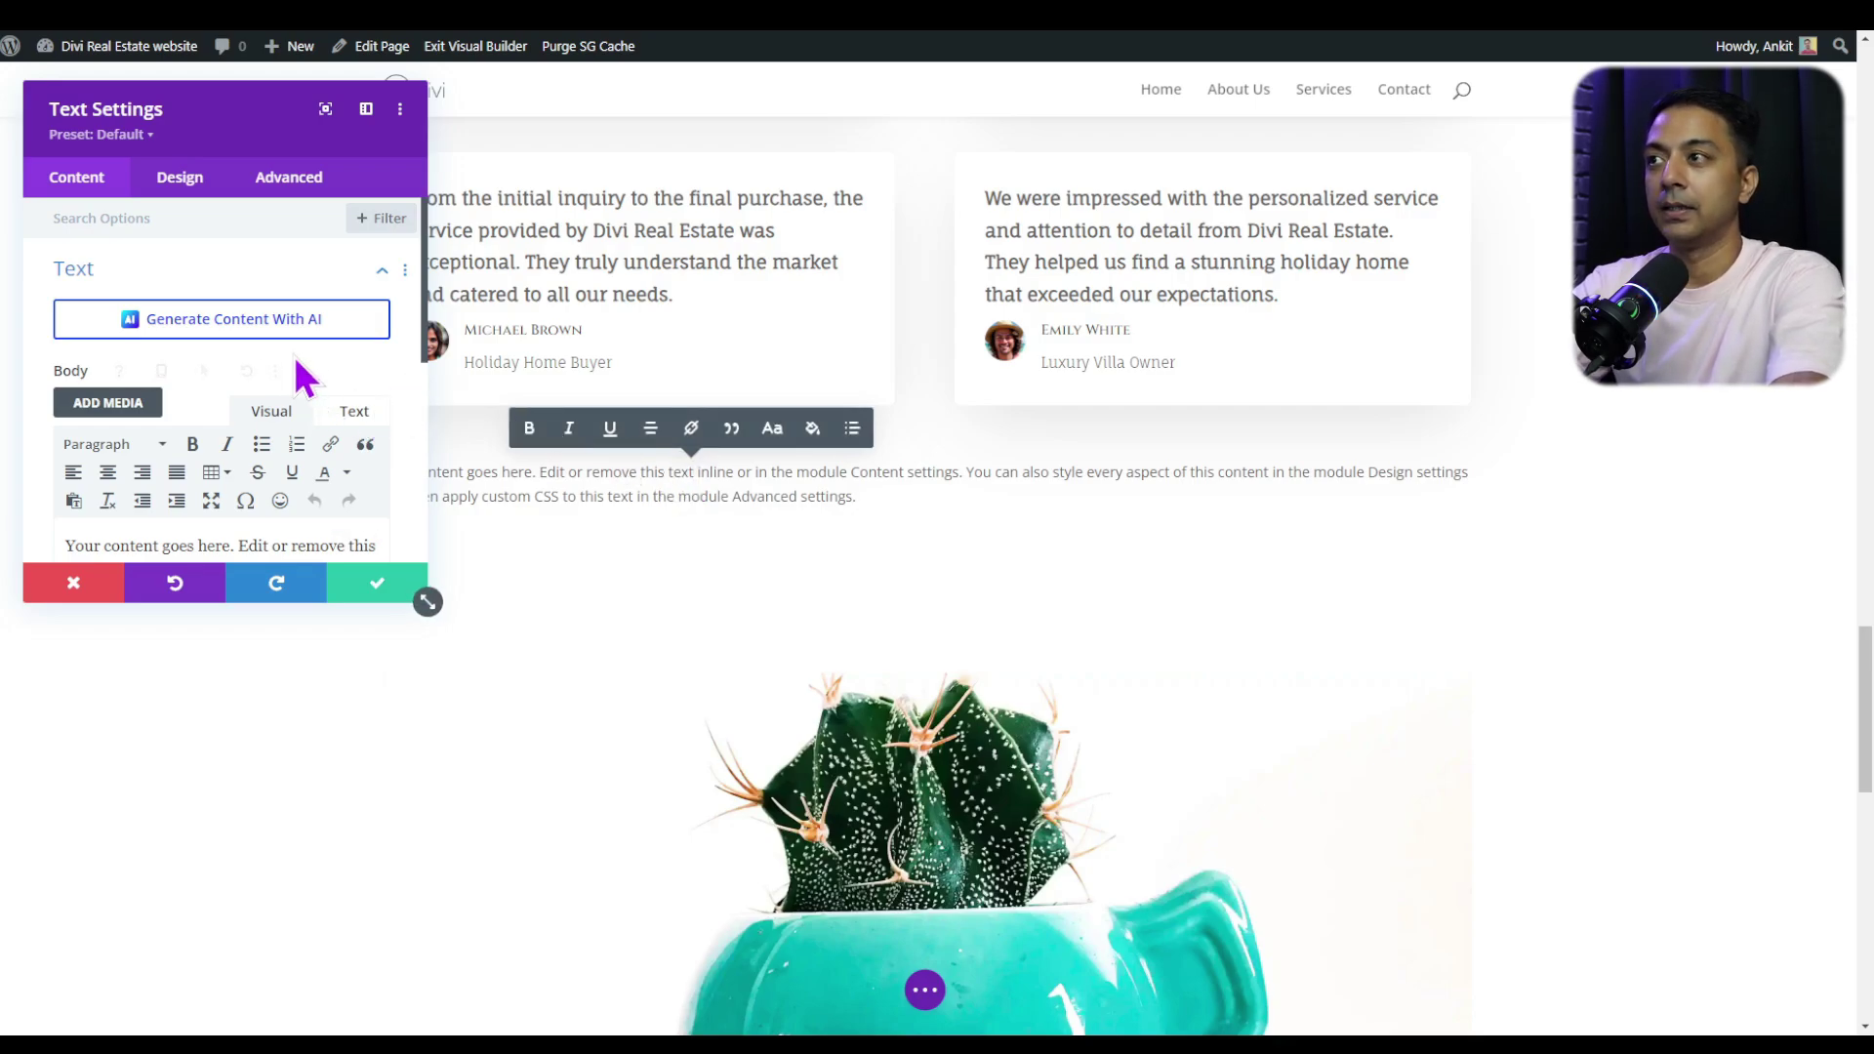
scroll(303, 376, down, 3)
click(252, 367)
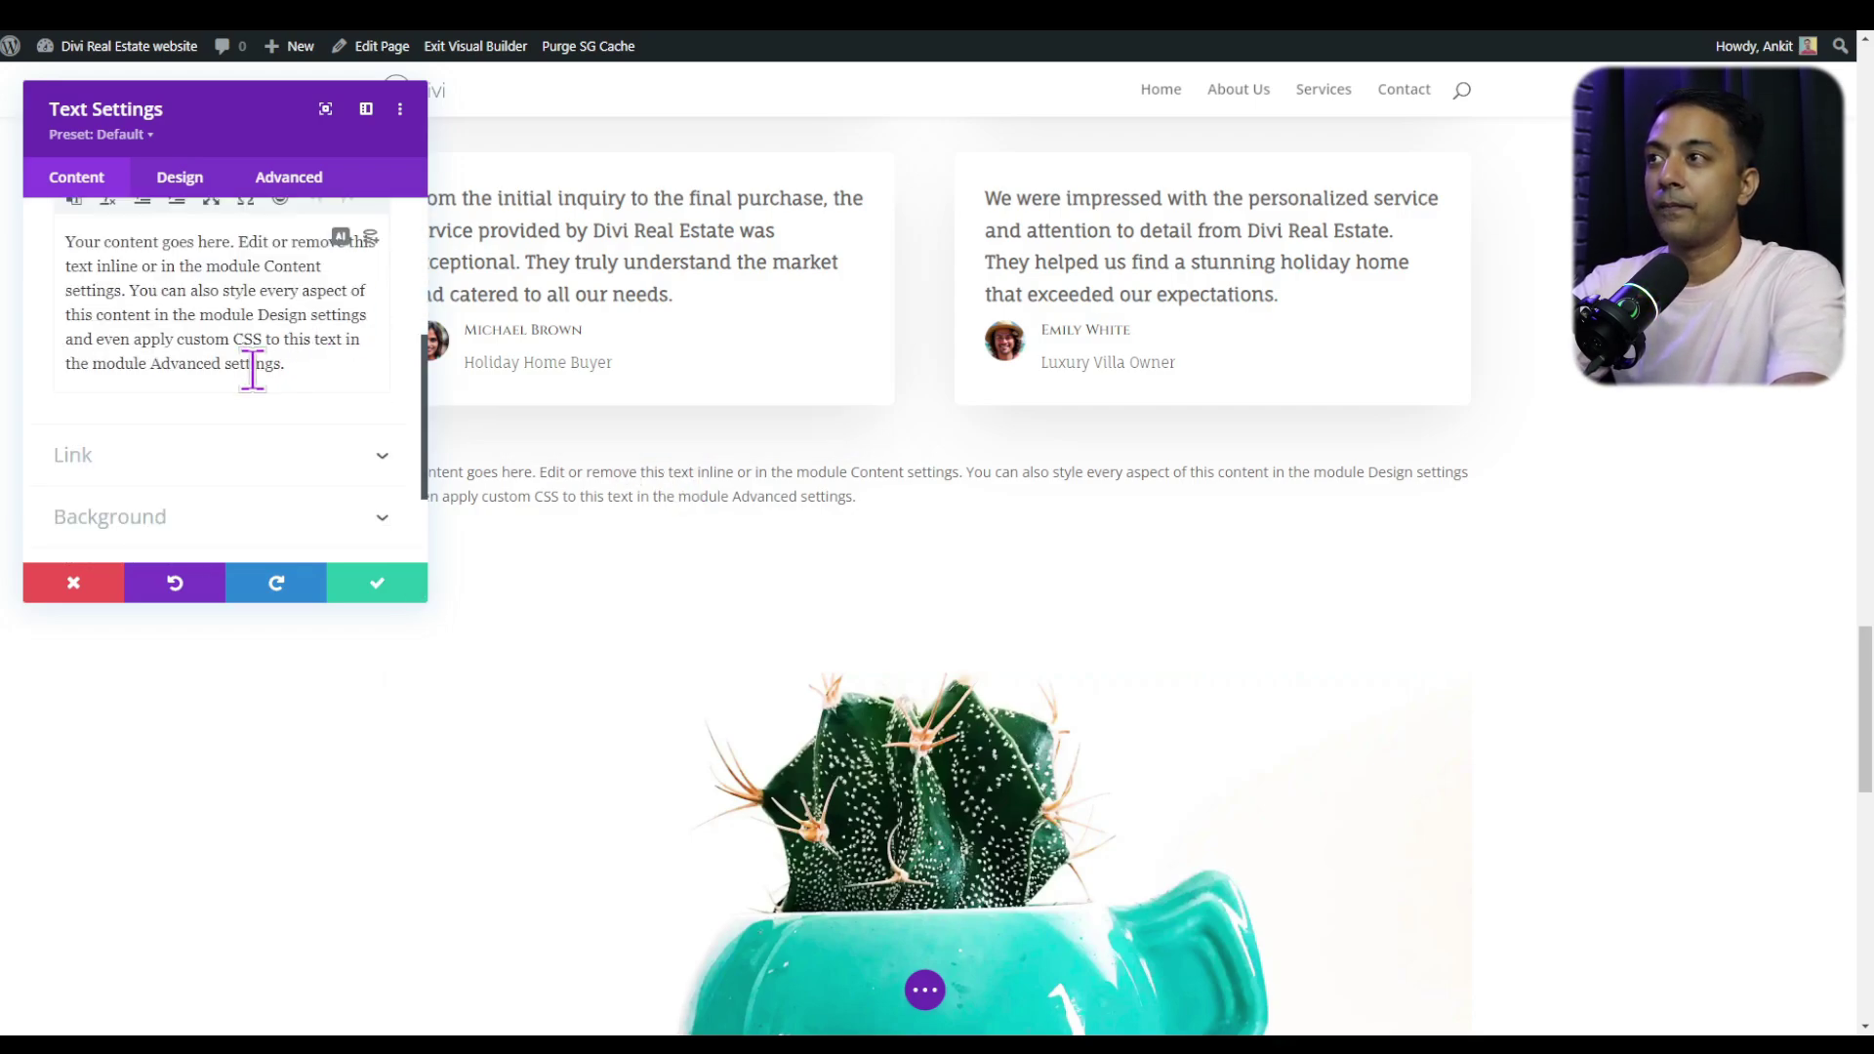
key(ctrl+a)
key(BackSpace)
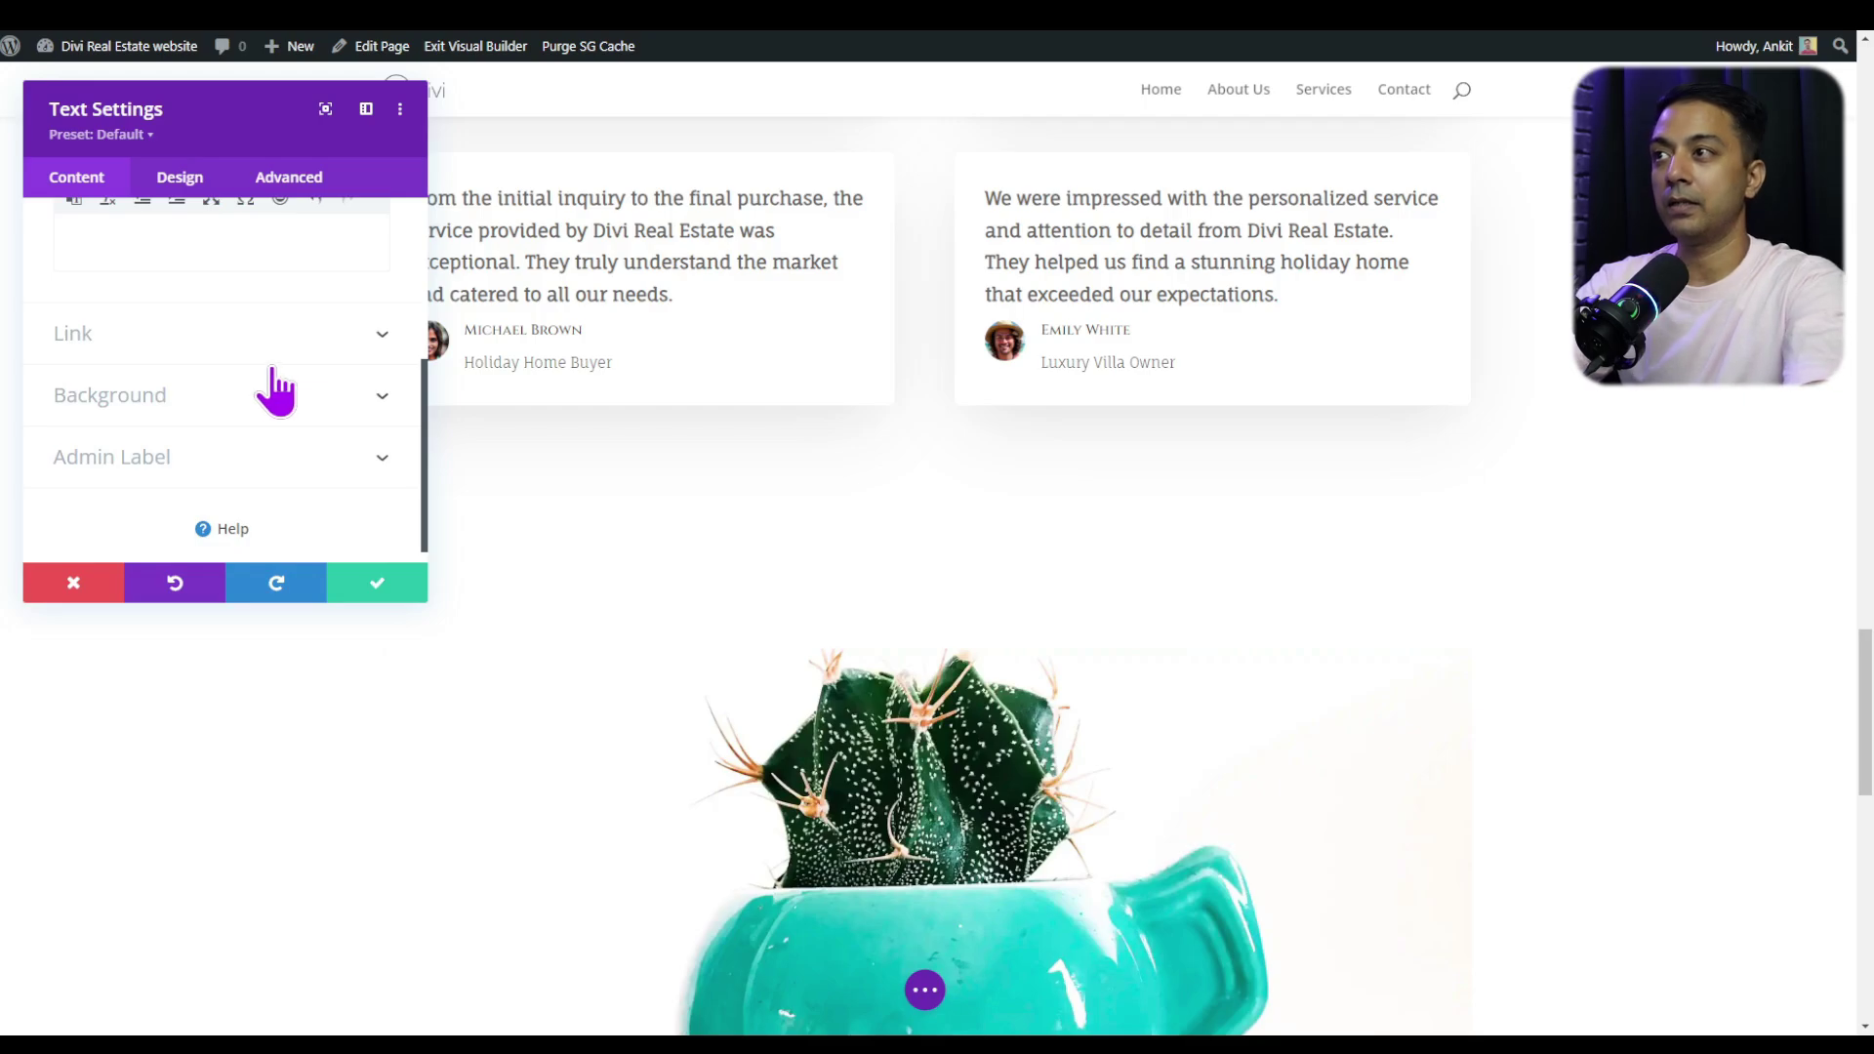
scroll(262, 390, up, 3)
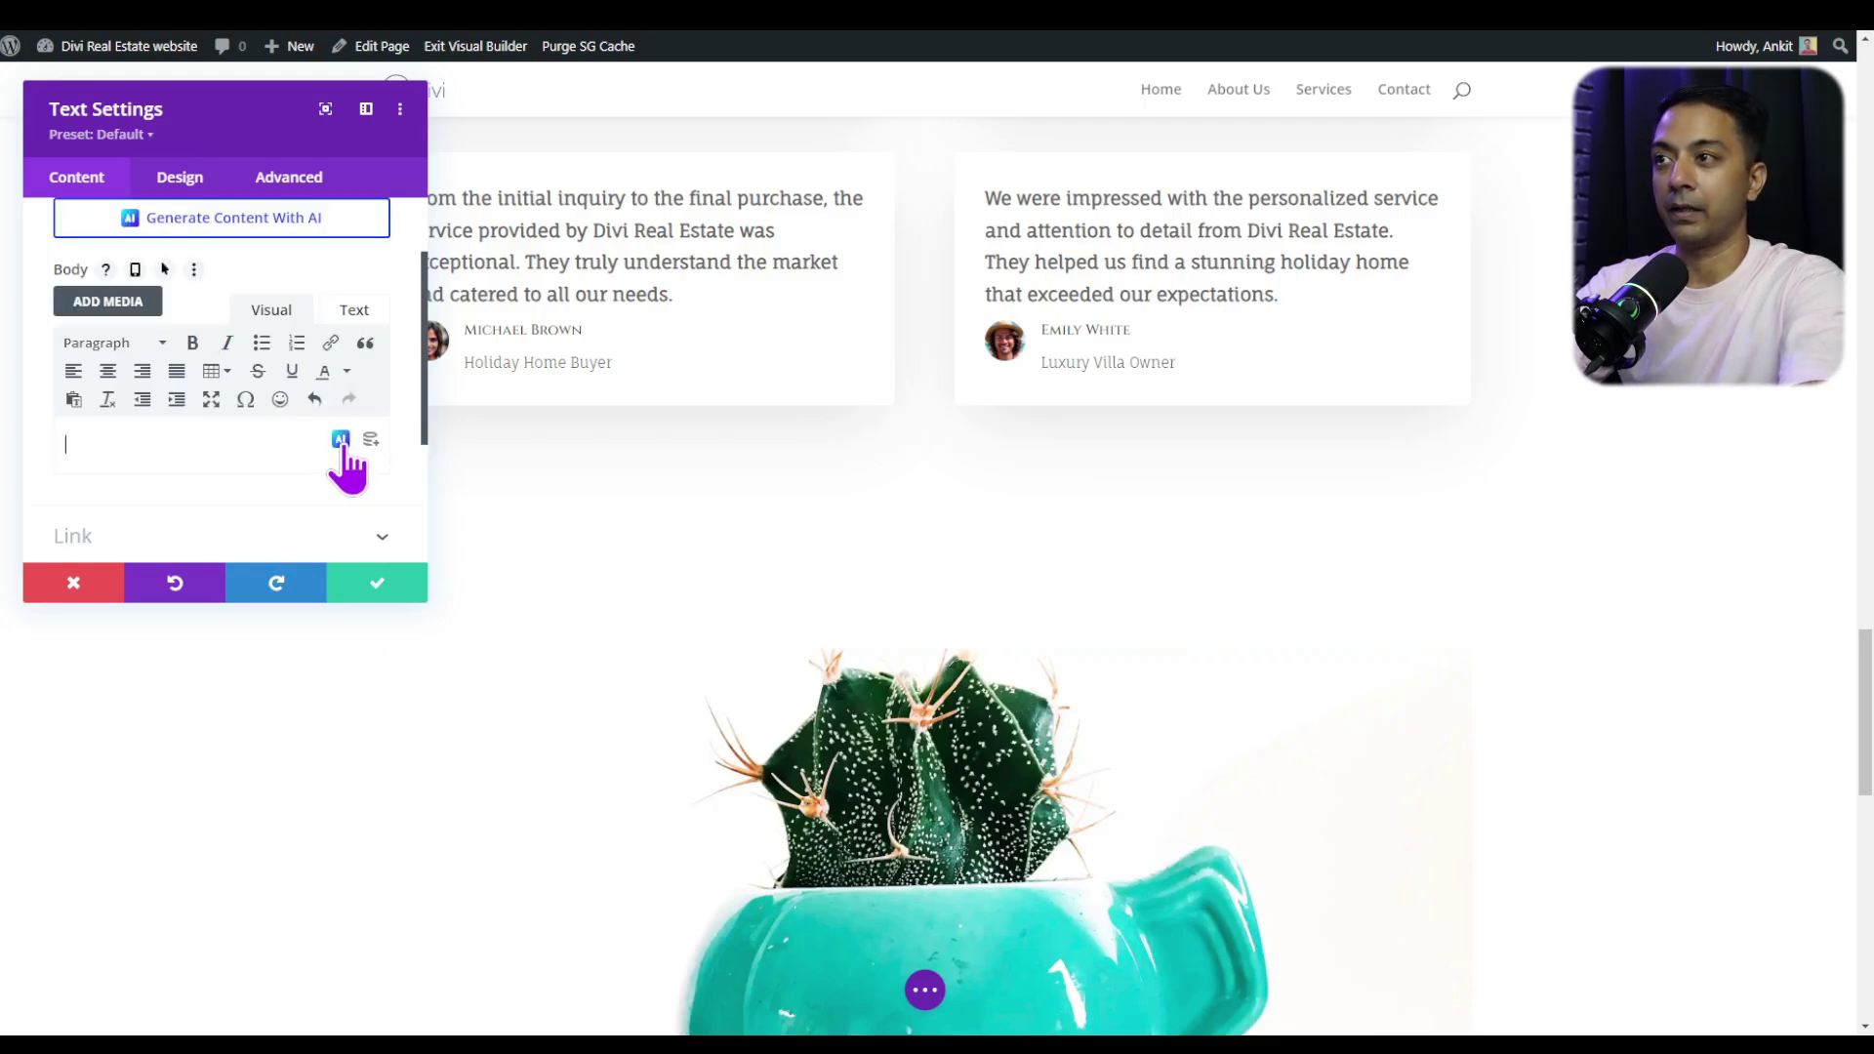
click(341, 447)
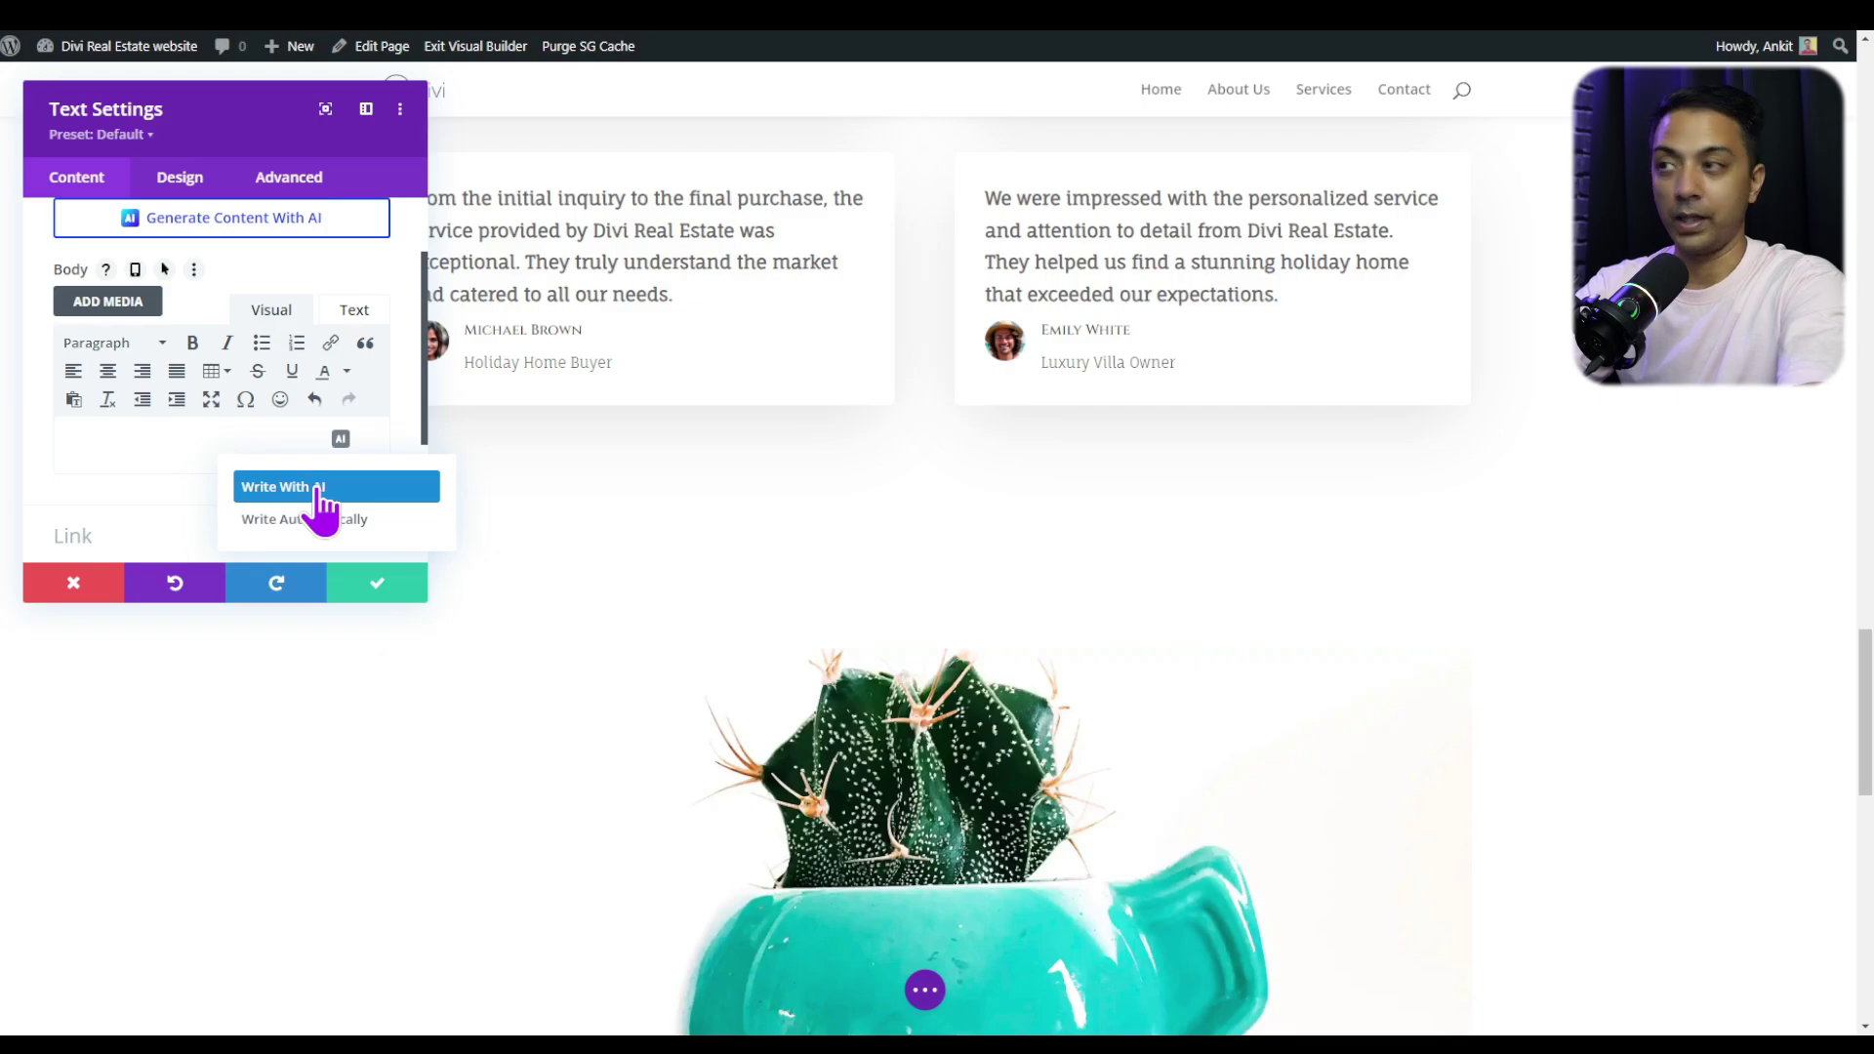
click(322, 487)
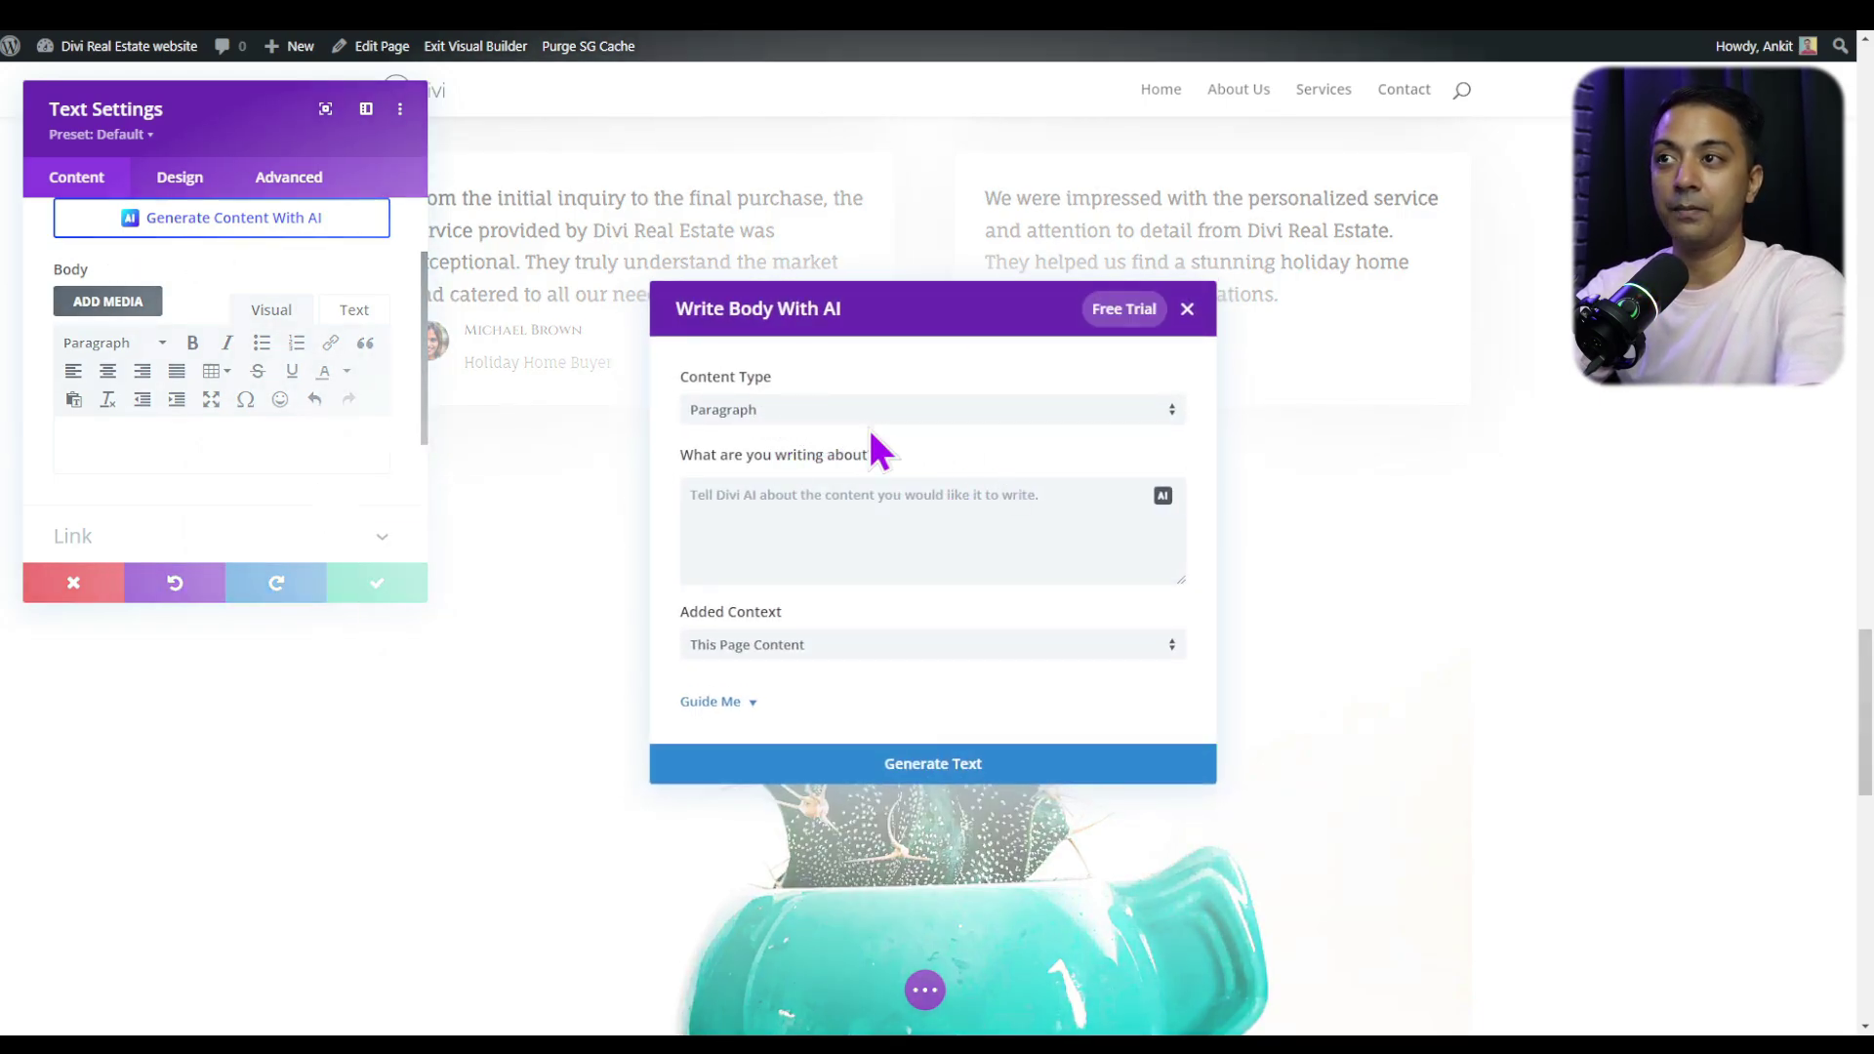
Ask for a paragraph about my team of professional real estate agents that can help people solve any issues related to purchasing of any luxury property in America
click(803, 417)
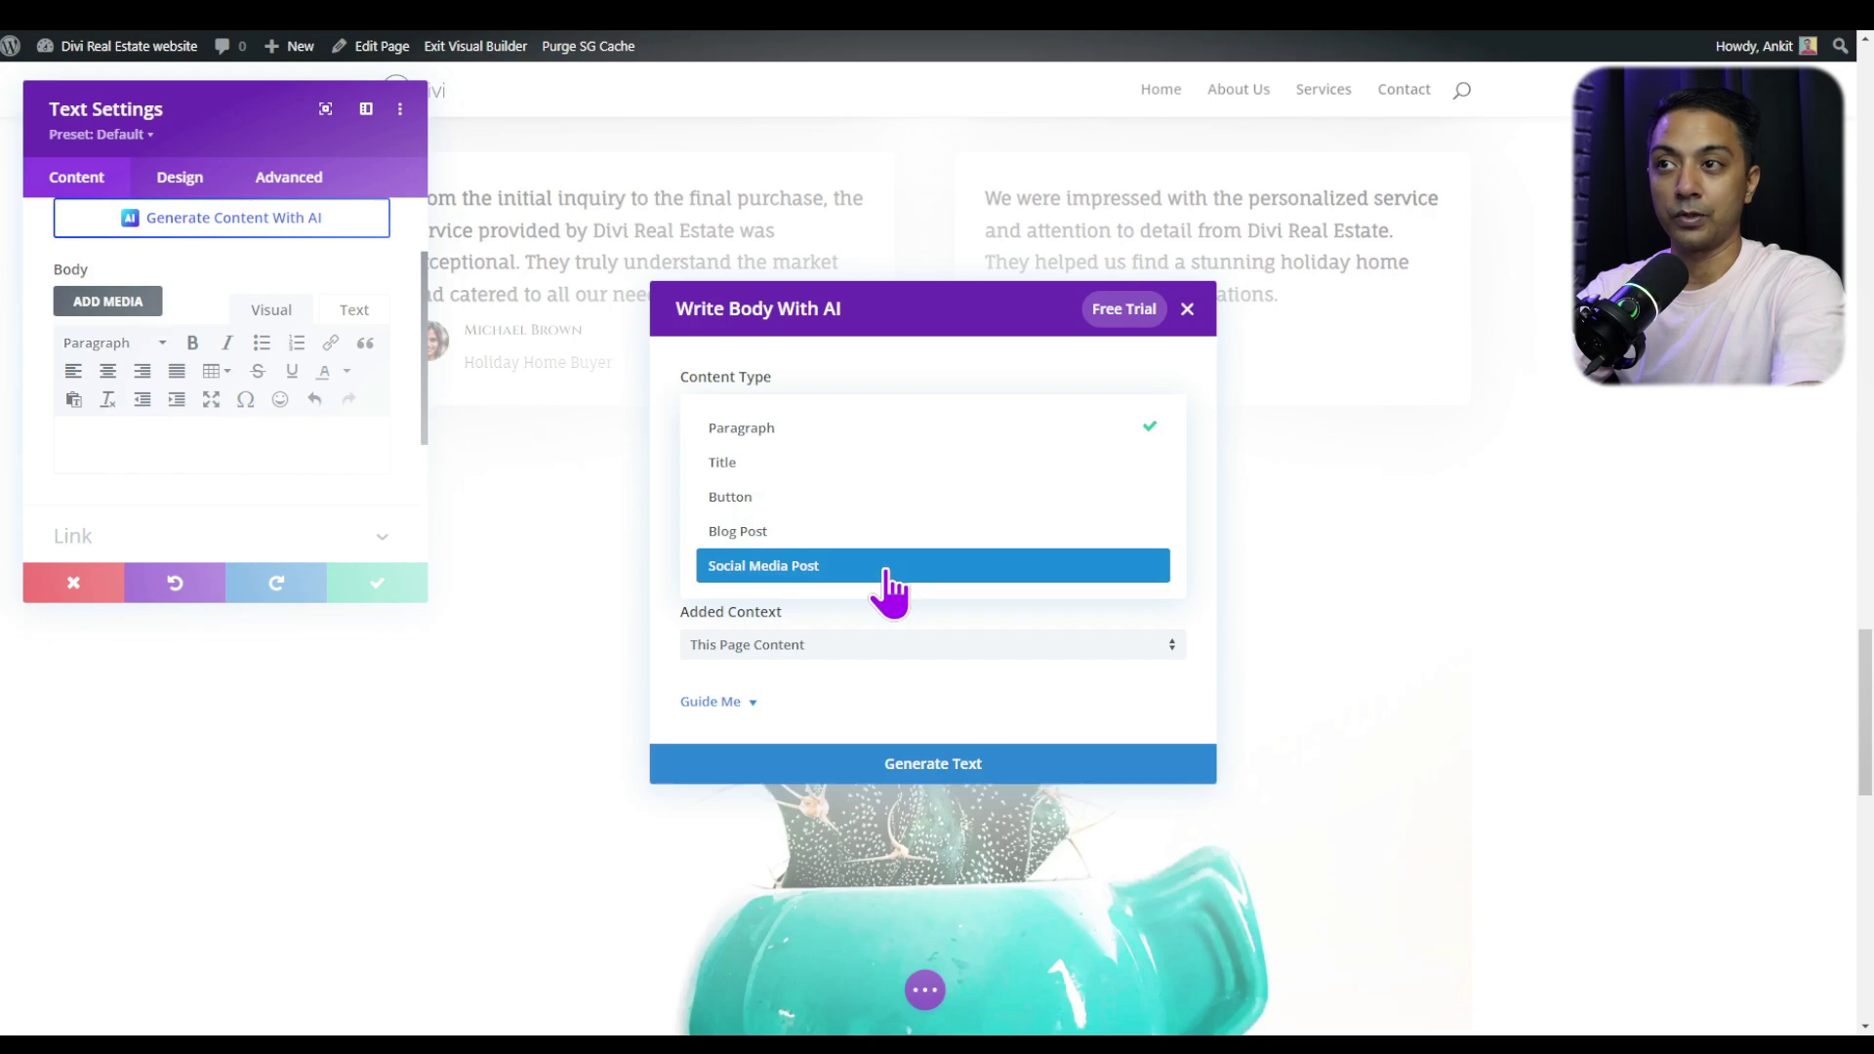
click(765, 421)
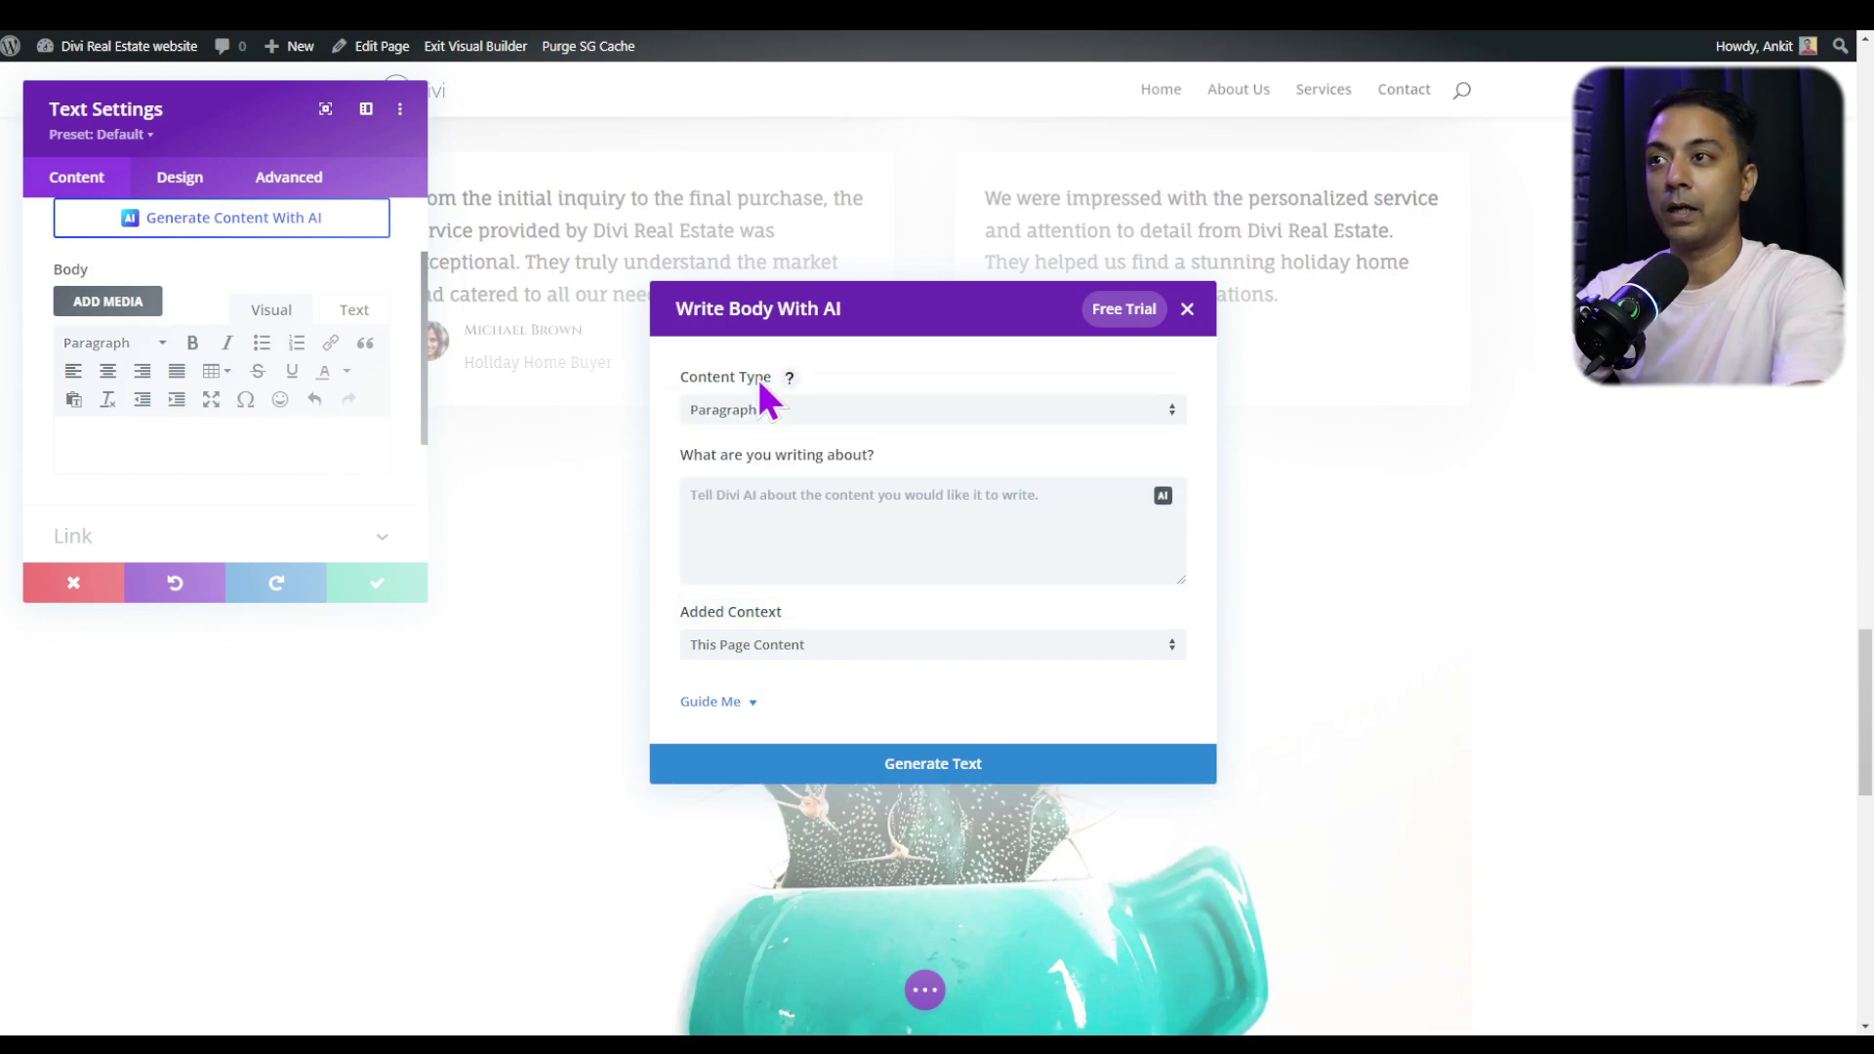
click(754, 510)
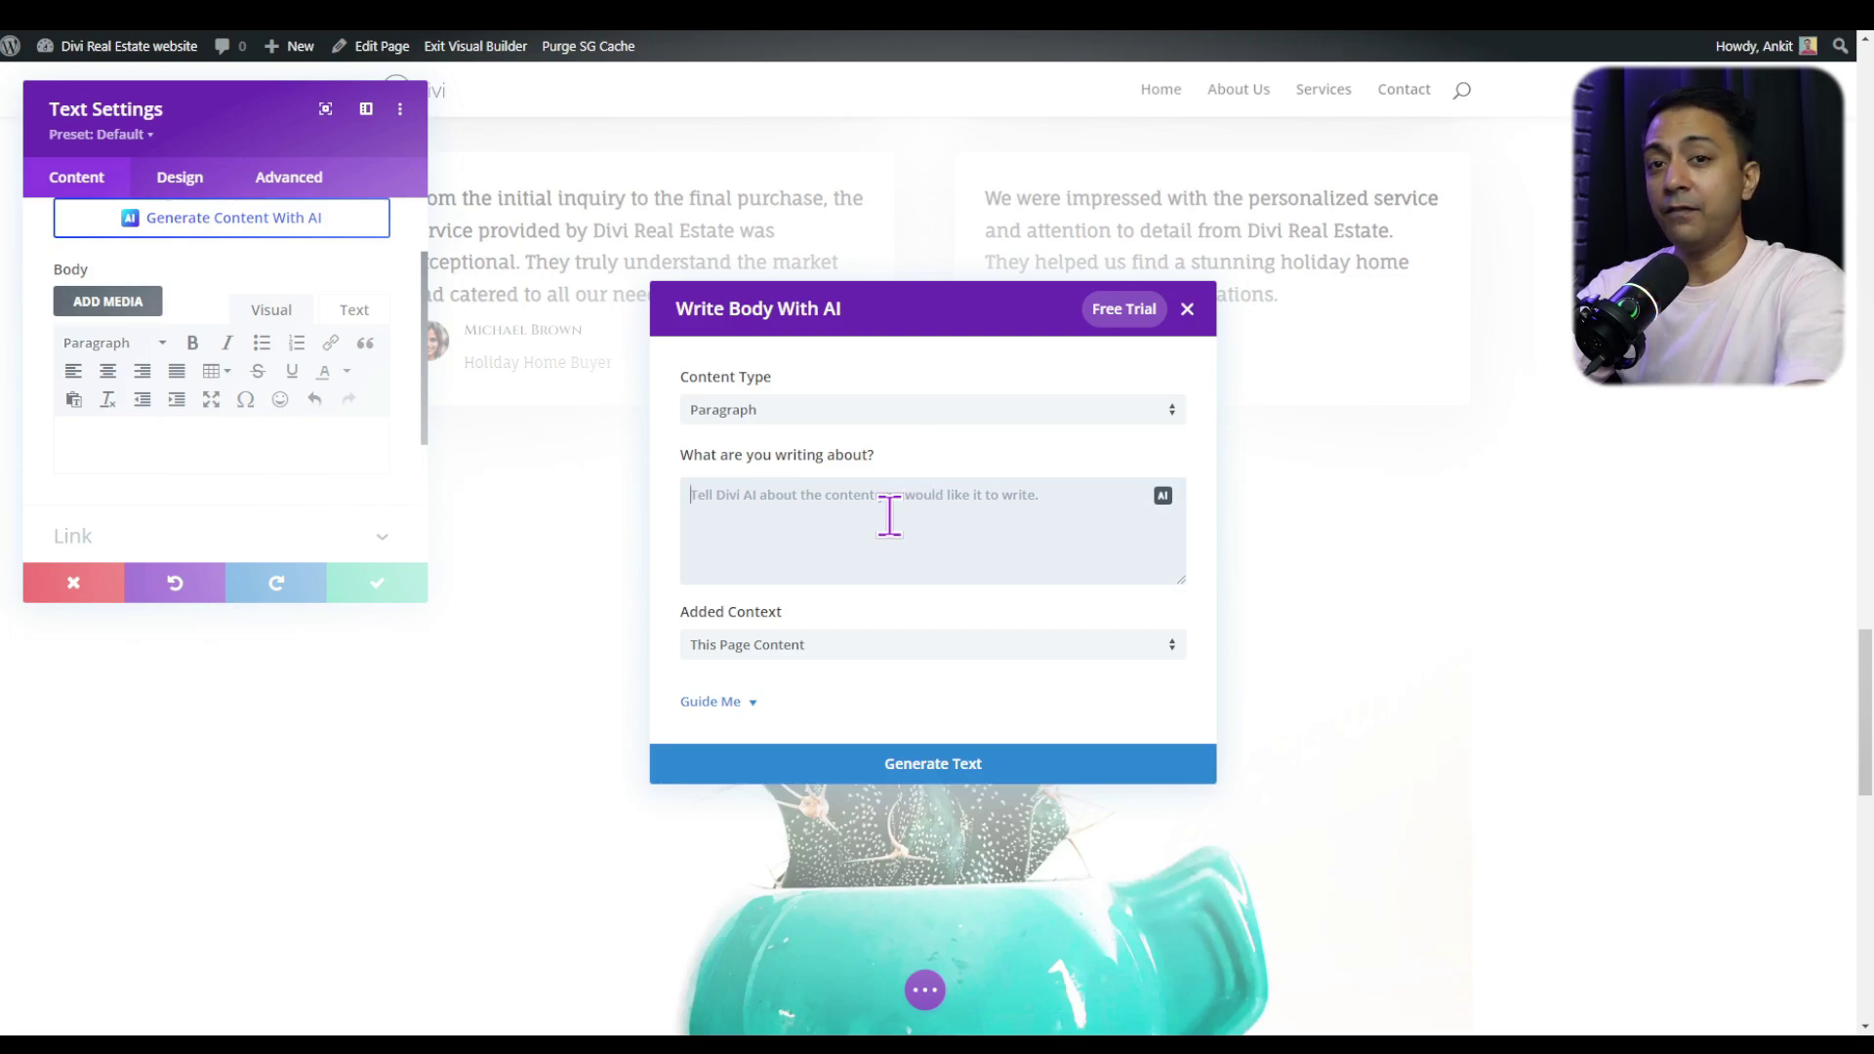
click(838, 645)
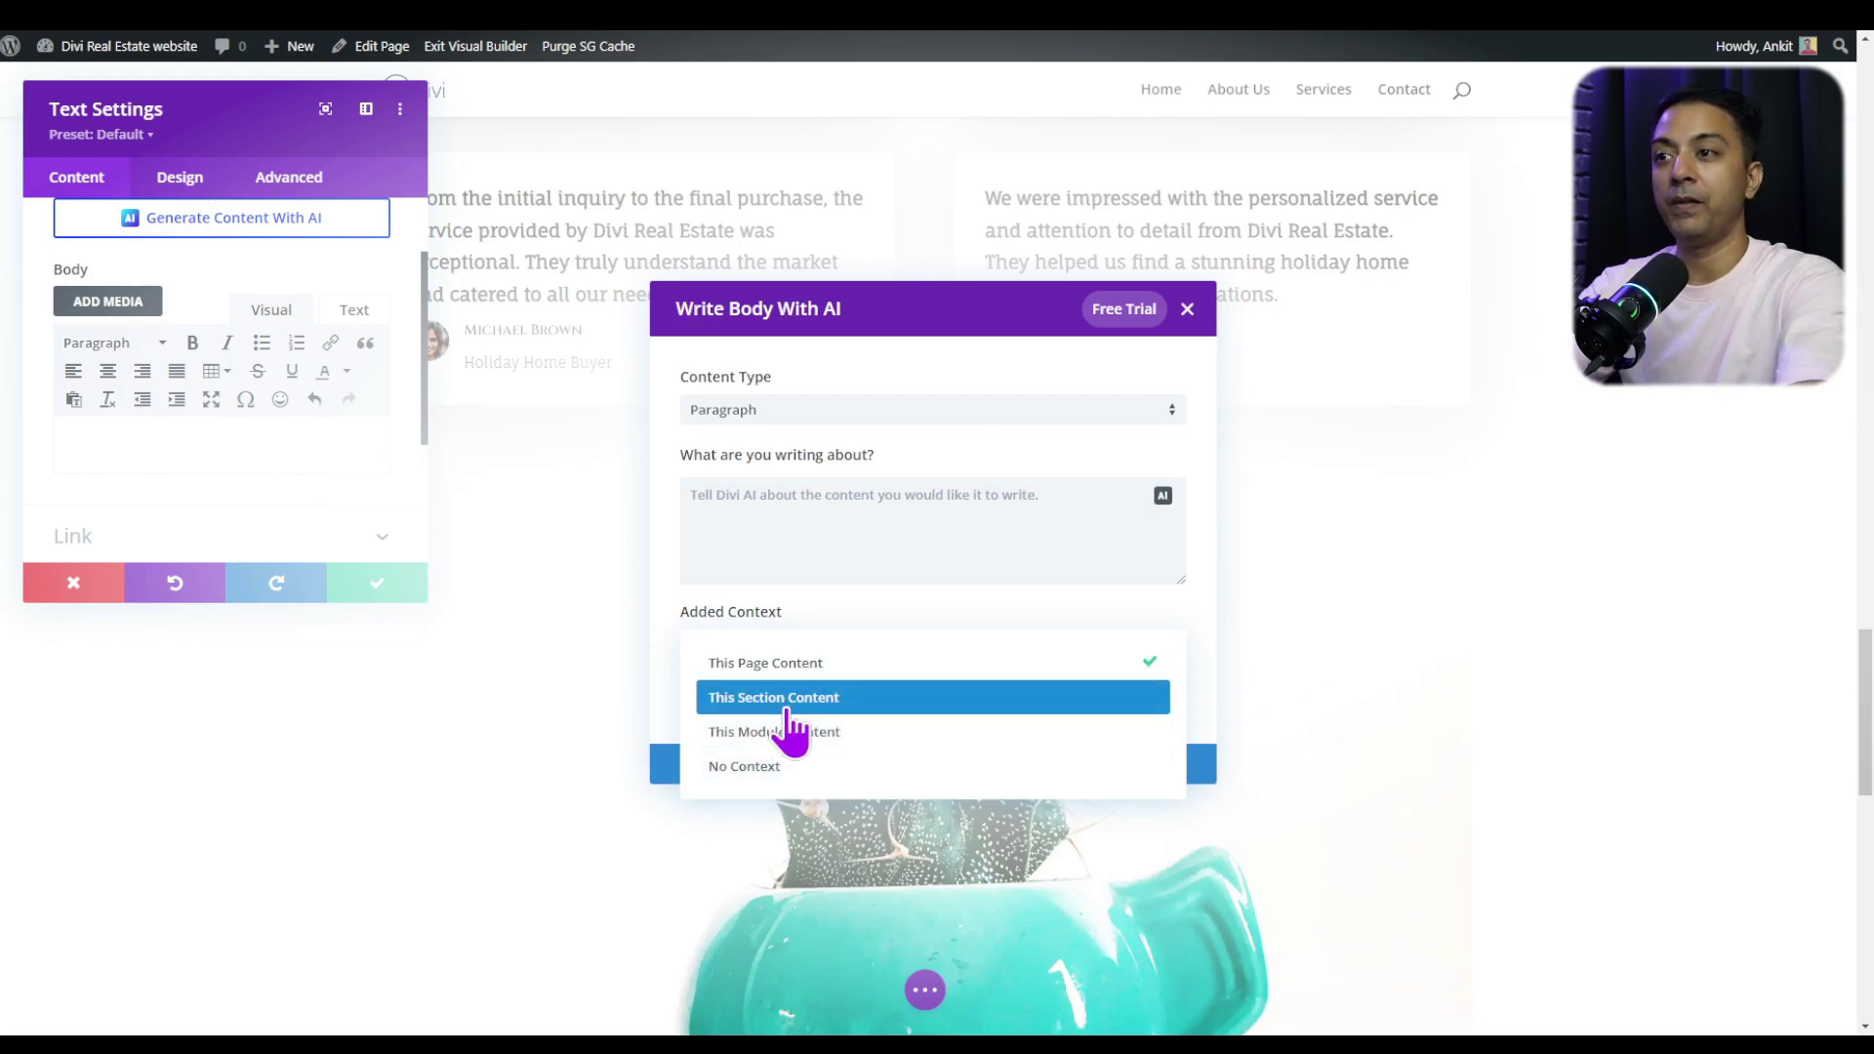
click(787, 549)
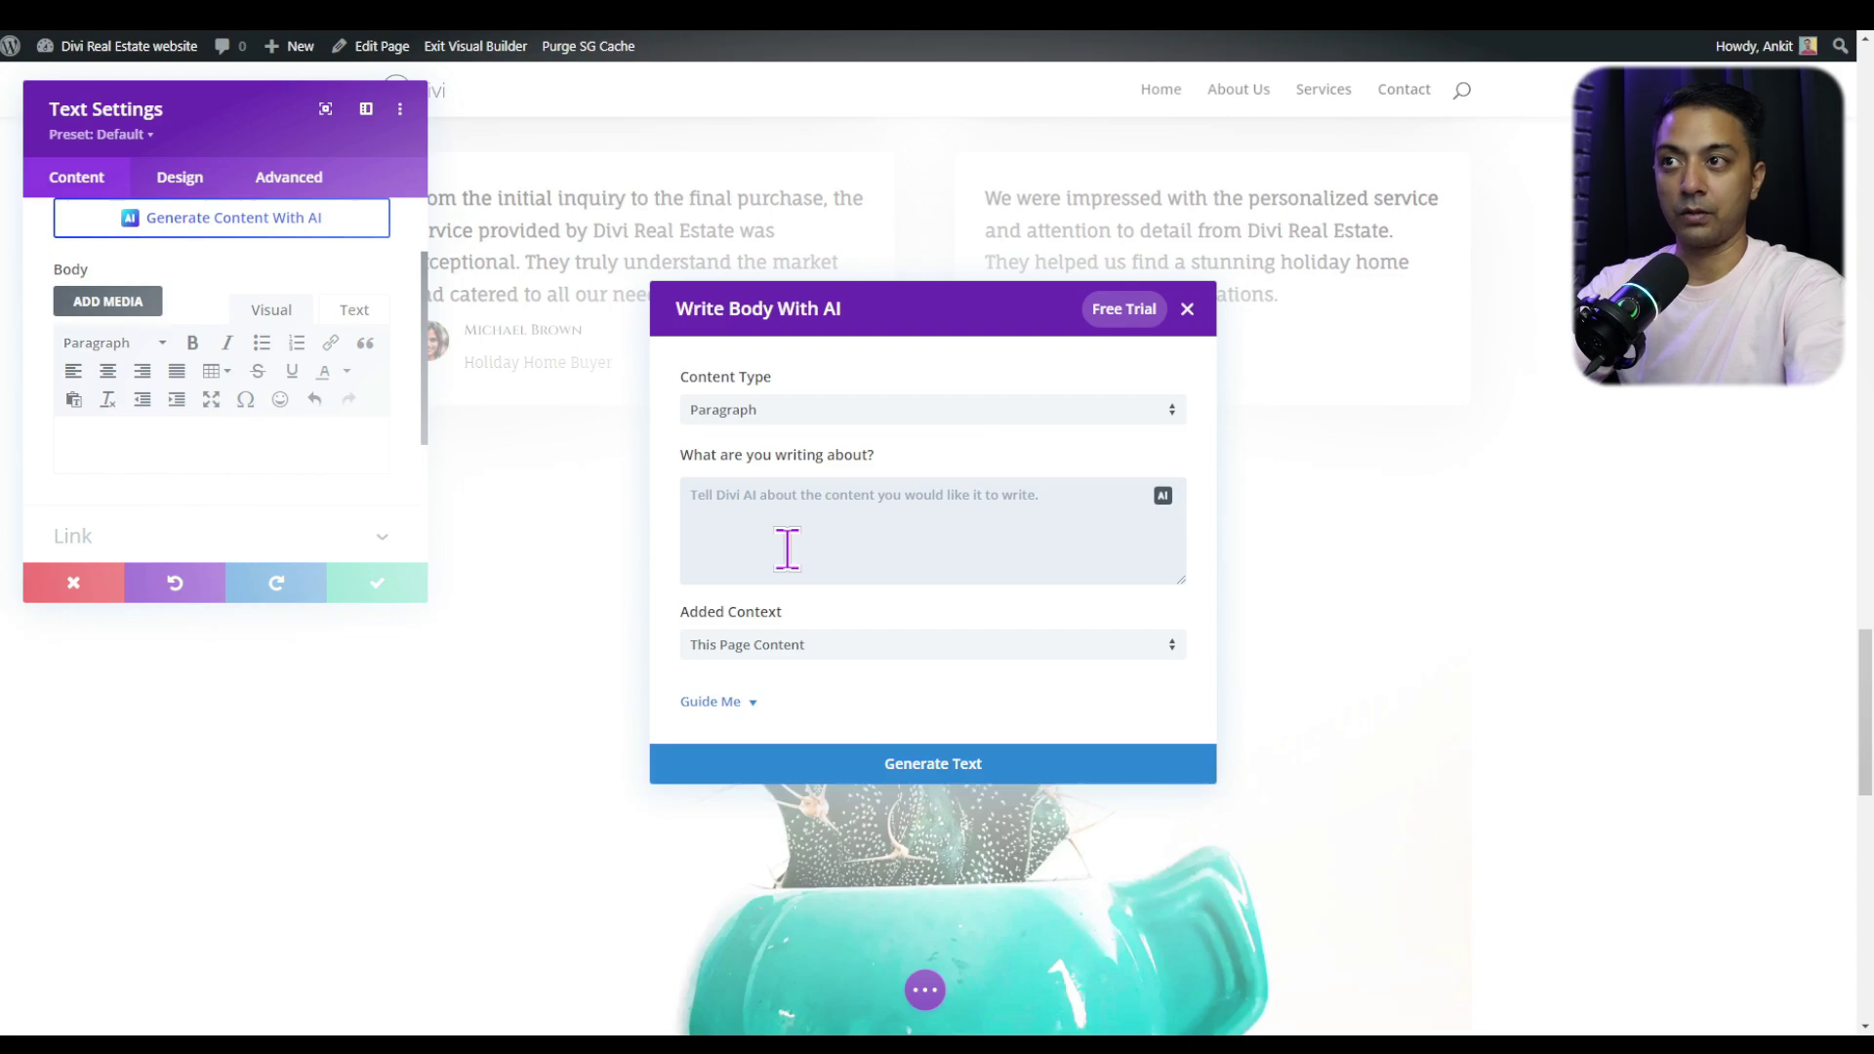
text(Write a paragraph about my team of professional real estate agents that can help people solve any issues related to purchasing of any luxury property in America)
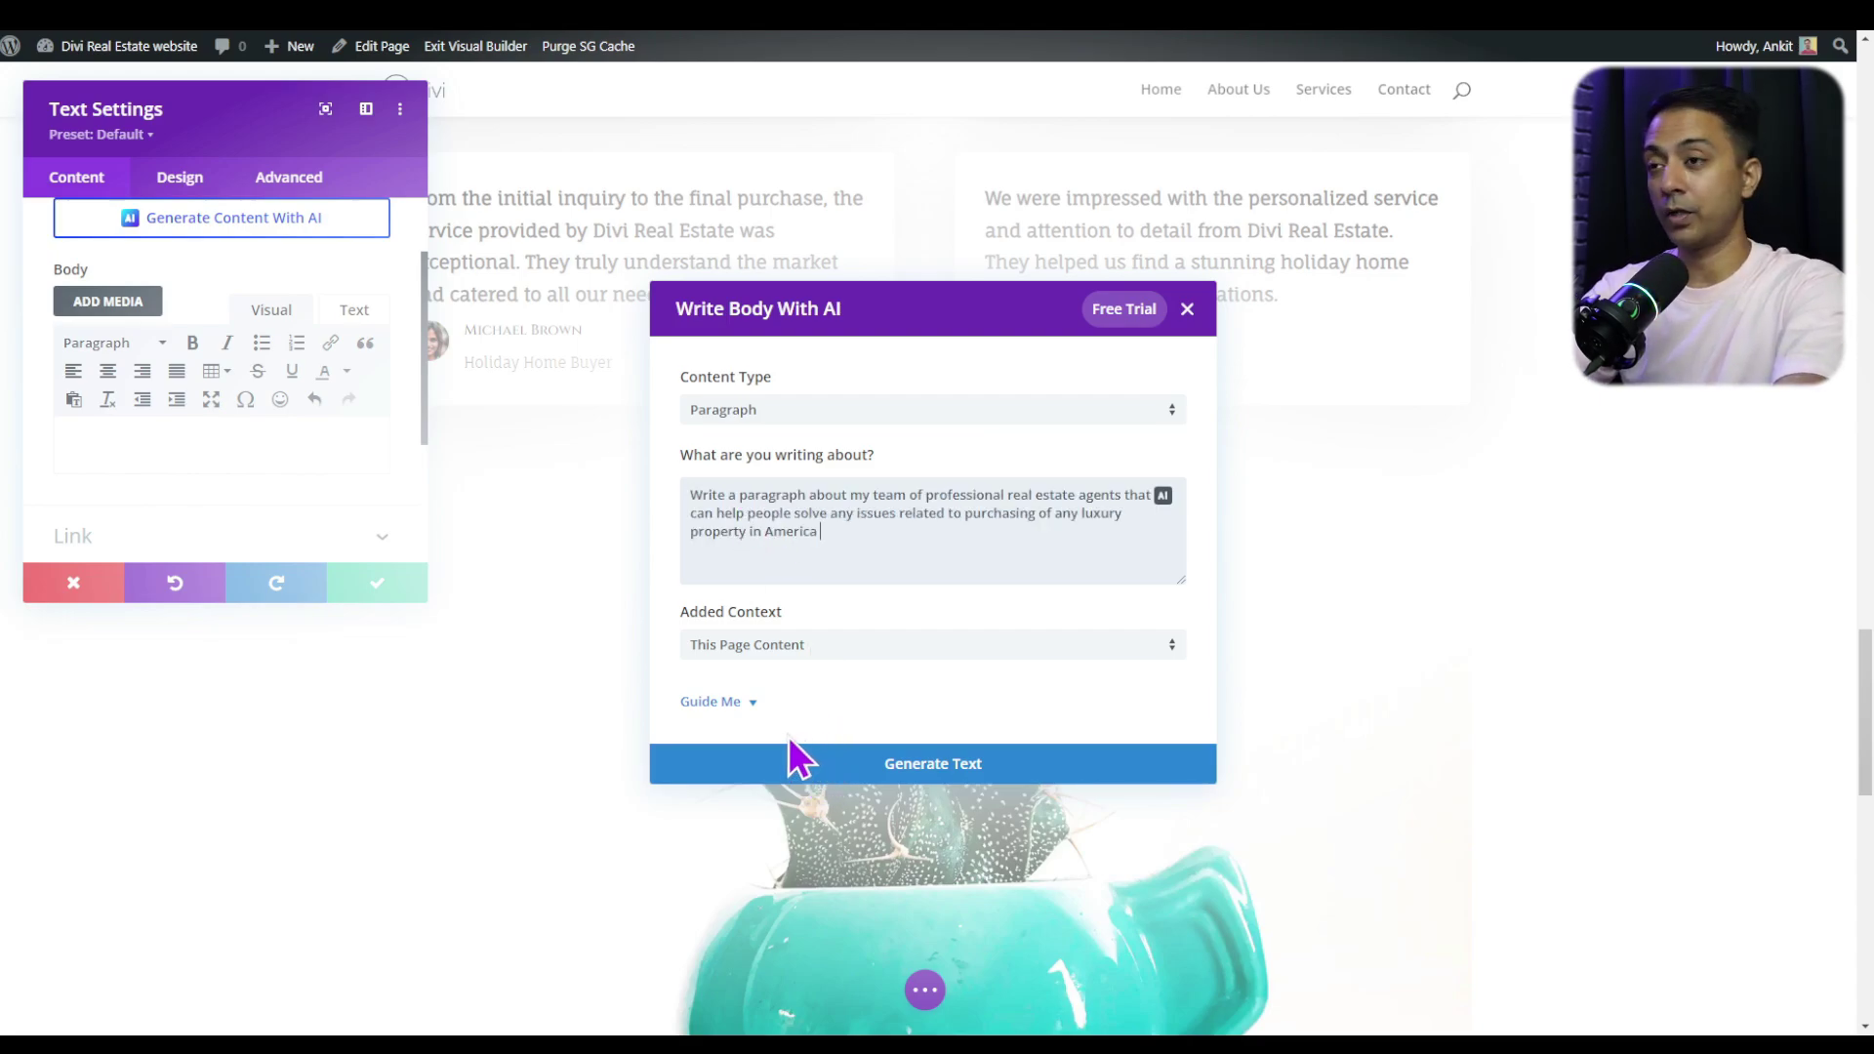
Review the guided writing options, keep the Creative tone and Language of Prompt, and generate the text
click(732, 707)
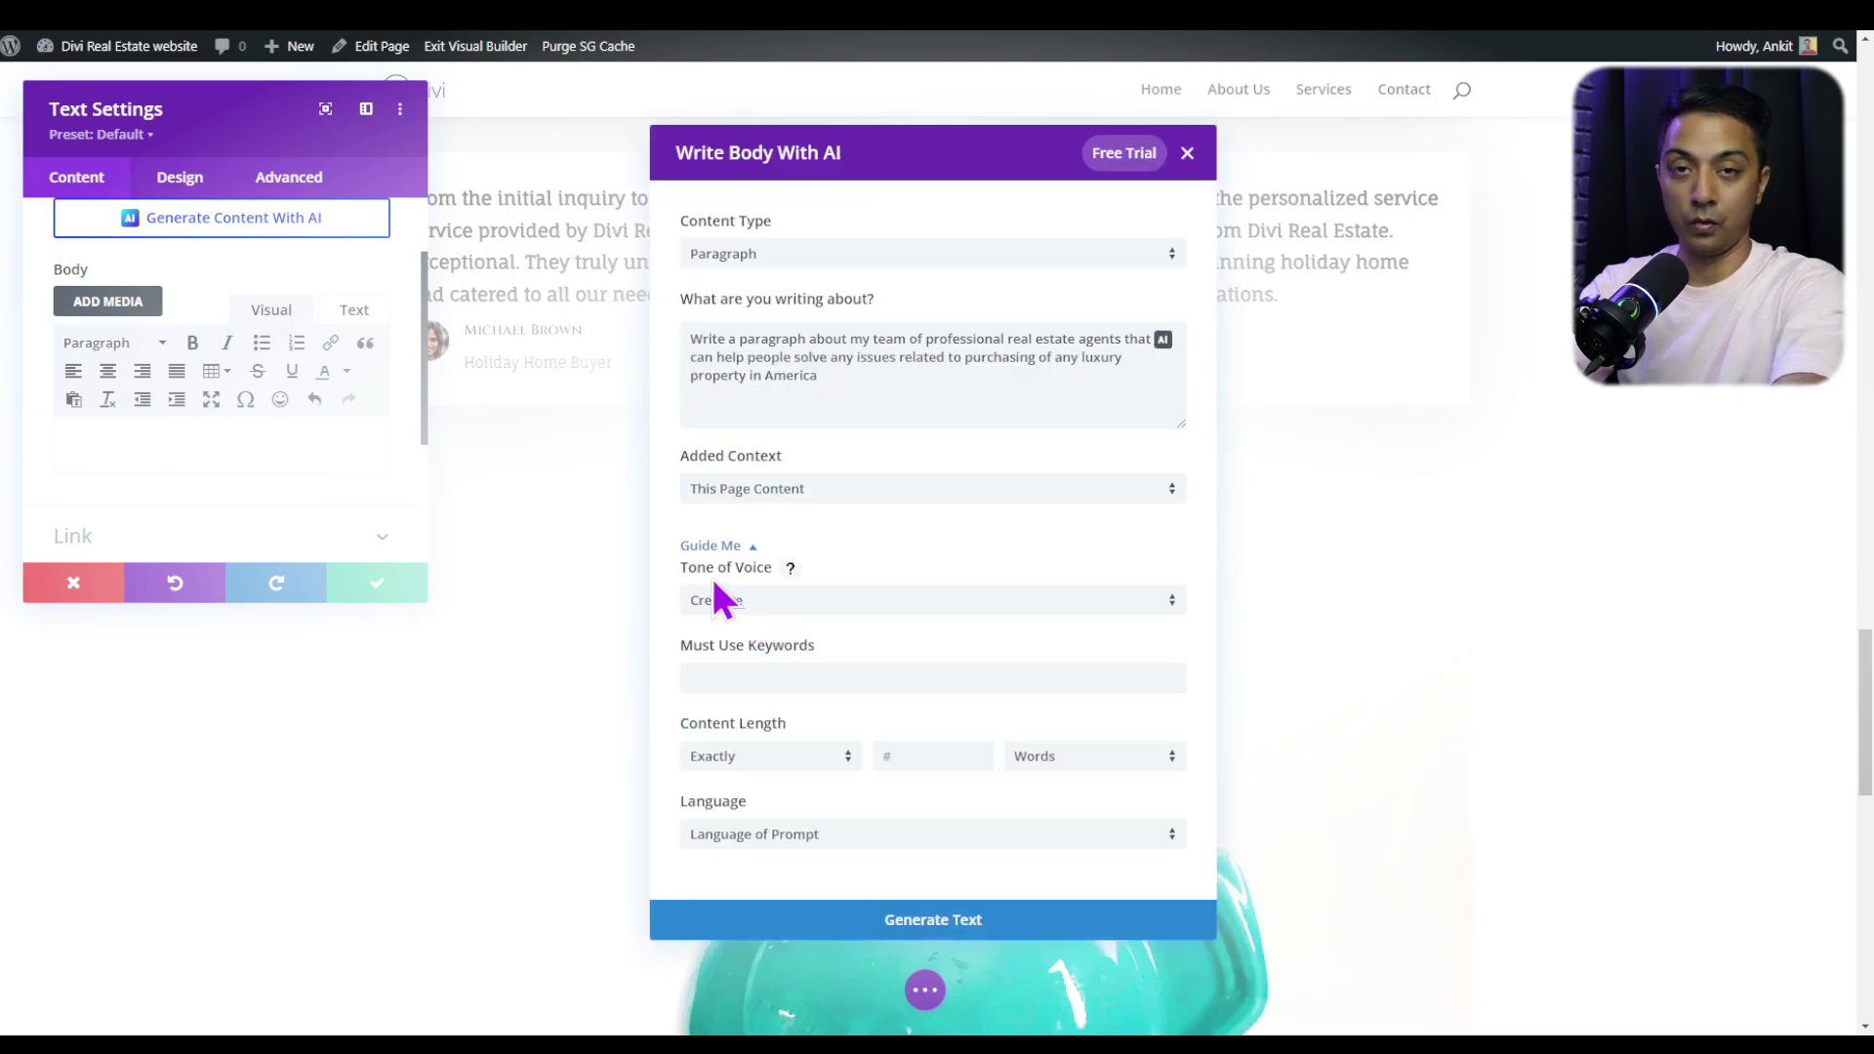
click(769, 603)
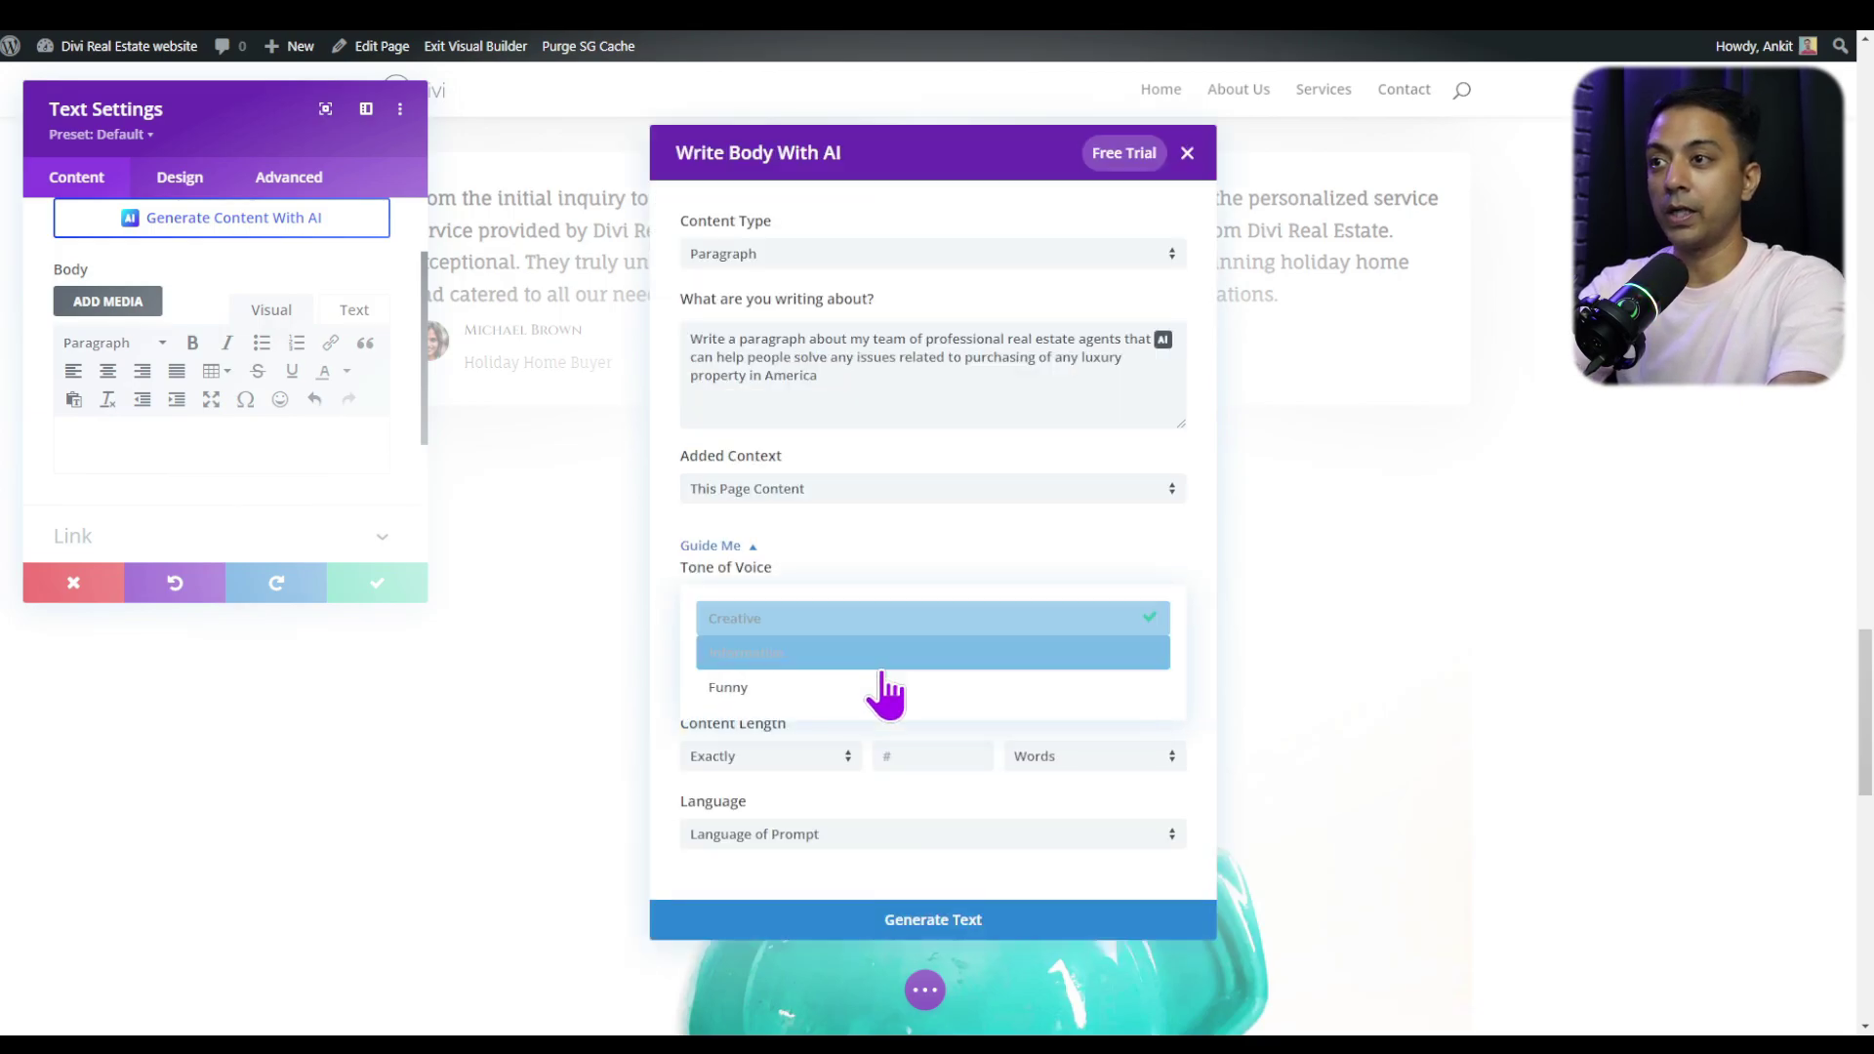
click(827, 613)
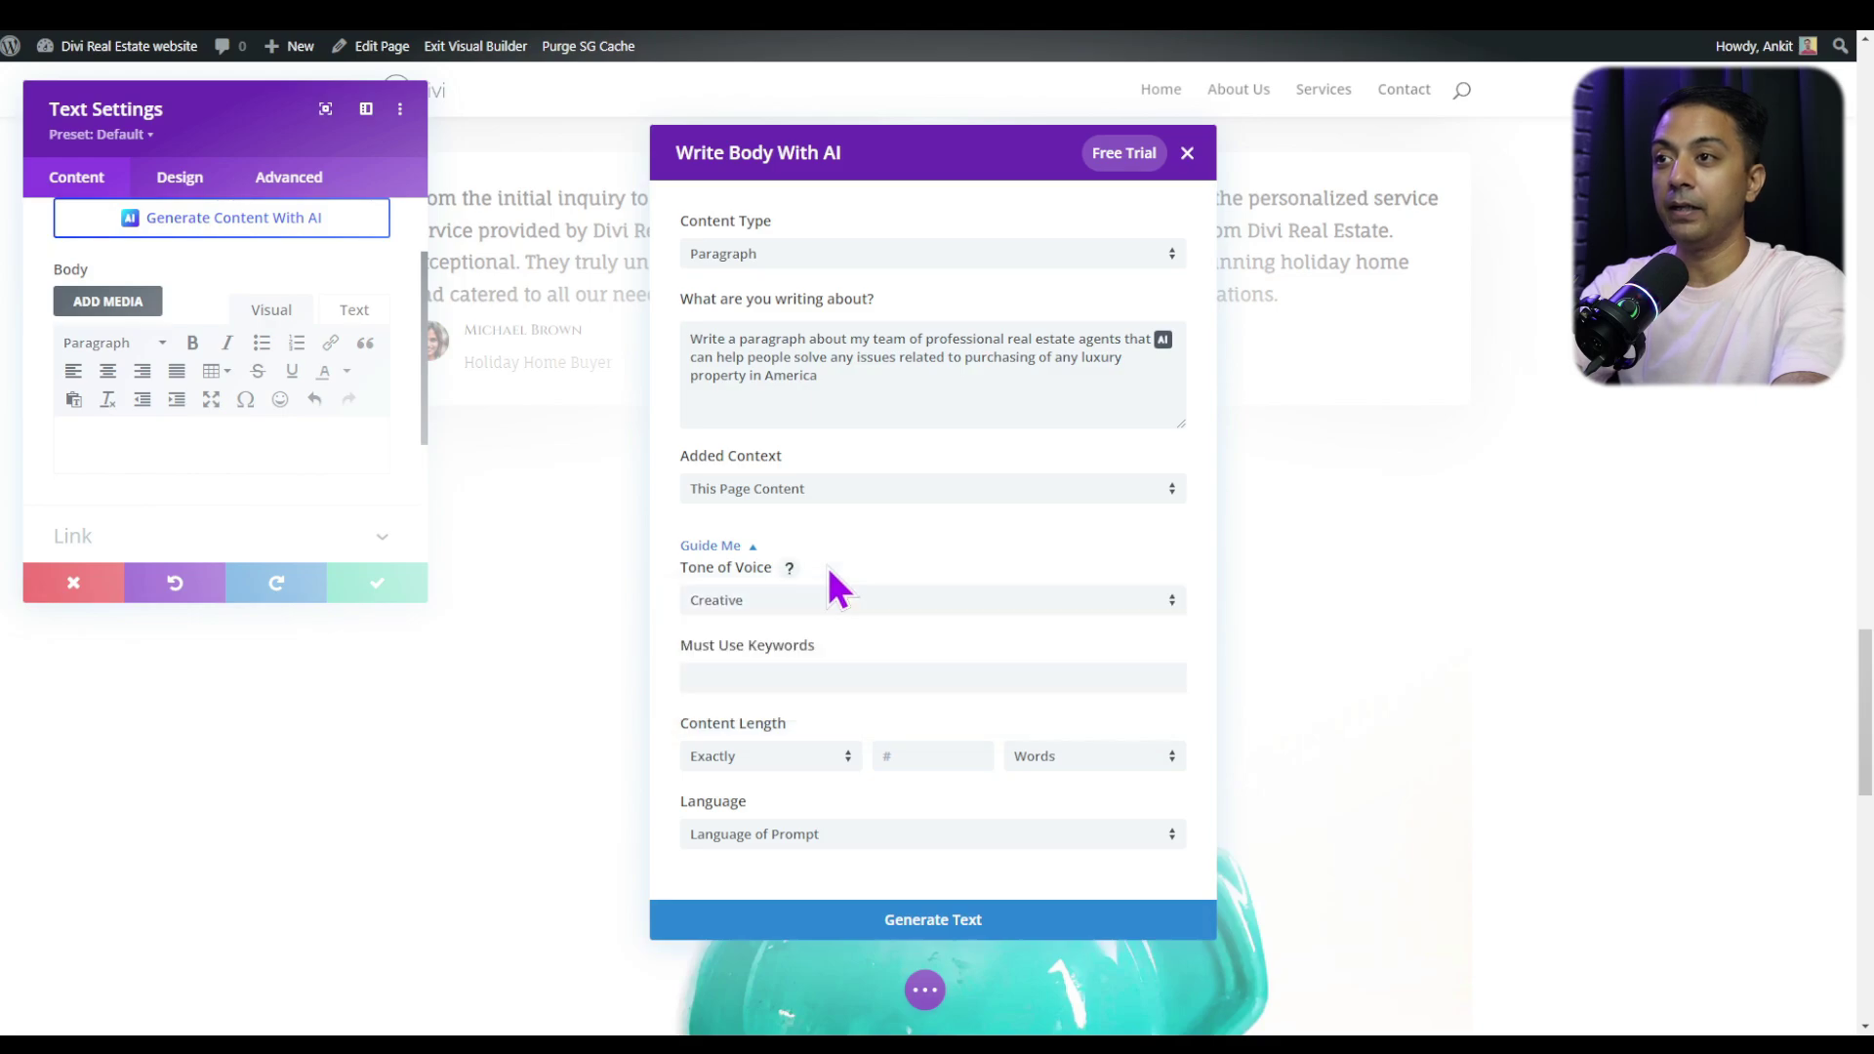
click(782, 678)
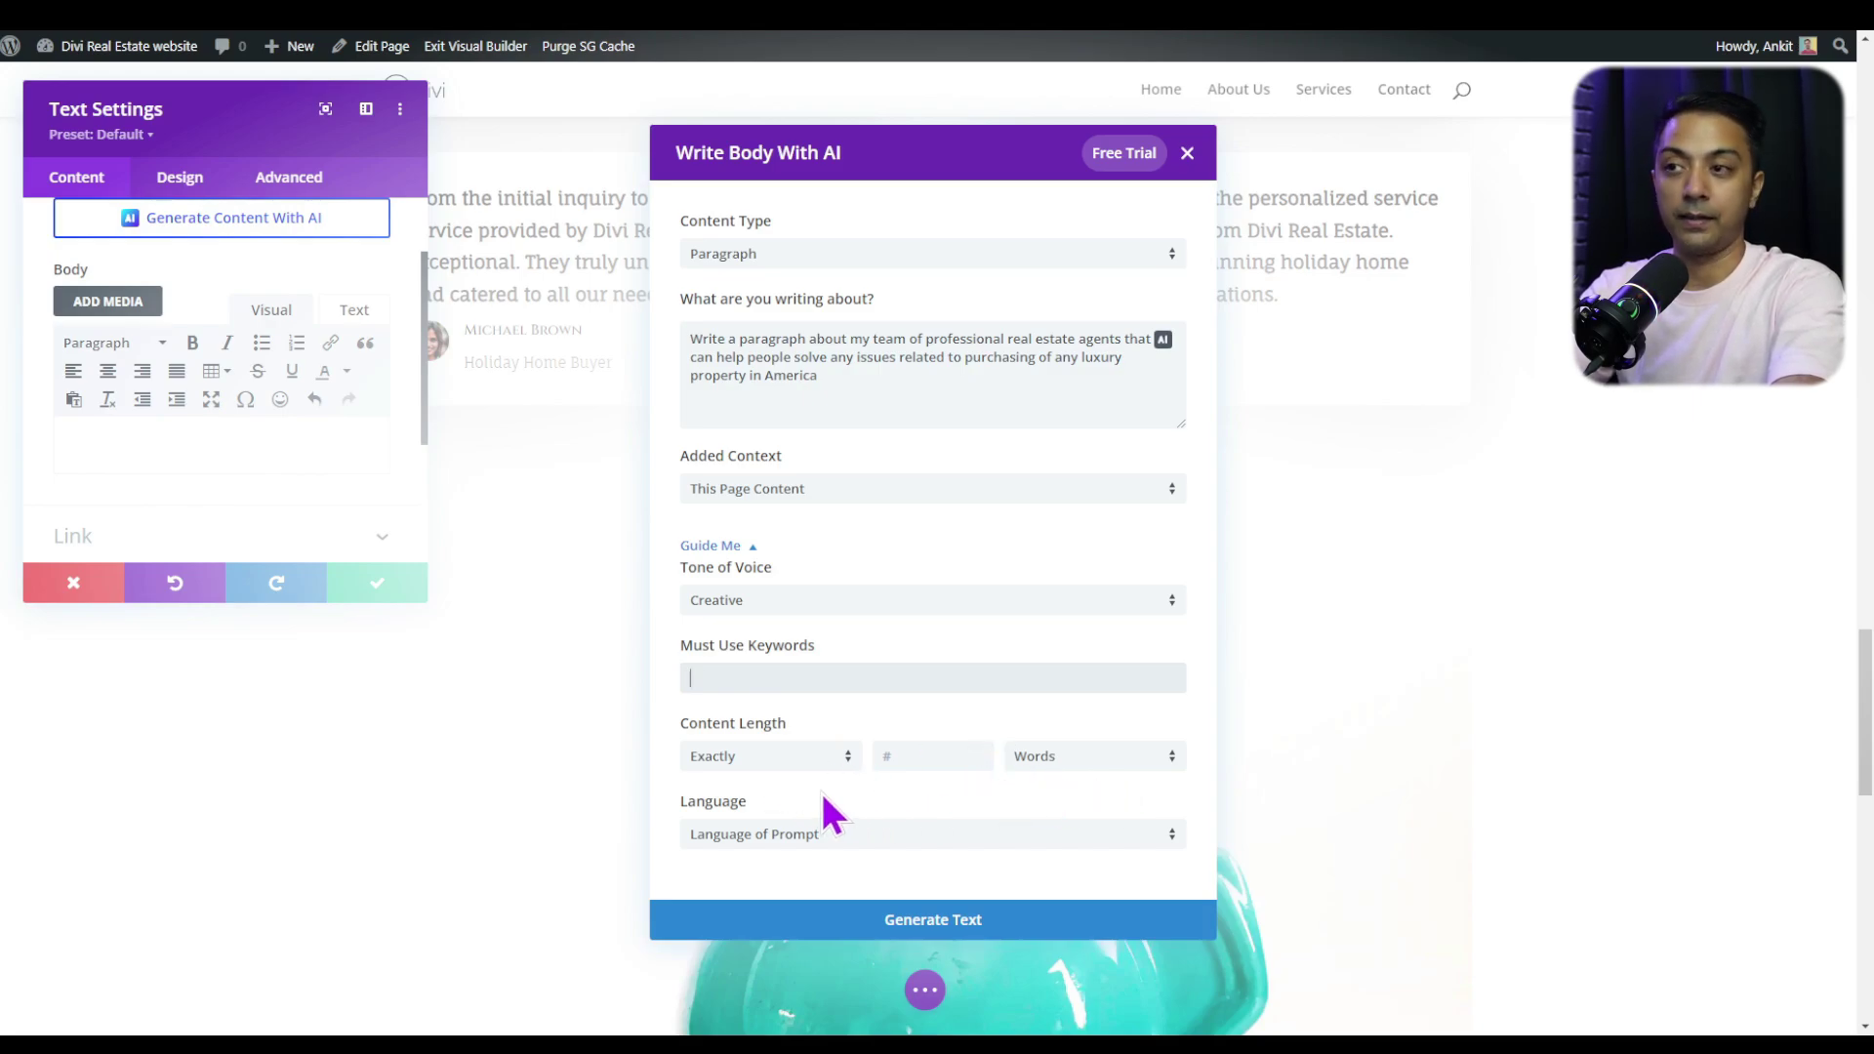
click(816, 835)
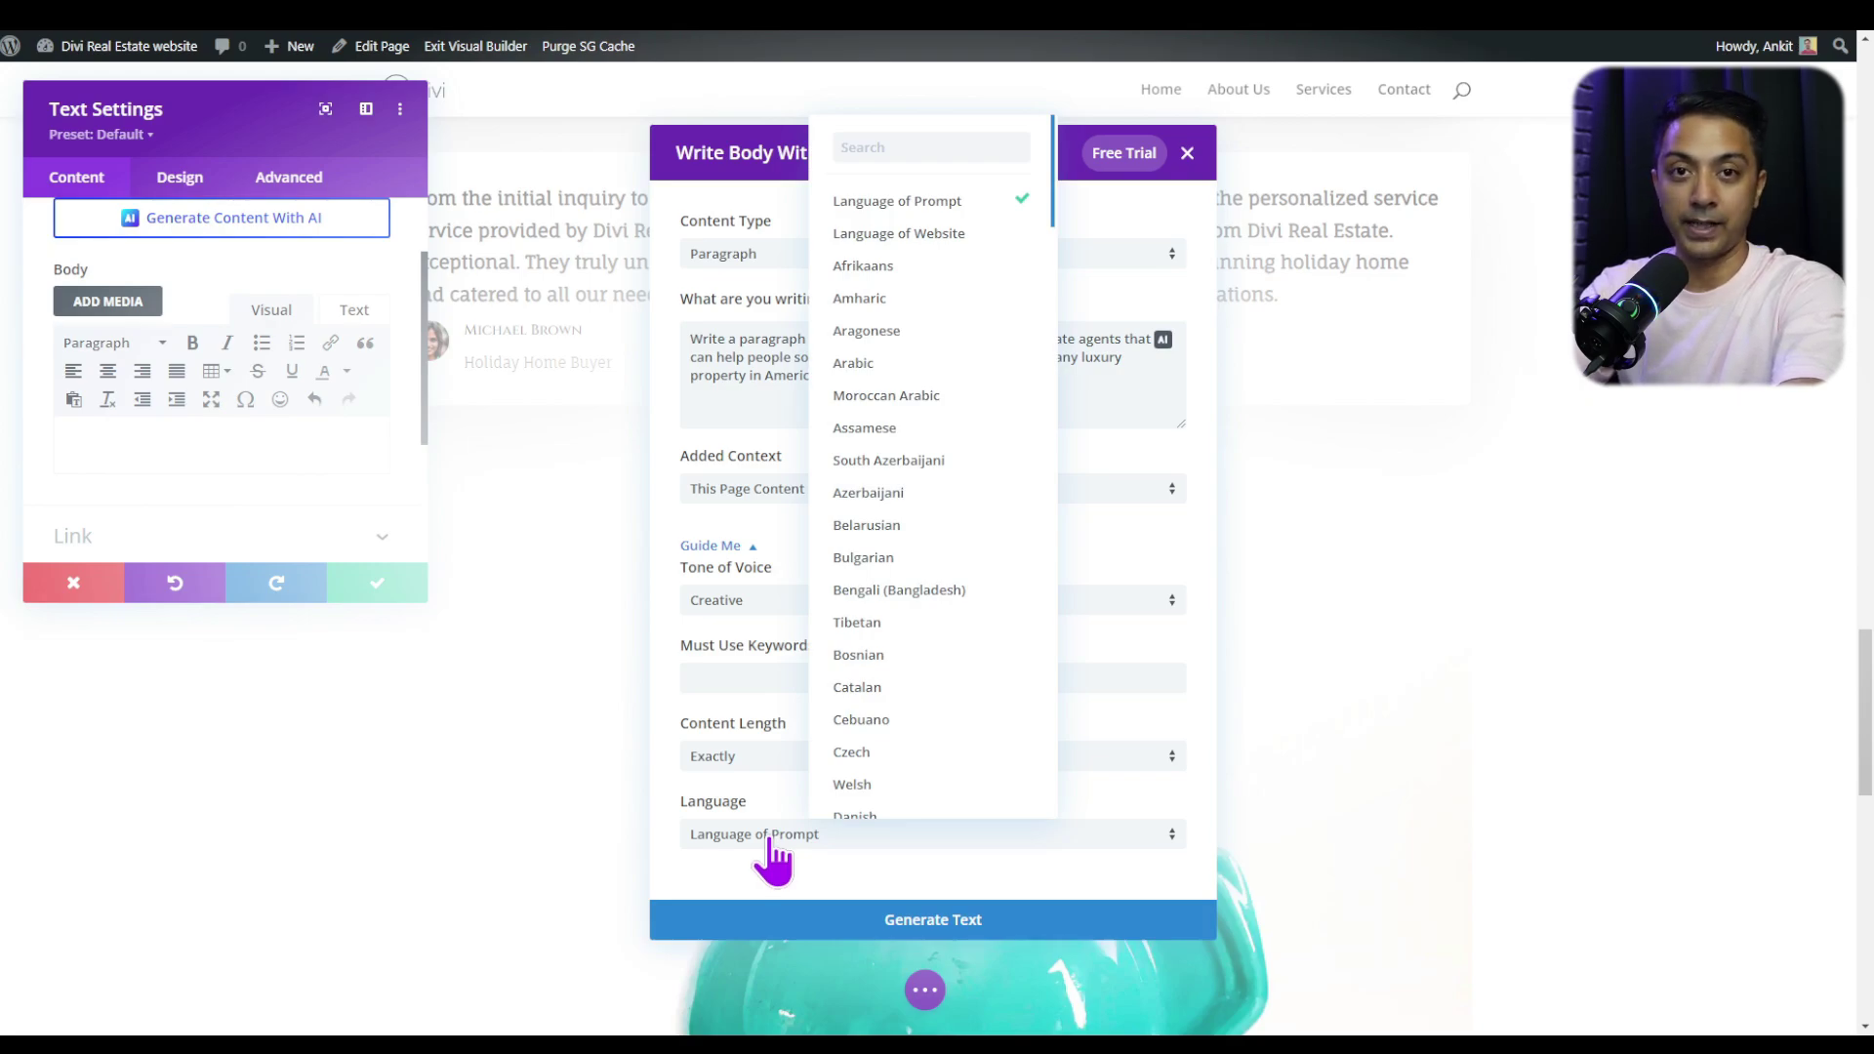
click(747, 832)
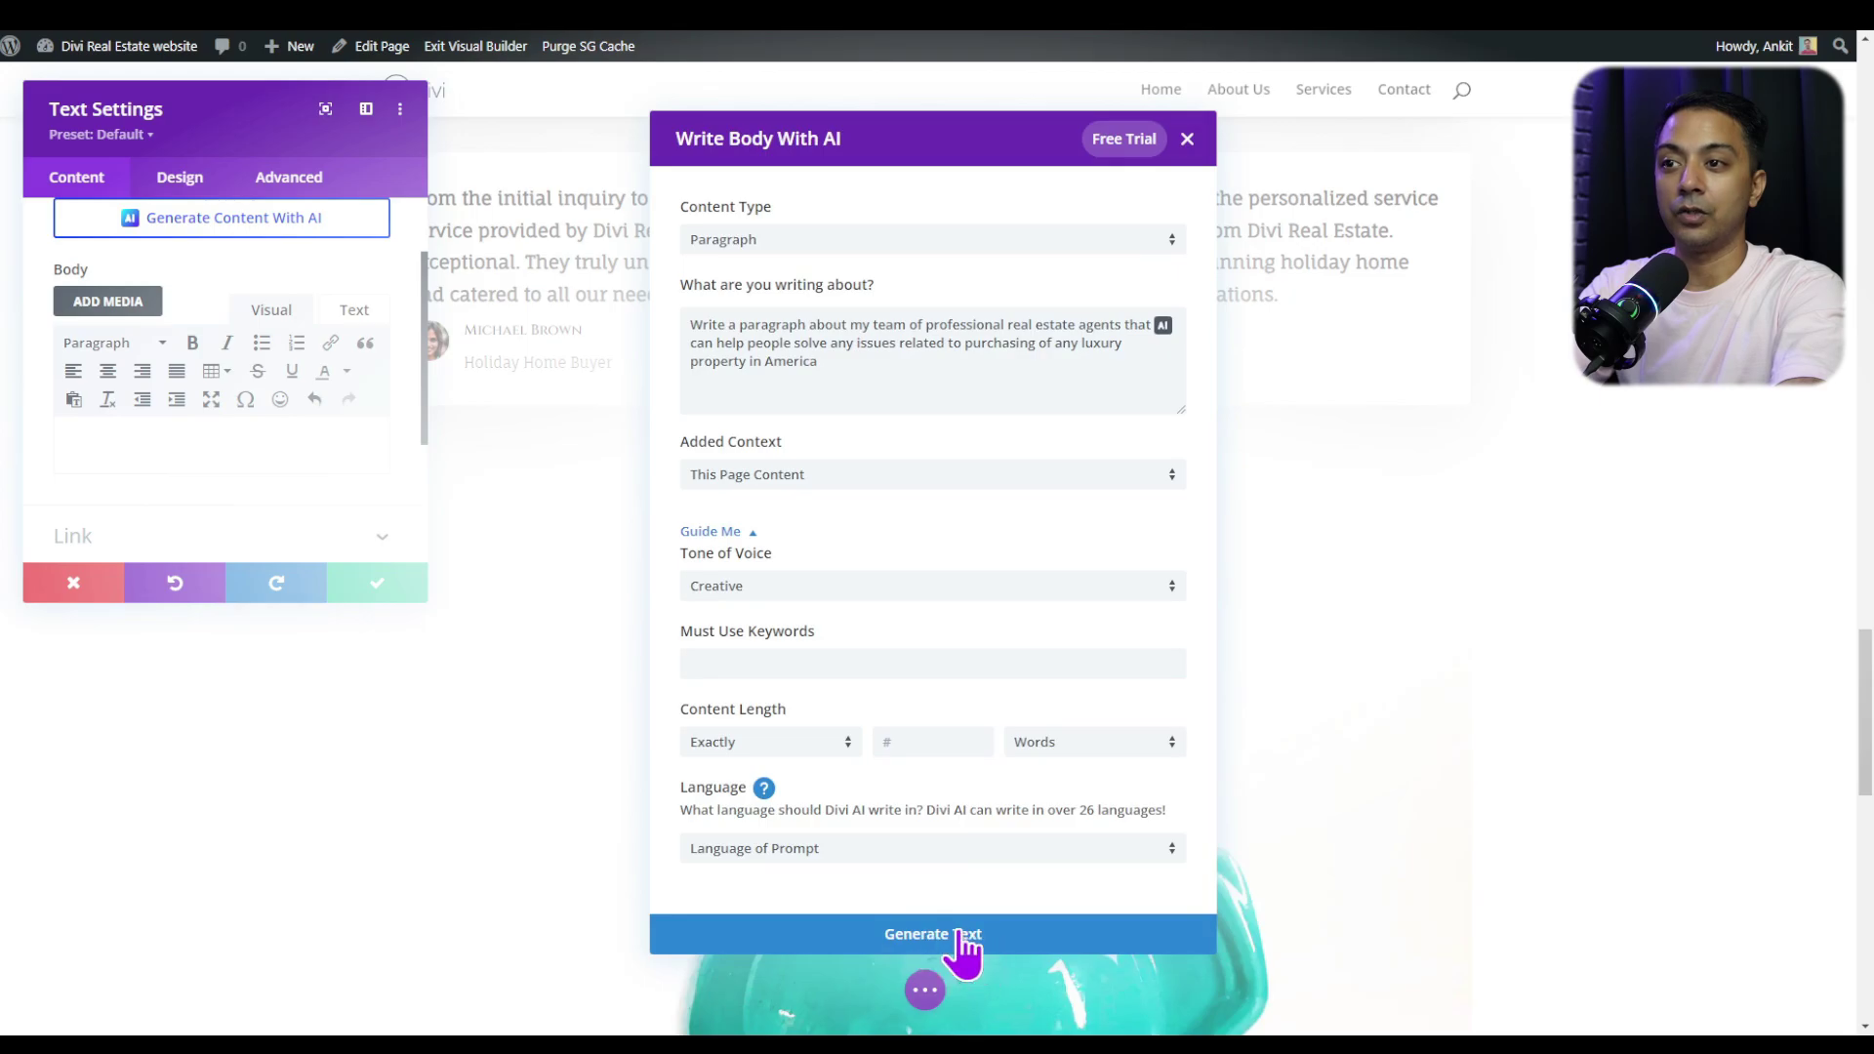
click(1025, 937)
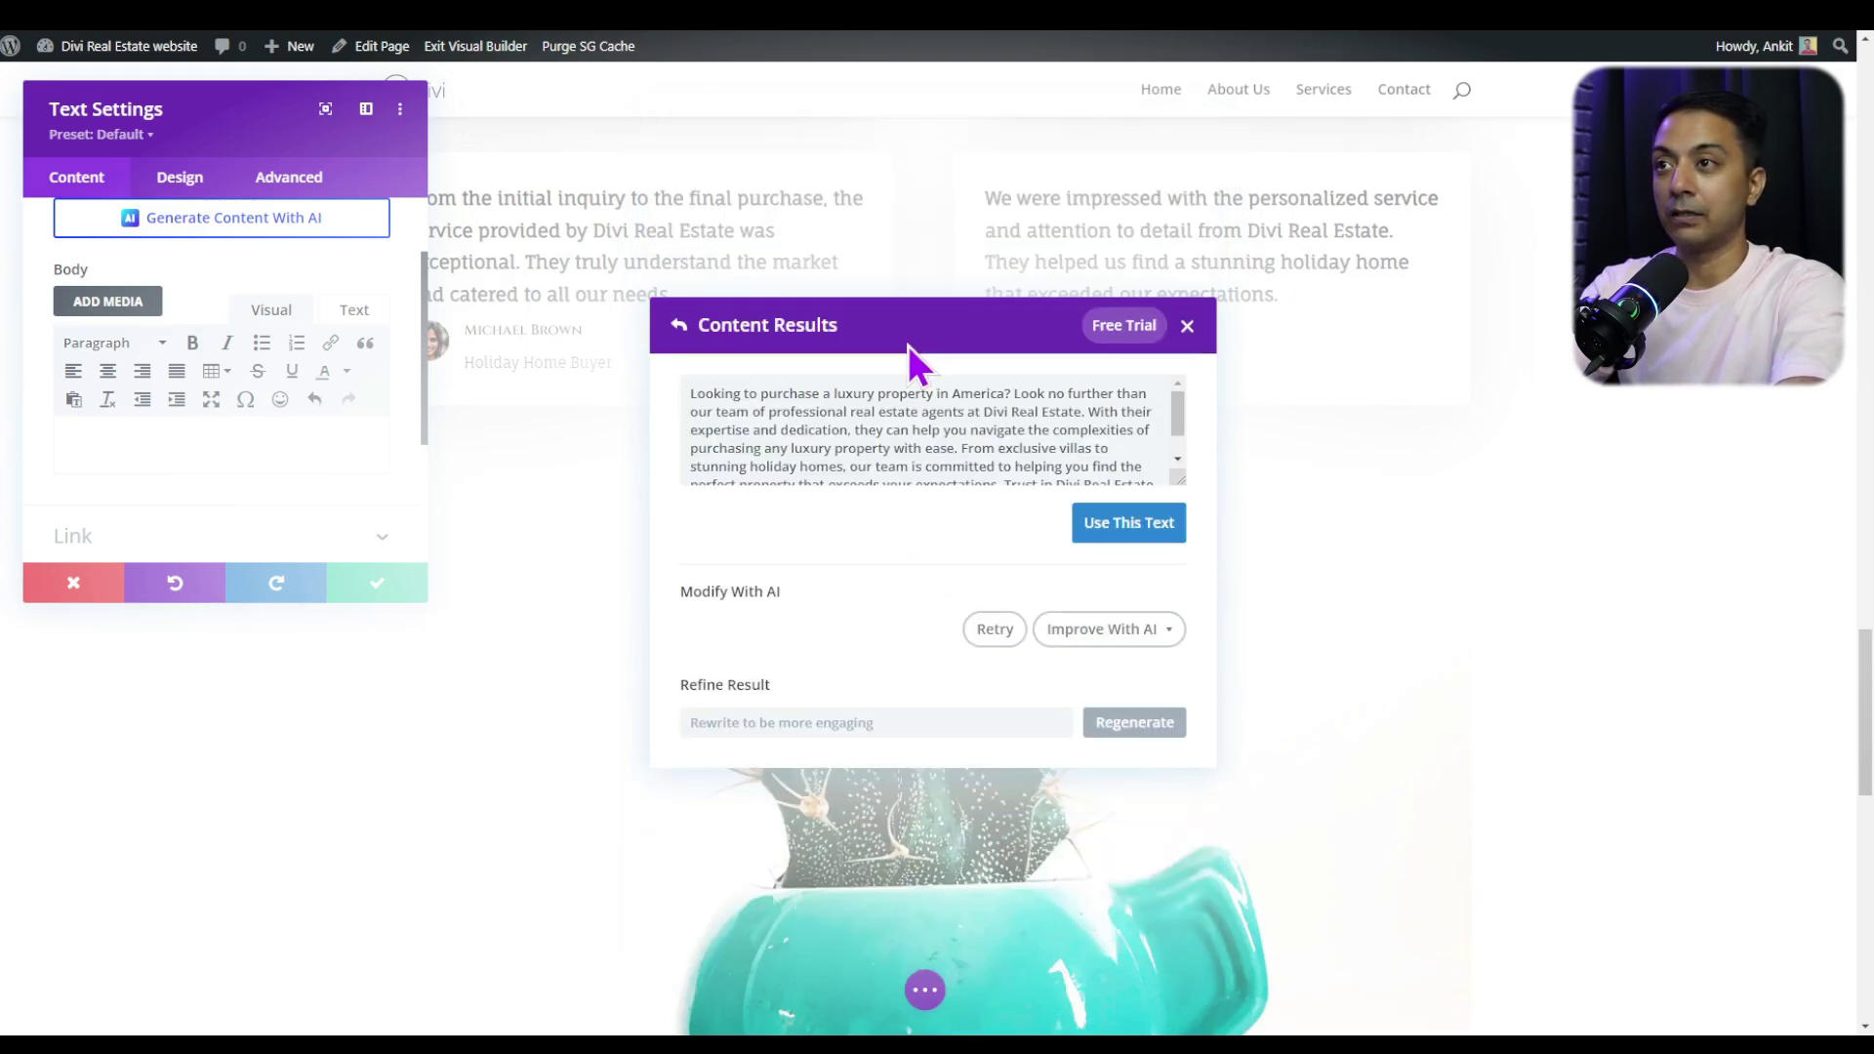
Review the generated paragraph and the AI improvement options, use the text as the module's body and save the module
drag(1181, 481, 1184, 561)
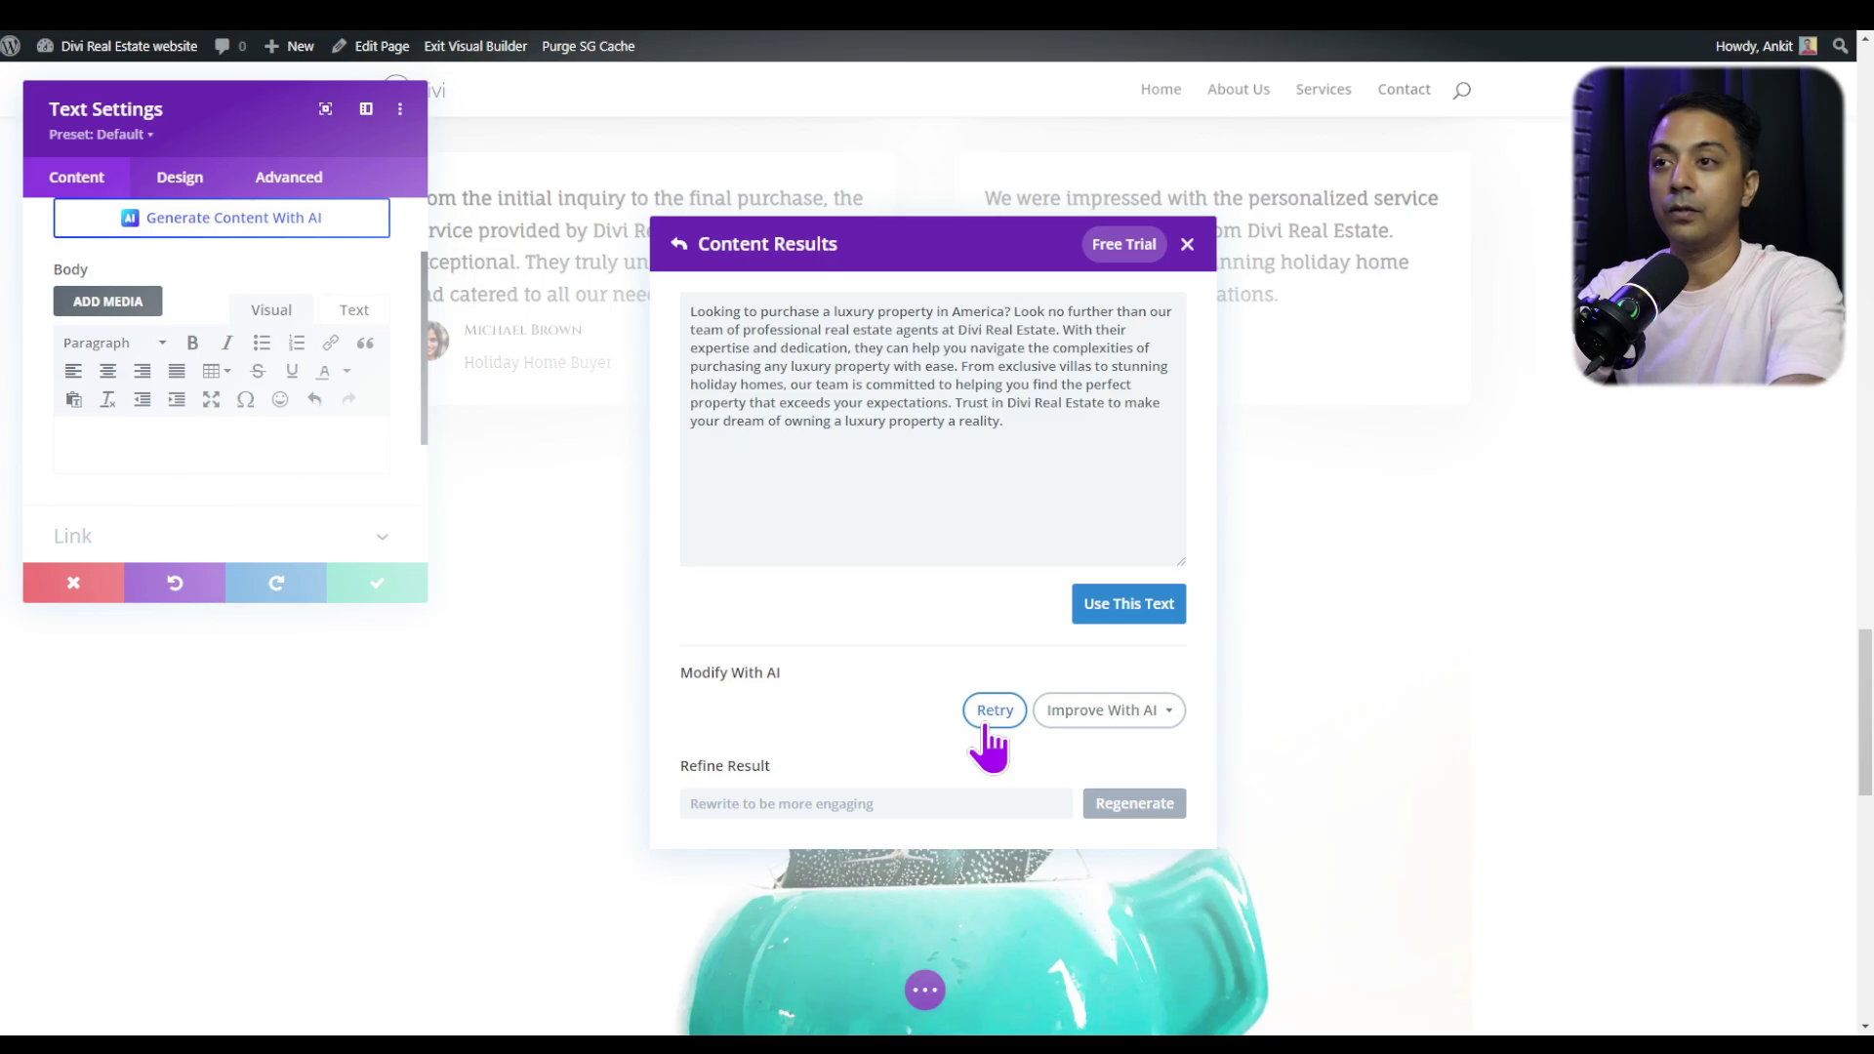
click(1169, 716)
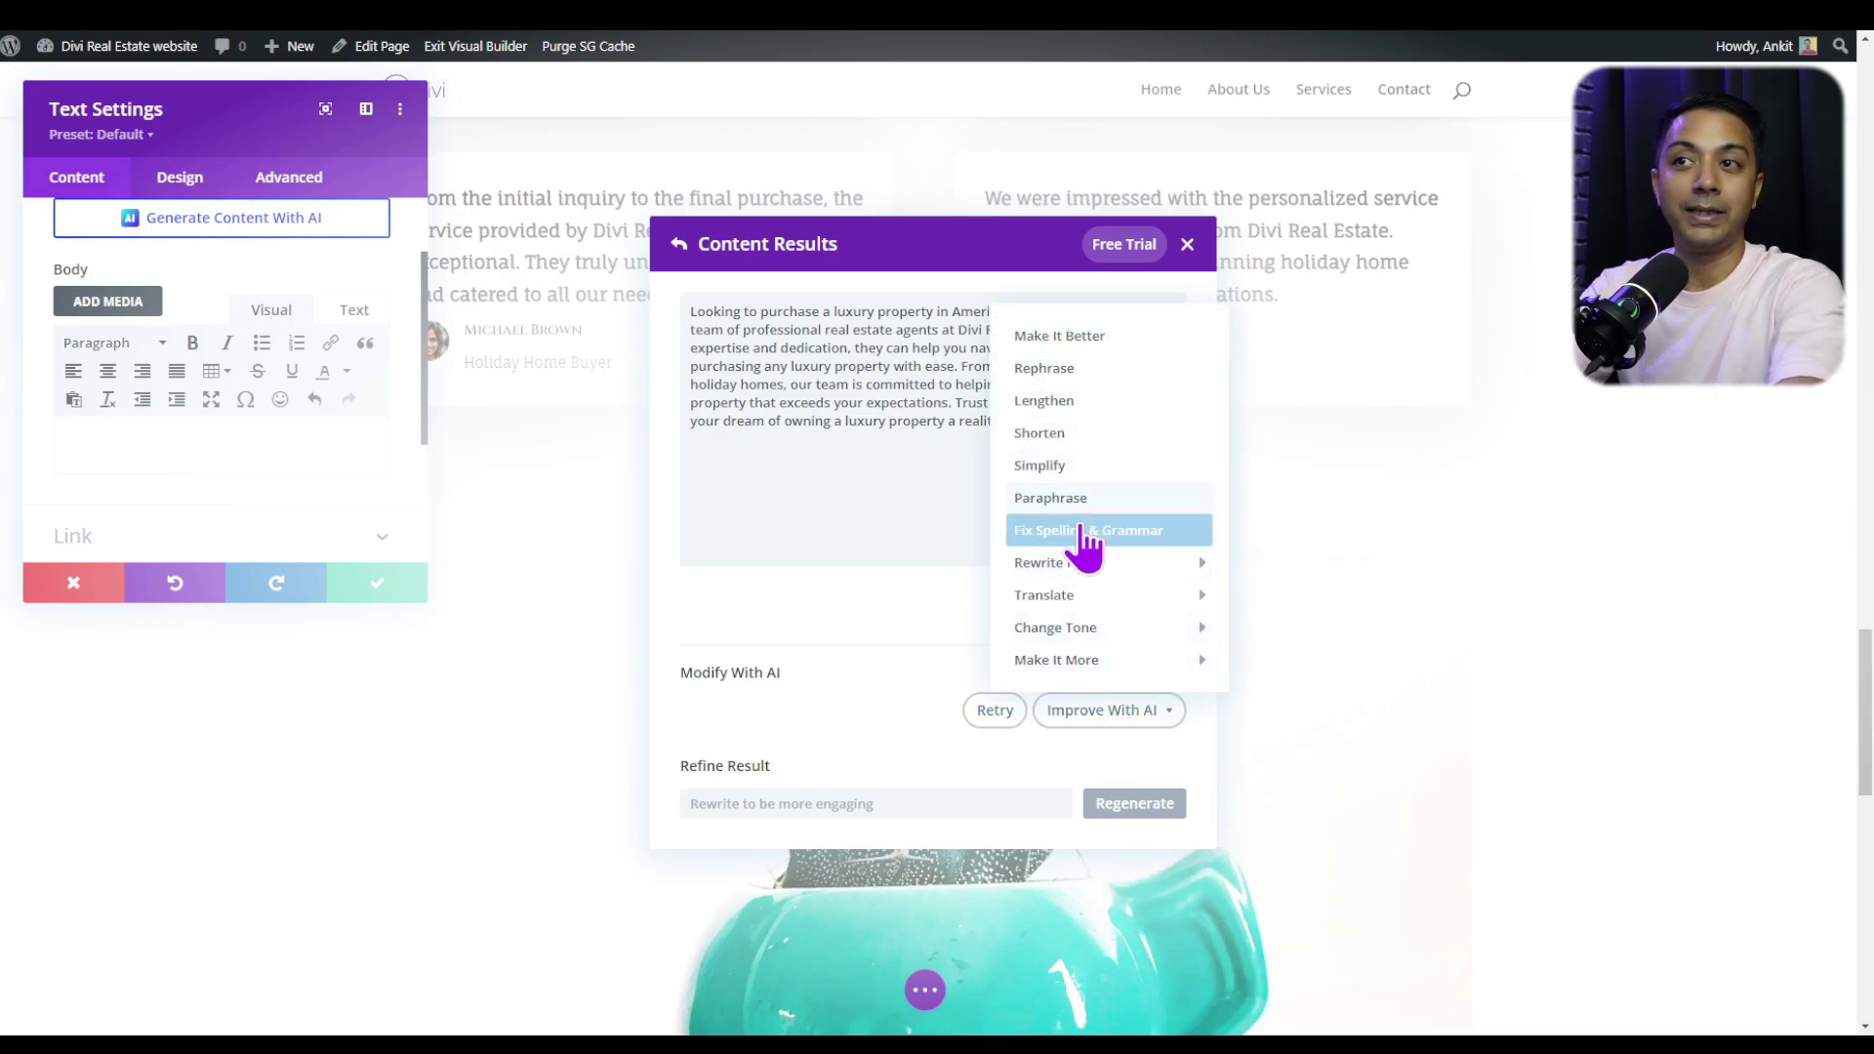
click(906, 478)
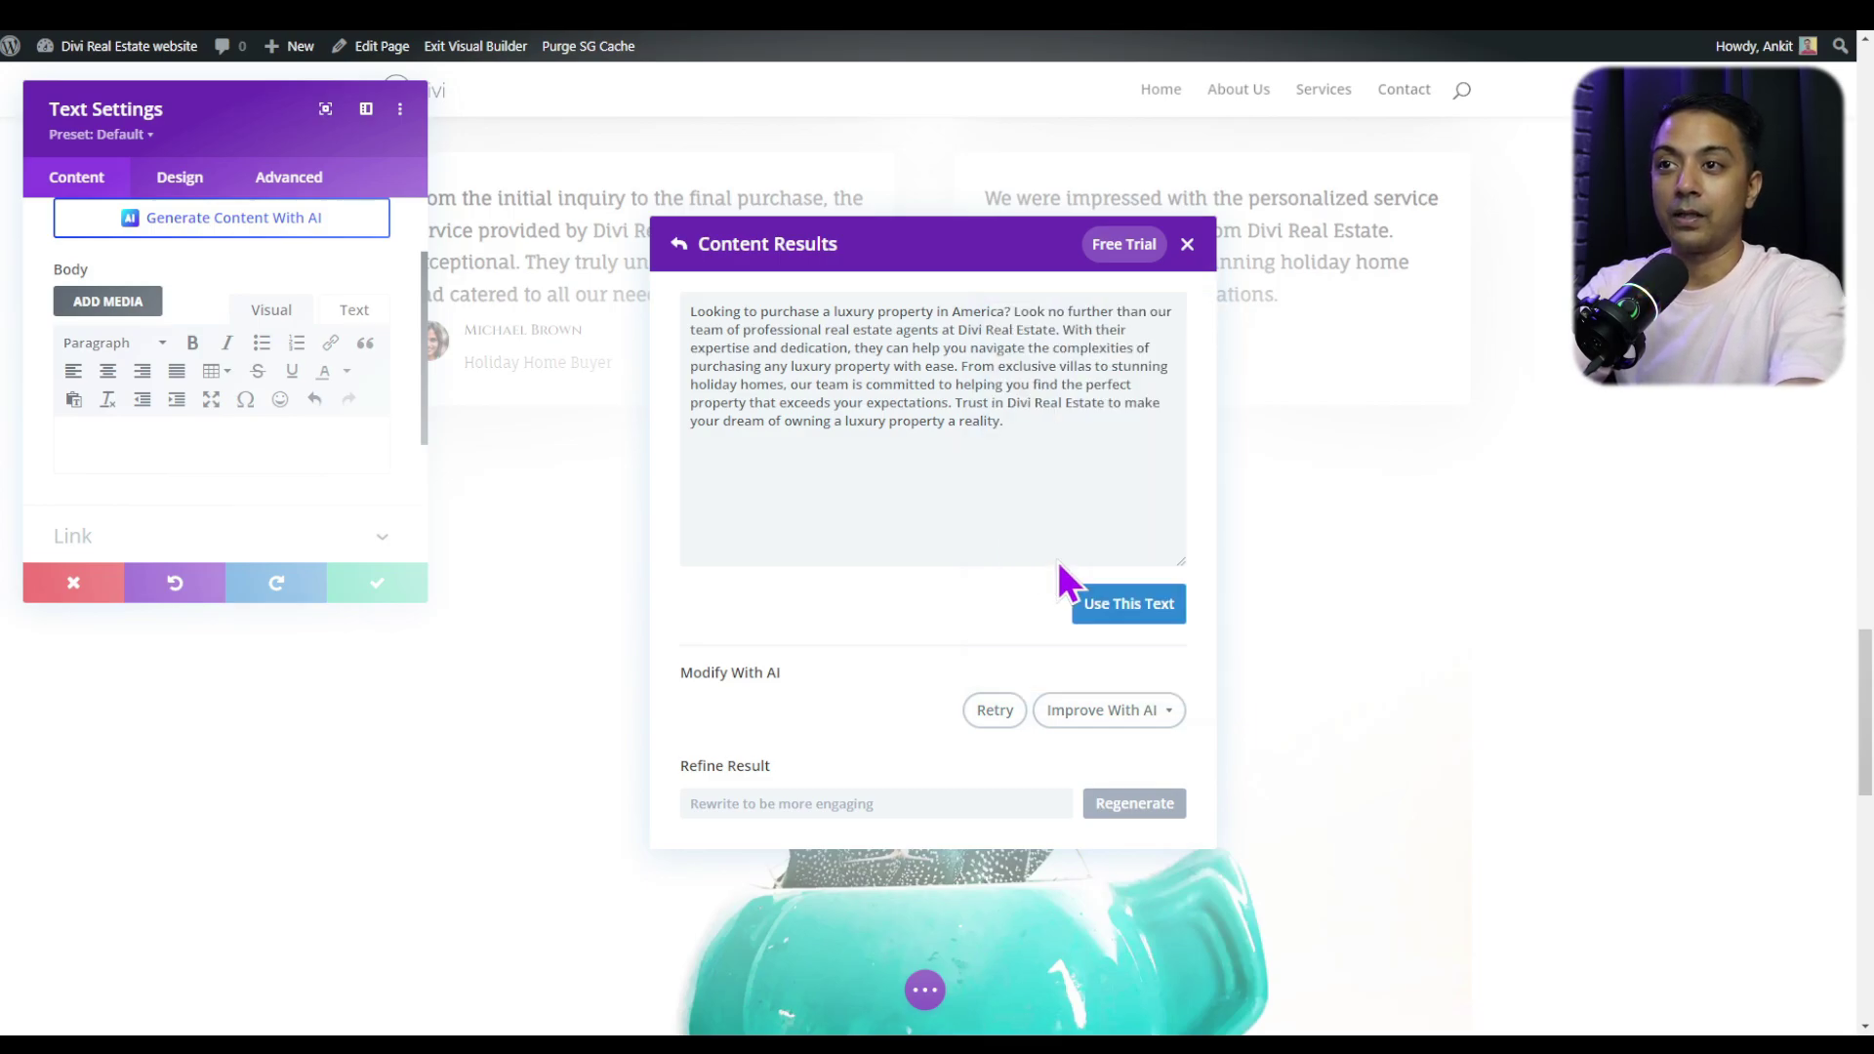
click(1130, 605)
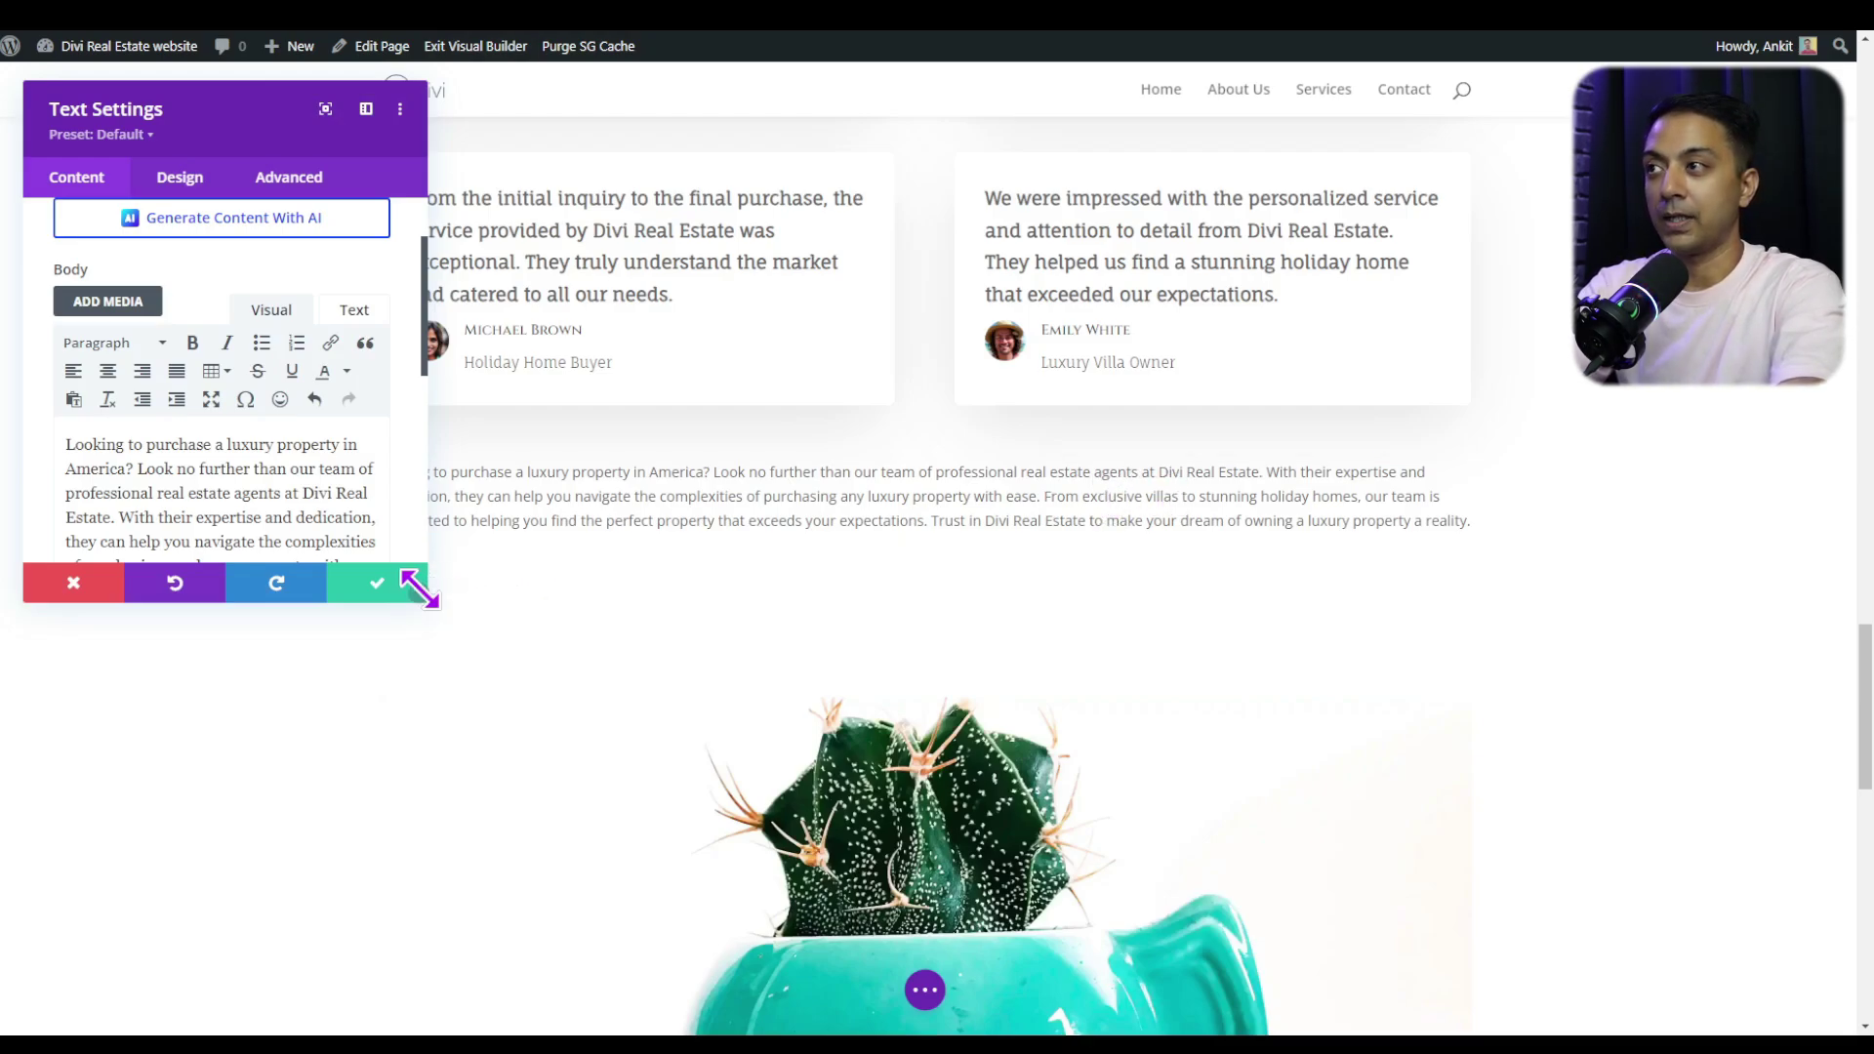
click(369, 584)
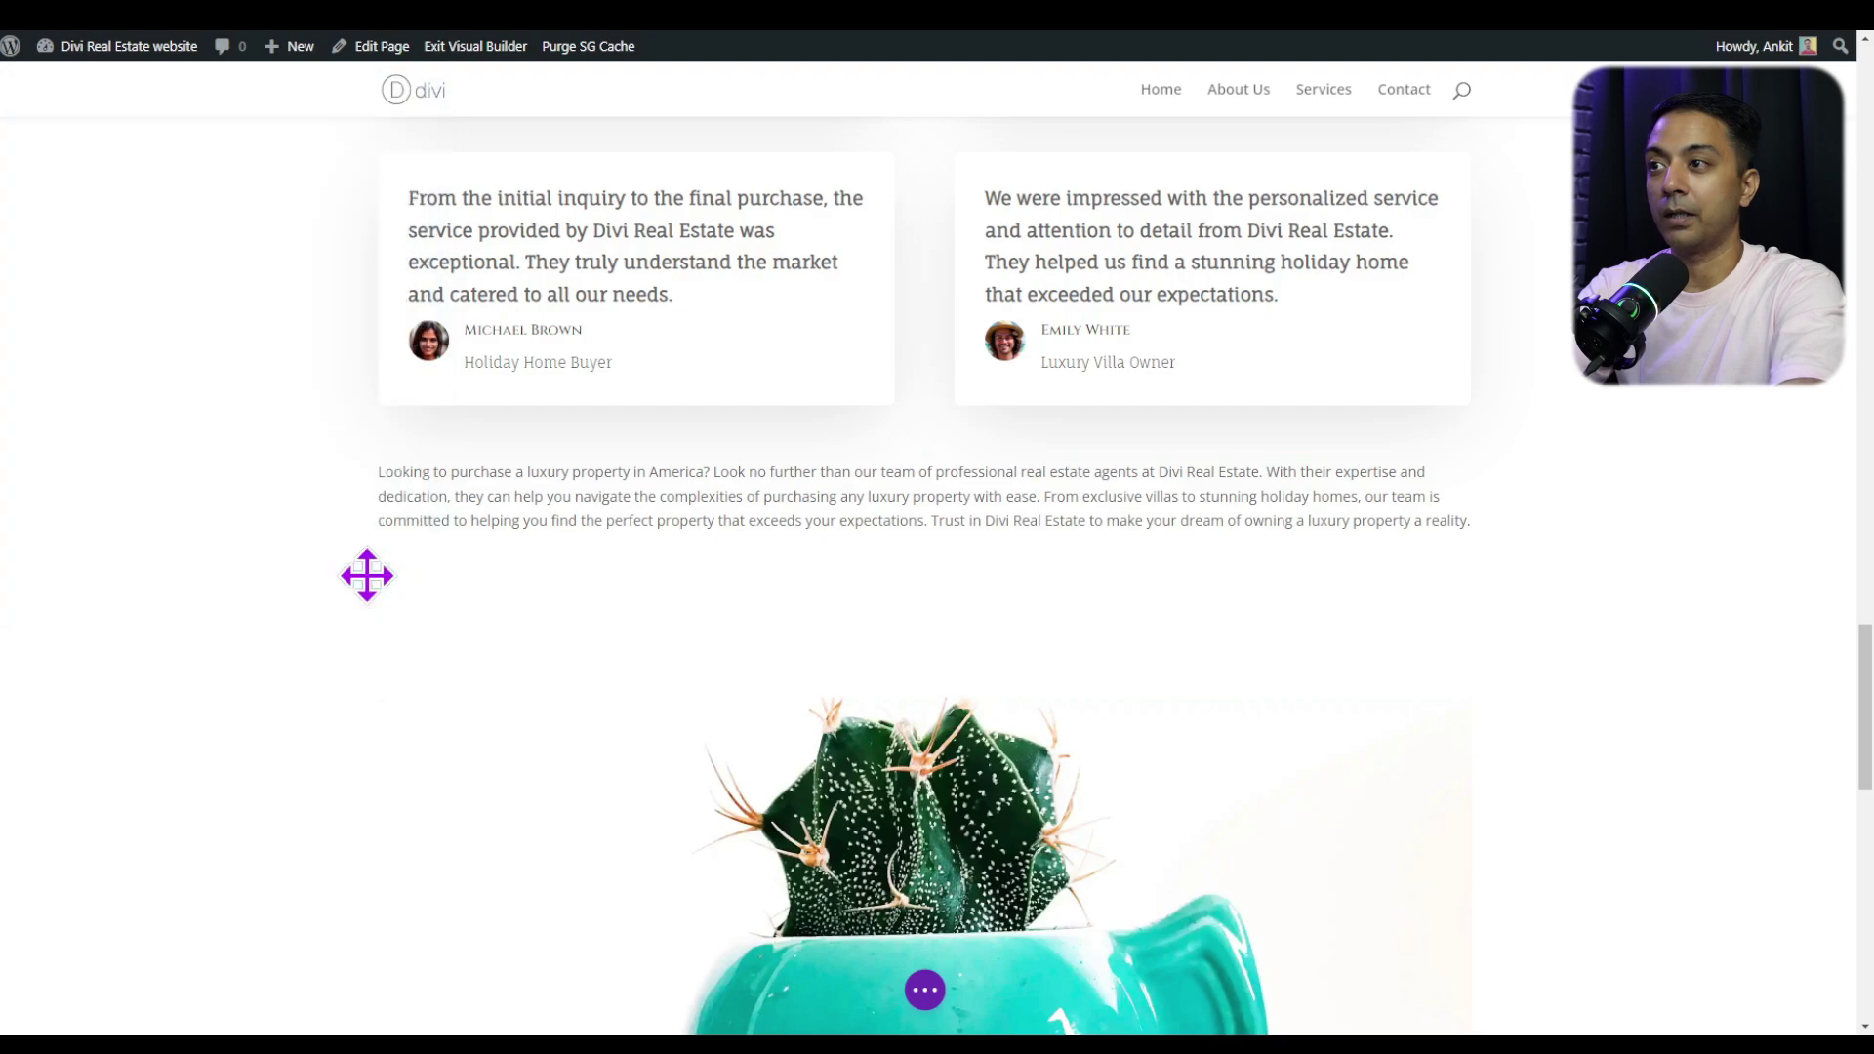
Duplicate the "What Our Clients Say" heading and move the copy above the new luxury property paragraph
scroll(1259, 534, up, 5)
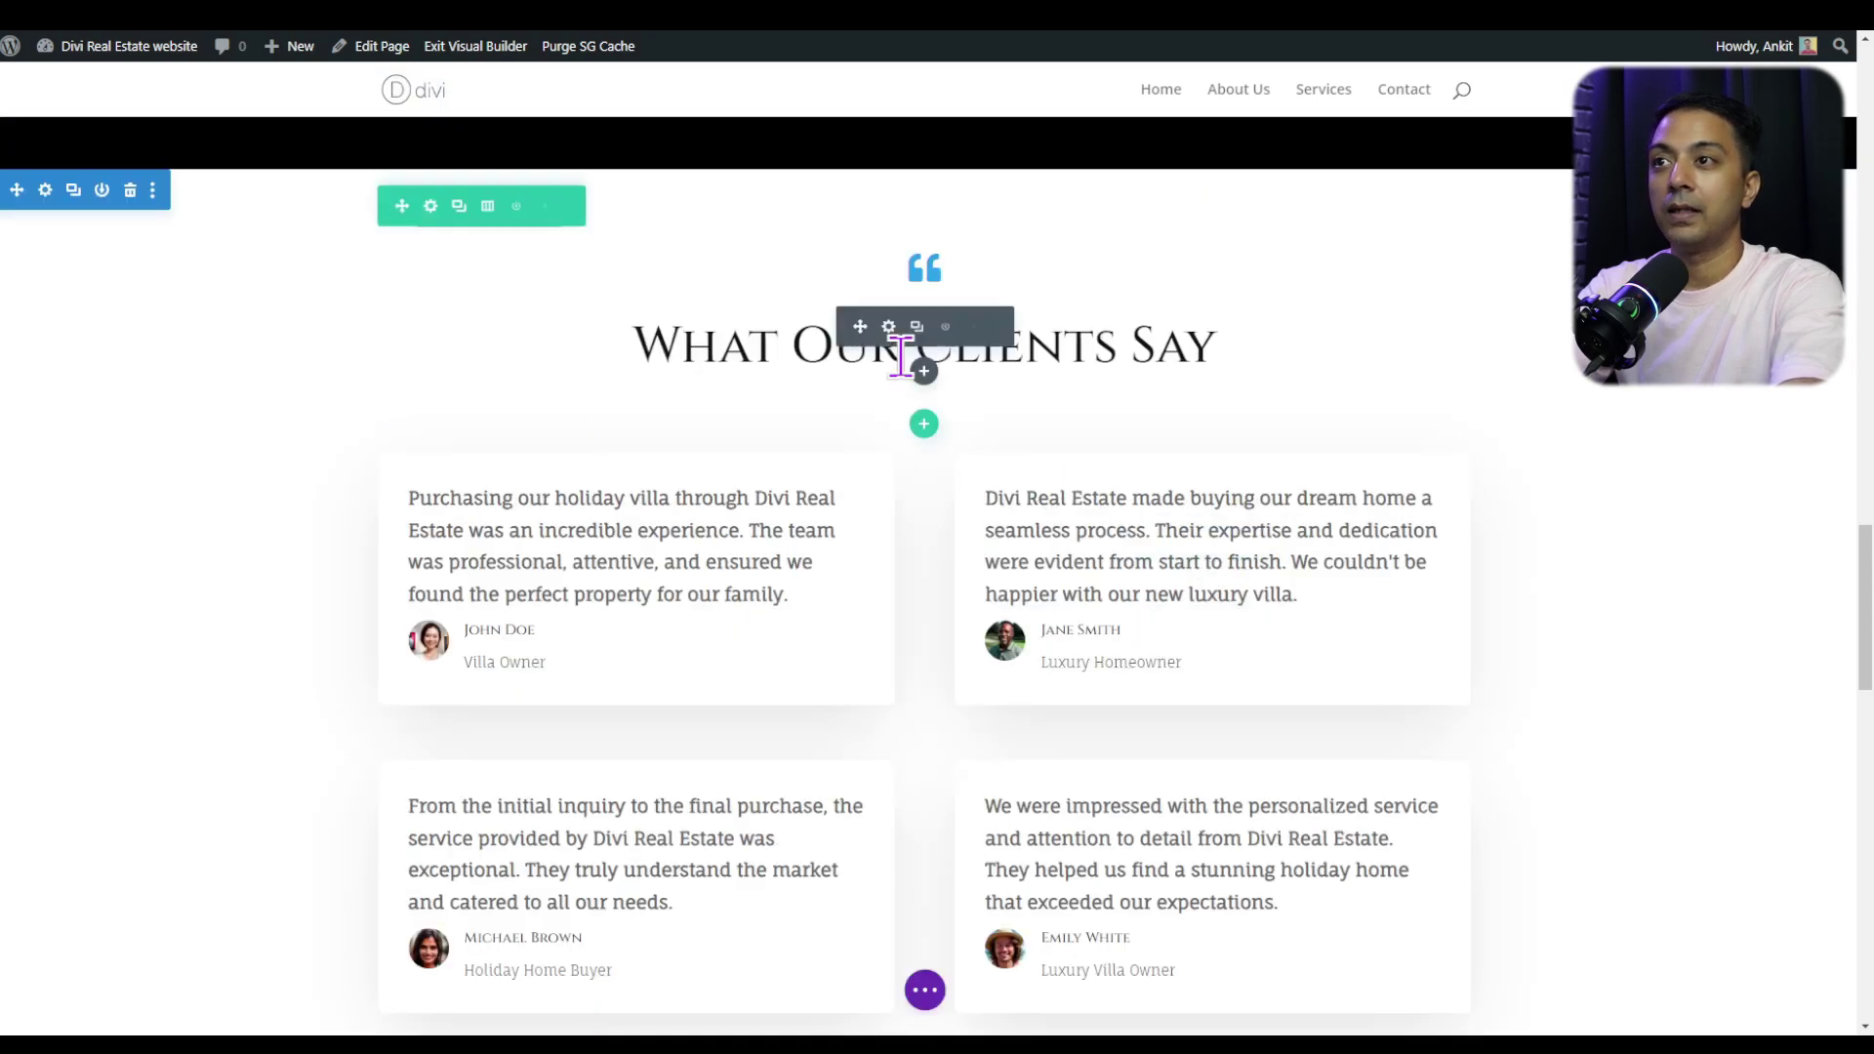
scroll(929, 527, up, 2)
click(918, 503)
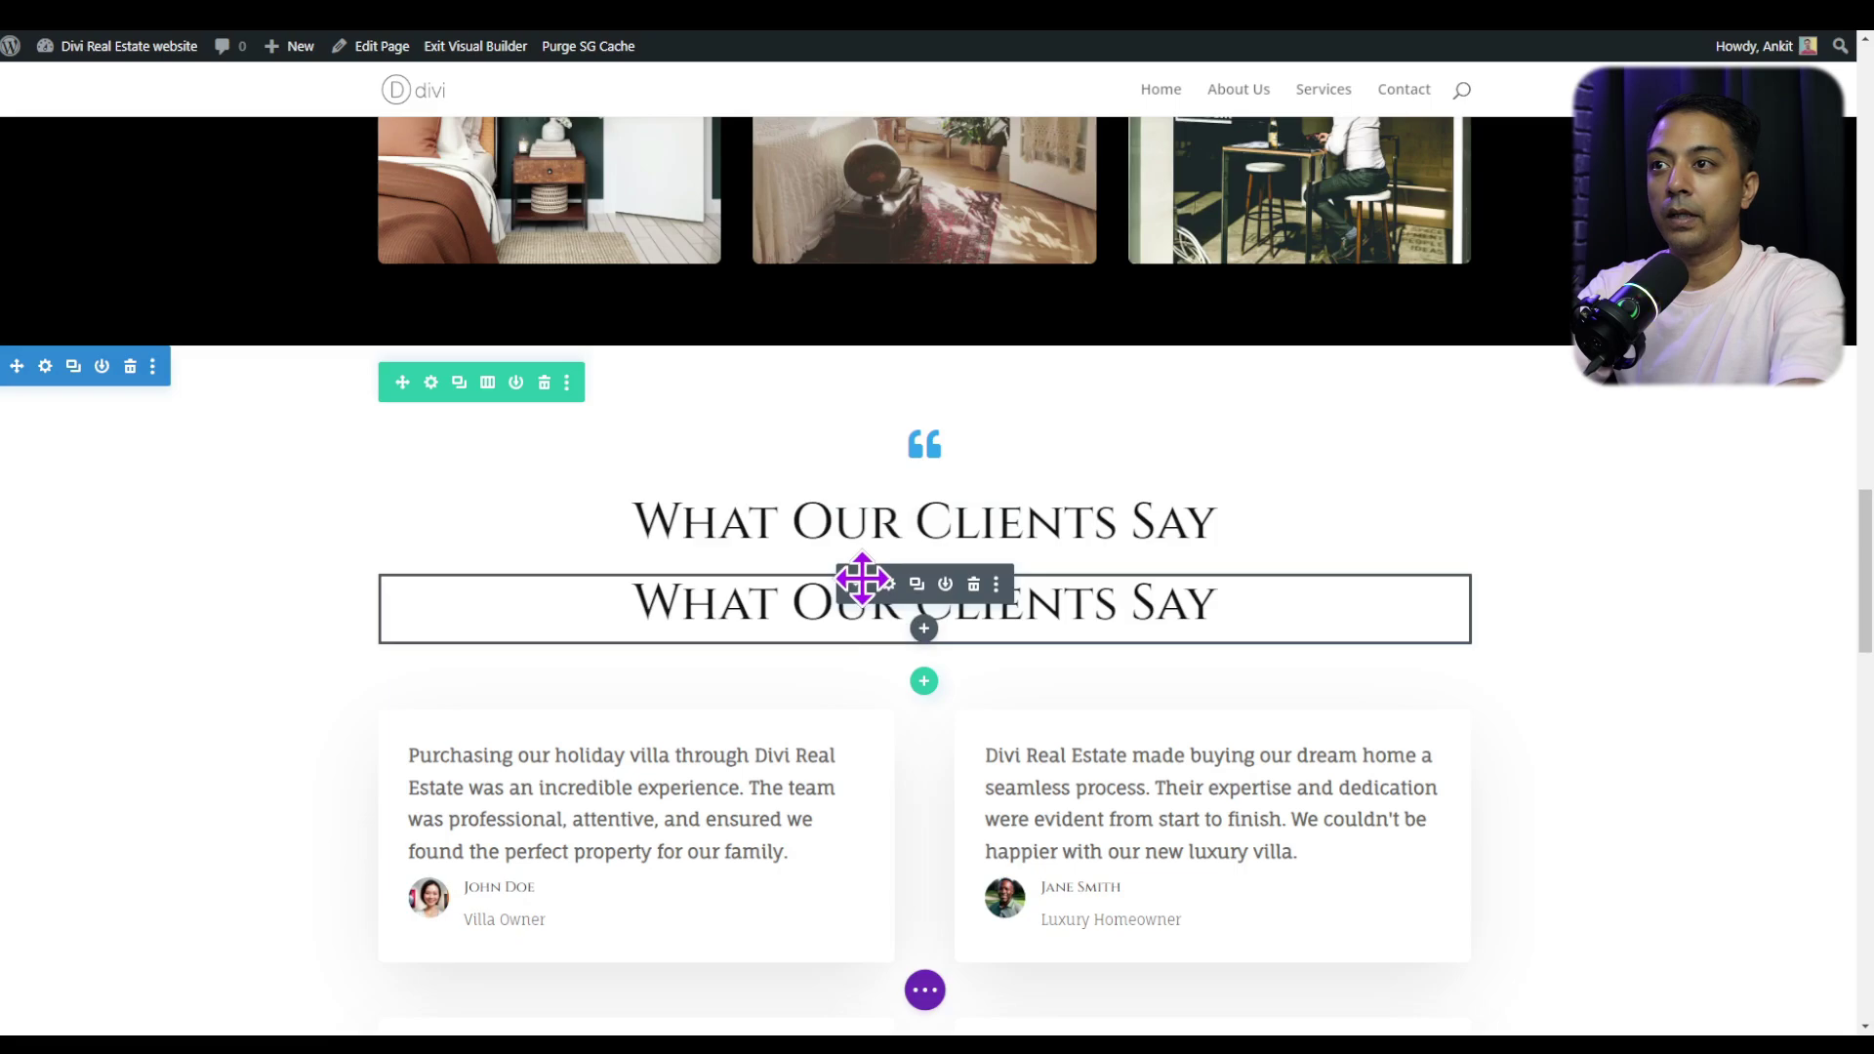
drag(861, 577, 869, 615)
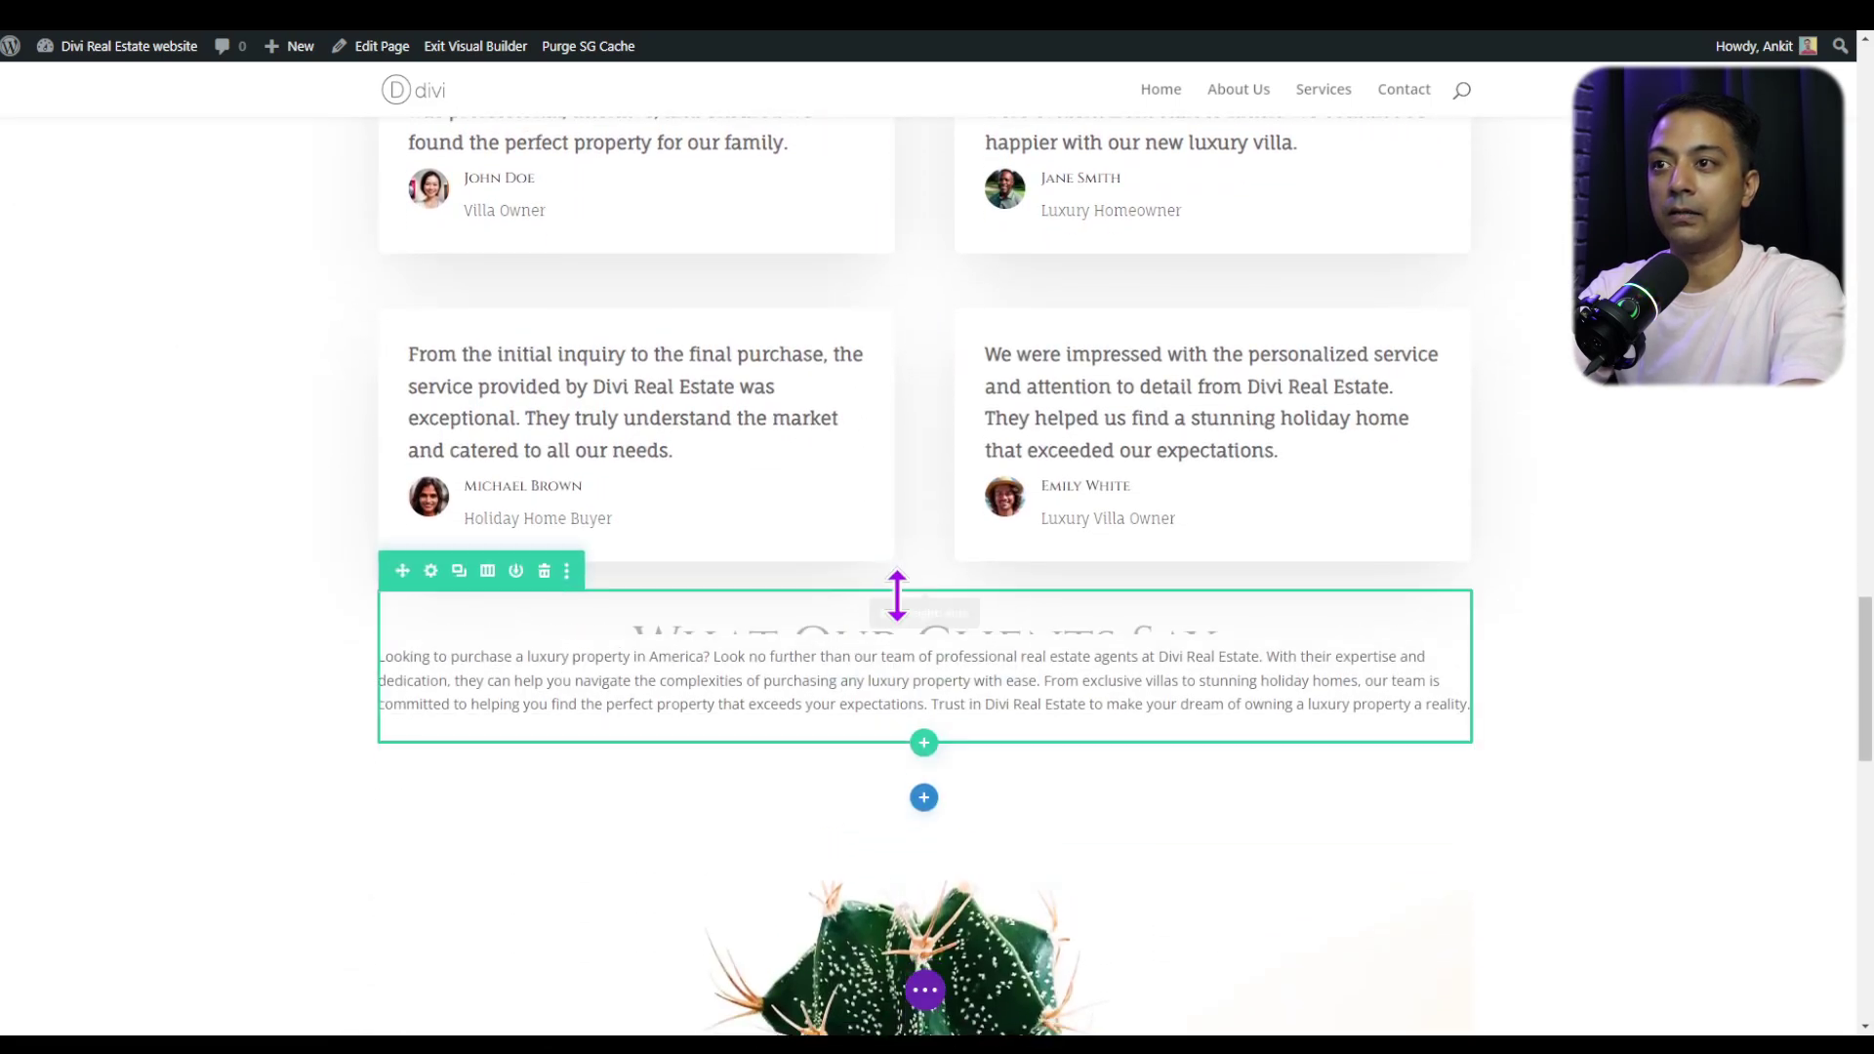
Replace the copied heading's text with "Our Team"
click(870, 646)
triple_click(812, 645)
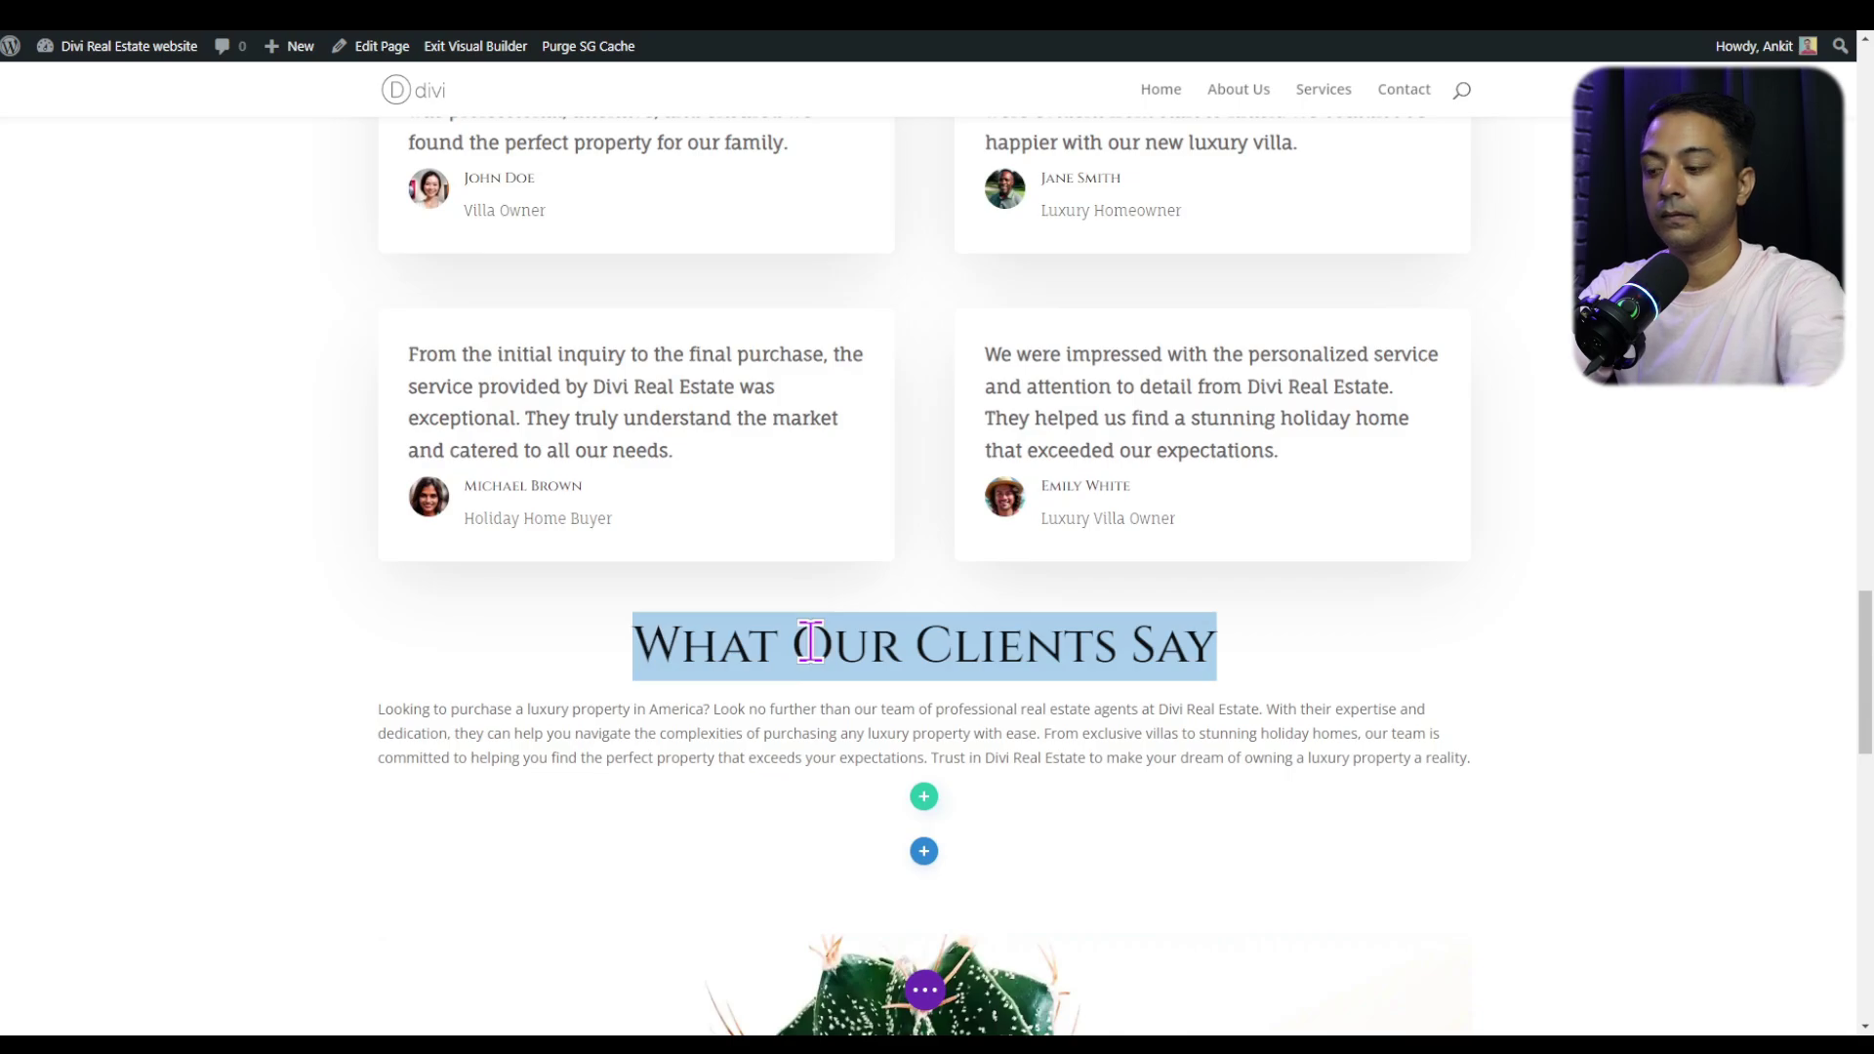
text(Our Team)
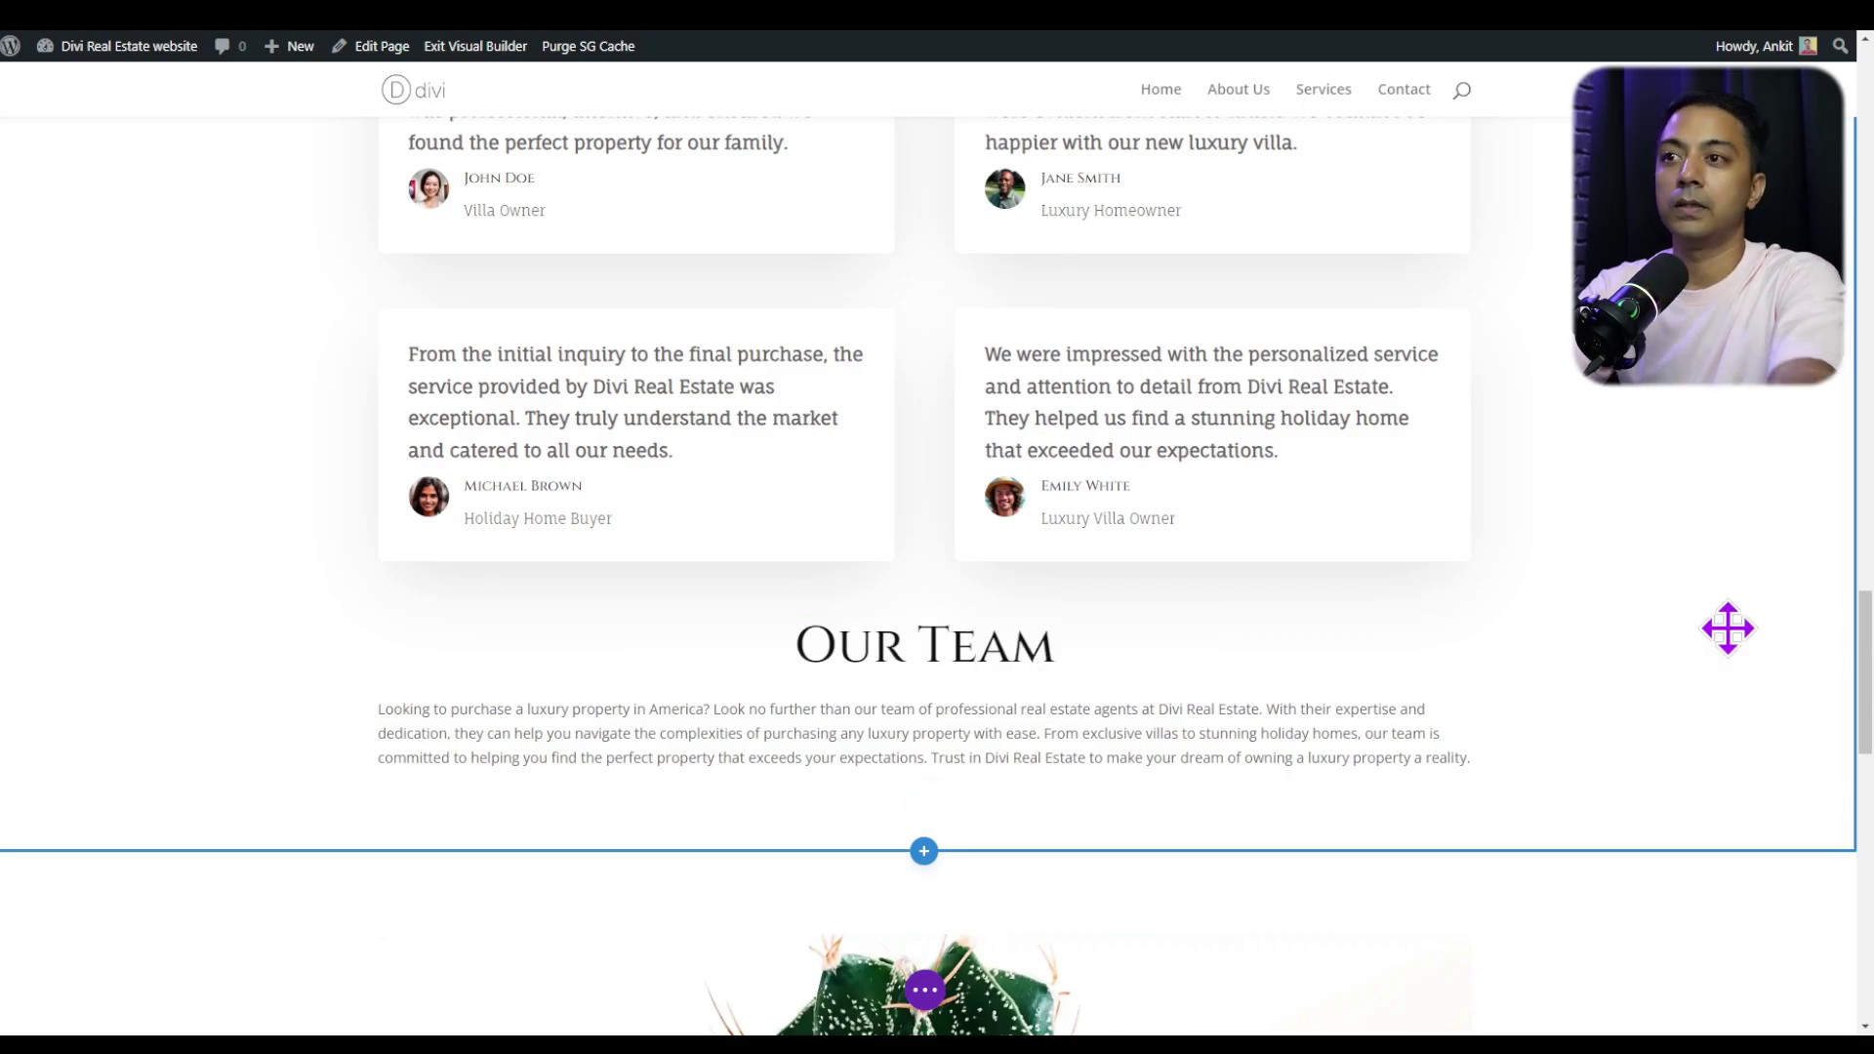